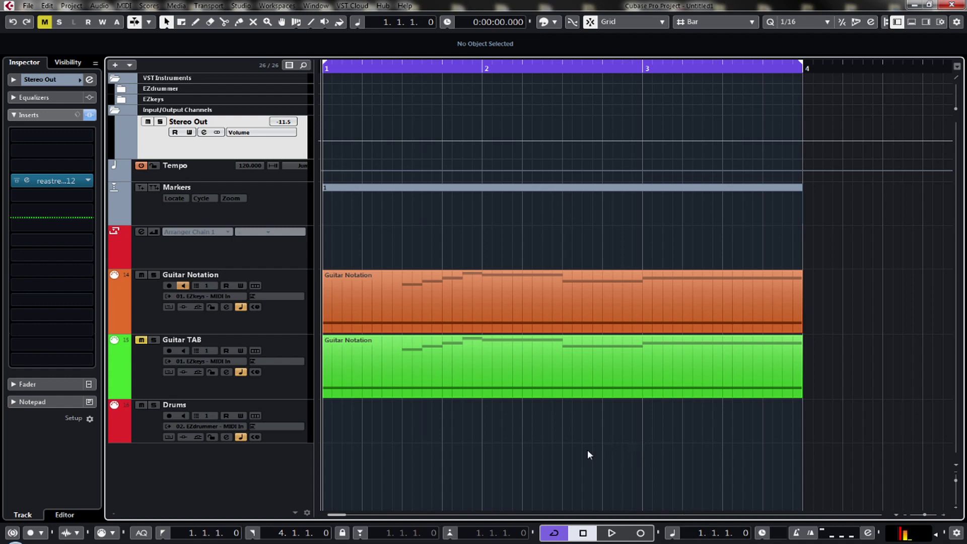
# - In the score color preferences, activate Selected Staff, Active Staff, Sel. Active Staff, Graphic Note, Hidden Note, Moved Graphic and Dynamics Mapping
pyautogui.click(48, 6)
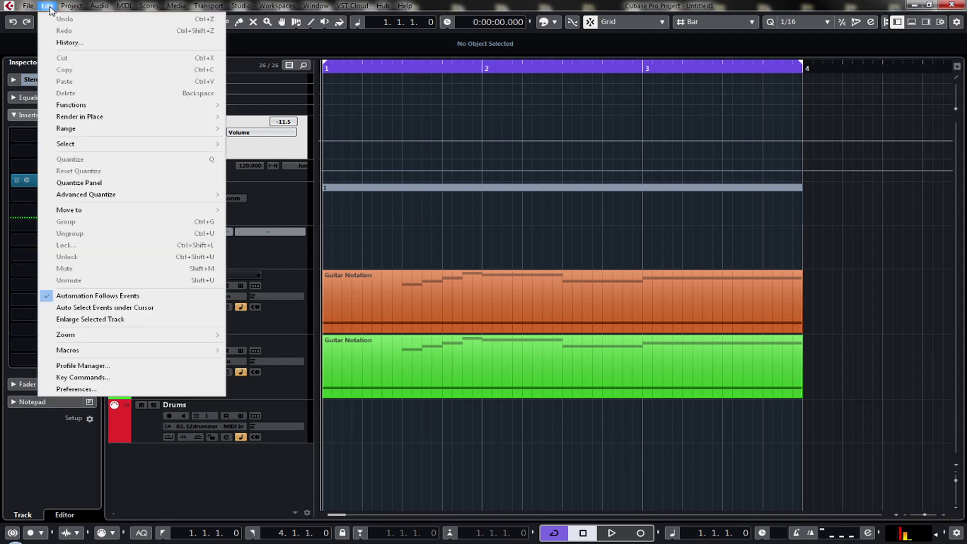
pyautogui.click(74, 390)
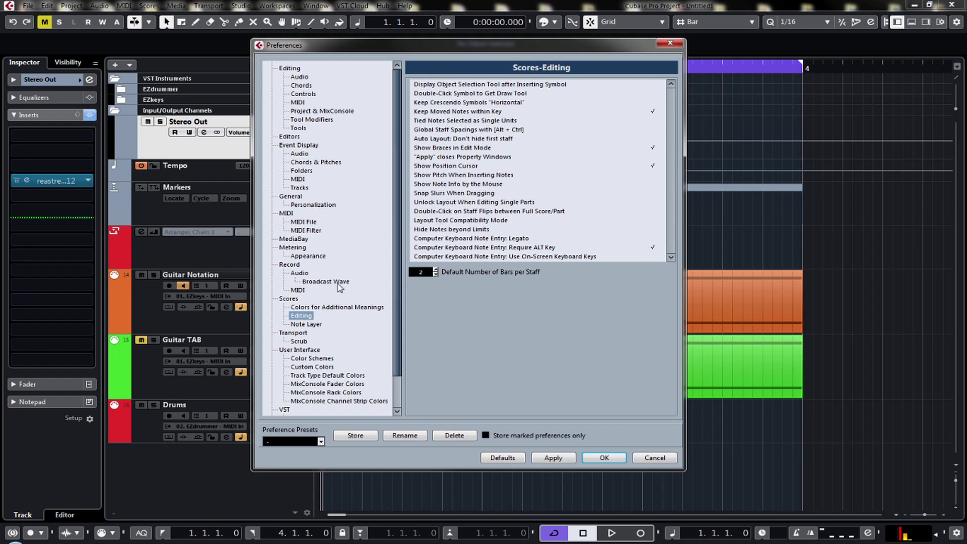
pyautogui.click(324, 307)
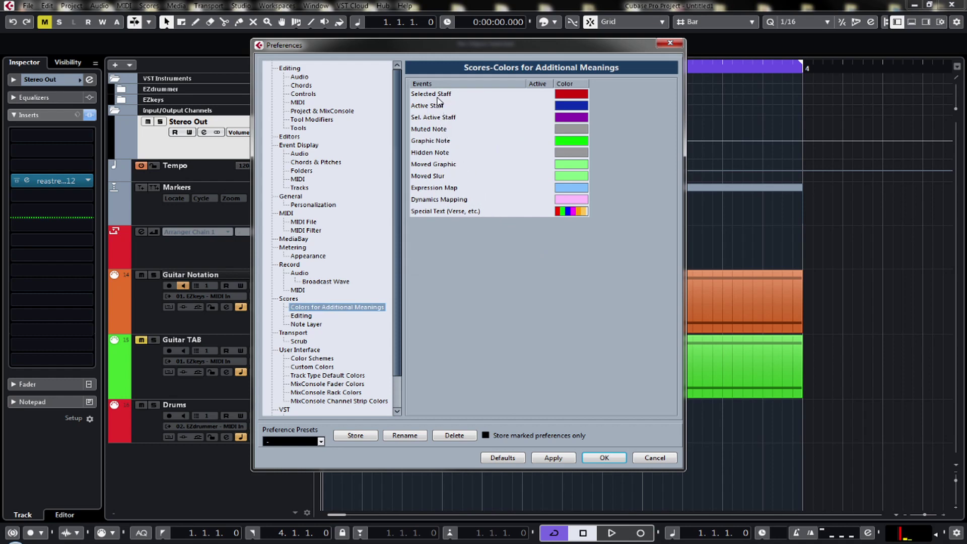
pyautogui.click(540, 94)
pyautogui.click(539, 106)
pyautogui.click(540, 117)
pyautogui.click(539, 141)
pyautogui.click(540, 152)
pyautogui.click(541, 199)
pyautogui.click(540, 164)
# - Deactivate all the activated score colors for additional meanings and apply the preferences
pyautogui.click(540, 200)
pyautogui.click(543, 165)
pyautogui.click(539, 153)
pyautogui.click(539, 140)
pyautogui.click(540, 118)
pyautogui.click(539, 107)
pyautogui.click(539, 94)
pyautogui.click(546, 459)
pyautogui.click(604, 457)
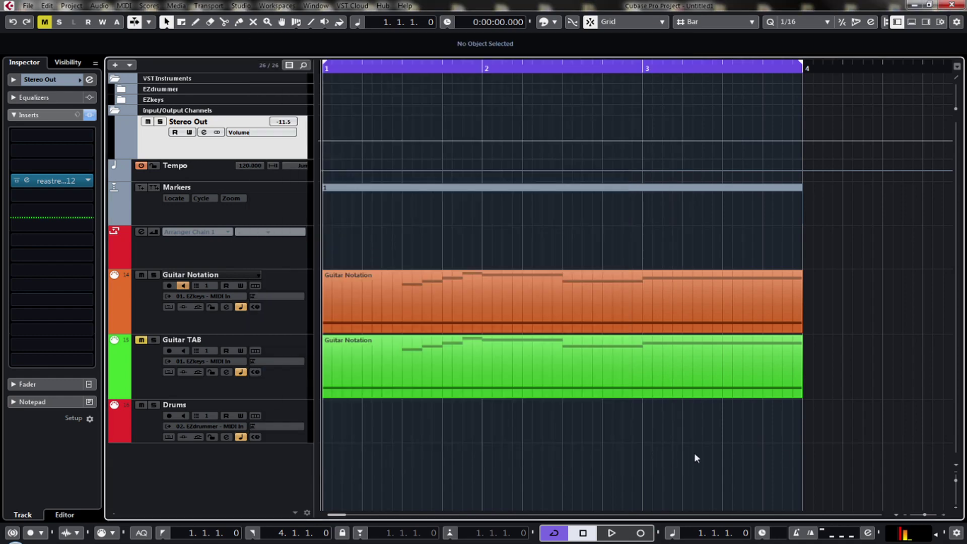
pyautogui.moveTo(784, 452); pyautogui.dragTo(610, 384)
pyautogui.click(486, 276)
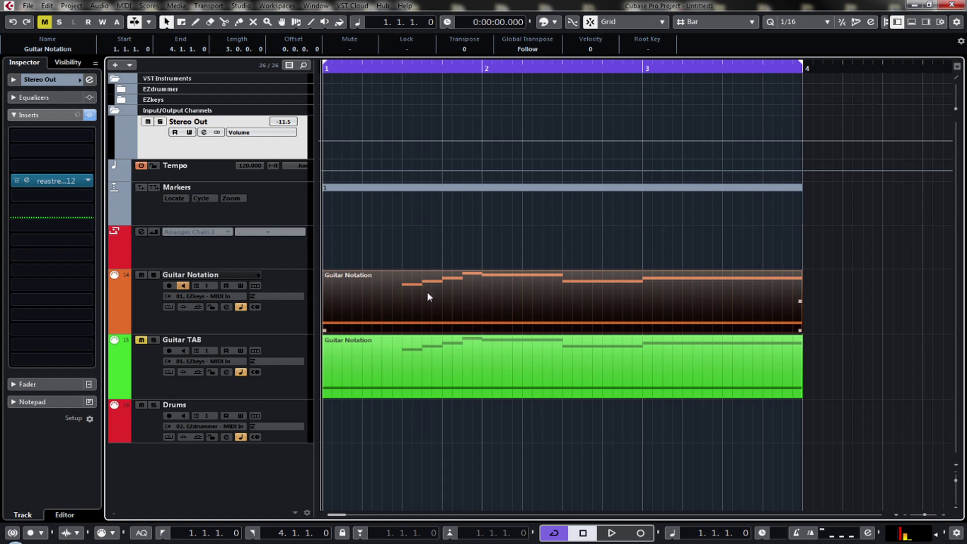
pyautogui.click(430, 359)
pyautogui.click(617, 406)
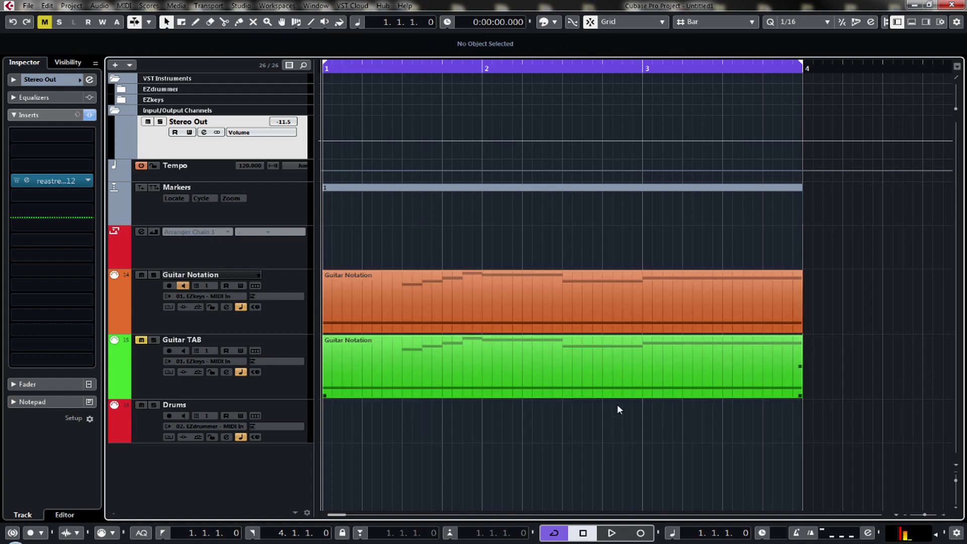
pyautogui.click(590, 318)
pyautogui.click(580, 372)
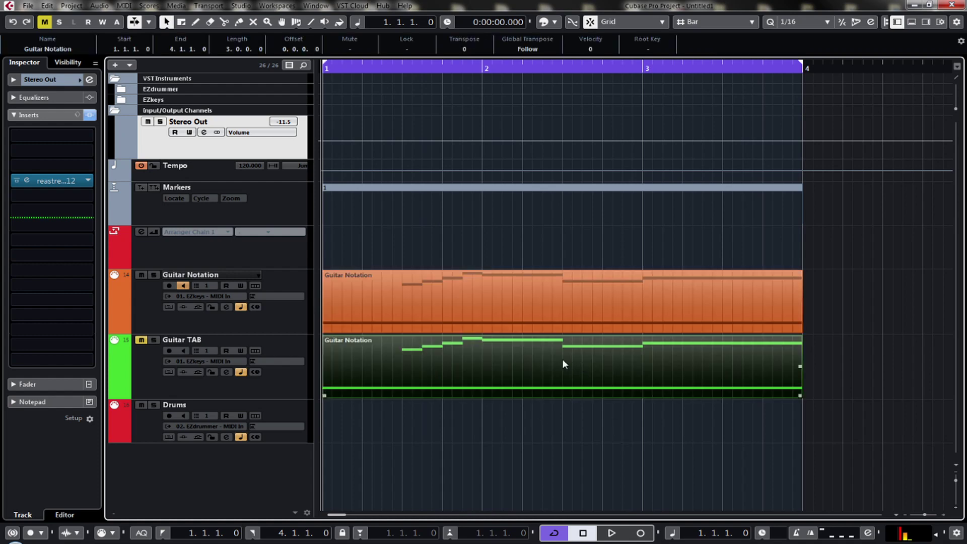
pyautogui.click(805, 312)
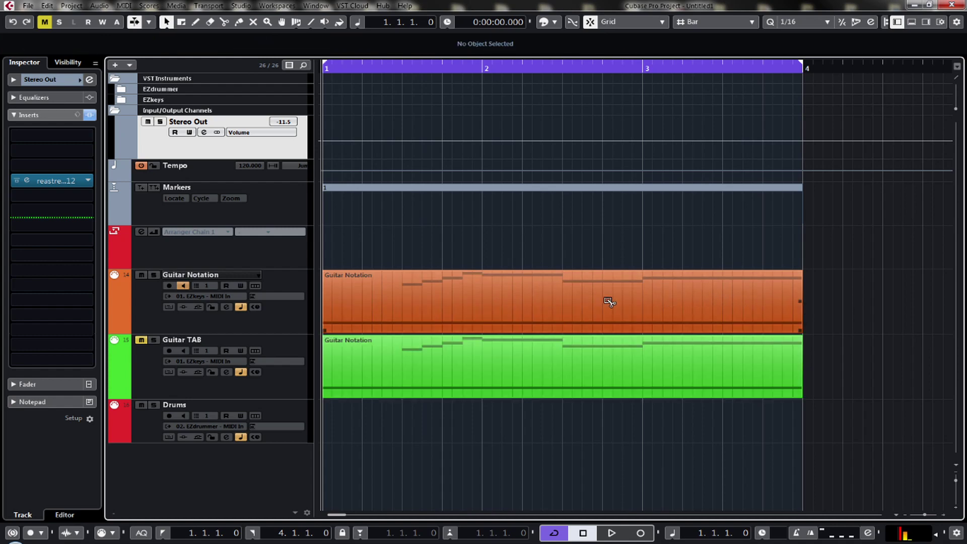
pyautogui.moveTo(610, 301); pyautogui.dragTo(873, 306)
pyautogui.press('Delete')
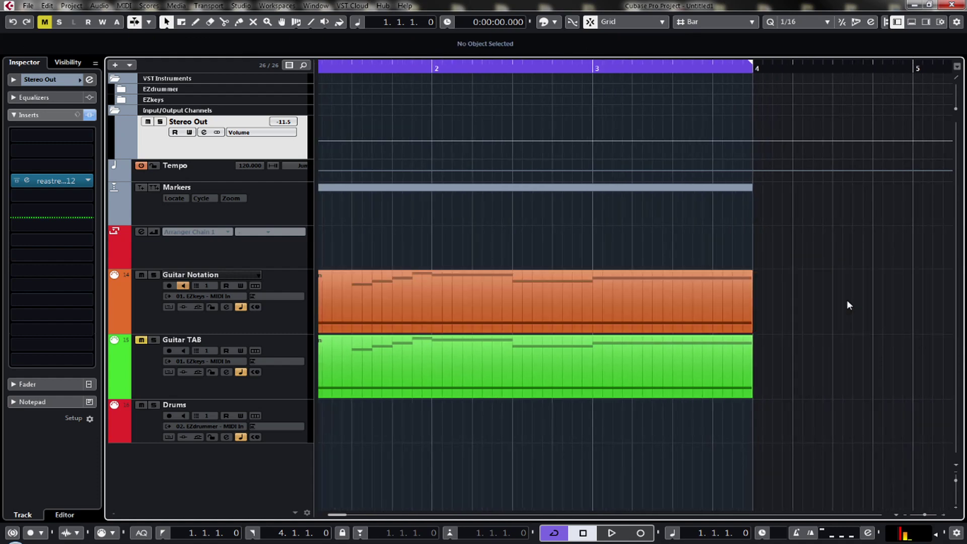
pyautogui.click(256, 382)
pyautogui.click(287, 319)
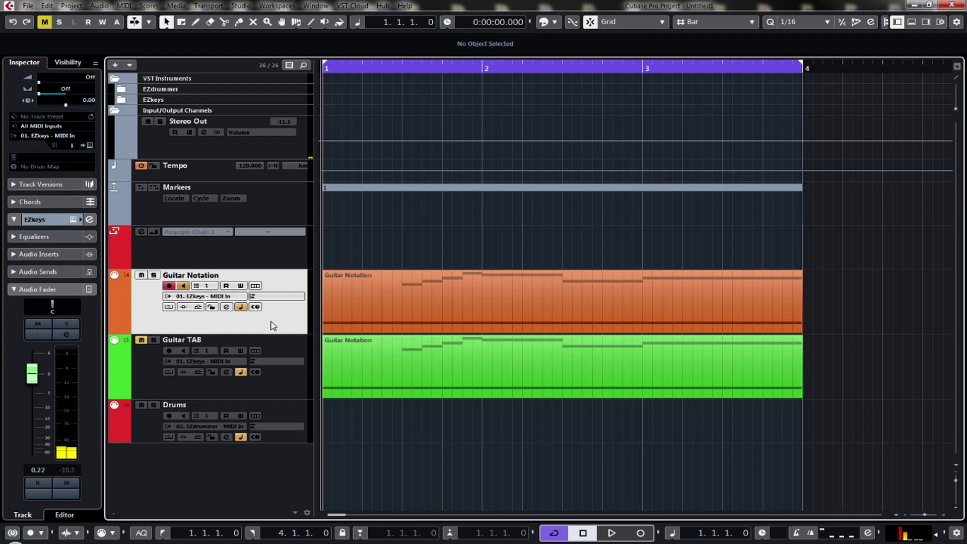
pyautogui.click(271, 378)
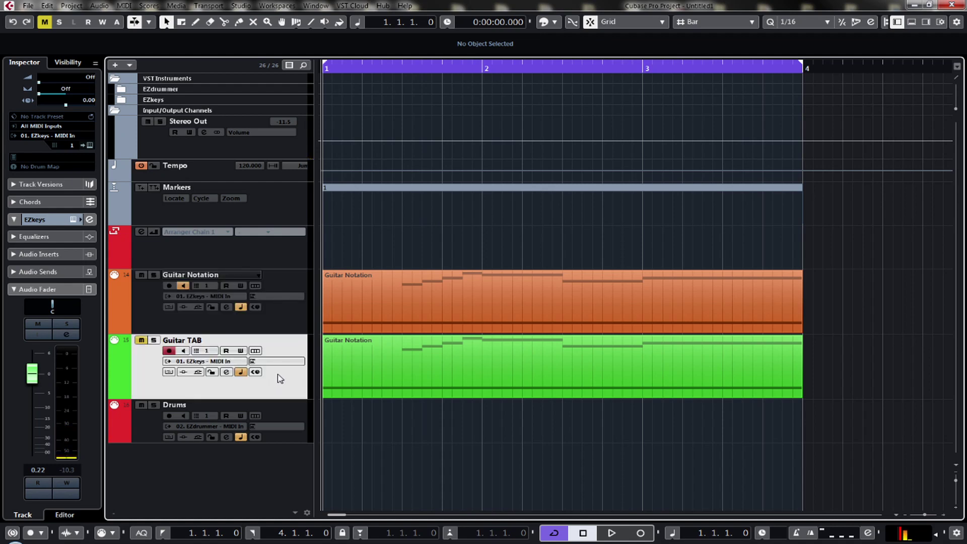
pyautogui.click(425, 371)
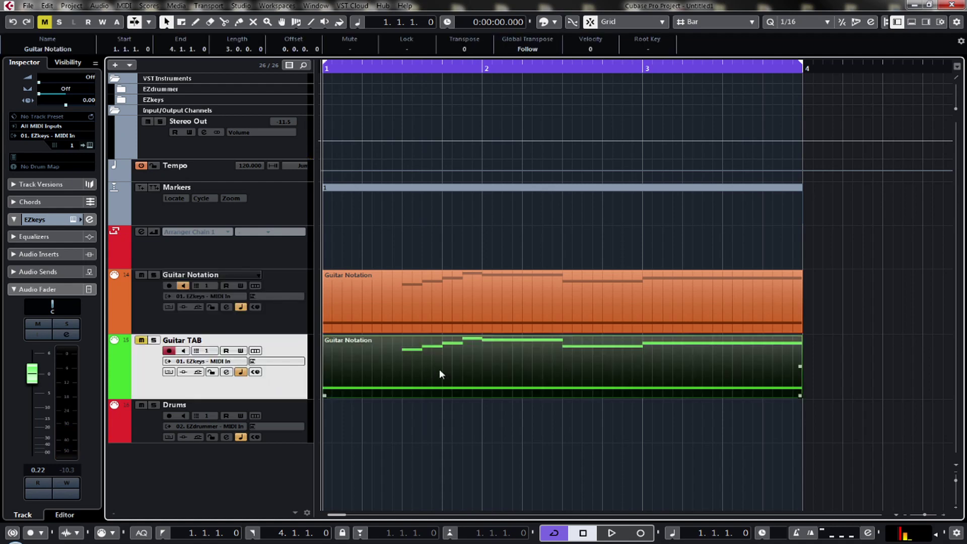
pyautogui.click(486, 275)
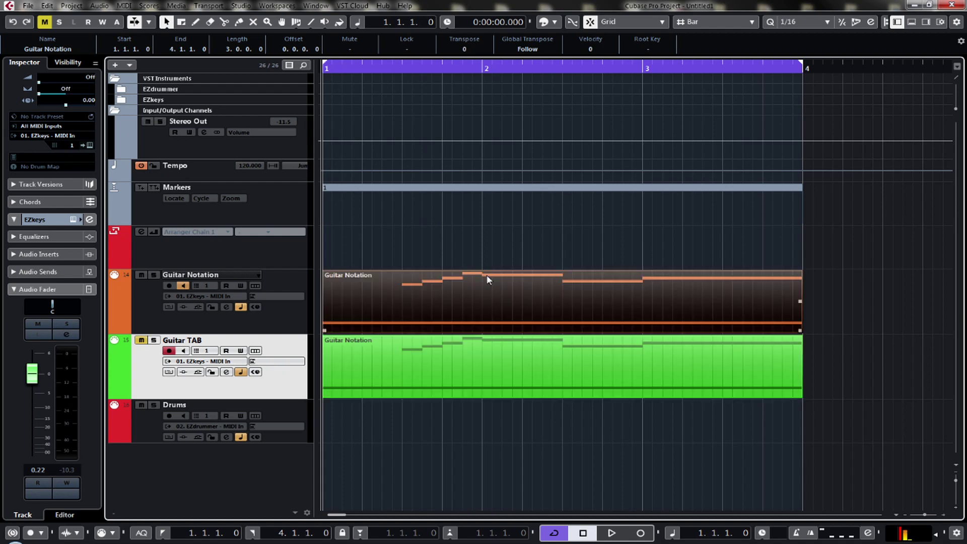
# - Open the Guitar Notation and Guitar TAB parts together in the Score Editor, play a short passage, and return to the project window
pyautogui.moveTo(795, 444); pyautogui.dragTo(492, 297)
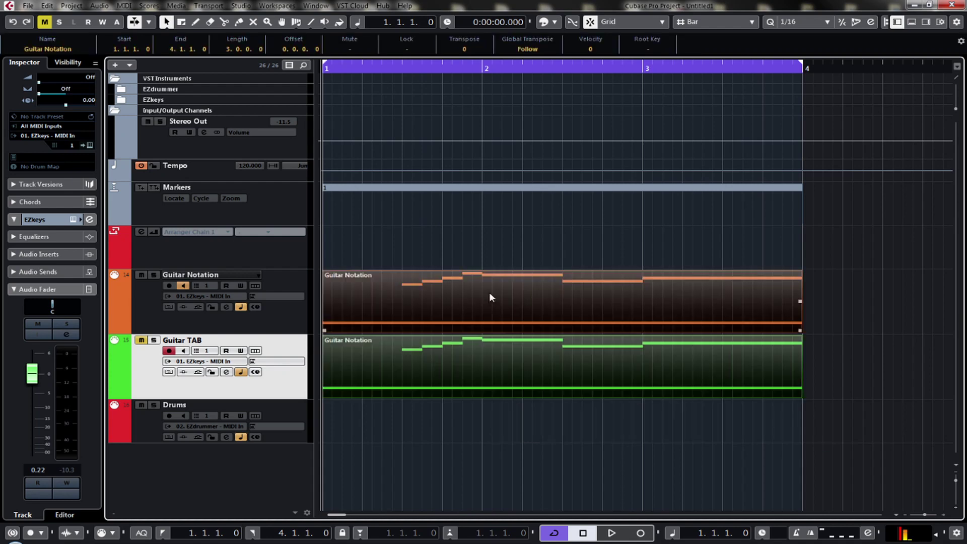
pyautogui.hotkey('ctrl', 'r')
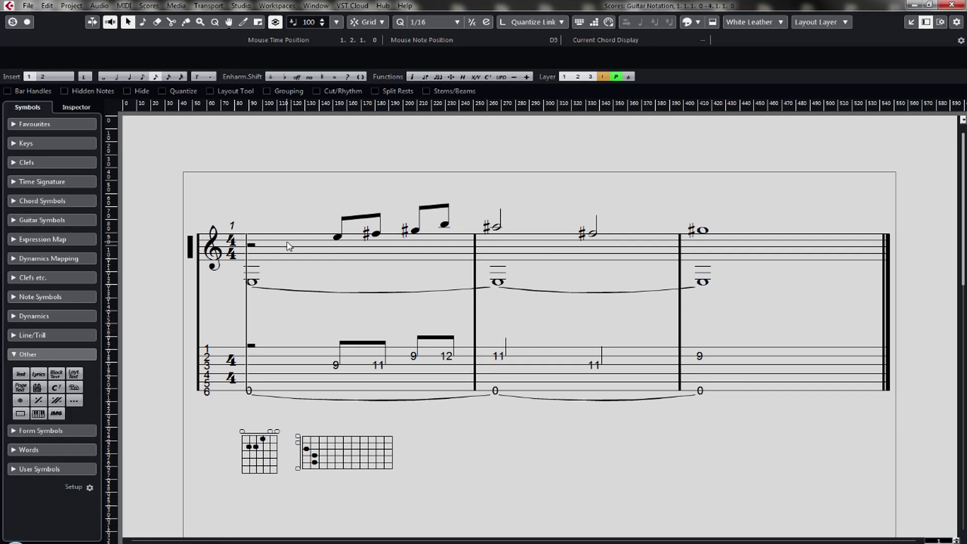
pyautogui.press('space')
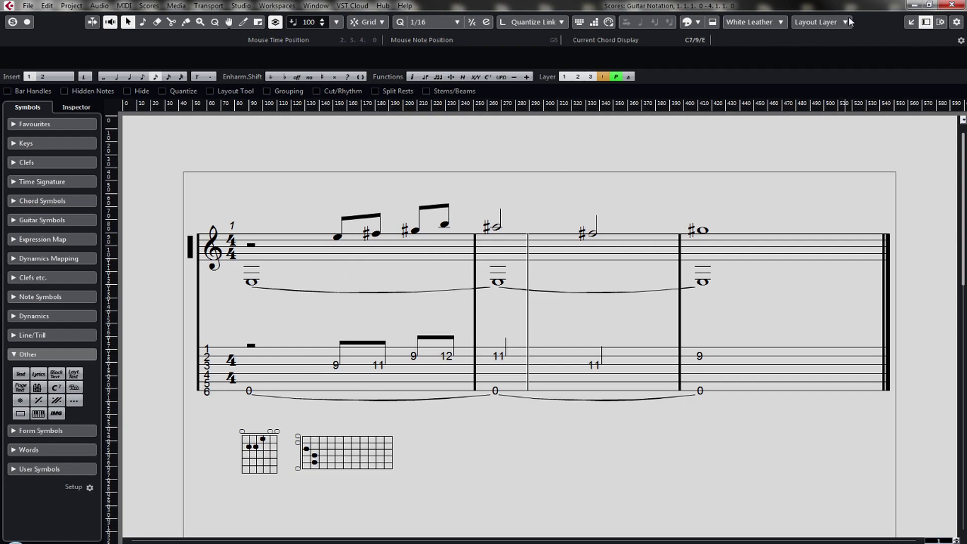
pyautogui.click(913, 6)
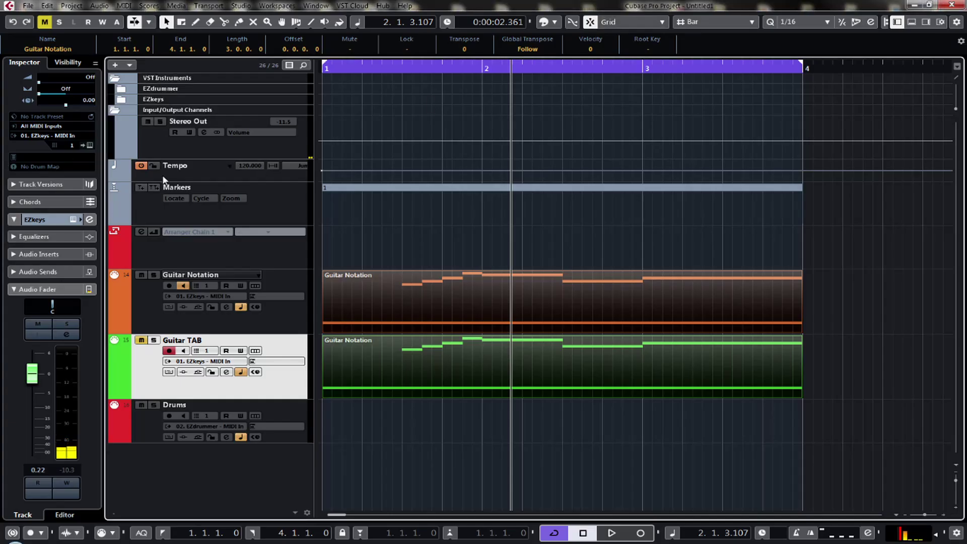
# - Set the ReaStream insert on the Stereo Out channel to send audio/MIDI to local broadcast, and test it with brief playback
pyautogui.click(144, 144)
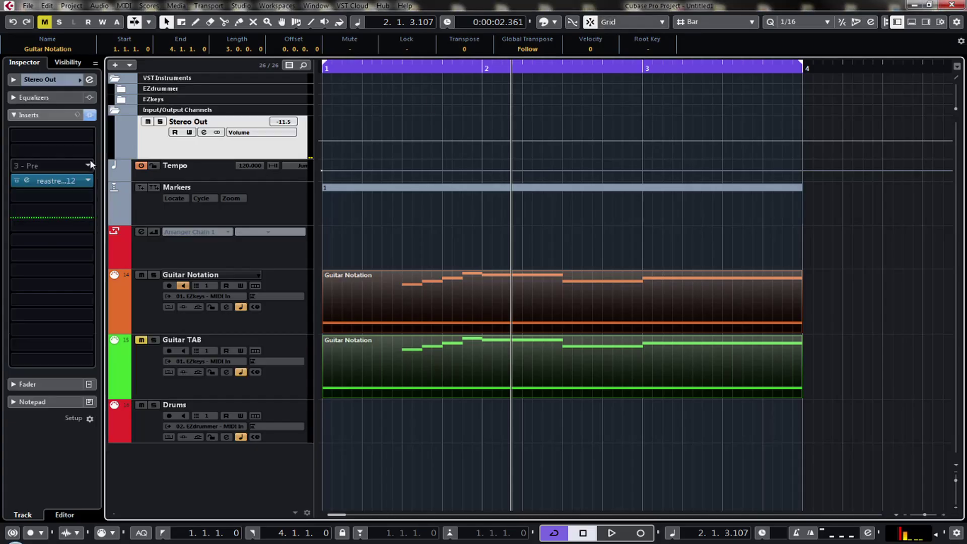
pyautogui.click(35, 180)
pyautogui.click(452, 279)
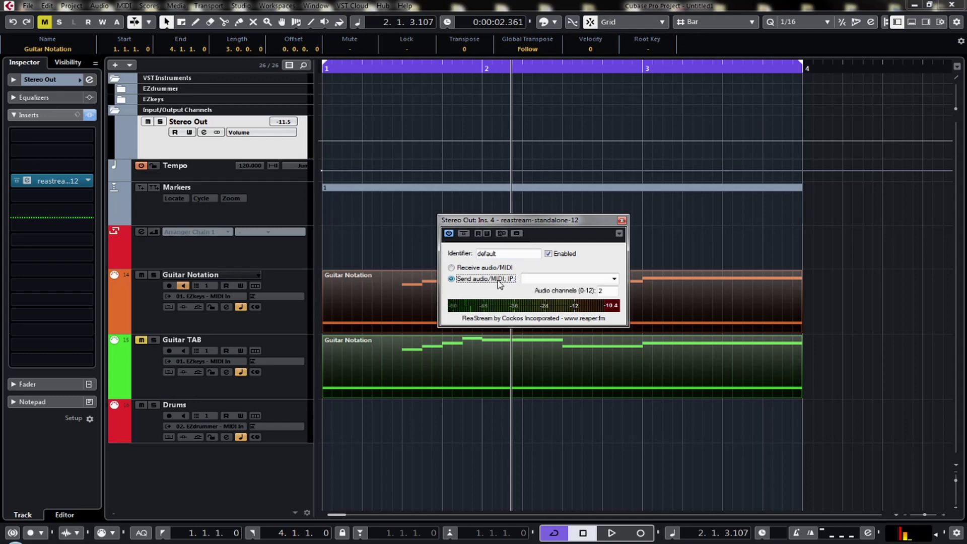
pyautogui.click(614, 278)
pyautogui.click(554, 294)
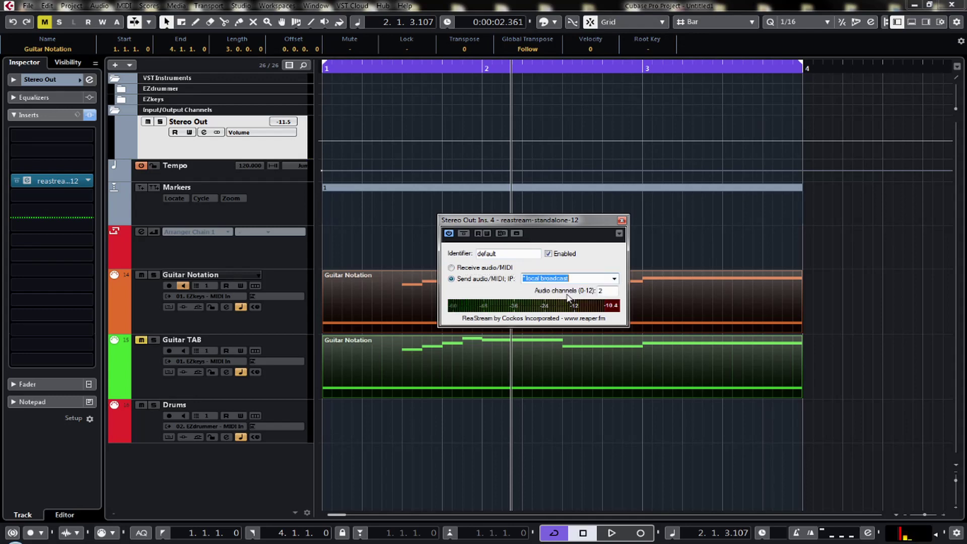
pyautogui.click(622, 220)
pyautogui.press('space')
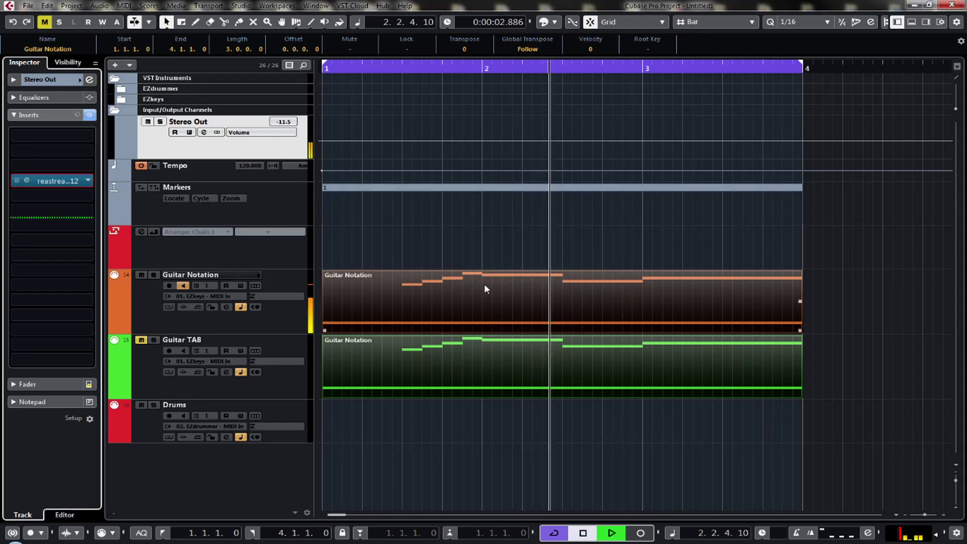
pyautogui.press('space')
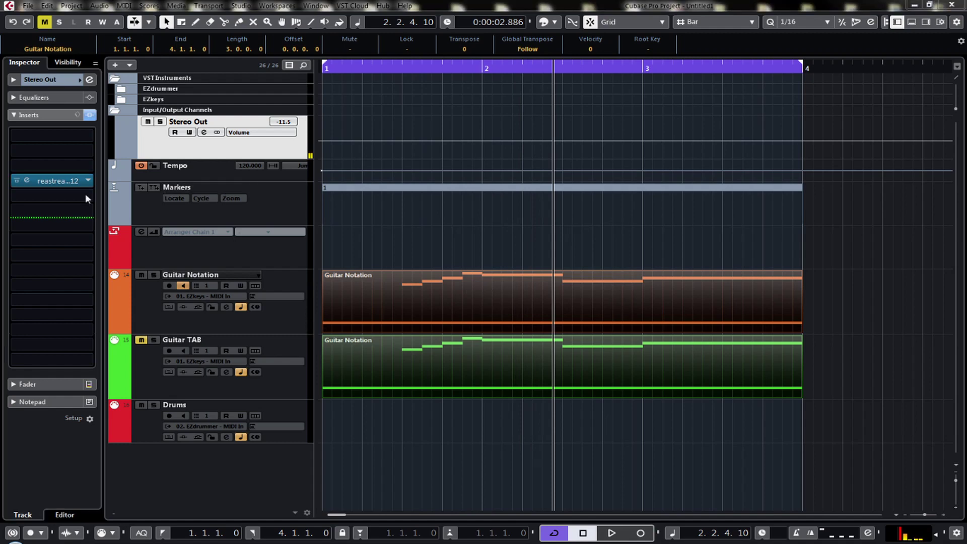
# - Reselect local broadcast as the destination in the Stereo Out channel's ReaStream insert and play the project again
pyautogui.click(28, 180)
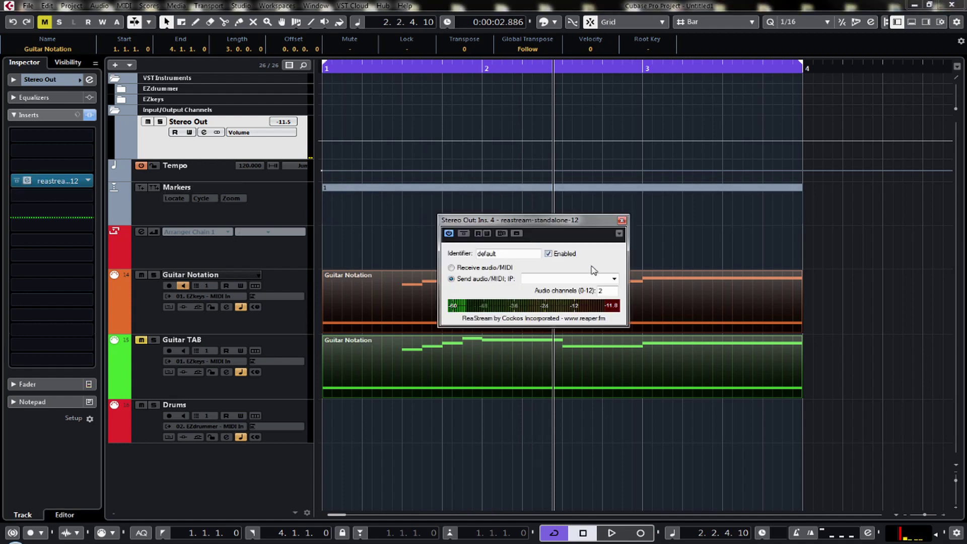
pyautogui.click(614, 279)
pyautogui.click(585, 298)
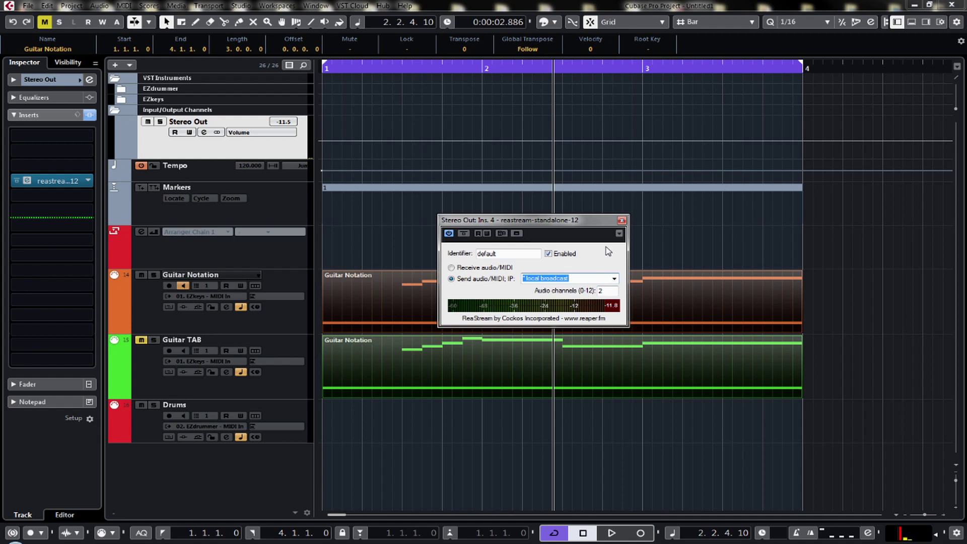
pyautogui.click(622, 221)
pyautogui.press('space')
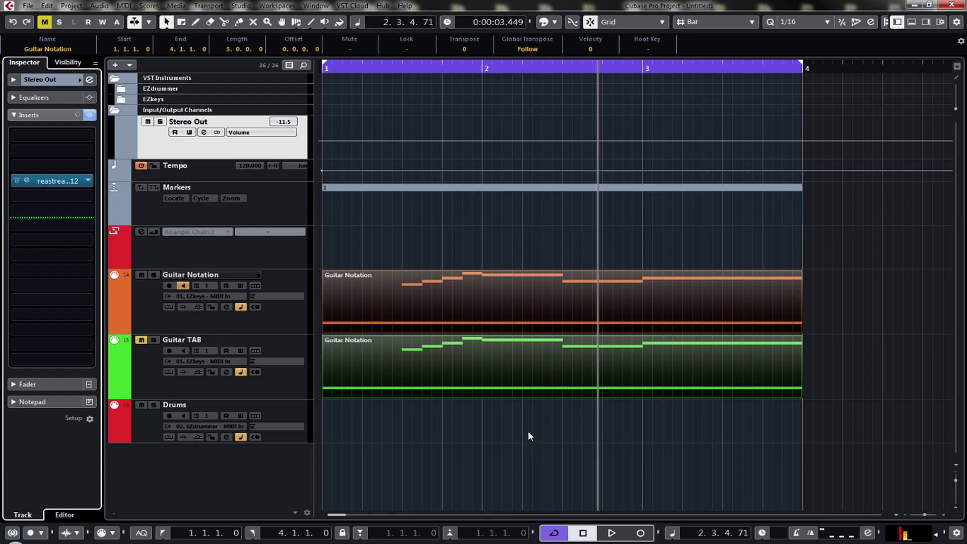
# - Check the identifier, send mode and destination in the ReaStream insert of the Stereo Out channel
pyautogui.click(209, 249)
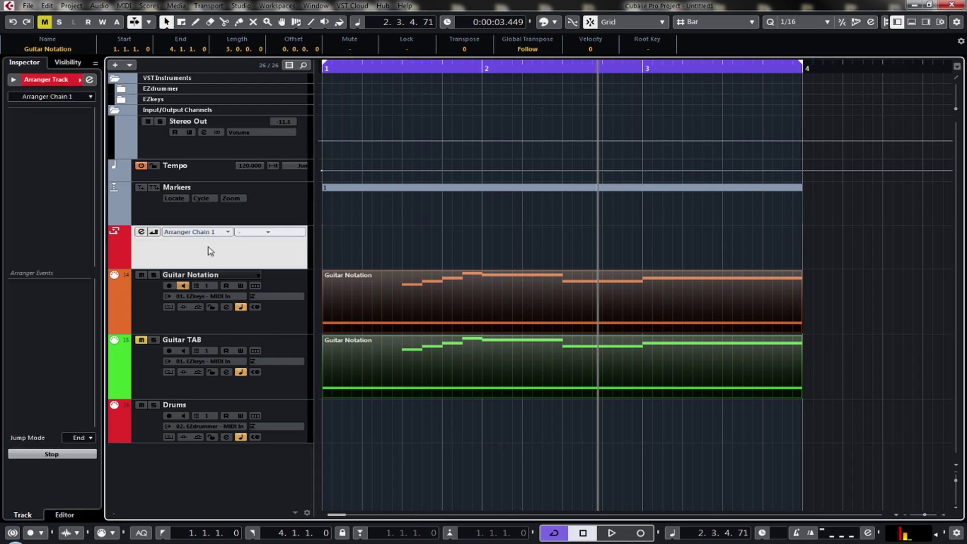
pyautogui.click(180, 222)
pyautogui.click(156, 149)
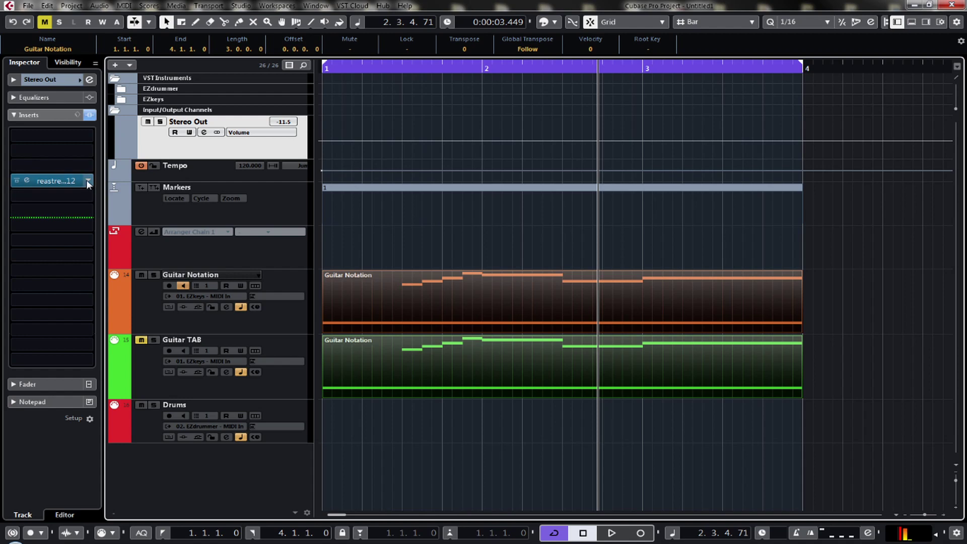
pyautogui.doubleClick(29, 179)
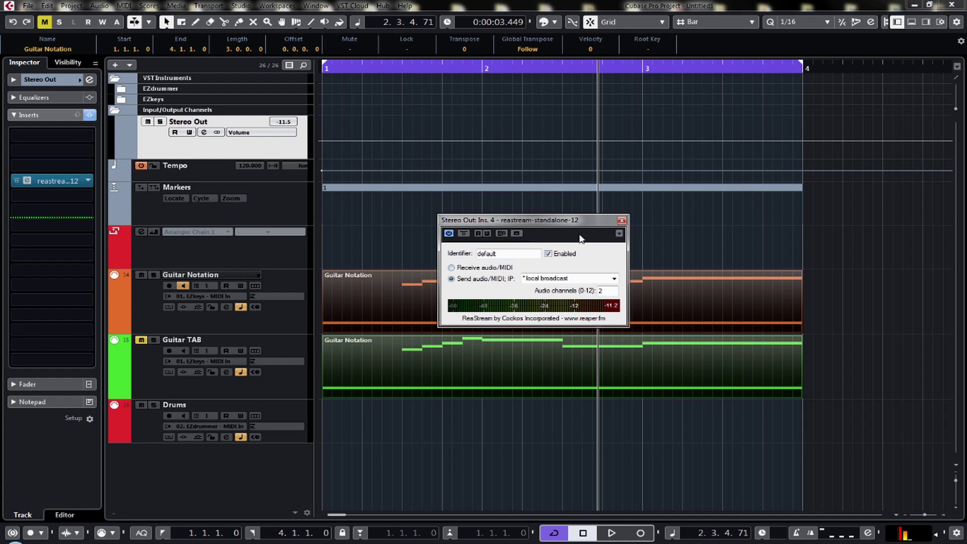
pyautogui.click(621, 221)
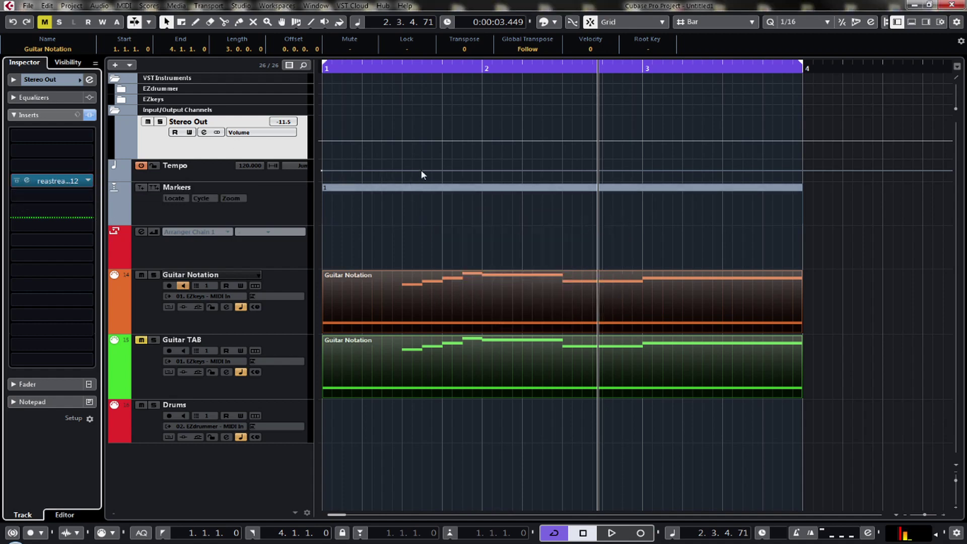
# - Select both guitar parts again and reopen them together in the Score Editor
pyautogui.click(459, 440)
pyautogui.moveTo(767, 452); pyautogui.dragTo(514, 297)
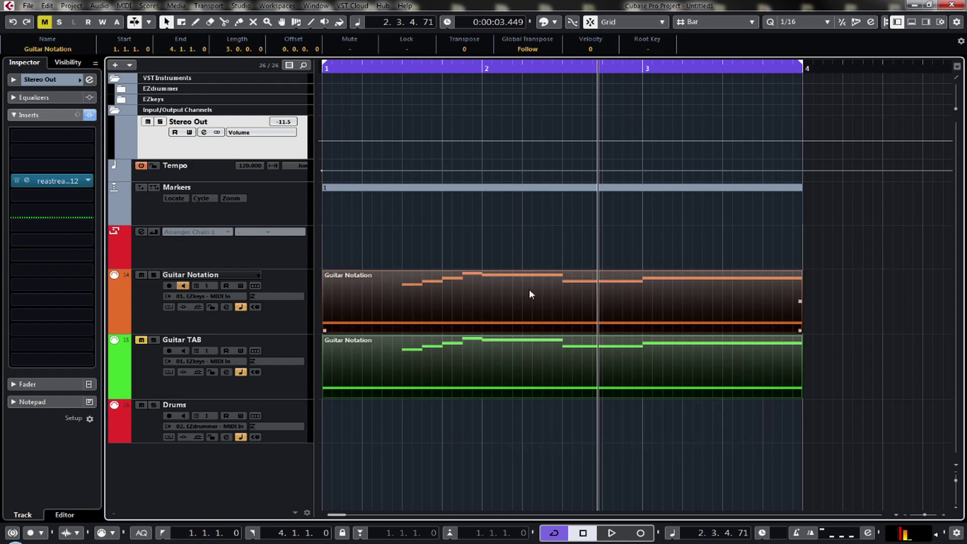
pyautogui.doubleClick(530, 294)
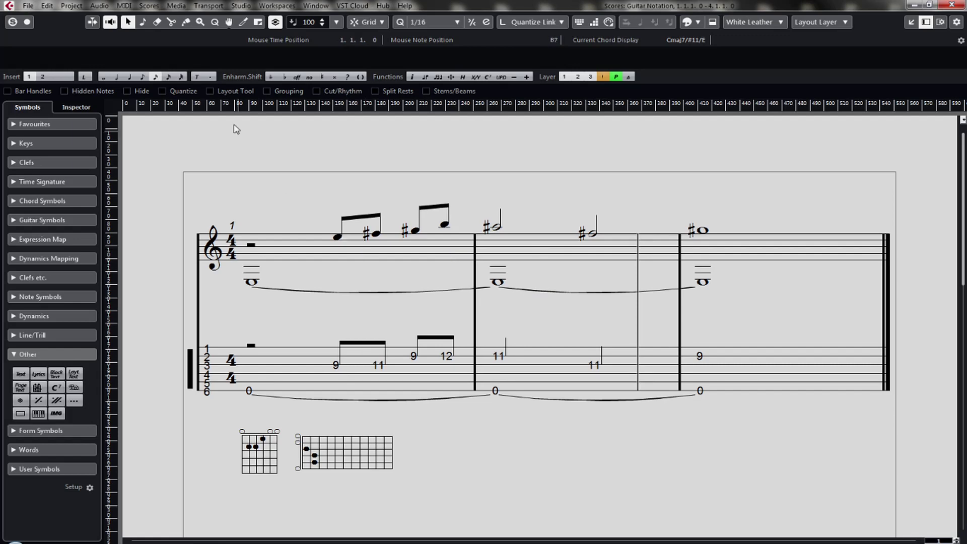
# - Review the Project, Layout and Staff pages of the Score Settings for the guitar score, then close them
pyautogui.click(156, 7)
pyautogui.click(173, 65)
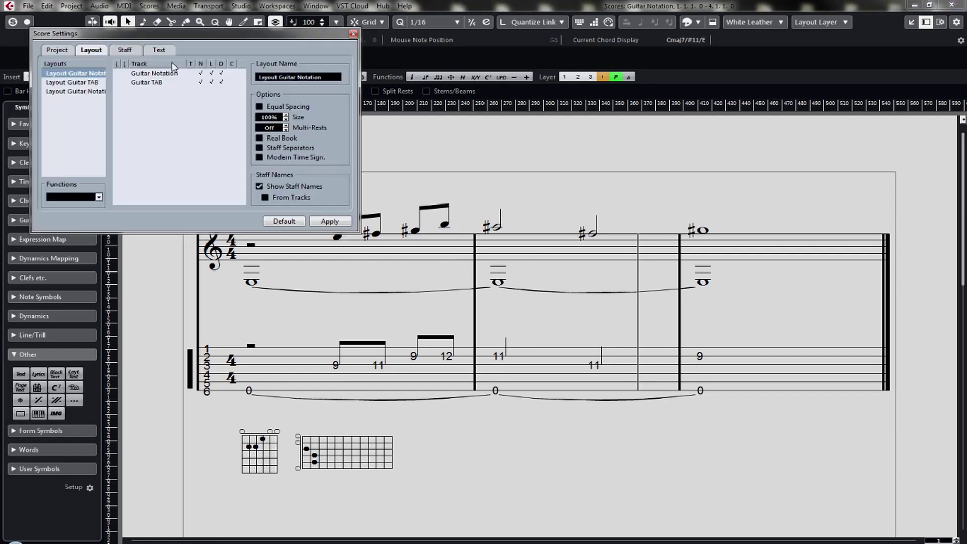
pyautogui.moveTo(202, 33); pyautogui.dragTo(696, 193)
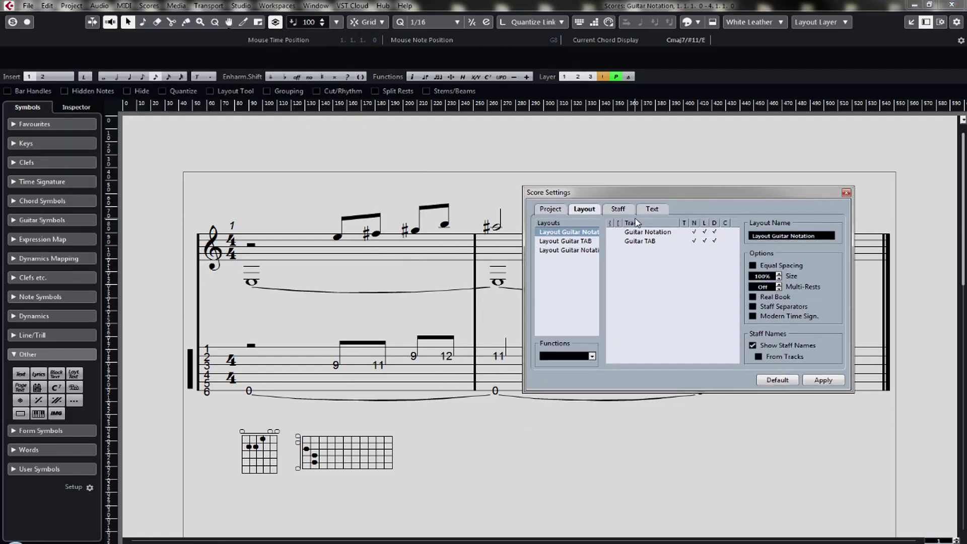
pyautogui.click(550, 209)
pyautogui.click(583, 209)
pyautogui.click(618, 209)
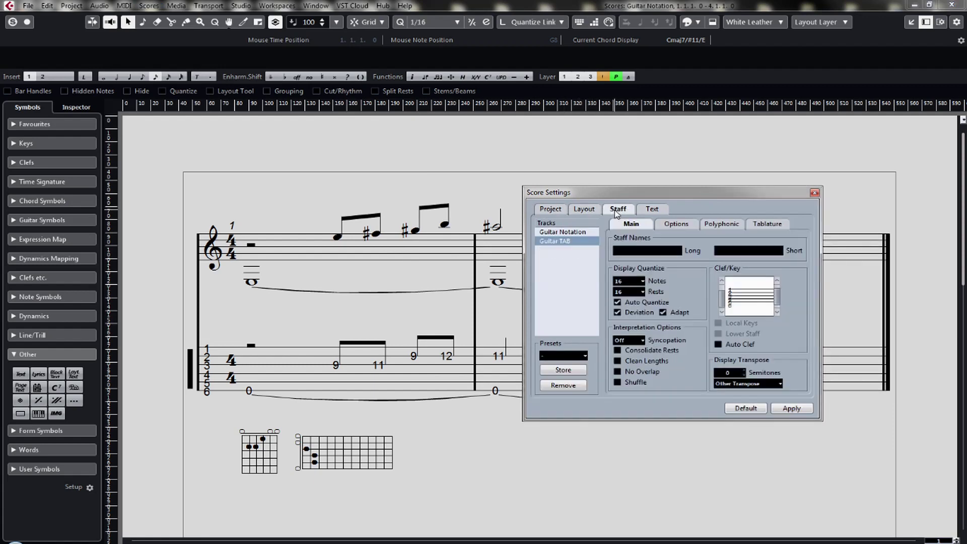
pyautogui.click(814, 193)
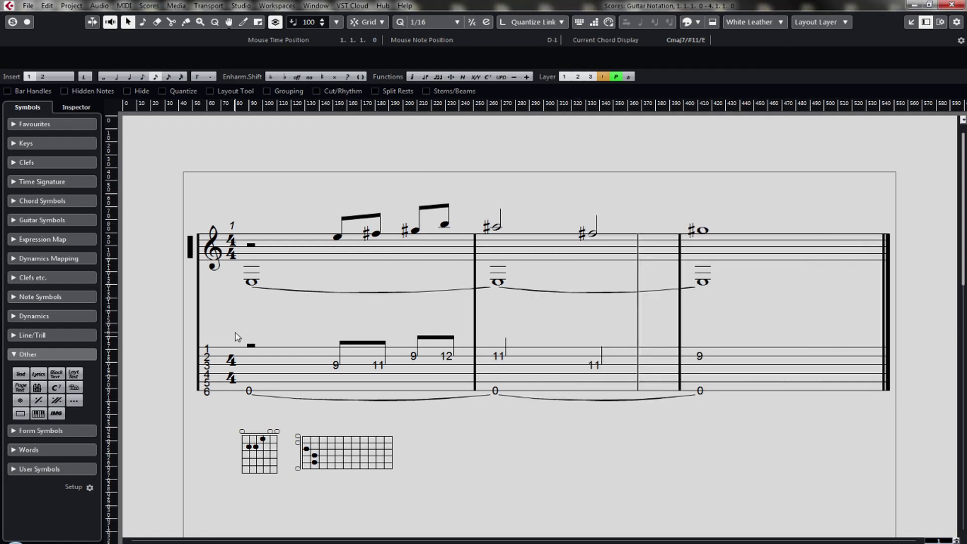
# - Open the Score Settings from the notation staff to view its Staff page, then close them
pyautogui.doubleClick(192, 247)
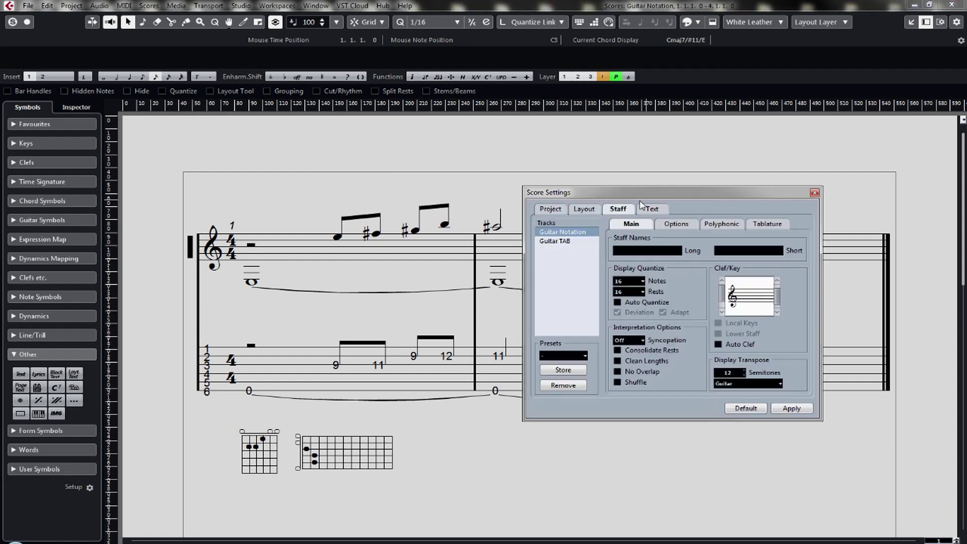
pyautogui.moveTo(701, 192); pyautogui.dragTo(628, 235)
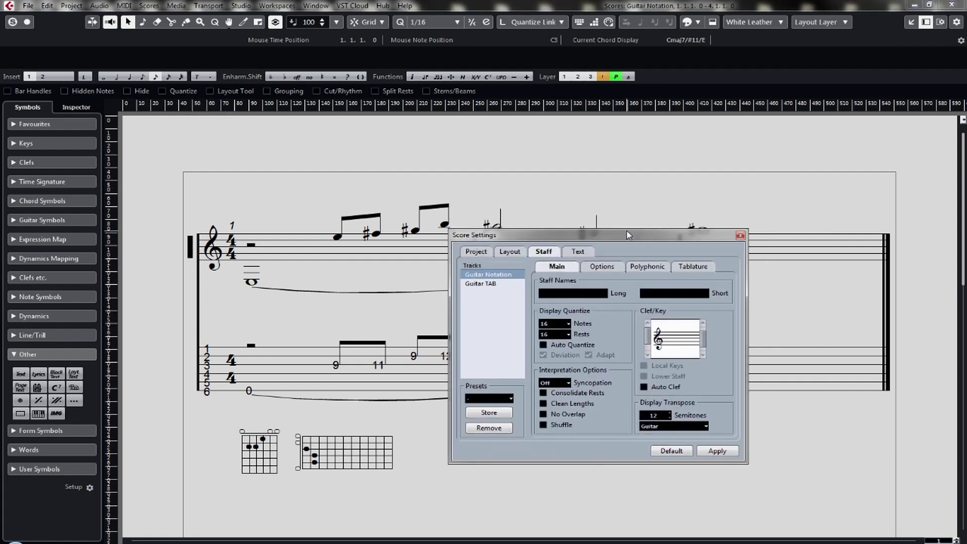
pyautogui.click(741, 236)
# - Check the Scores-Editing preferences for the staff double-click option, then reopen and close the notation staff's Score Settings
pyautogui.click(46, 6)
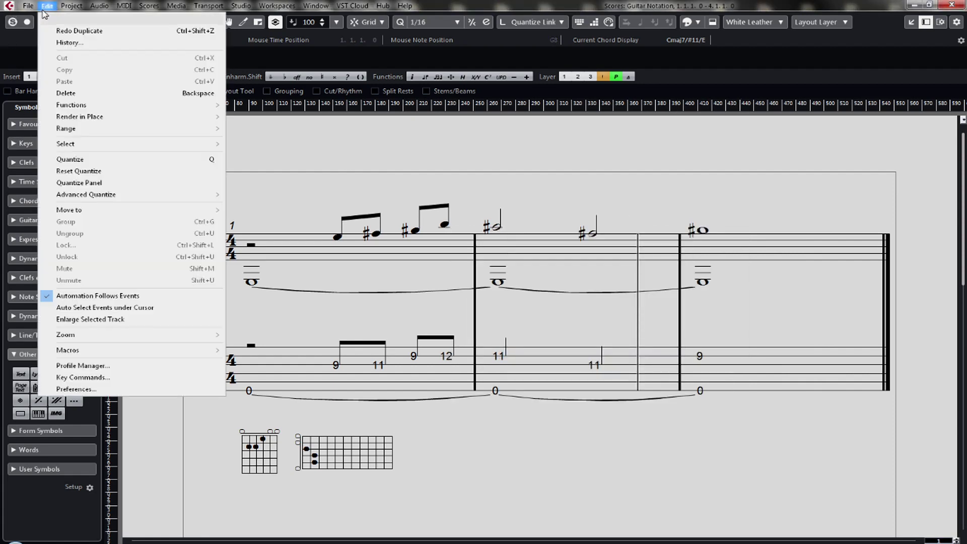
pyautogui.click(75, 389)
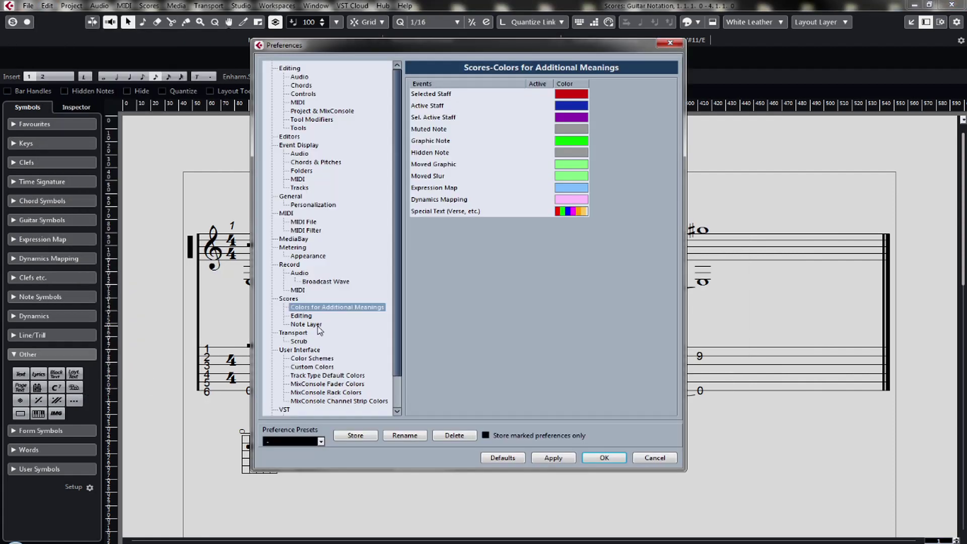
pyautogui.click(302, 316)
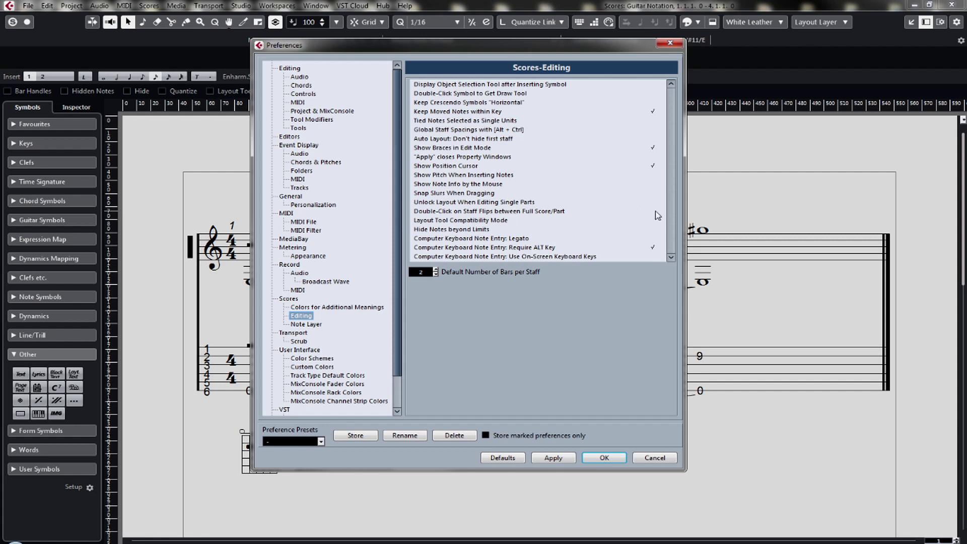
pyautogui.click(640, 461)
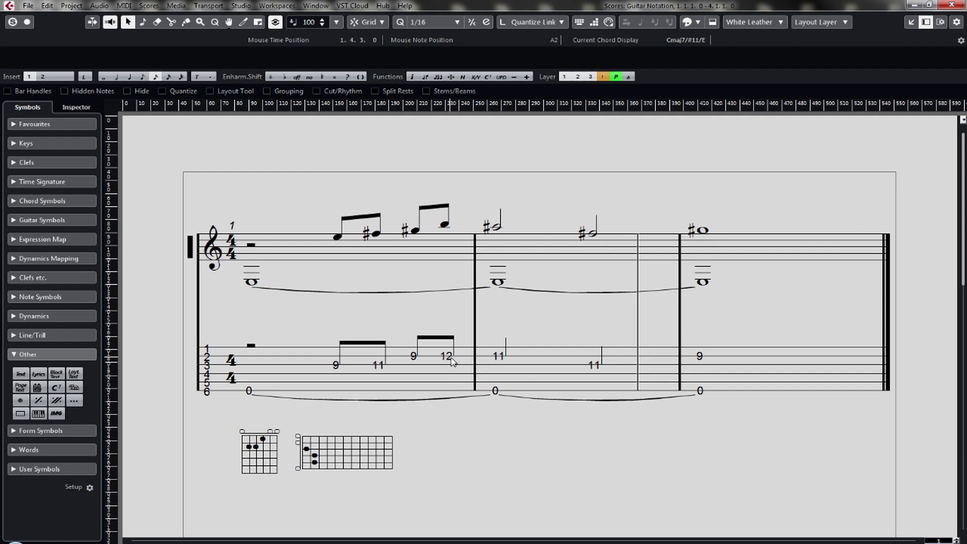
pyautogui.doubleClick(198, 252)
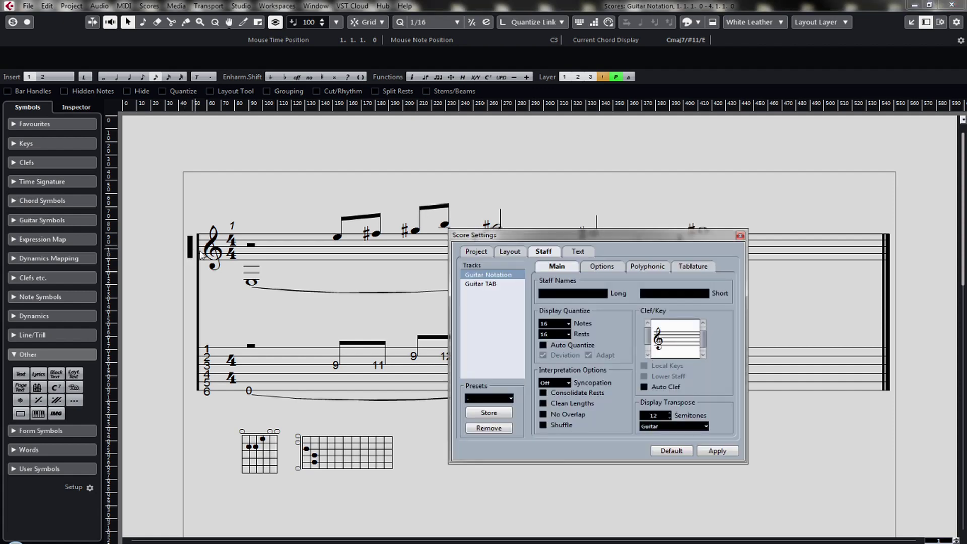
pyautogui.click(740, 235)
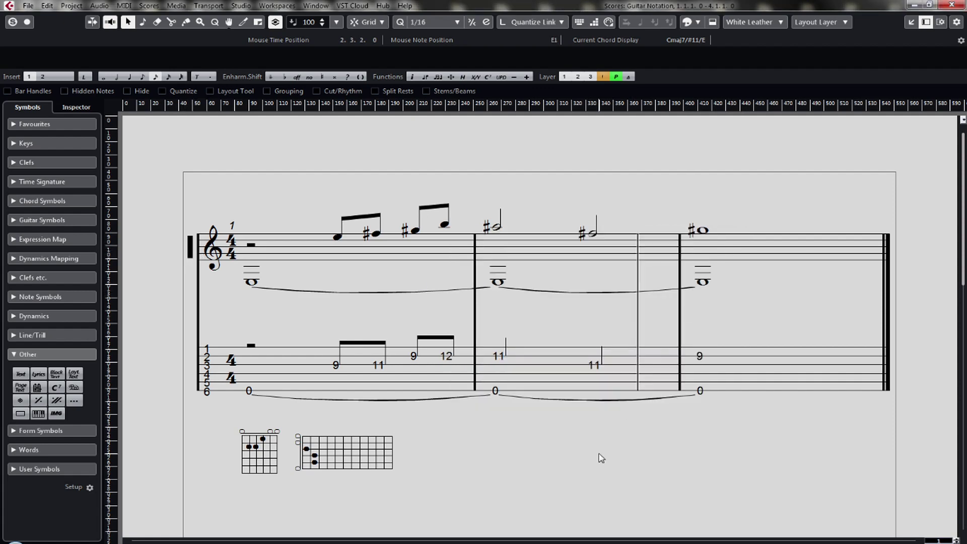
# - Make the tablature staff active, move the vertical chord diagram beneath the end of bar 1 and place two copies of it under bar 2
pyautogui.press('Down')
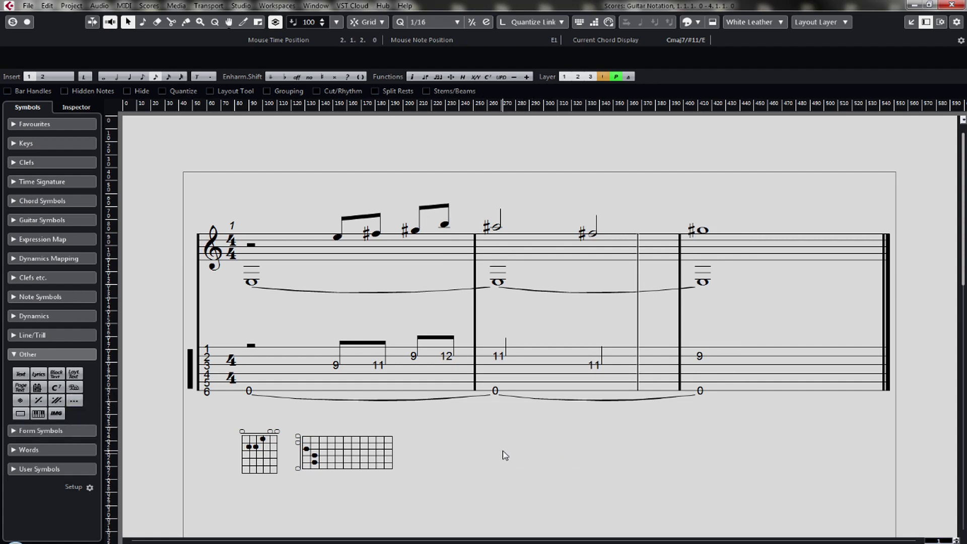
pyautogui.moveTo(353, 454)
pyautogui.mouseDown()
pyautogui.moveTo(398, 460)
pyautogui.moveTo(354, 454)
pyautogui.mouseUp()
pyautogui.moveTo(262, 453); pyautogui.dragTo(448, 448)
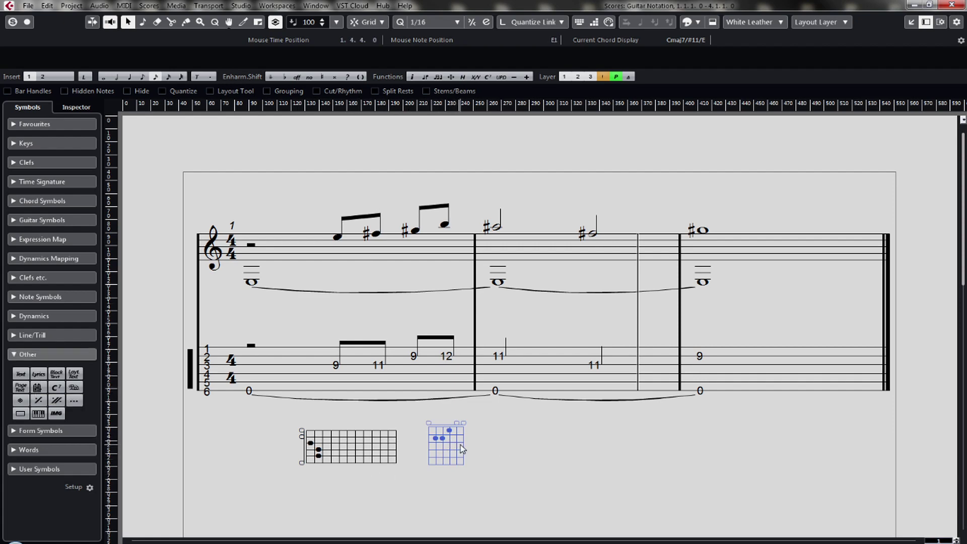
pyautogui.moveTo(452, 450); pyautogui.dragTo(640, 452)
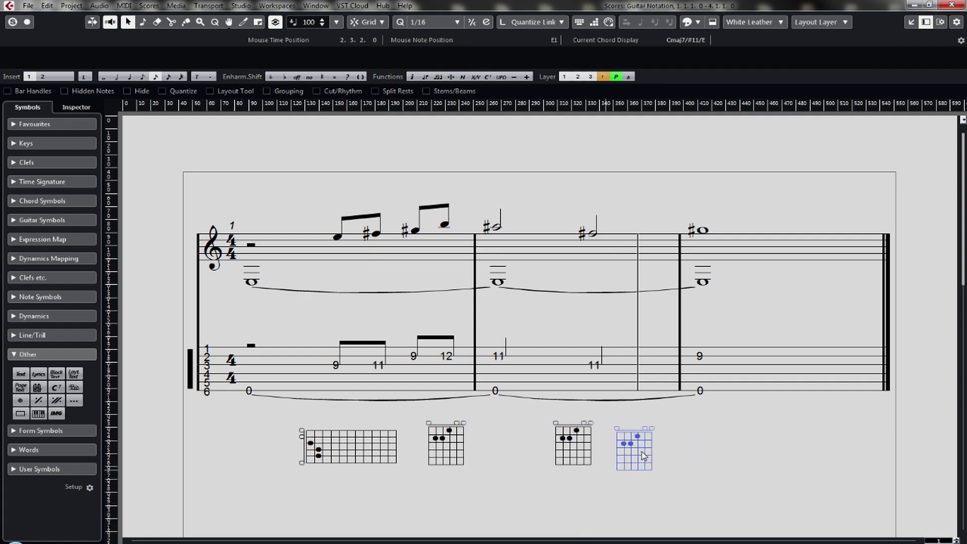
# - Change the first copied diagram's fingering to string 5 fret 3, string 4 fret 2 and string 2 fret 1, with string 6 muted
pyautogui.doubleClick(571, 444)
pyautogui.moveTo(151, 43); pyautogui.dragTo(425, 72)
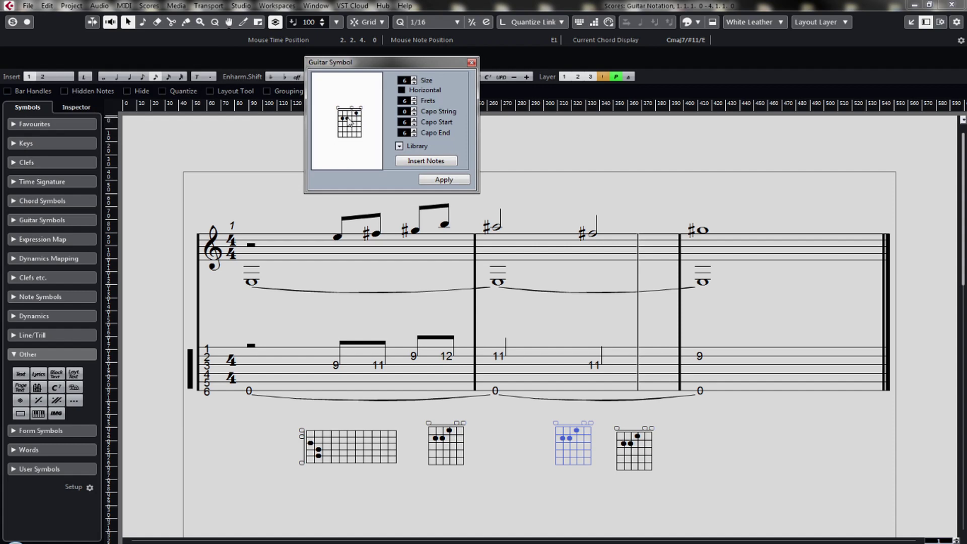
pyautogui.click(343, 119)
pyautogui.moveTo(372, 62); pyautogui.dragTo(314, 66)
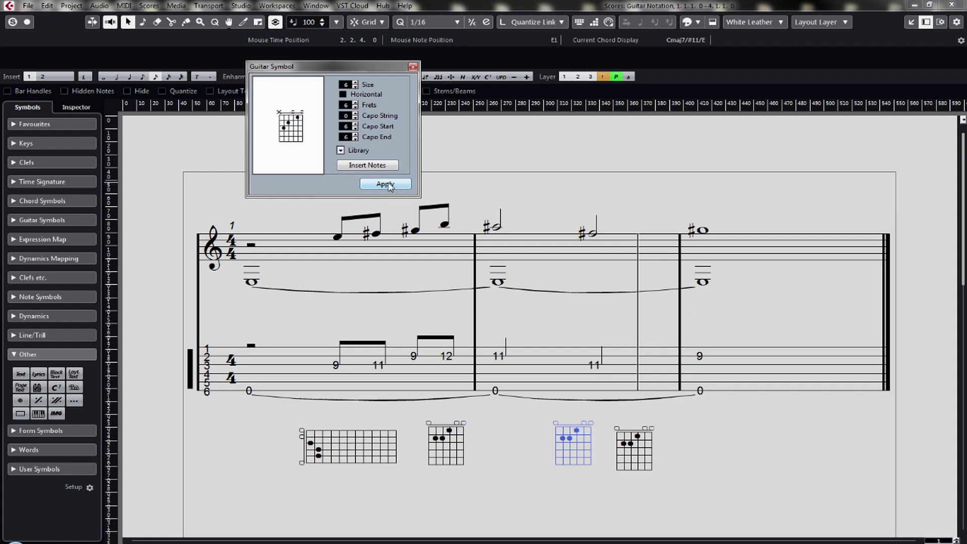
pyautogui.click(360, 96)
pyautogui.click(384, 187)
pyautogui.click(412, 67)
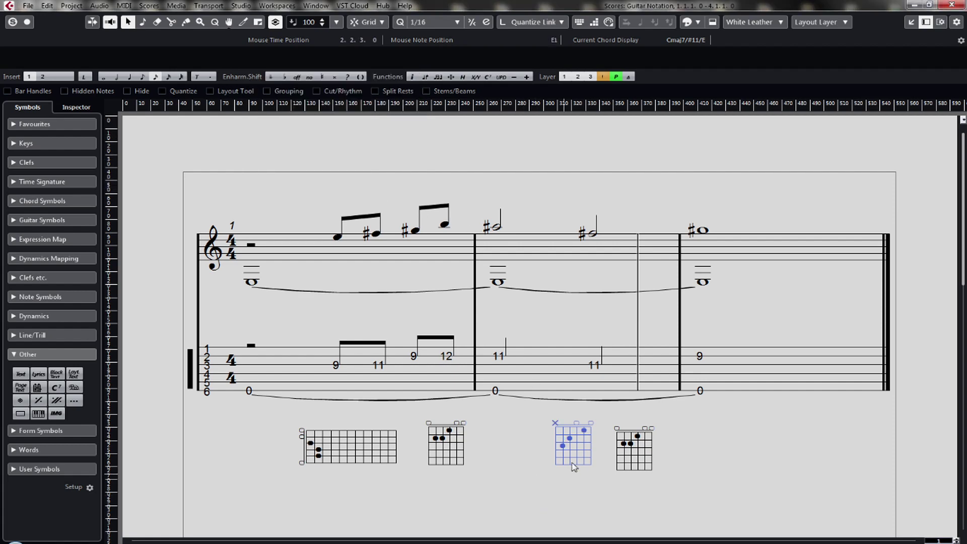
# - Rearrange the two copied chord diagrams so the one with the muted string comes last in the row
pyautogui.moveTo(577, 451); pyautogui.dragTo(732, 455)
pyautogui.moveTo(635, 454); pyautogui.dragTo(514, 453)
pyautogui.click(768, 437)
pyautogui.moveTo(769, 439); pyautogui.dragTo(574, 451)
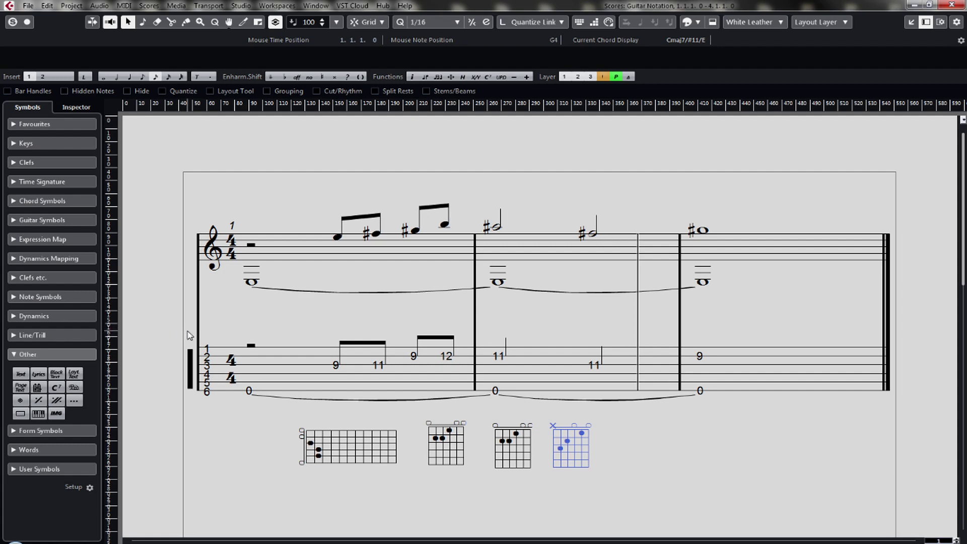
# - Move all four guitar diagrams together lower on the page and shift the tablature staff slightly upward
pyautogui.moveTo(255, 417); pyautogui.dragTo(611, 486)
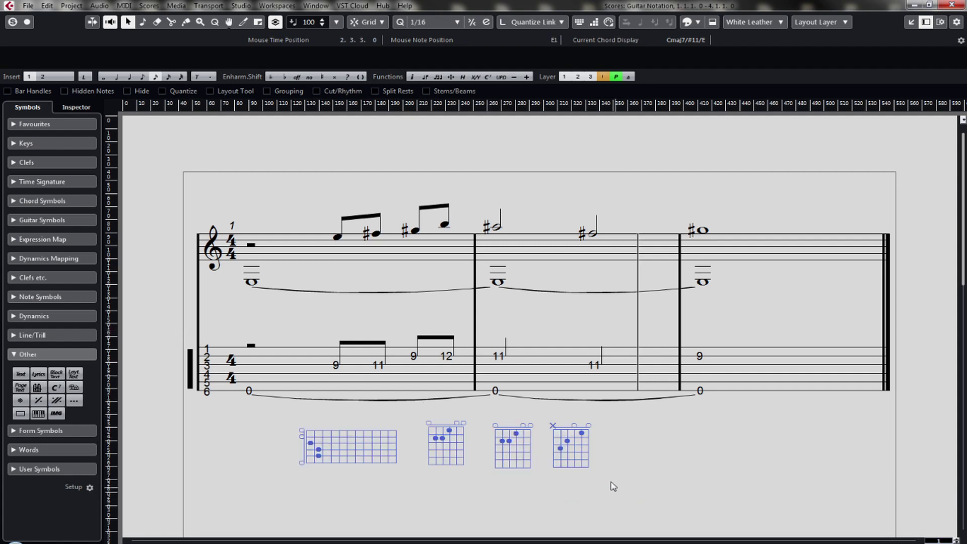
pyautogui.moveTo(576, 456); pyautogui.dragTo(621, 519)
pyautogui.click(710, 455)
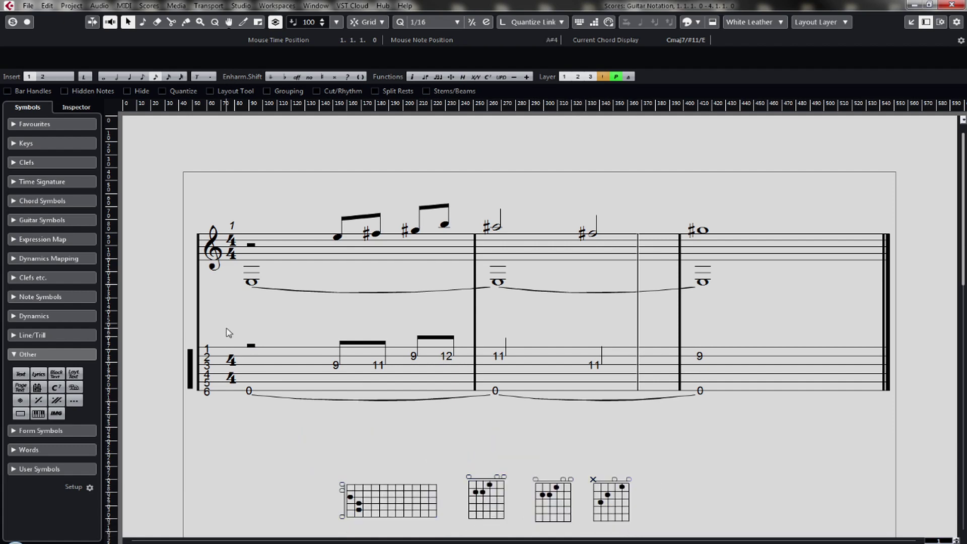
pyautogui.moveTo(190, 371)
pyautogui.mouseDown()
pyautogui.moveTo(190, 357)
pyautogui.moveTo(190, 366)
pyautogui.mouseUp()
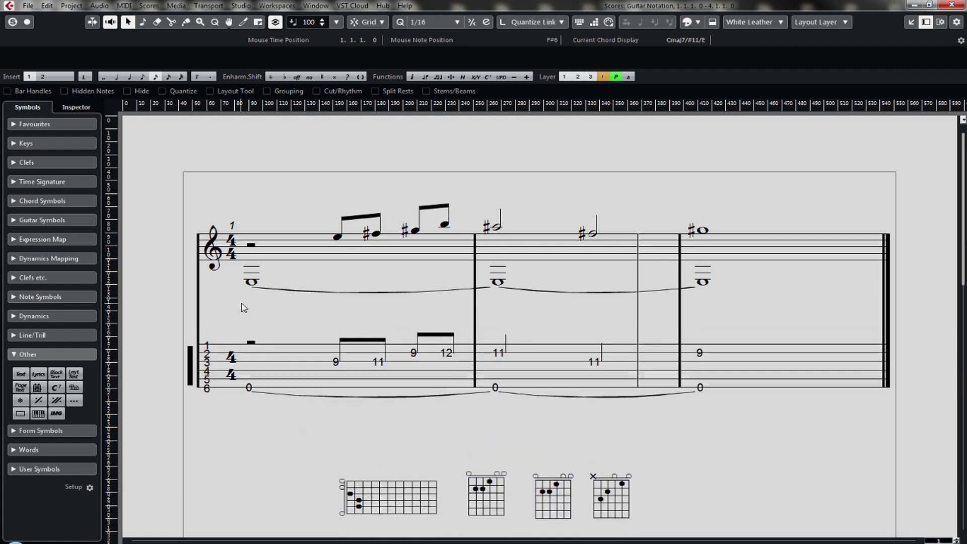
# - Set the Guitar Notation track's staff mode to Single in the Score Settings, apply it and uncover the staff to compare the notation
pyautogui.doubleClick(193, 247)
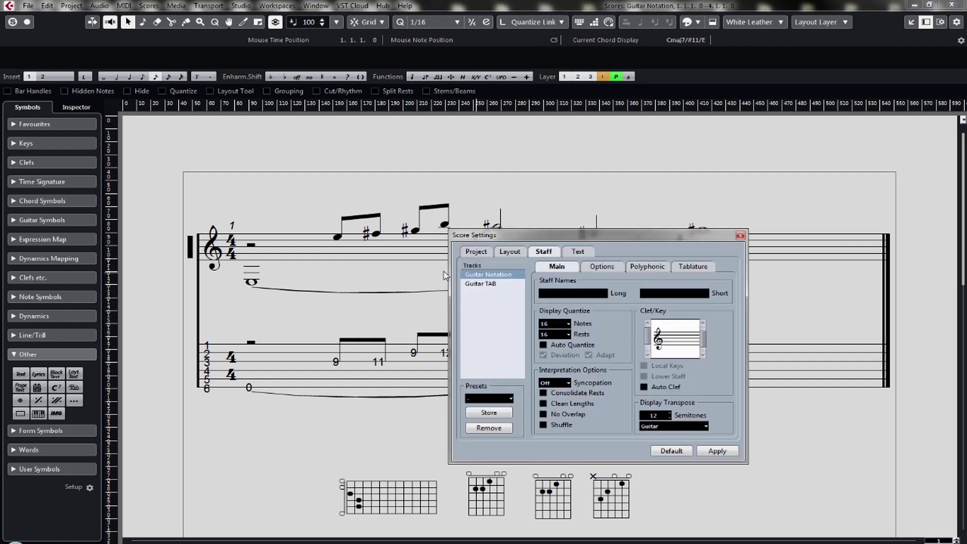
pyautogui.click(601, 269)
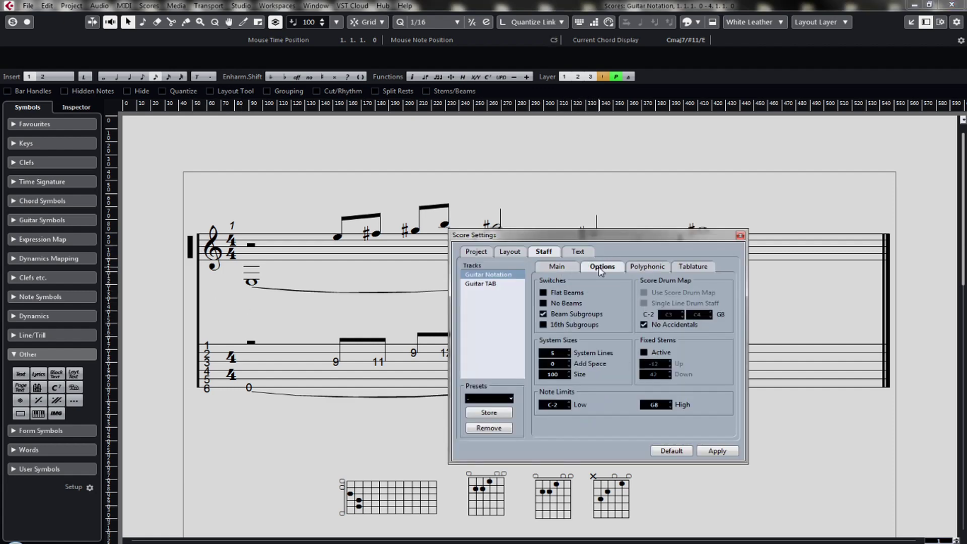
pyautogui.click(648, 270)
pyautogui.click(568, 295)
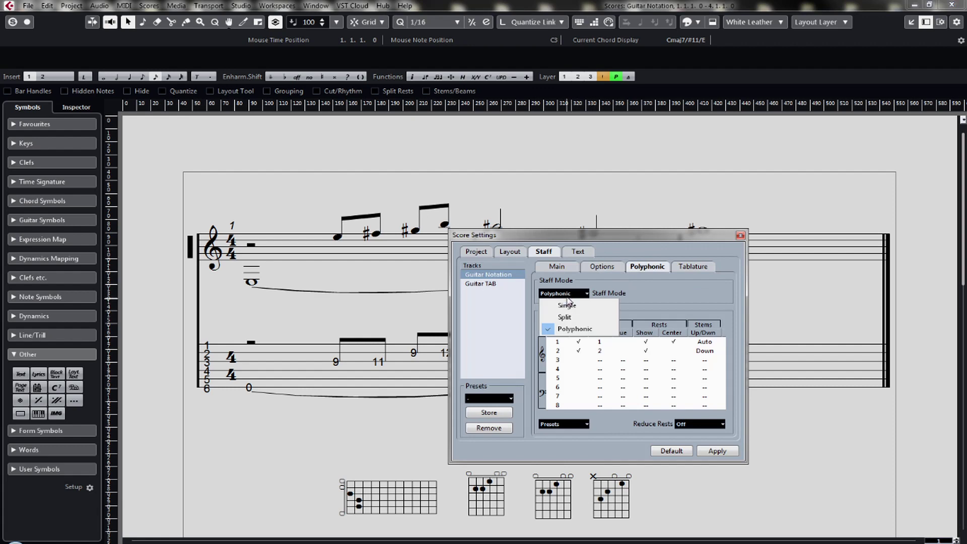
pyautogui.click(567, 305)
pyautogui.click(717, 452)
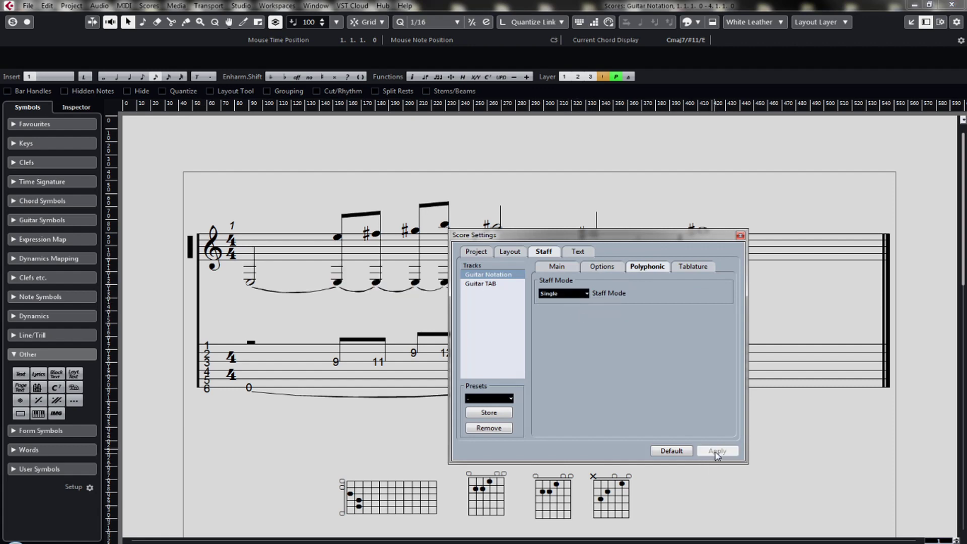
pyautogui.moveTo(715, 240); pyautogui.dragTo(866, 420)
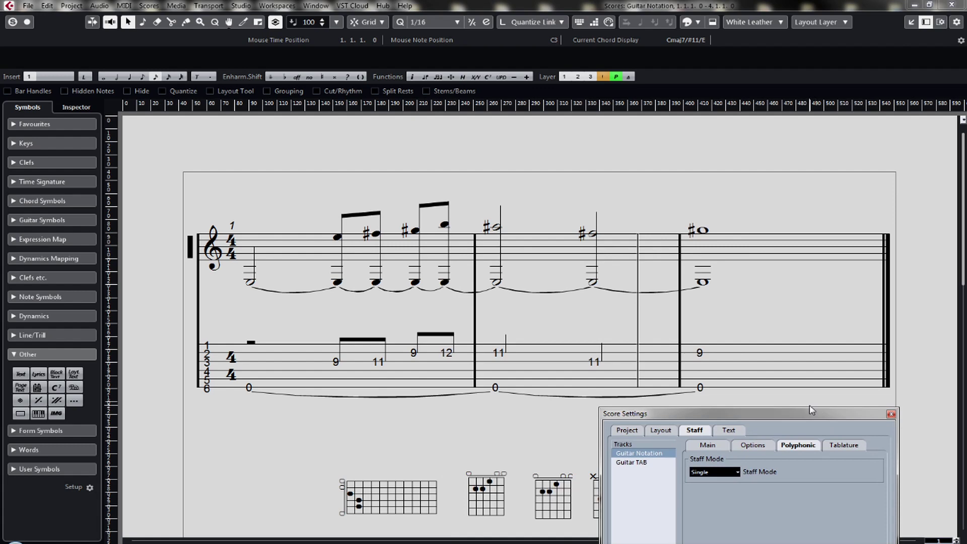
pyautogui.moveTo(756, 420); pyautogui.dragTo(730, 287)
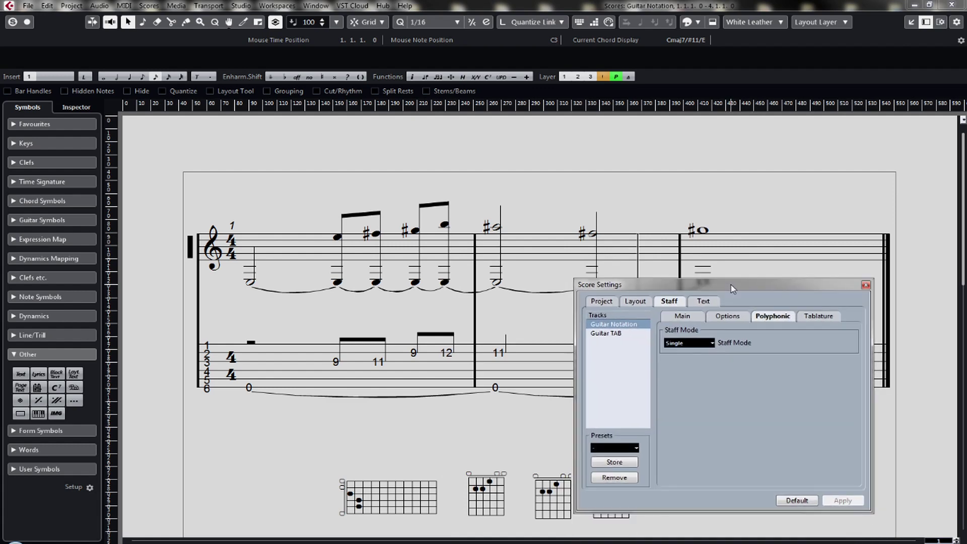
# - Try the Split staff mode, set Guitar Notation to Polyphonic with Reduce Rests left Off, apply it and close the Score Settings
pyautogui.click(689, 343)
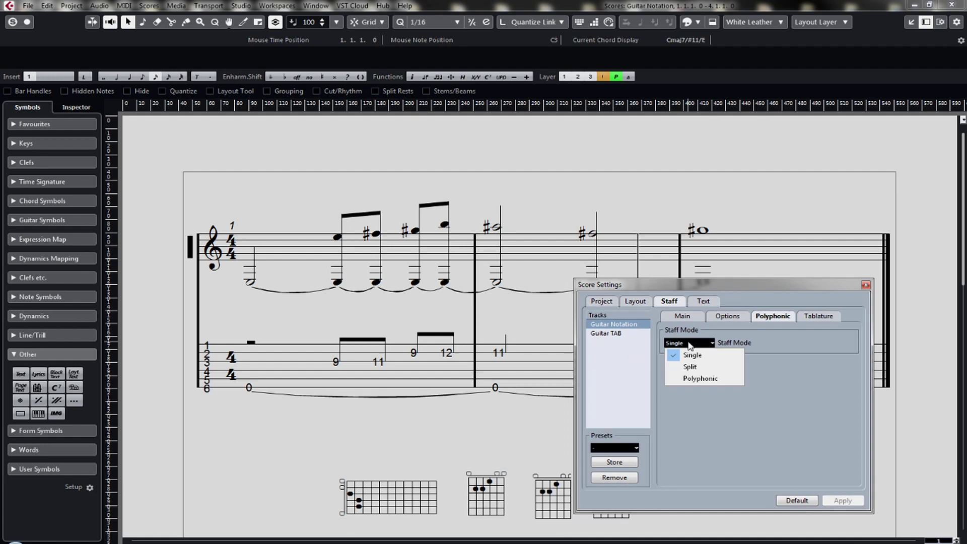
pyautogui.click(695, 369)
pyautogui.click(704, 344)
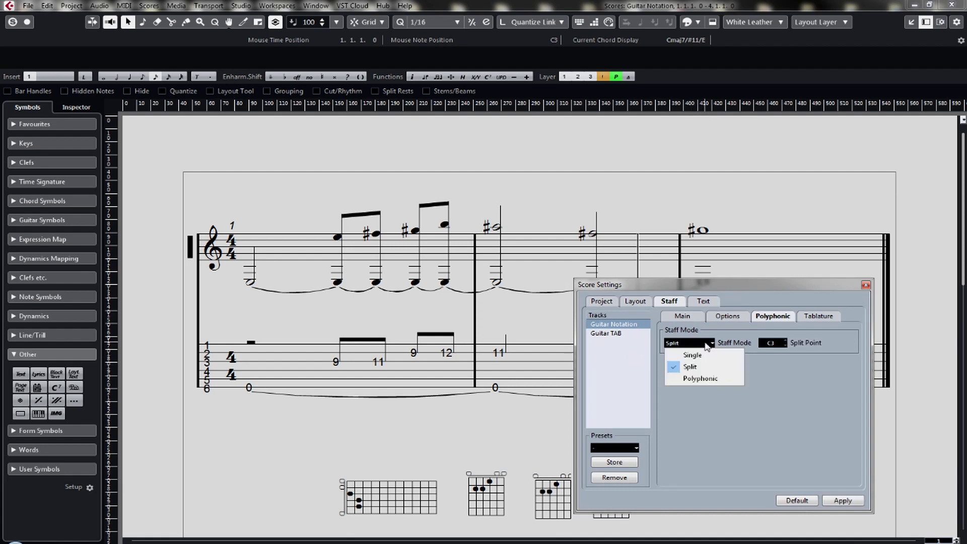
pyautogui.click(700, 379)
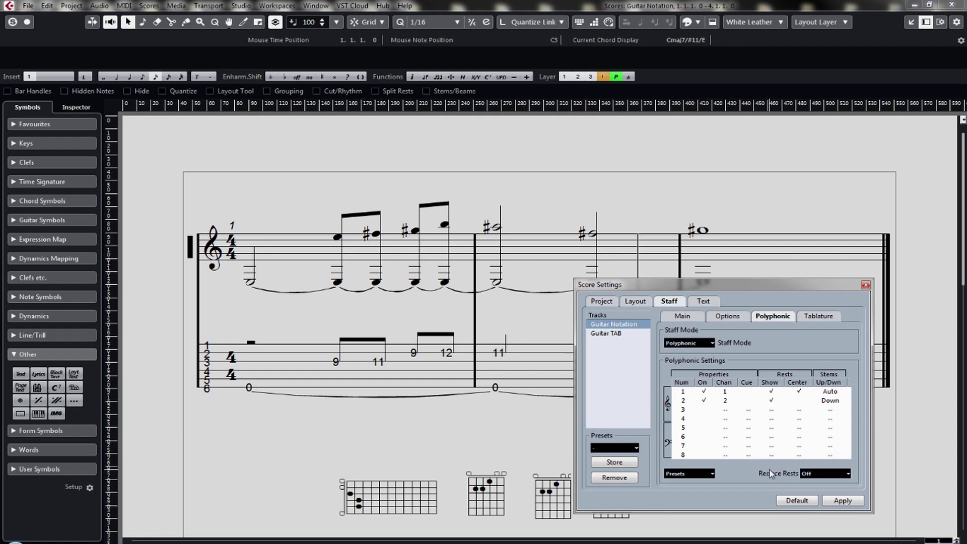
pyautogui.click(847, 475)
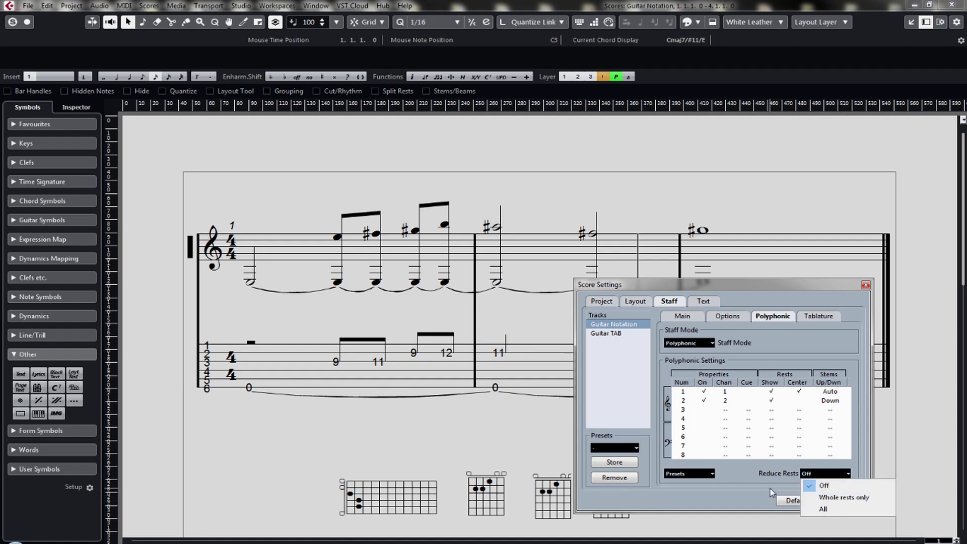
pyautogui.click(749, 478)
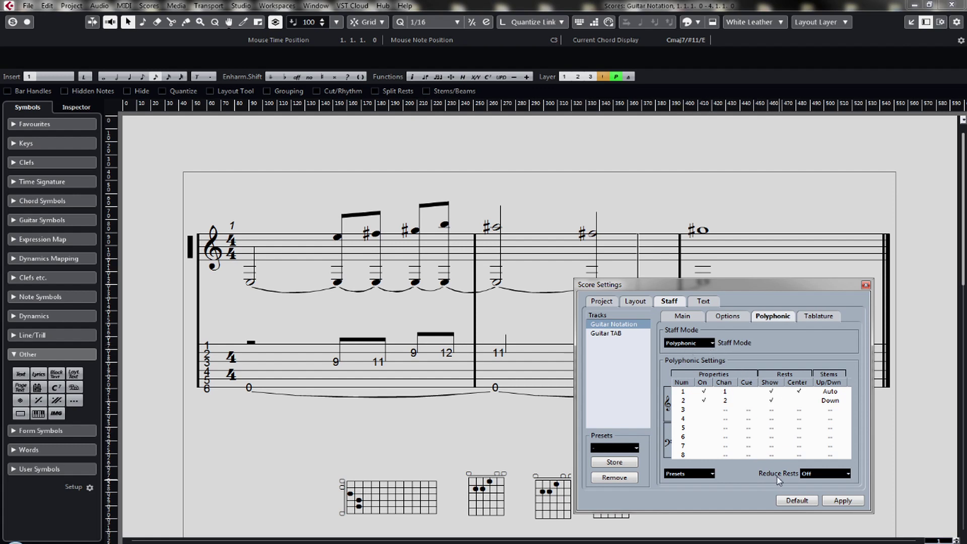
pyautogui.click(843, 501)
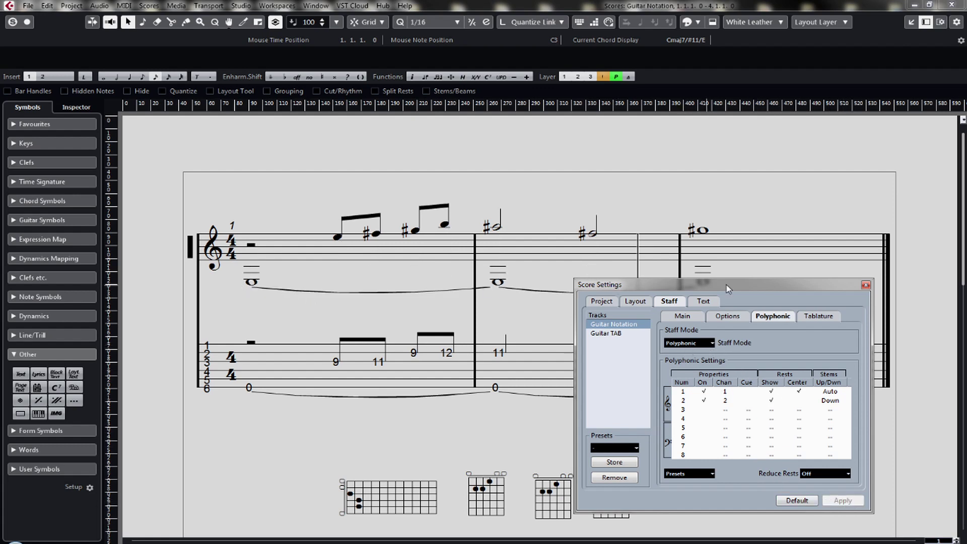
pyautogui.click(866, 285)
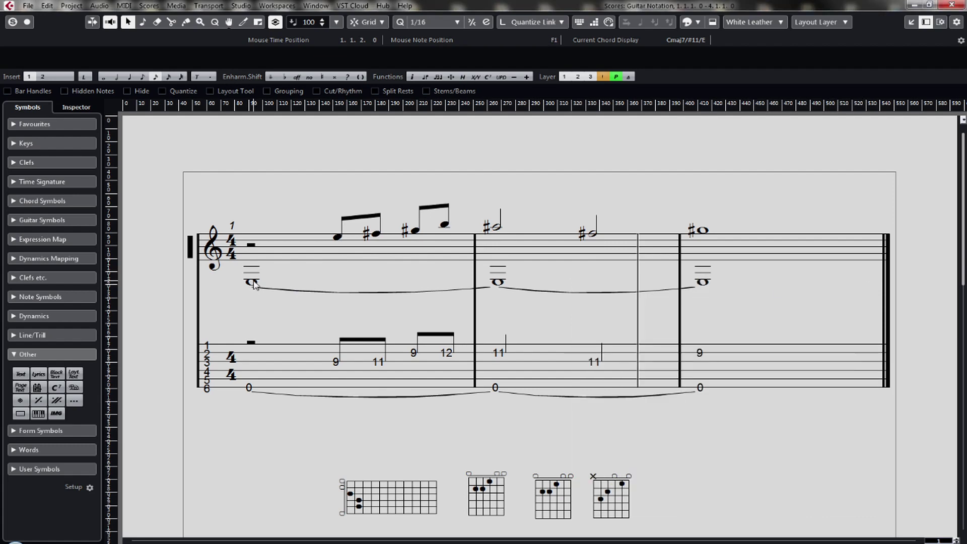
# - Leave the Score Editor, open the Guitar Notation part in the Key Editor and insert a sixteenth-note D2 at 1.3.2
pyautogui.click(952, 5)
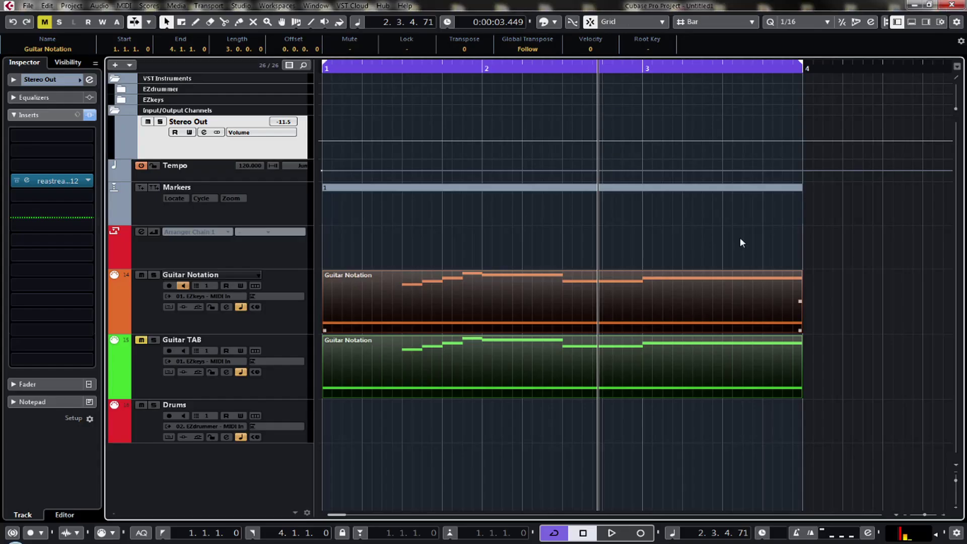
pyautogui.doubleClick(565, 305)
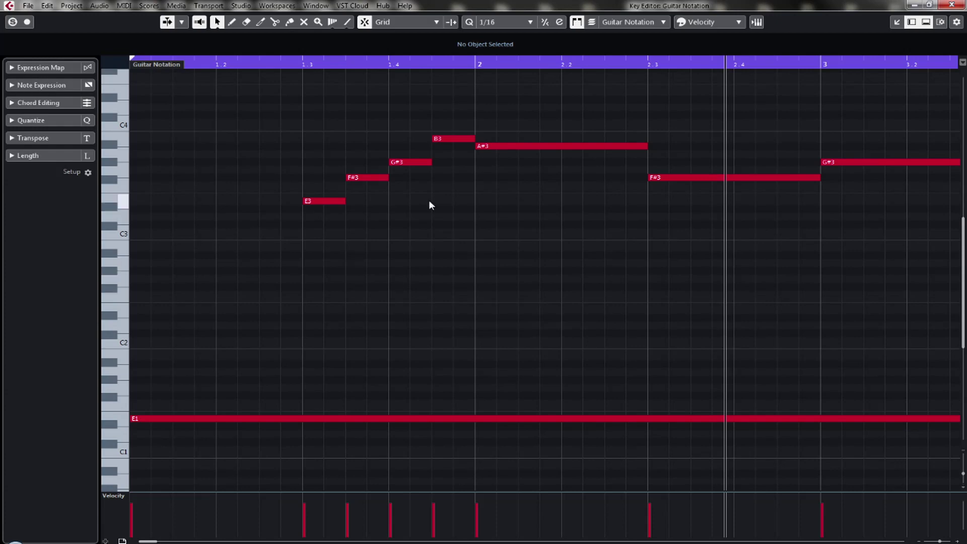
pyautogui.hscroll(2, 836, 281)
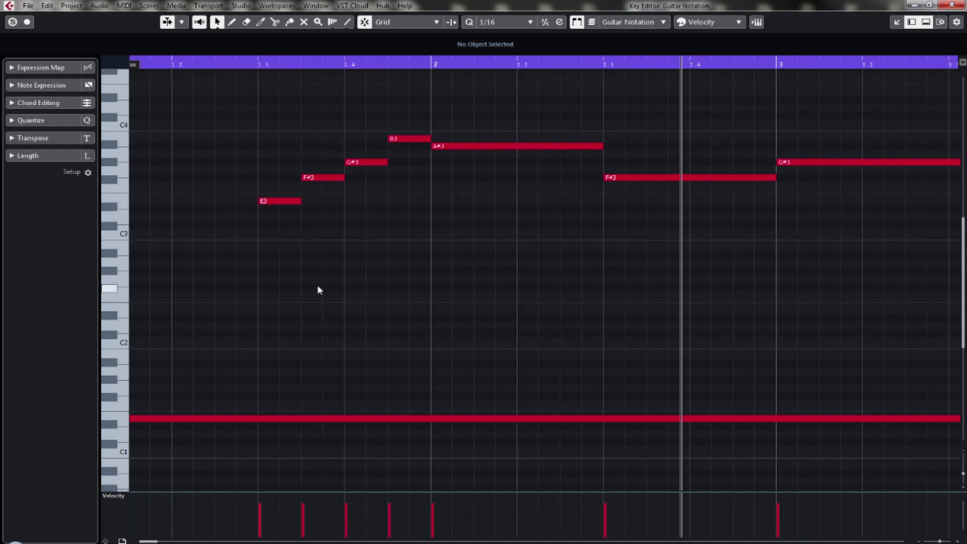
pyautogui.keyDown('alt'); pyautogui.click(282, 325); pyautogui.keyUp('alt')
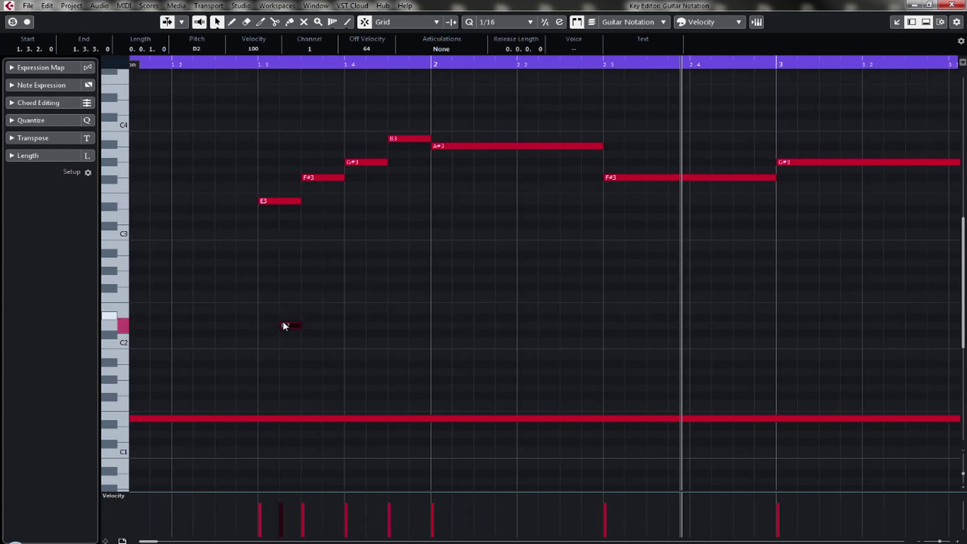
# - Undo the inserted D2 and copy the four beat-3 and beat-4 notes from E3 to B3 one octave lower
pyautogui.hotkey('ctrl', 'z')
pyautogui.moveTo(264, 237); pyautogui.dragTo(395, 117)
pyautogui.moveTo(283, 209); pyautogui.dragTo(282, 316)
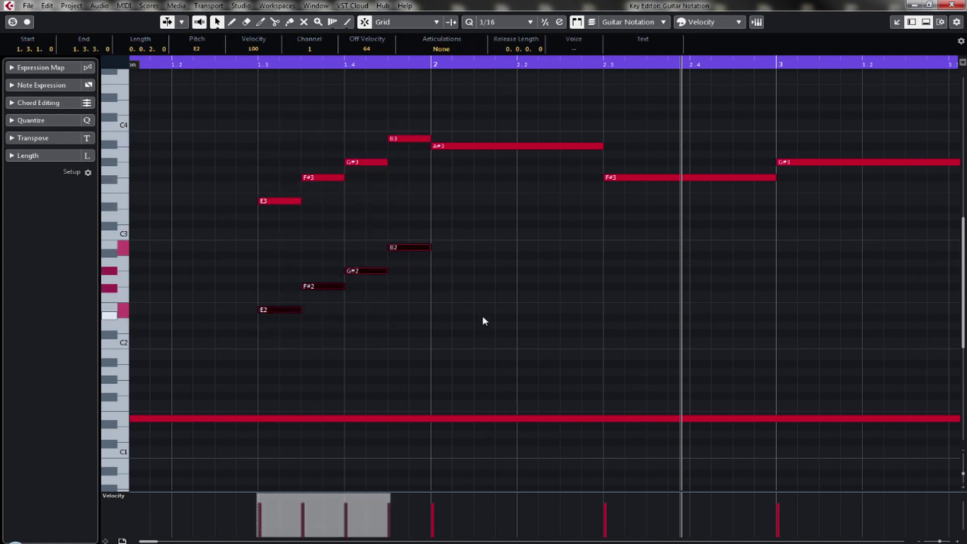
# - Copy the long A#3, F#3 and G#3 notes in bars 2 and 3 one octave lower
pyautogui.click(507, 168)
pyautogui.moveTo(508, 111); pyautogui.dragTo(841, 223)
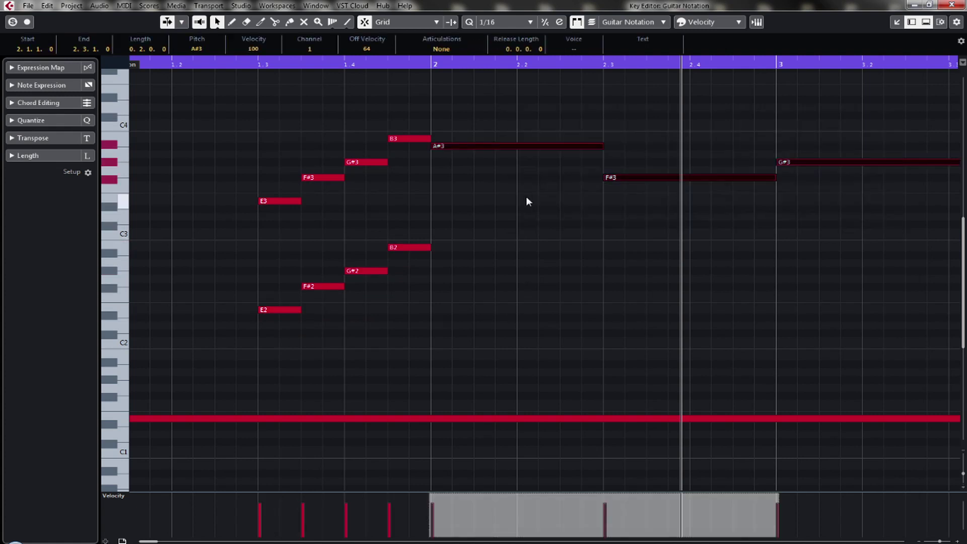
pyautogui.click(529, 141)
pyautogui.moveTo(530, 195); pyautogui.dragTo(576, 167)
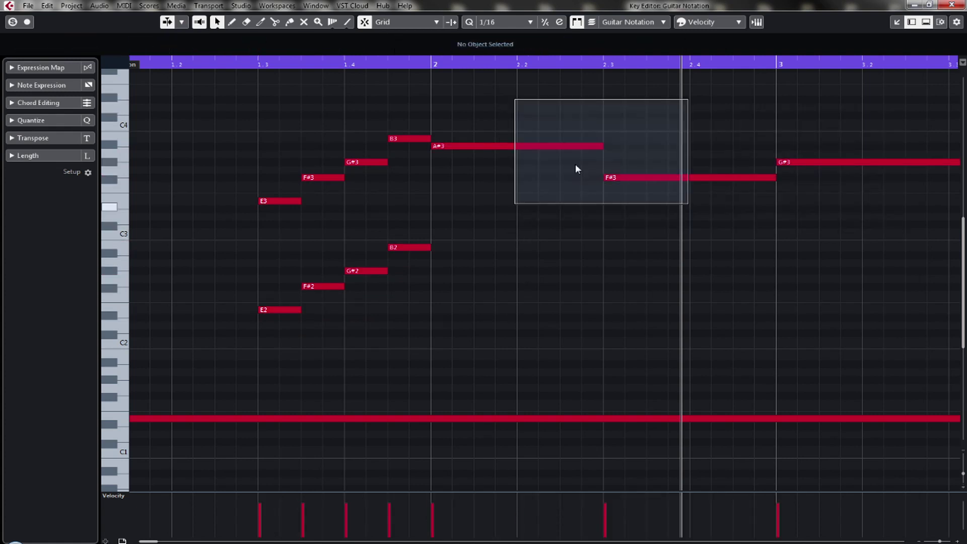
pyautogui.hotkey('ctrl', 'z')
pyautogui.moveTo(525, 146); pyautogui.dragTo(516, 261)
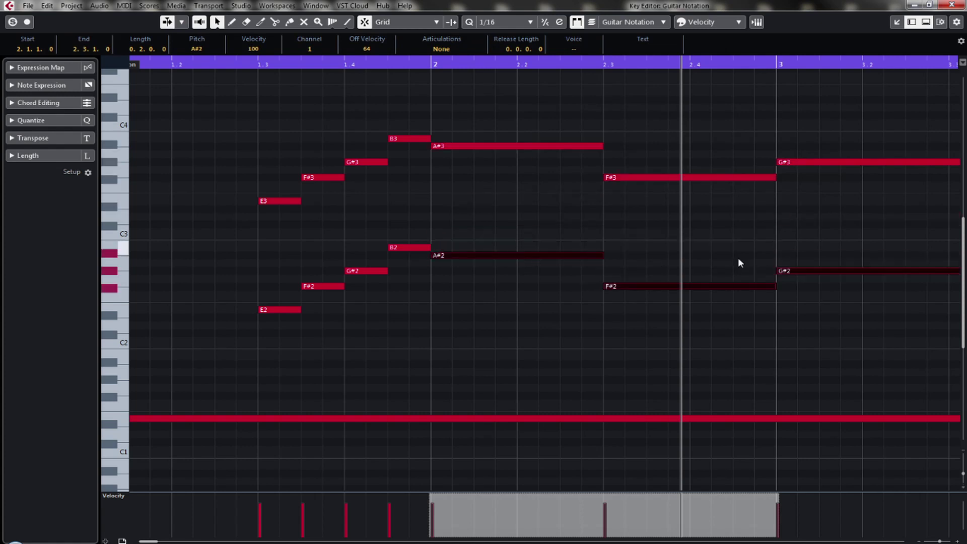
# - Set the velocity of all the octave-lower notes from E2 to G#2 to 63 and leave the Key Editor
pyautogui.moveTo(883, 218); pyautogui.dragTo(259, 346)
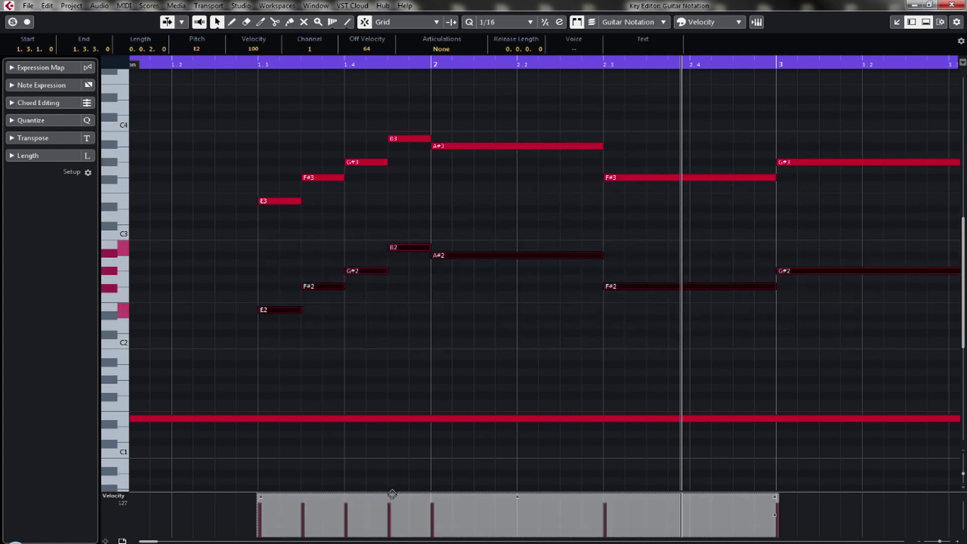
pyautogui.moveTo(397, 492); pyautogui.dragTo(454, 464)
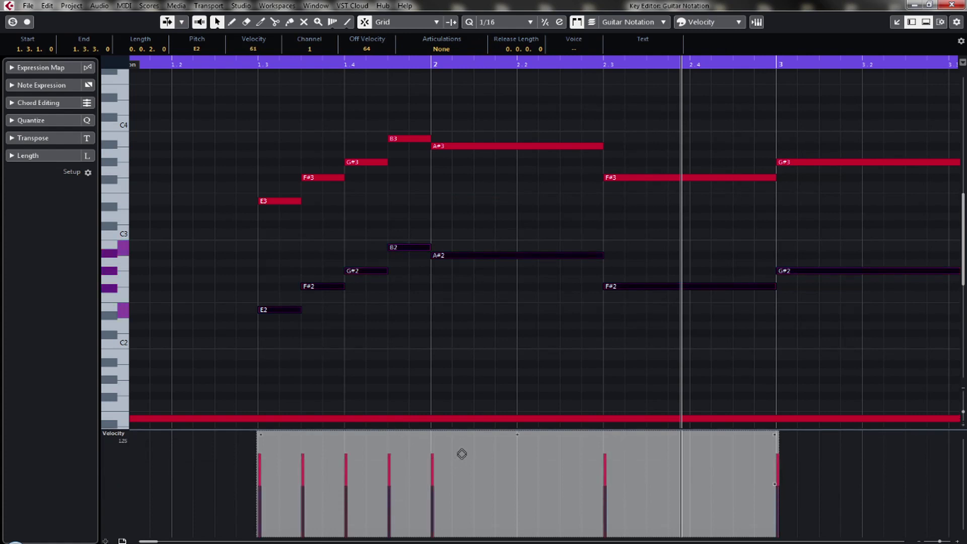
pyautogui.click(503, 343)
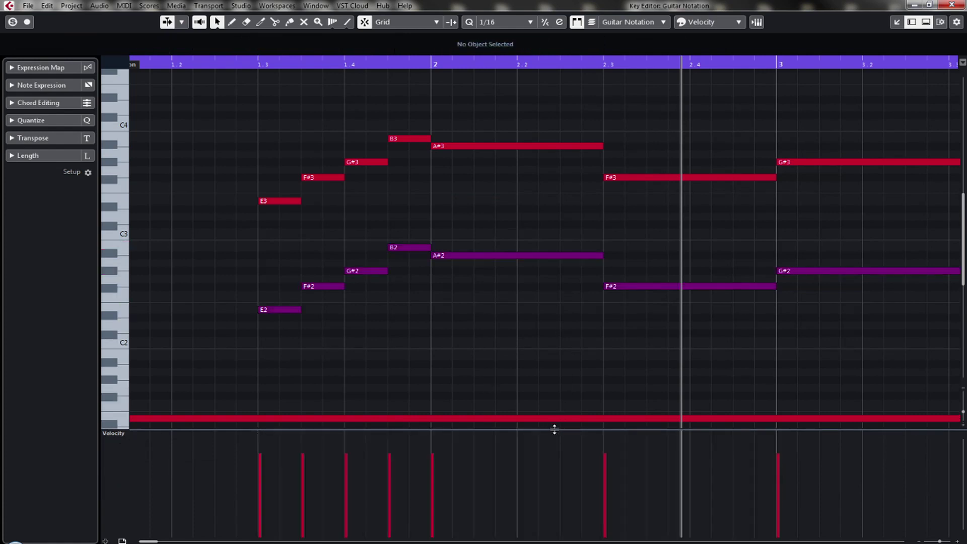
pyautogui.moveTo(556, 427); pyautogui.dragTo(553, 483)
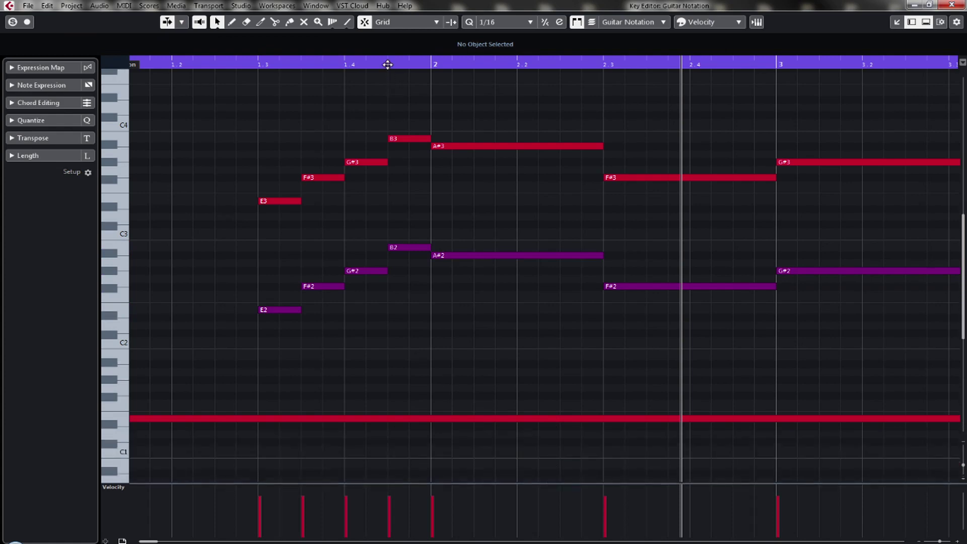
pyautogui.moveTo(388, 63); pyautogui.dragTo(262, 44)
pyautogui.press('g')
pyautogui.press('g')
pyautogui.press('g')
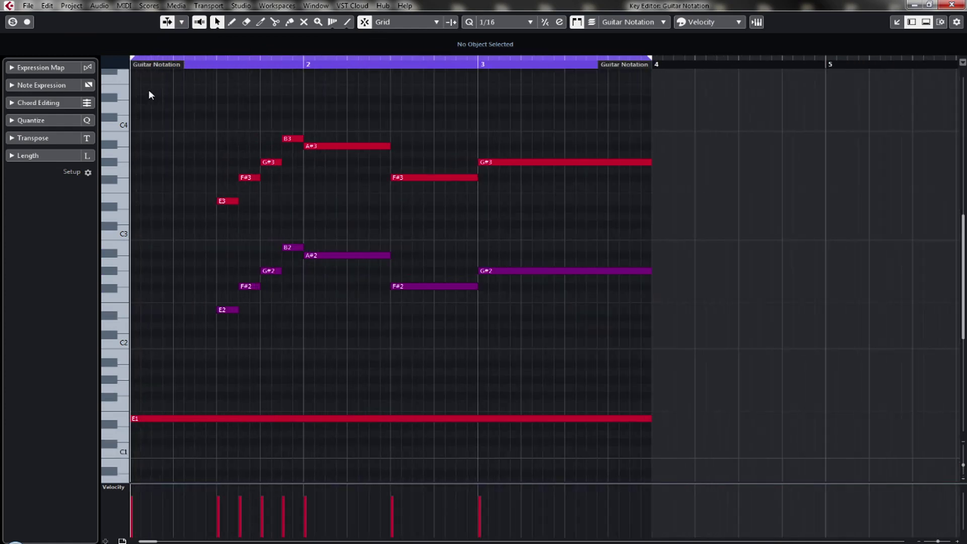
pyautogui.click(952, 5)
pyautogui.click(669, 443)
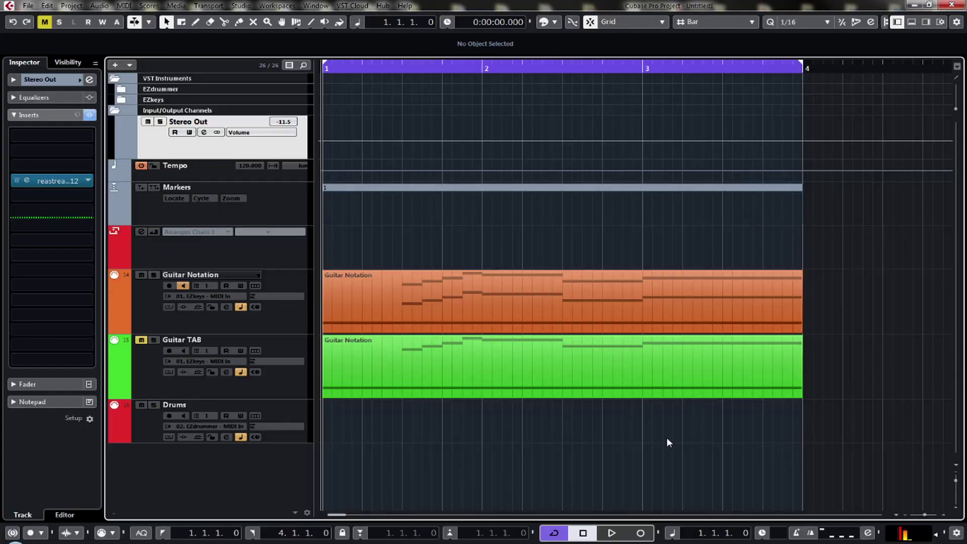
# - Copy the octave-lower notes from the Guitar Notation part into the Guitar TAB part at 1.3.1
pyautogui.doubleClick(573, 313)
pyautogui.moveTo(190, 226); pyautogui.dragTo(685, 382)
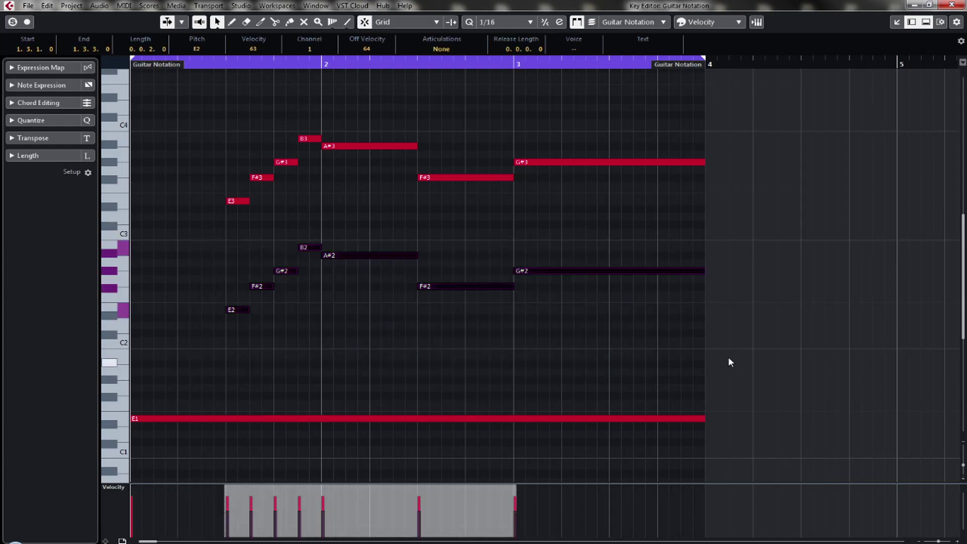
pyautogui.click(225, 61)
pyautogui.click(951, 4)
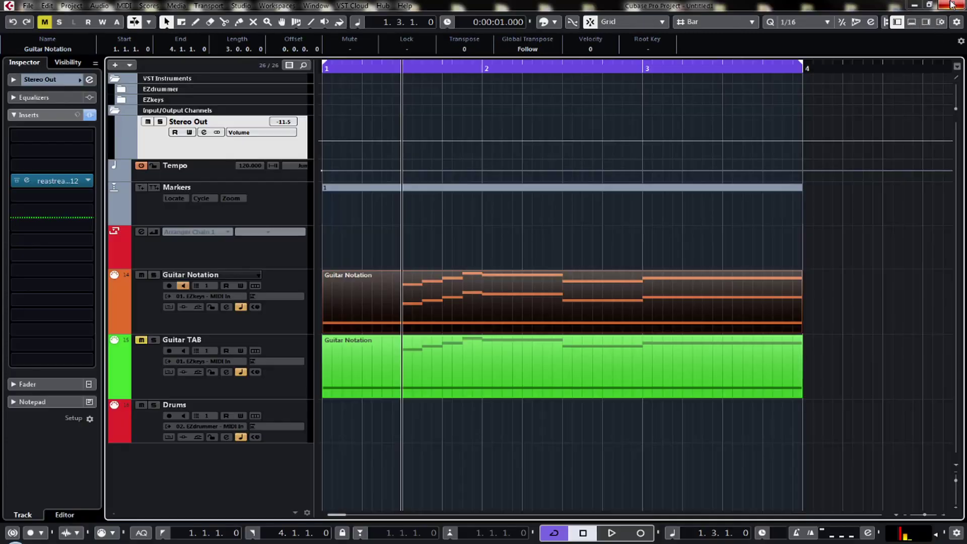
pyautogui.doubleClick(449, 374)
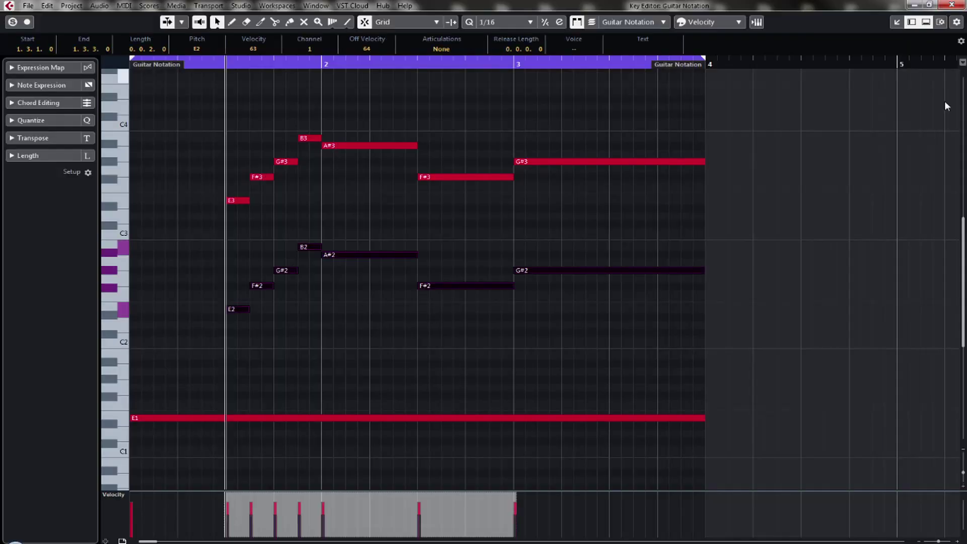
pyautogui.click(952, 5)
# - Open both guitar parts in the Score Editor, activate polyphonic voice 3 on channel 3 with stems Down for Guitar Notation and apply it
pyautogui.moveTo(844, 481); pyautogui.dragTo(384, 328)
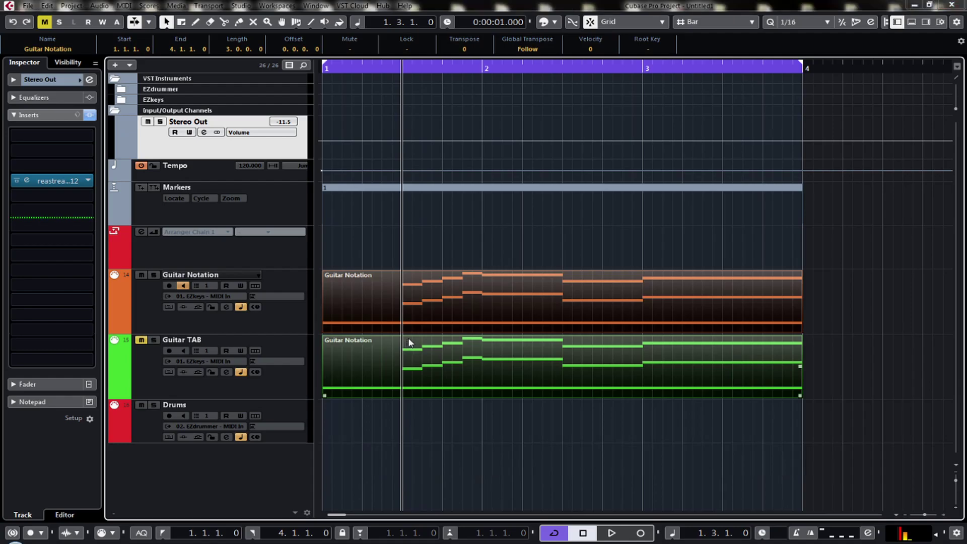
pyautogui.hotkey('ctrl', 'r')
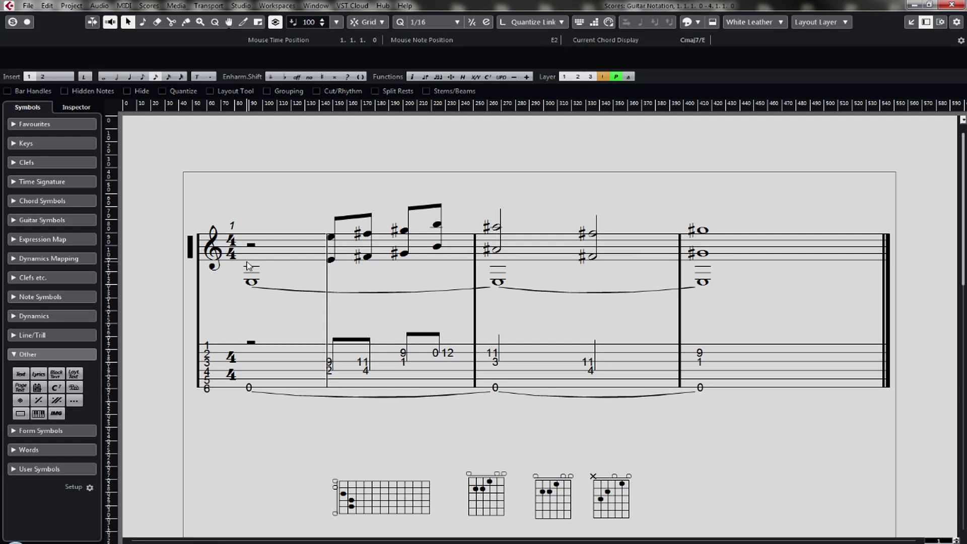
pyautogui.doubleClick(192, 248)
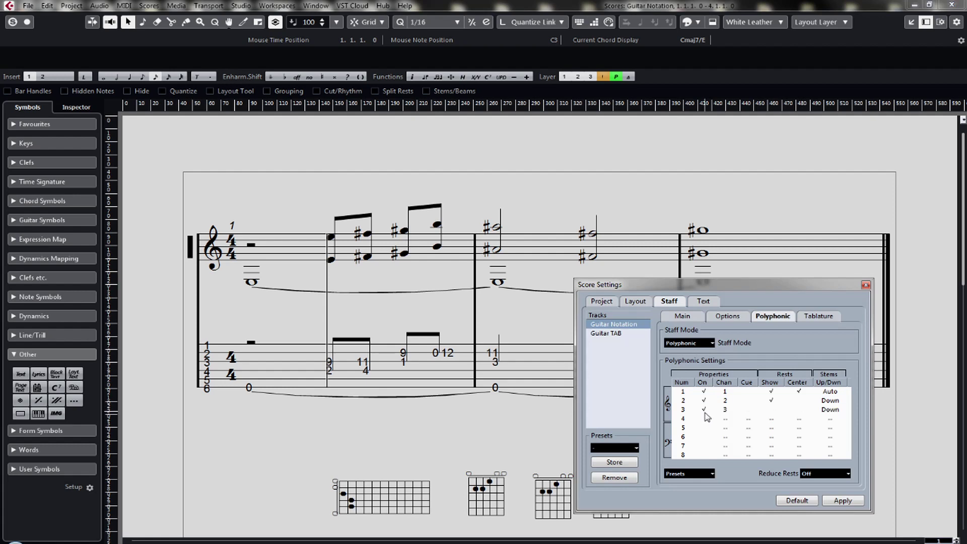
pyautogui.click(843, 501)
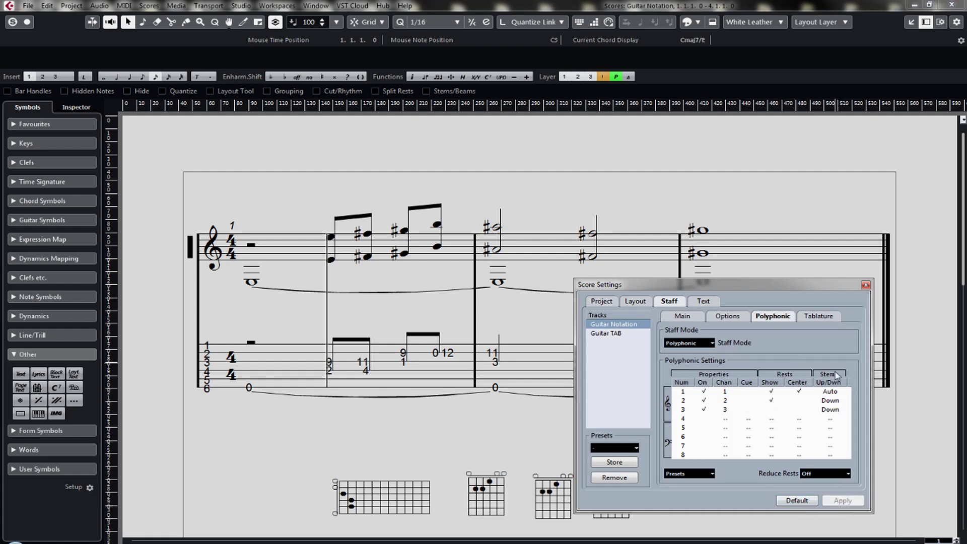
pyautogui.click(866, 285)
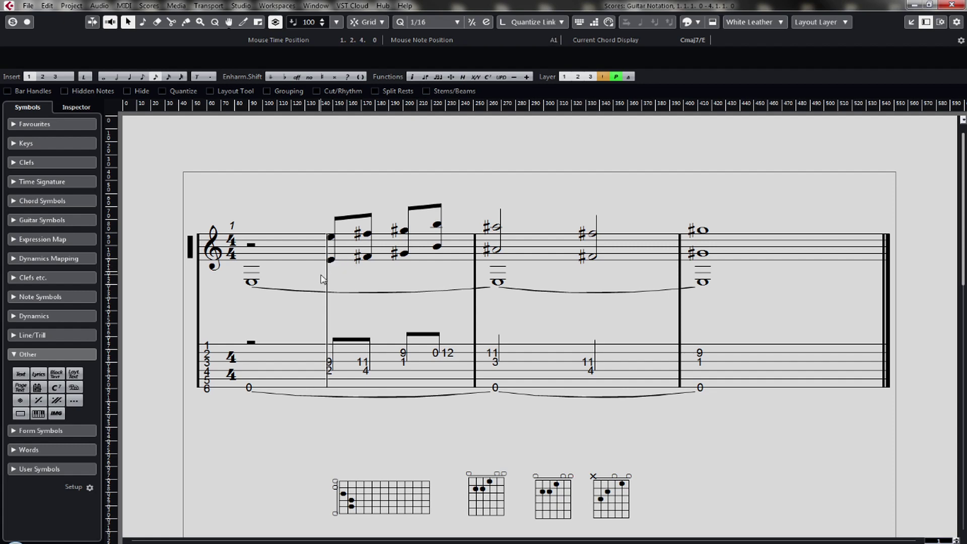
# - Move the octave-lower notes in all three bars of the Guitar Notation staff to voice 3
pyautogui.moveTo(322, 284); pyautogui.dragTo(450, 244)
pyautogui.keyDown('shift'); pyautogui.click(495, 251); pyautogui.keyUp('shift')
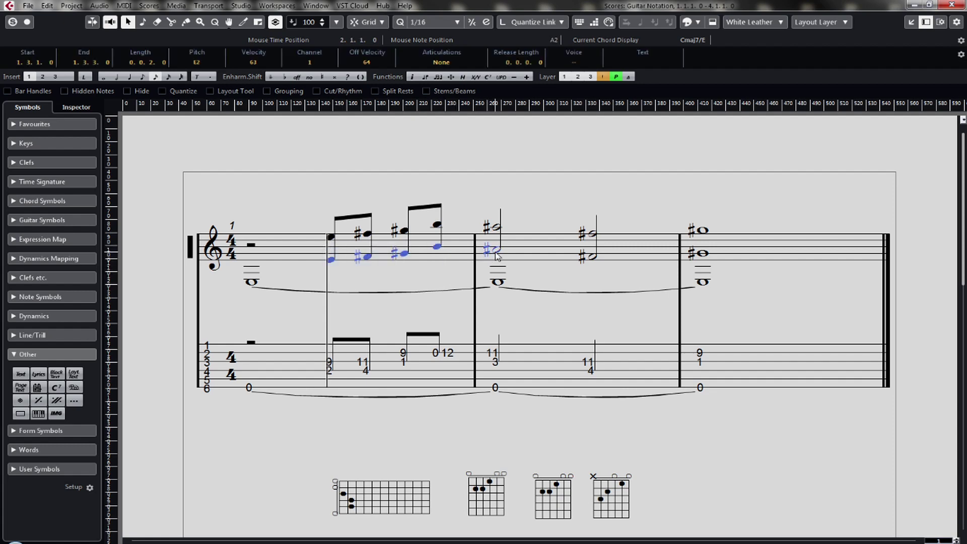
pyautogui.keyDown('shift'); pyautogui.click(593, 259); pyautogui.keyUp('shift')
pyautogui.rightClick(332, 263)
pyautogui.moveTo(396, 280)
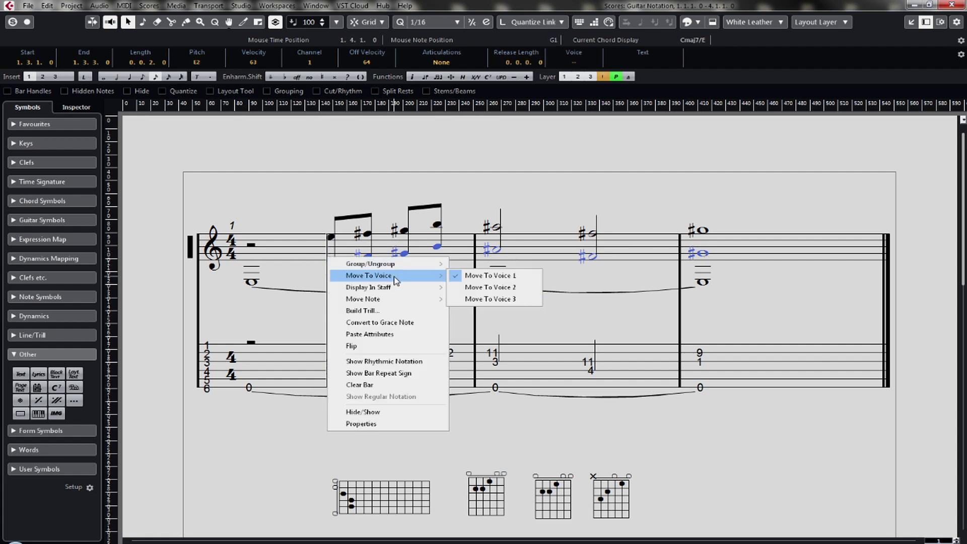
pyautogui.click(485, 299)
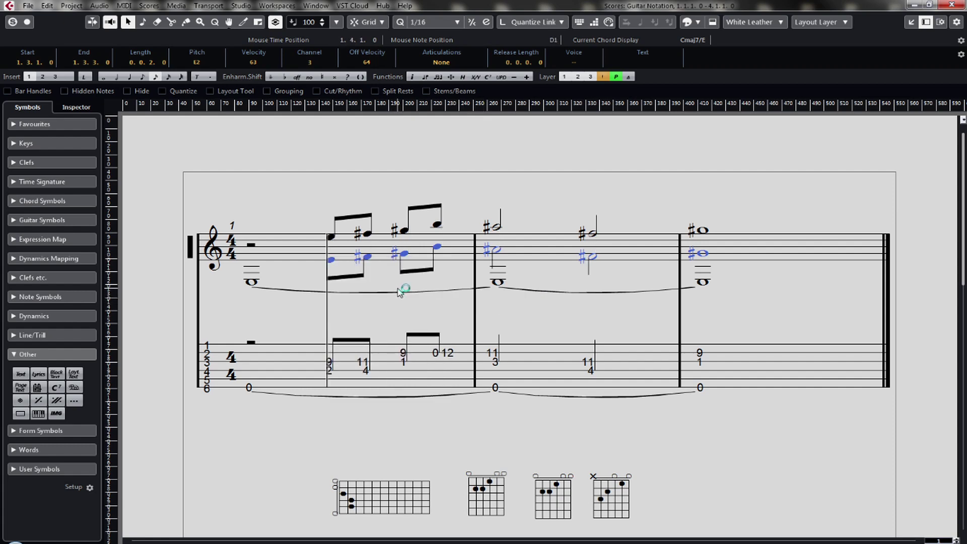
pyautogui.click(388, 307)
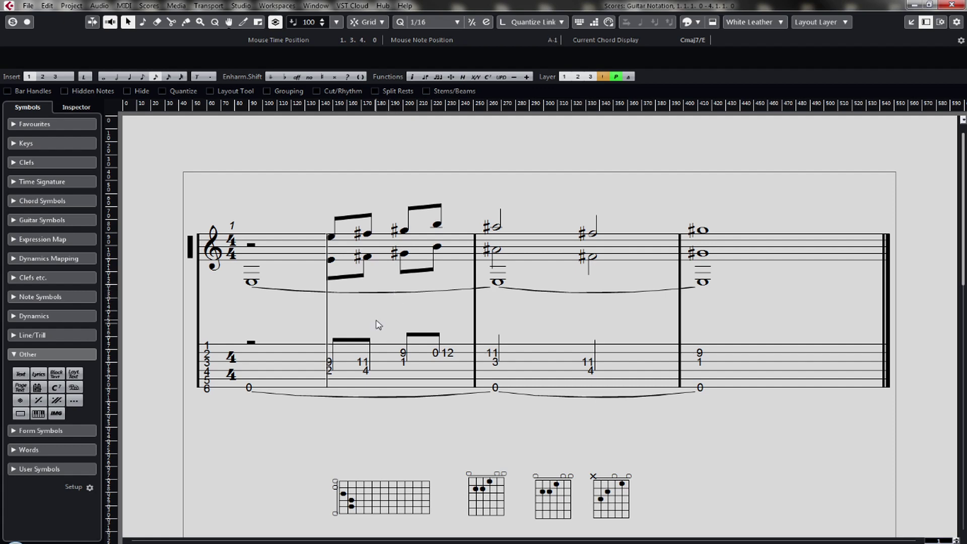
# - Examine the first bar's fret numbers on the tablature staff and the commands offered for the notes on beat 4
pyautogui.click(330, 363)
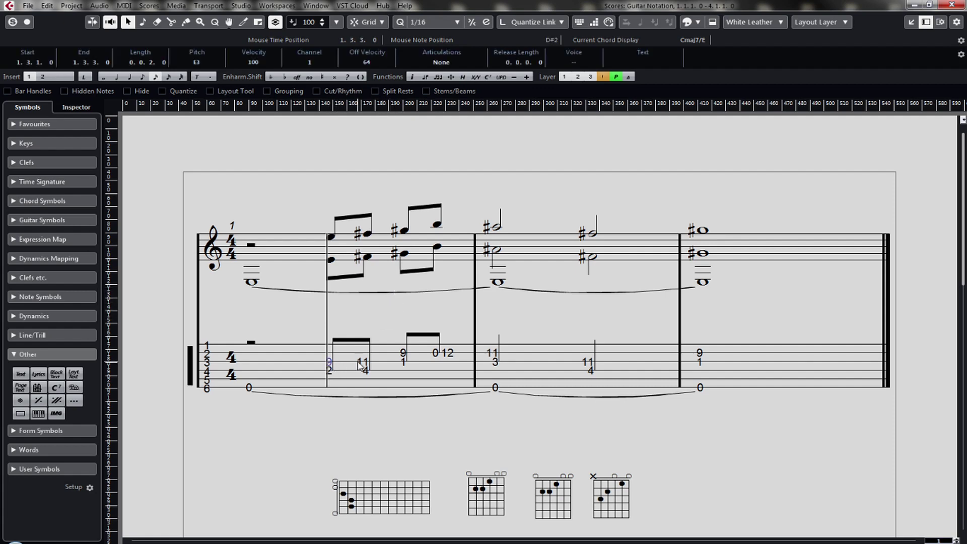
pyautogui.click(360, 366)
pyautogui.click(404, 353)
pyautogui.click(435, 356)
pyautogui.click(436, 354)
pyautogui.rightClick(436, 358)
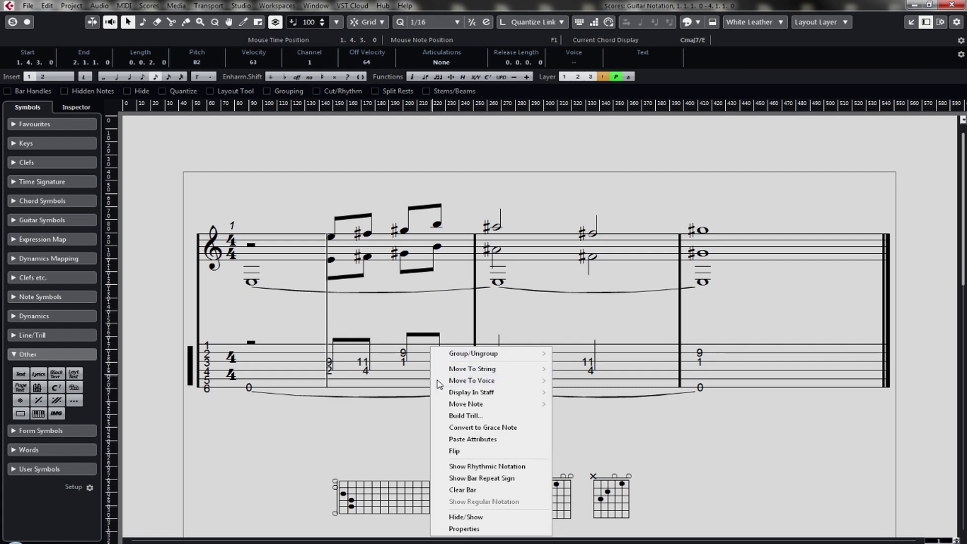
pyautogui.click(417, 308)
pyautogui.rightClick(402, 358)
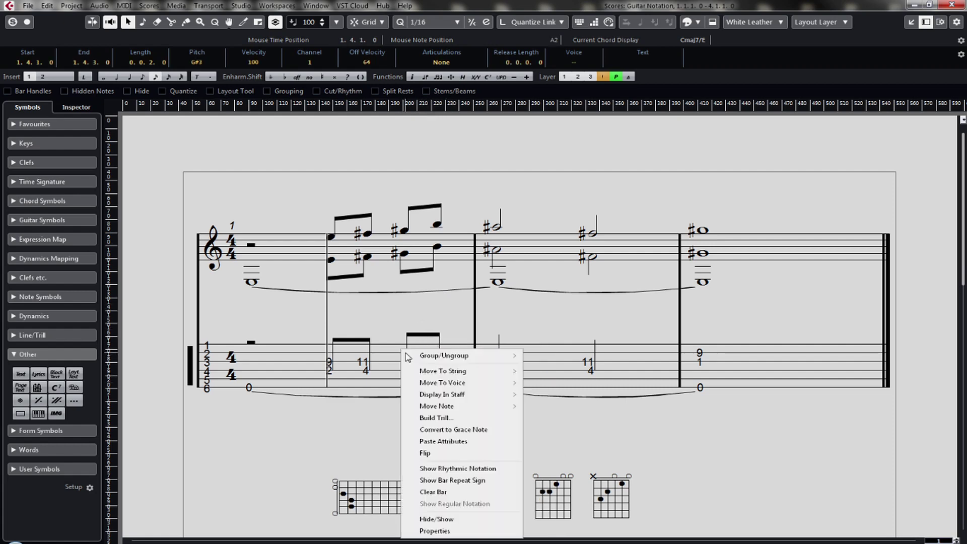
pyautogui.click(387, 329)
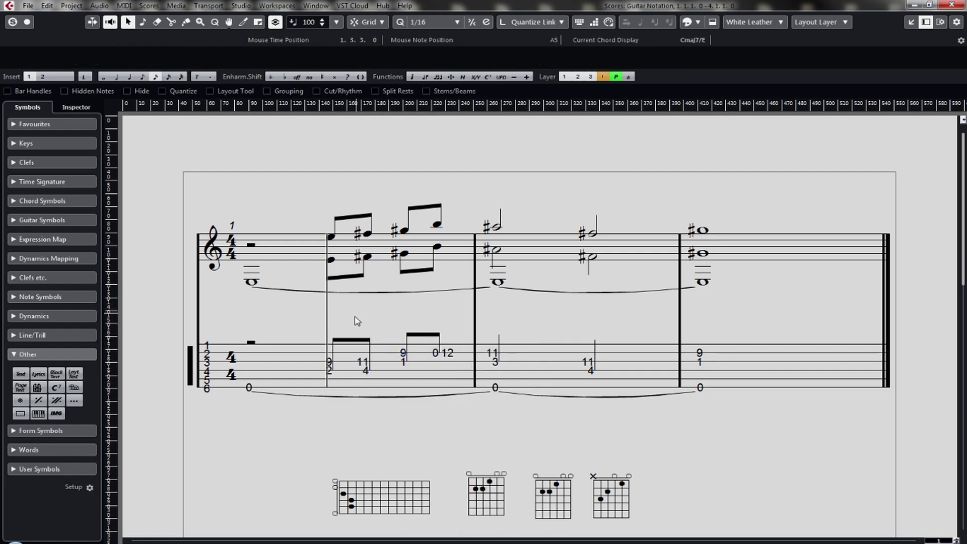
# - Move the fret 2 and fret 4 notes in the first bar of the tablature to the previous string
pyautogui.click(330, 371)
pyautogui.keyDown('shift'); pyautogui.click(366, 372); pyautogui.keyUp('shift')
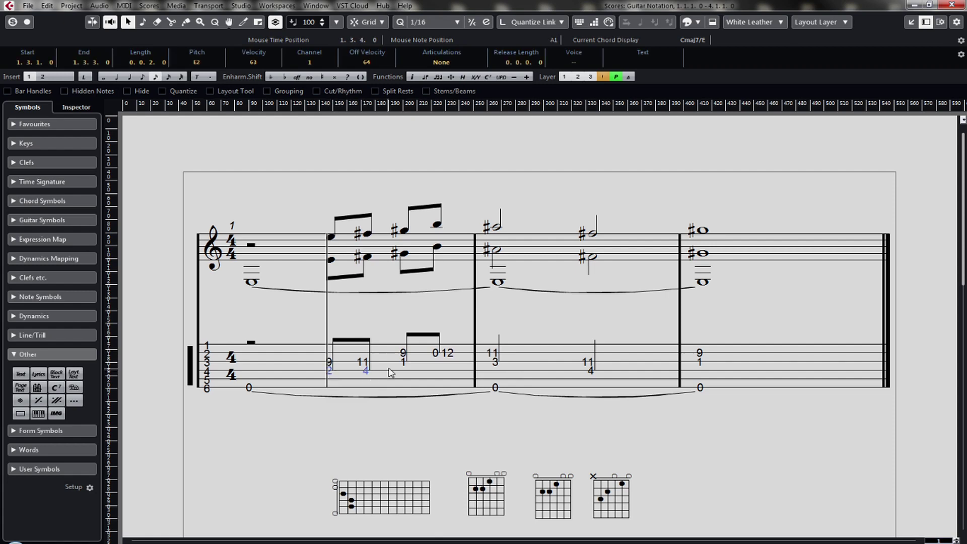
pyautogui.click(395, 328)
pyautogui.click(330, 373)
pyautogui.keyDown('shift'); pyautogui.click(365, 373); pyautogui.keyUp('shift')
pyautogui.click(395, 336)
pyautogui.click(331, 372)
pyautogui.rightClick(368, 371)
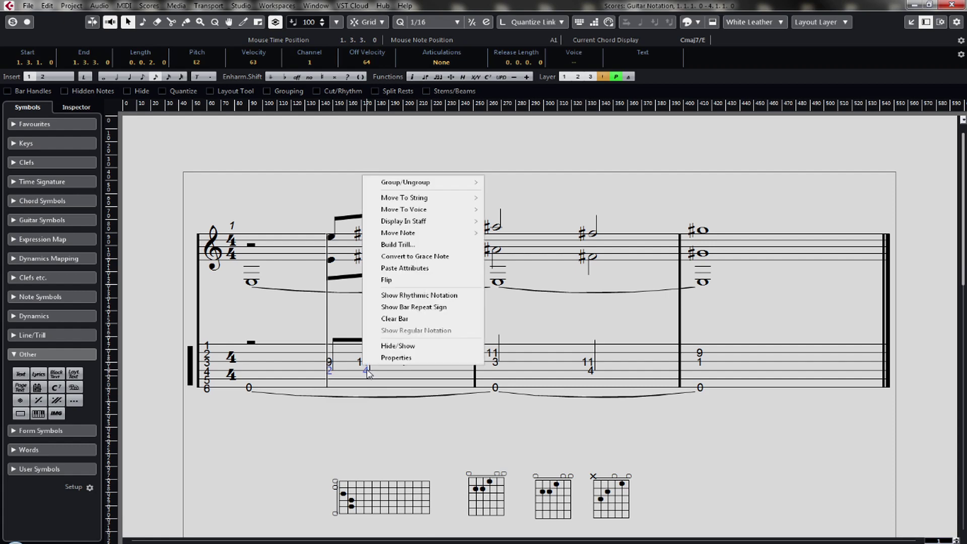
pyautogui.moveTo(428, 233)
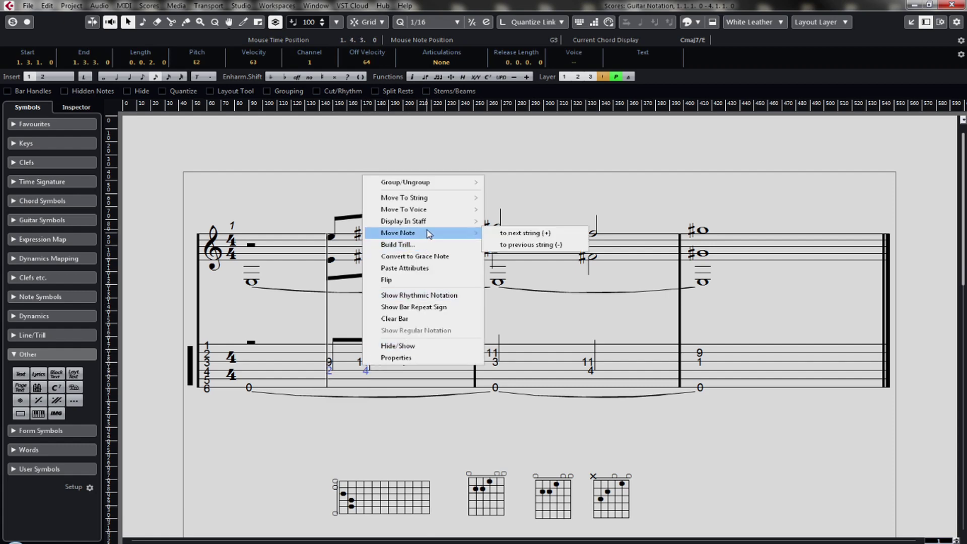
pyautogui.click(515, 245)
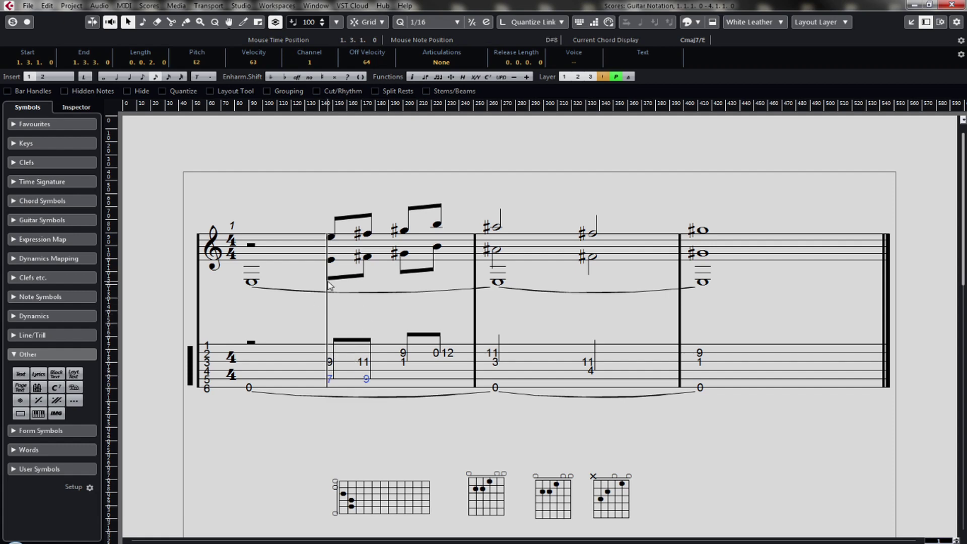
# - Try grouping the first bar's eighth notes in both voices of the Guitar Notation staff and undo the grouping
pyautogui.moveTo(324, 289); pyautogui.dragTo(462, 206)
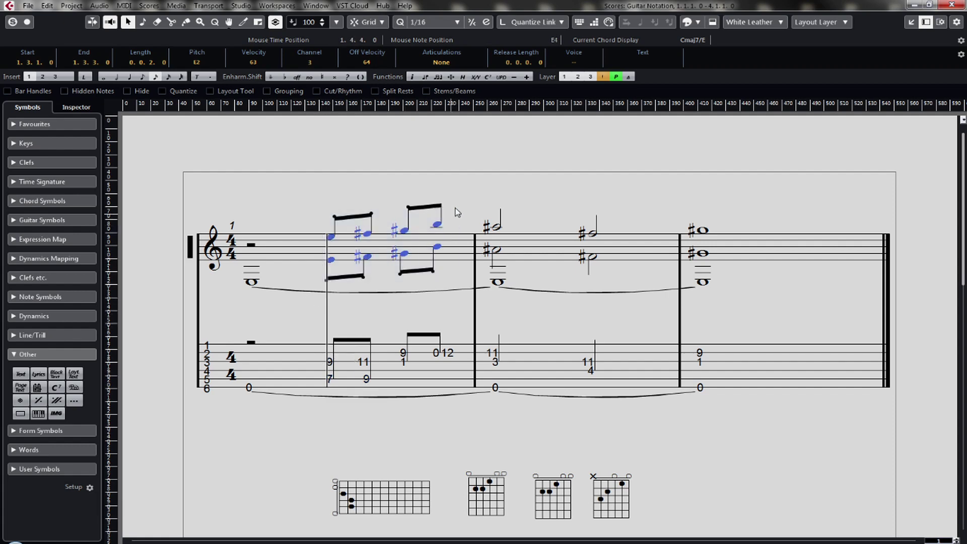
pyautogui.moveTo(320, 245); pyautogui.dragTo(457, 268)
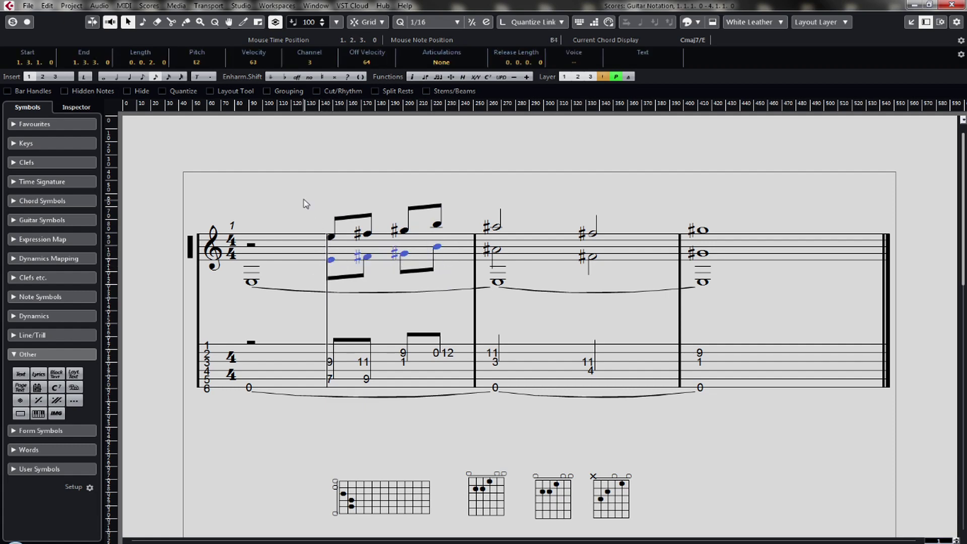
pyautogui.moveTo(301, 196); pyautogui.dragTo(437, 277)
pyautogui.rightClick(436, 244)
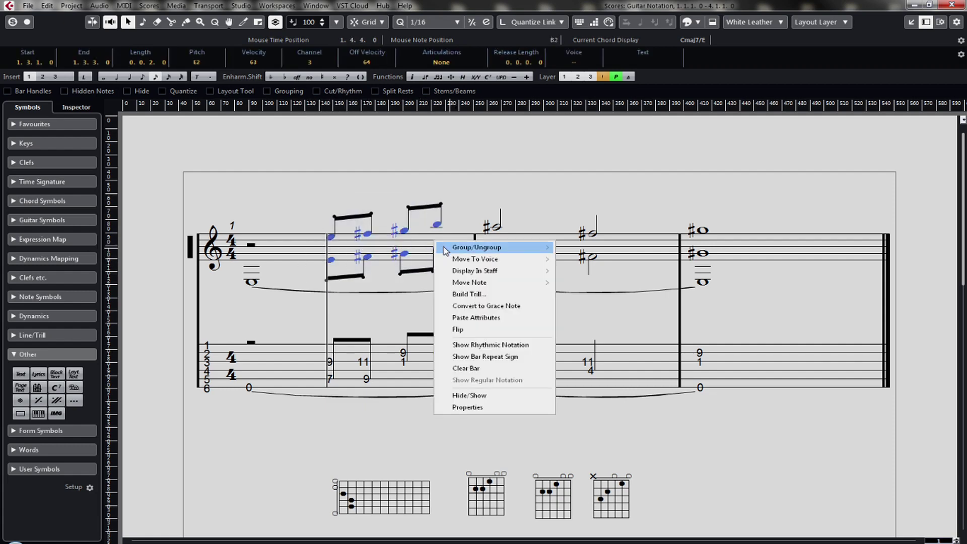
pyautogui.moveTo(471, 254)
pyautogui.click(593, 249)
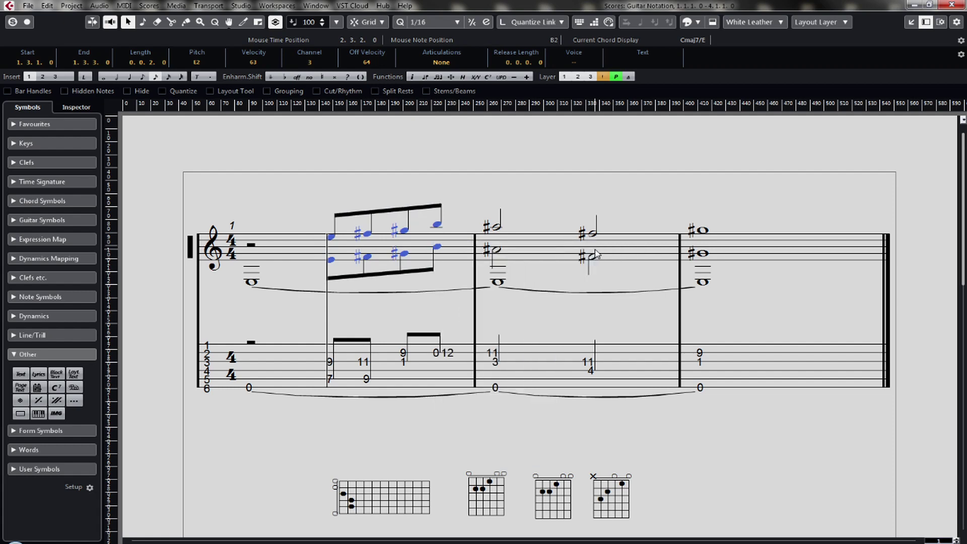
pyautogui.hotkey('ctrl', 'z')
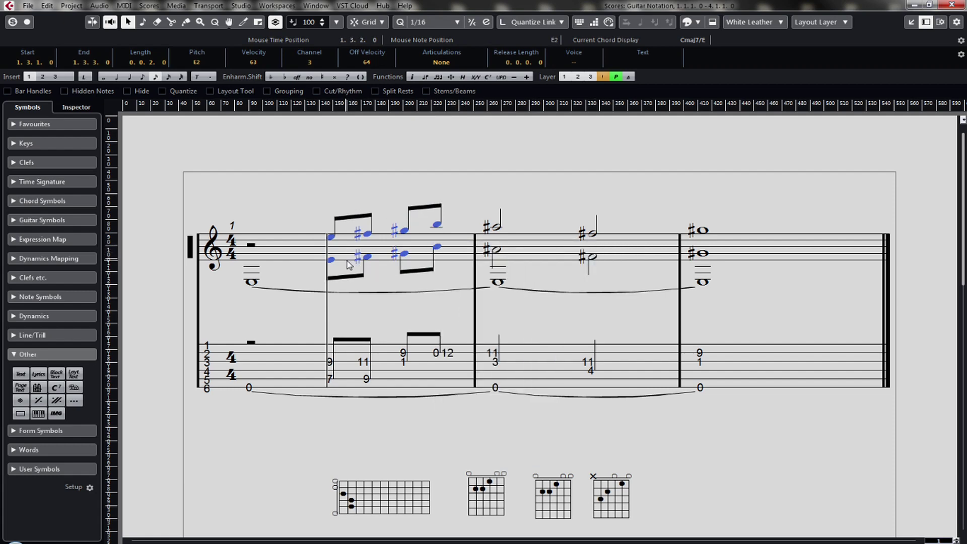
# - Try moving the first bar's four lower eighth notes on the Guitar Notation staff to voice 1 and undo the move
pyautogui.click(316, 257)
pyautogui.moveTo(315, 258); pyautogui.dragTo(458, 253)
pyautogui.keyDown('shift'); pyautogui.click(367, 257); pyautogui.keyUp('shift')
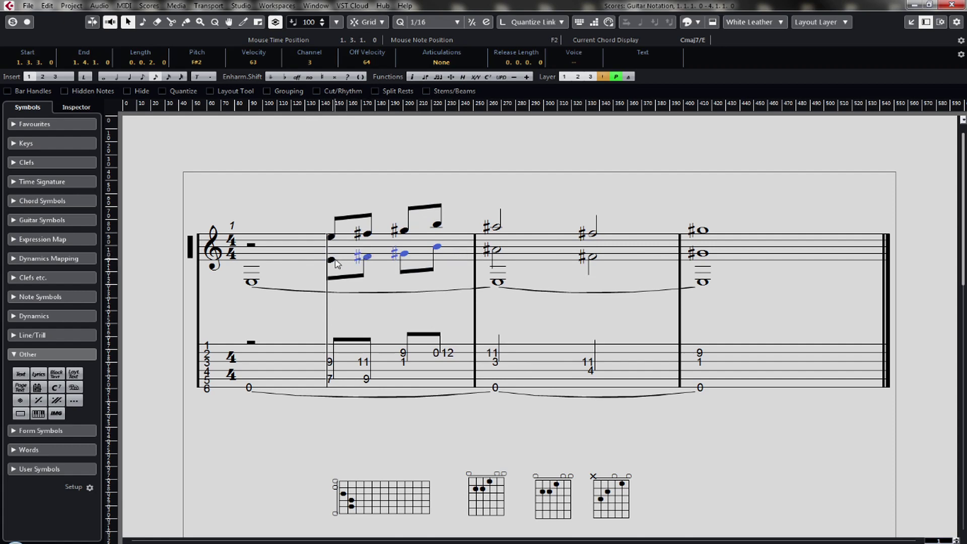
pyautogui.keyDown('shift'); pyautogui.click(331, 260); pyautogui.keyUp('shift')
pyautogui.rightClick(332, 264)
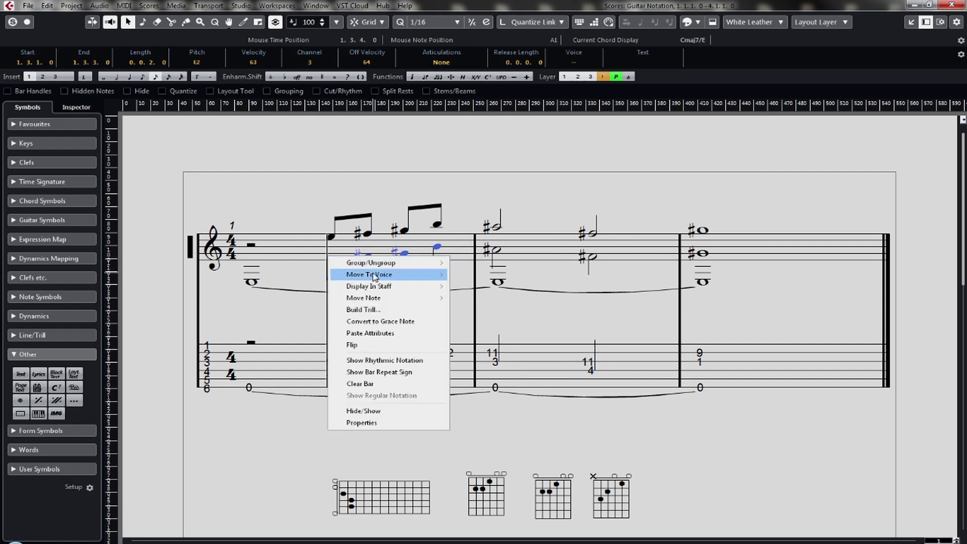
pyautogui.moveTo(376, 275)
pyautogui.click(473, 290)
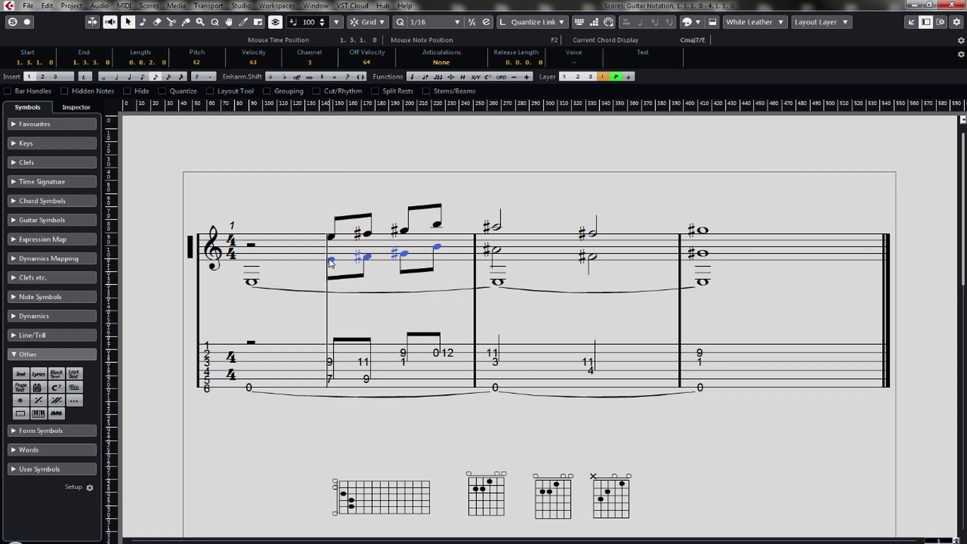
pyautogui.rightClick(329, 257)
pyautogui.moveTo(384, 272)
pyautogui.click(487, 274)
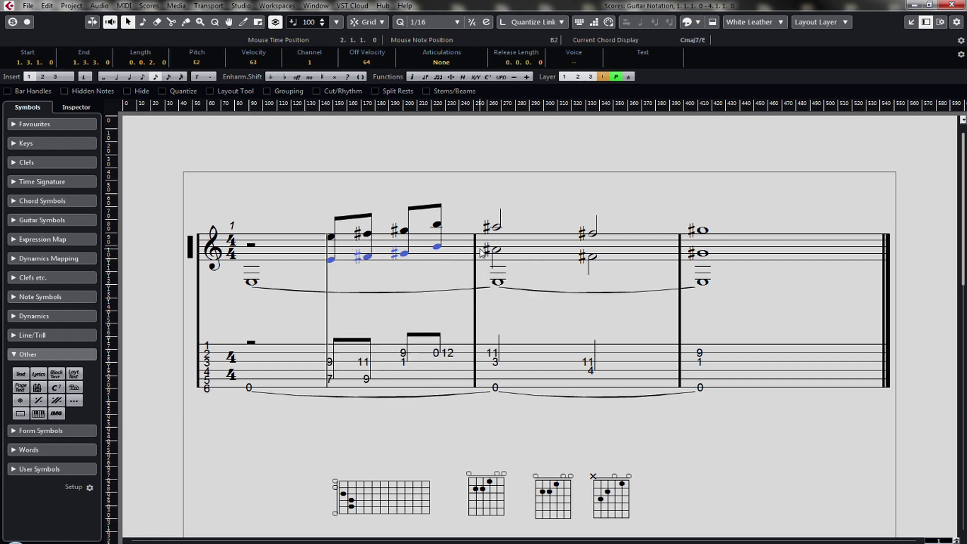
pyautogui.hotkey('ctrl', 'z')
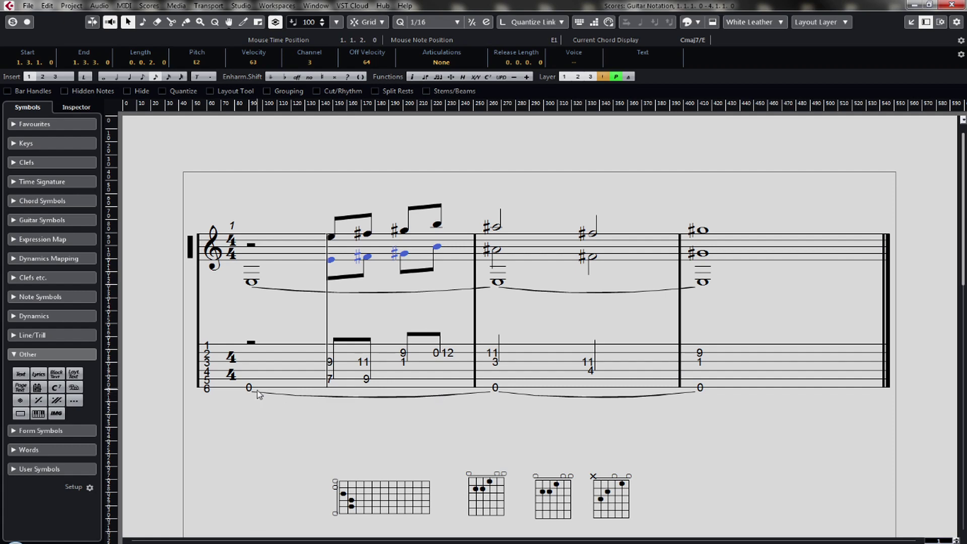
# - Move the two fret 11 notes in bar 2 and the fret 9 note in bar 3 of the tablature to the next string
pyautogui.click(306, 419)
pyautogui.click(404, 362)
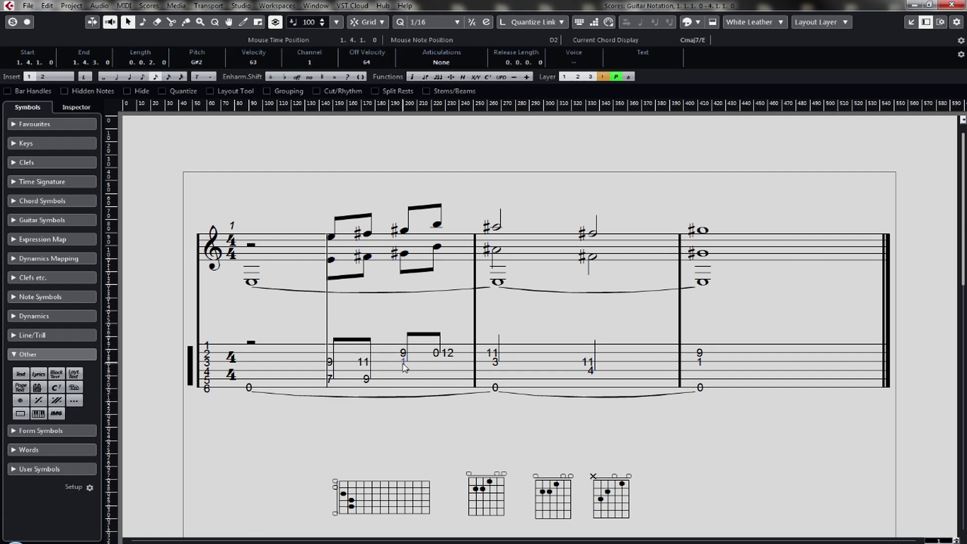
pyautogui.click(493, 354)
pyautogui.keyDown('shift'); pyautogui.click(588, 362); pyautogui.keyUp('shift')
pyautogui.keyDown('shift'); pyautogui.click(699, 353); pyautogui.keyUp('shift')
pyautogui.rightClick(494, 352)
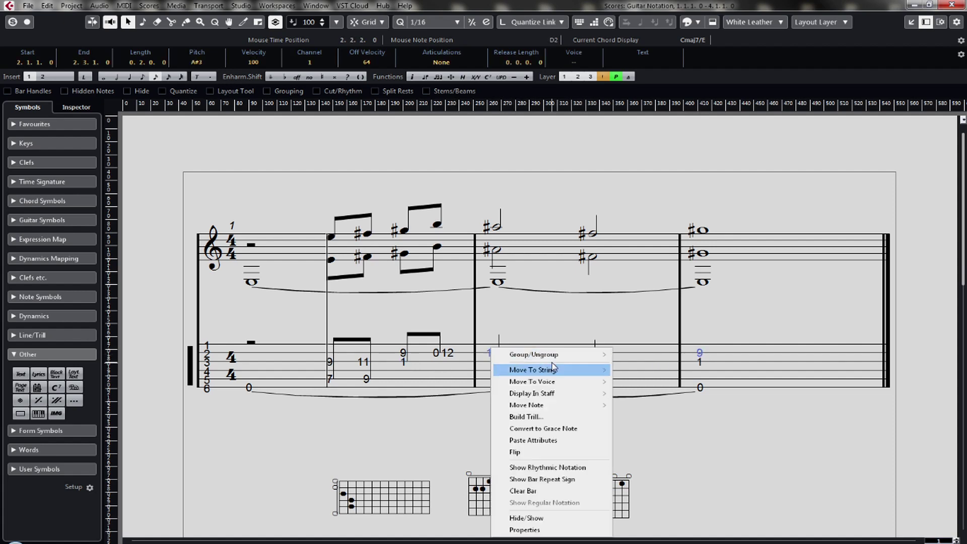
pyautogui.moveTo(559, 405)
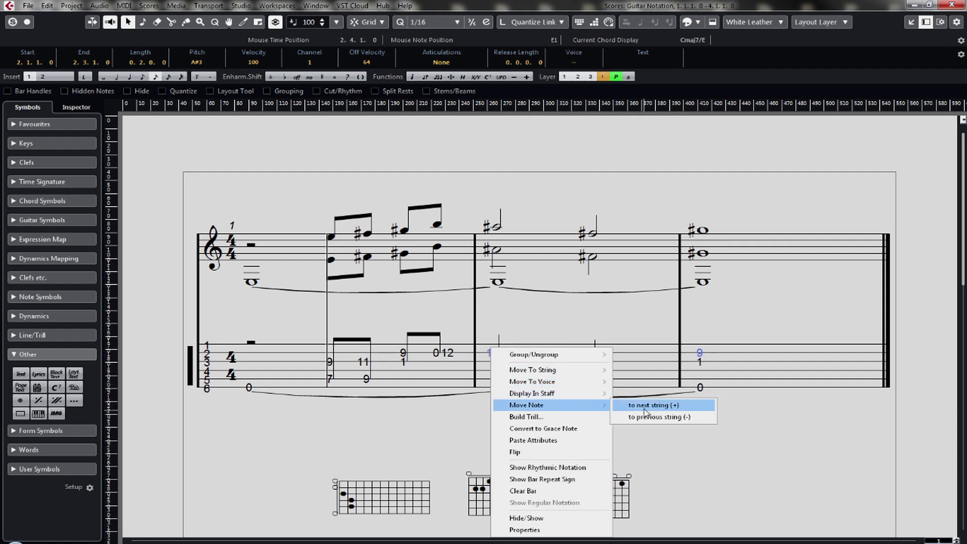
pyautogui.click(650, 403)
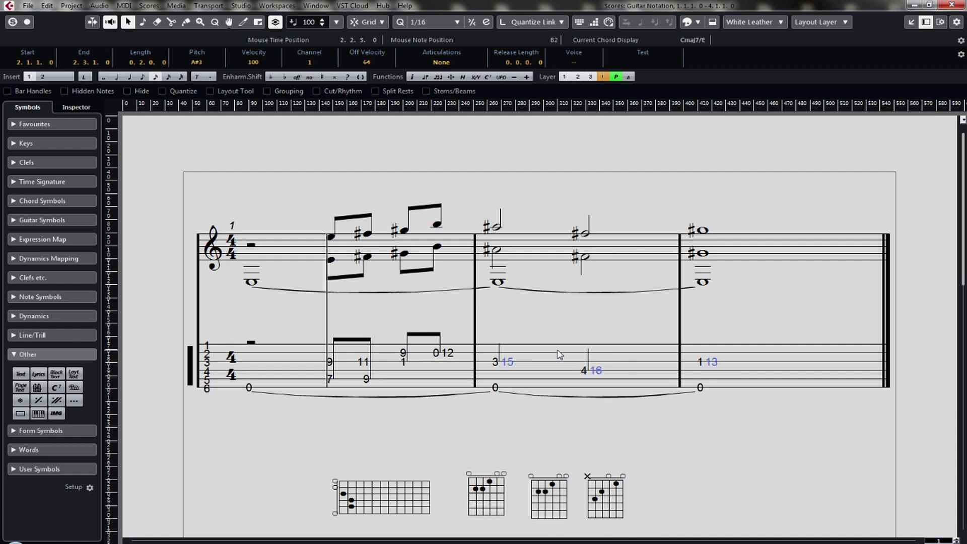
pyautogui.click(651, 435)
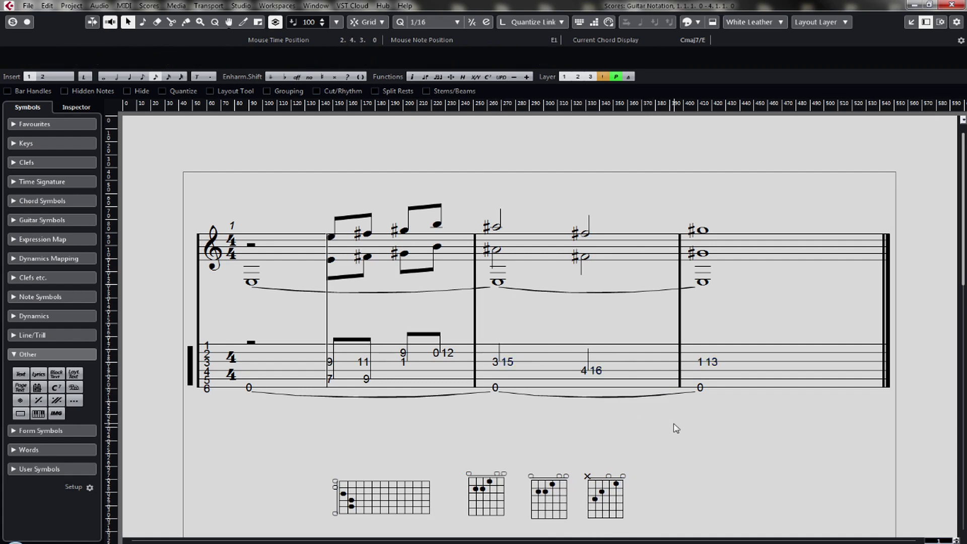
# - Move the fret 0 note at the end of the first bar's beat 4 in the tablature to string 4
pyautogui.scroll(-2, 962, 229)
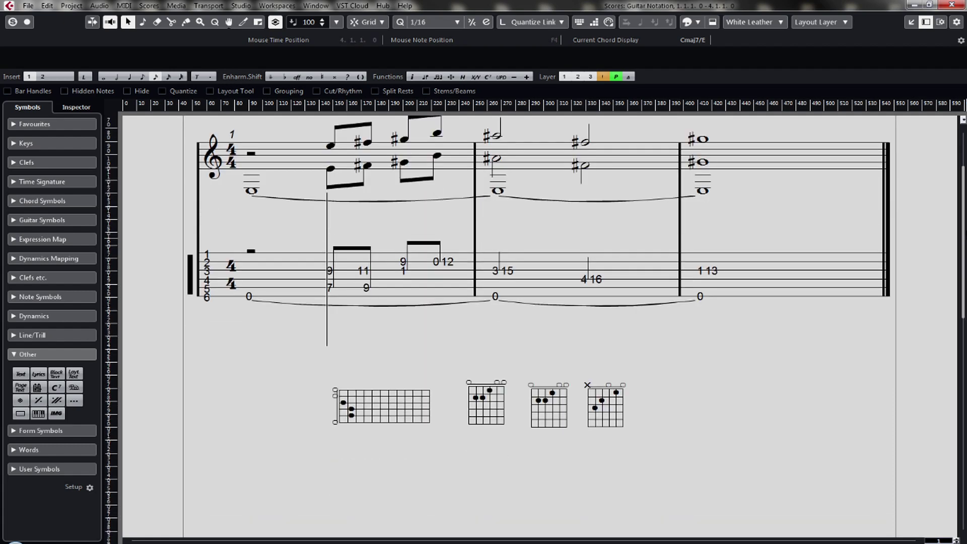
pyautogui.scroll(2, 959, 196)
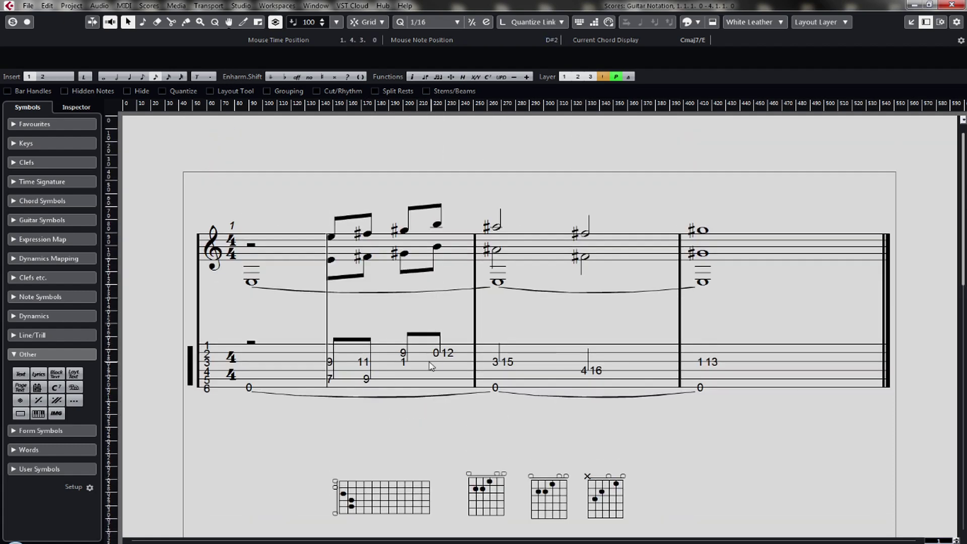
pyautogui.click(447, 354)
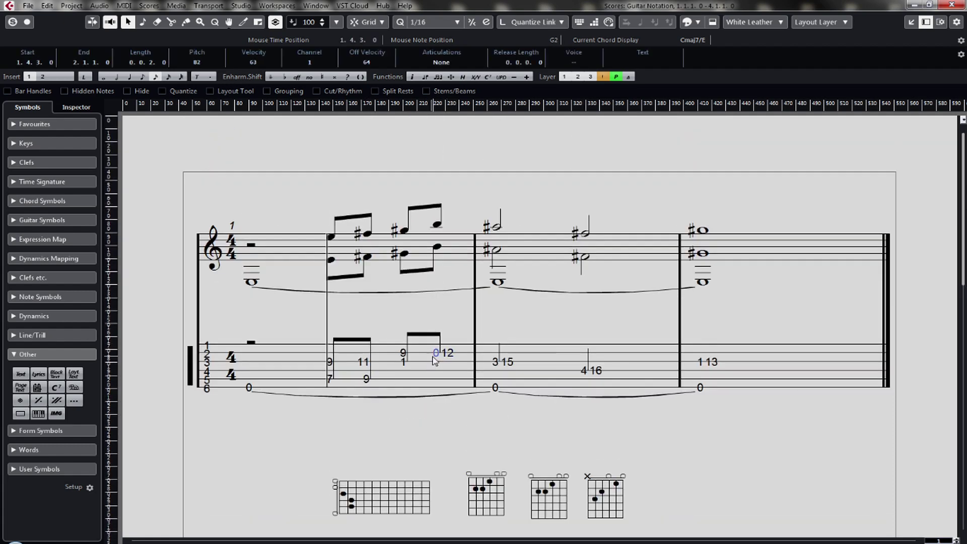
pyautogui.rightClick(437, 354)
pyautogui.moveTo(504, 383)
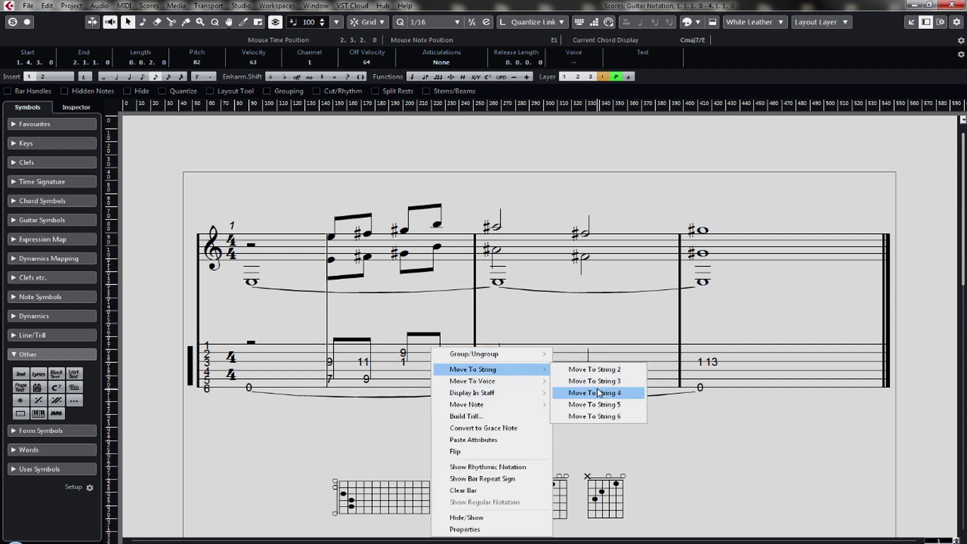
pyautogui.click(601, 394)
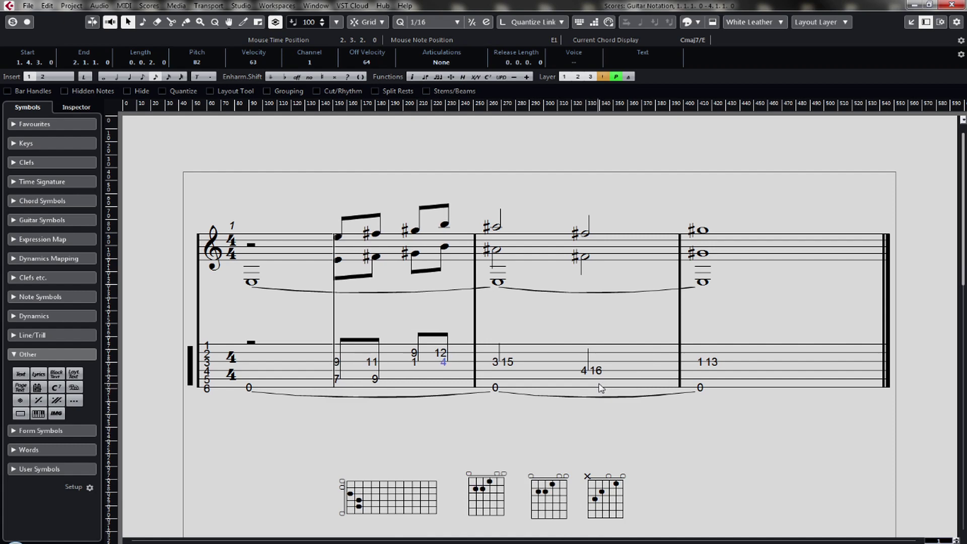
pyautogui.rightClick(444, 363)
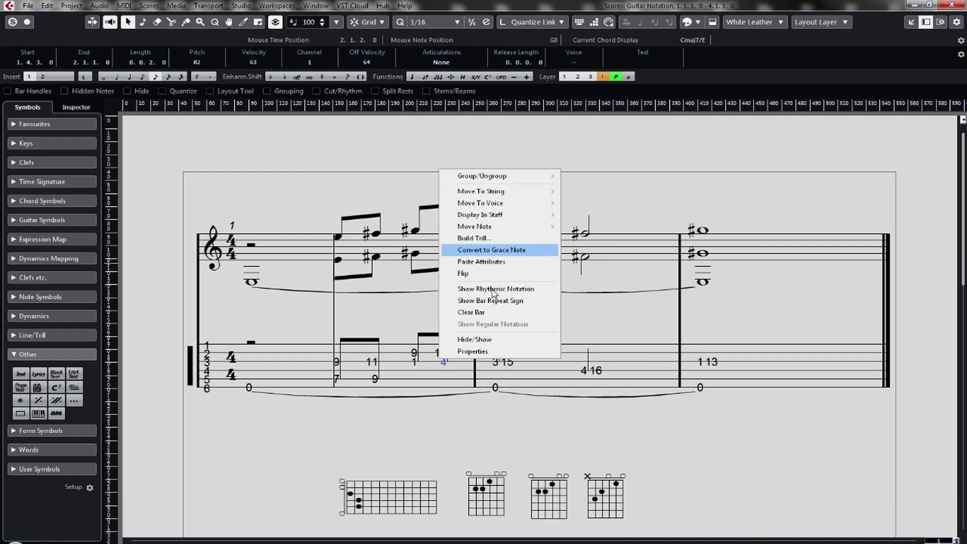
pyautogui.moveTo(513, 194)
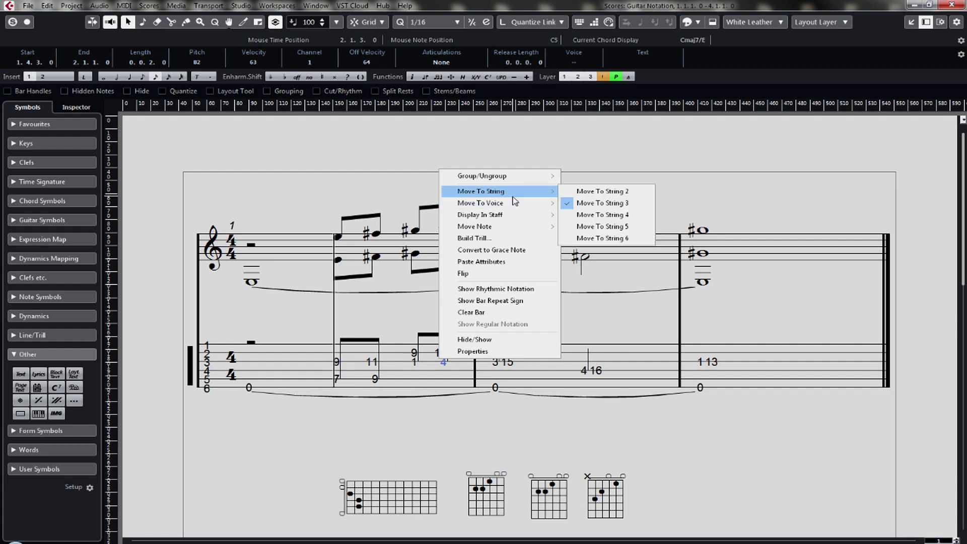
pyautogui.click(601, 195)
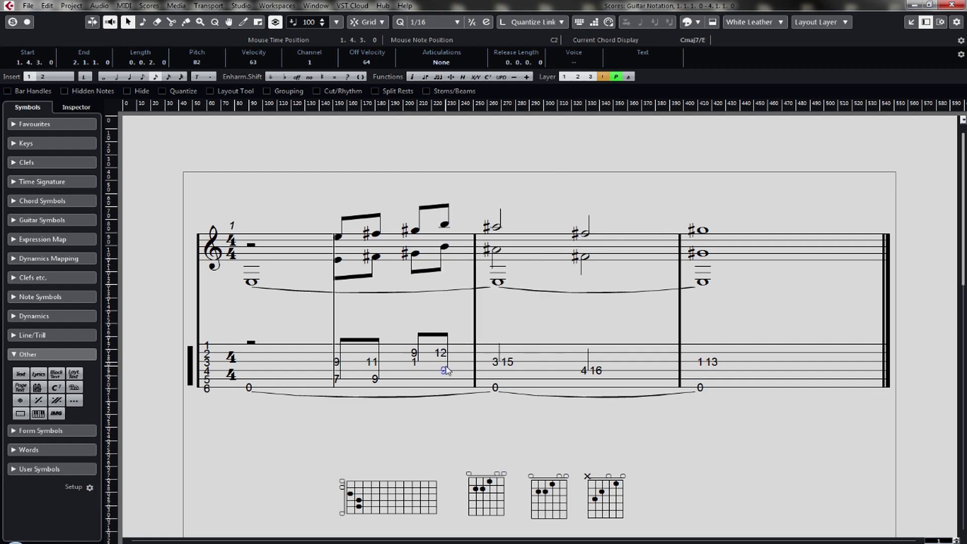
# - Move the fret 1 note on beat 4 of the first tablature bar to string 4 and play the score
pyautogui.click(414, 363)
pyautogui.rightClick(416, 364)
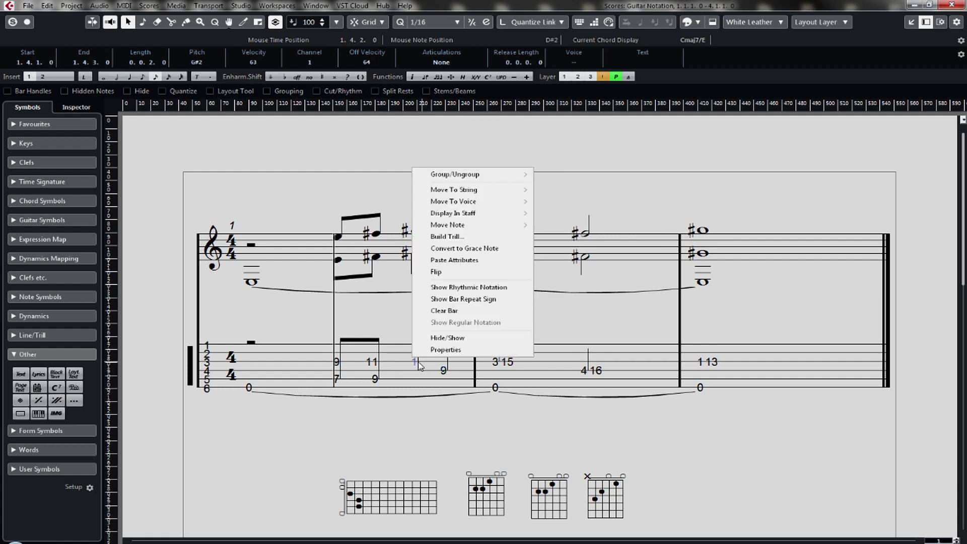
pyautogui.moveTo(497, 194)
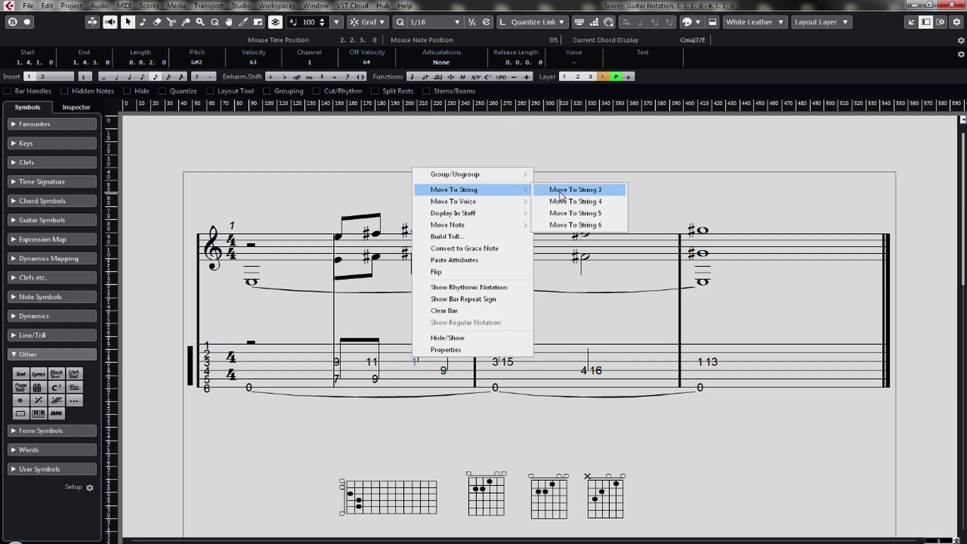
pyautogui.click(568, 211)
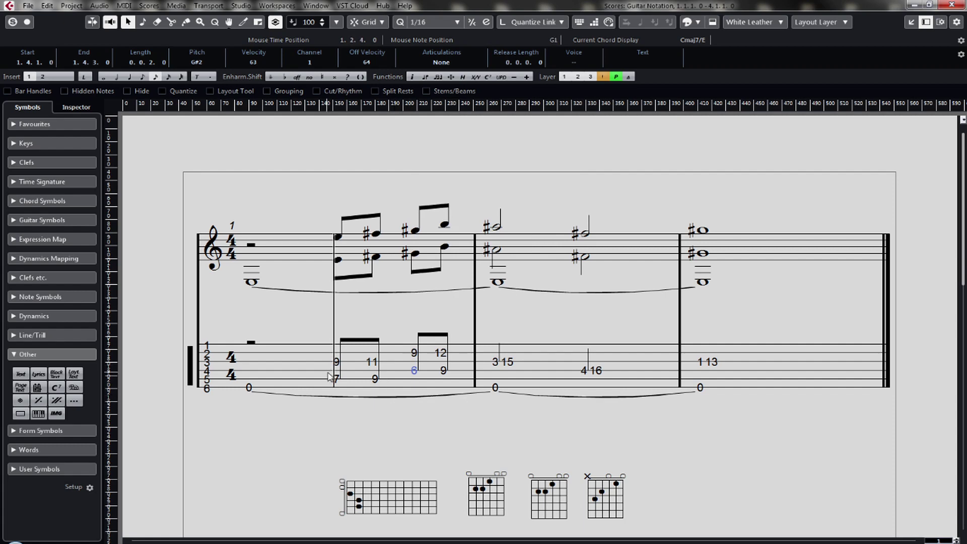
pyautogui.press('space')
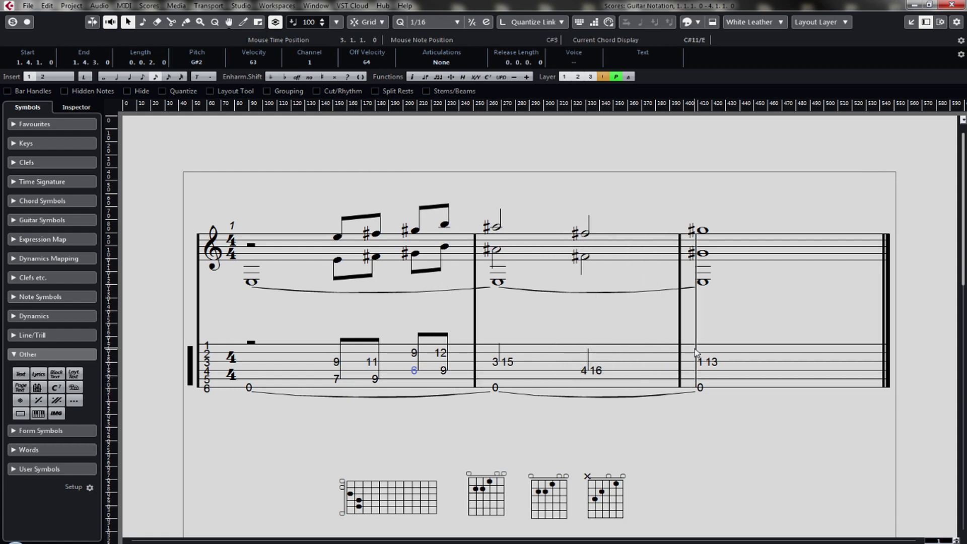
# - Move the fret 13 note in the third tablature bar to string 2
pyautogui.click(713, 363)
pyautogui.rightClick(717, 366)
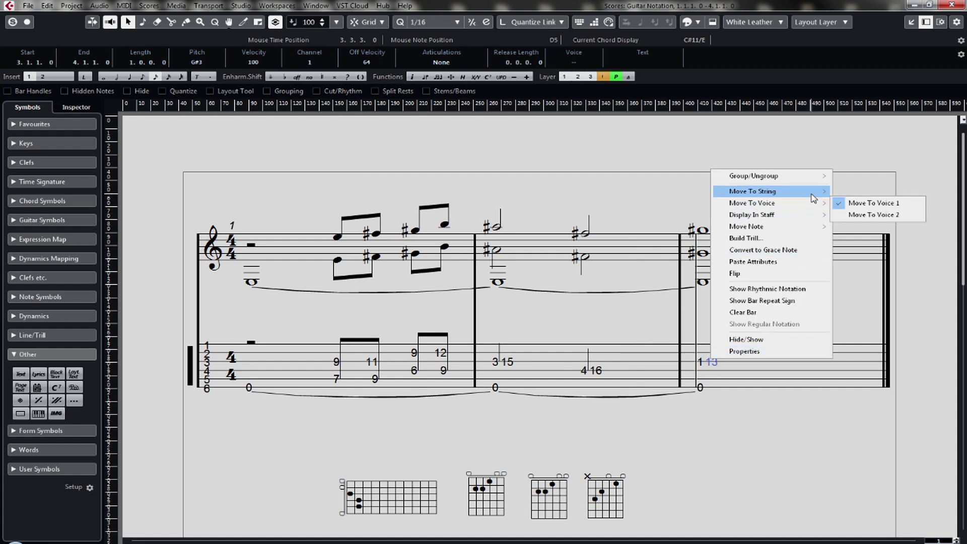
pyautogui.moveTo(814, 198)
pyautogui.click(872, 203)
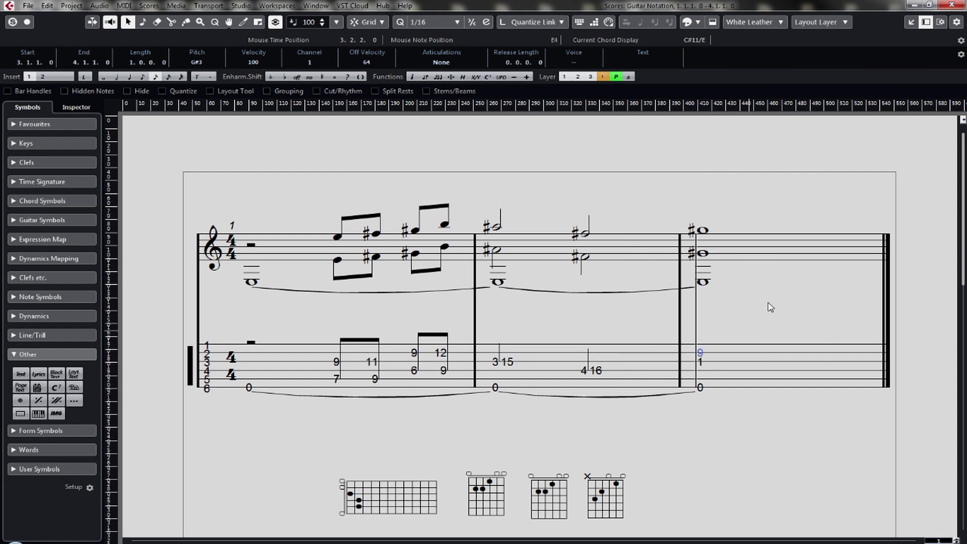
# - Move the fret 1 note in the third tablature bar to string 4 and play the score
pyautogui.rightClick(703, 363)
pyautogui.moveTo(781, 204)
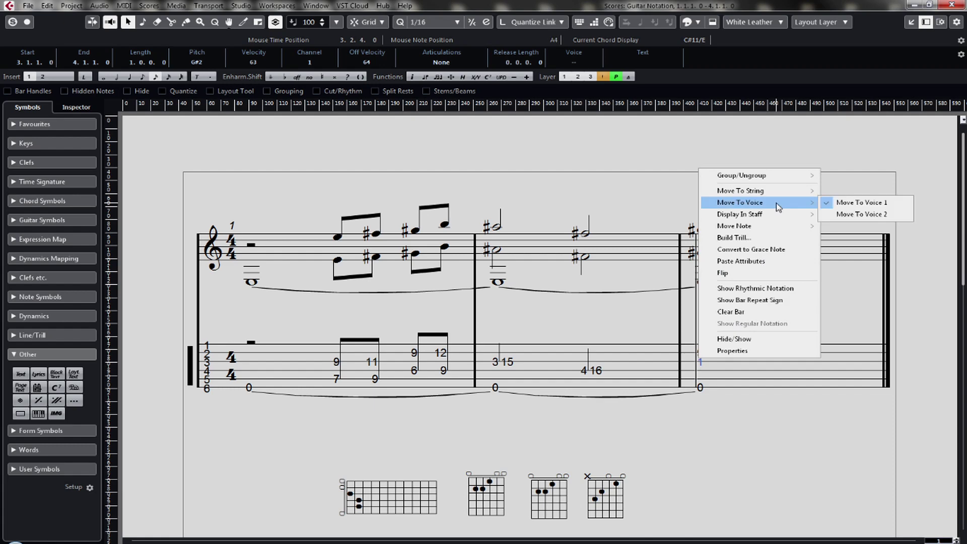
pyautogui.click(857, 203)
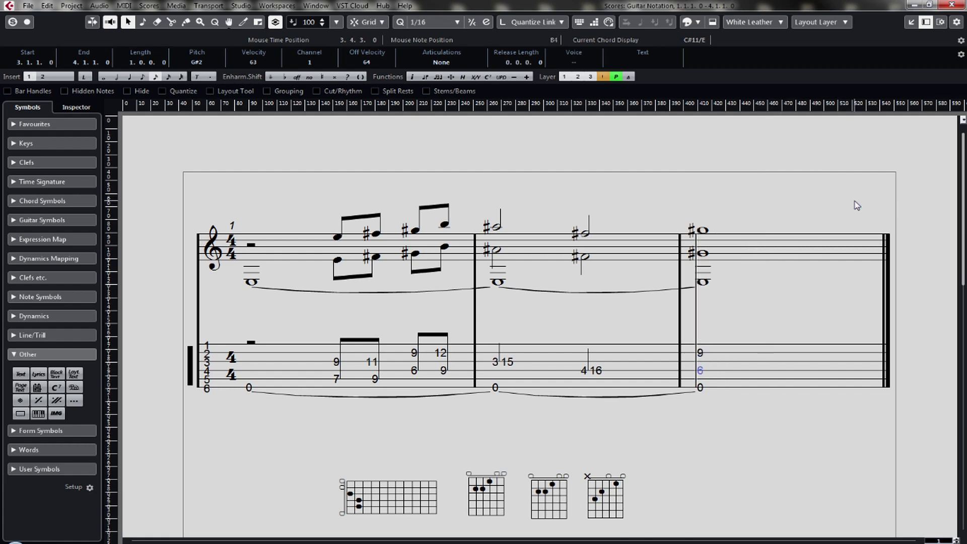
pyautogui.press('space')
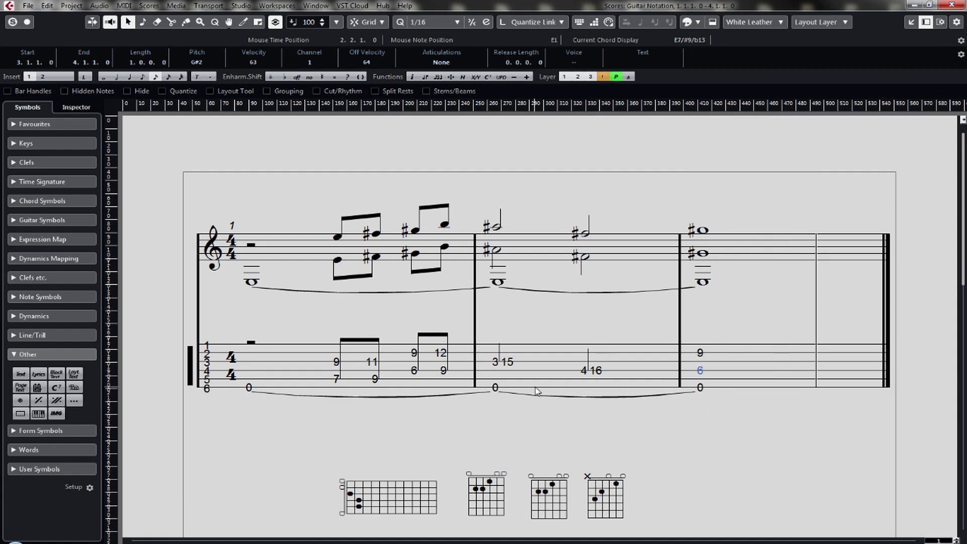
pyautogui.click(523, 420)
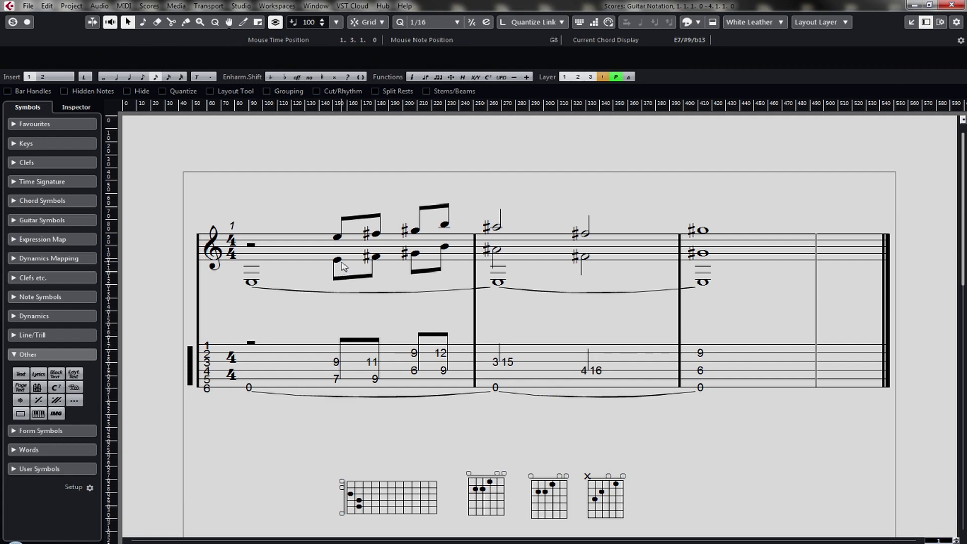
# - Lower both staves on the page and place the horizontal chord diagram above the third bar
pyautogui.moveTo(309, 249); pyautogui.dragTo(453, 278)
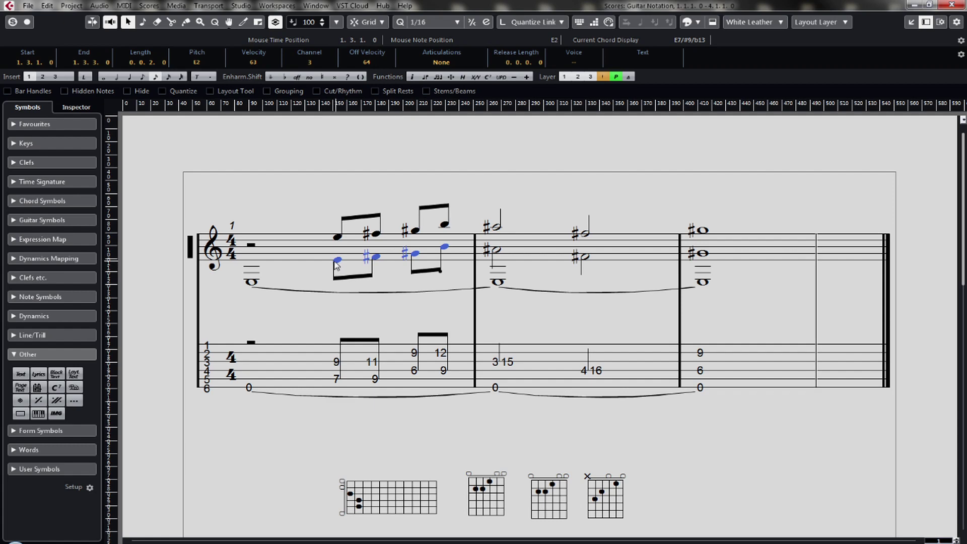
pyautogui.moveTo(190, 247); pyautogui.dragTo(194, 264)
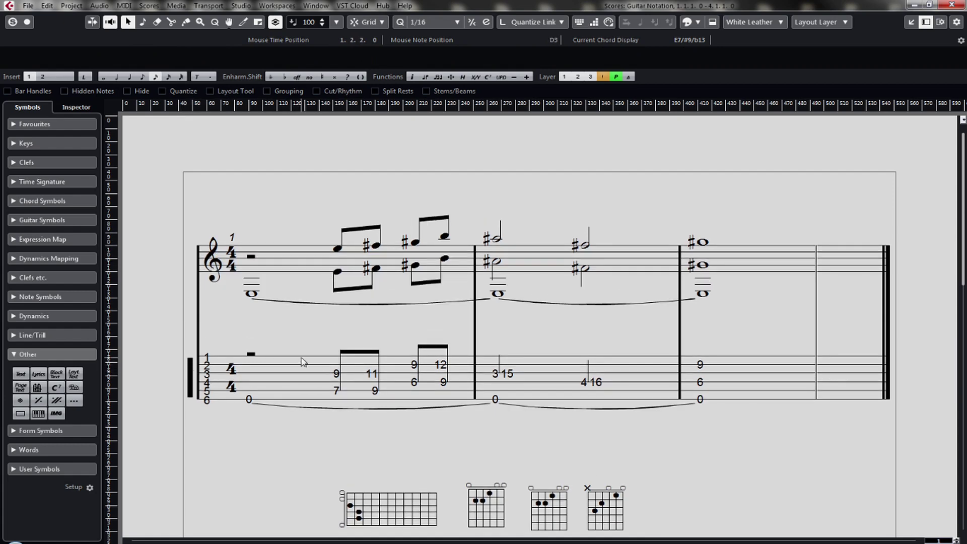
pyautogui.moveTo(376, 498); pyautogui.dragTo(332, 189)
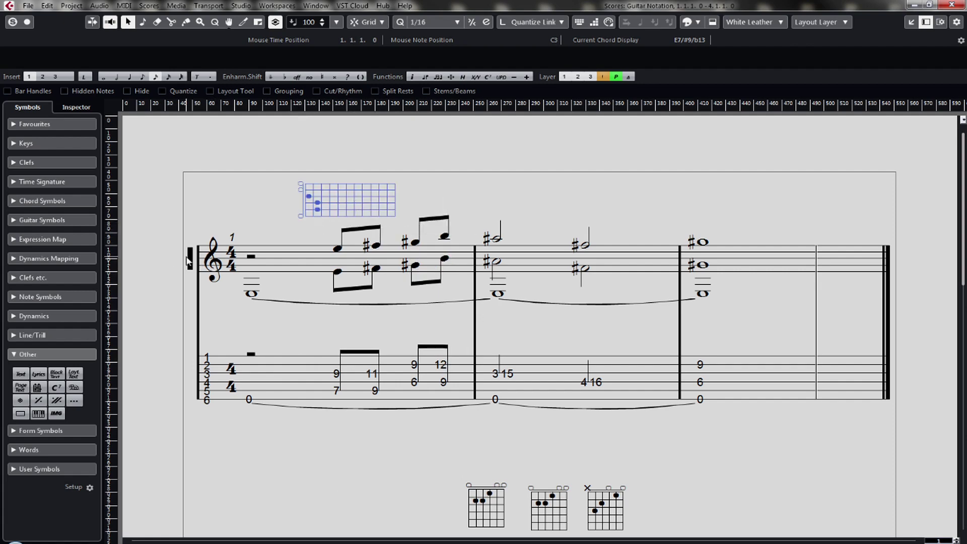
pyautogui.moveTo(191, 263); pyautogui.dragTo(191, 301)
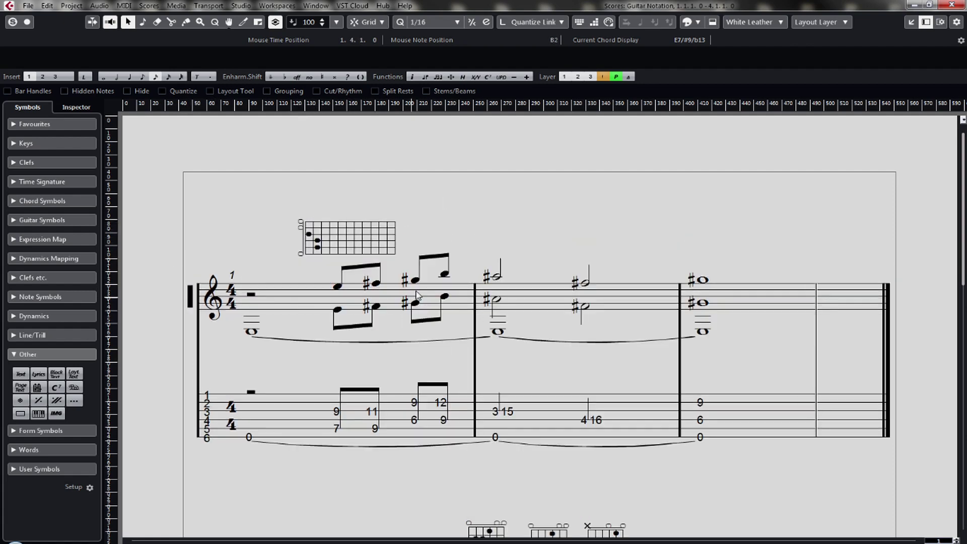
pyautogui.moveTo(332, 247); pyautogui.dragTo(767, 245)
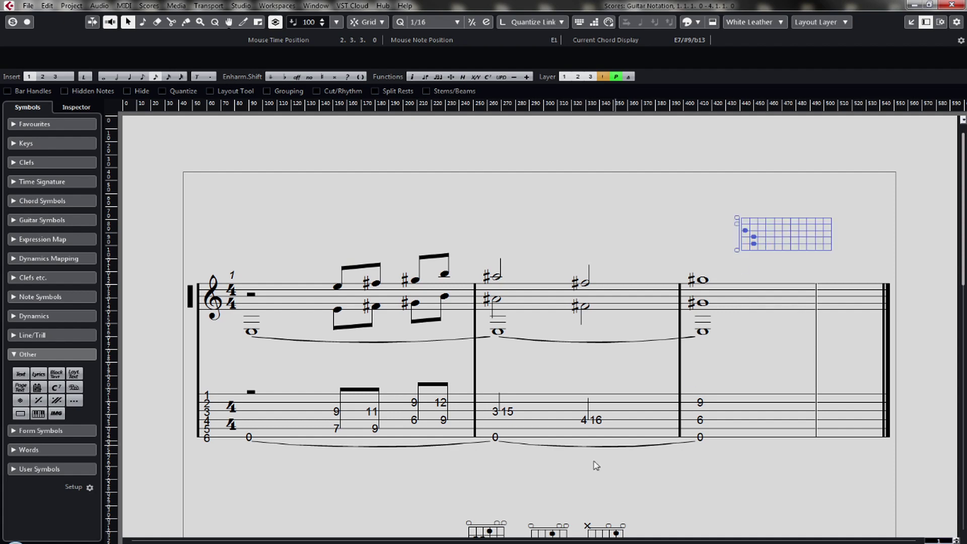
# - Place the first vertical chord diagram above the first beamed eighth notes in bar 1
pyautogui.moveTo(503, 535); pyautogui.dragTo(353, 222)
pyautogui.click(406, 230)
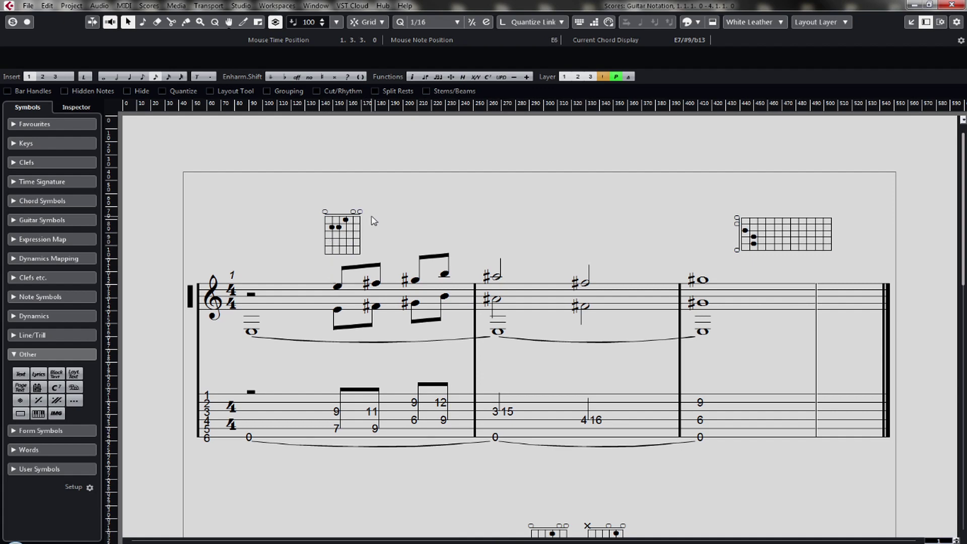
pyautogui.moveTo(343, 240); pyautogui.dragTo(346, 242)
pyautogui.click(401, 239)
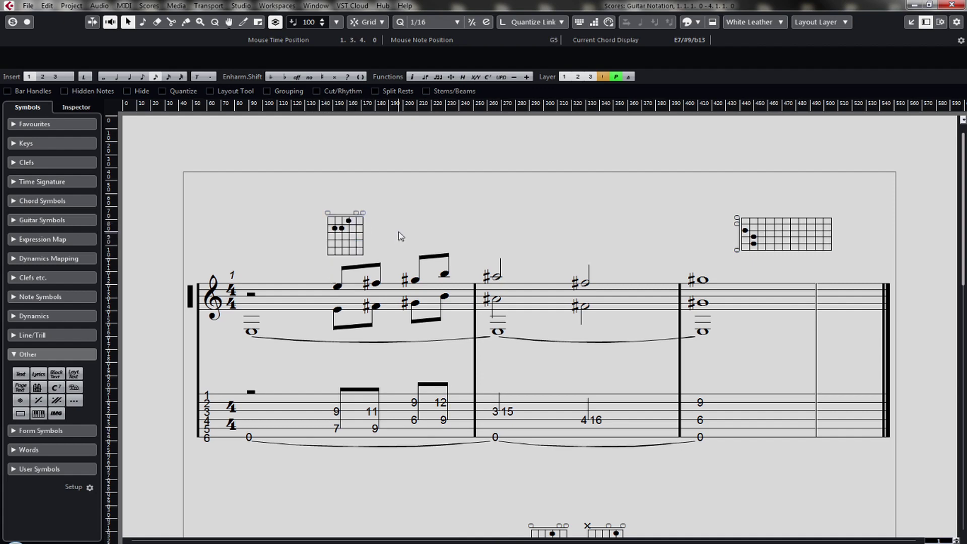
# - Select the upper and lower beamed eighth notes in bar 1 and set their stem direction to Up
pyautogui.moveTo(355, 238); pyautogui.dragTo(457, 345)
pyautogui.click(401, 252)
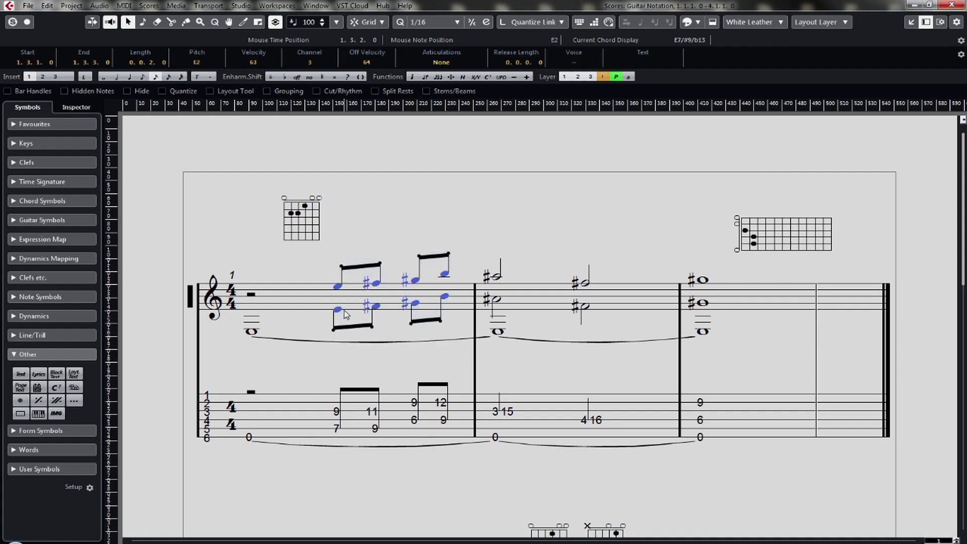
pyautogui.click(321, 265)
pyautogui.moveTo(329, 245); pyautogui.dragTo(459, 342)
pyautogui.rightClick(443, 296)
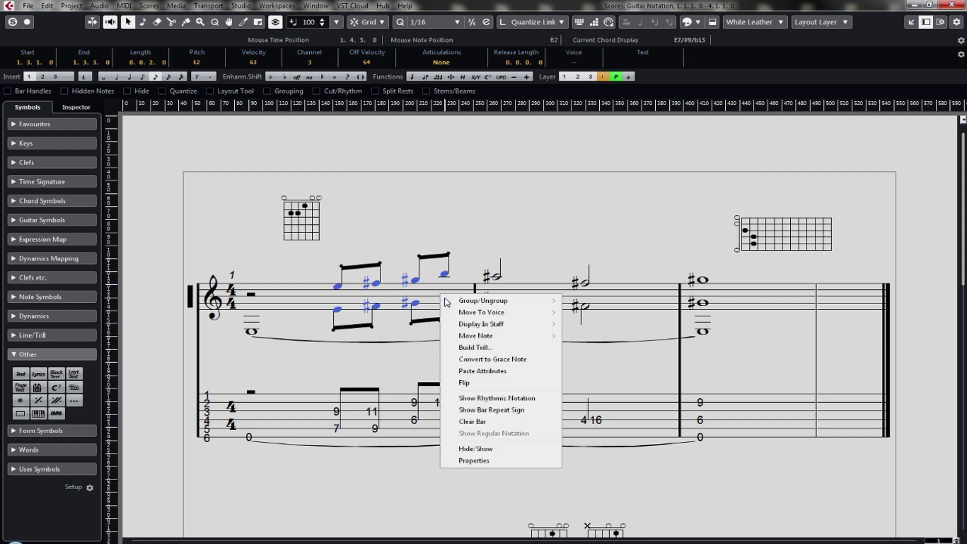
pyautogui.click(474, 460)
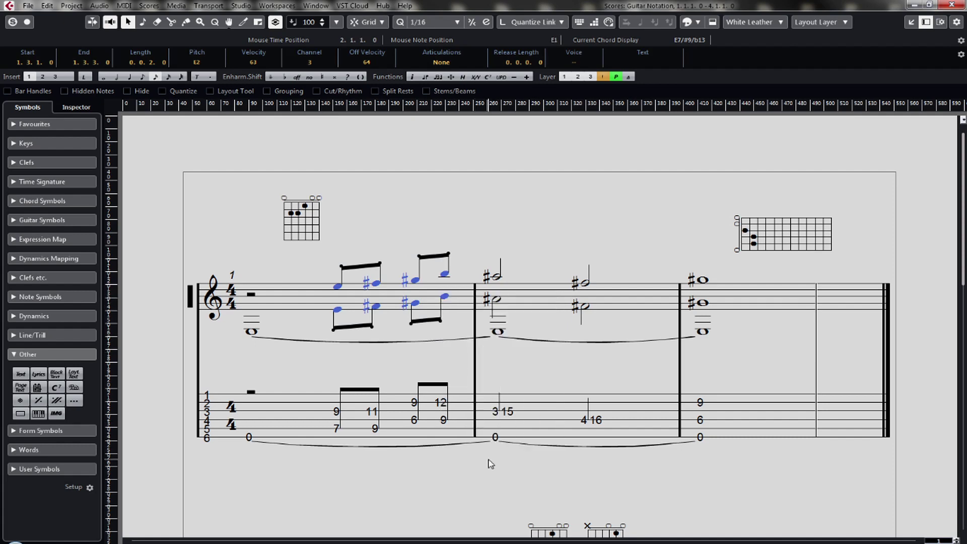
pyautogui.click(72, 195)
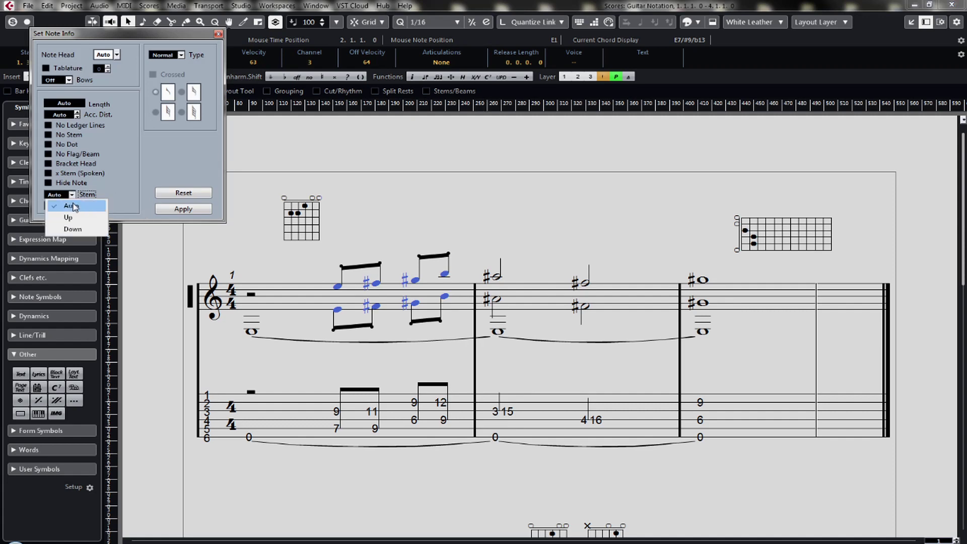
pyautogui.click(78, 218)
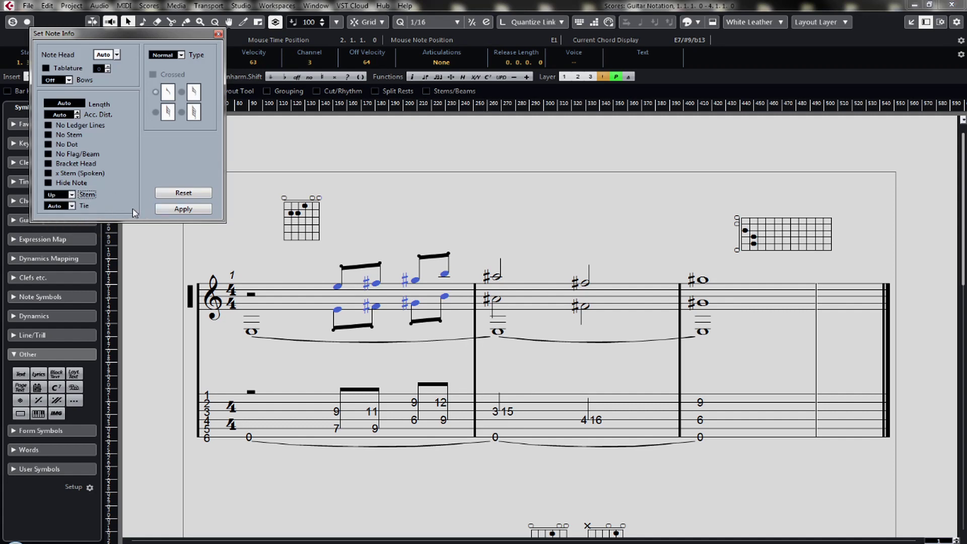
pyautogui.click(190, 211)
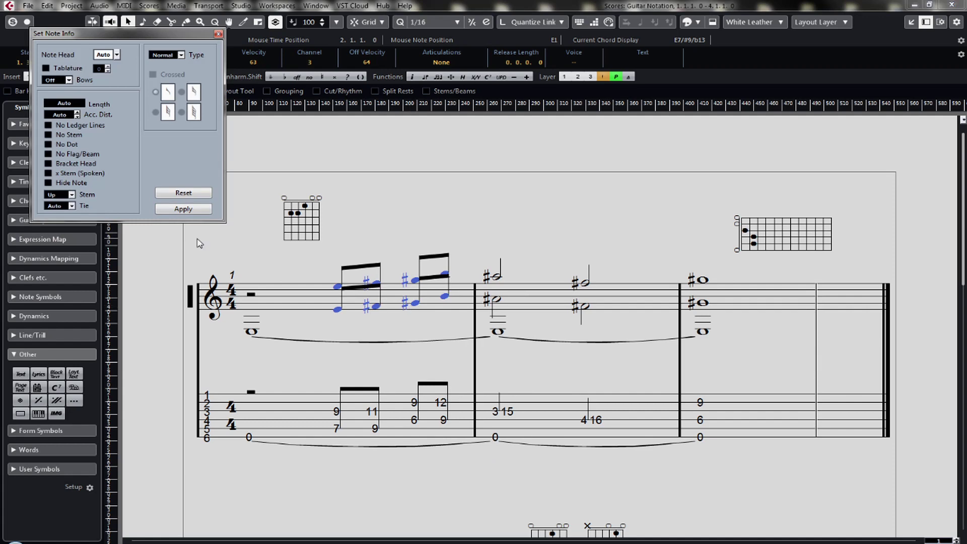
# - Return the stem direction of the selected eighth notes in bar 1 to Auto and close the note properties
pyautogui.click(65, 196)
pyautogui.click(59, 206)
pyautogui.click(185, 209)
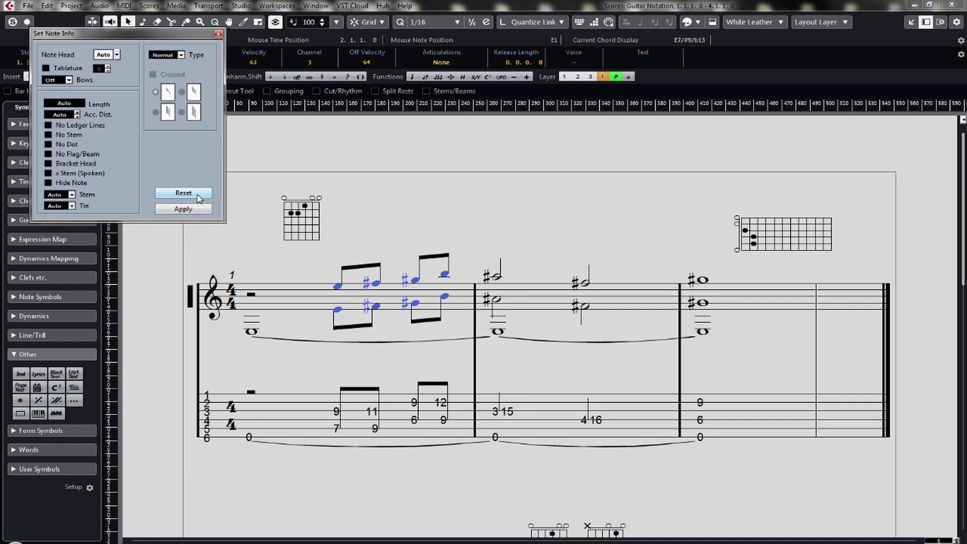
pyautogui.click(218, 34)
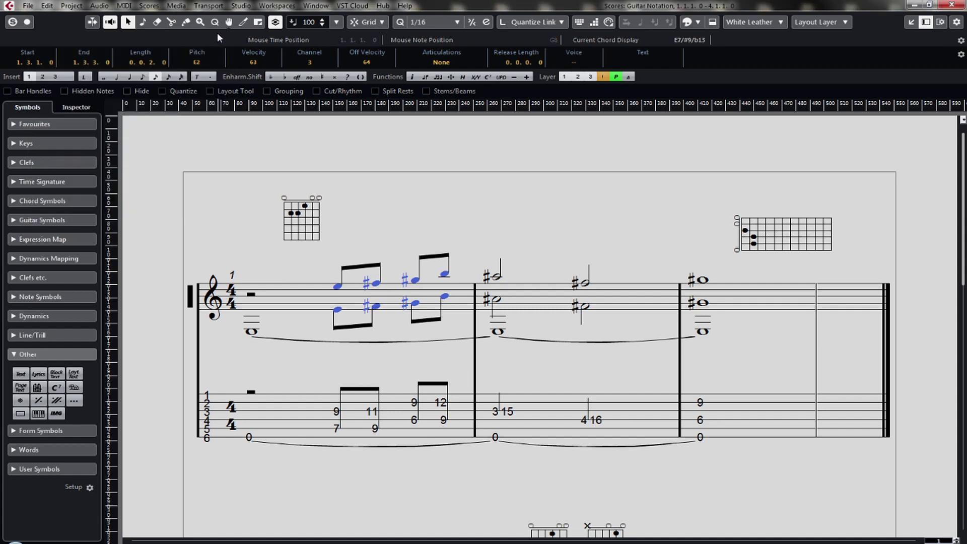
pyautogui.click(451, 182)
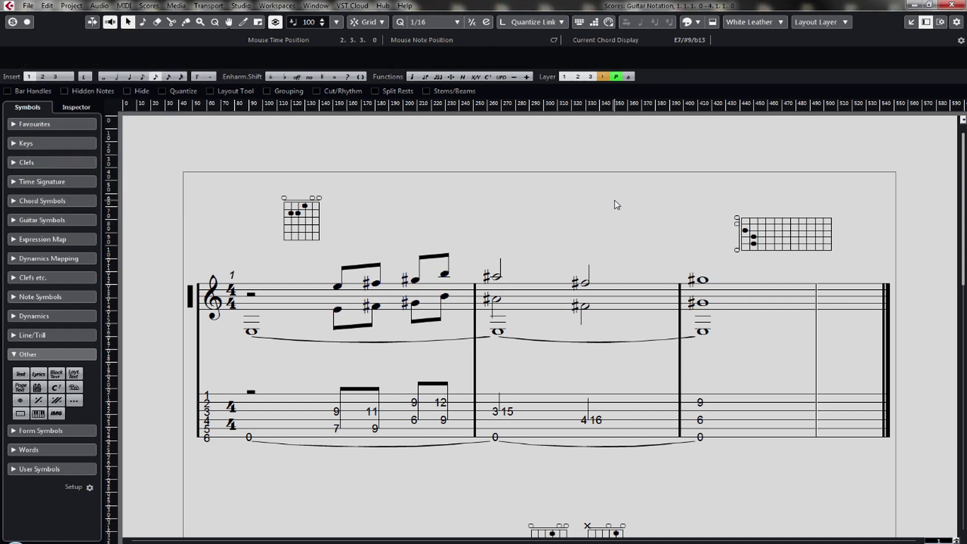
# - Examine the Guitar Notation staff's display transpose setting and its instrument presets in the main staff settings
pyautogui.doubleClick(194, 298)
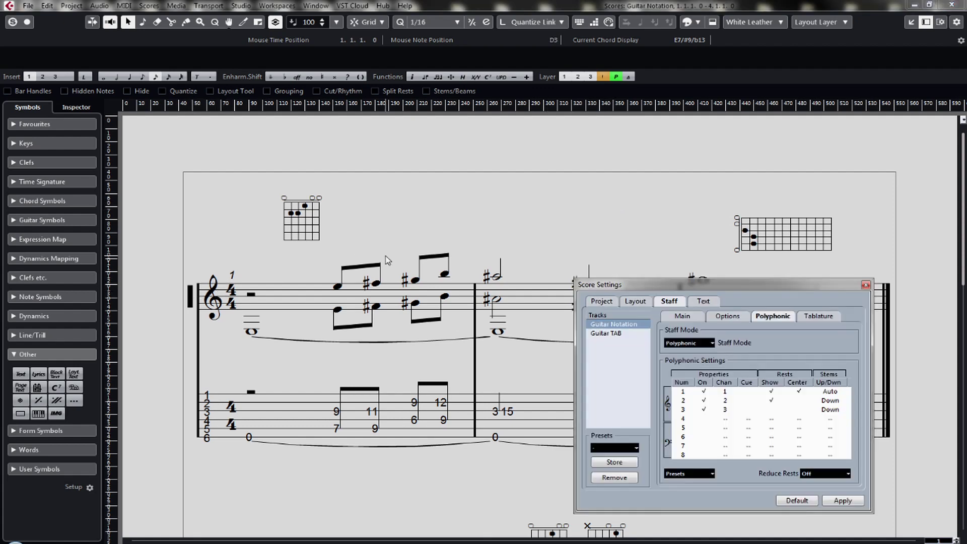
pyautogui.moveTo(767, 288); pyautogui.dragTo(603, 47)
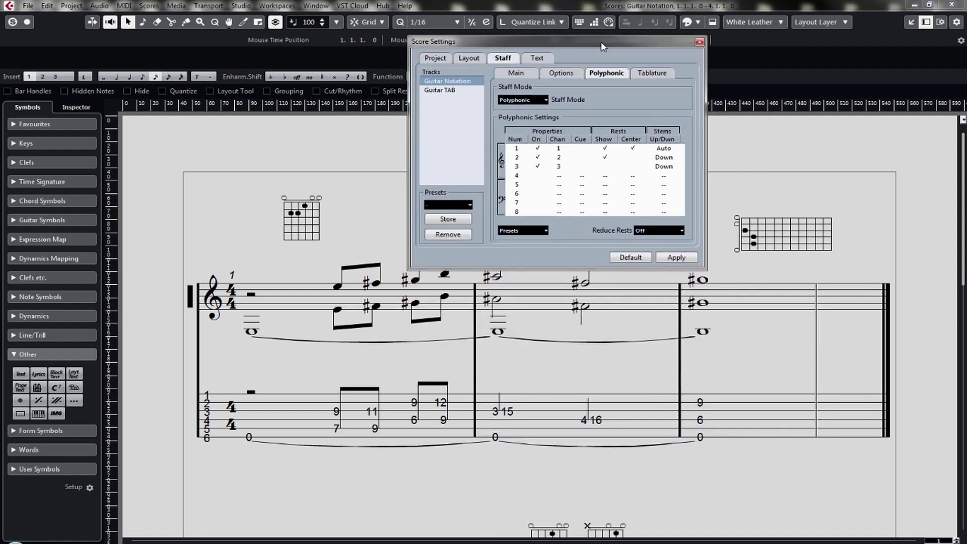
pyautogui.click(514, 75)
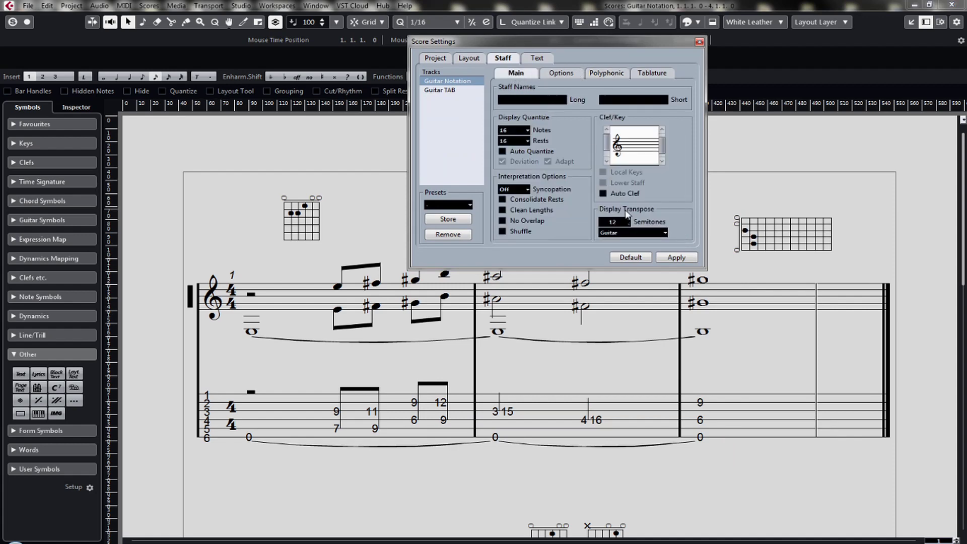
pyautogui.click(644, 233)
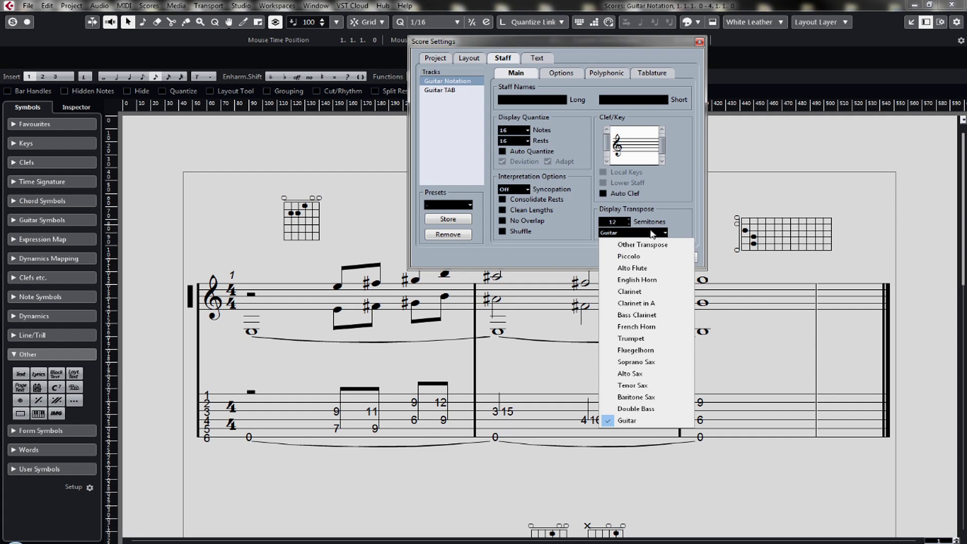
pyautogui.click(649, 233)
pyautogui.click(663, 233)
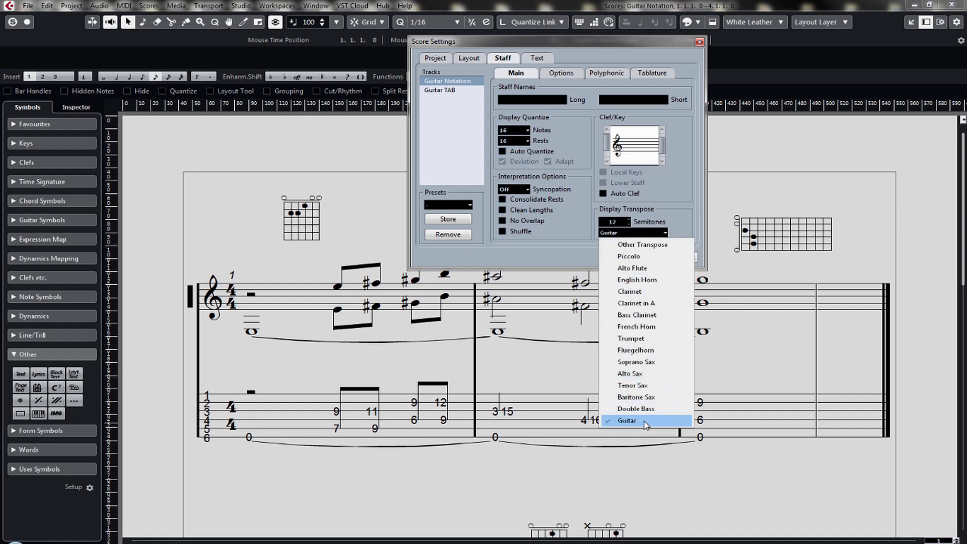
pyautogui.click(694, 204)
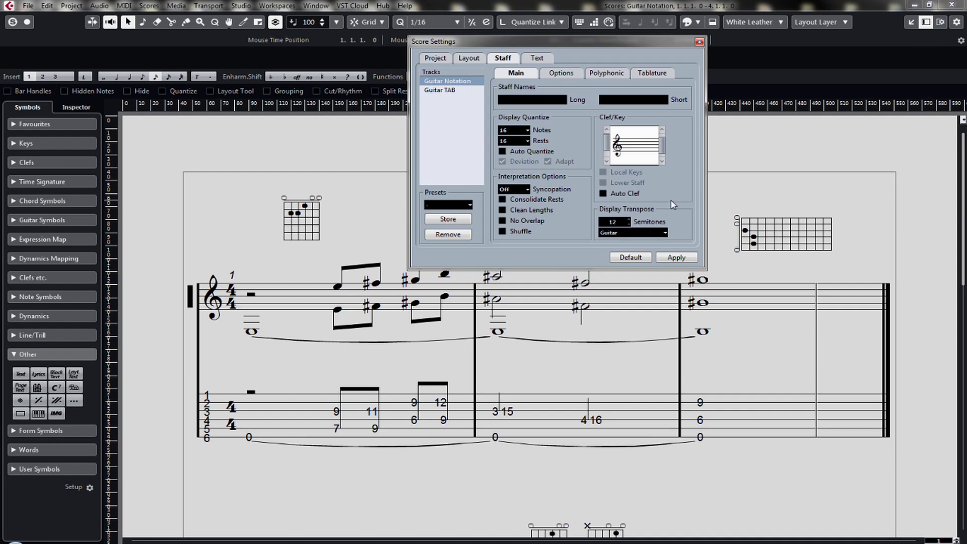
pyautogui.click(676, 258)
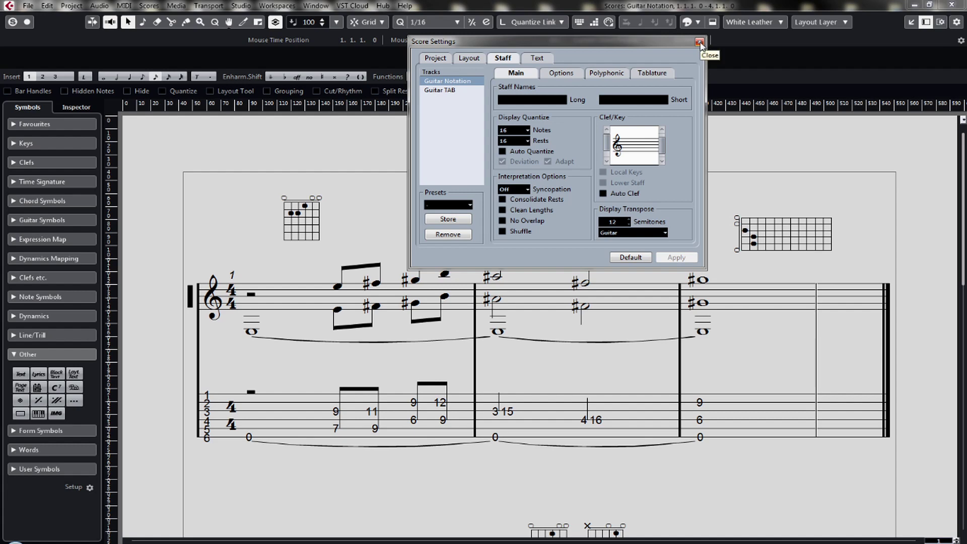
pyautogui.click(700, 42)
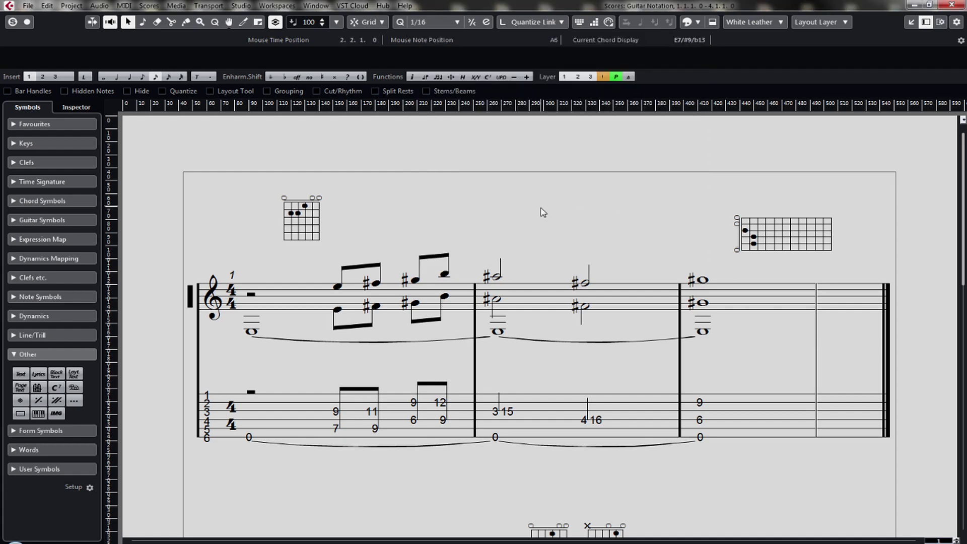
# - Move the vertical chord diagram from bar 1 to just before the horizontal diagram at bar 3, and leave the score editor
pyautogui.moveTo(308, 228); pyautogui.dragTo(697, 238)
pyautogui.click(574, 210)
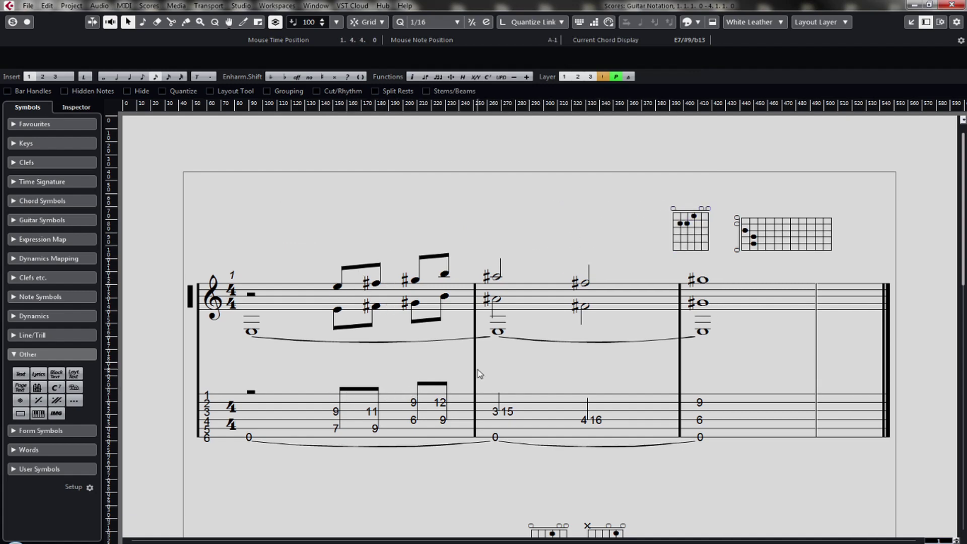
pyautogui.click(951, 7)
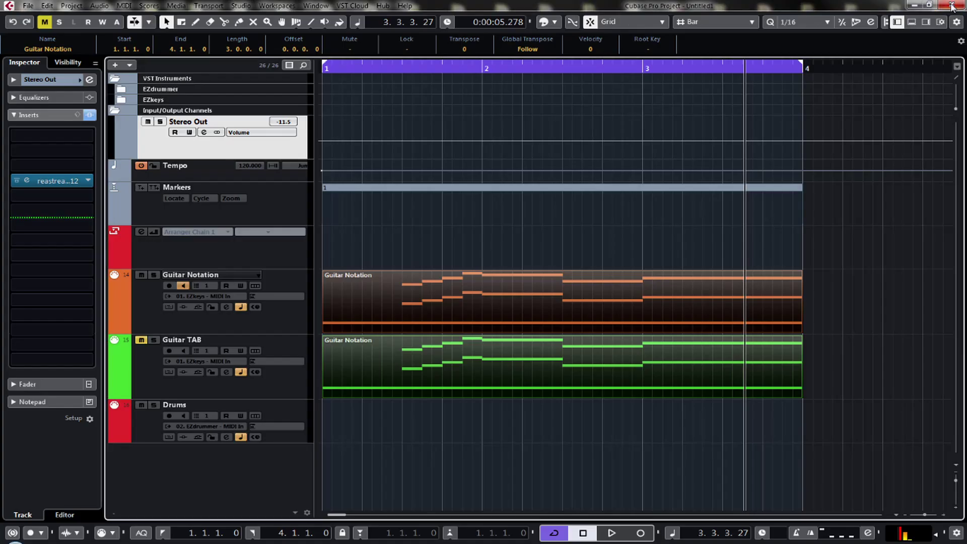
# - Delete the existing parts on the Guitar Notation and Guitar TAB tracks
pyautogui.press('g')
pyautogui.press('g')
pyautogui.press('g')
pyautogui.press('g')
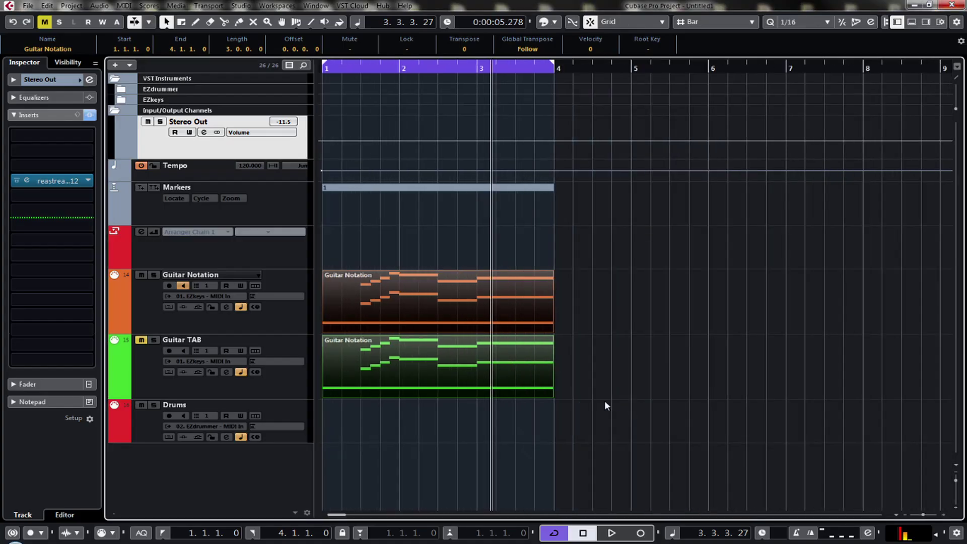
pyautogui.moveTo(551, 440); pyautogui.dragTo(452, 294)
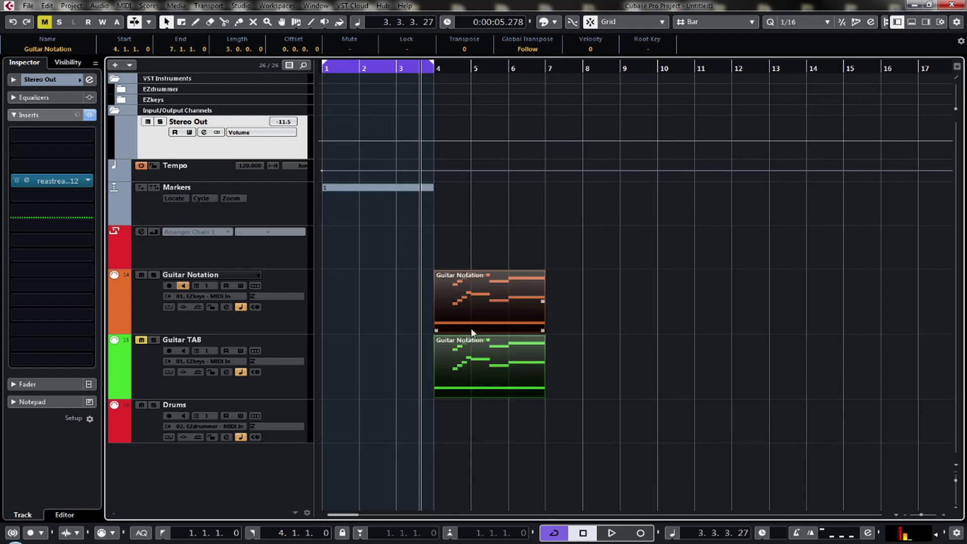
pyautogui.moveTo(610, 307); pyautogui.dragTo(458, 402)
pyautogui.press('Delete')
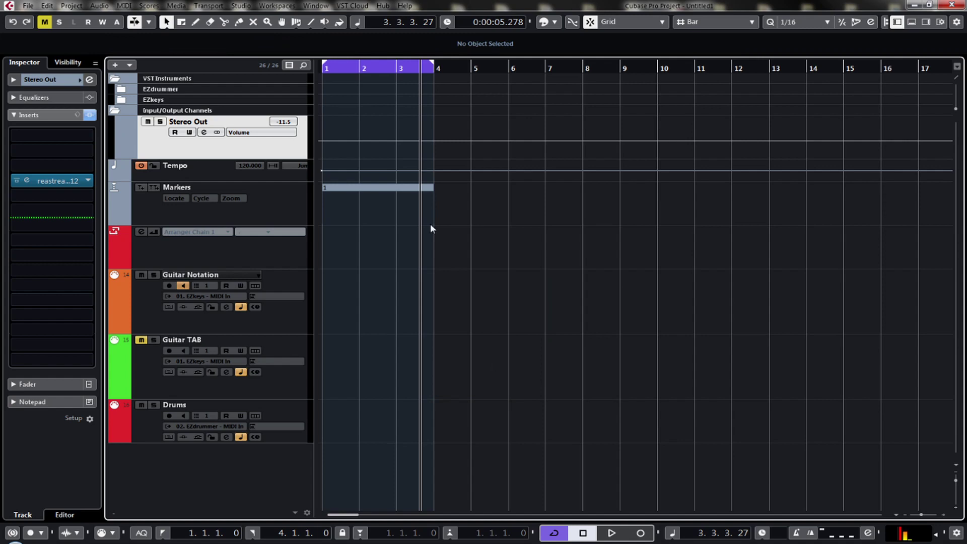
# - Create a one-bar part at bar 1 on the Guitar Notation track and open it in the Key Editor with 1/16 quantize
pyautogui.doubleClick(372, 72)
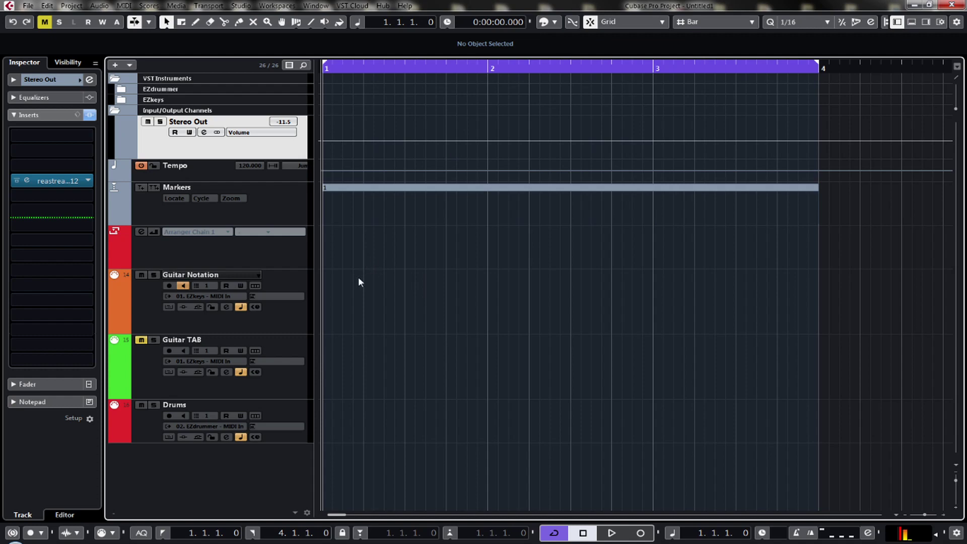
pyautogui.moveTo(328, 310); pyautogui.dragTo(439, 311)
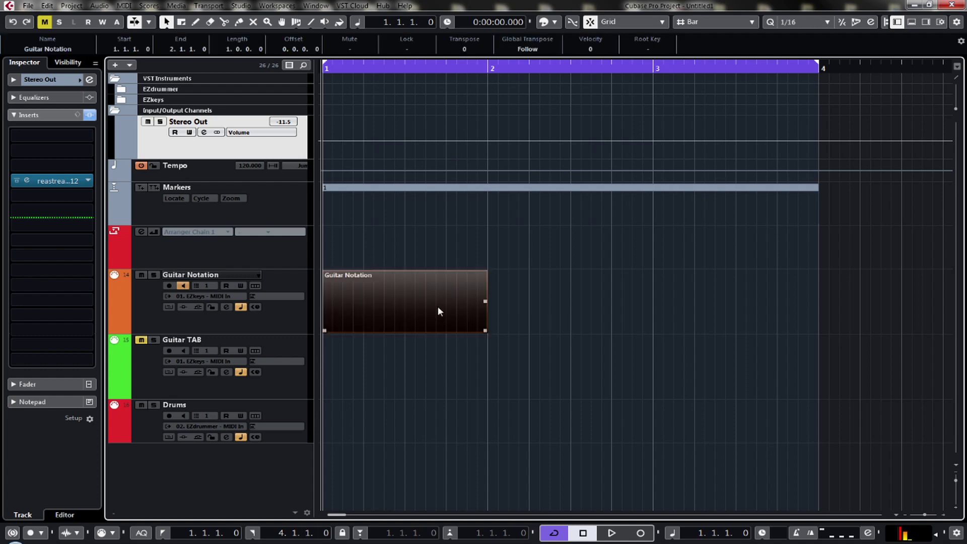
pyautogui.doubleClick(412, 297)
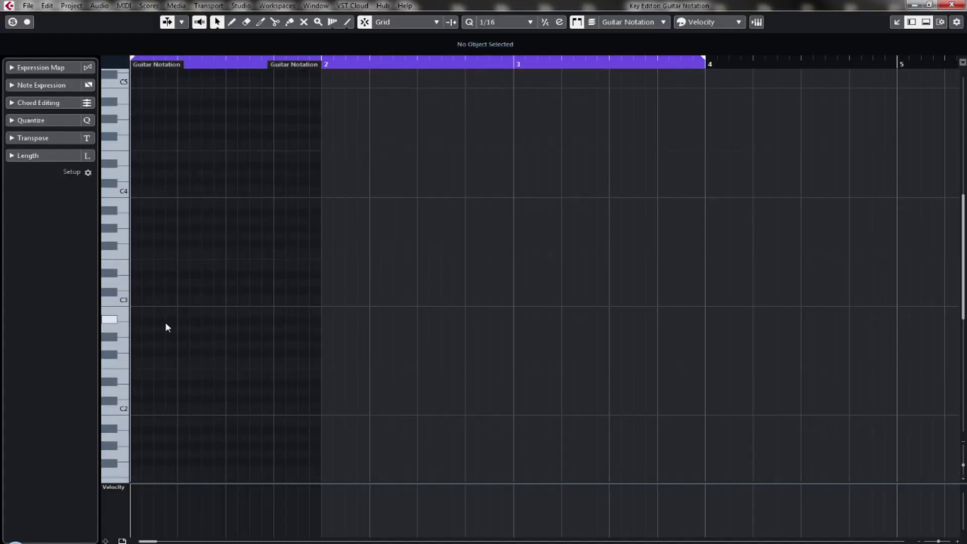
pyautogui.moveTo(276, 59); pyautogui.dragTo(275, 65)
pyautogui.click(491, 22)
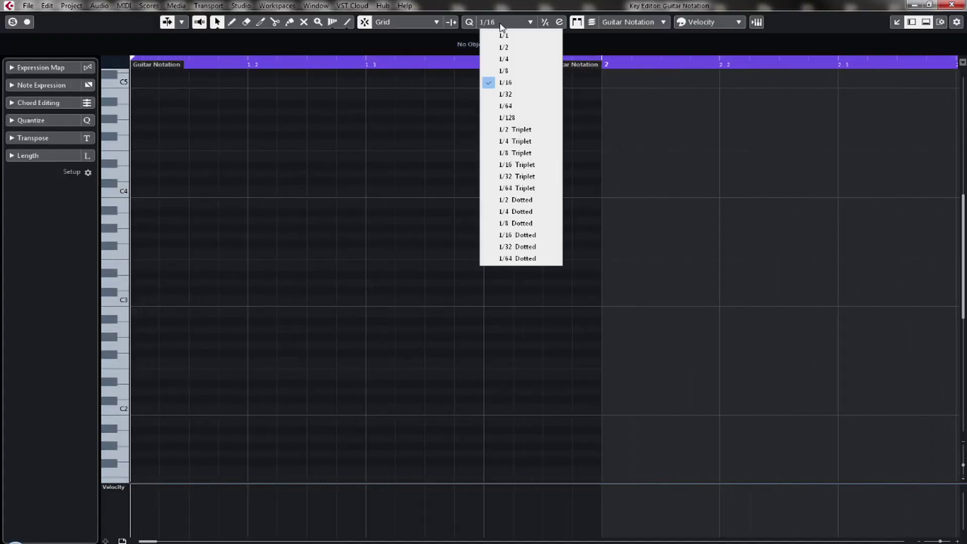
pyautogui.click(517, 81)
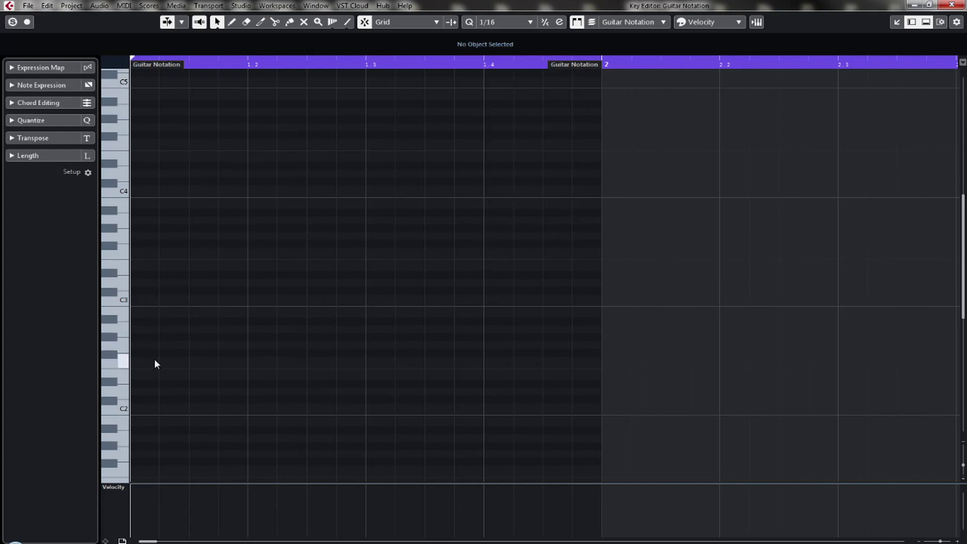
# - Enter sixteenth notes D2, E2 and B1 on the first, second and fourth sixteenths of beat 1
pyautogui.doubleClick(143, 376)
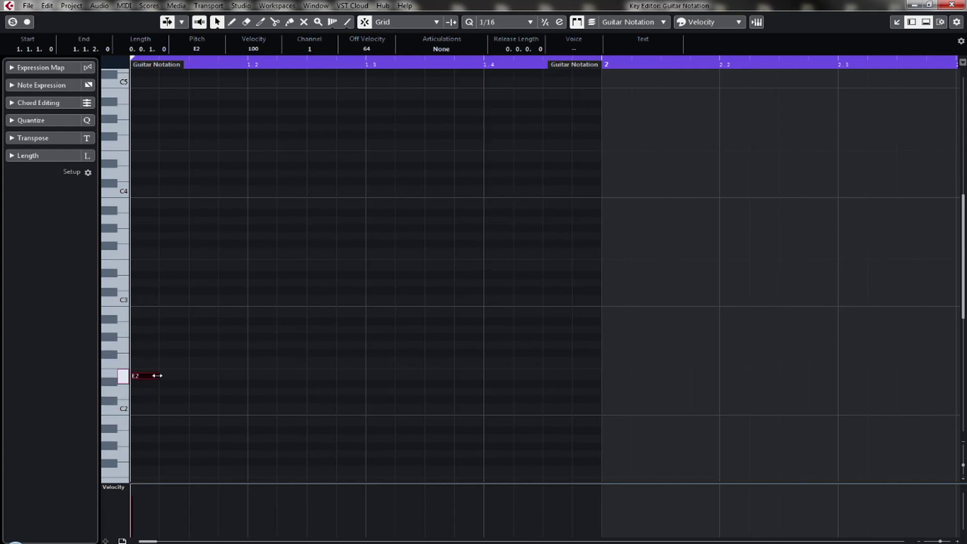
pyautogui.moveTo(149, 376); pyautogui.dragTo(151, 392)
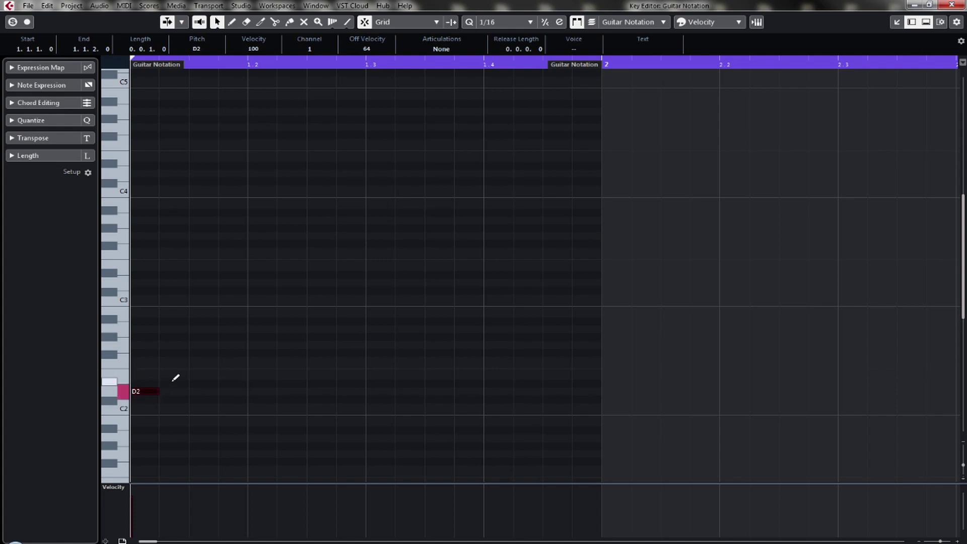
pyautogui.doubleClick(174, 376)
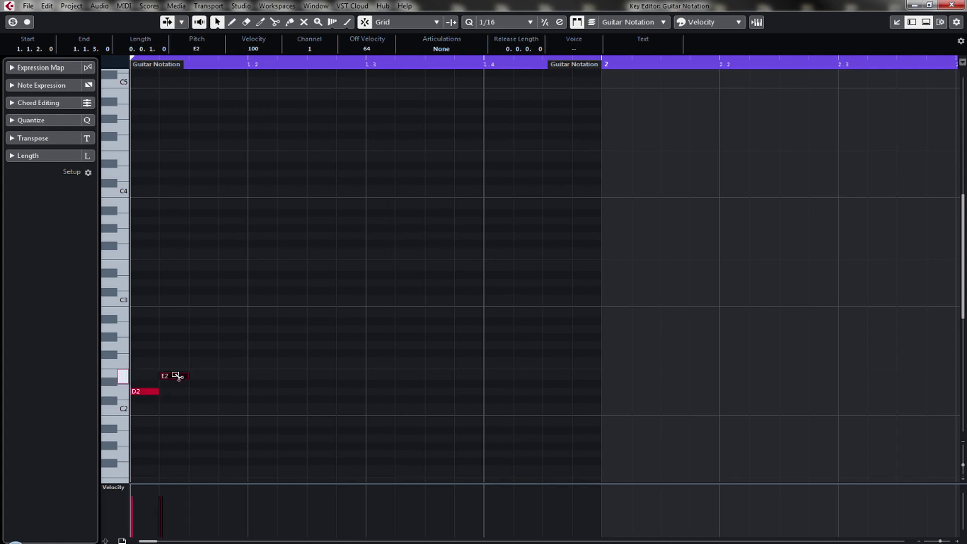
pyautogui.doubleClick(235, 430)
pyautogui.moveTo(238, 431); pyautogui.dragTo(241, 423)
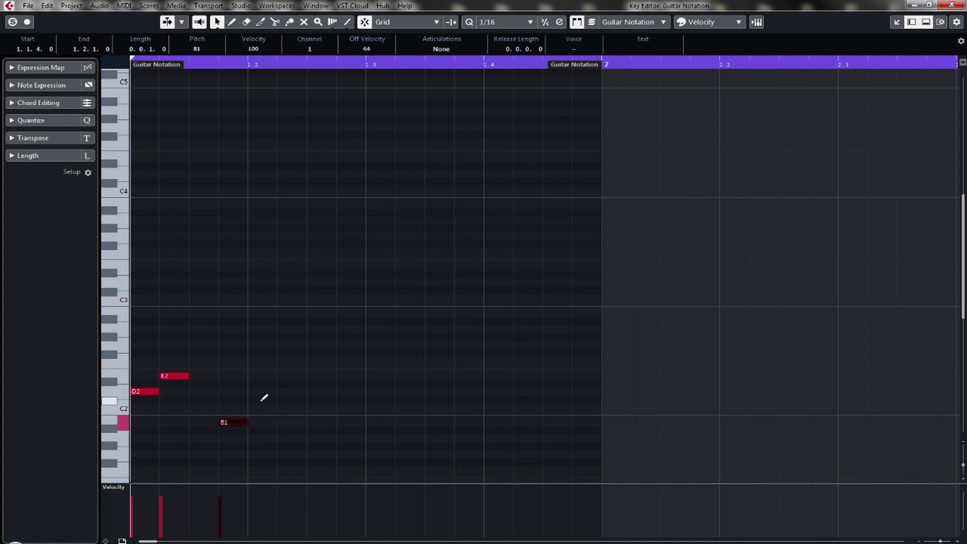
# - Enter sixteenth notes D2, E2 and E1 on the first, second and fourth sixteenths of beat 2
pyautogui.doubleClick(262, 391)
pyautogui.doubleClick(296, 376)
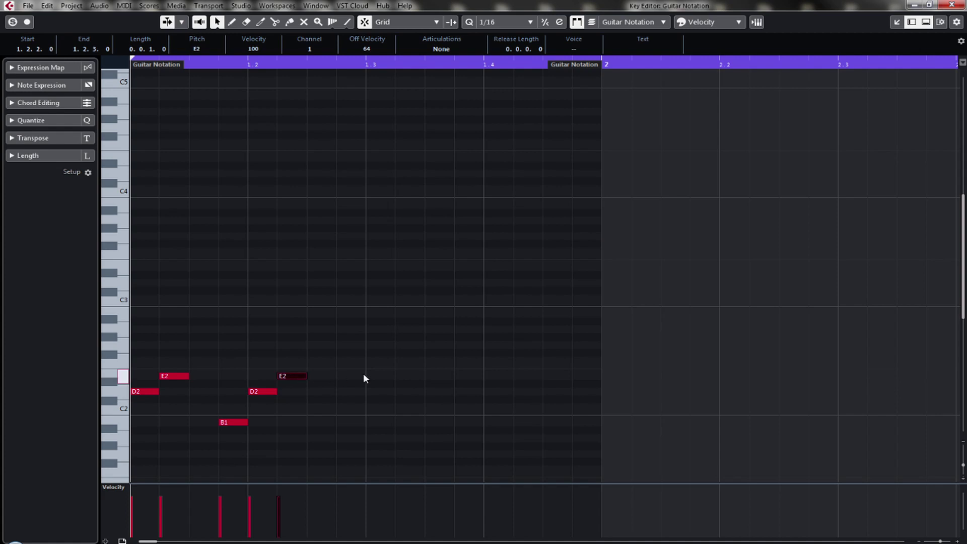
pyautogui.scroll(-3, 411, 424)
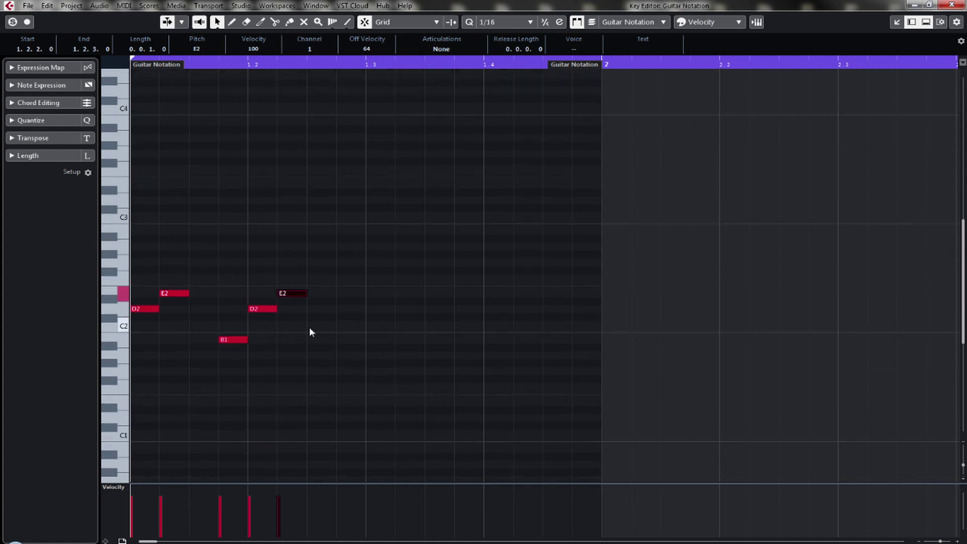
pyautogui.doubleClick(352, 434)
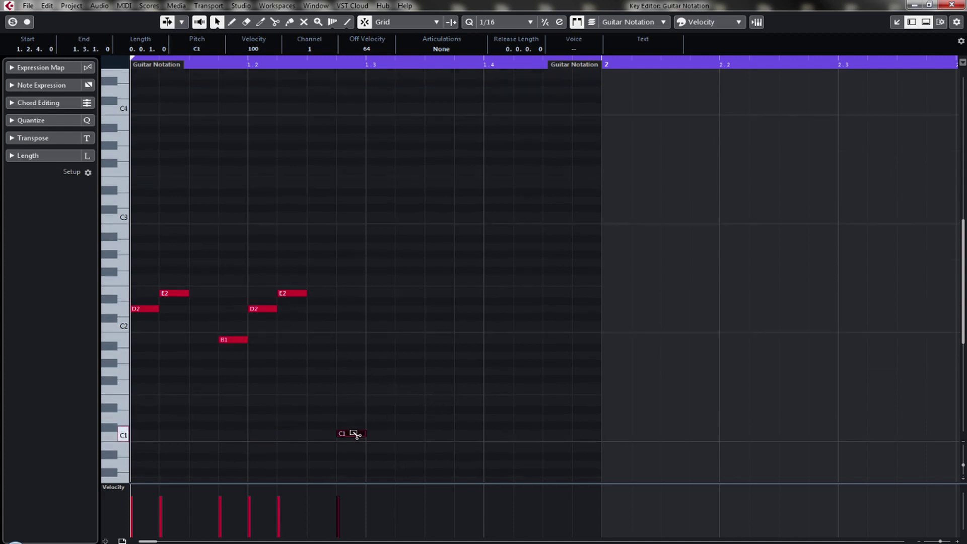
pyautogui.moveTo(357, 437); pyautogui.dragTo(358, 405)
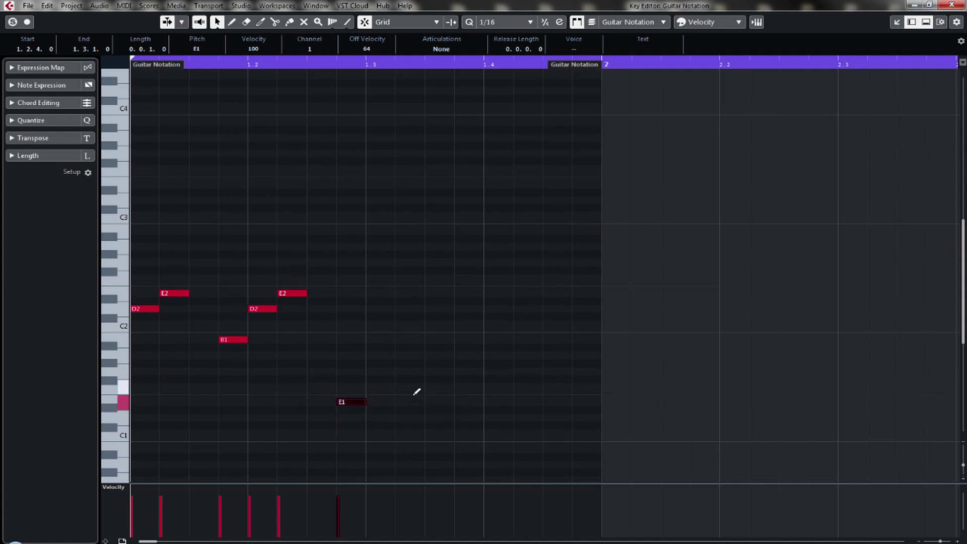
# - Enter sixteenth notes B1 and D2 on the second and third sixteenths of beat 3, and D2, D#2, E2 and E1 across beat 4
pyautogui.doubleClick(410, 339)
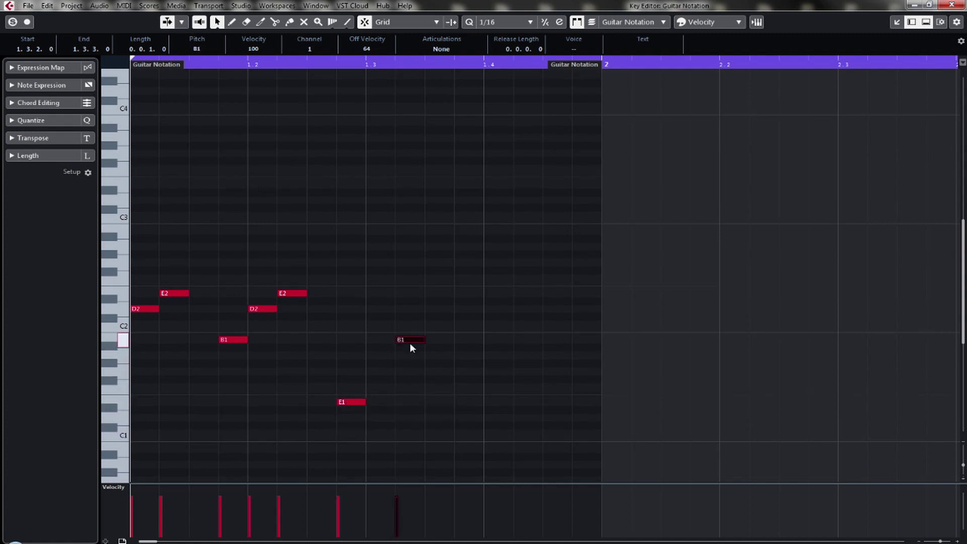
pyautogui.doubleClick(445, 309)
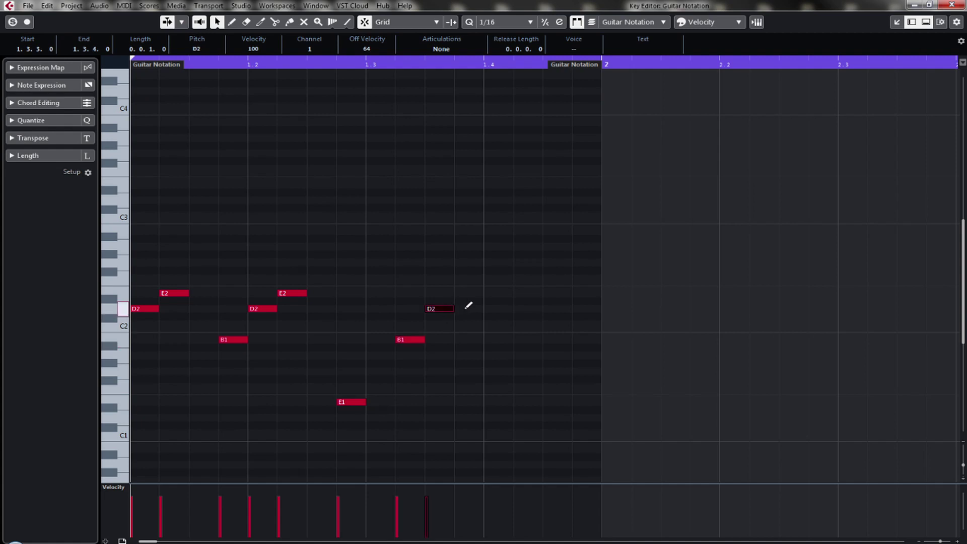
pyautogui.doubleClick(502, 308)
pyautogui.doubleClick(529, 302)
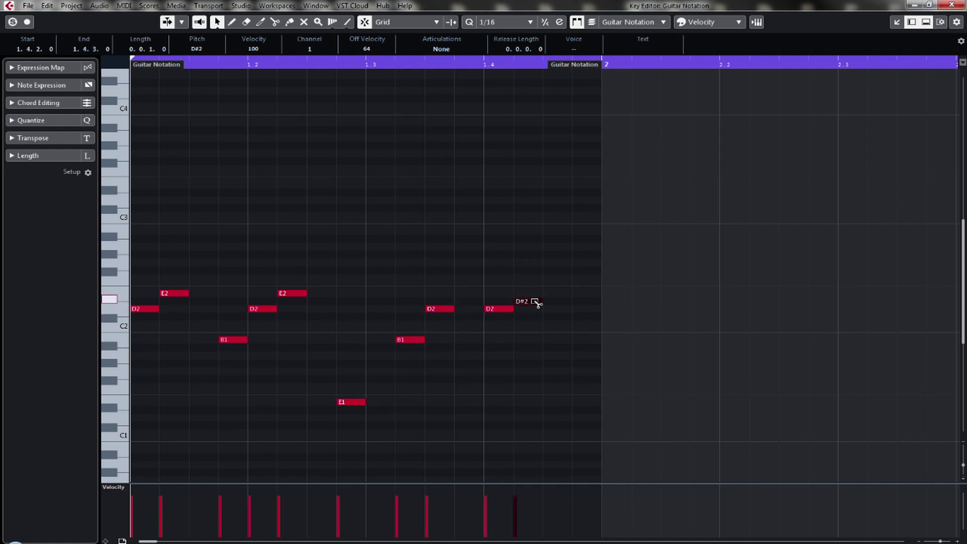
pyautogui.doubleClick(560, 293)
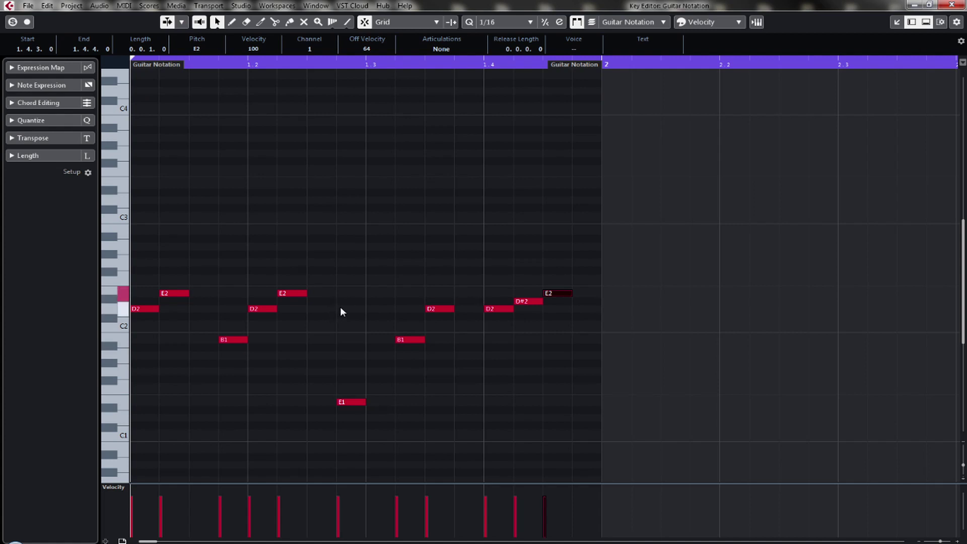
pyautogui.doubleClick(590, 402)
pyautogui.moveTo(715, 191); pyautogui.dragTo(145, 452)
pyautogui.scroll(-3, 319, 410)
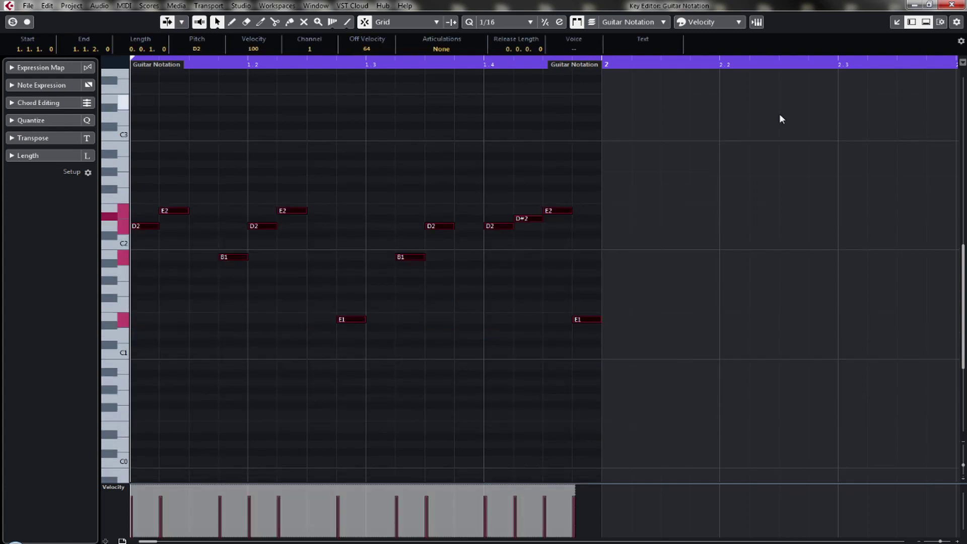
pyautogui.click(951, 5)
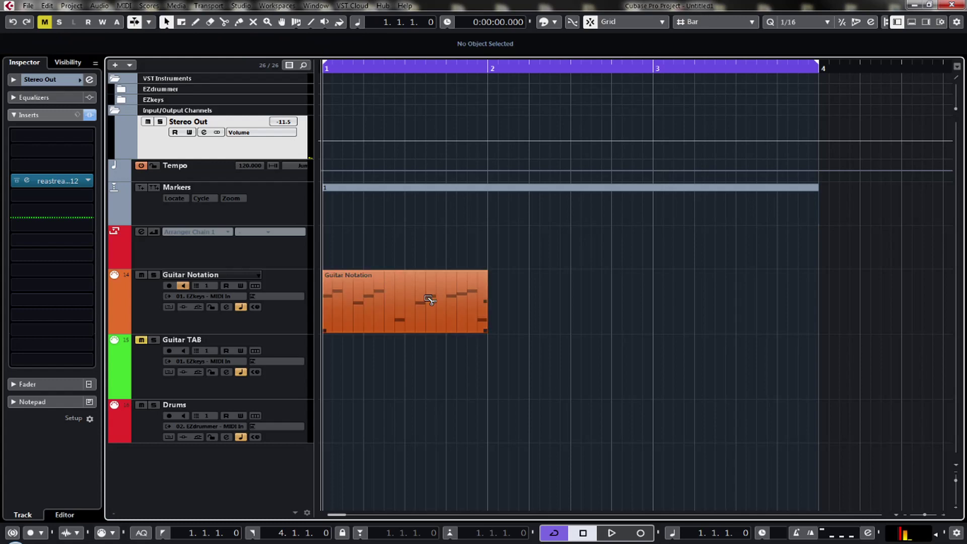
# - Copy the one-bar Guitar Notation part to bar 1 of the Guitar TAB track and select both parts
pyautogui.moveTo(430, 300); pyautogui.dragTo(430, 365)
pyautogui.click(575, 443)
pyautogui.moveTo(574, 443); pyautogui.dragTo(376, 279)
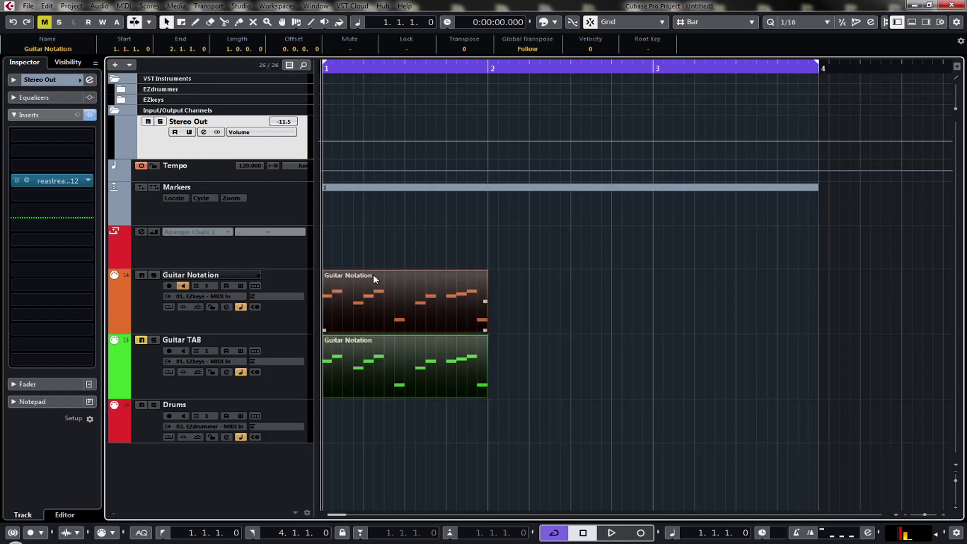
# - Shorten the cycle marker and the cycle range to end at bar 2
pyautogui.moveTo(817, 221); pyautogui.dragTo(482, 220)
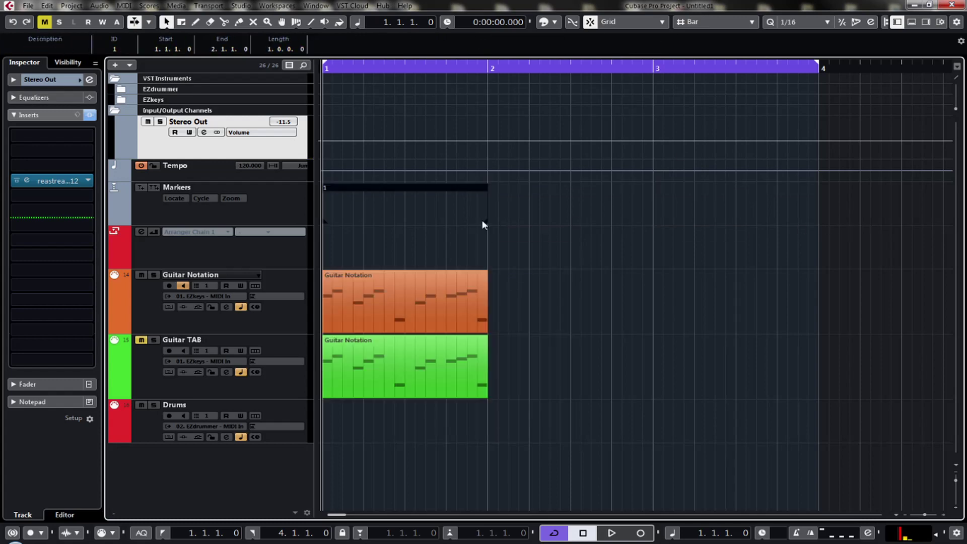
pyautogui.moveTo(812, 68); pyautogui.dragTo(544, 92)
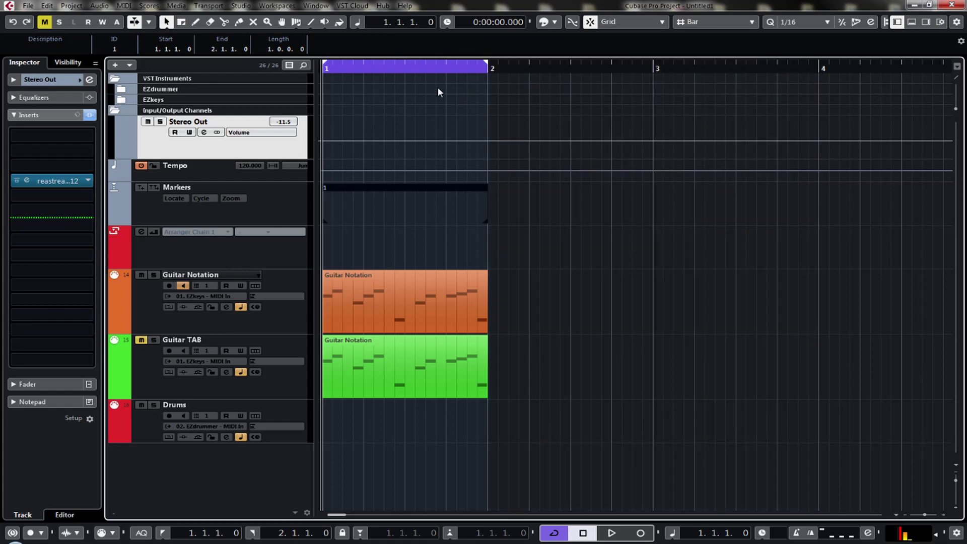
# - View the Guitar Notation and Guitar TAB parts together in the Score Editor, examining the notated rests and fret numbers
pyautogui.moveTo(610, 264)
pyautogui.mouseDown()
pyautogui.moveTo(303, 413)
pyautogui.moveTo(367, 413)
pyautogui.mouseUp()
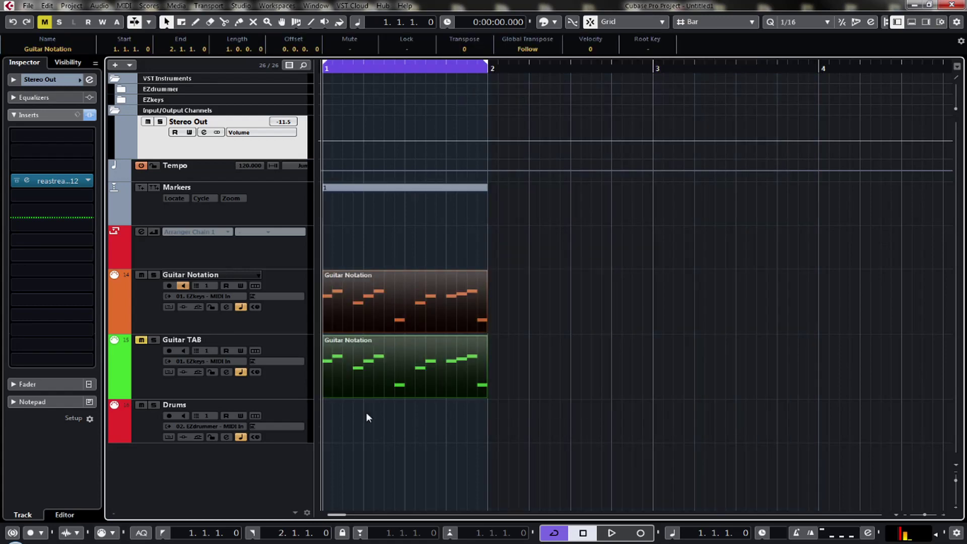
pyautogui.click(628, 311)
pyautogui.moveTo(655, 284); pyautogui.dragTo(328, 405)
pyautogui.hotkey('ctrl', 'r')
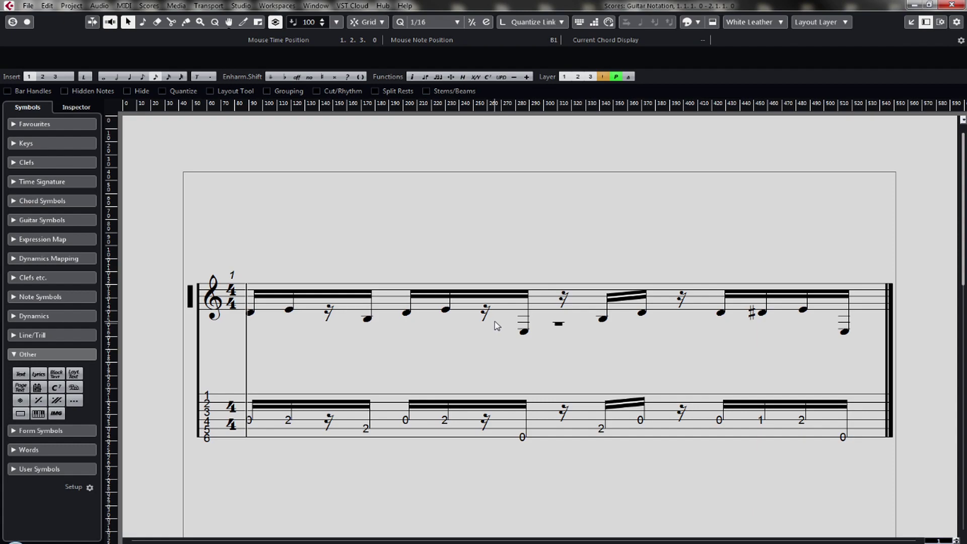
pyautogui.click(952, 4)
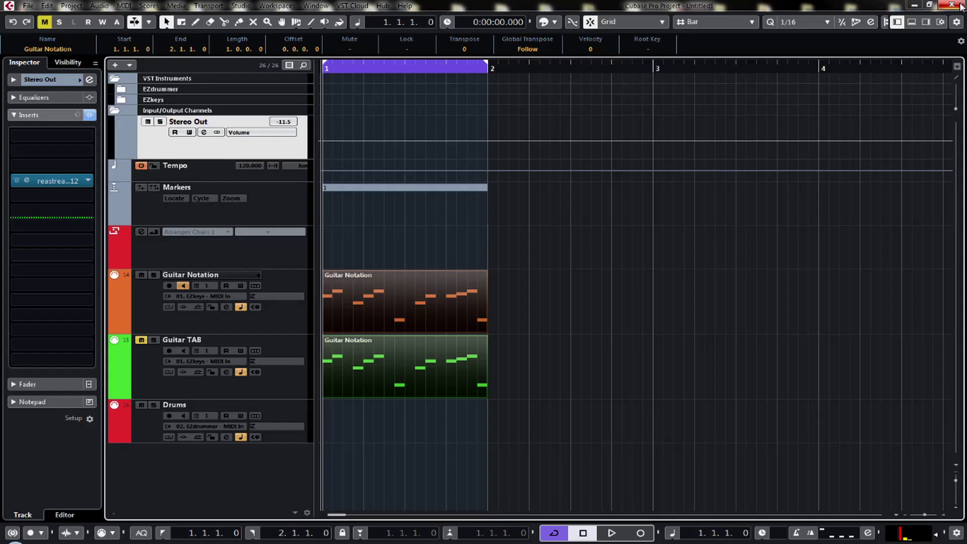
# - Move the Guitar TAB part back onto the Guitar Notation track and open the part at bar 1 in the Key Editor
pyautogui.click(615, 414)
pyautogui.moveTo(411, 374); pyautogui.dragTo(413, 299)
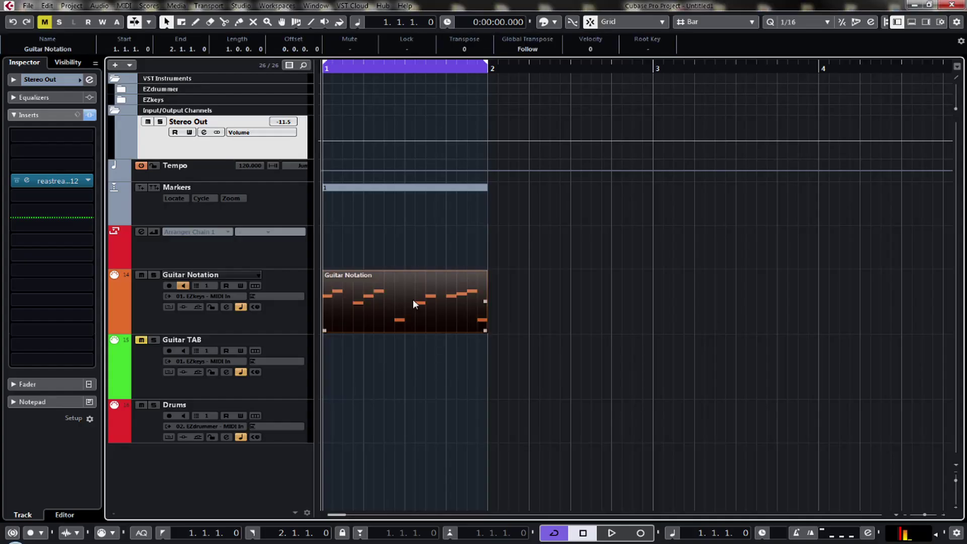
pyautogui.doubleClick(413, 299)
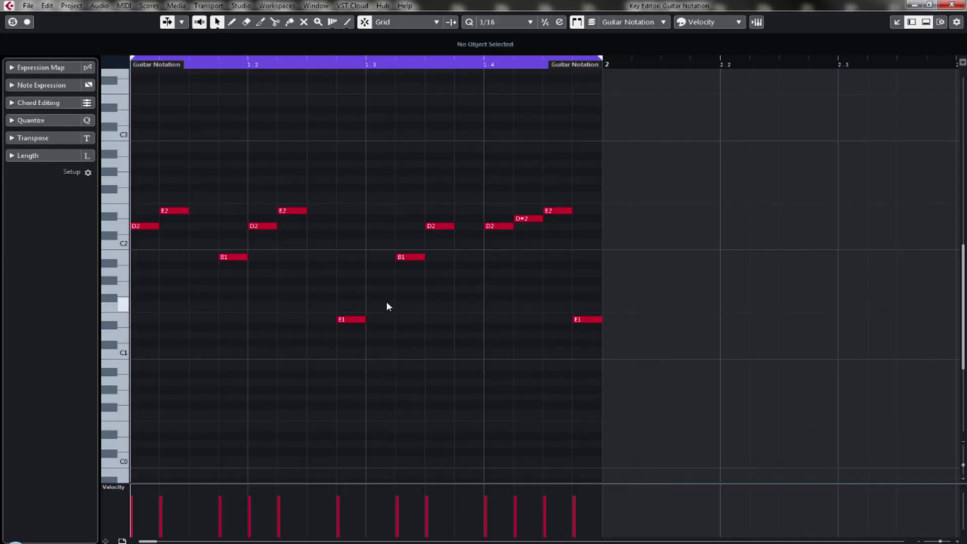
# - Add E2 sixteenths on the third sixteenth of beat 1 and the first of beat 3, with velocities of about 27 and 35
pyautogui.click(207, 211)
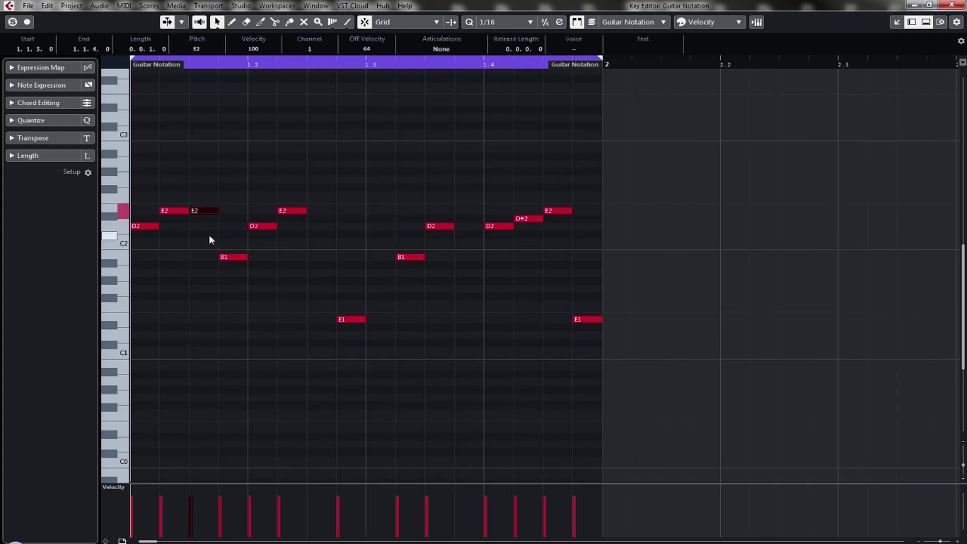
pyautogui.click(225, 388)
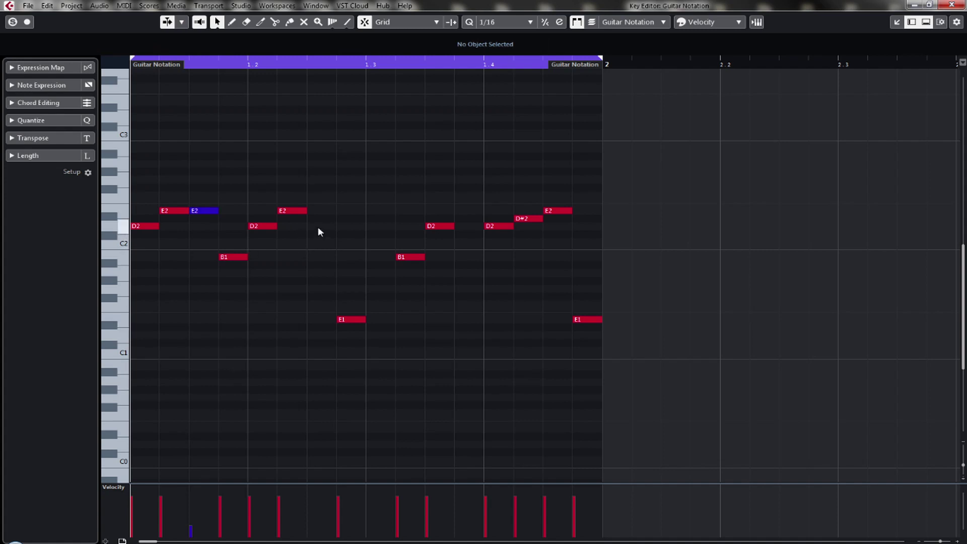
pyautogui.click(385, 211)
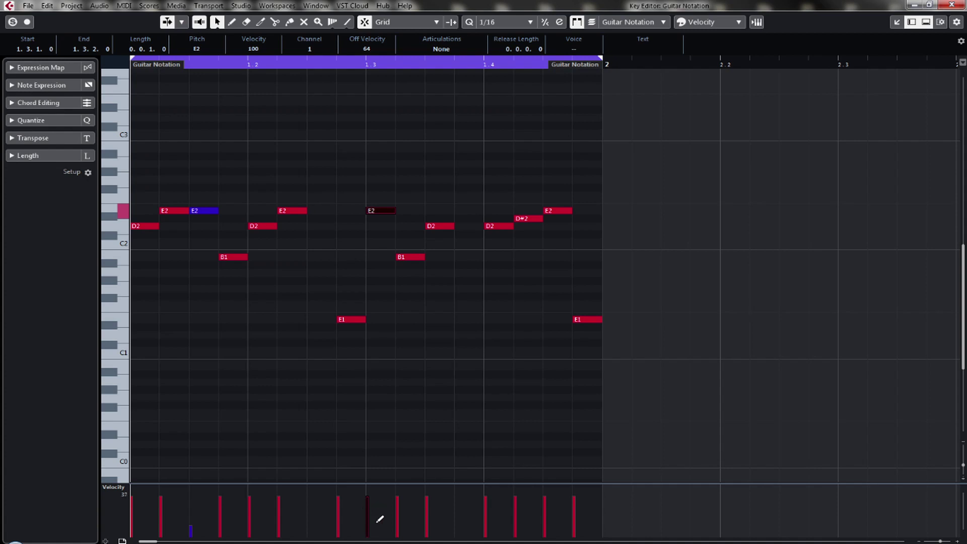
pyautogui.moveTo(378, 522); pyautogui.dragTo(368, 523)
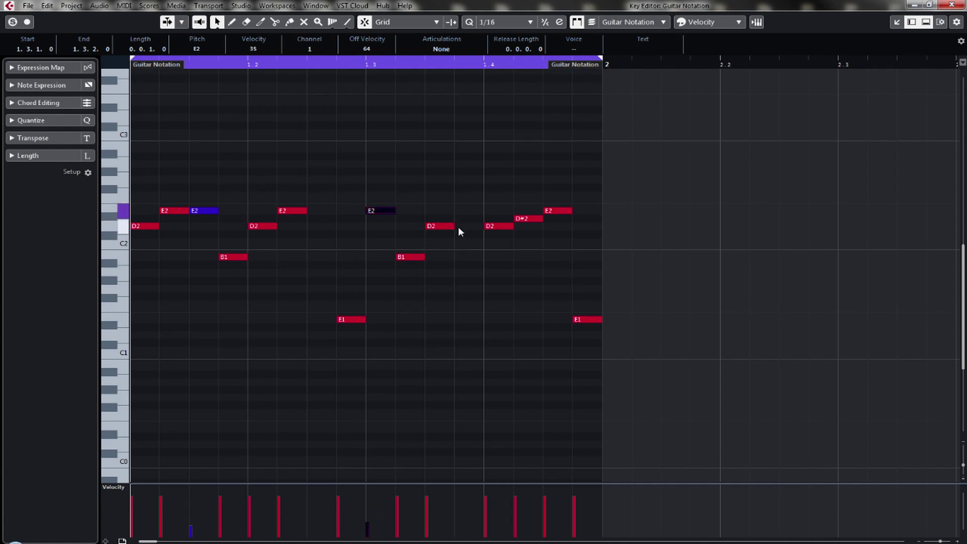
# - Add low-velocity E2 sixteenths on the fourth sixteenth of beat 3 and the third of beat 2, and return to the project
pyautogui.click(473, 211)
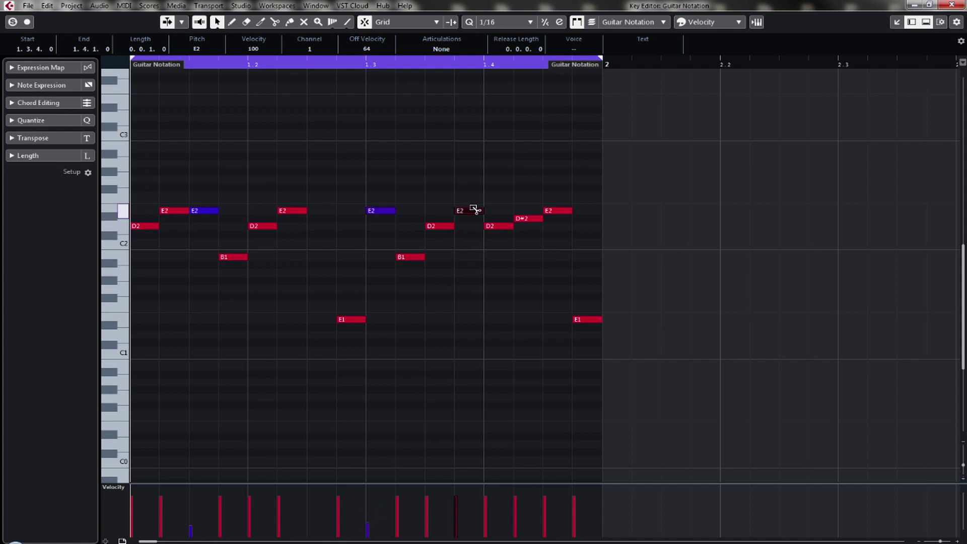
pyautogui.moveTo(456, 514); pyautogui.dragTo(468, 520)
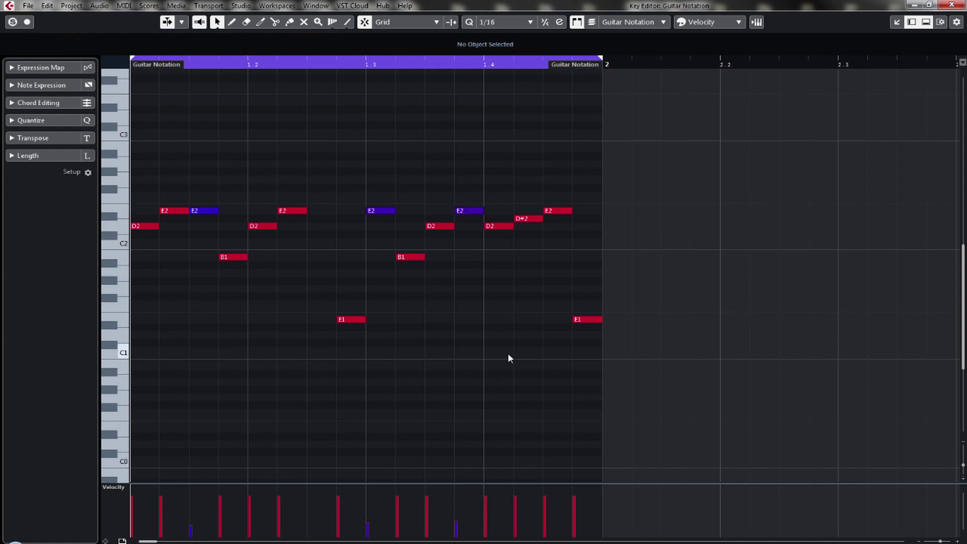
pyautogui.hotkey('ctrl', 'shift', 'a')
pyautogui.click(320, 212)
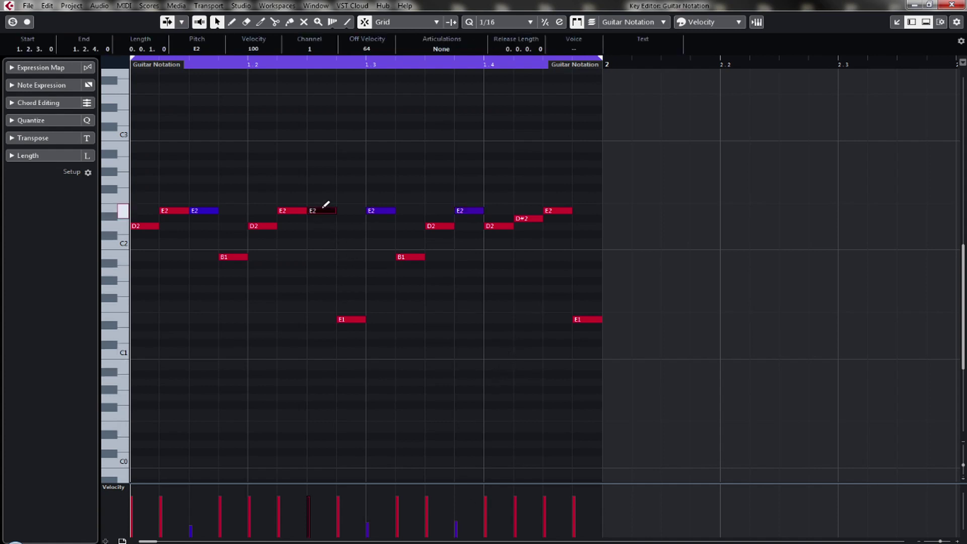
pyautogui.moveTo(313, 510); pyautogui.dragTo(314, 520)
pyautogui.hotkey('ctrl', 'shift', 'a')
pyautogui.click(953, 5)
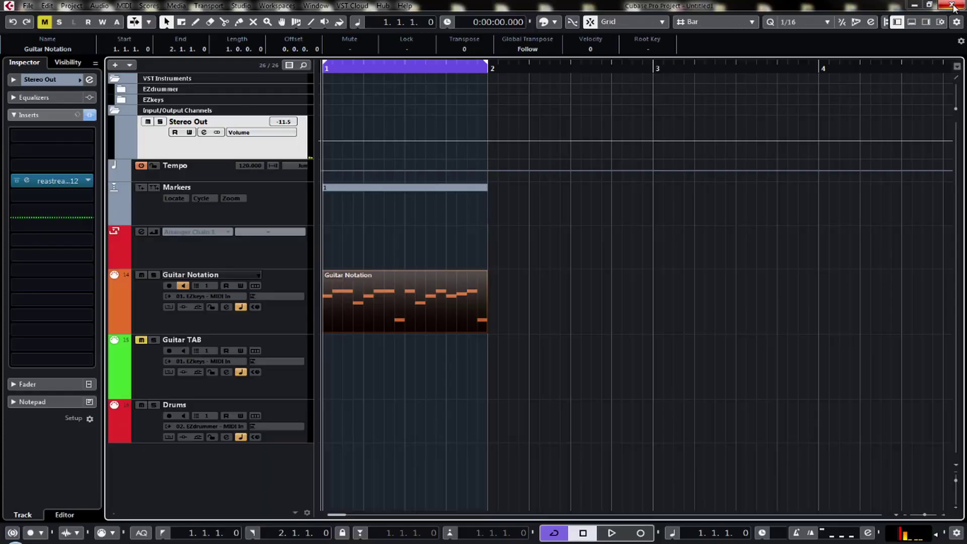
# - Copy the completed Guitar Notation part to the Guitar TAB track and open both parts in the Score Editor
pyautogui.moveTo(403, 302); pyautogui.dragTo(403, 367)
pyautogui.click(582, 453)
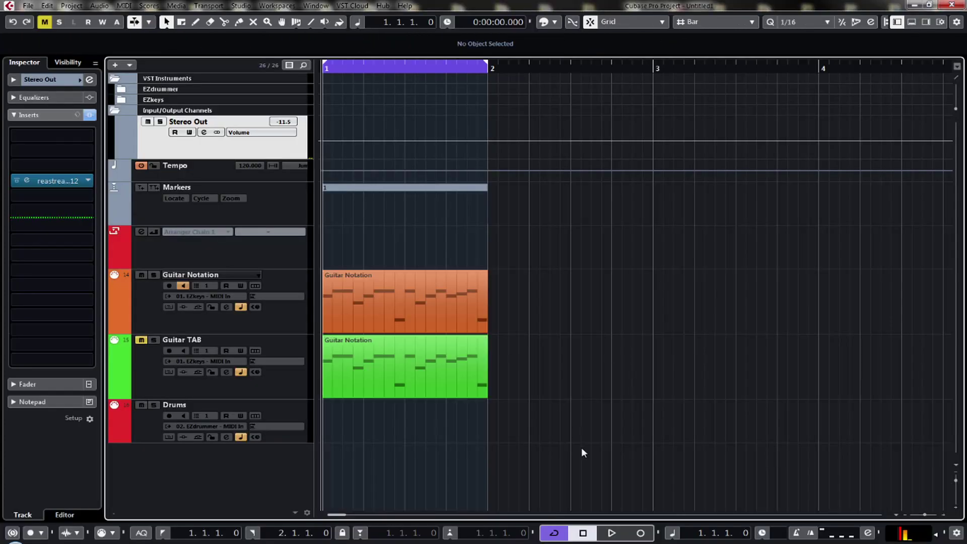
pyautogui.moveTo(562, 450); pyautogui.dragTo(400, 303)
pyautogui.hotkey('ctrl', 'r')
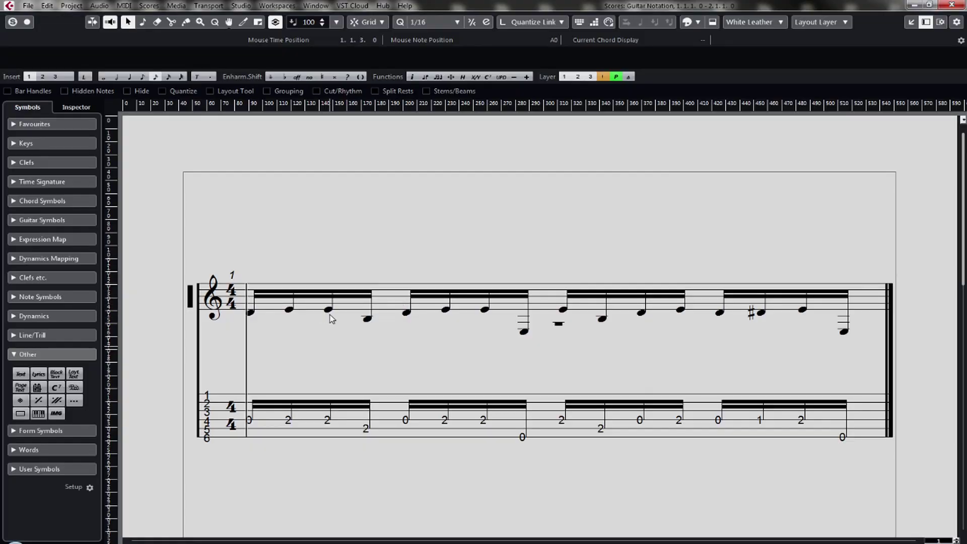
# - Move all tablature notes except the fourth note of beat 1 and the two low E1 notes to the previous string
pyautogui.click(328, 422)
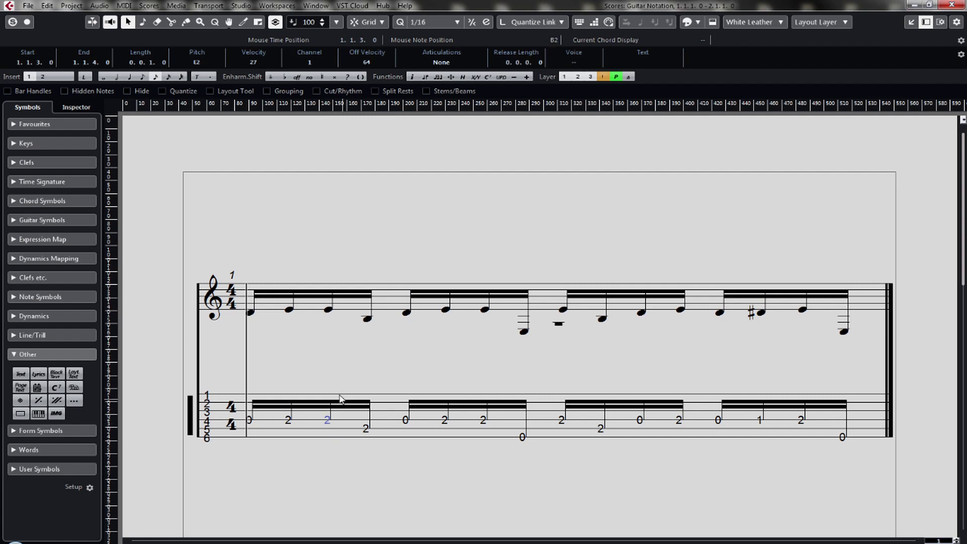
pyautogui.click(259, 383)
pyautogui.moveTo(249, 359); pyautogui.dragTo(813, 427)
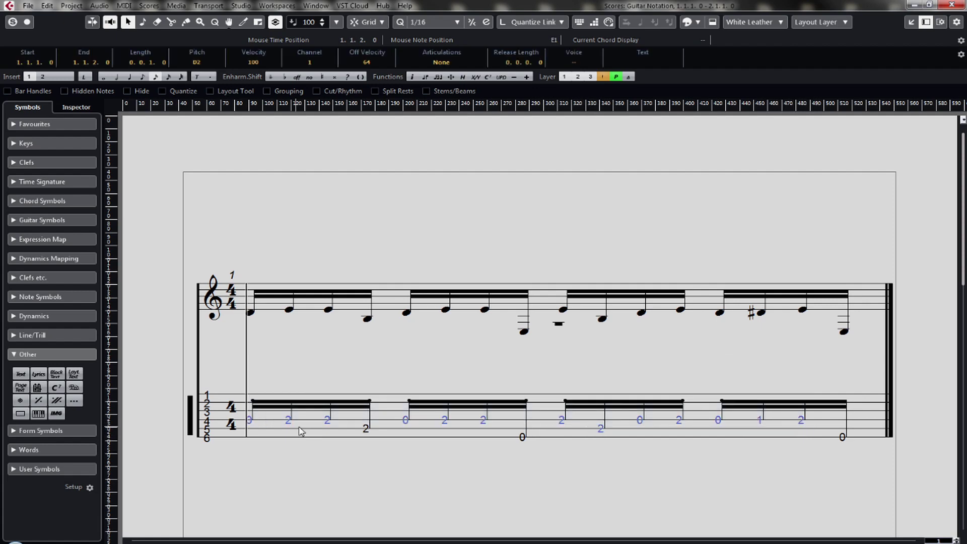
pyautogui.rightClick(250, 426)
pyautogui.moveTo(317, 287)
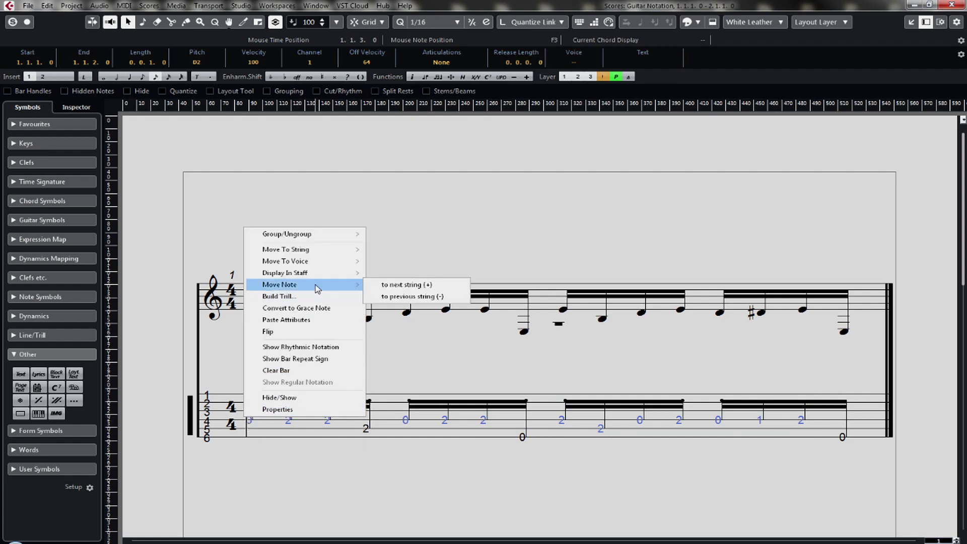
pyautogui.click(416, 296)
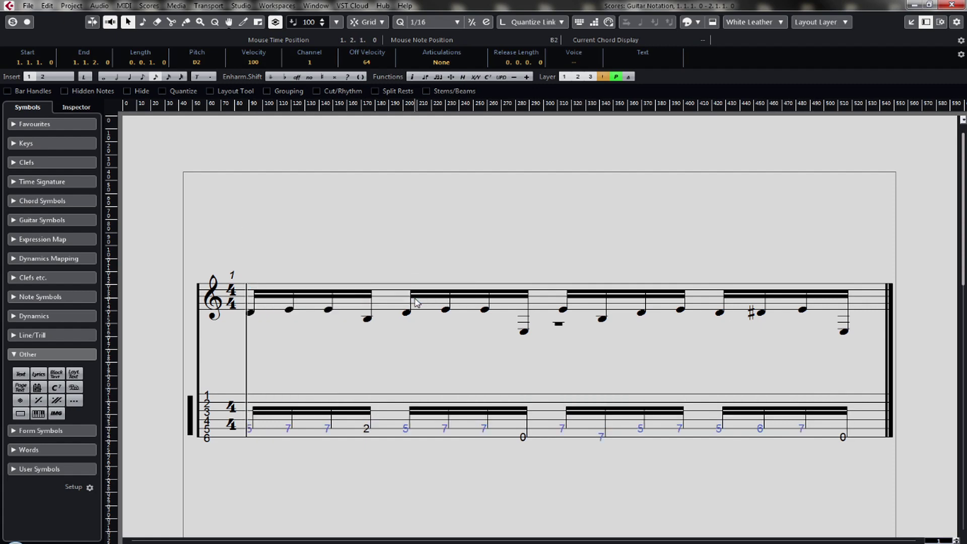
# - Move the fourth tablature note of beat 1 to string 6
pyautogui.click(393, 461)
pyautogui.click(366, 429)
pyautogui.rightClick(367, 429)
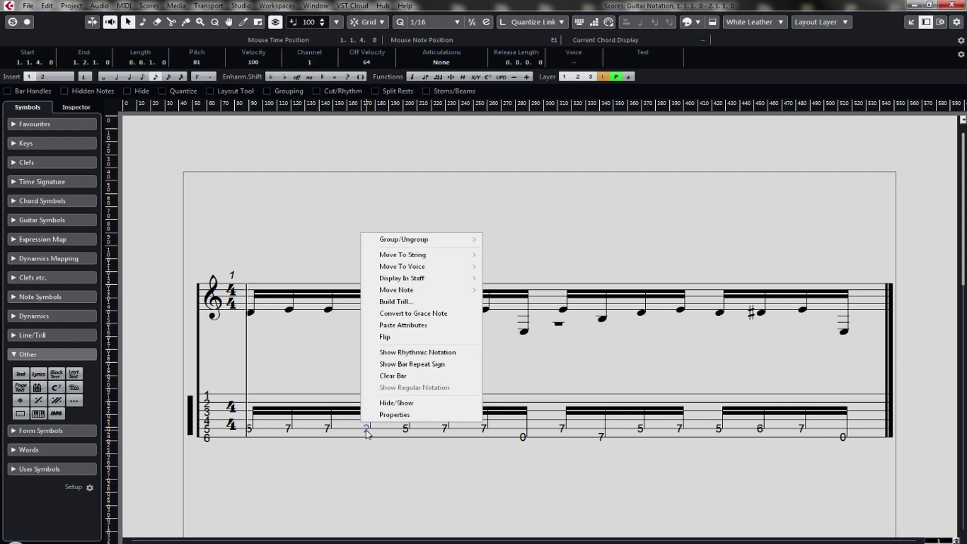
pyautogui.moveTo(448, 276)
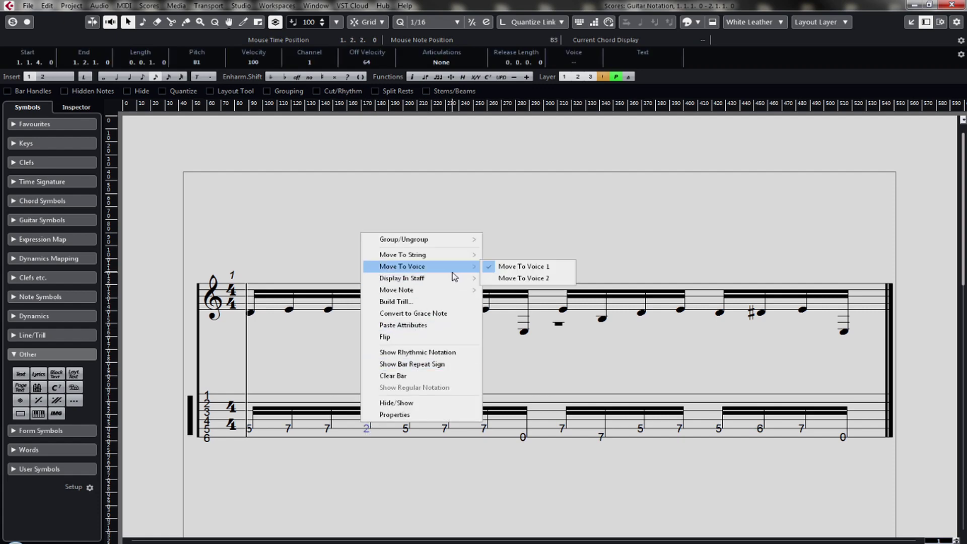
pyautogui.moveTo(455, 255)
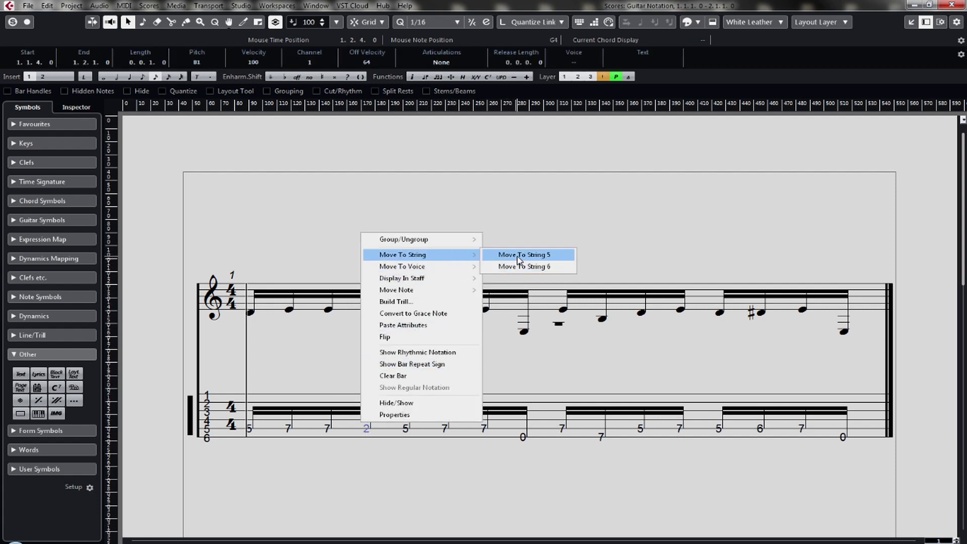
pyautogui.click(517, 267)
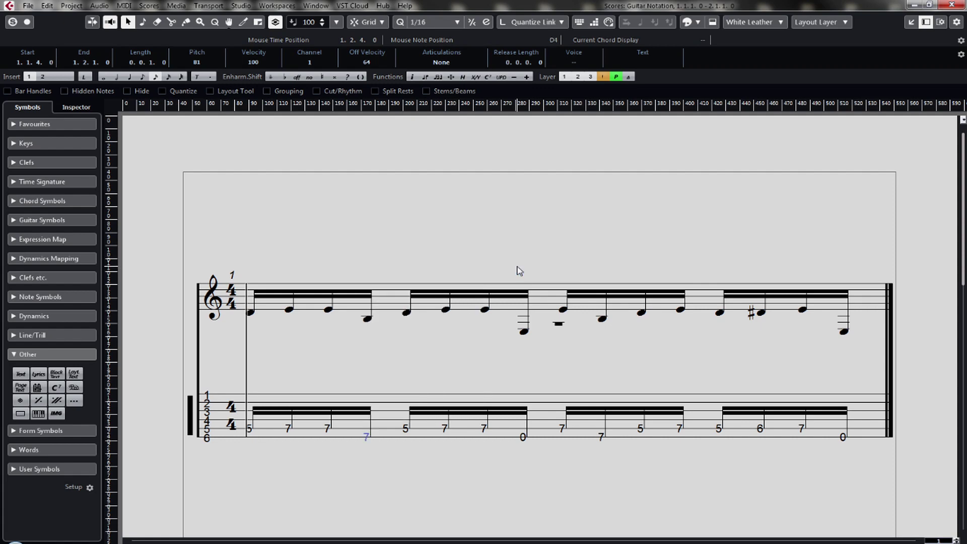
# - Deselect the notes and play back the bar to check the example
pyautogui.click(398, 484)
pyautogui.press('space')
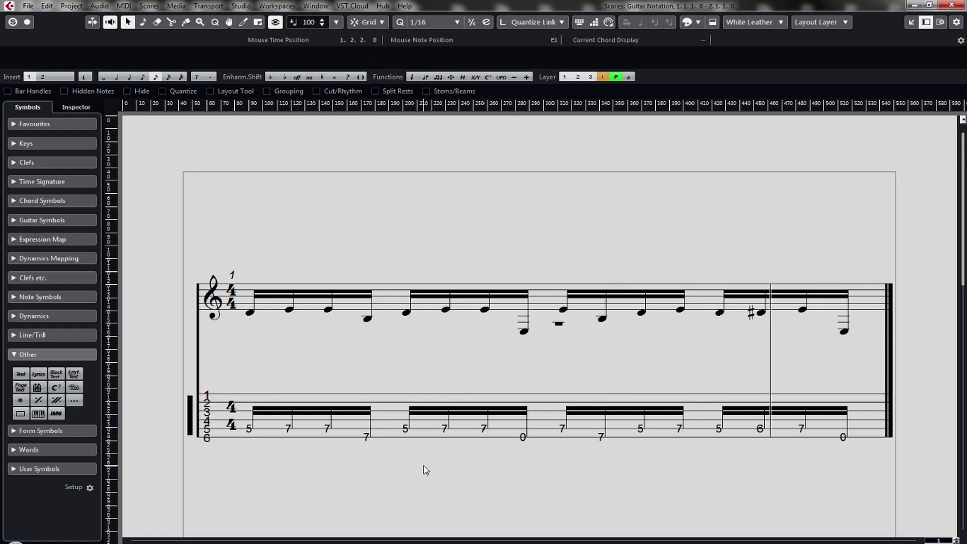
pyautogui.press('space')
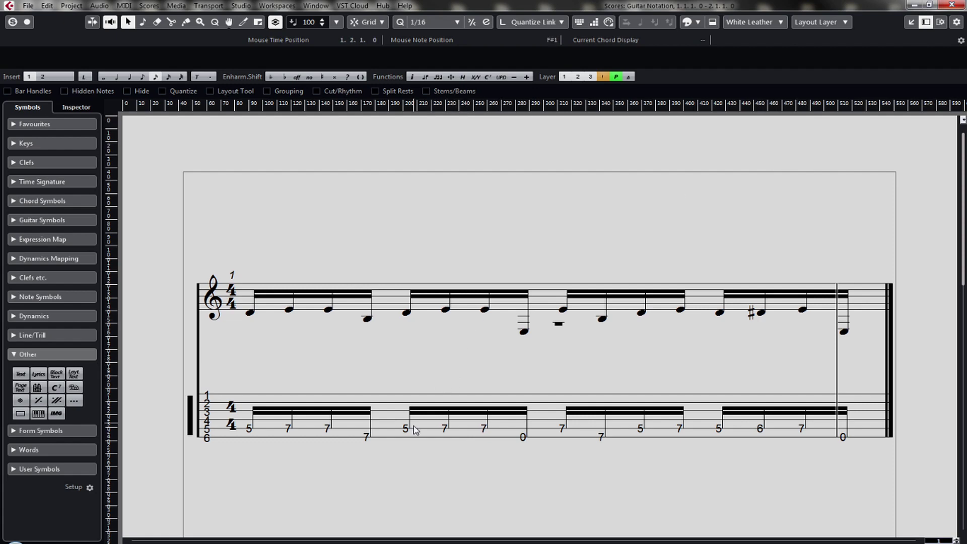
# - Give the third tablature note of beat 1 an X note head through its note properties
pyautogui.click(329, 429)
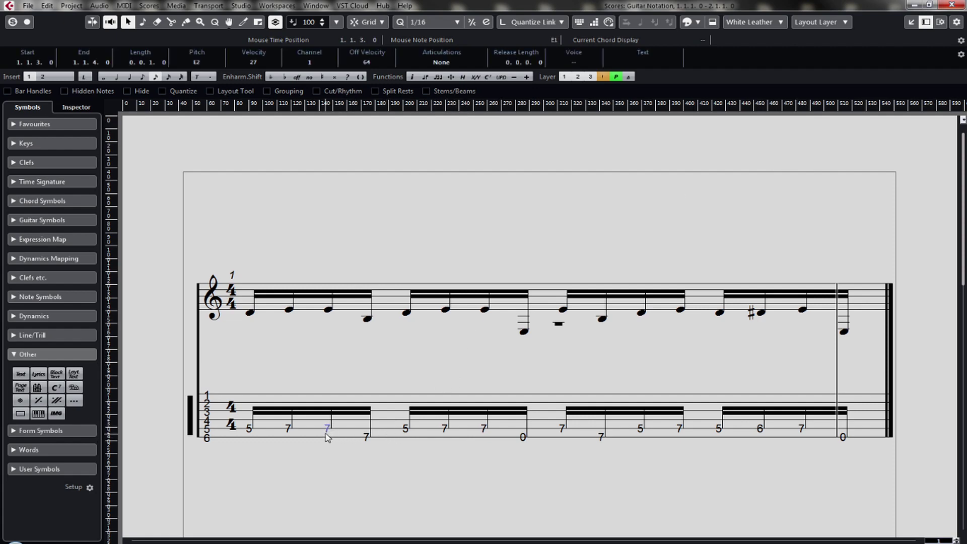
pyautogui.rightClick(329, 429)
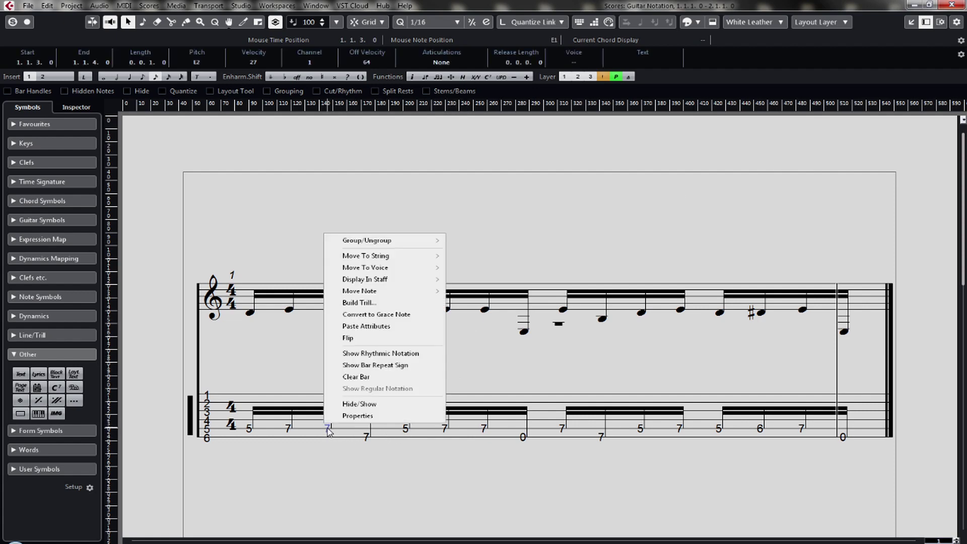
pyautogui.click(344, 418)
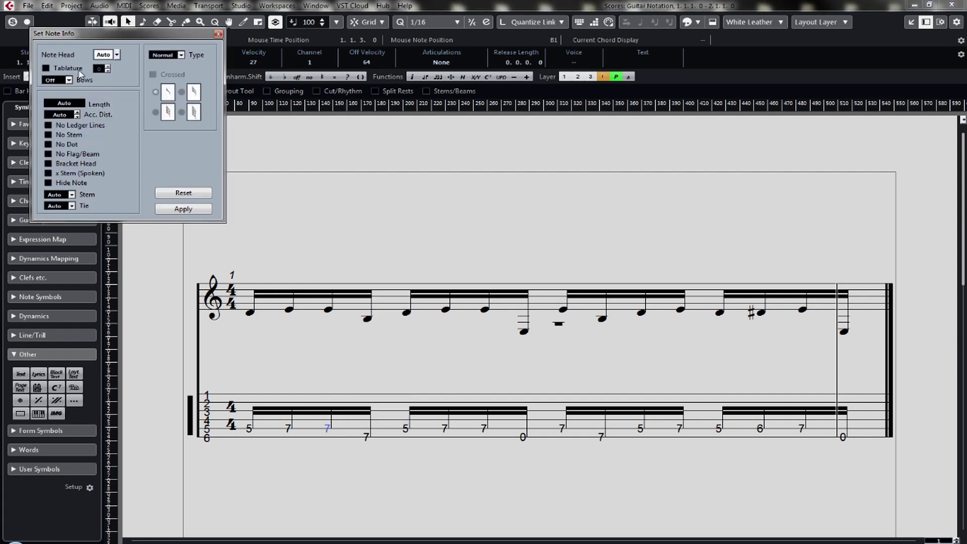
pyautogui.click(117, 54)
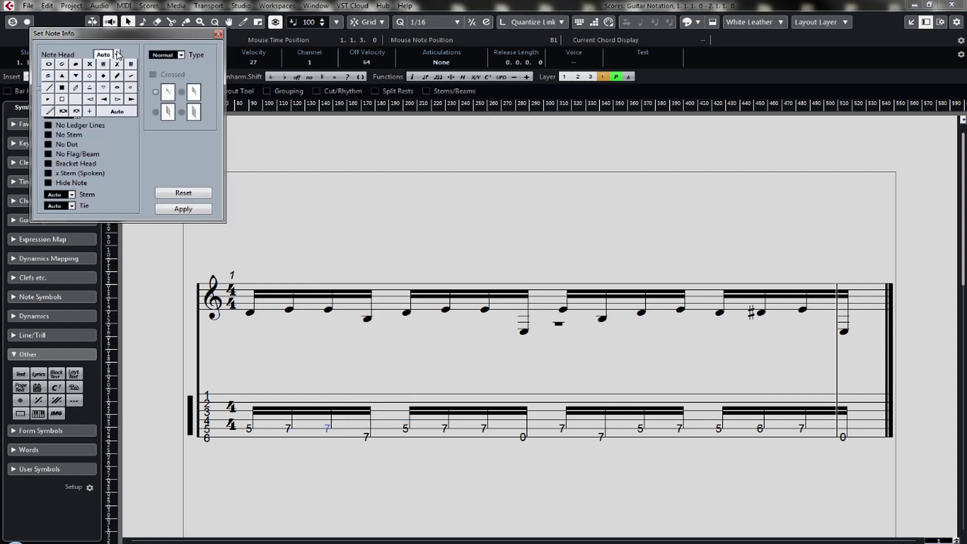
pyautogui.click(91, 65)
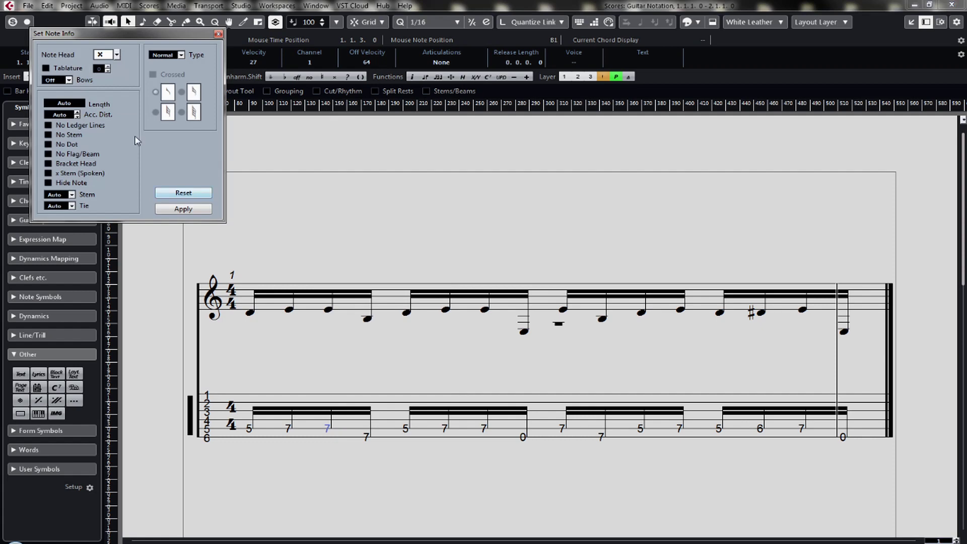
pyautogui.click(186, 211)
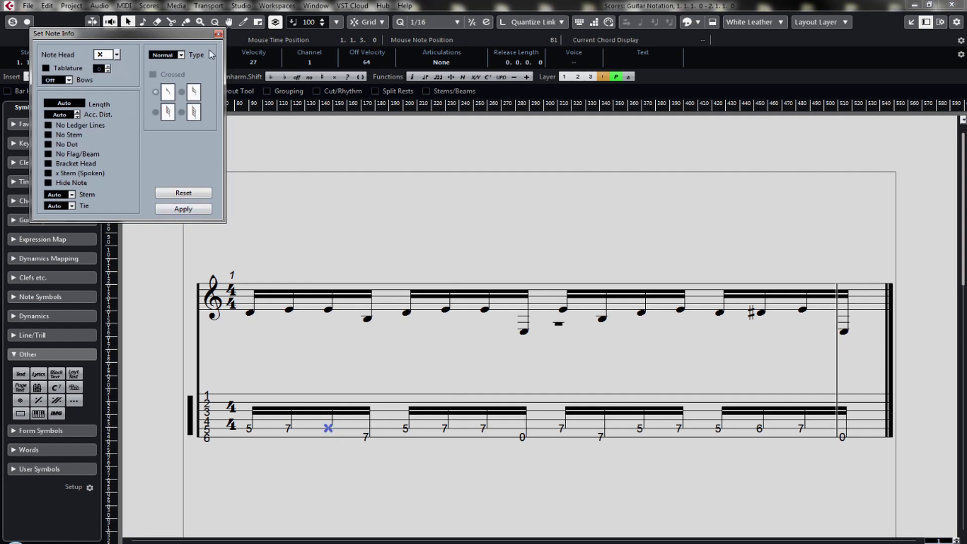
pyautogui.click(218, 34)
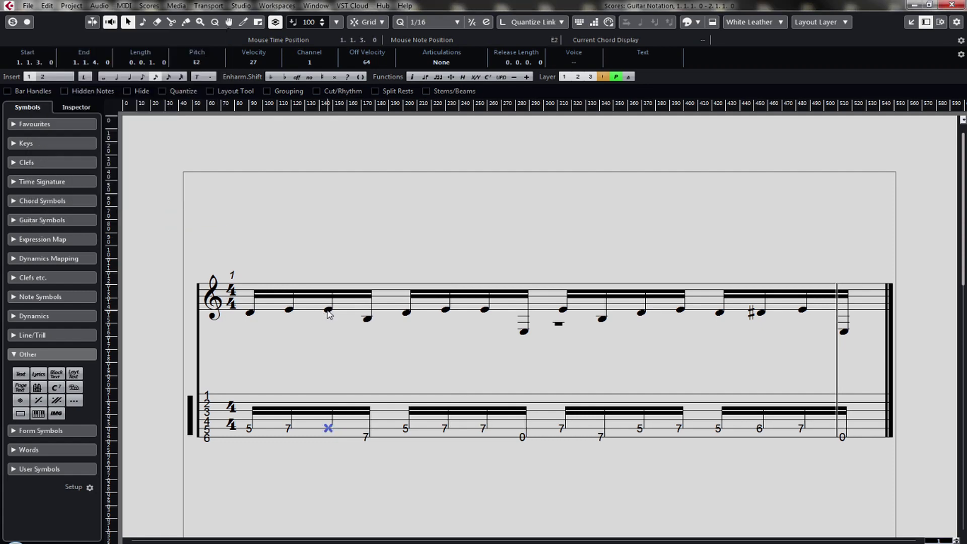
# - Apply the same X note head to the matching third note of beat 1 in the notation staff
pyautogui.click(328, 311)
pyautogui.rightClick(329, 312)
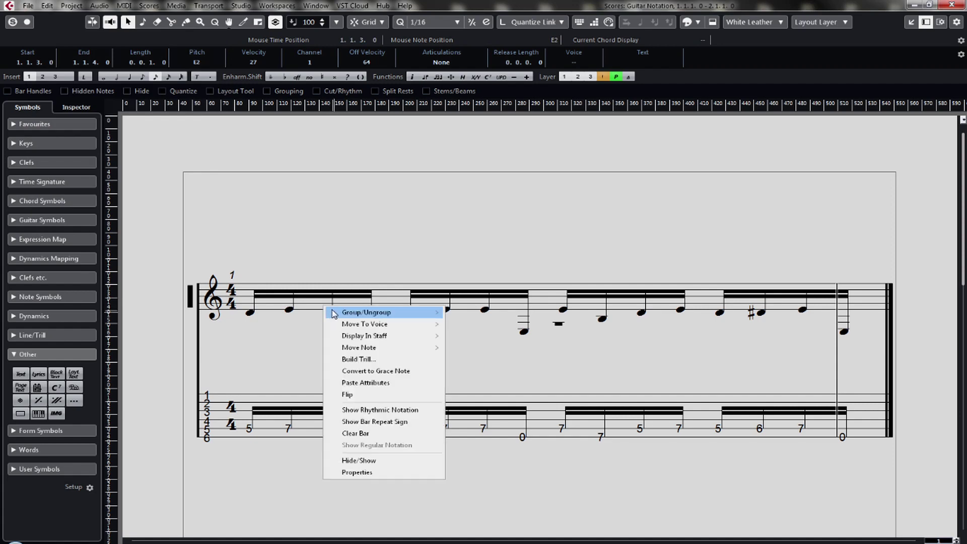
pyautogui.click(373, 475)
pyautogui.click(115, 55)
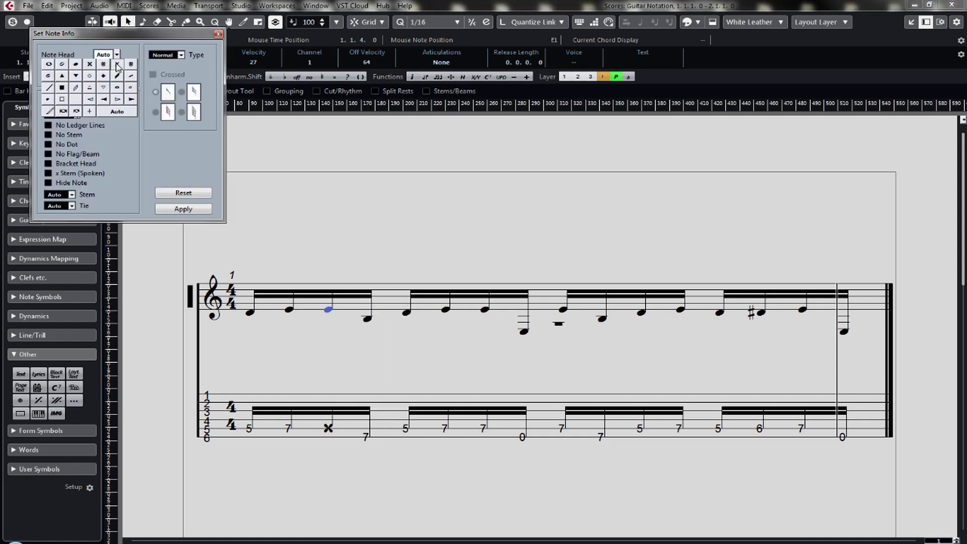
pyautogui.click(92, 69)
pyautogui.click(188, 209)
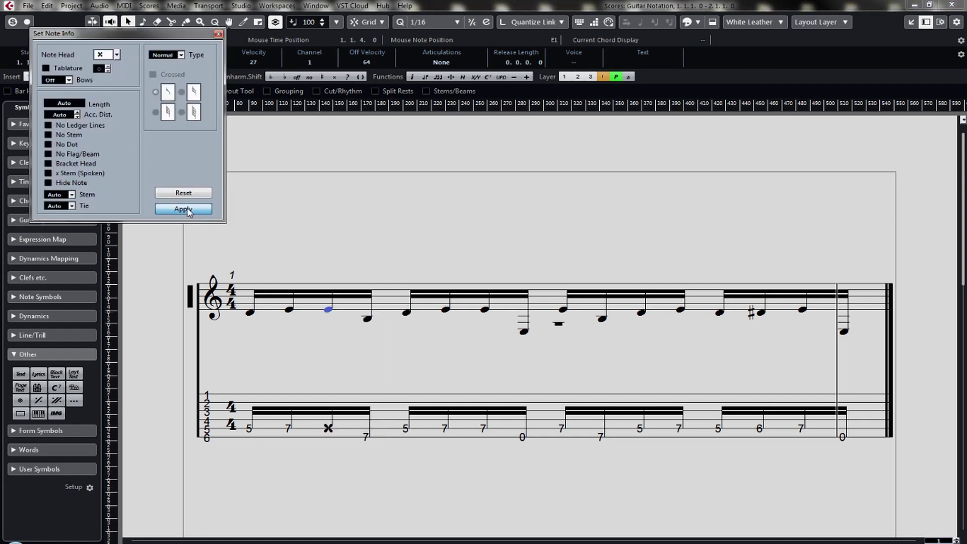
pyautogui.click(217, 35)
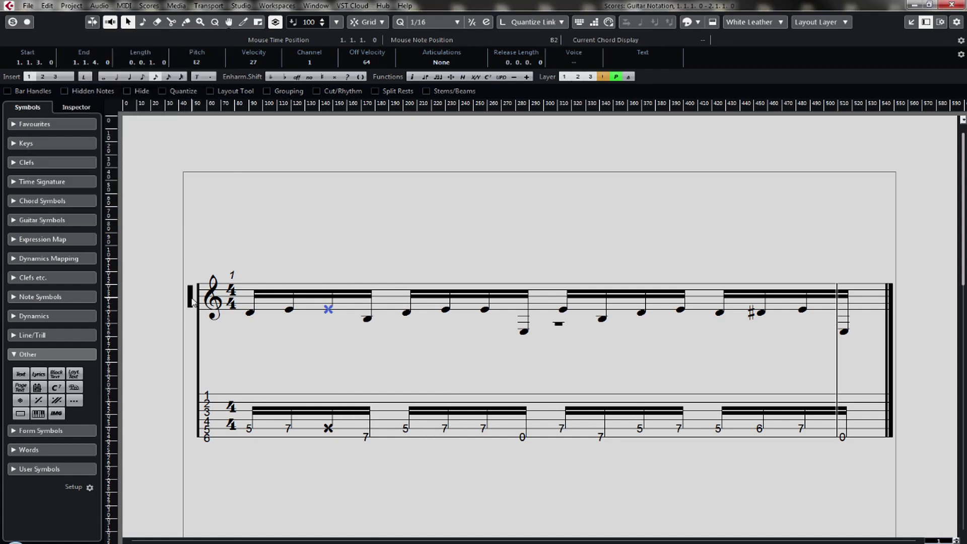
# - Move both staves up the page and bring the tablature staff closer to the notation staff
pyautogui.moveTo(191, 305); pyautogui.dragTo(195, 275)
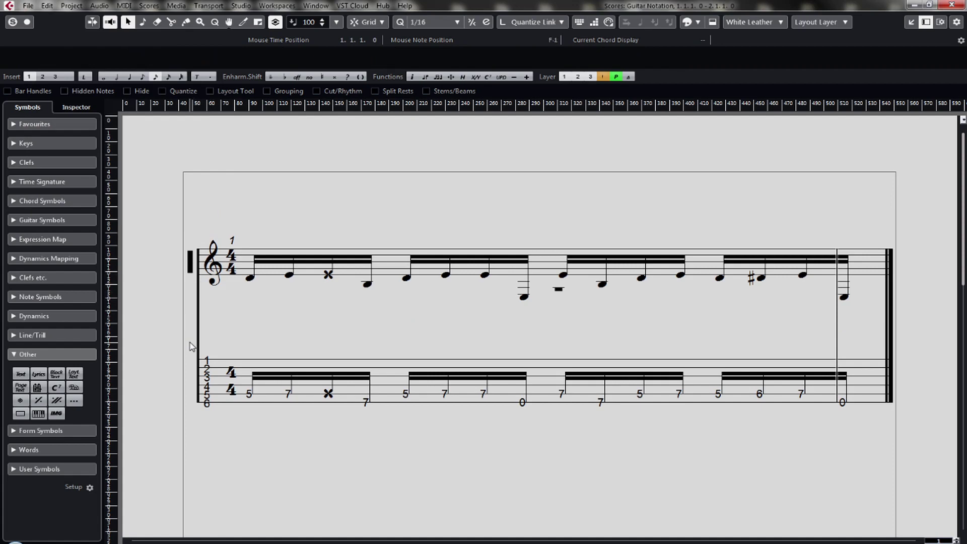
pyautogui.moveTo(194, 384); pyautogui.dragTo(195, 345)
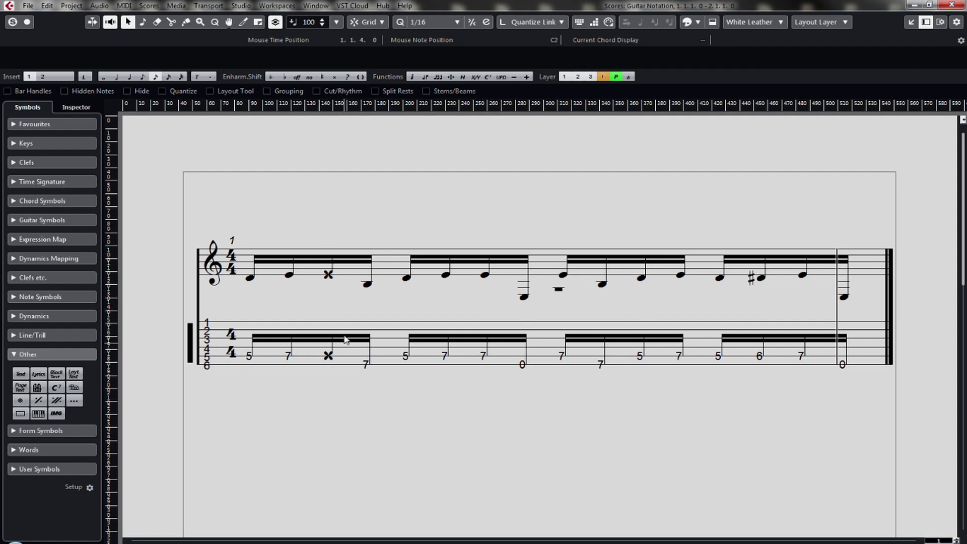
# - Check the velocities of the third note of beat 2 and the first two notes of beat 3, and play back the passage
pyautogui.click(483, 356)
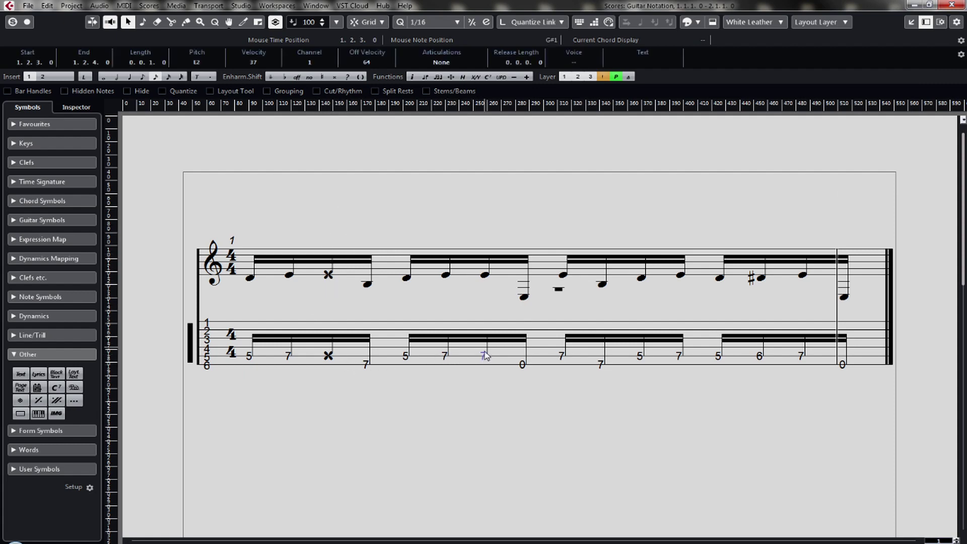
pyautogui.click(486, 276)
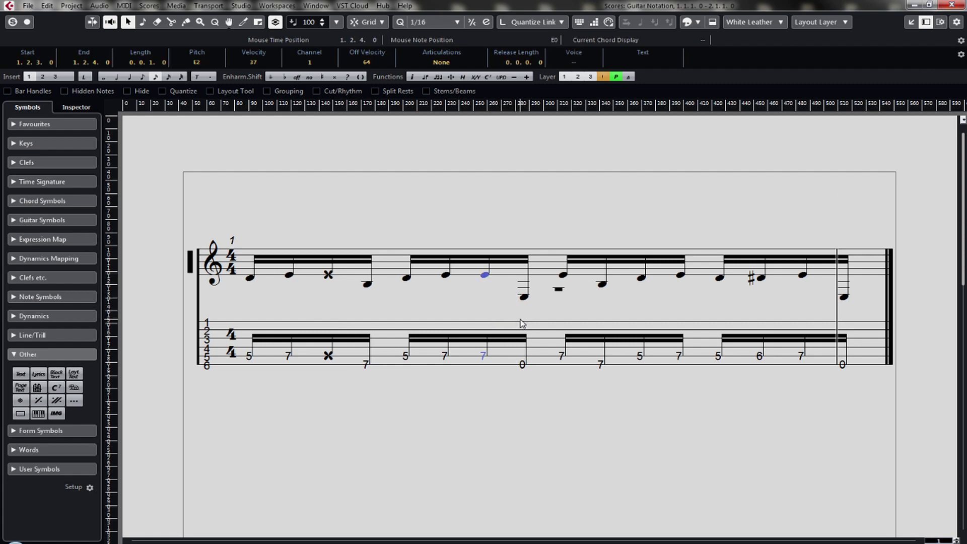
pyautogui.click(565, 359)
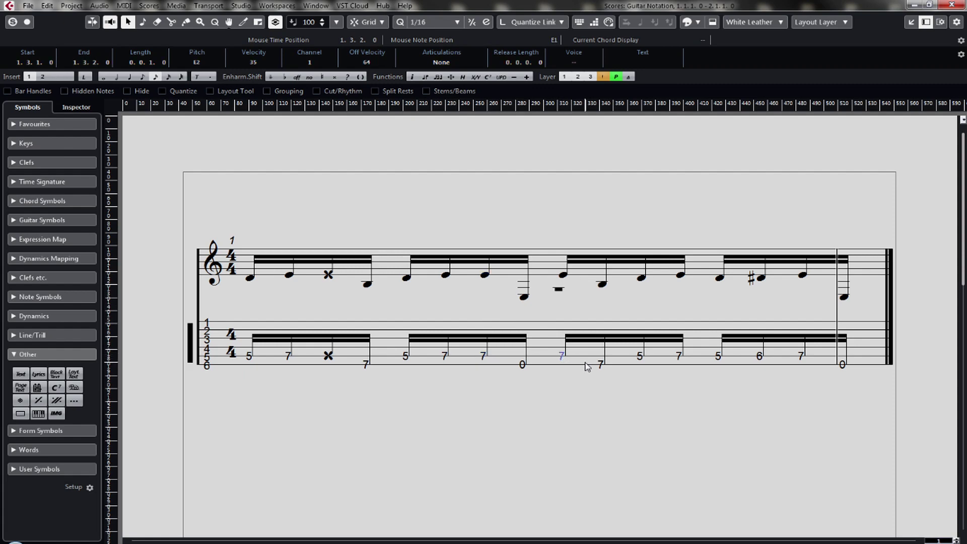
pyautogui.click(601, 364)
pyautogui.press('space')
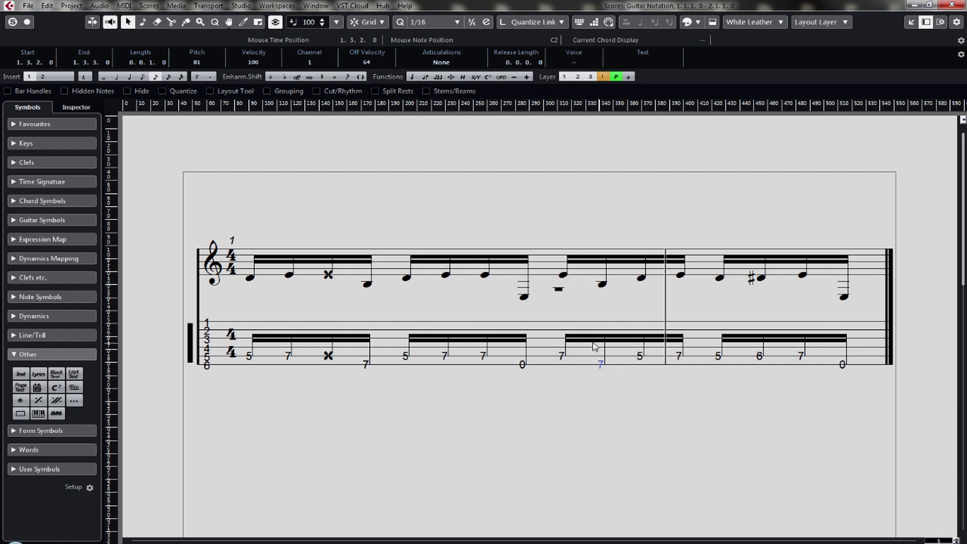
# - Give the first note of beat 3 an X note head in both staves and place its tablature X on string 5
pyautogui.press('Up')
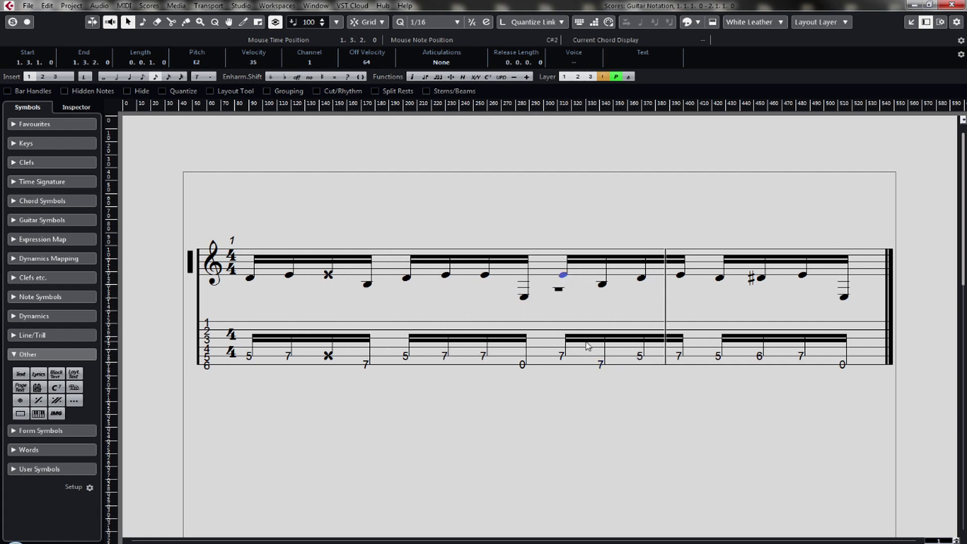
pyautogui.click(563, 356)
pyautogui.rightClick(565, 356)
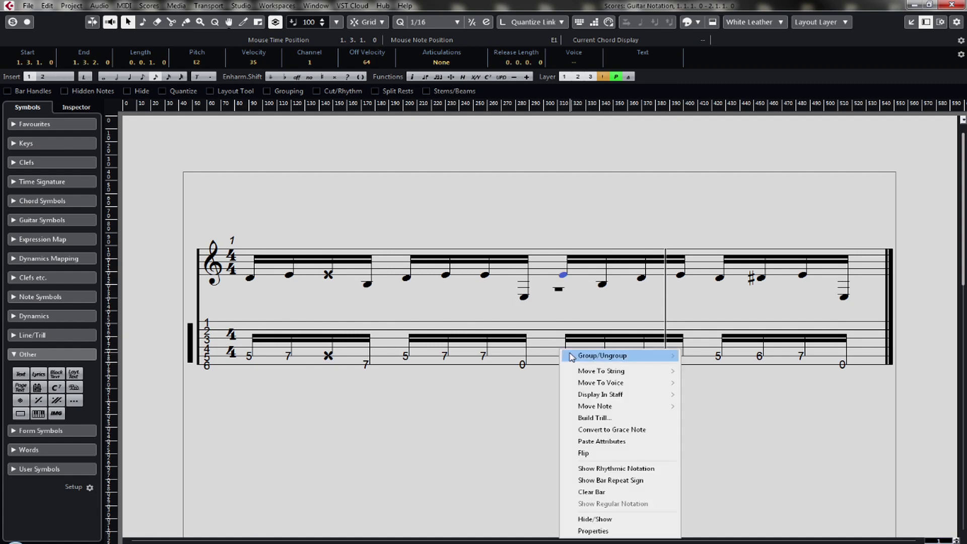
pyautogui.click(588, 536)
pyautogui.click(117, 54)
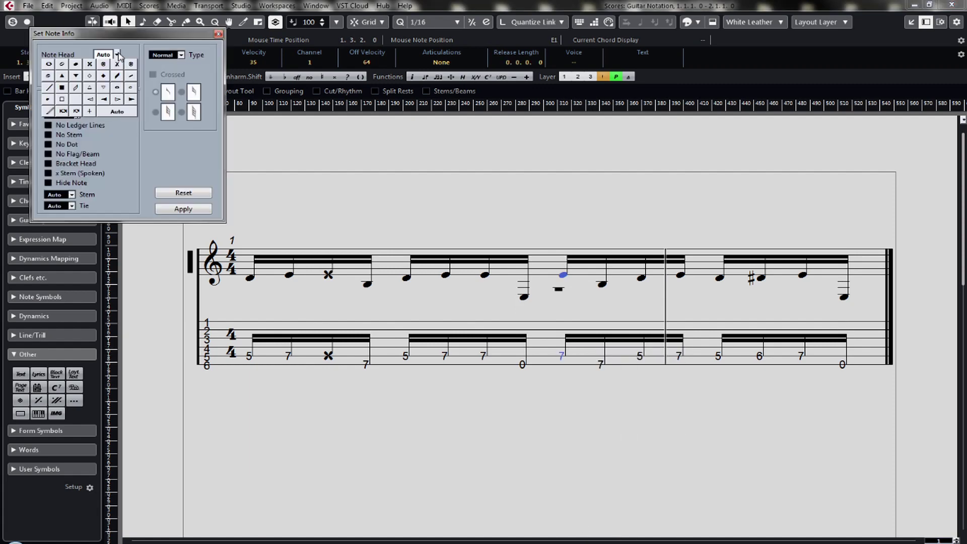
pyautogui.click(93, 70)
pyautogui.click(191, 211)
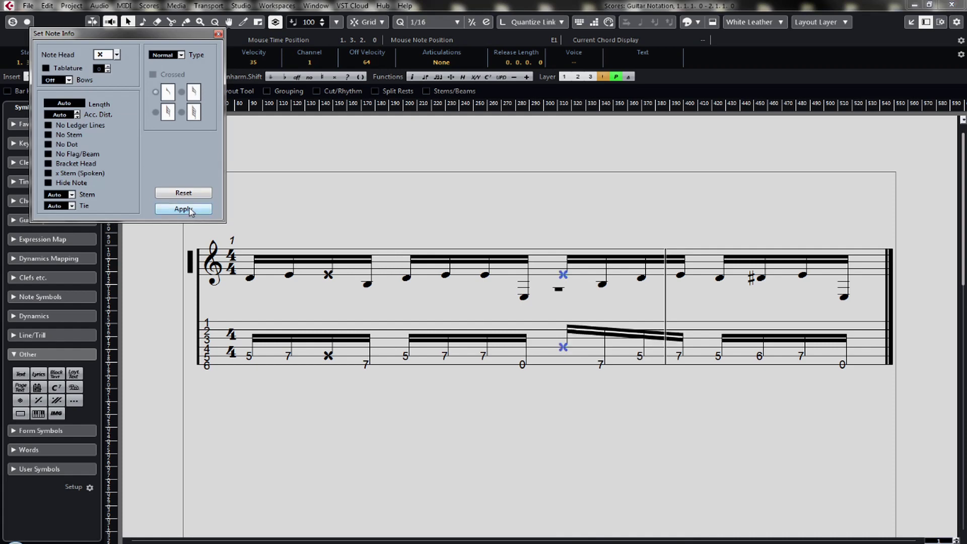
pyautogui.click(218, 34)
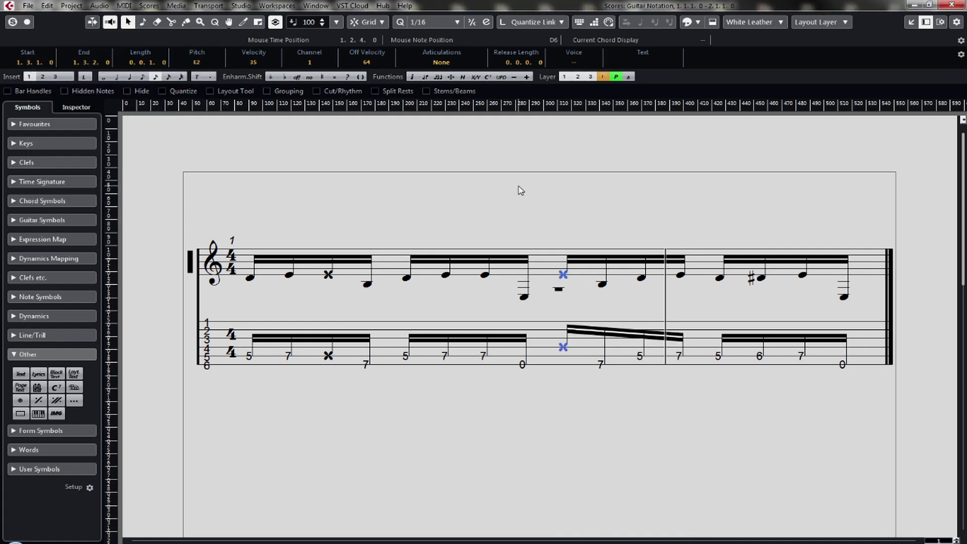
pyautogui.moveTo(563, 349); pyautogui.dragTo(568, 357)
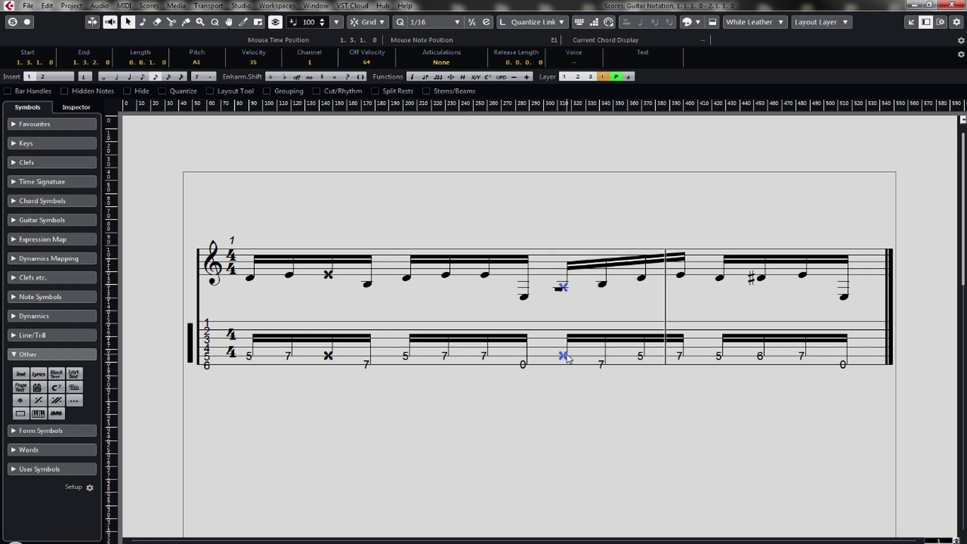
# - Hide the leftover rest below beat 3 in the notation staff
pyautogui.click(559, 295)
pyautogui.rightClick(559, 294)
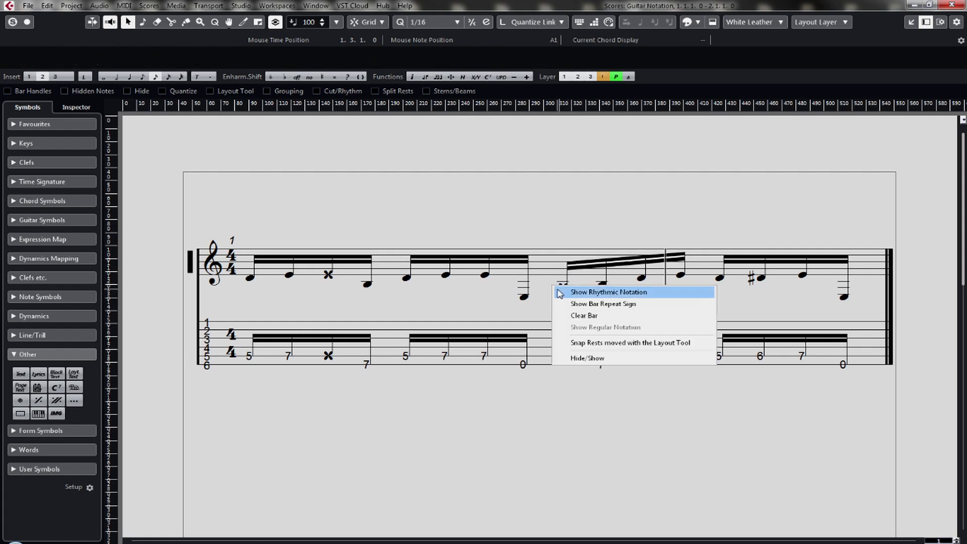
pyautogui.click(588, 359)
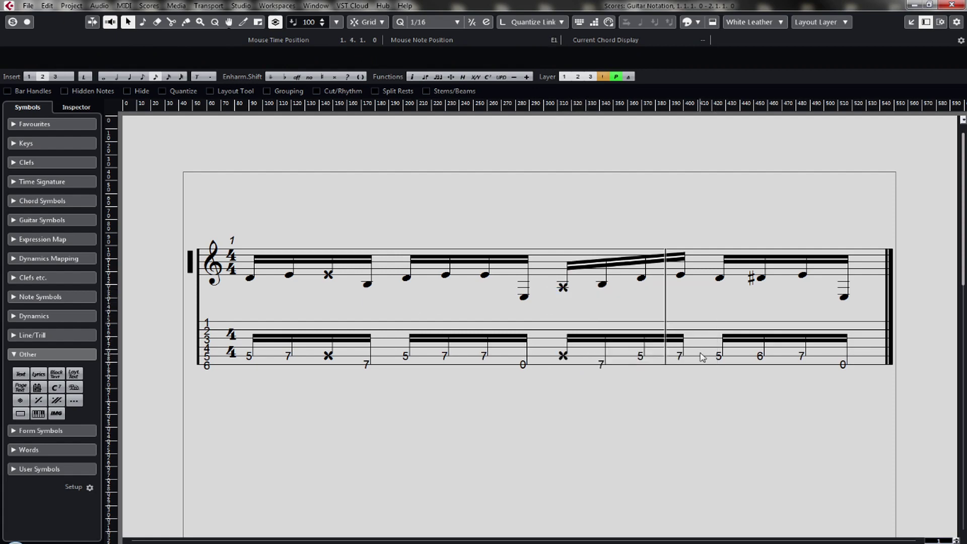
# - Check the velocities of the four tablature notes in beat 4
pyautogui.click(720, 357)
pyautogui.click(760, 356)
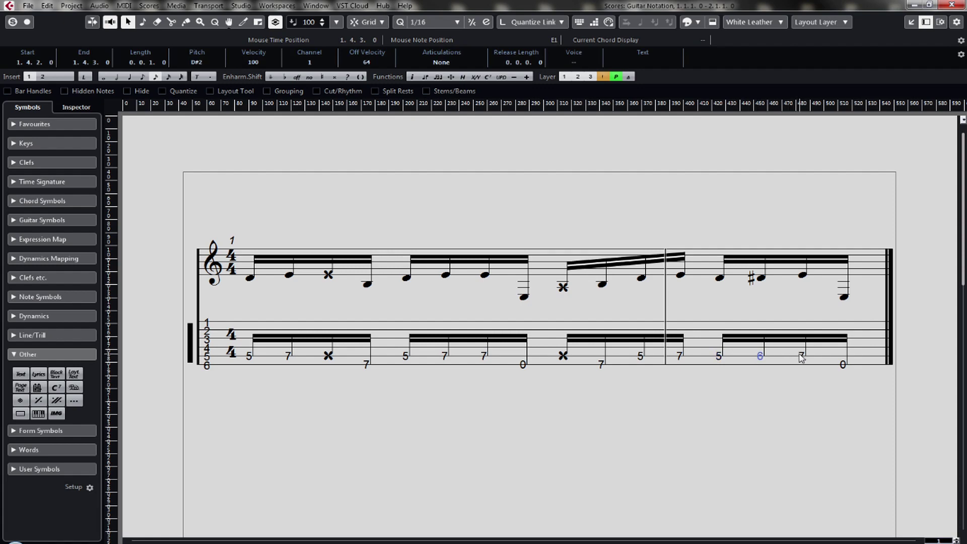
pyautogui.click(802, 356)
pyautogui.click(845, 363)
# - Give the fourth note of beat 3 an X note head in both staves and place its tablature X on string 5
pyautogui.click(680, 358)
pyautogui.click(681, 276)
pyautogui.rightClick(678, 273)
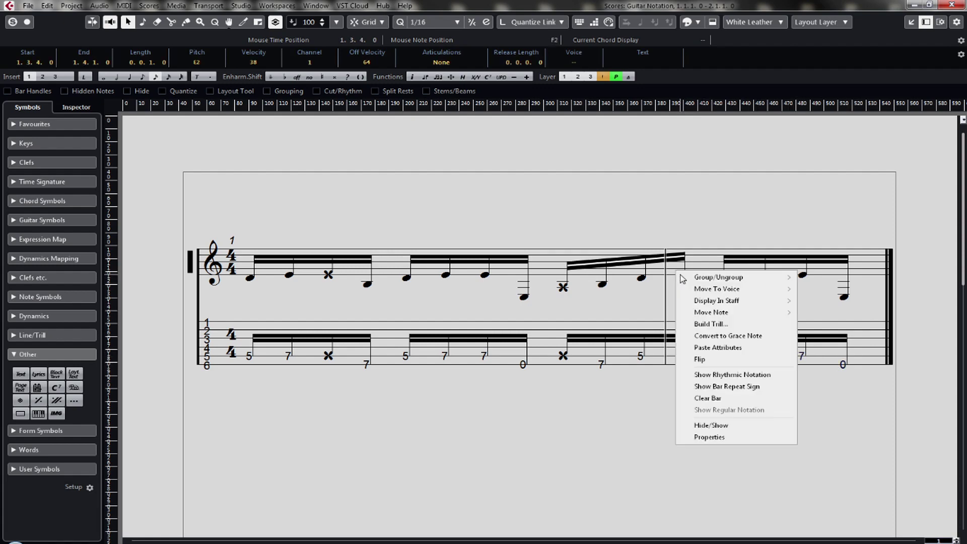
pyautogui.click(711, 437)
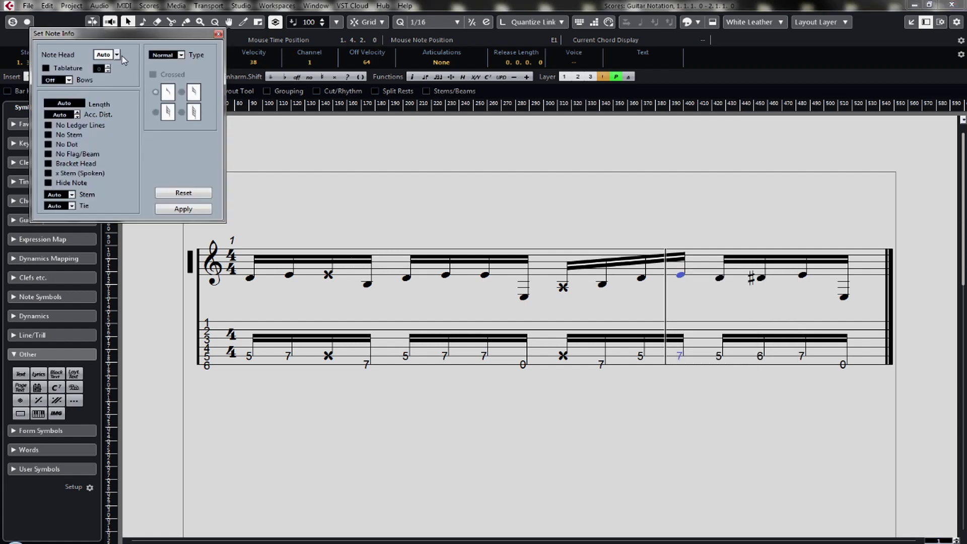
pyautogui.click(117, 55)
pyautogui.click(89, 69)
pyautogui.click(183, 209)
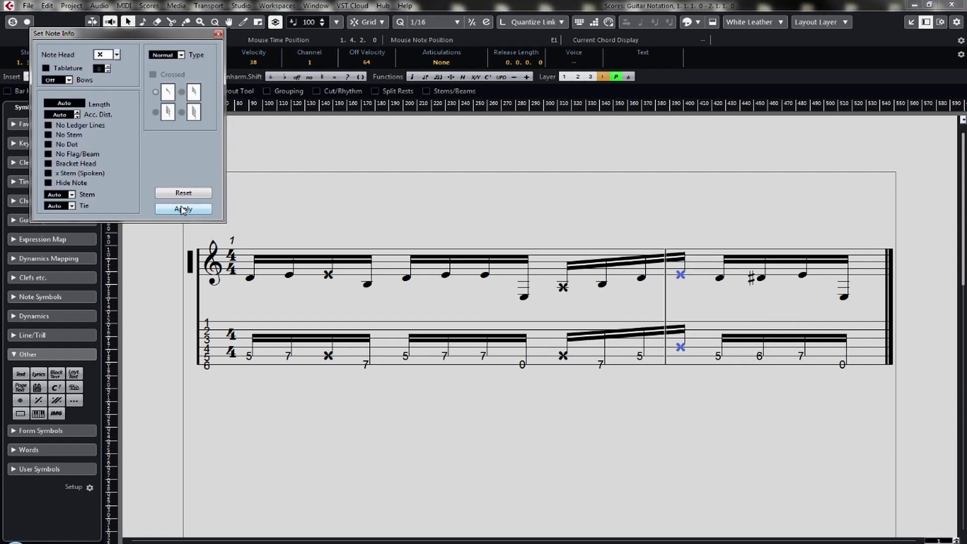
pyautogui.click(219, 34)
pyautogui.click(680, 352)
pyautogui.moveTo(680, 352); pyautogui.dragTo(681, 356)
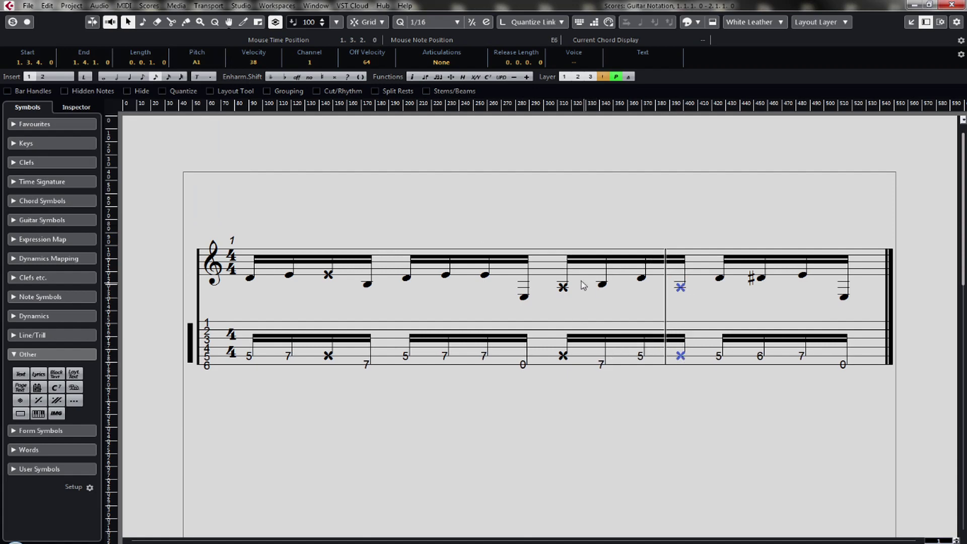
pyautogui.click(664, 438)
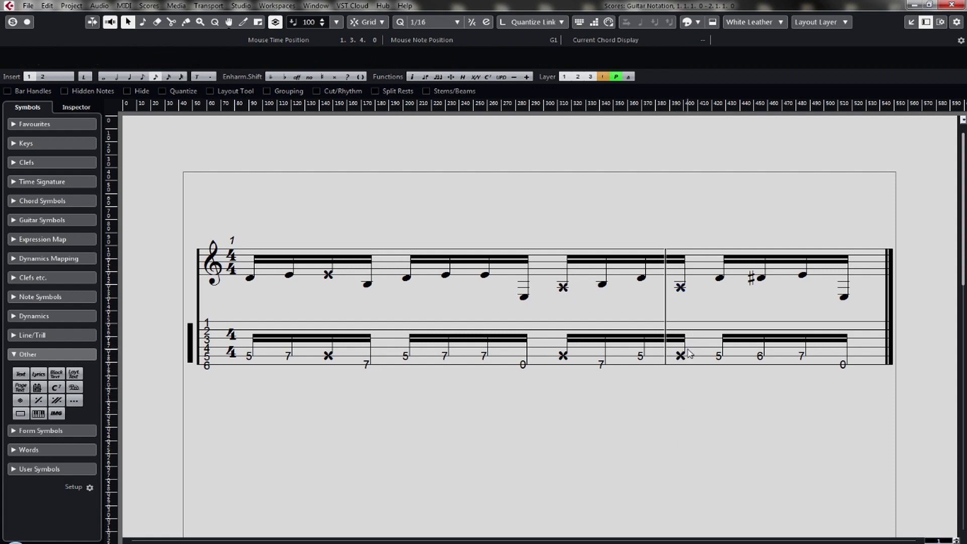
# - Move both staves further up the page and close the Score Editor
pyautogui.click(192, 264)
pyautogui.moveTo(191, 268); pyautogui.dragTo(195, 239)
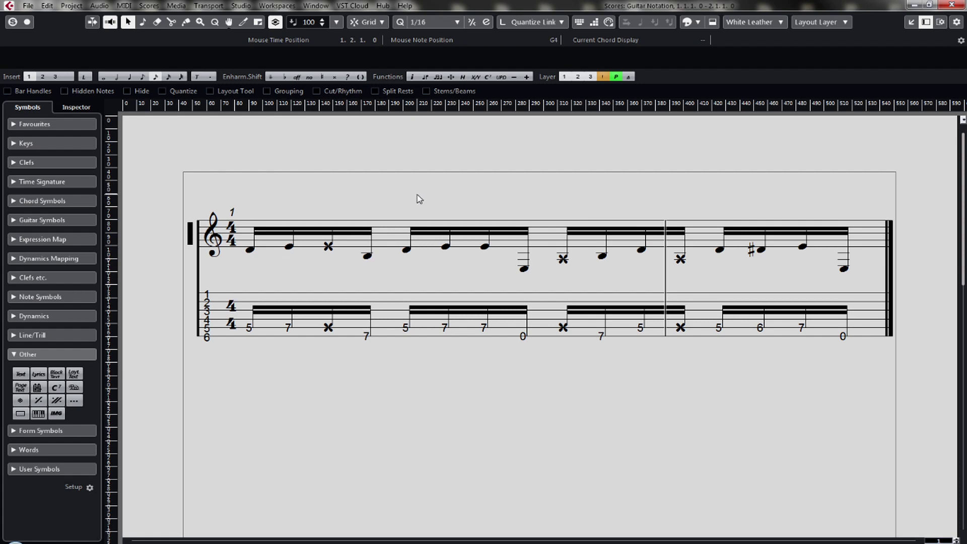
pyautogui.click(953, 6)
# - Move the Guitar Notation and Guitar TAB parts together to bar 4
pyautogui.click(600, 349)
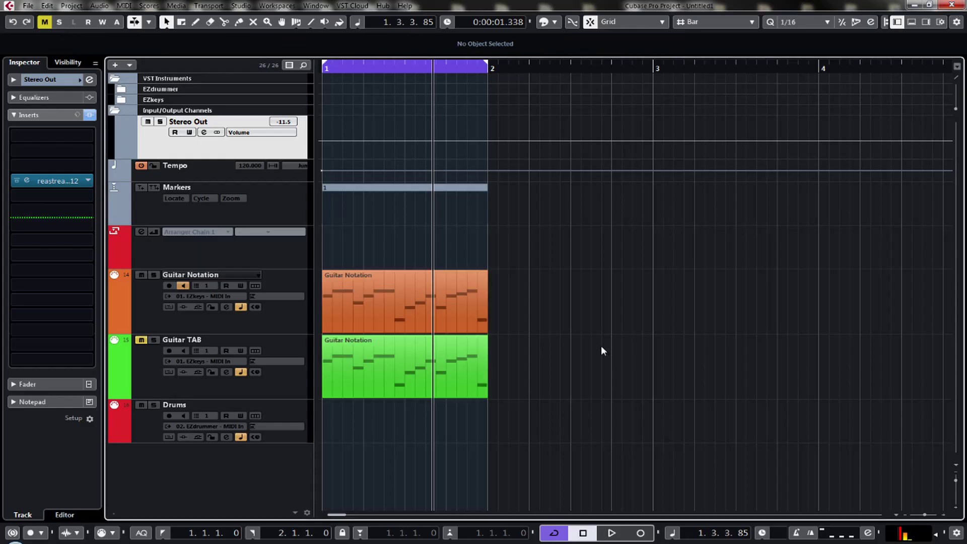
pyautogui.moveTo(548, 297); pyautogui.dragTo(848, 326)
pyautogui.click(550, 325)
# - Create an empty part in bar 1 of the Guitar Notation track and open it in the Key Editor
pyautogui.doubleClick(353, 297)
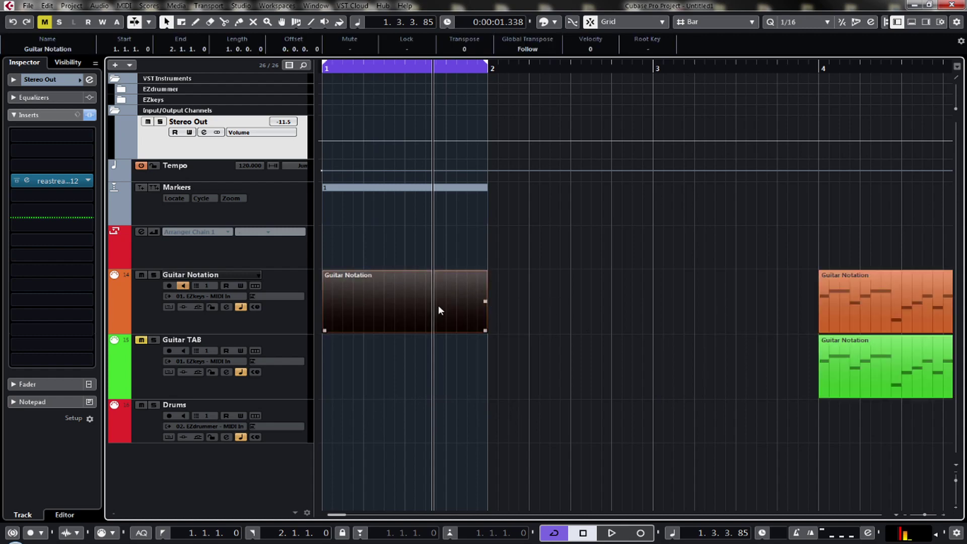
pyautogui.doubleClick(399, 298)
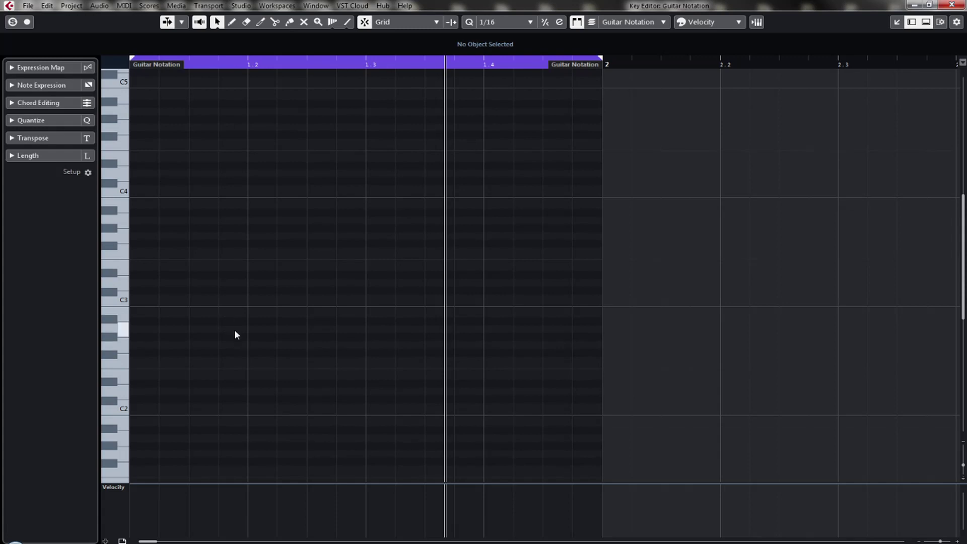
# - Draw a one-beat C major chord at the start of bar 1 with the notes C2, E2, G2, C3 and E3
pyautogui.moveTo(142, 403)
pyautogui.mouseDown()
pyautogui.moveTo(235, 406)
pyautogui.moveTo(212, 416)
pyautogui.moveTo(194, 400)
pyautogui.moveTo(198, 371)
pyautogui.moveTo(188, 376)
pyautogui.mouseUp()
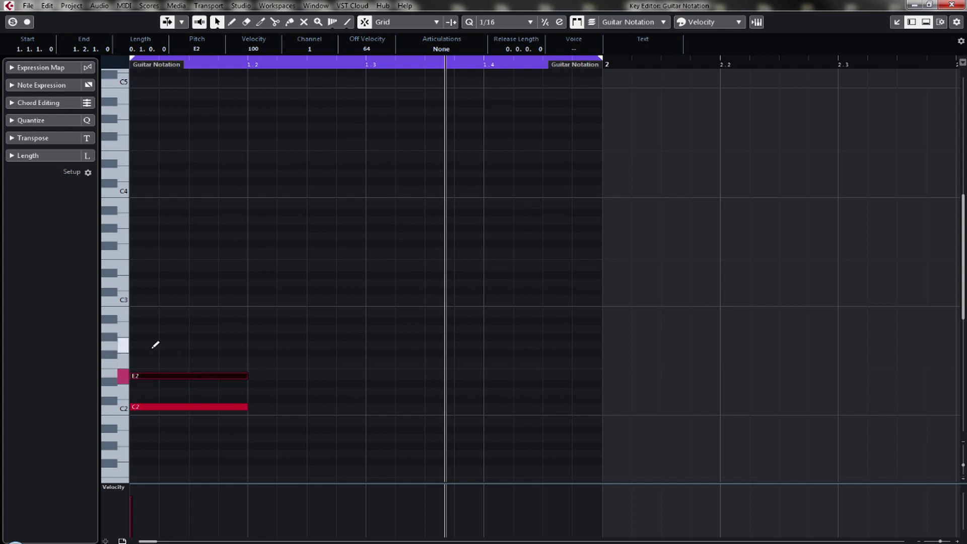
pyautogui.moveTo(136, 340)
pyautogui.mouseDown()
pyautogui.moveTo(248, 340)
pyautogui.moveTo(193, 306)
pyautogui.moveTo(192, 268)
pyautogui.mouseUp()
pyautogui.keyDown('alt'); pyautogui.click(193, 298); pyautogui.keyUp('alt')
pyautogui.hotkey('ctrl', 'z')
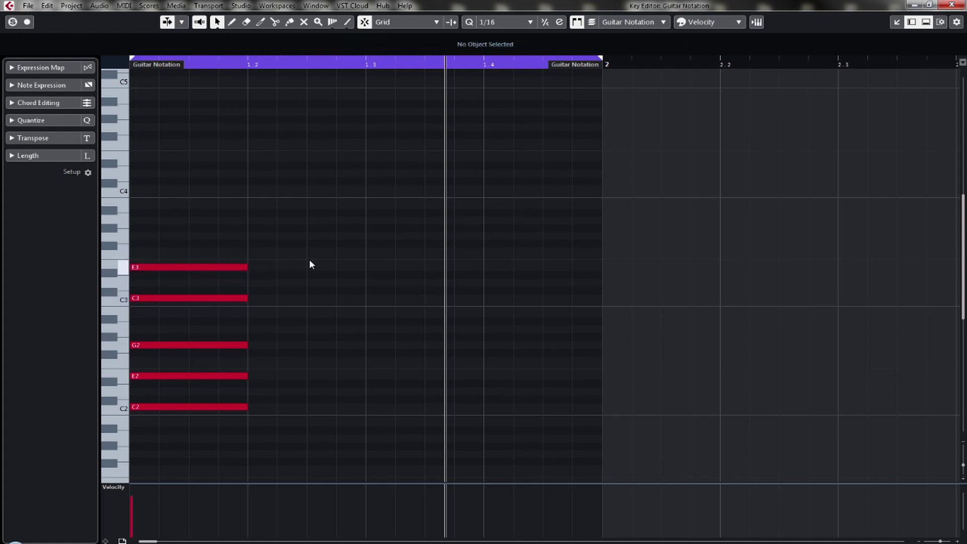
# - Shorten the chord to an eighth note and copy it through bar 1, leaving an eighth rest on beat 2 and a quarter-length chord at 1.2.3
pyautogui.moveTo(328, 212); pyautogui.dragTo(191, 428)
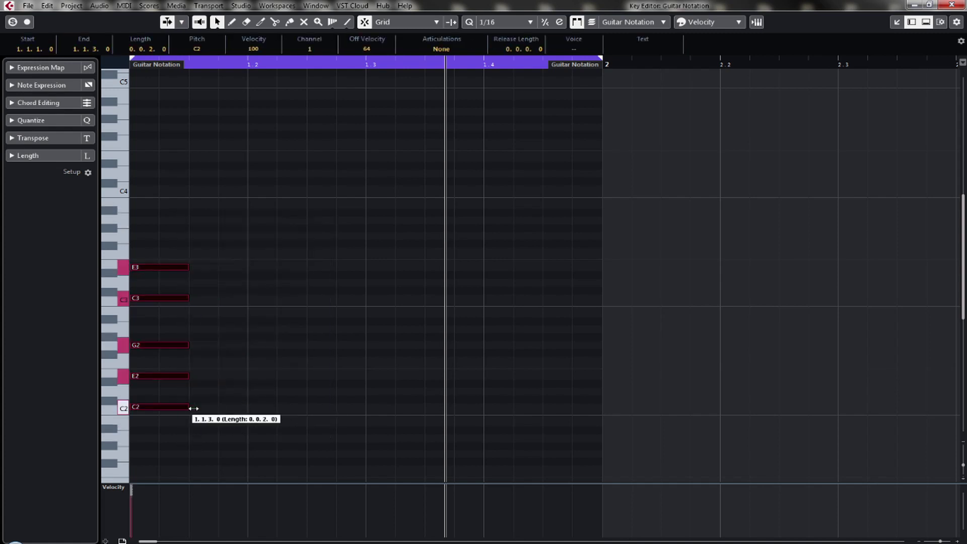
pyautogui.keyDown('alt'); pyautogui.click(190, 407); pyautogui.keyUp('alt')
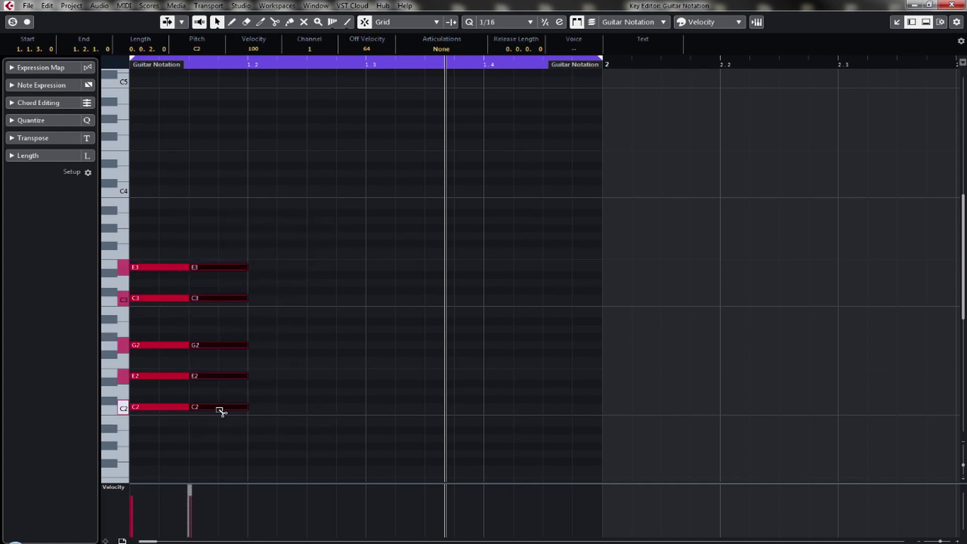
pyautogui.moveTo(220, 409); pyautogui.dragTo(423, 410)
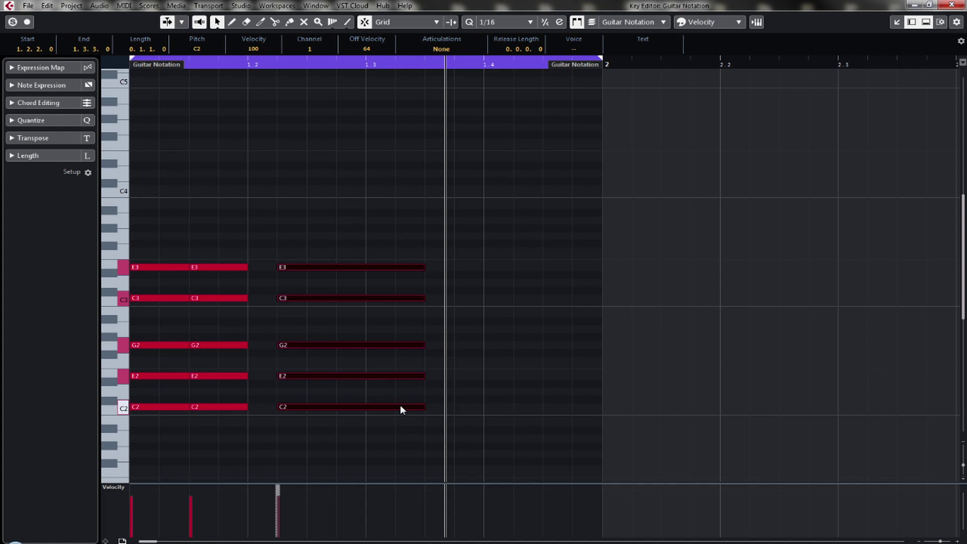
pyautogui.click(281, 406)
pyautogui.moveTo(286, 427); pyautogui.dragTo(348, 264)
pyautogui.moveTo(441, 267); pyautogui.dragTo(593, 257)
# - Enlarge the velocity lane and vary the chords' velocities in alternating stronger and weaker accents, with the first chord at 94
pyautogui.moveTo(685, 183); pyautogui.dragTo(147, 433)
pyautogui.scroll(-6, 173, 470)
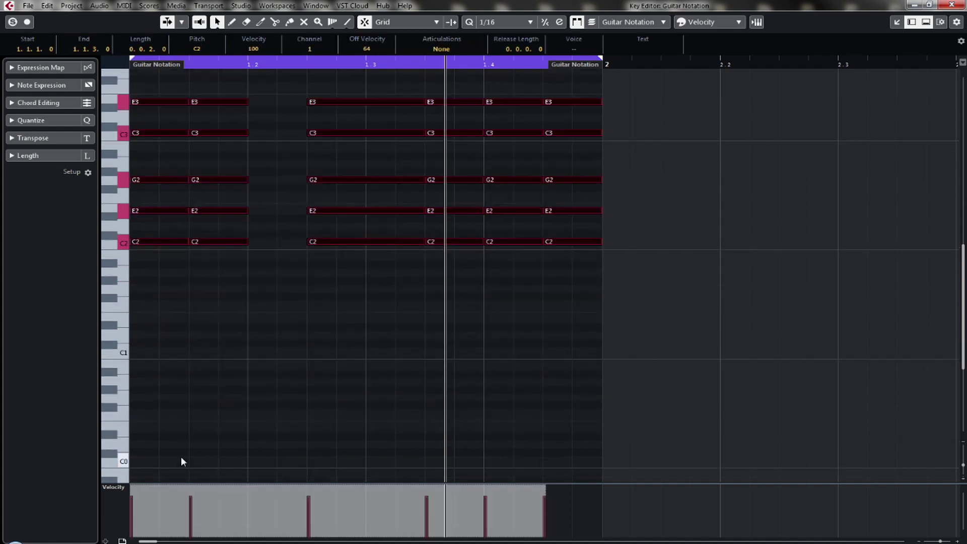
pyautogui.moveTo(179, 482); pyautogui.dragTo(194, 366)
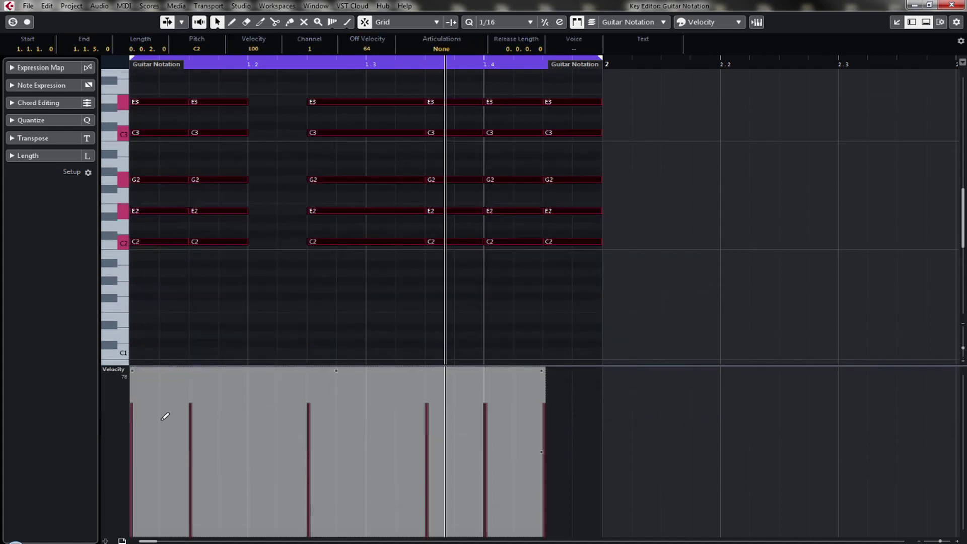
pyautogui.moveTo(135, 411); pyautogui.dragTo(194, 464)
pyautogui.moveTo(413, 449)
pyautogui.mouseDown()
pyautogui.moveTo(515, 438)
pyautogui.moveTo(548, 464)
pyautogui.mouseUp()
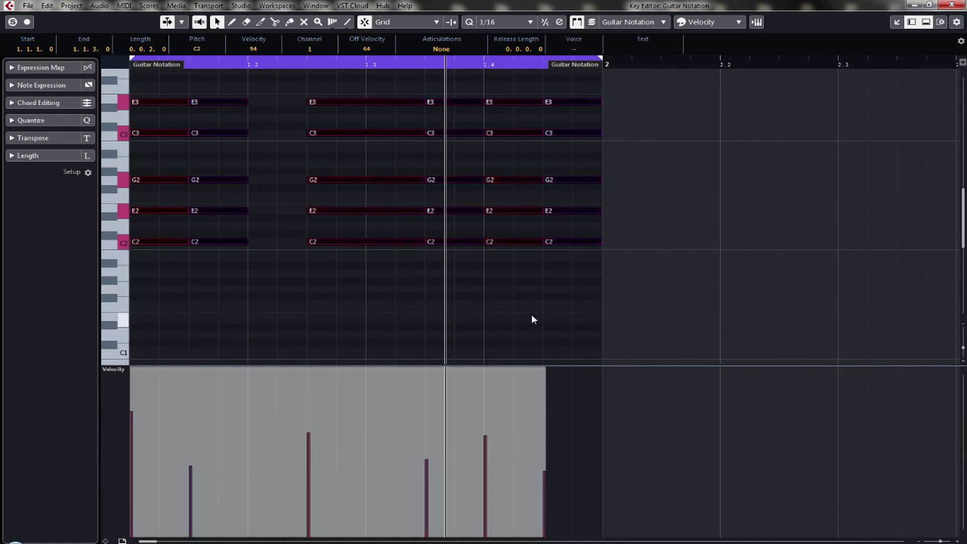
pyautogui.click(544, 456)
pyautogui.click(507, 274)
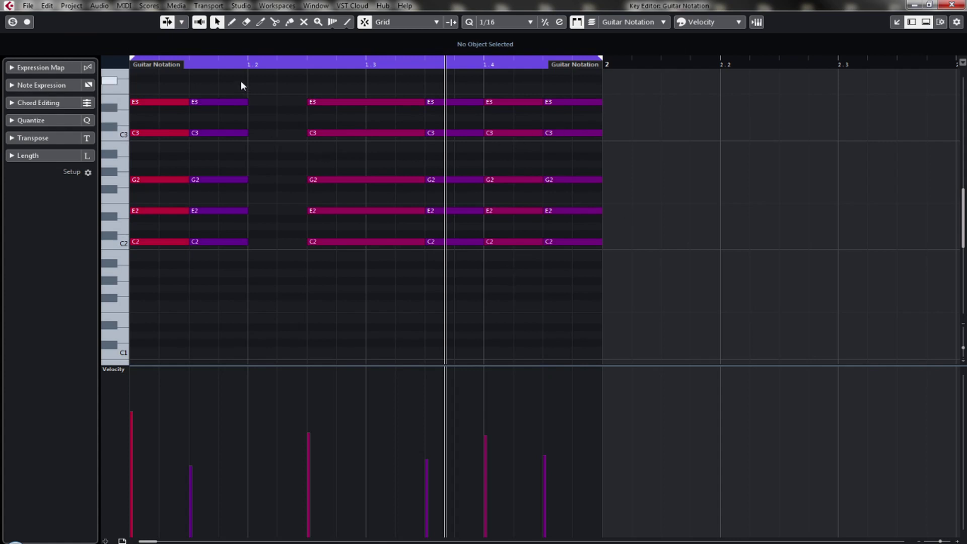
# - Play the chord pattern from the start of bar 1, stop playback and close the Key Editor
pyautogui.click(243, 63)
pyautogui.click(132, 63)
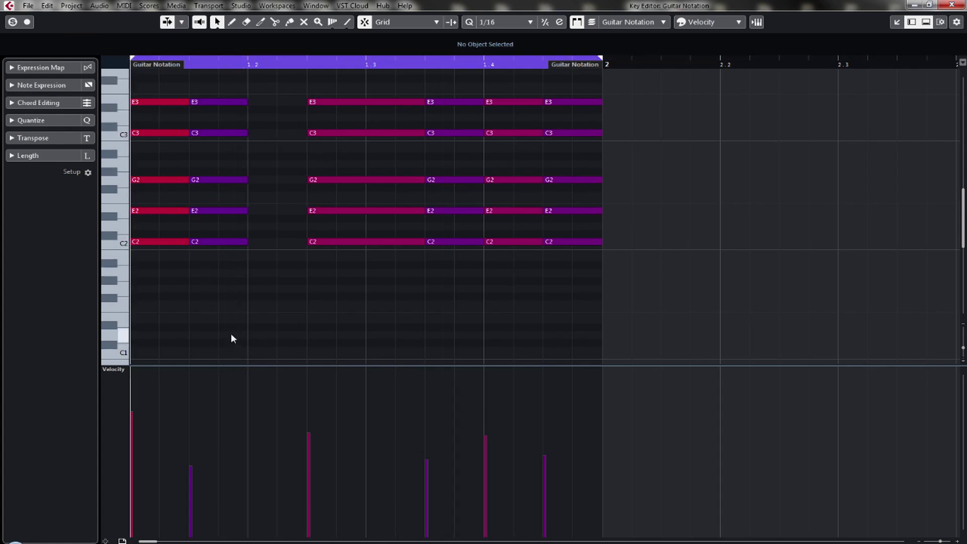
pyautogui.press('space')
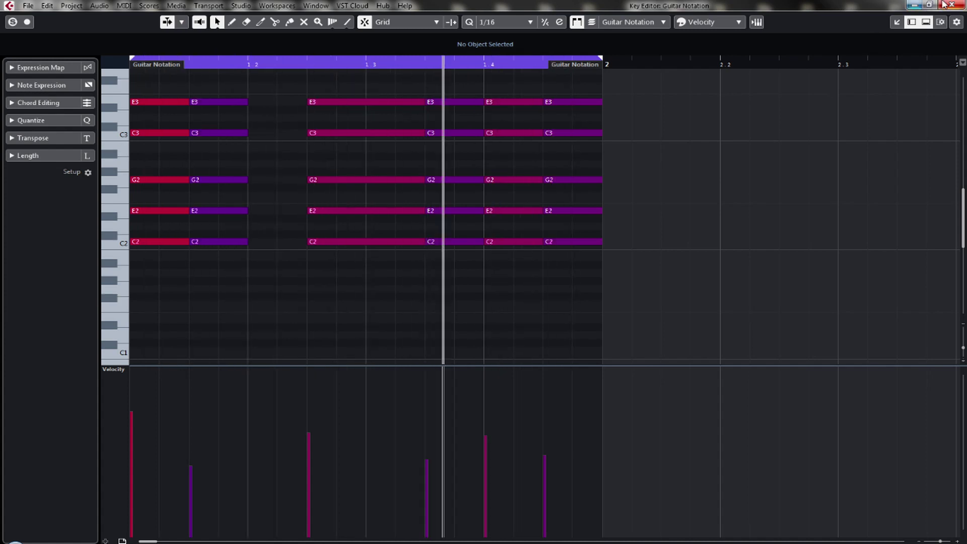
pyautogui.press('Escape')
pyautogui.press('space')
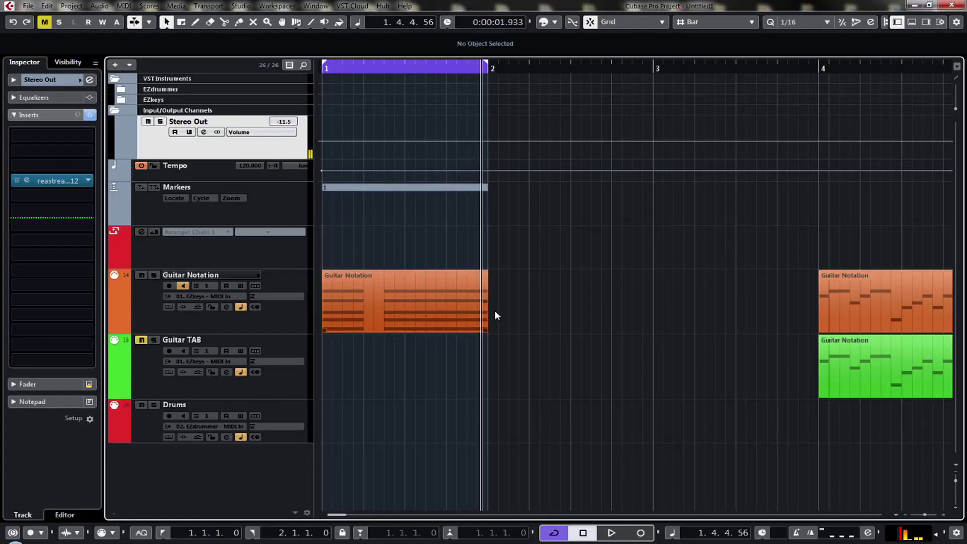
# - Copy the bar 1 part to the Guitar TAB track and open both bar 1 parts together in the Score Editor
pyautogui.moveTo(394, 333); pyautogui.dragTo(379, 358)
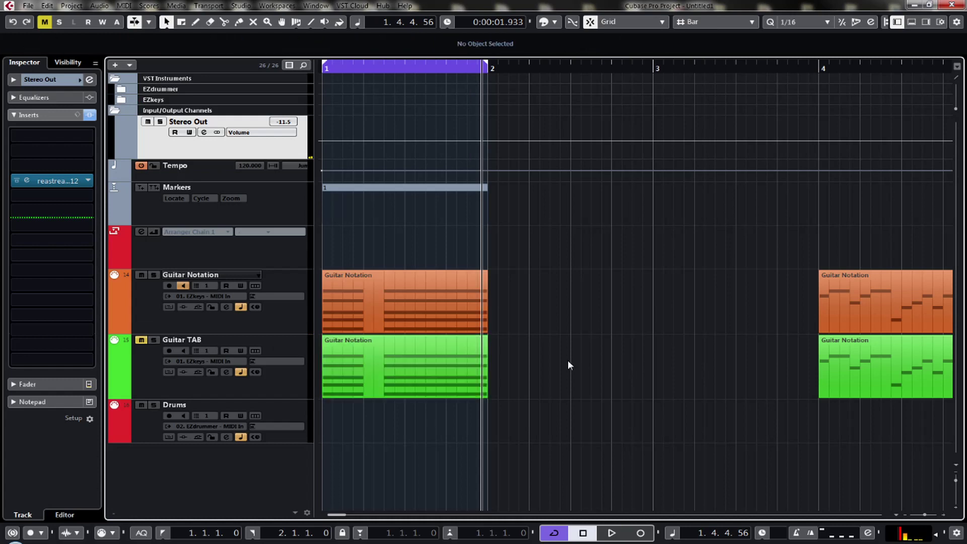
pyautogui.moveTo(583, 429); pyautogui.dragTo(352, 294)
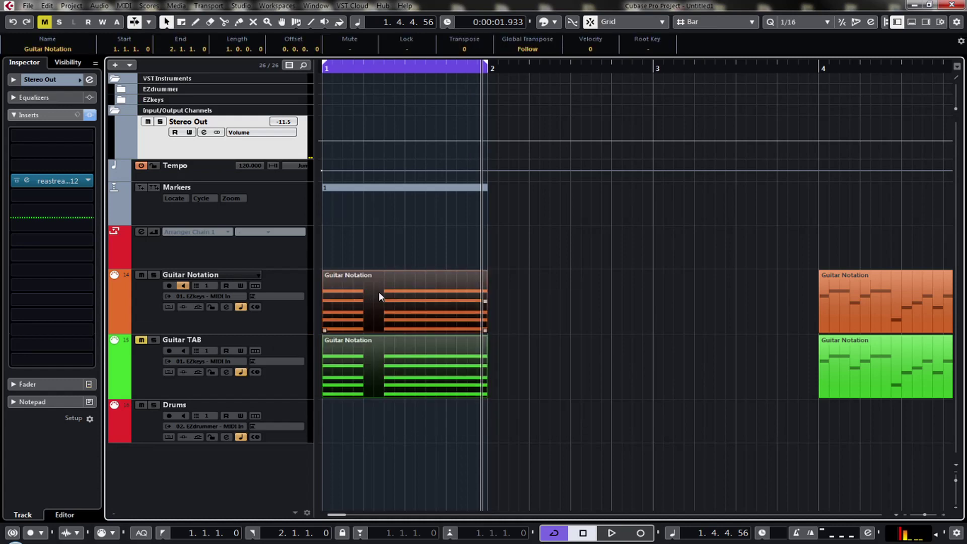
pyautogui.doubleClick(431, 299)
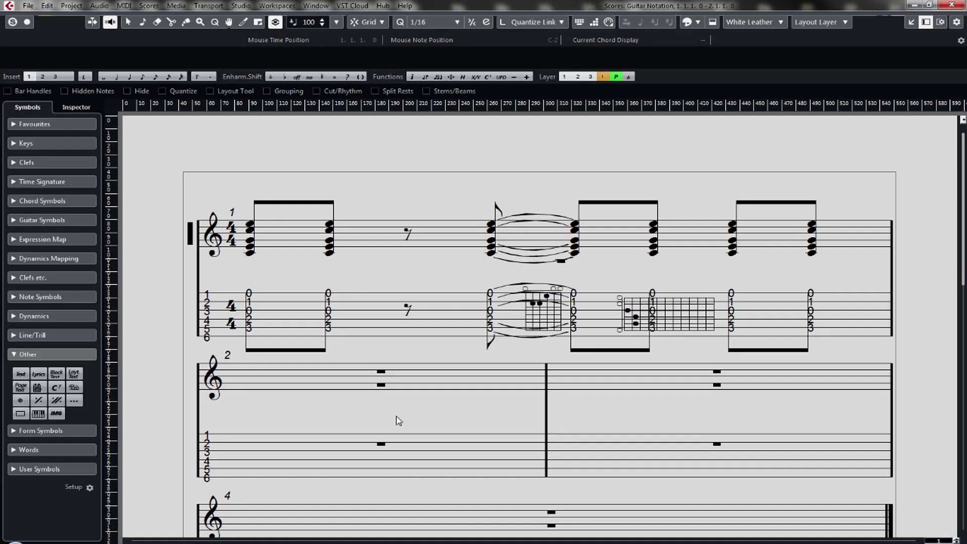
# - Move the second system and the tablature staff down for more spacing, and lower the first system to leave room above it
pyautogui.click(193, 379)
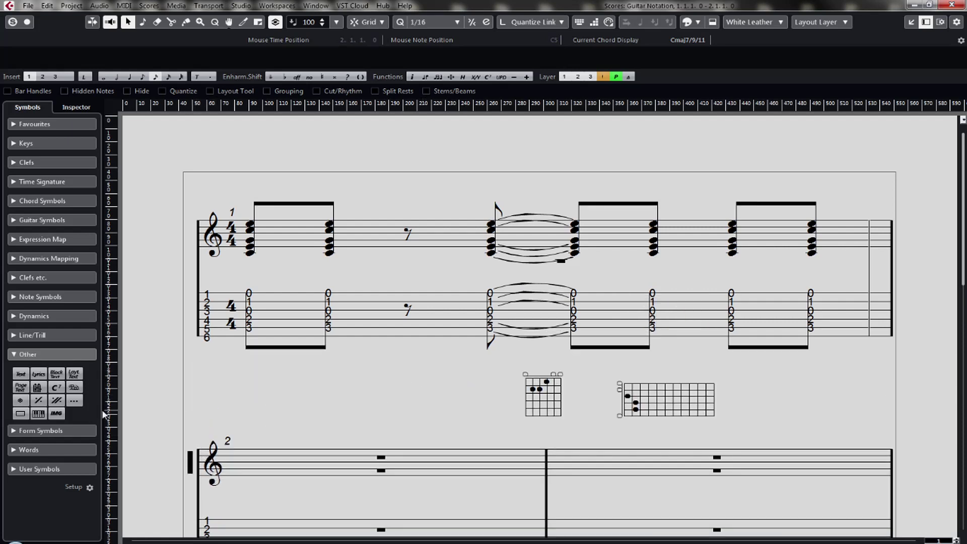
pyautogui.moveTo(190, 466); pyautogui.dragTo(195, 513)
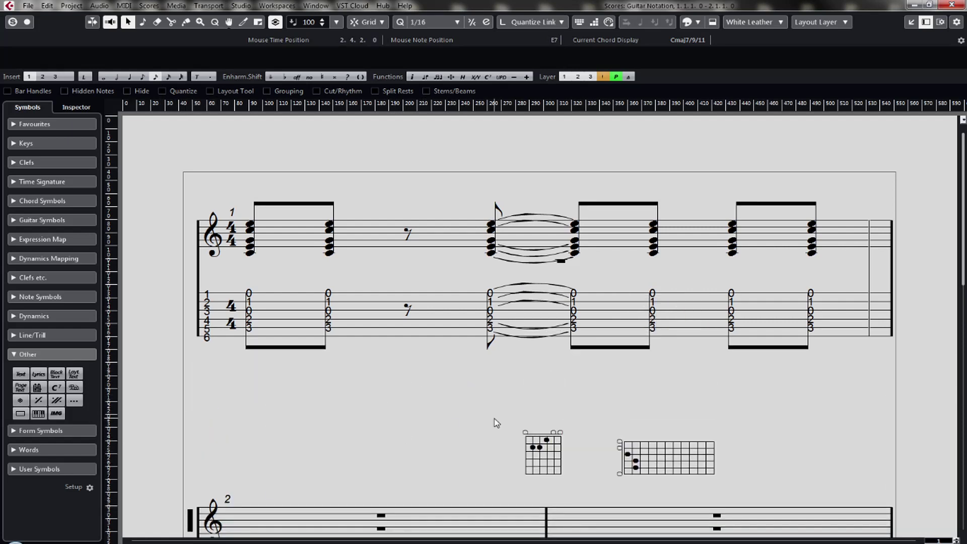
pyautogui.click(194, 309)
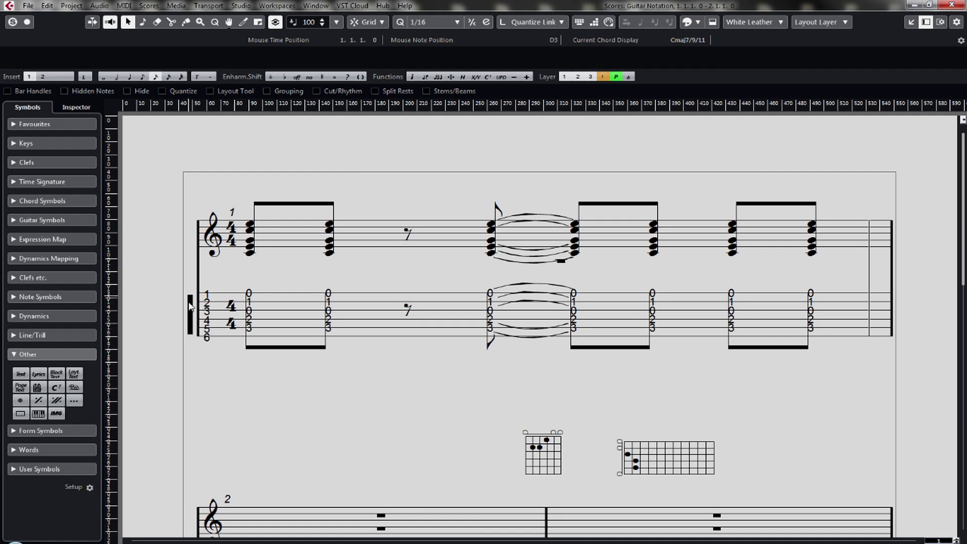
pyautogui.moveTo(193, 309); pyautogui.dragTo(181, 330)
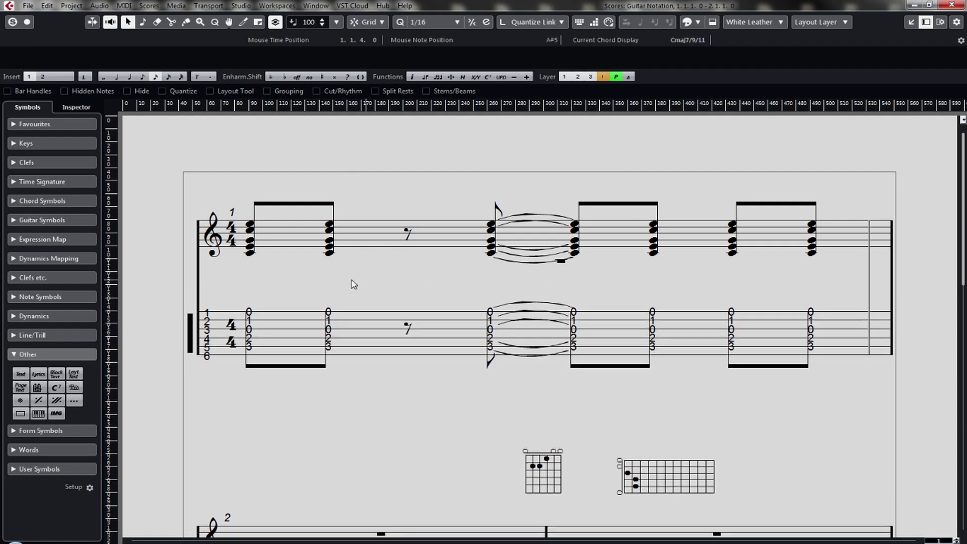
pyautogui.click(188, 233)
pyautogui.moveTo(192, 237); pyautogui.dragTo(192, 280)
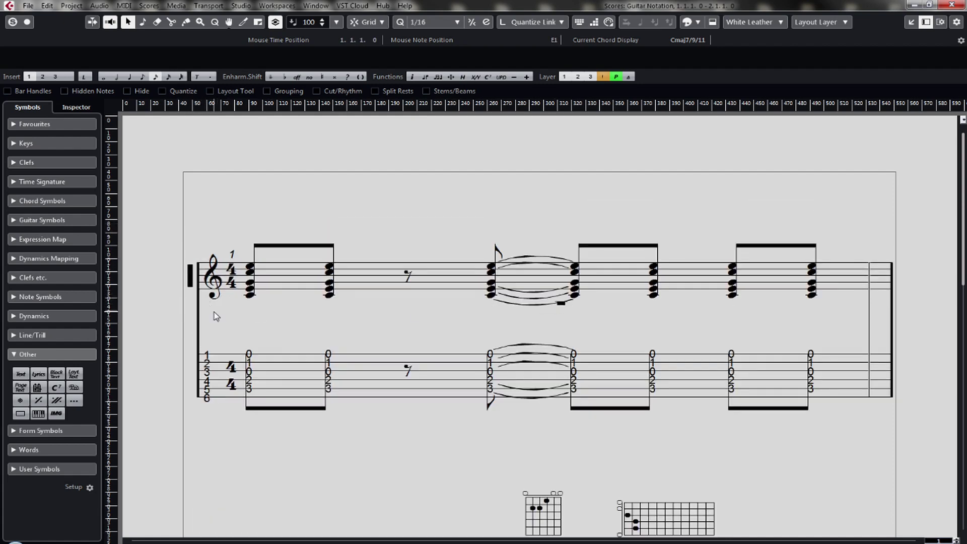
# - Change the Guitar Notation staff mode from Polyphonic to Single in the score settings and apply it
pyautogui.doubleClick(192, 277)
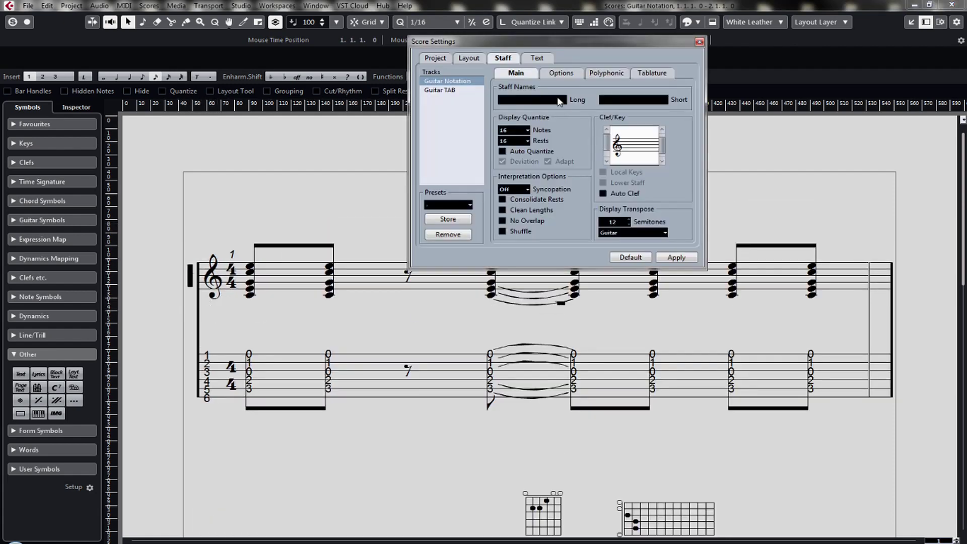
pyautogui.click(561, 74)
pyautogui.click(607, 74)
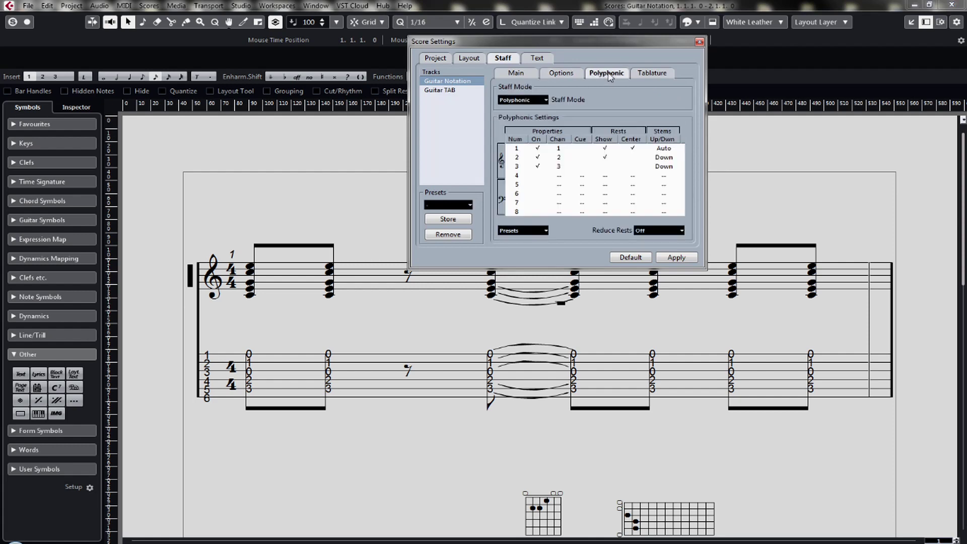
pyautogui.click(545, 100)
pyautogui.click(541, 106)
pyautogui.click(684, 259)
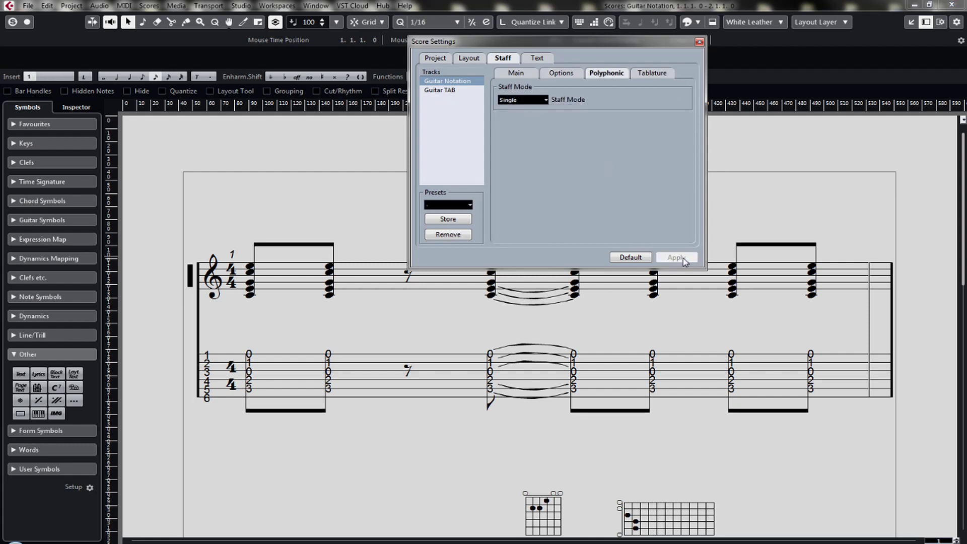
pyautogui.click(701, 42)
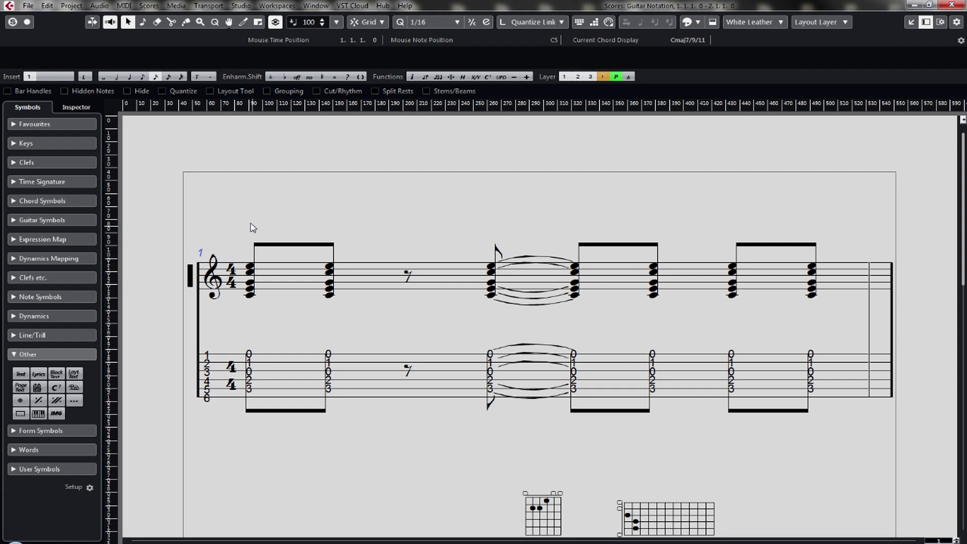
# - Set the stem direction of all chords in the notation staff to Down through their note properties
pyautogui.moveTo(232, 203); pyautogui.dragTo(846, 313)
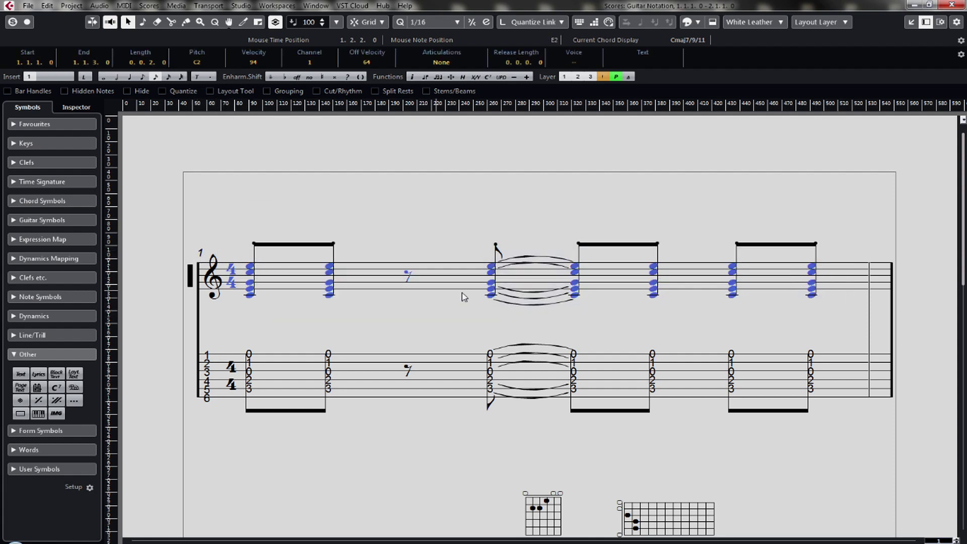
pyautogui.rightClick(330, 295)
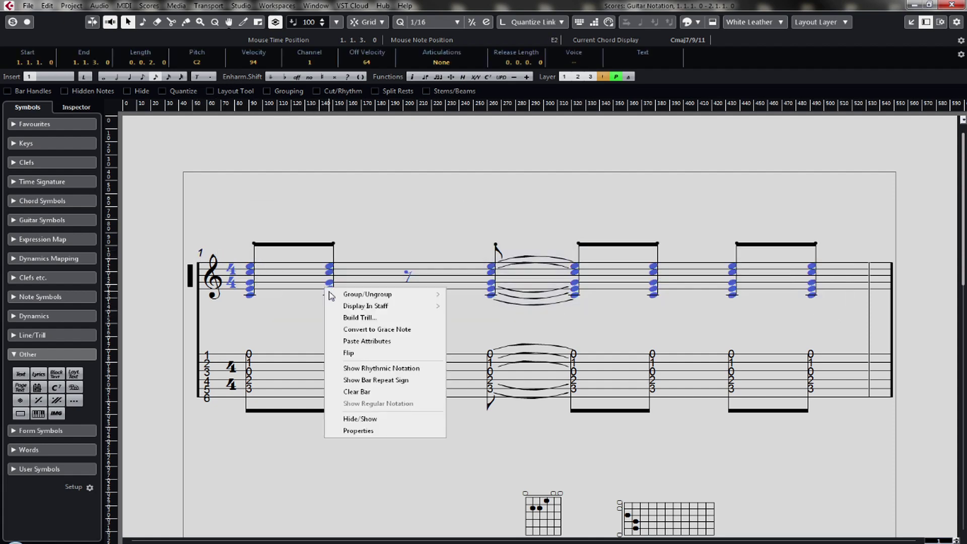
pyautogui.click(378, 430)
pyautogui.click(56, 194)
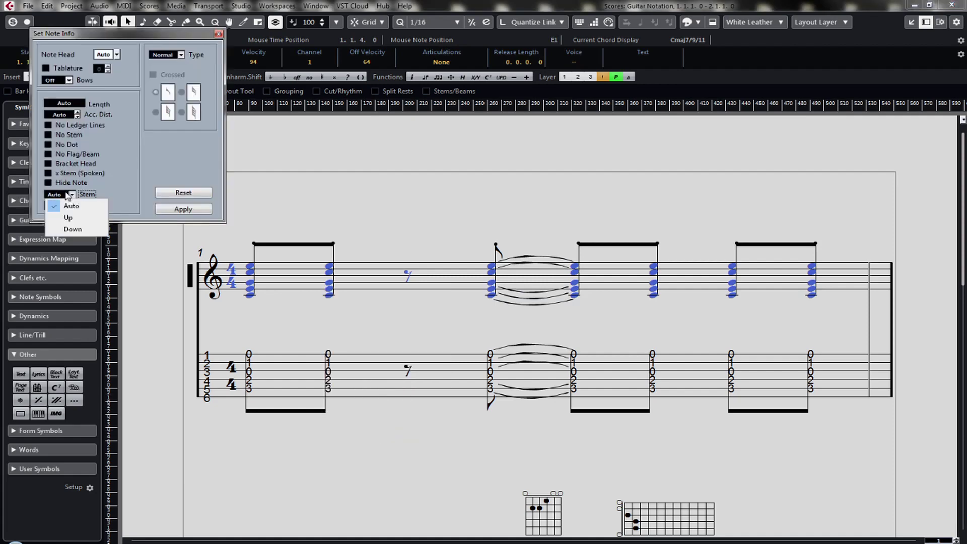
pyautogui.click(58, 225)
pyautogui.click(182, 209)
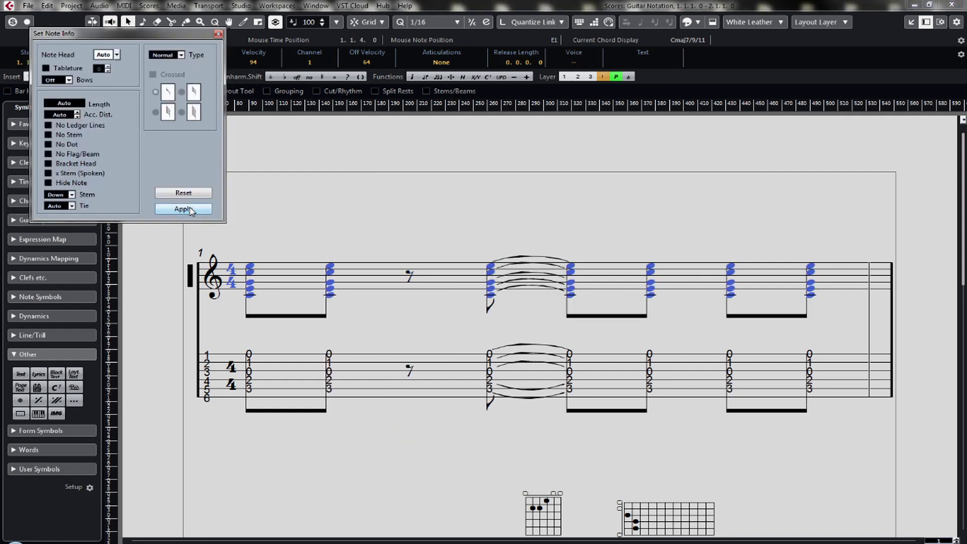
pyautogui.click(218, 34)
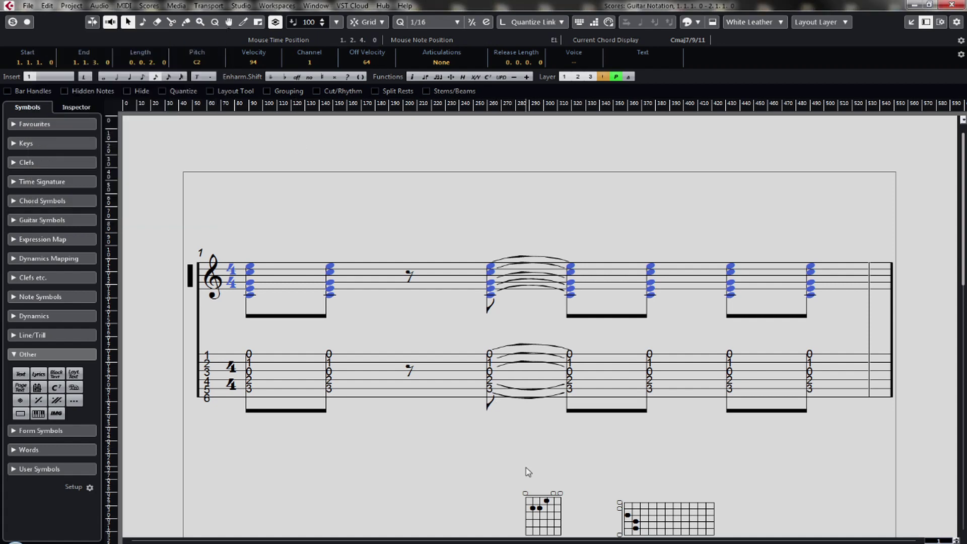
pyautogui.click(477, 443)
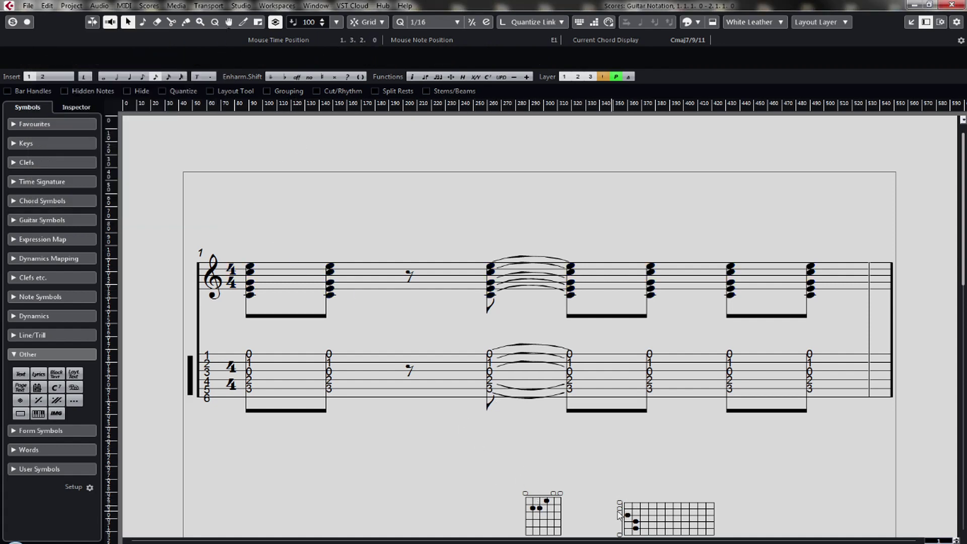
# - Copy the vertical chord diagram above the first chord and place four blank size 4 guitar symbols along the top of the notation staff
pyautogui.moveTo(548, 519); pyautogui.dragTo(263, 241)
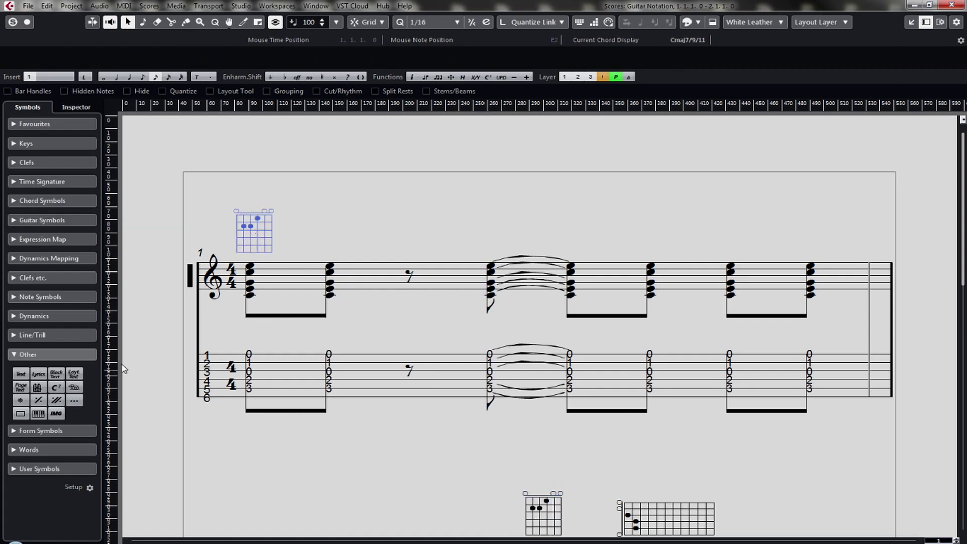
pyautogui.click(39, 389)
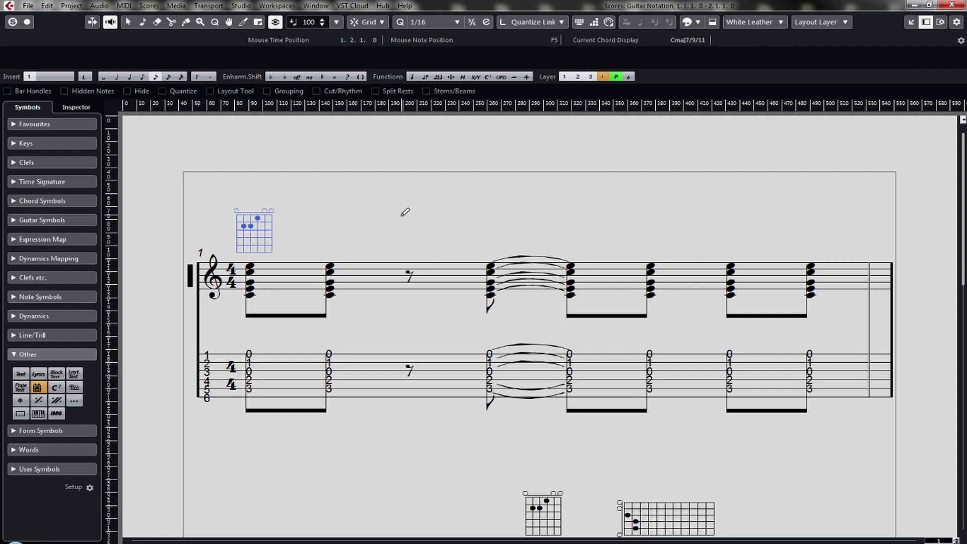
pyautogui.click(342, 226)
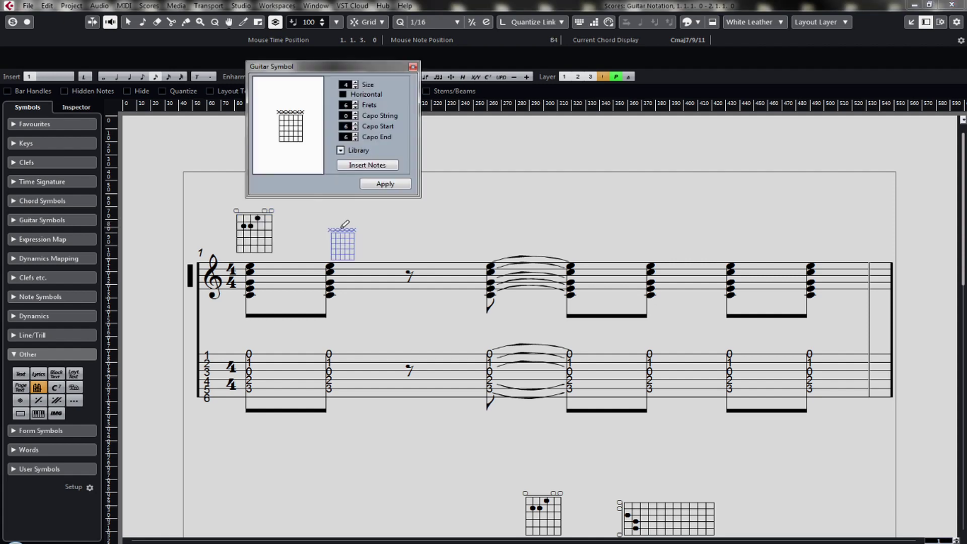
pyautogui.click(491, 216)
pyautogui.click(587, 217)
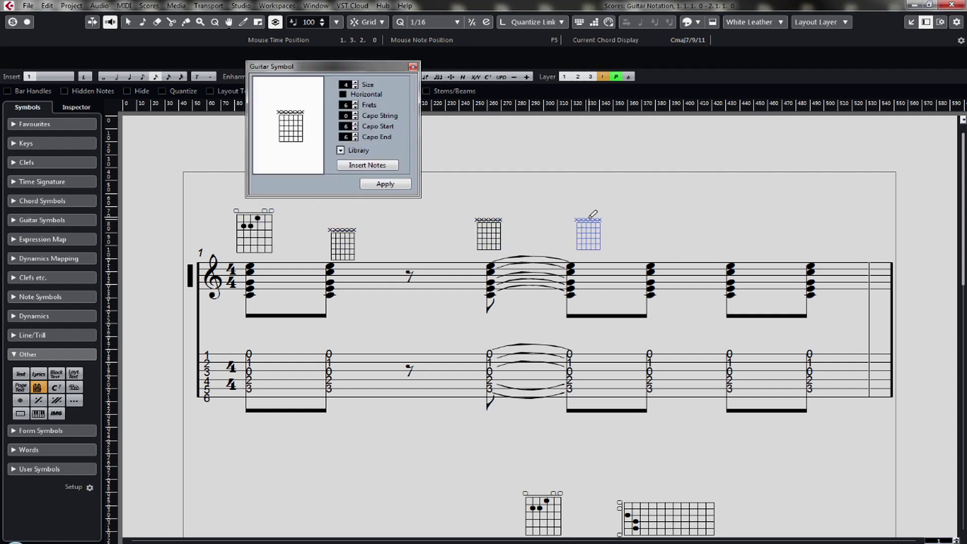
pyautogui.click(690, 216)
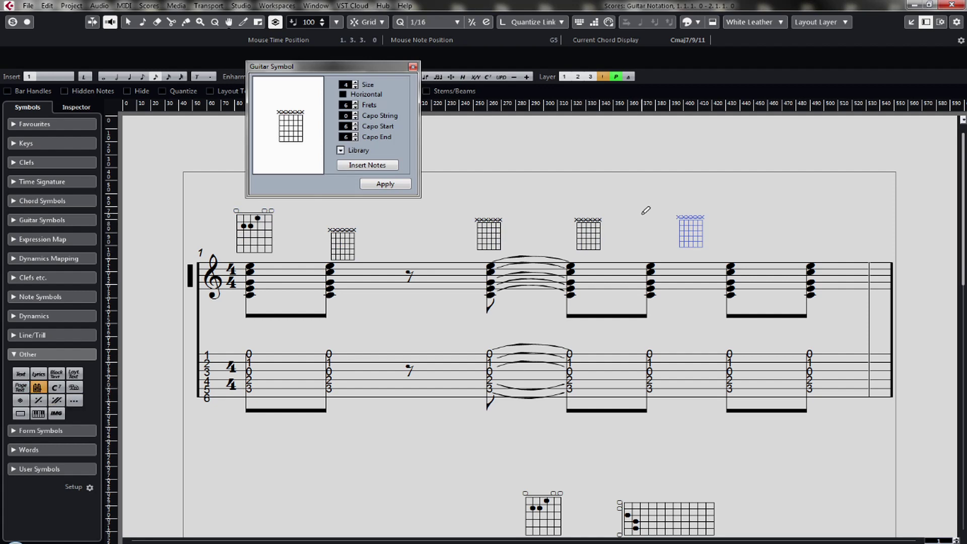
# - Close the guitar symbol settings and delete the four blank guitar symbols above the notation staff
pyautogui.click(412, 67)
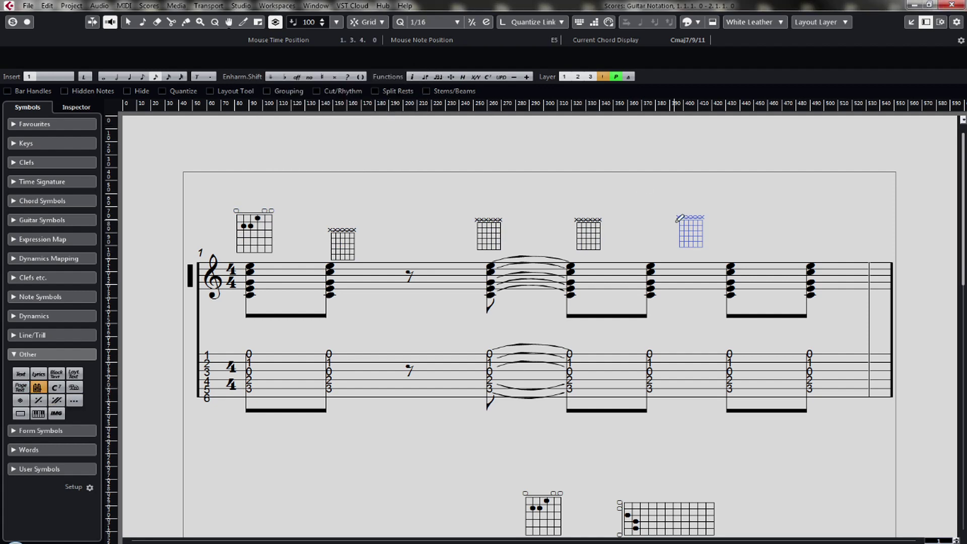
pyautogui.click(129, 23)
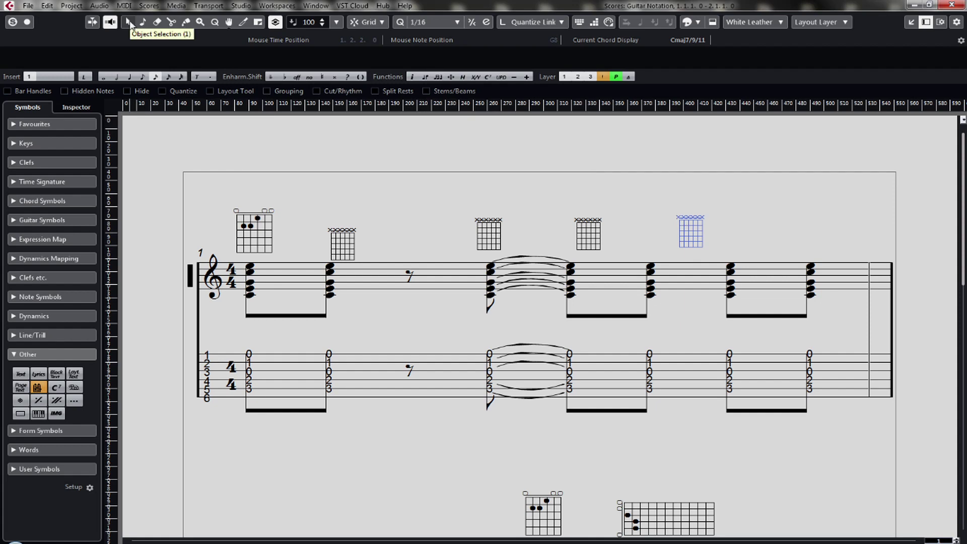
pyautogui.click(129, 24)
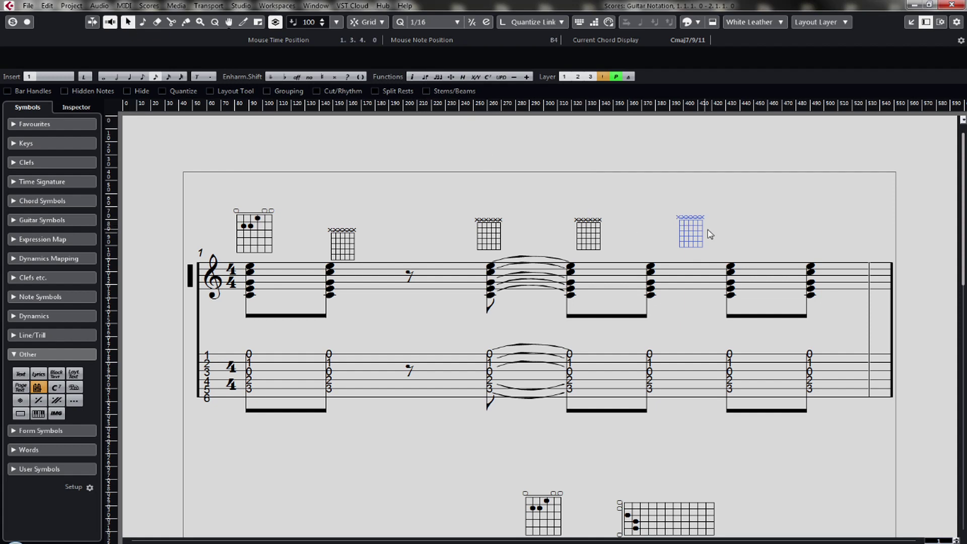
pyautogui.click(597, 234)
pyautogui.press('Delete')
pyautogui.click(498, 233)
pyautogui.press('Delete')
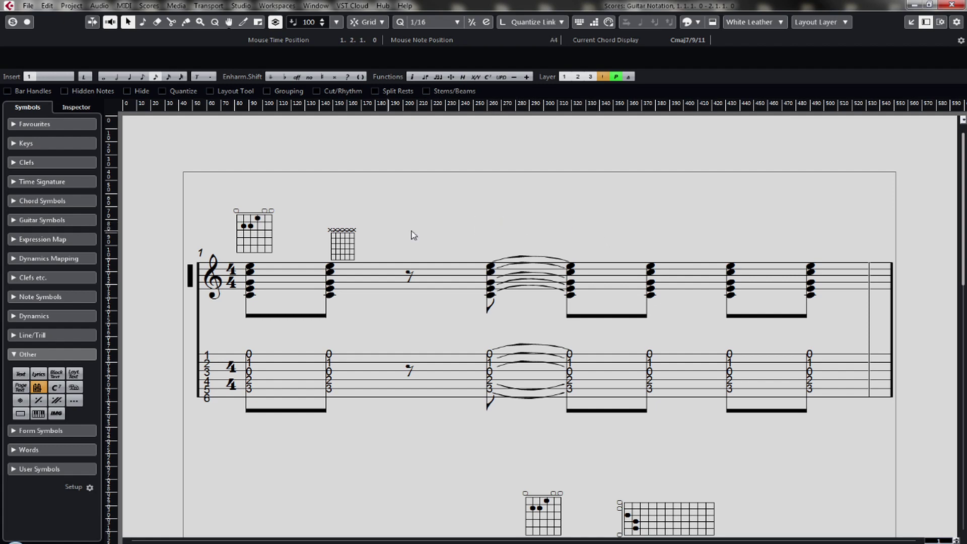
pyautogui.click(346, 238)
pyautogui.press('Delete')
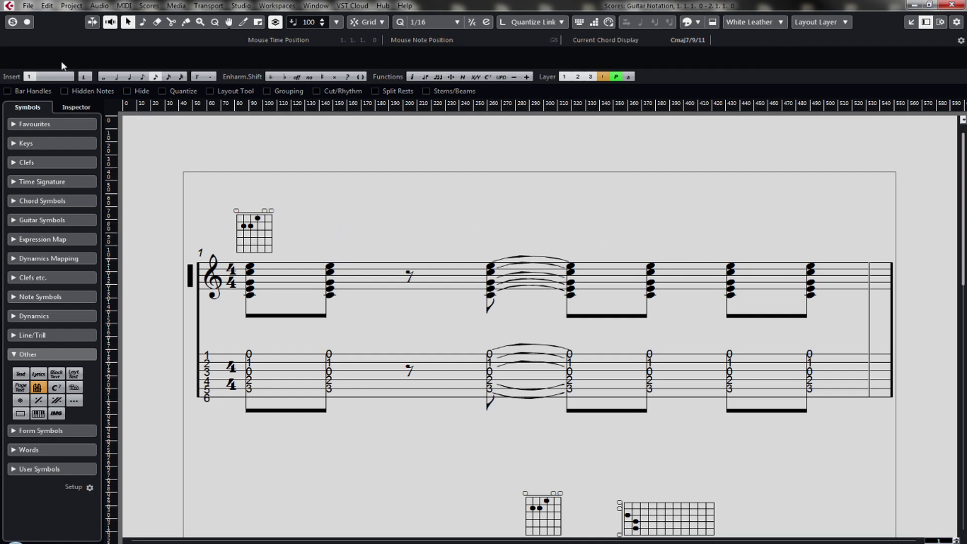
# - Enable Display Object Selection Tool after Inserting Symbol in the Scores-Editing preferences and apply it
pyautogui.click(71, 6)
pyautogui.moveTo(47, 5)
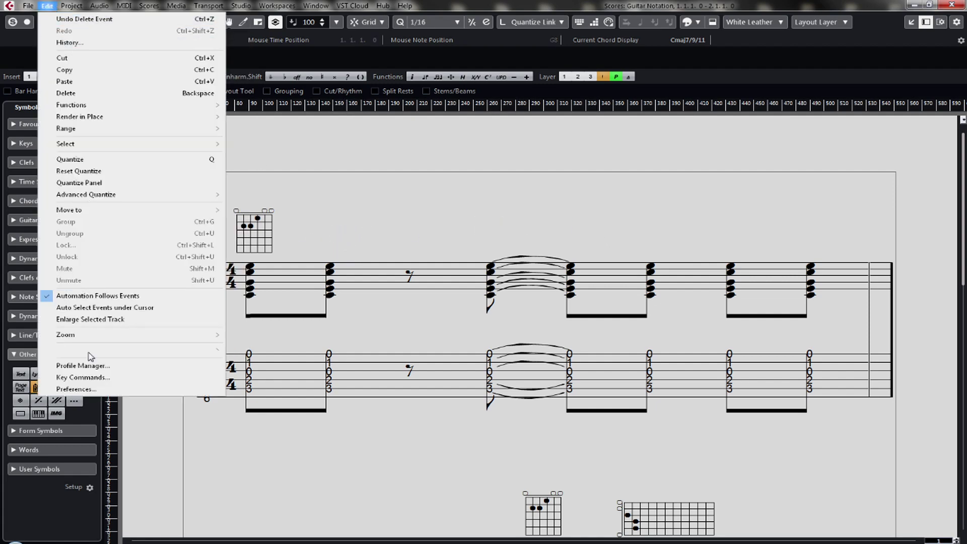
pyautogui.click(74, 389)
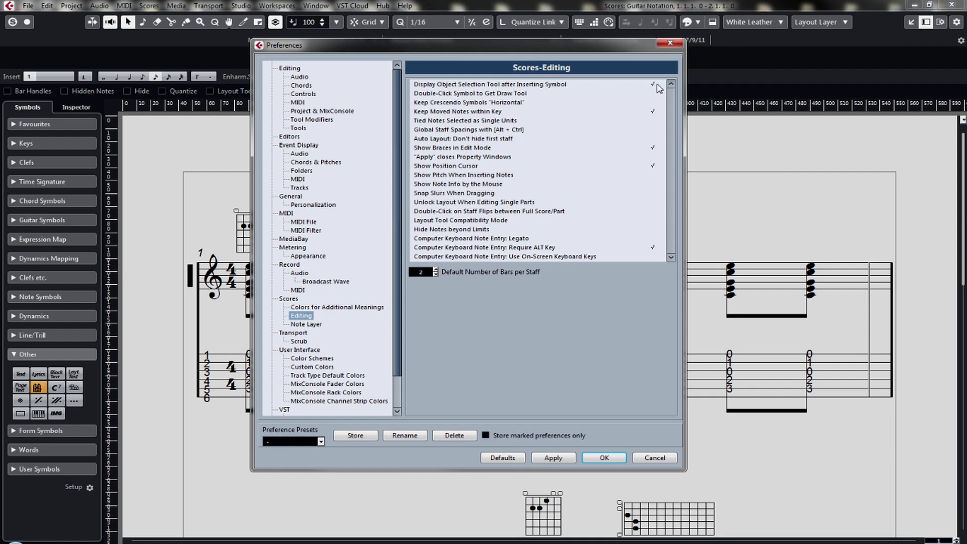
pyautogui.click(552, 458)
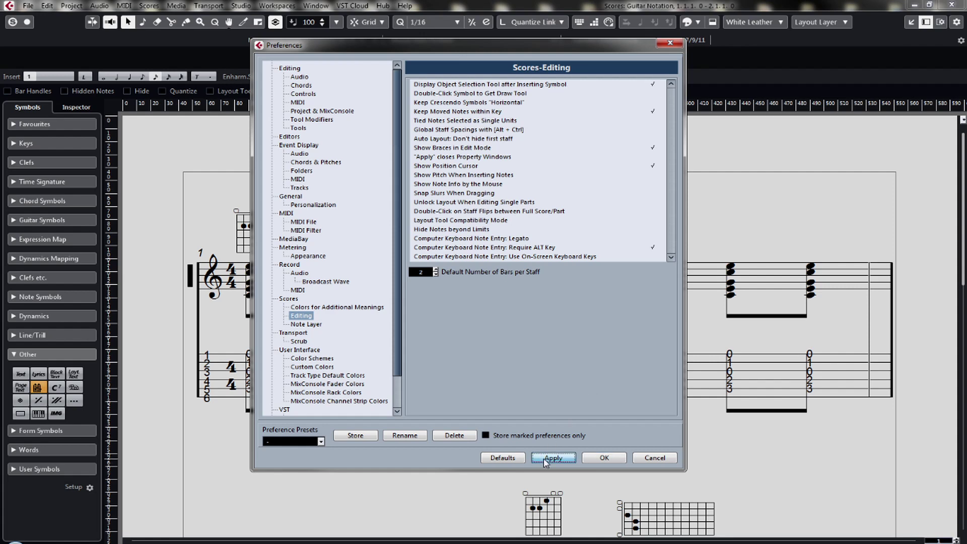
pyautogui.click(604, 458)
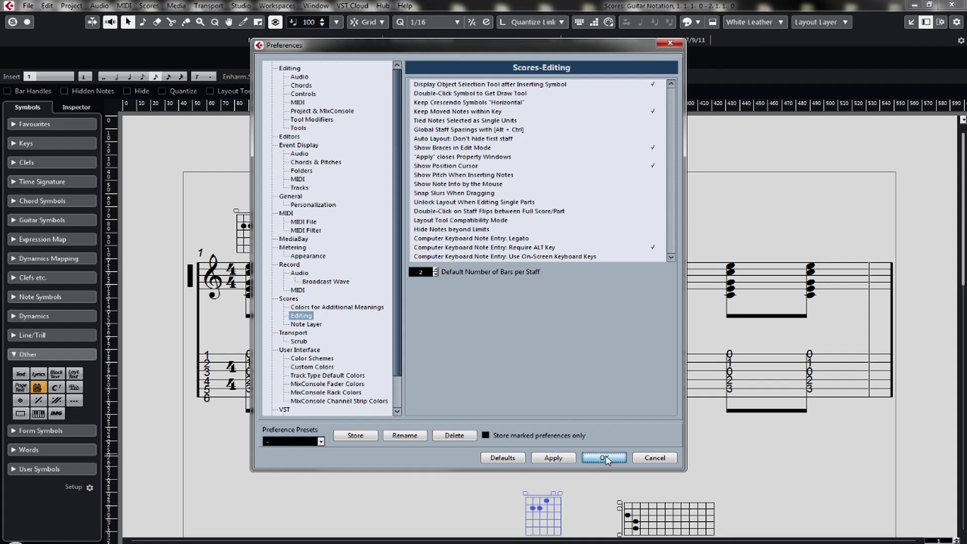
# - Insert one blank size 4 guitar symbol above the second chord of the notation staff and close its settings
pyautogui.click(38, 388)
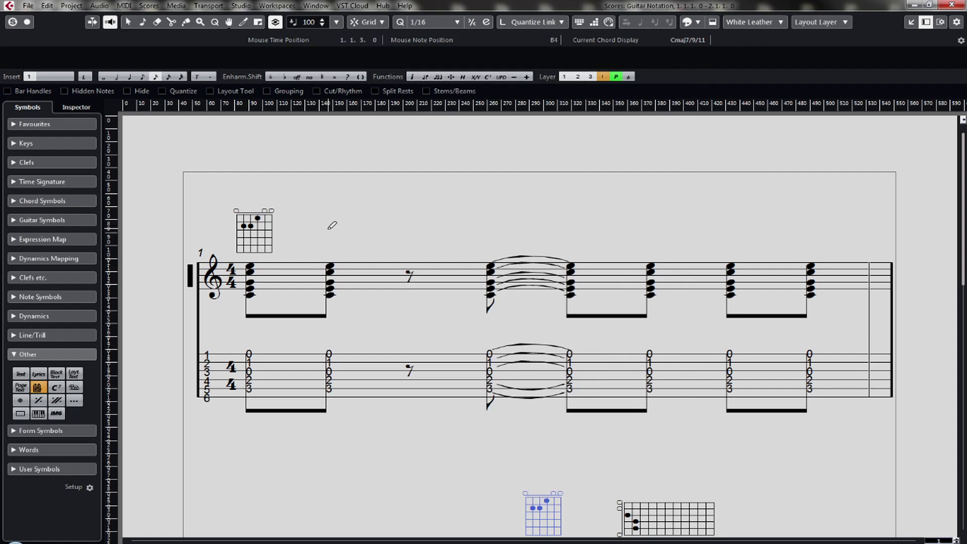
pyautogui.click(329, 234)
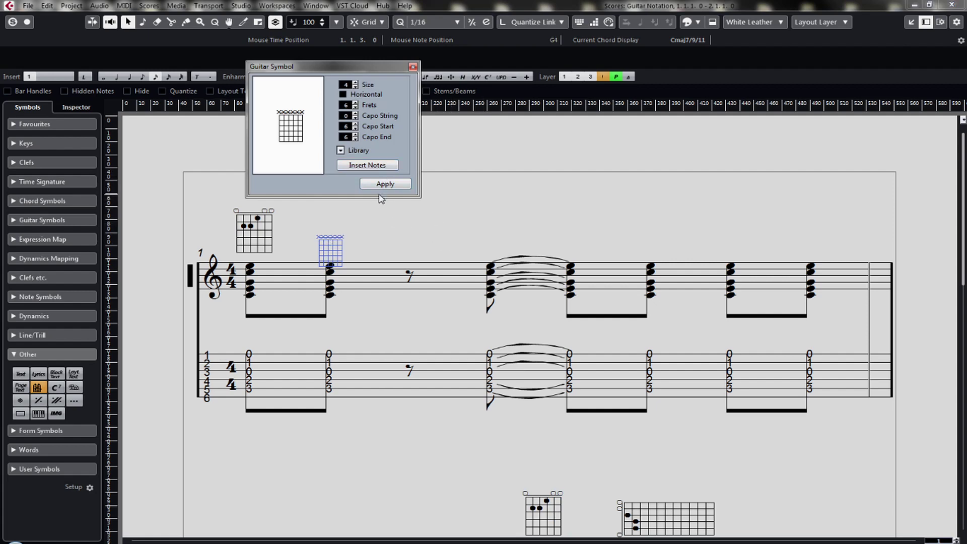
pyautogui.click(413, 67)
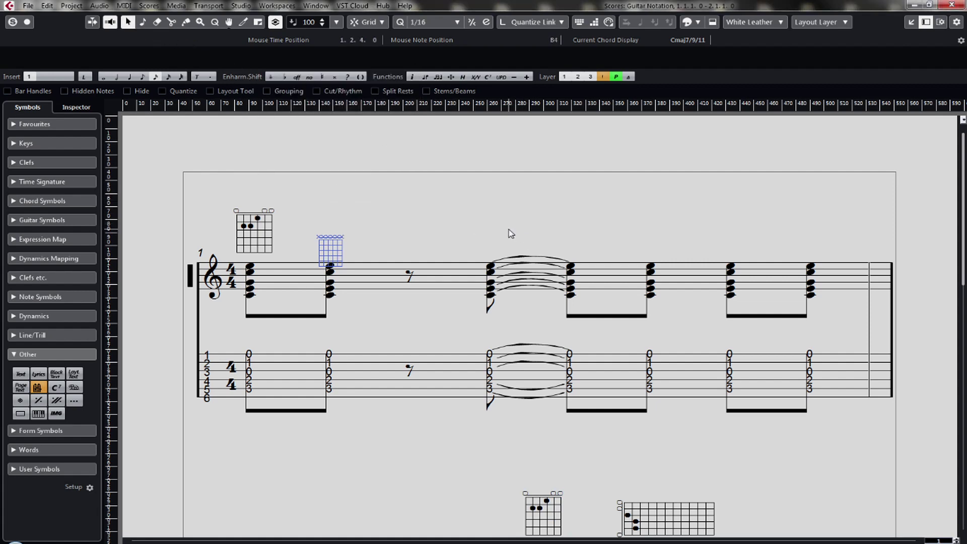
# - Move both chord diagrams higher above the notation staff and add a down-stroke note symbol above the first chord
pyautogui.click(46, 258)
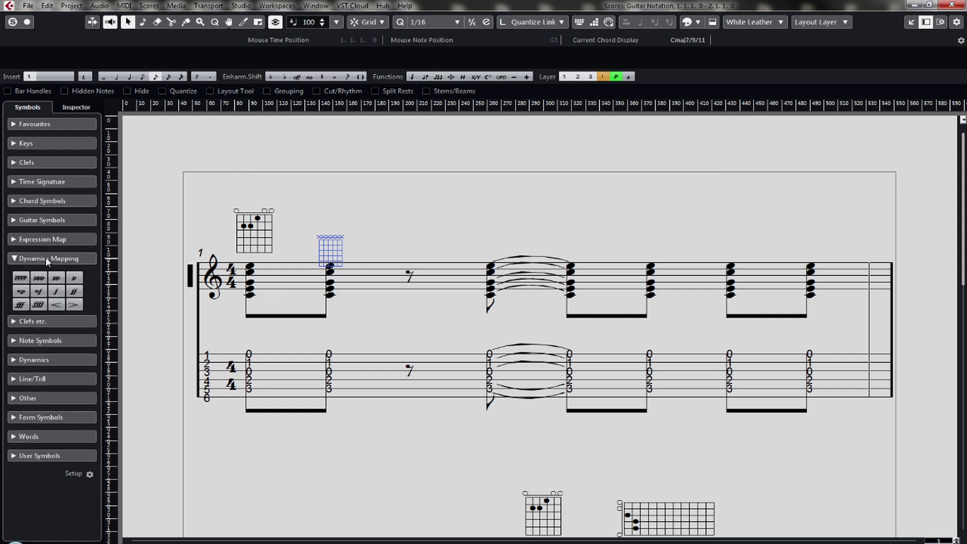
pyautogui.click(38, 340)
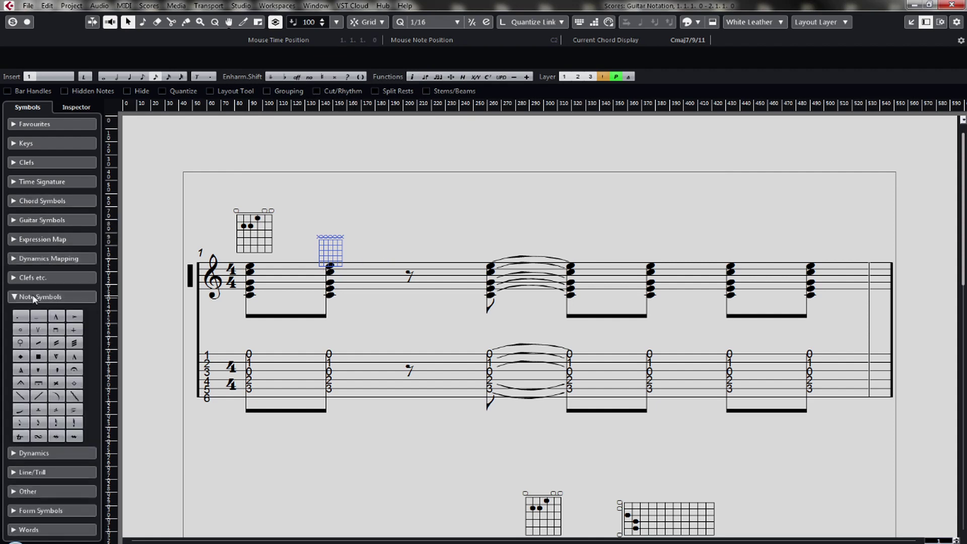
pyautogui.click(57, 330)
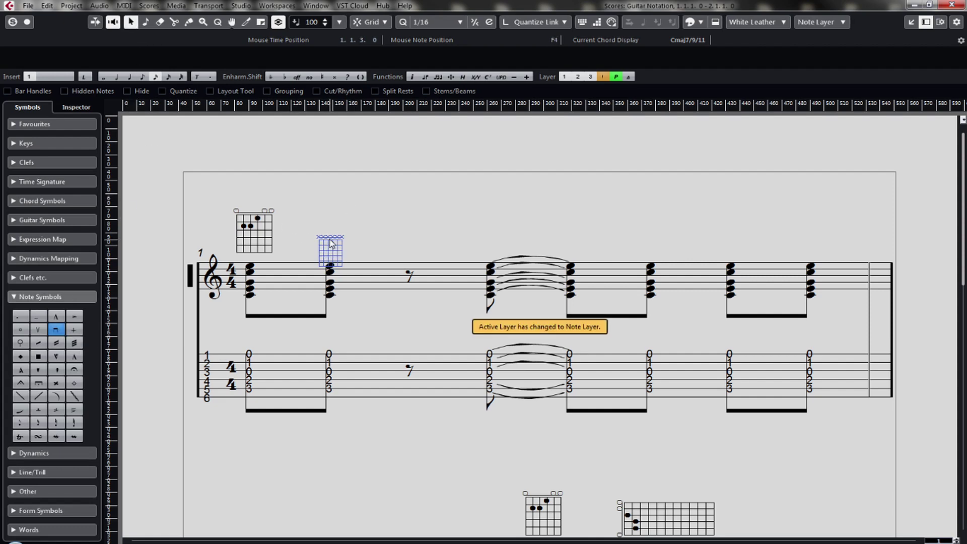
pyautogui.moveTo(333, 249); pyautogui.dragTo(329, 223)
pyautogui.moveTo(245, 249); pyautogui.dragTo(249, 224)
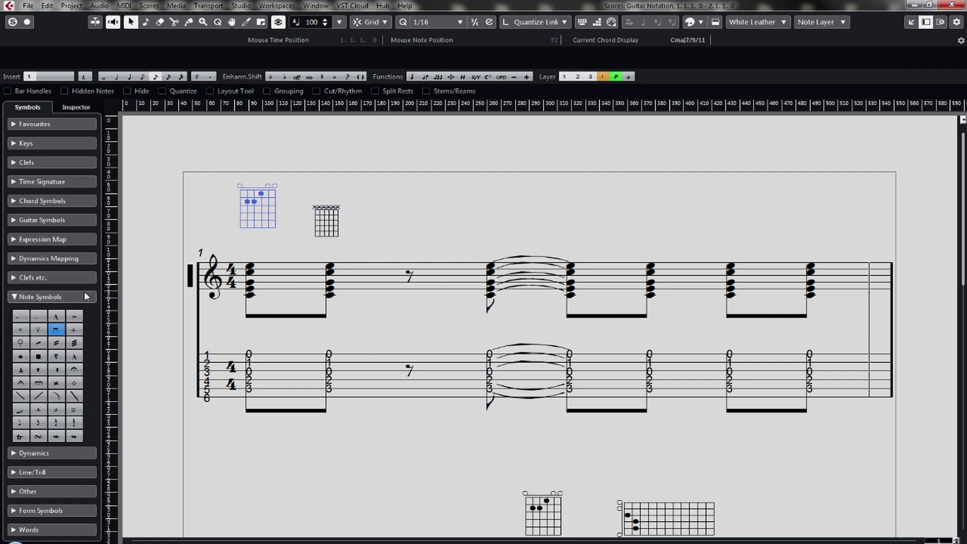
pyautogui.click(57, 331)
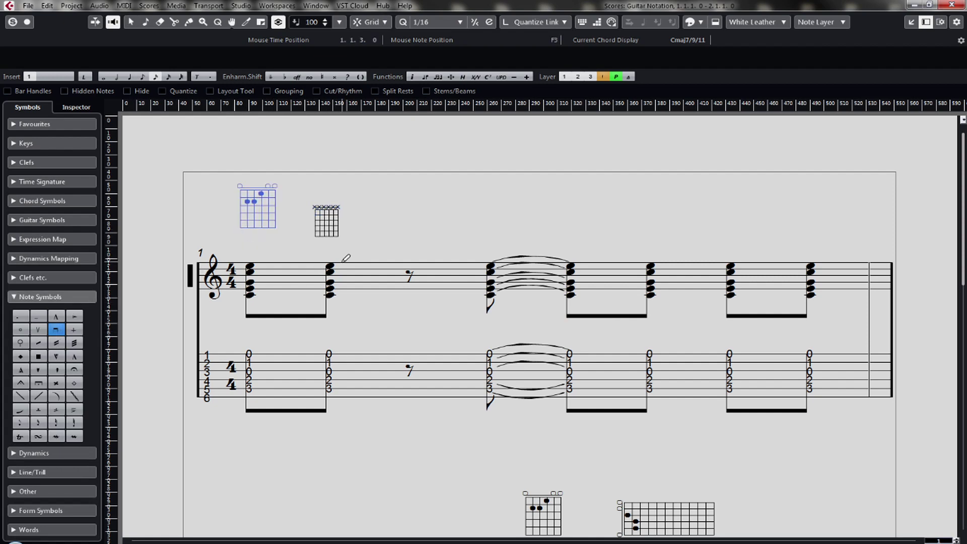
pyautogui.click(247, 254)
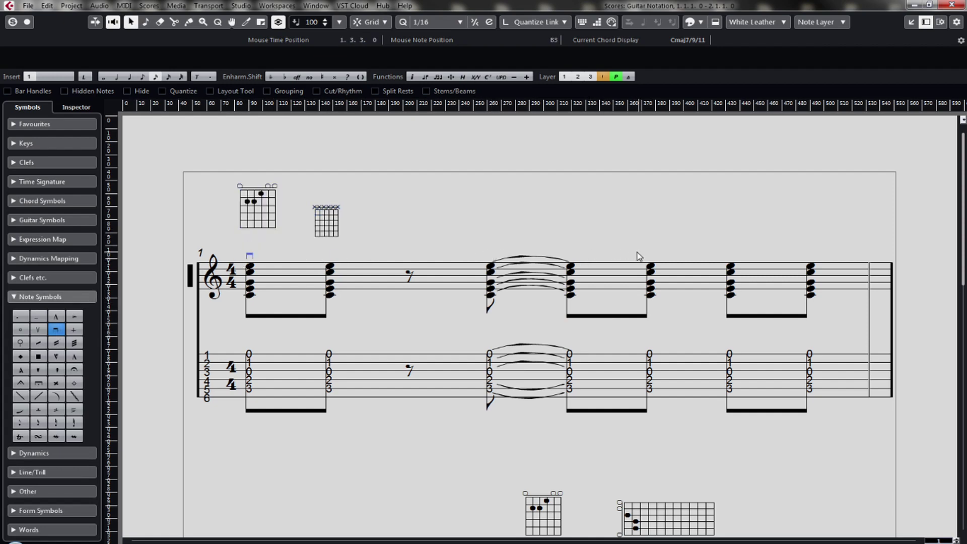
# - Try adding a second down-stroke symbol above the sixth chord and undo the insertion
pyautogui.click(56, 330)
pyautogui.click(729, 254)
pyautogui.click(132, 23)
pyautogui.moveTo(252, 259); pyautogui.dragTo(697, 243)
pyautogui.hotkey('ctrl', 'z')
pyautogui.click(48, 6)
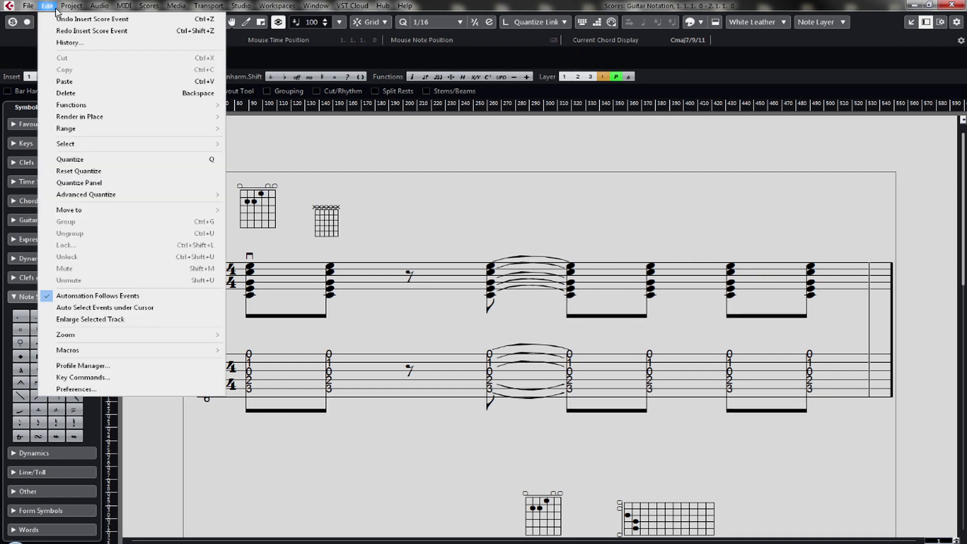
pyautogui.click(137, 398)
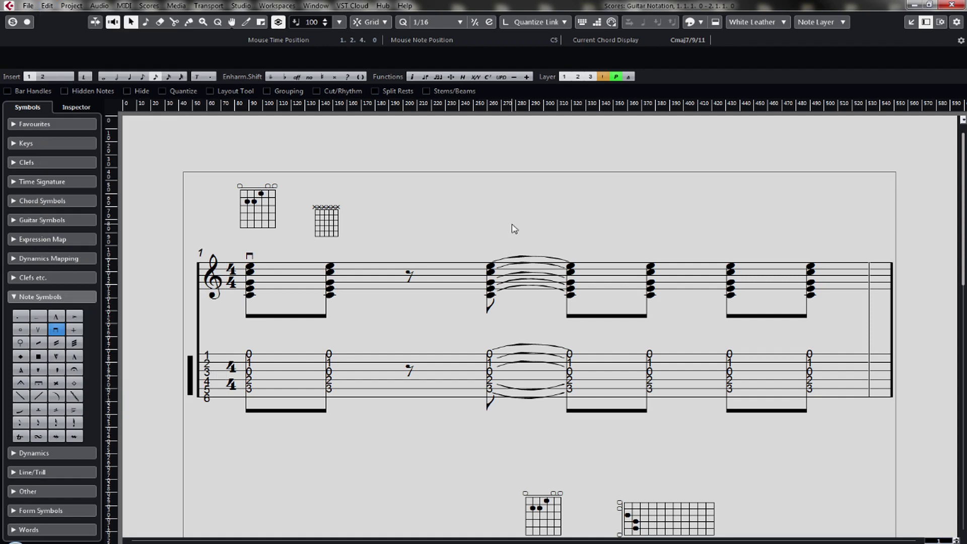
# - Disable Display Object Selection Tool after Inserting Symbol in the Scores-Editing preferences and confirm
pyautogui.click(72, 6)
pyautogui.moveTo(51, 7)
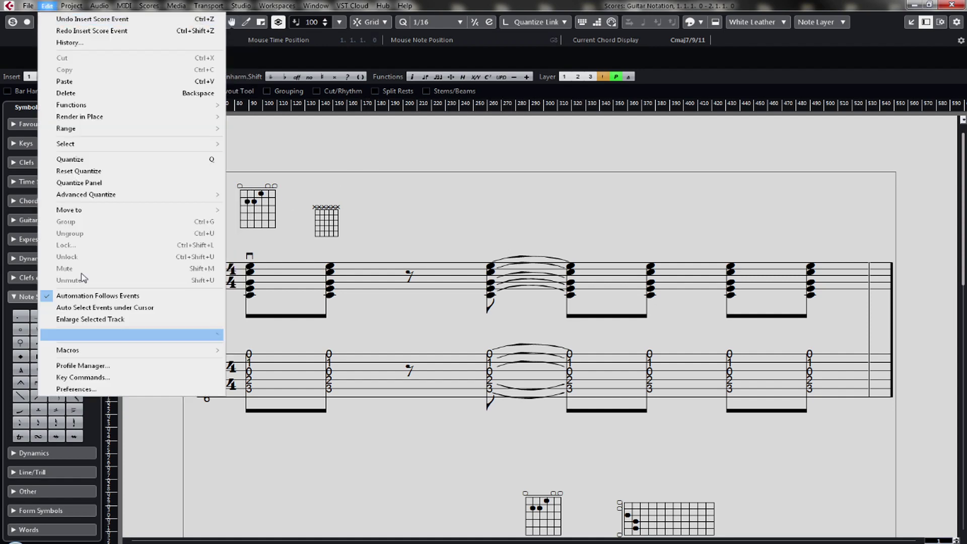
pyautogui.click(116, 389)
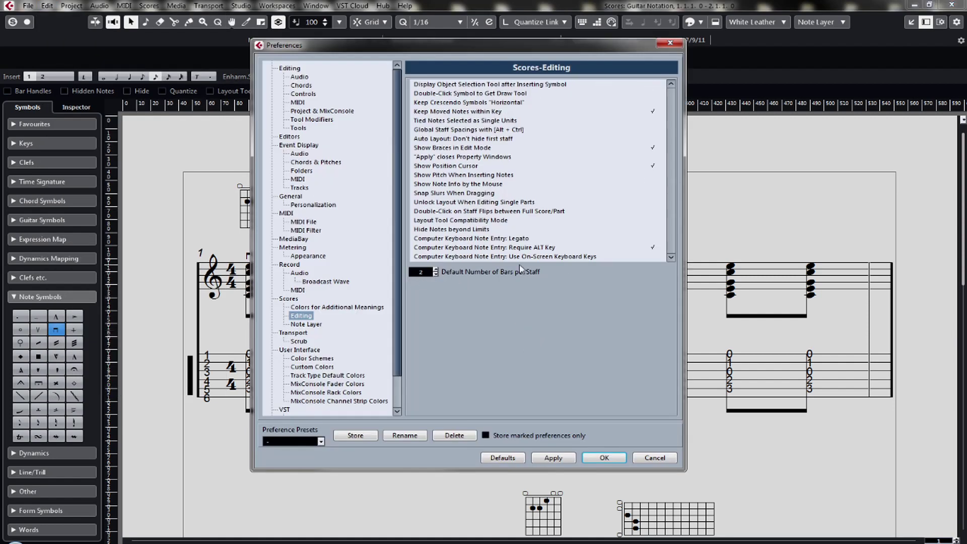
pyautogui.click(604, 458)
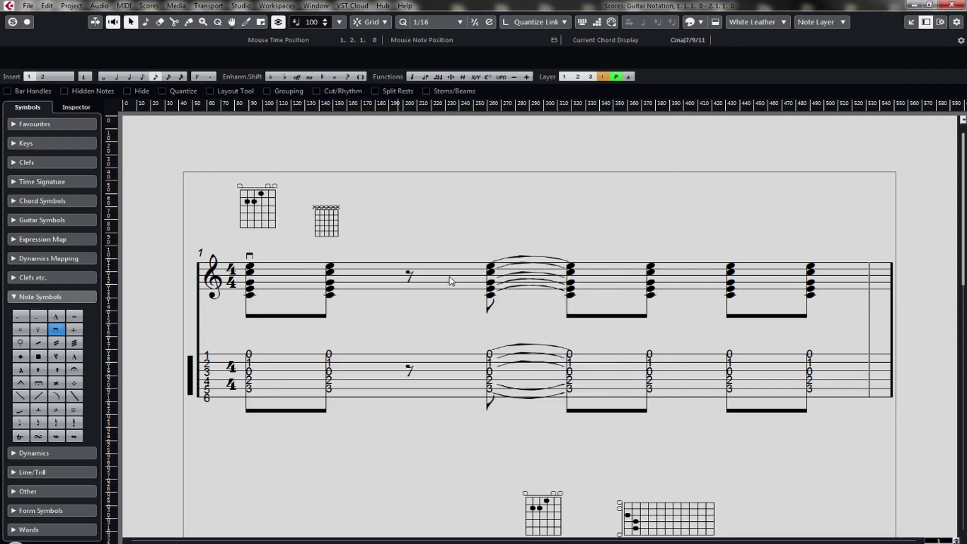
pyautogui.click(149, 5)
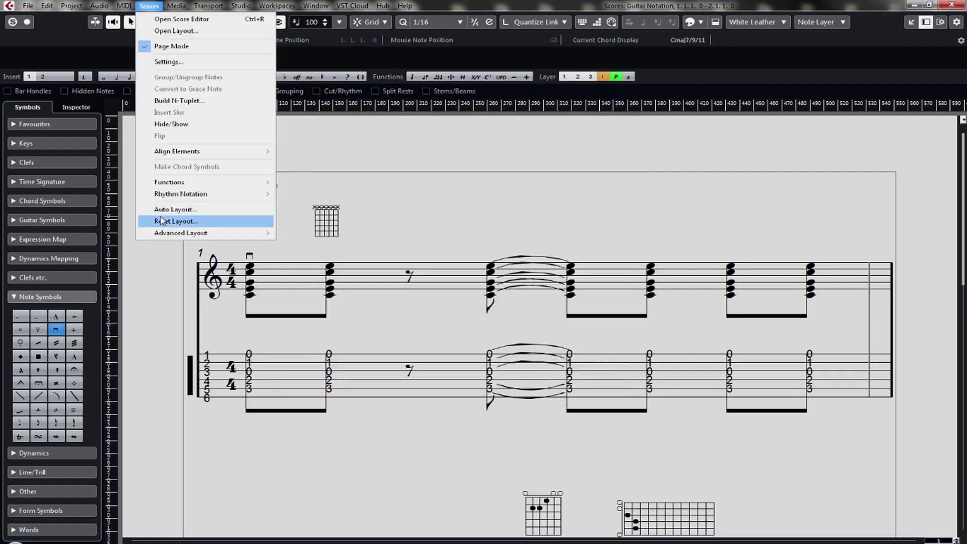
pyautogui.moveTo(215, 233)
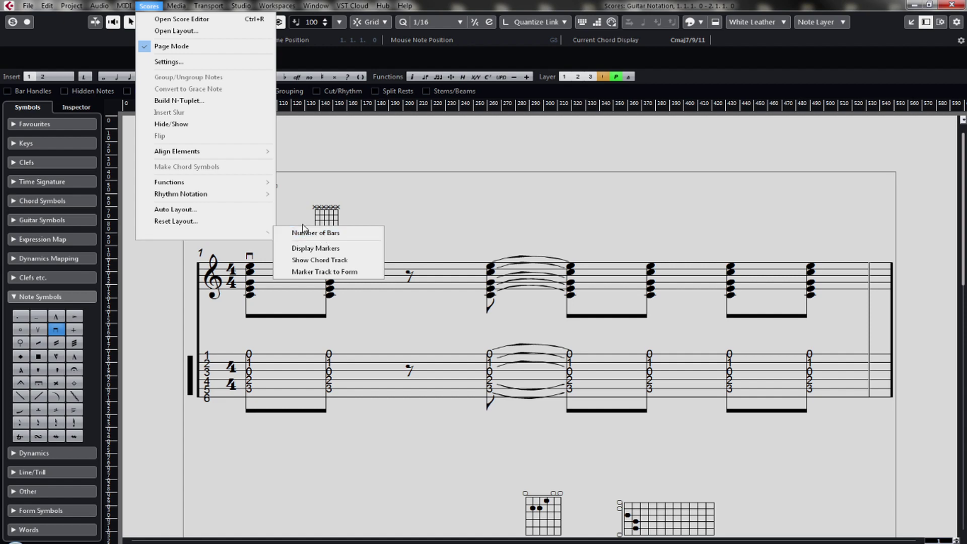
pyautogui.click(494, 191)
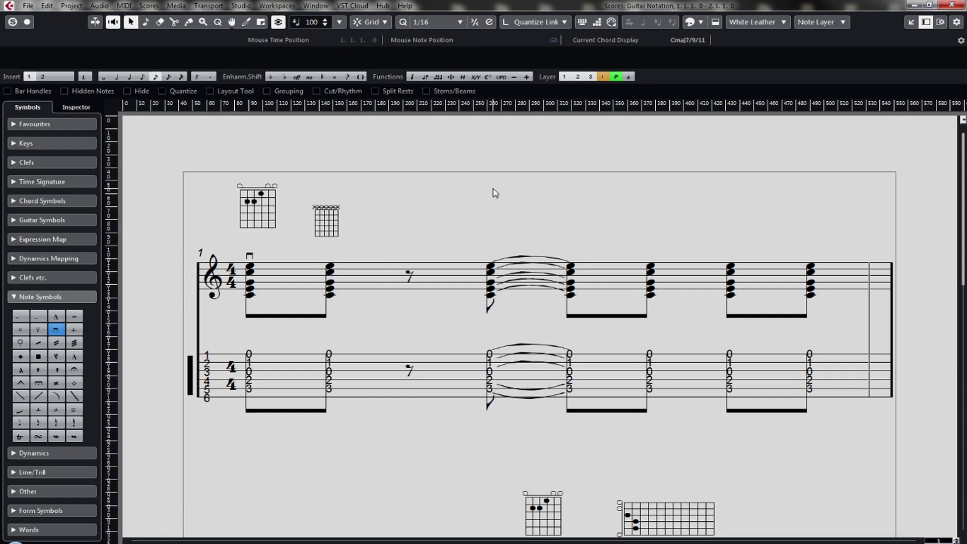
pyautogui.click(487, 191)
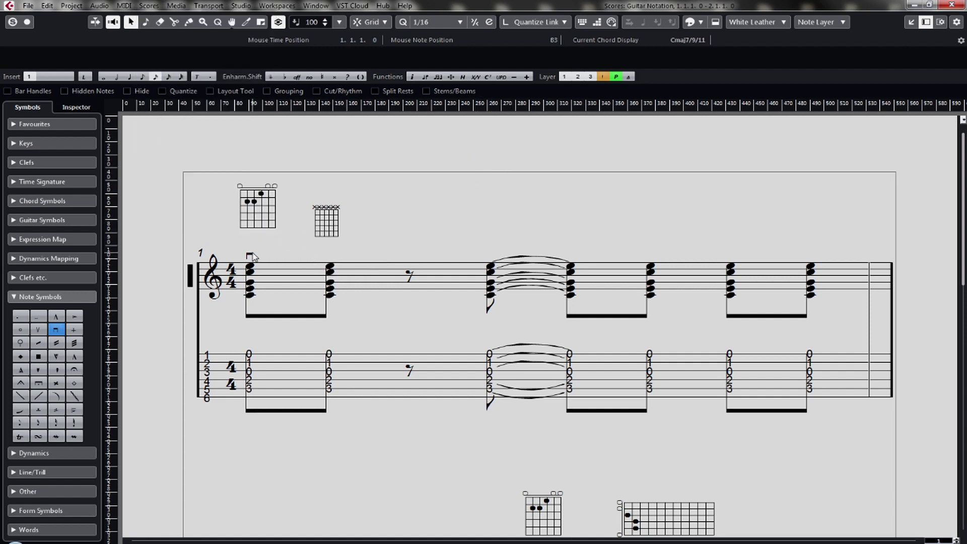
# - Move the blank chord diagram beside the horizontal diagram of the second system, and shift the first system further down the page
pyautogui.moveTo(329, 224)
pyautogui.mouseDown()
pyautogui.moveTo(603, 434)
pyautogui.moveTo(777, 521)
pyautogui.moveTo(780, 510)
pyautogui.mouseUp()
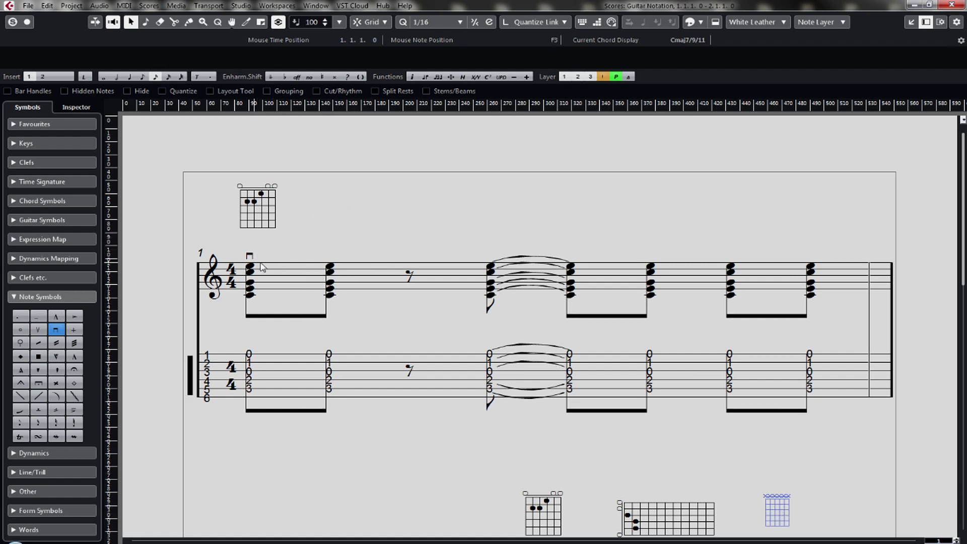
pyautogui.click(192, 276)
pyautogui.moveTo(190, 286); pyautogui.dragTo(191, 319)
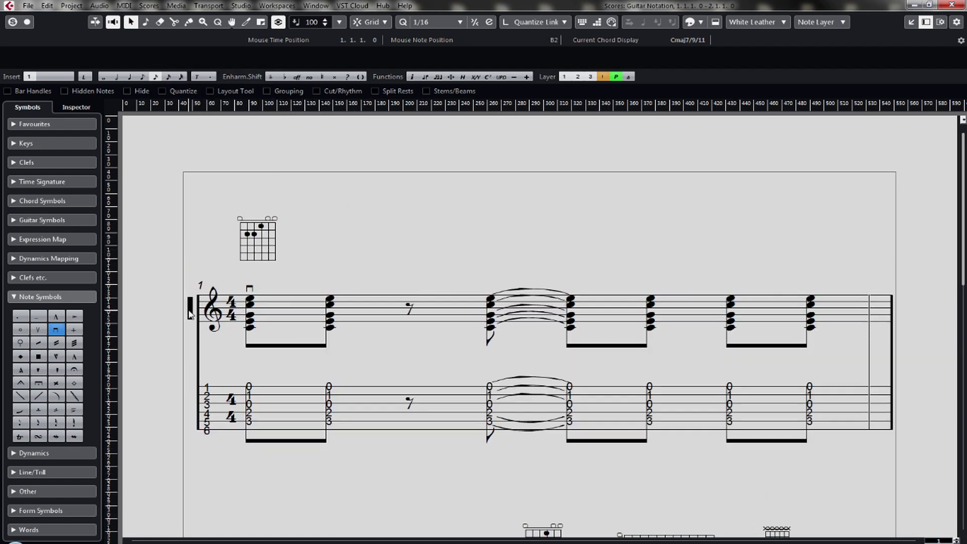
# - Place a new chord symbol above the notation staff, between the second chord and the eighth rest
pyautogui.click(14, 297)
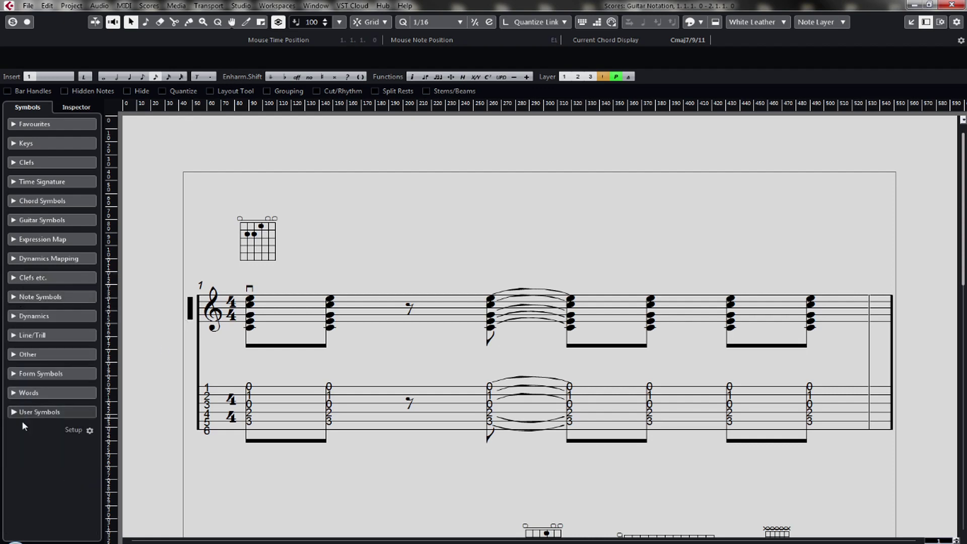
pyautogui.click(32, 355)
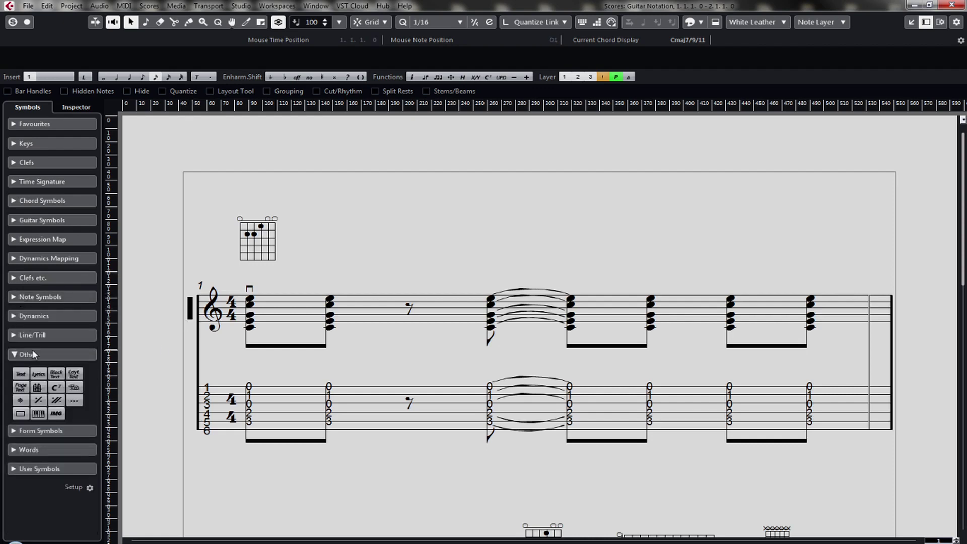
pyautogui.click(56, 387)
pyautogui.click(355, 228)
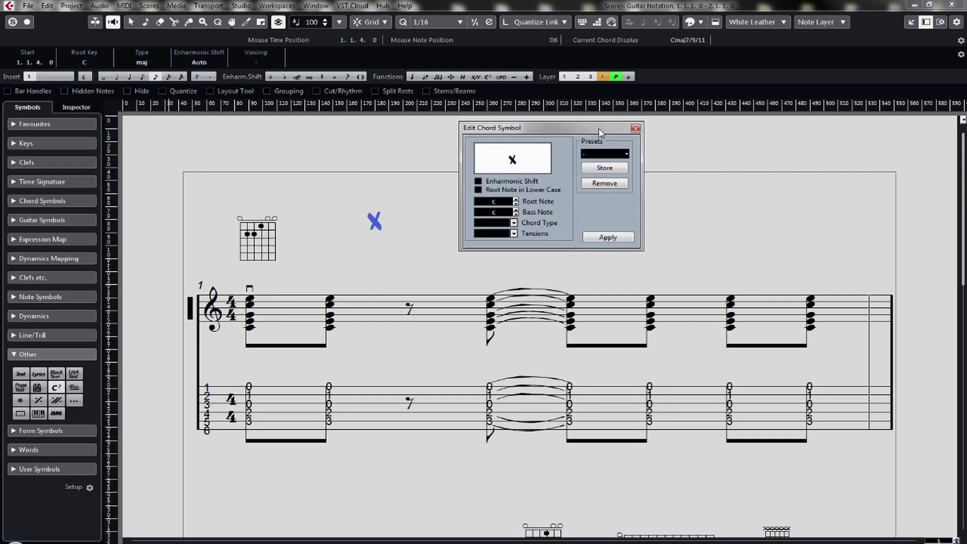
pyautogui.click(130, 22)
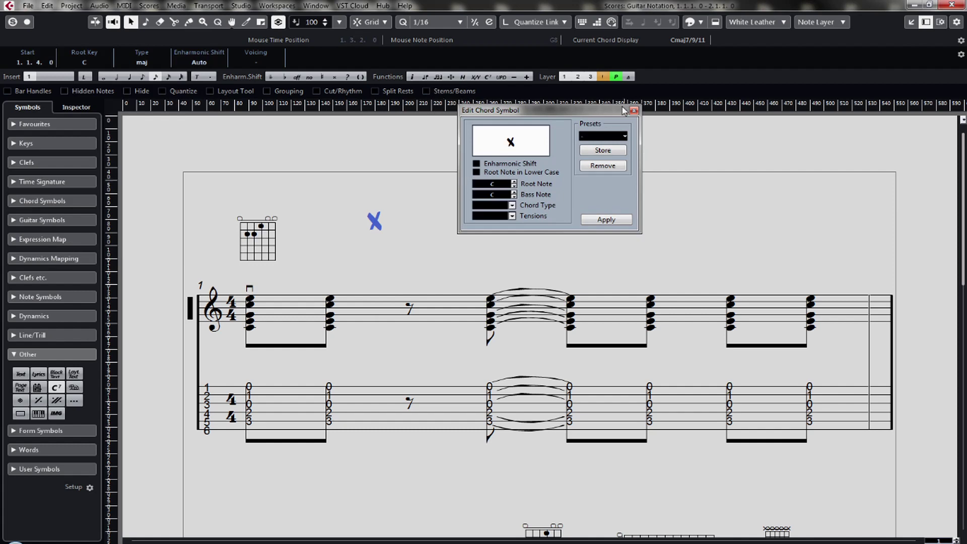
# - Apply a plain C chord symbol with root note C and no chord type
pyautogui.moveTo(596, 113); pyautogui.dragTo(578, 142)
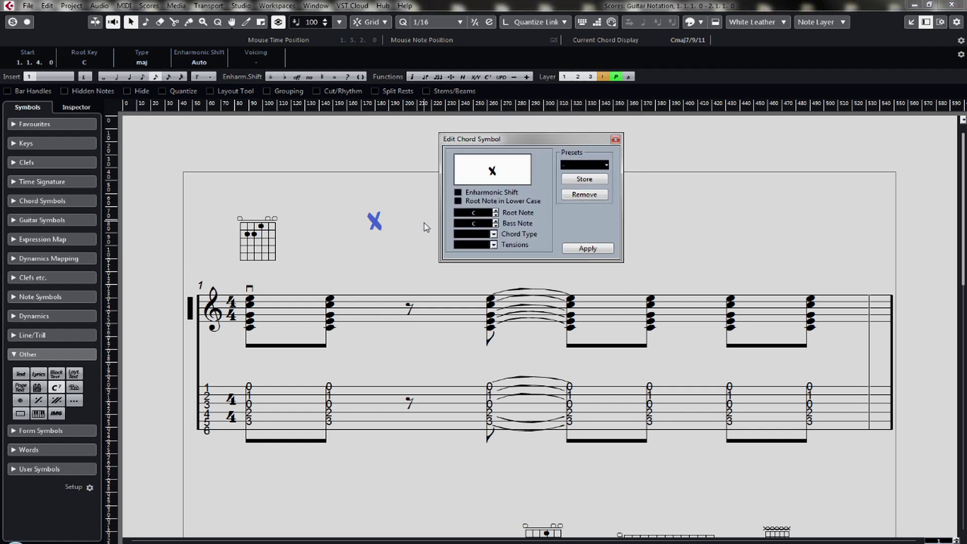
pyautogui.click(493, 234)
pyautogui.click(509, 250)
pyautogui.click(494, 235)
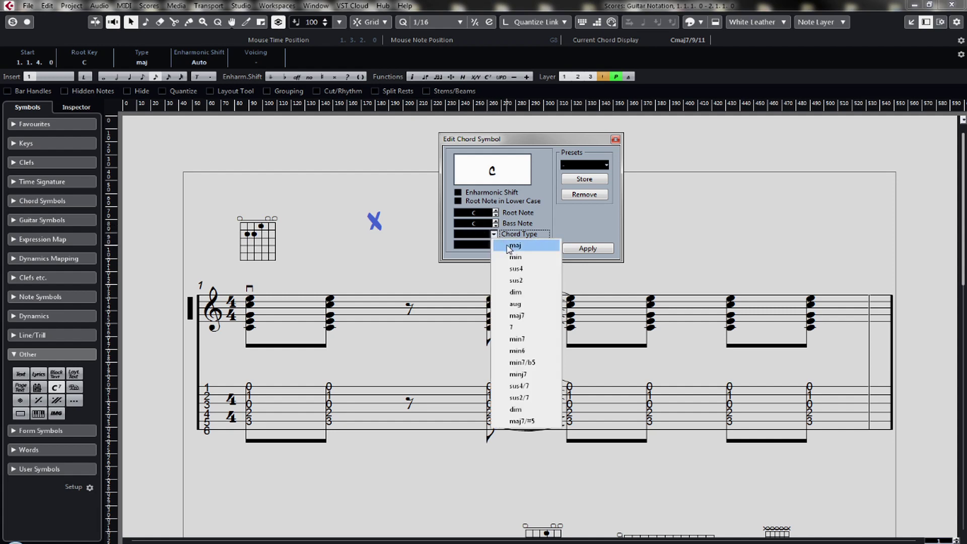
pyautogui.click(550, 250)
pyautogui.click(588, 248)
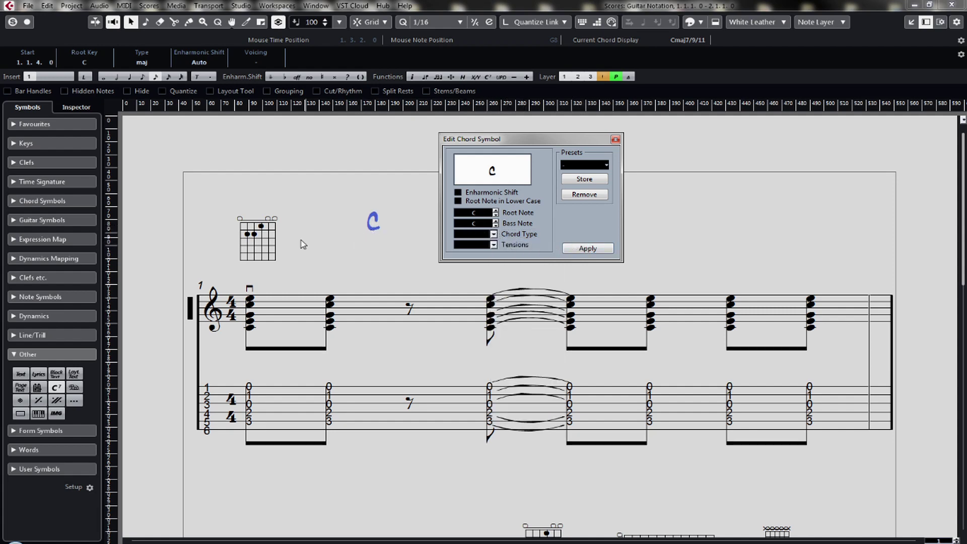
# - Lower the chord diagram above the first chord and refinger it with dots on string 5 fret 3, string 4 fret 2 and string 2 fret 1
pyautogui.click(225, 288)
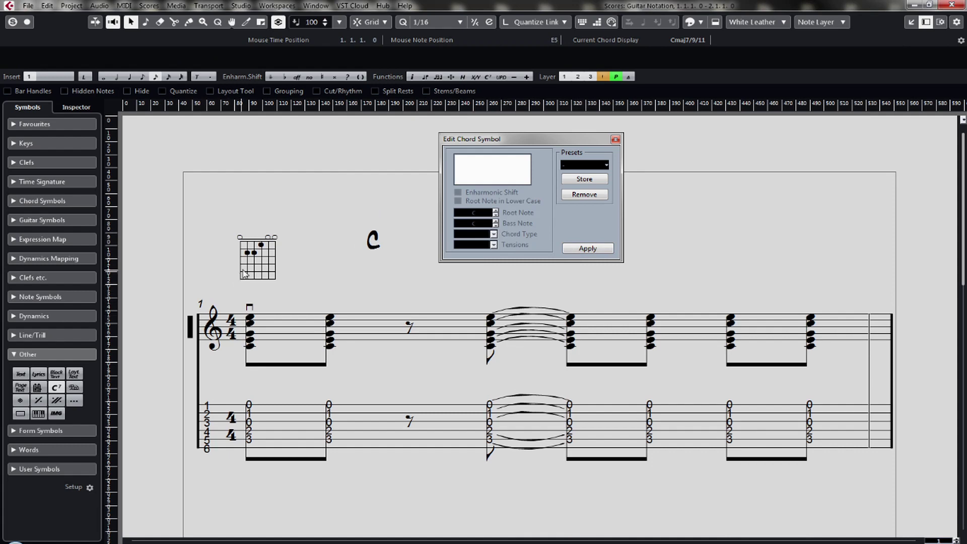
pyautogui.moveTo(252, 269)
pyautogui.mouseDown()
pyautogui.moveTo(257, 284)
pyautogui.moveTo(248, 282)
pyautogui.mouseUp()
pyautogui.doubleClick(258, 280)
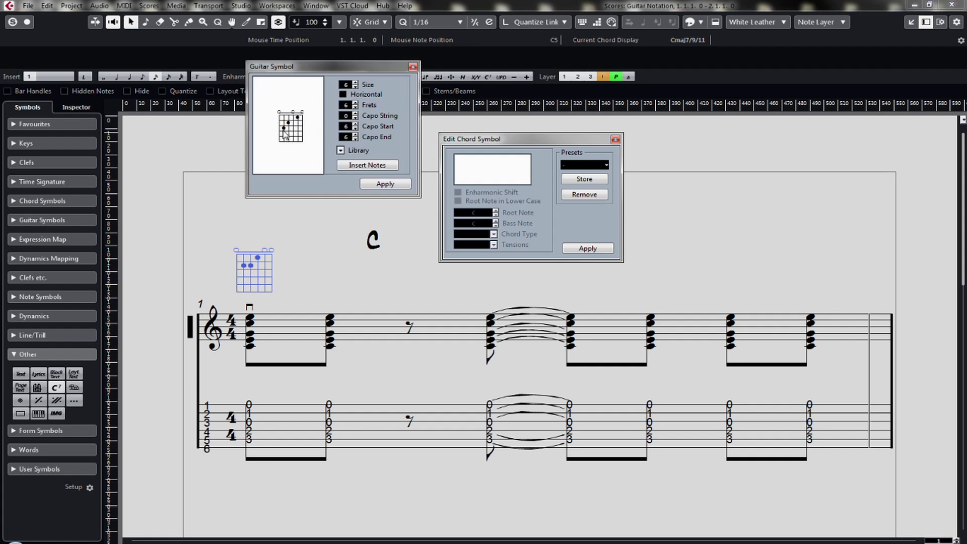
pyautogui.click(380, 184)
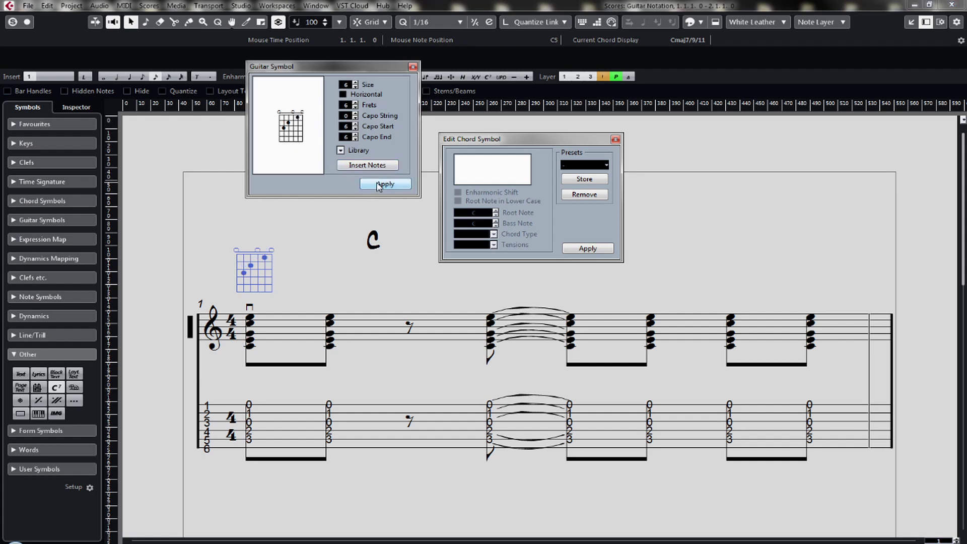
pyautogui.click(413, 66)
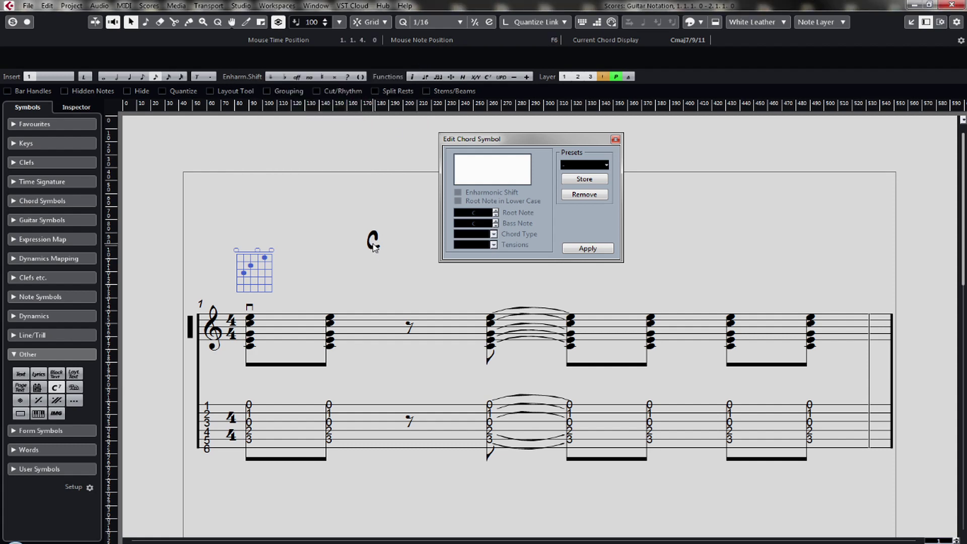
# - Move the C chord symbol directly above the chord diagram and set its chord type to maj
pyautogui.moveTo(375, 245); pyautogui.dragTo(250, 240)
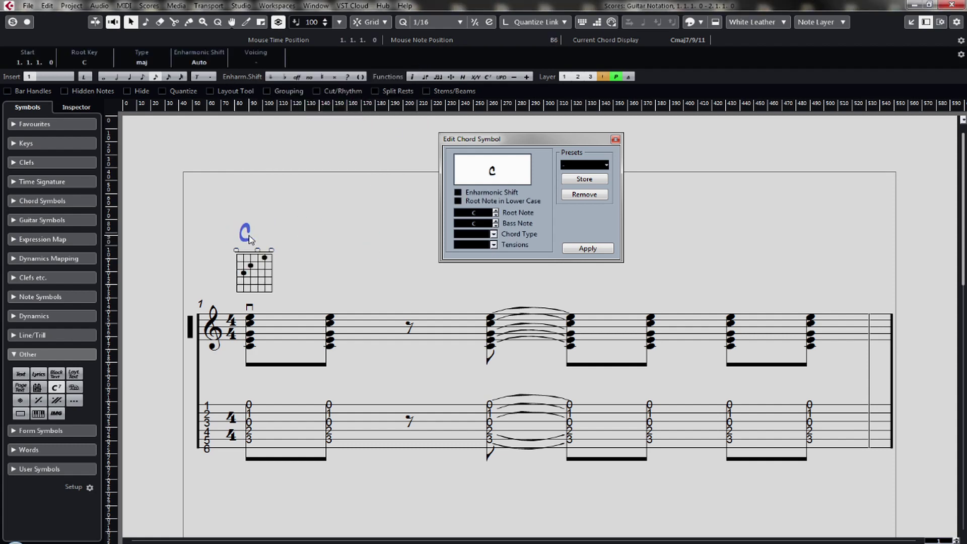
pyautogui.click(476, 234)
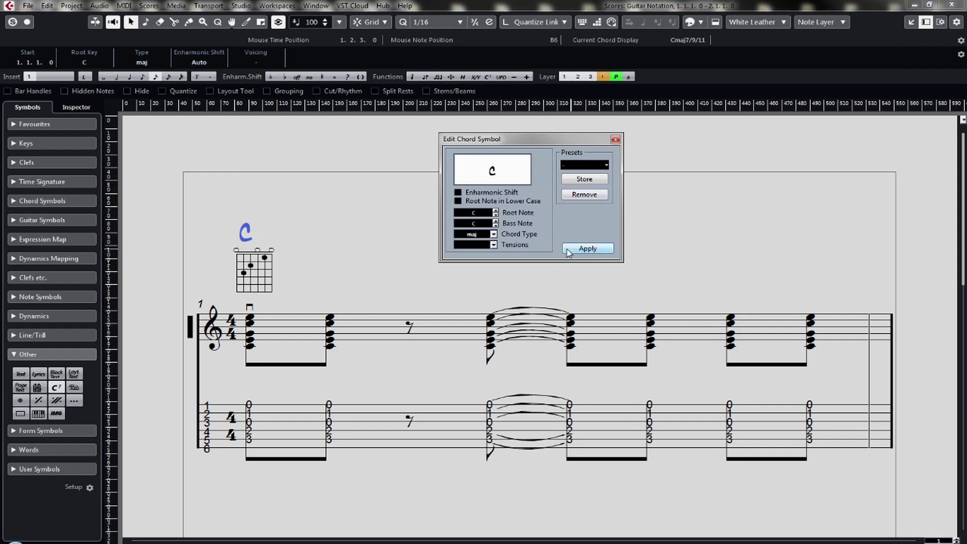
pyautogui.click(591, 249)
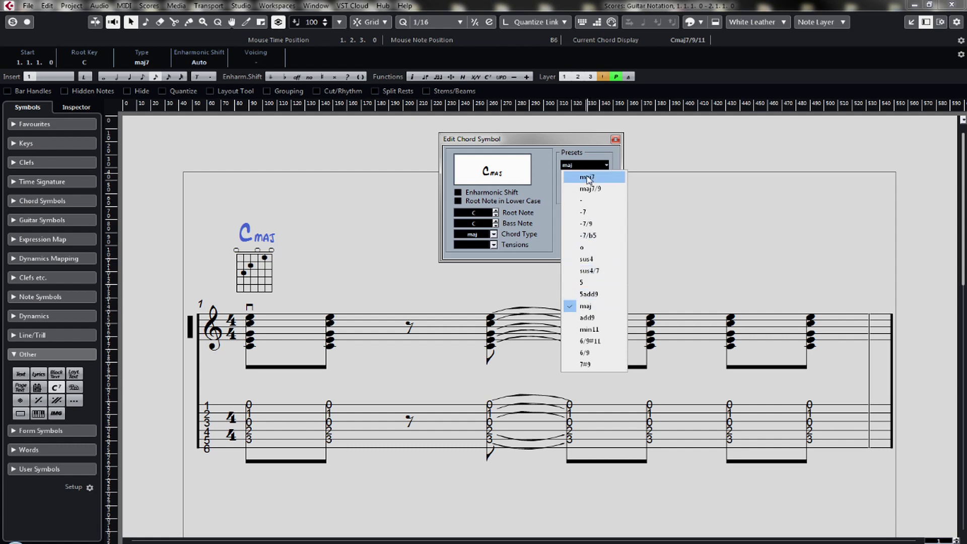
# - Extend the chord type of the symbol above the diagram to maj6/9#11 and apply it
pyautogui.click(552, 208)
pyautogui.doubleClick(479, 235)
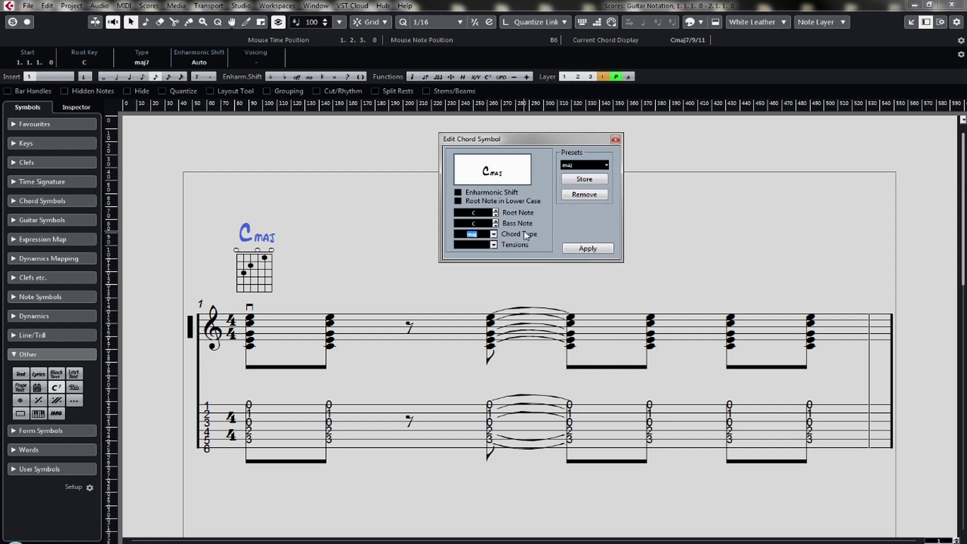
pyautogui.press('Right')
pyautogui.write('6/9#11')
pyautogui.click(586, 247)
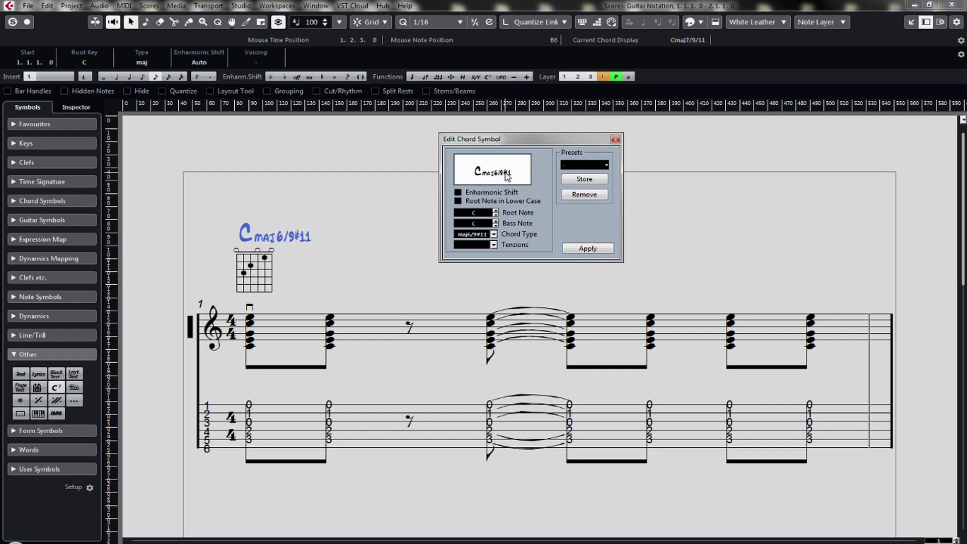
# - Add the text "C6/9#11" above the staff over the sixth chord
pyautogui.click(20, 376)
pyautogui.click(697, 236)
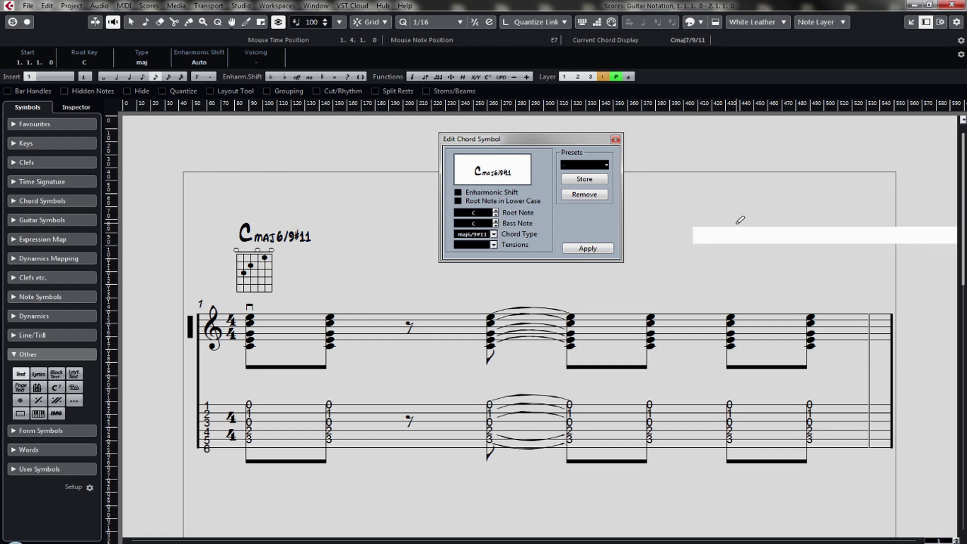
pyautogui.write('C6/9#11')
pyautogui.press('Return')
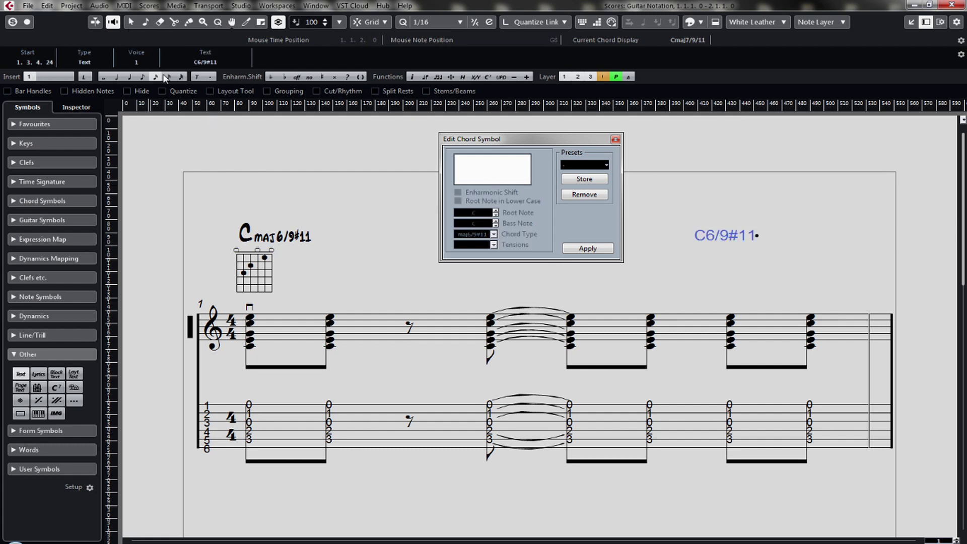
pyautogui.click(133, 21)
# - Open the font settings of the C6/9#11 text, close them unchanged and delete the text
pyautogui.rightClick(751, 236)
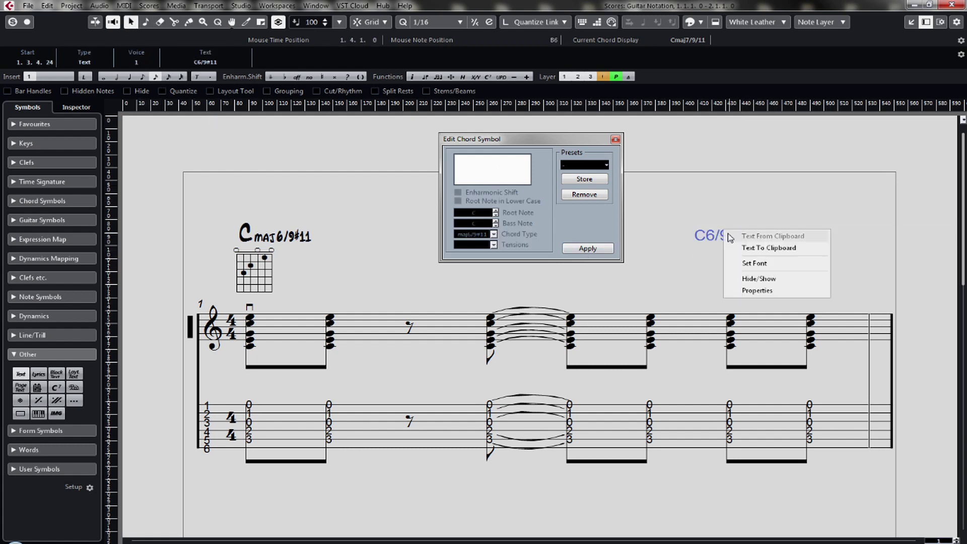
pyautogui.click(771, 264)
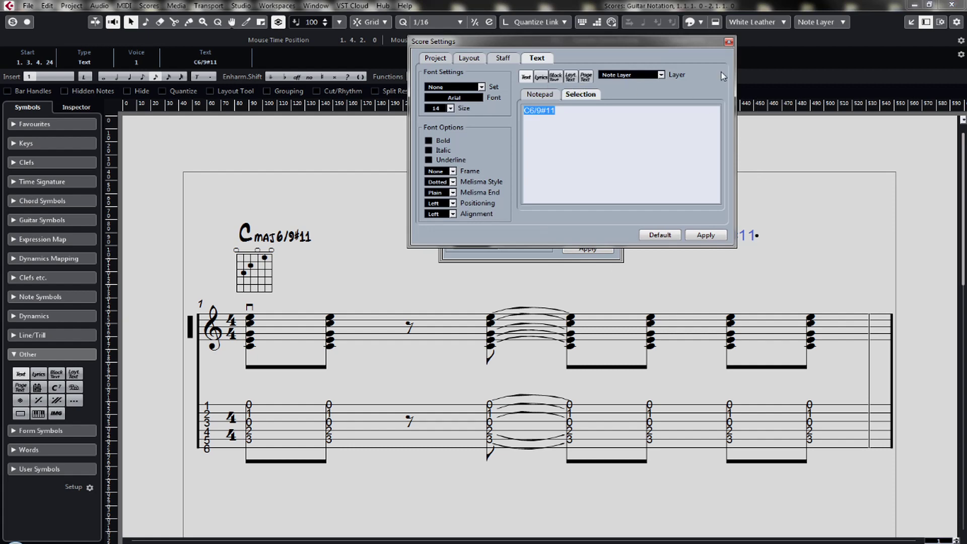
pyautogui.click(729, 42)
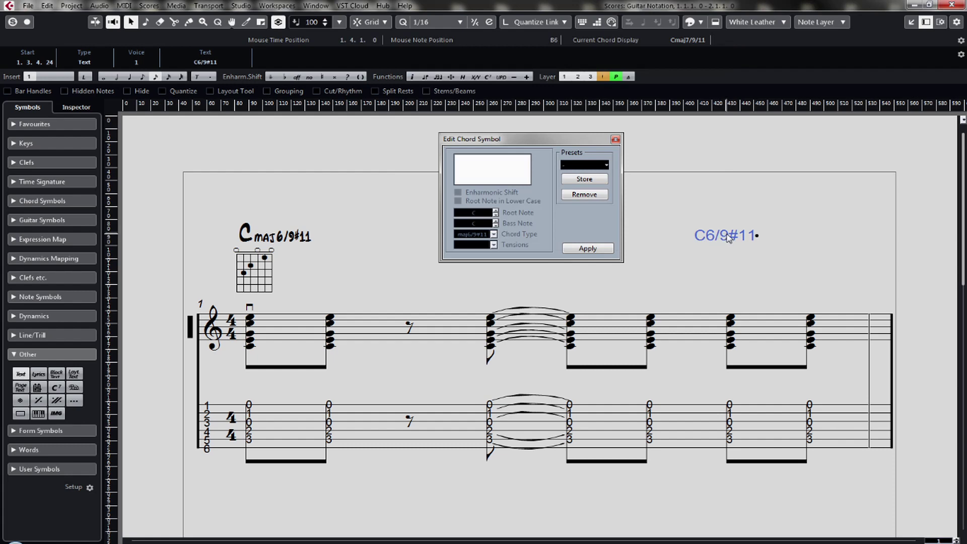
pyautogui.press('Delete')
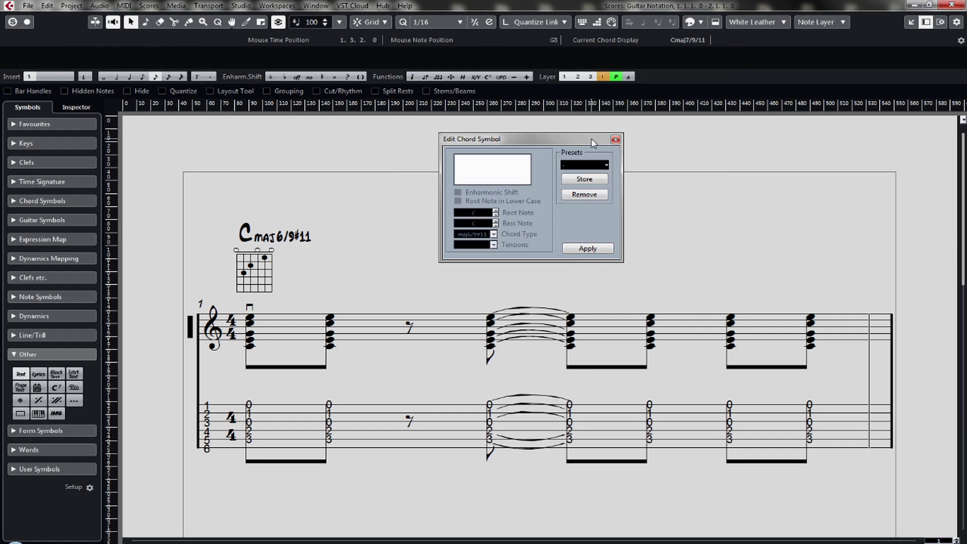
# - Apply the maj preset to the chord symbol above the first chord diagram
pyautogui.moveTo(592, 139); pyautogui.dragTo(521, 111)
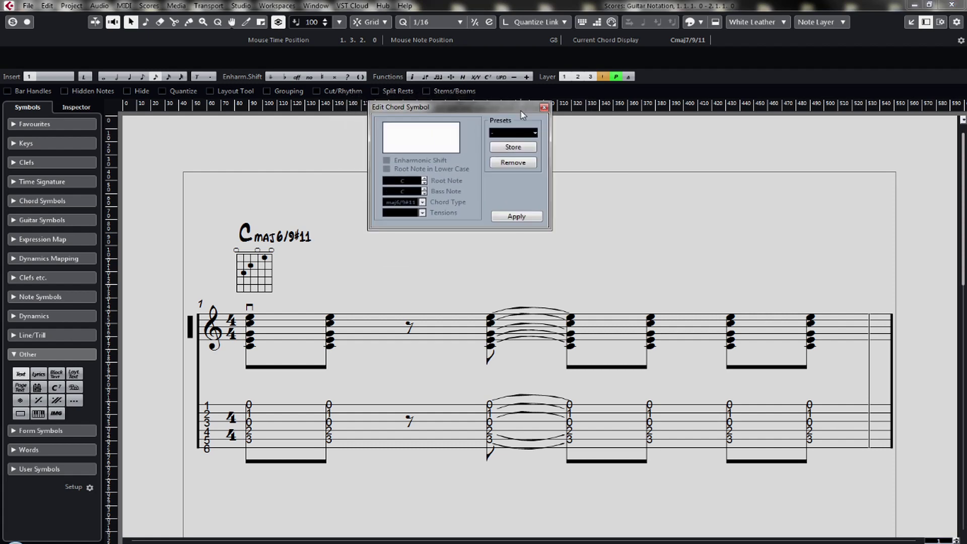
pyautogui.click(275, 237)
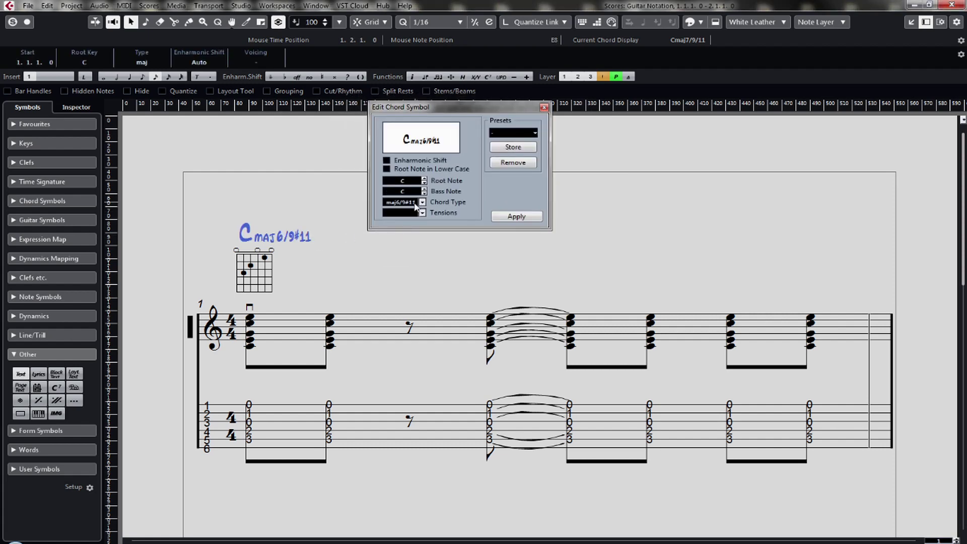
pyautogui.click(533, 133)
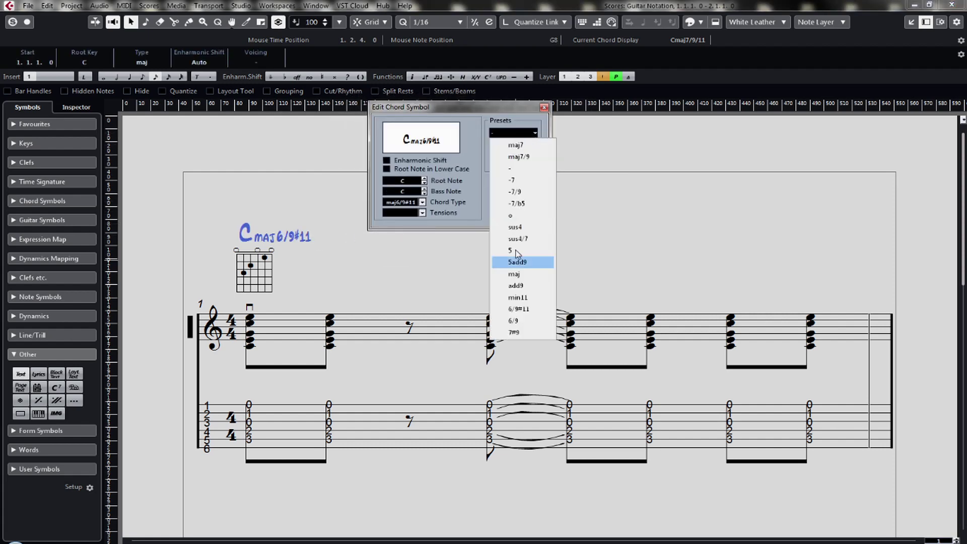
pyautogui.click(519, 282)
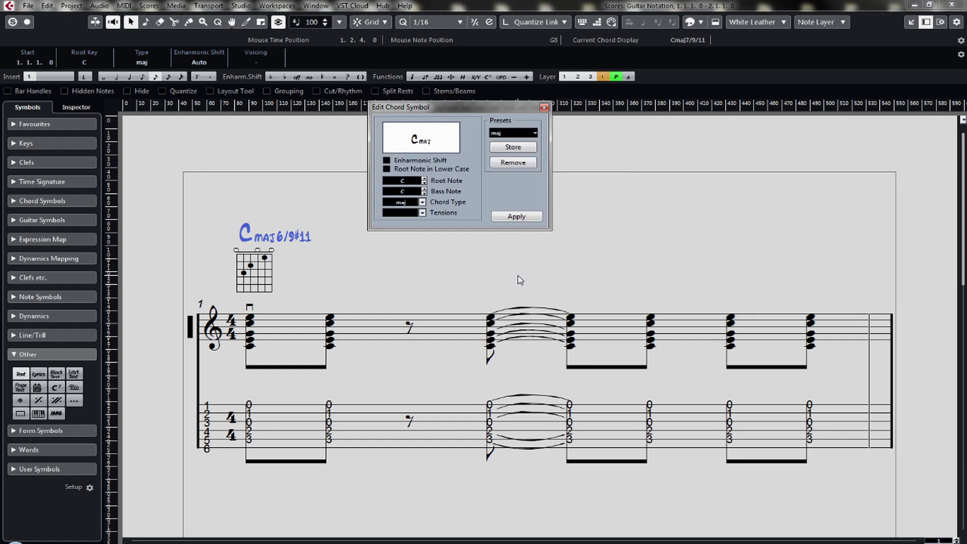
pyautogui.click(519, 217)
# - Change the chord type to "major", store it as a preset and apply it to the symbol
pyautogui.write('or')
pyautogui.click(518, 148)
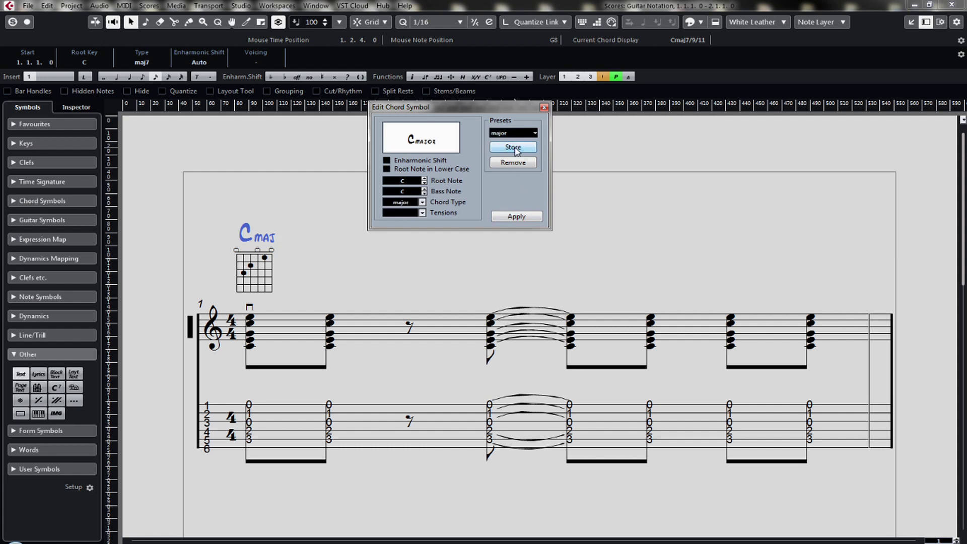
pyautogui.click(519, 216)
# - Set the chord type back to maj, store it, apply it to the symbol and close the chord symbol editor
pyautogui.doubleClick(402, 203)
pyautogui.write('ma')
pyautogui.click(506, 147)
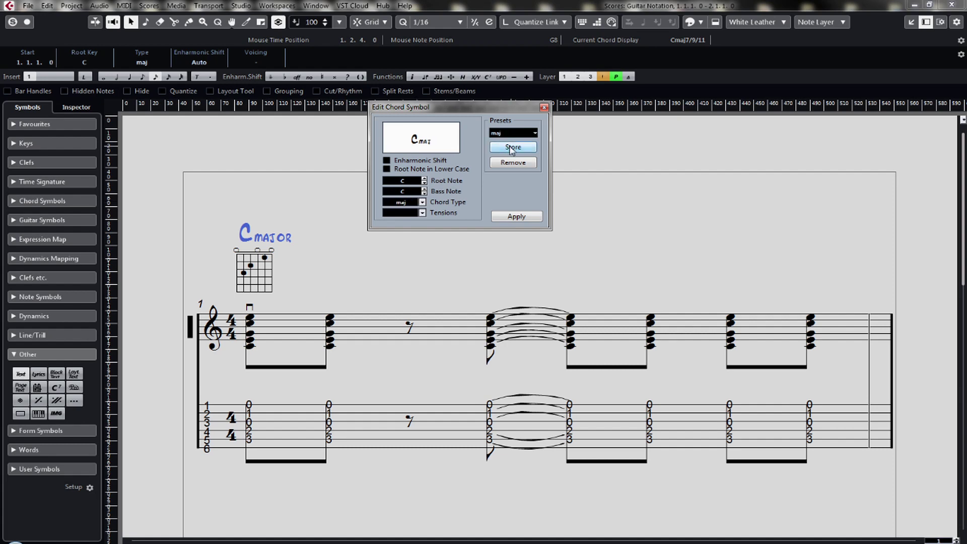
pyautogui.click(531, 134)
pyautogui.click(531, 133)
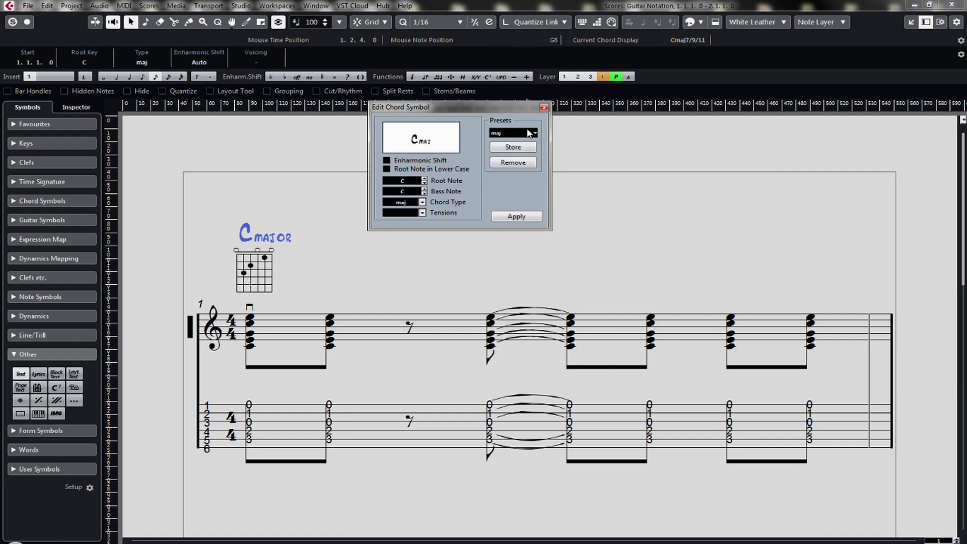
pyautogui.click(510, 217)
pyautogui.click(544, 107)
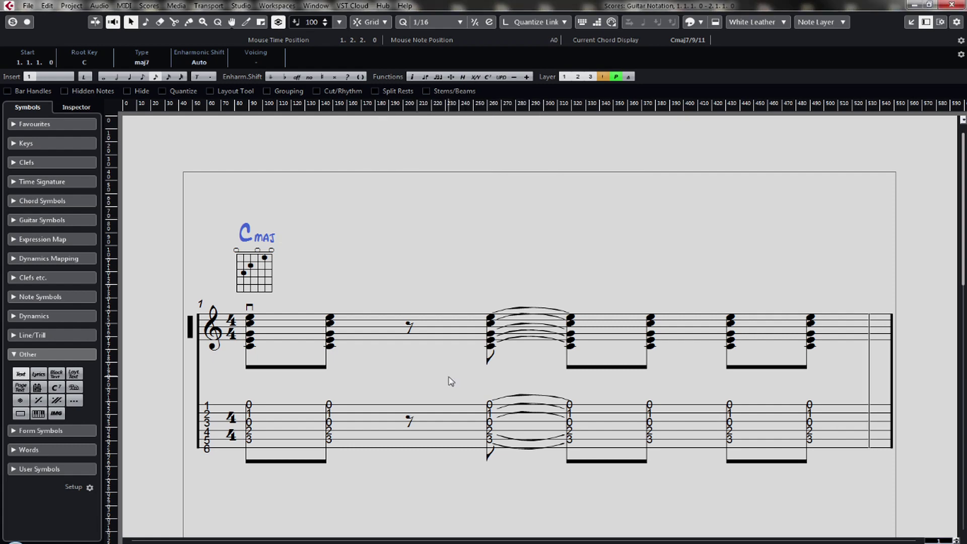
# - Move the chord diagram above the second chord and delete the down-stroke symbol above the first chord
pyautogui.moveTo(256, 283); pyautogui.dragTo(336, 286)
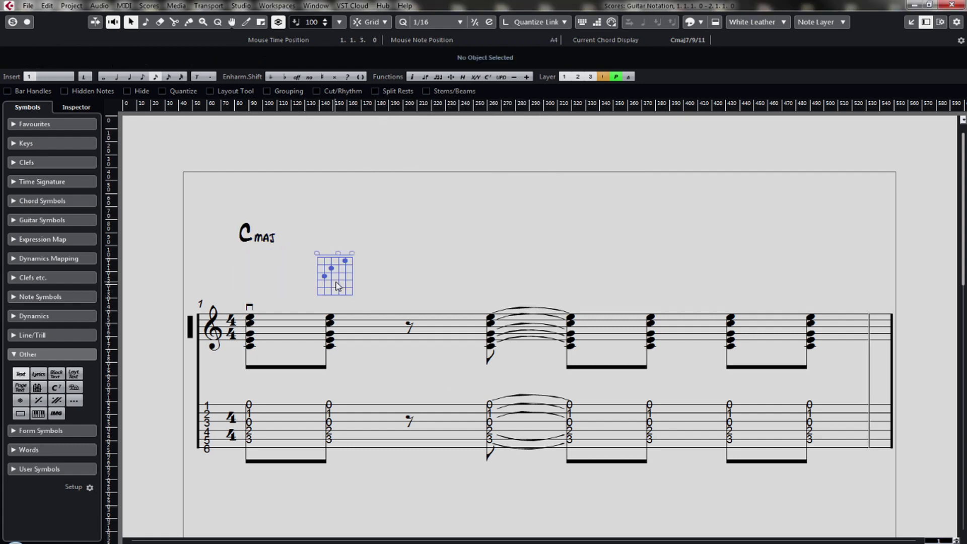
pyautogui.click(434, 277)
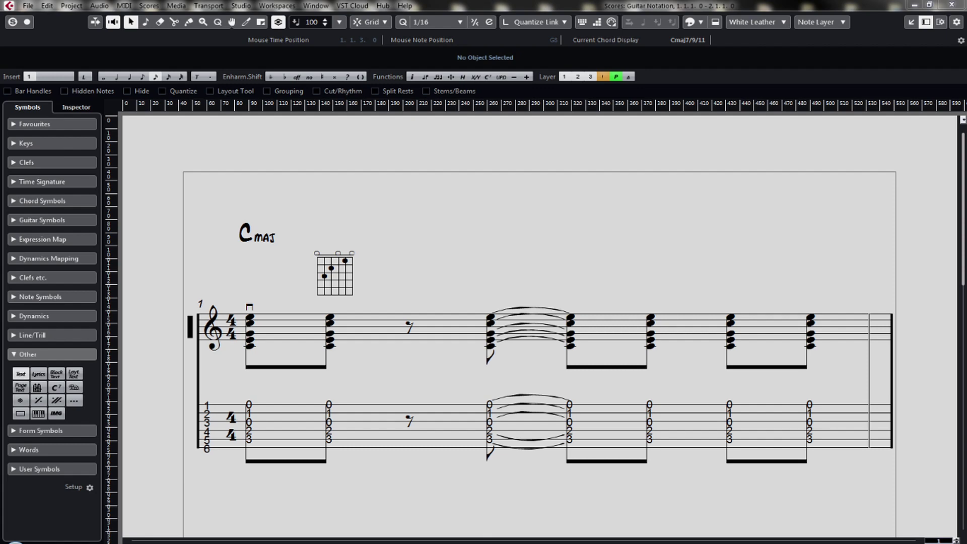
pyautogui.click(249, 306)
pyautogui.press('Delete')
# - Copy the C chord diagram and the Cmaj symbol across the bar so each of the seven chords has one of both
pyautogui.moveTo(347, 275); pyautogui.dragTo(673, 264)
pyautogui.moveTo(662, 279); pyautogui.dragTo(800, 277)
pyautogui.moveTo(266, 239); pyautogui.dragTo(548, 236)
pyautogui.moveTo(548, 236); pyautogui.dragTo(827, 224)
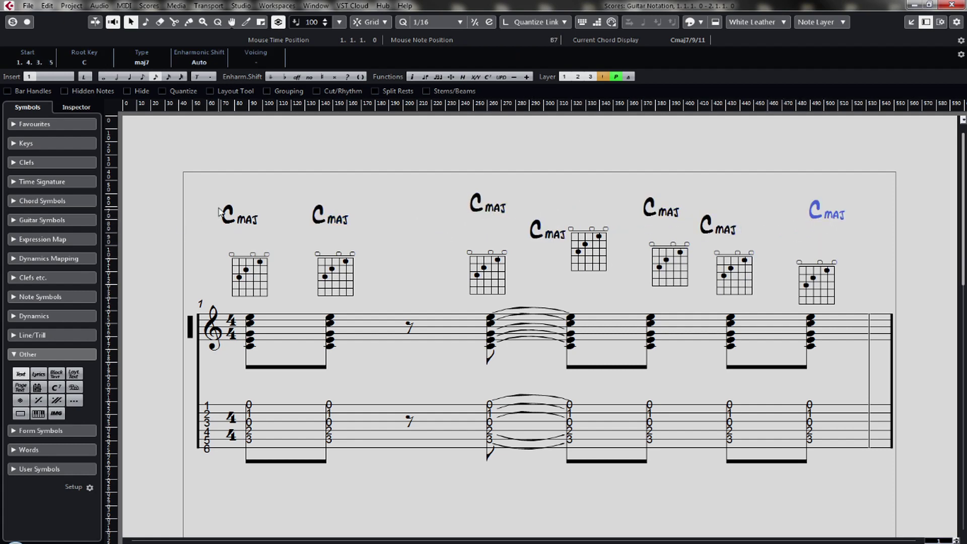
# - Select all seven Cmaj chord symbols without the diagrams and align them with Center Horizontally
pyautogui.moveTo(222, 187); pyautogui.dragTo(380, 228)
pyautogui.moveTo(401, 177); pyautogui.dragTo(560, 244)
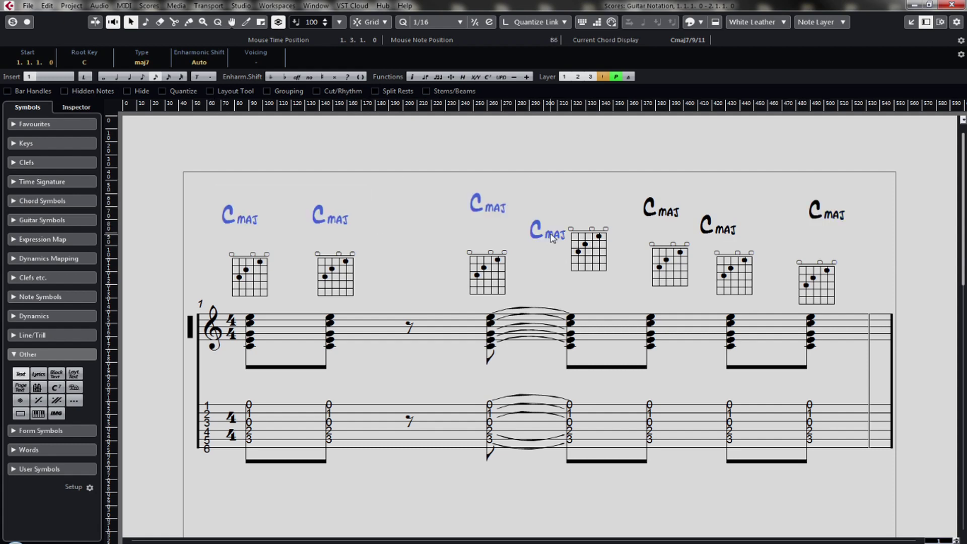
pyautogui.moveTo(595, 174); pyautogui.dragTo(722, 234)
pyautogui.moveTo(761, 183); pyautogui.dragTo(845, 223)
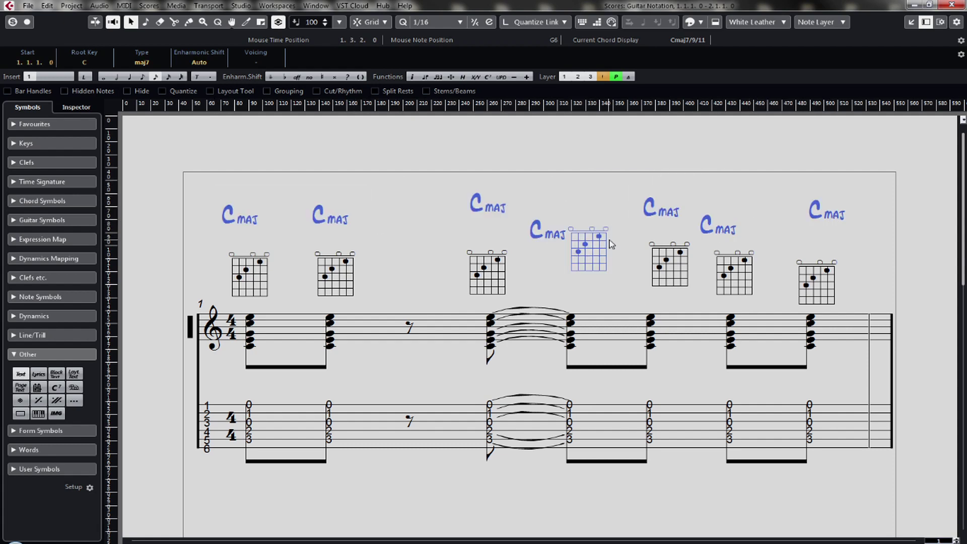
pyautogui.keyDown('shift'); pyautogui.click(590, 270); pyautogui.keyUp('shift')
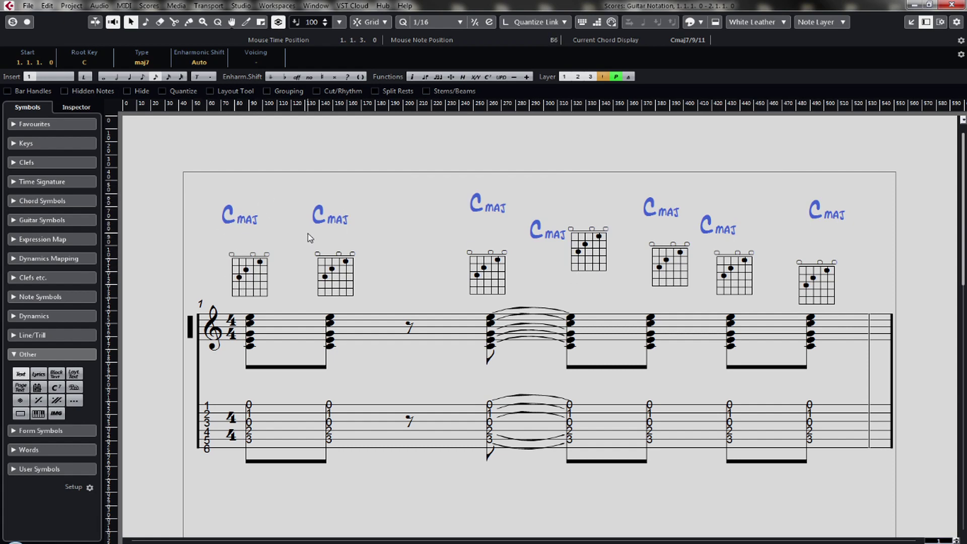
pyautogui.click(150, 7)
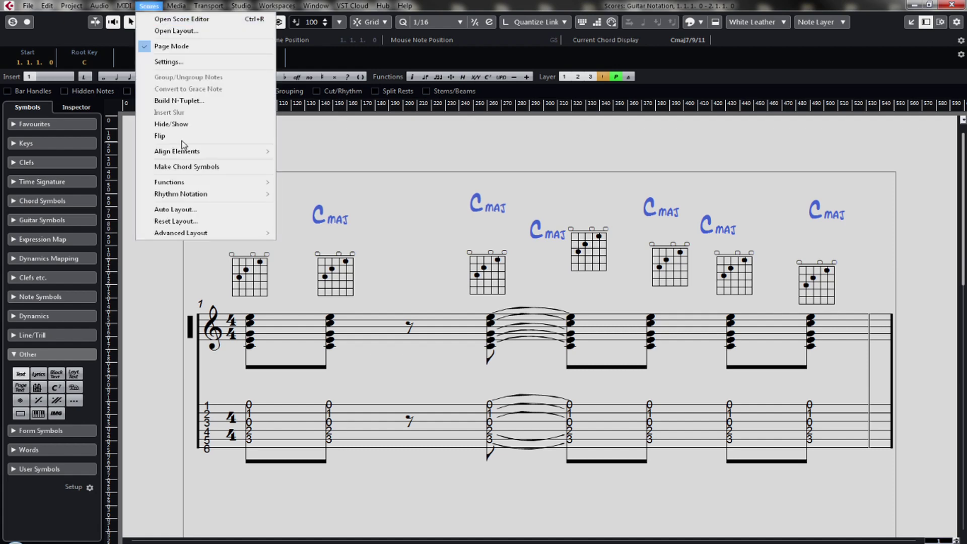
pyautogui.moveTo(191, 153)
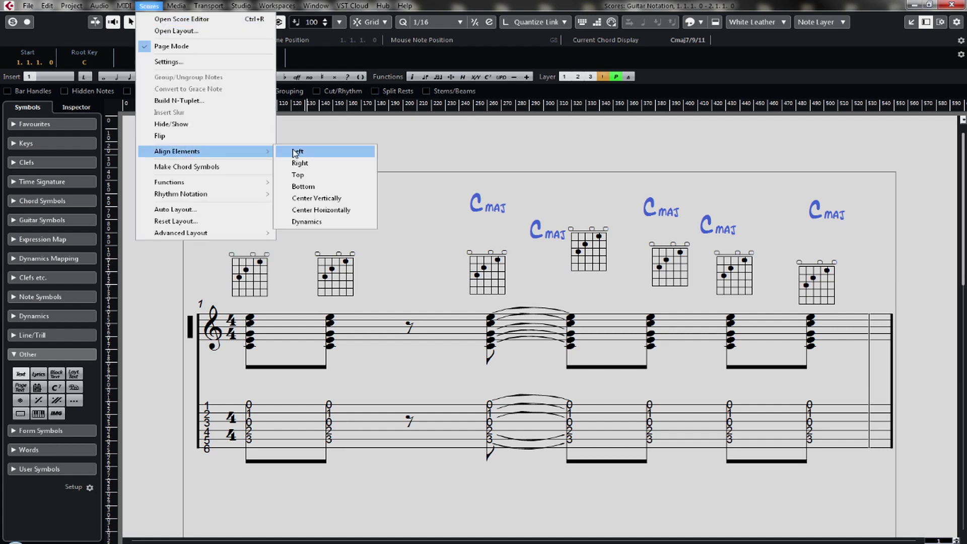
pyautogui.click(351, 209)
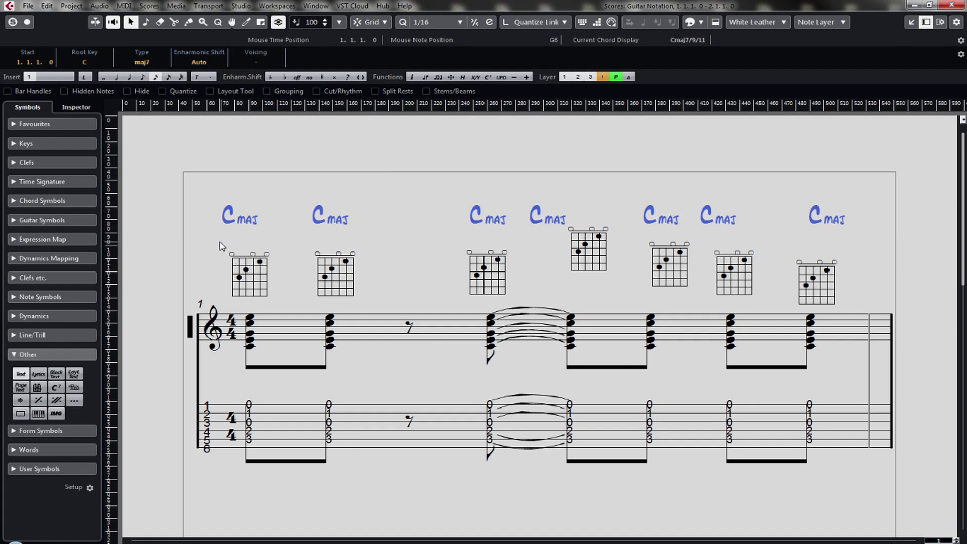
# - Select all seven chord diagrams without the Cmaj symbols and align them with Center Vertically
pyautogui.moveTo(222, 242); pyautogui.dragTo(836, 293)
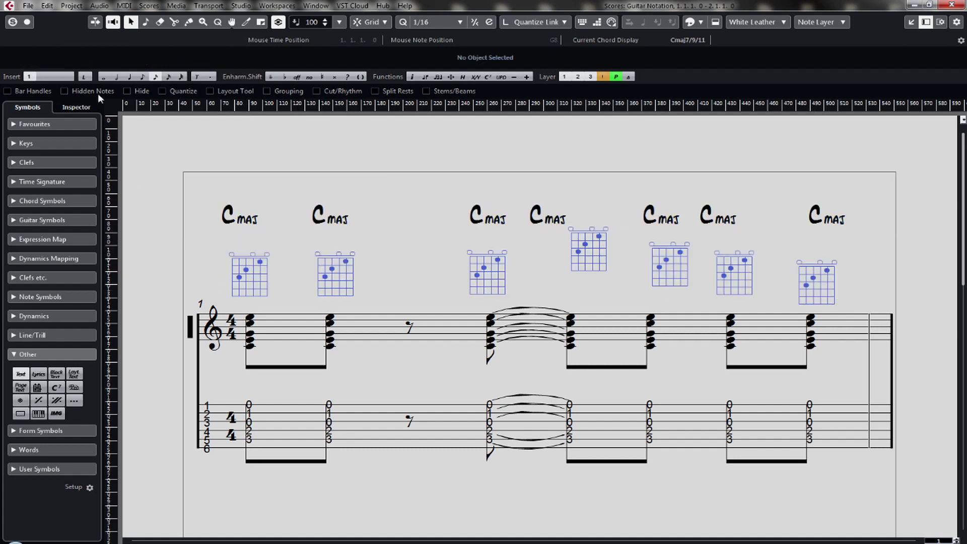
pyautogui.click(149, 6)
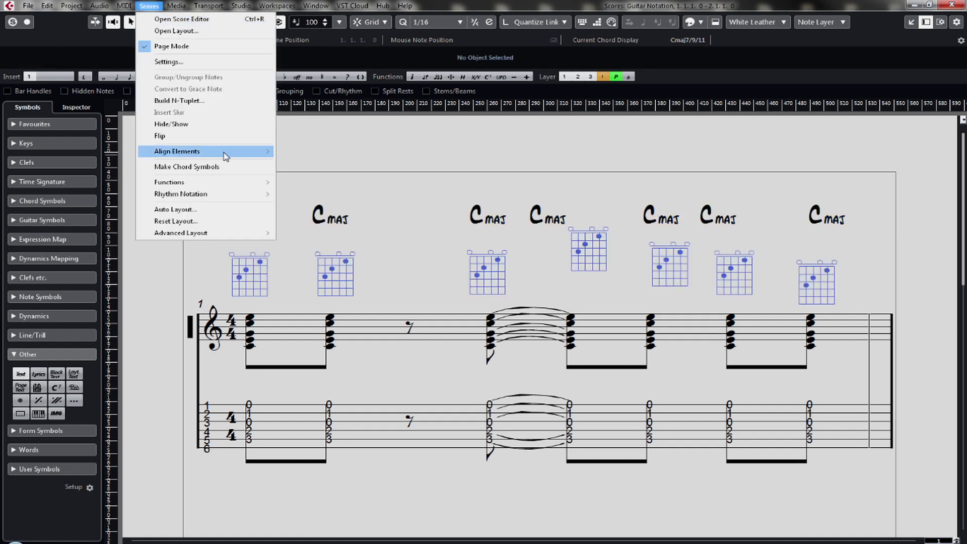
pyautogui.moveTo(227, 151)
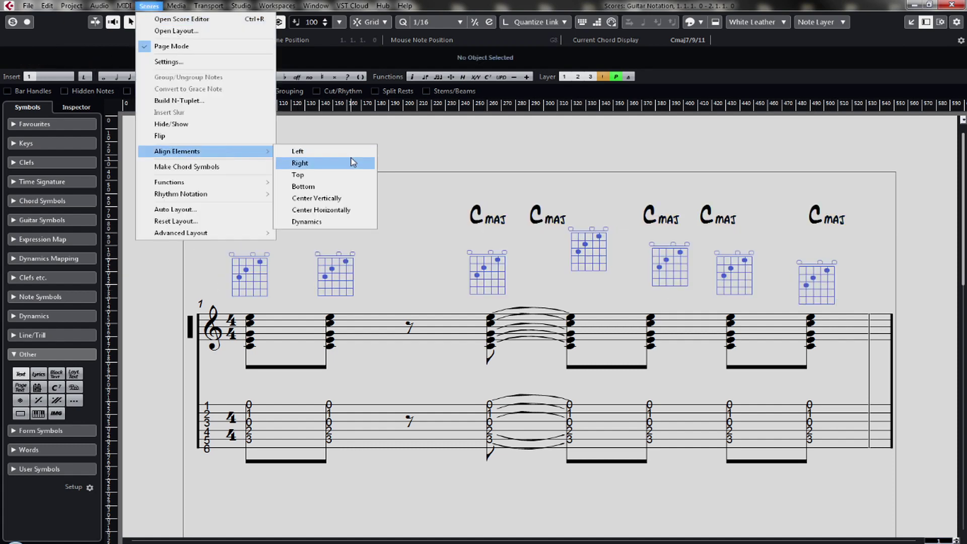
pyautogui.click(353, 201)
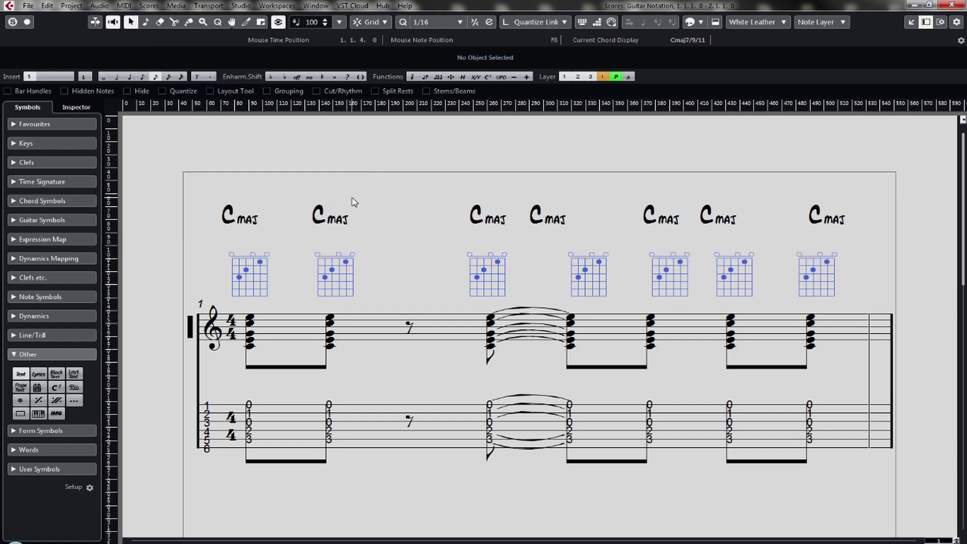
# - Move the row of chord diagrams slightly down and bring the row of Cmaj symbols down just above it
pyautogui.click(258, 282)
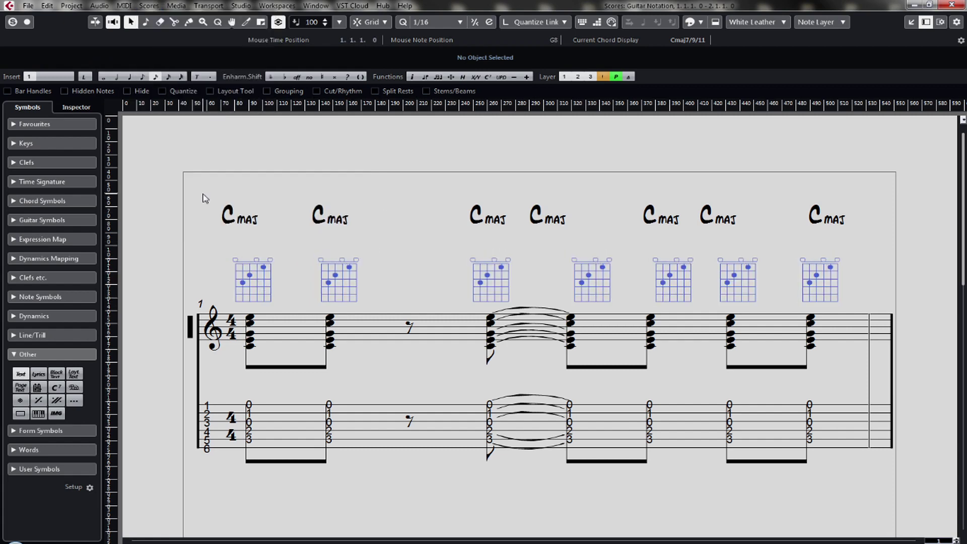
pyautogui.moveTo(203, 192); pyautogui.dragTo(835, 251)
pyautogui.click(704, 191)
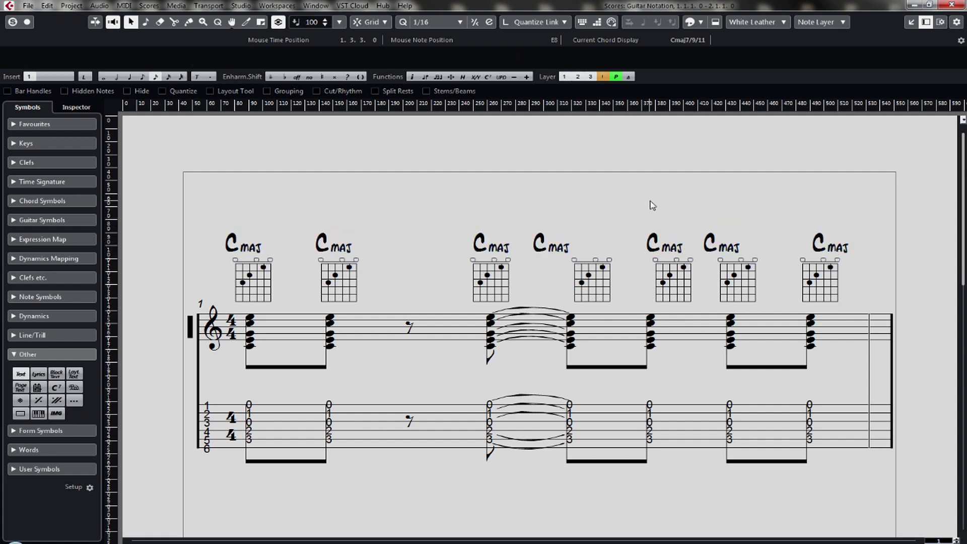
# - Shift the fourth, sixth and second Cmaj symbols sideways so each sits over its own chord diagram
pyautogui.moveTo(550, 244); pyautogui.dragTo(588, 238)
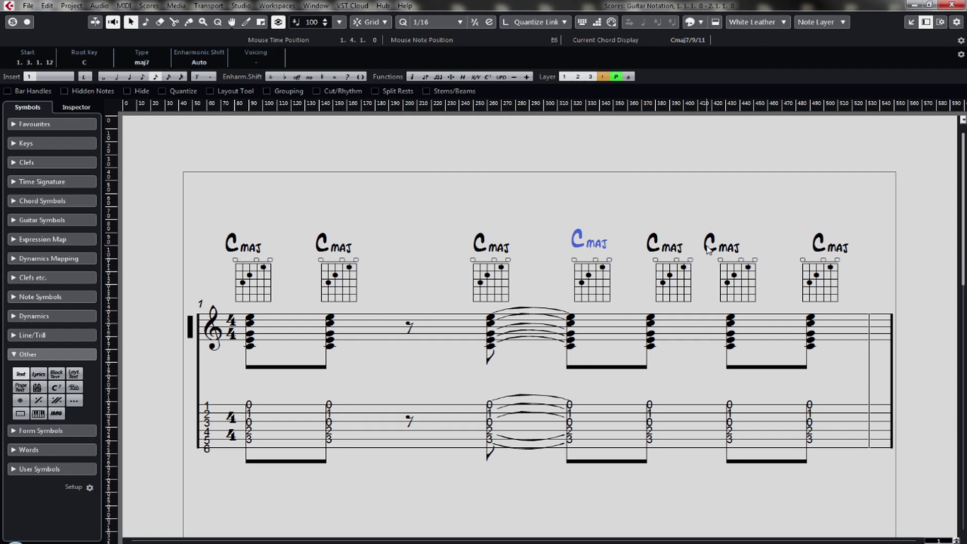
pyautogui.moveTo(708, 245); pyautogui.dragTo(725, 246)
pyautogui.moveTo(328, 240); pyautogui.dragTo(330, 235)
# - Select all seven repositioned Cmaj symbols, align them again with Center Vertically and deselect them
pyautogui.moveTo(195, 204); pyautogui.dragTo(879, 249)
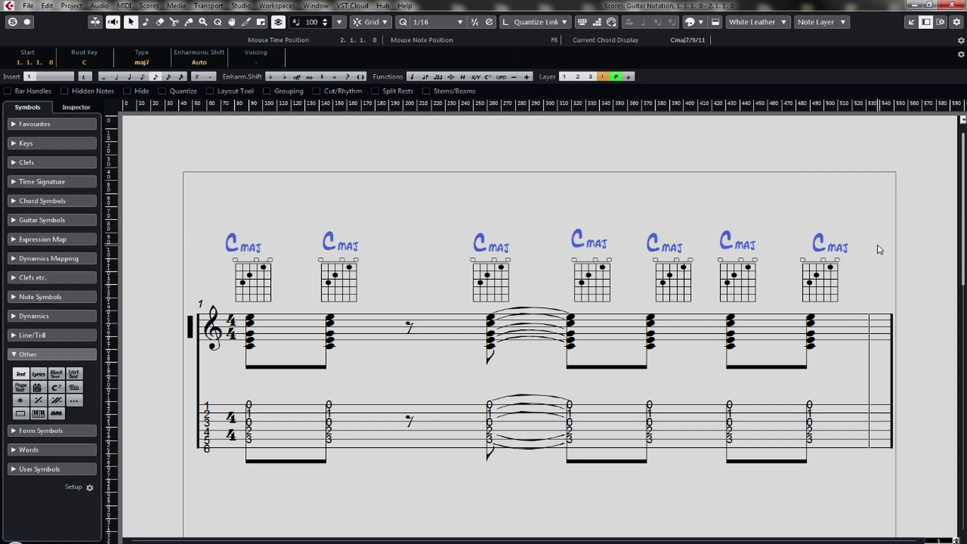
pyautogui.click(159, 6)
pyautogui.moveTo(254, 152)
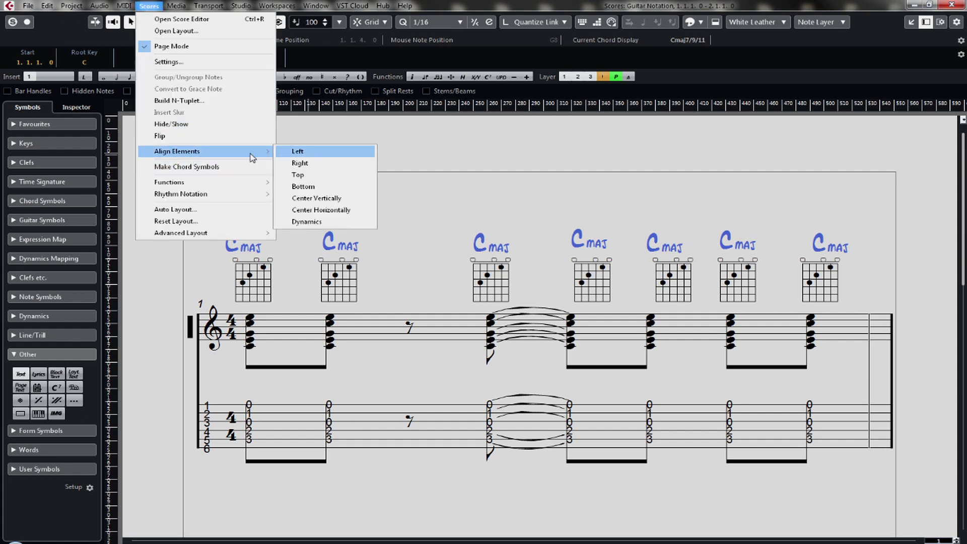
pyautogui.click(324, 199)
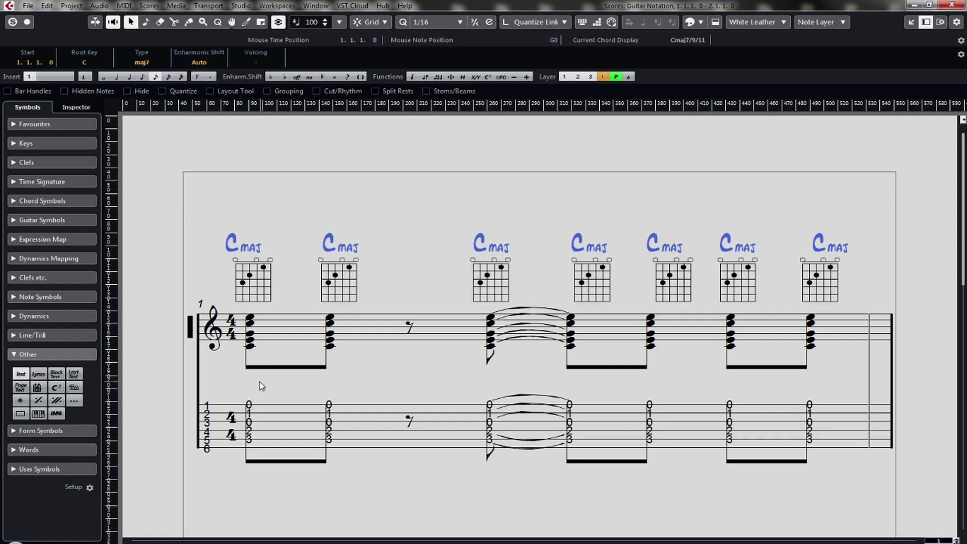
pyautogui.click(396, 382)
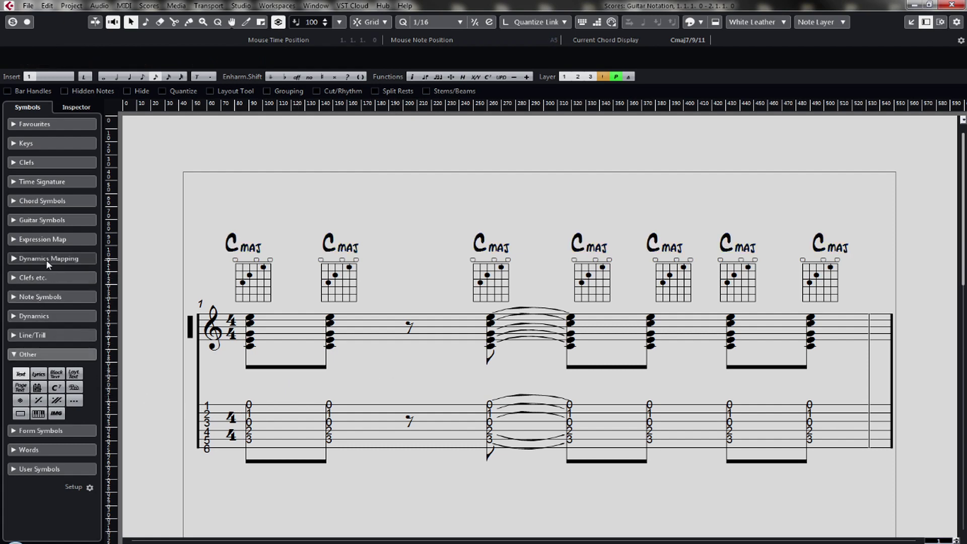
# - Show the note symbols and move all Cmaj symbols and chord diagrams up to make room above the staff
pyautogui.click(45, 297)
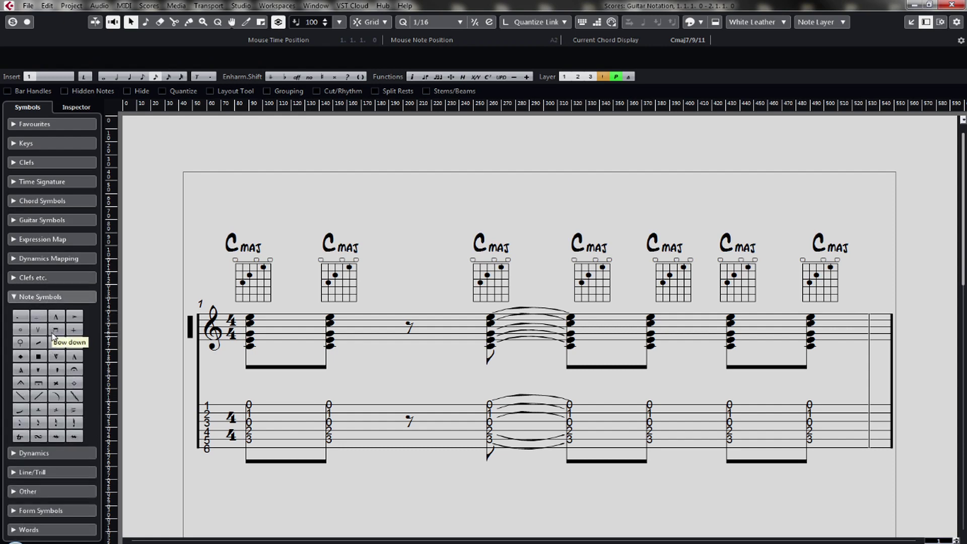
pyautogui.click(56, 331)
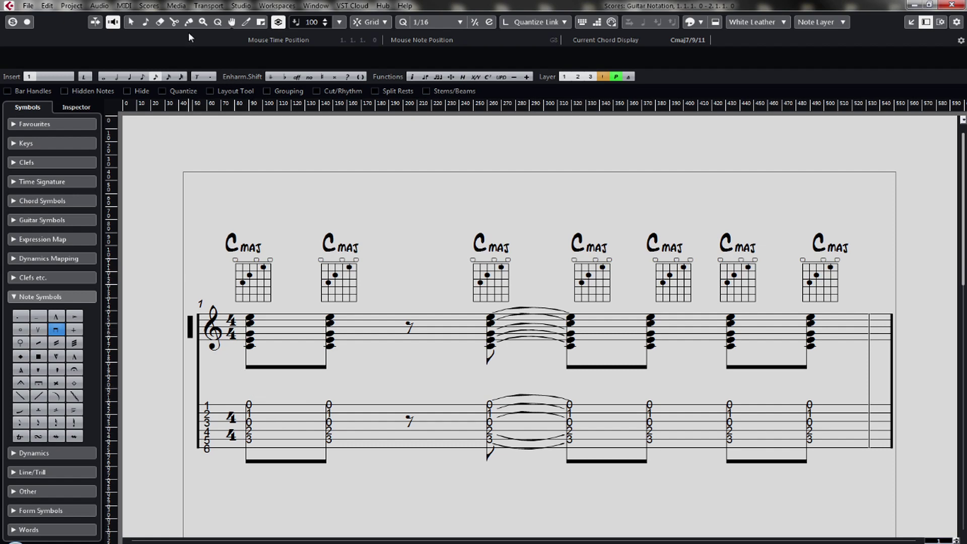
pyautogui.click(130, 22)
pyautogui.moveTo(208, 218); pyautogui.dragTo(822, 270)
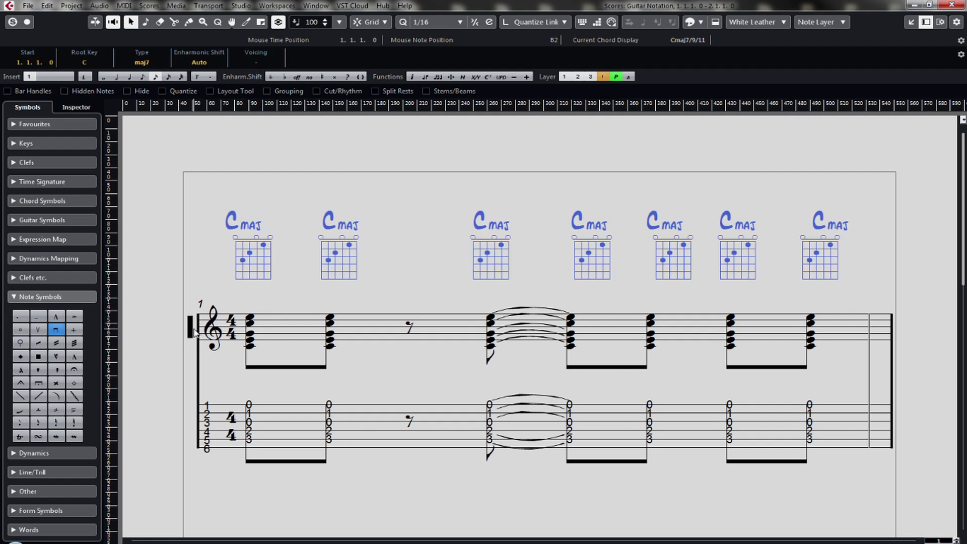
# - Place Bow down symbols above the first and sixth chords and remove the misplaced one above the fifth
pyautogui.click(52, 333)
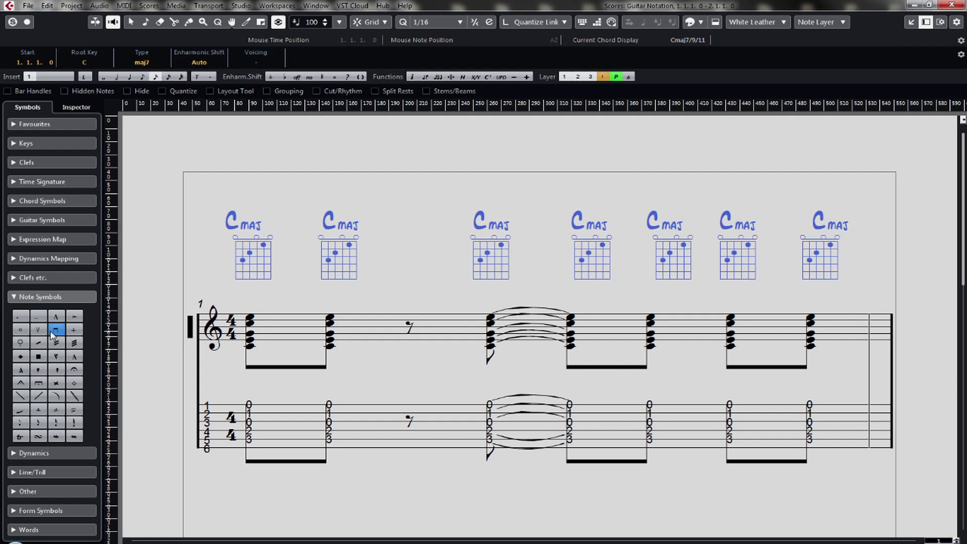
pyautogui.click(257, 305)
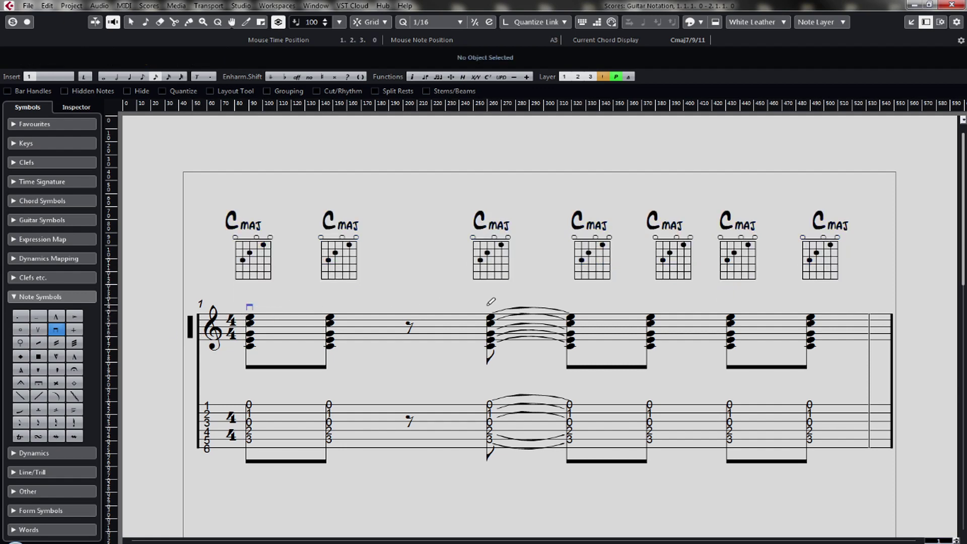
pyautogui.click(652, 301)
pyautogui.click(730, 301)
pyautogui.click(651, 308)
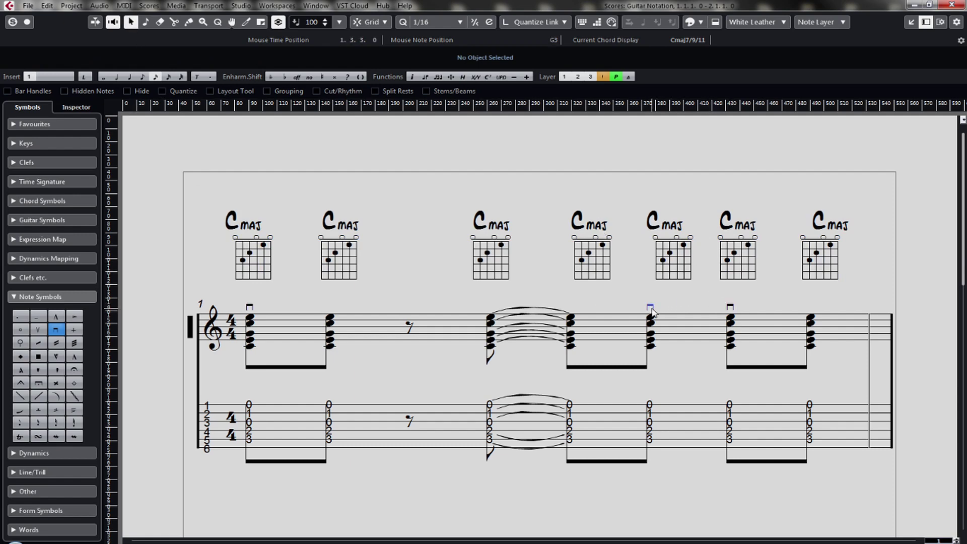
# - Place V-shaped up-stroke symbols above the second, third, fifth and seventh chords
pyautogui.click(38, 331)
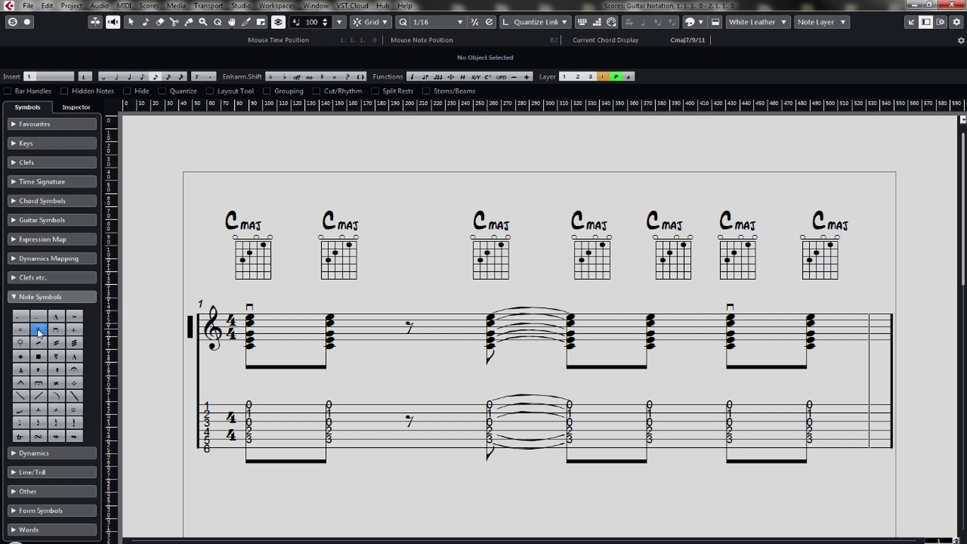
pyautogui.click(332, 302)
pyautogui.click(498, 303)
pyautogui.click(653, 301)
pyautogui.click(814, 302)
# - Delete the Cmaj symbols and chord diagrams above the first six chords, keeping only the last pair
pyautogui.click(131, 22)
pyautogui.moveTo(218, 186); pyautogui.dragTo(356, 264)
pyautogui.press('Delete')
pyautogui.moveTo(407, 182); pyautogui.dragTo(776, 276)
pyautogui.press('Delete')
# - Move the remaining Cmaj symbol and its chord diagram below the tablature, beside the other chord diagrams
pyautogui.moveTo(834, 256); pyautogui.dragTo(753, 530)
pyautogui.scroll(-8, 778, 262)
pyautogui.scroll(5, 779, 262)
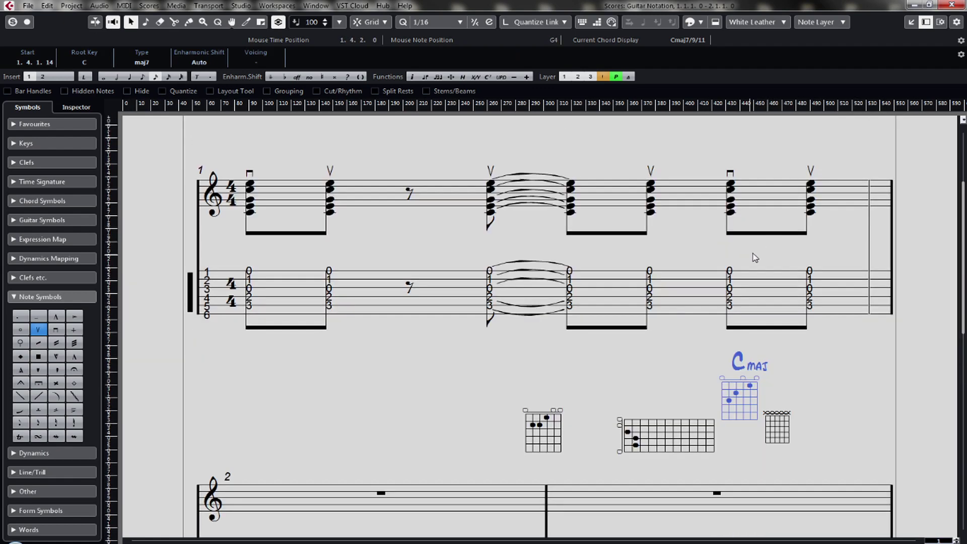
pyautogui.moveTo(728, 396); pyautogui.dragTo(461, 420)
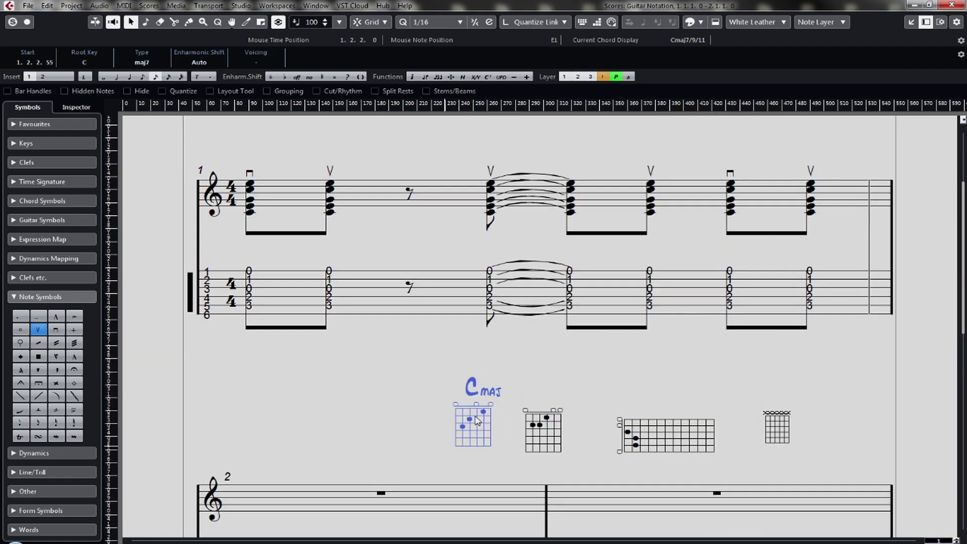
# - Bring the two chord diagrams from further down the page up into the diagram row below the tablature
pyautogui.moveTo(964, 234); pyautogui.dragTo(965, 330)
pyautogui.moveTo(416, 444); pyautogui.dragTo(405, 180)
pyautogui.moveTo(317, 458); pyautogui.dragTo(334, 191)
# - Change the bar line at the end of bar 1 to the final bar line style
pyautogui.scroll(6, 540, 327)
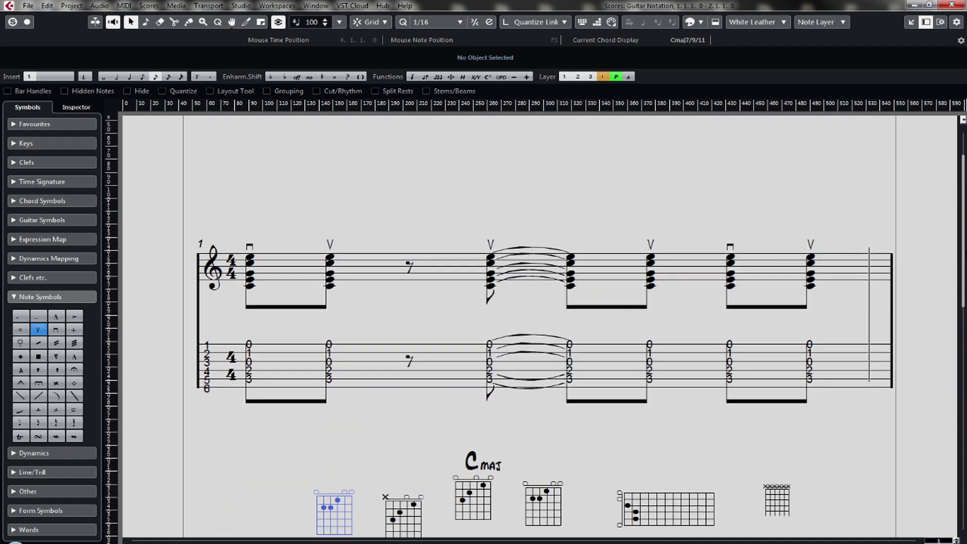
pyautogui.doubleClick(896, 338)
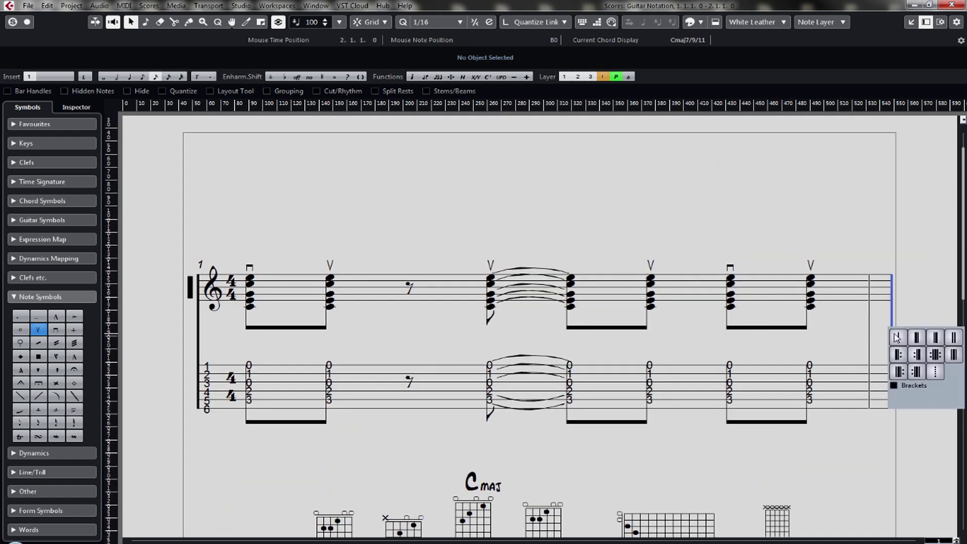
pyautogui.click(939, 341)
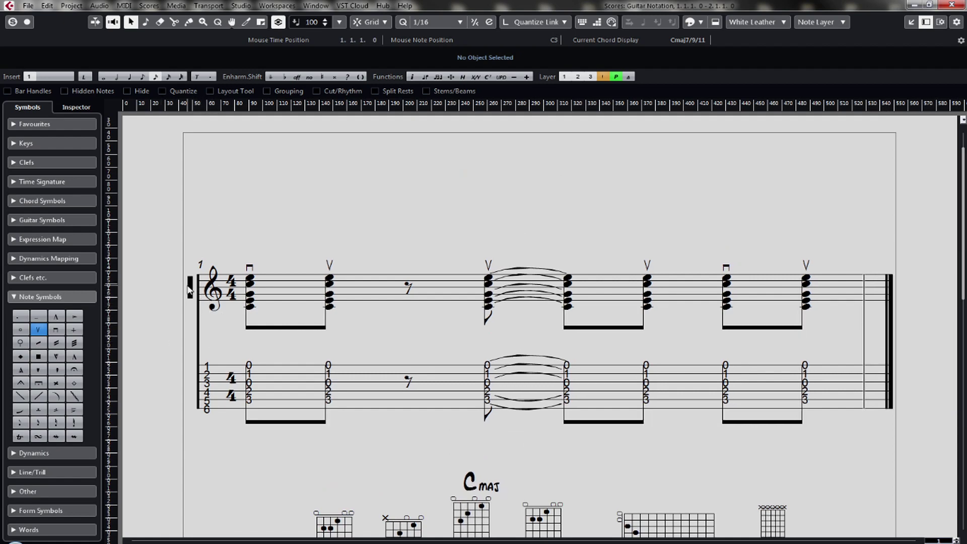
# - Raise the first staff system on the page and shorten its measure to about two thirds of the page width
pyautogui.moveTo(189, 291); pyautogui.dragTo(192, 266)
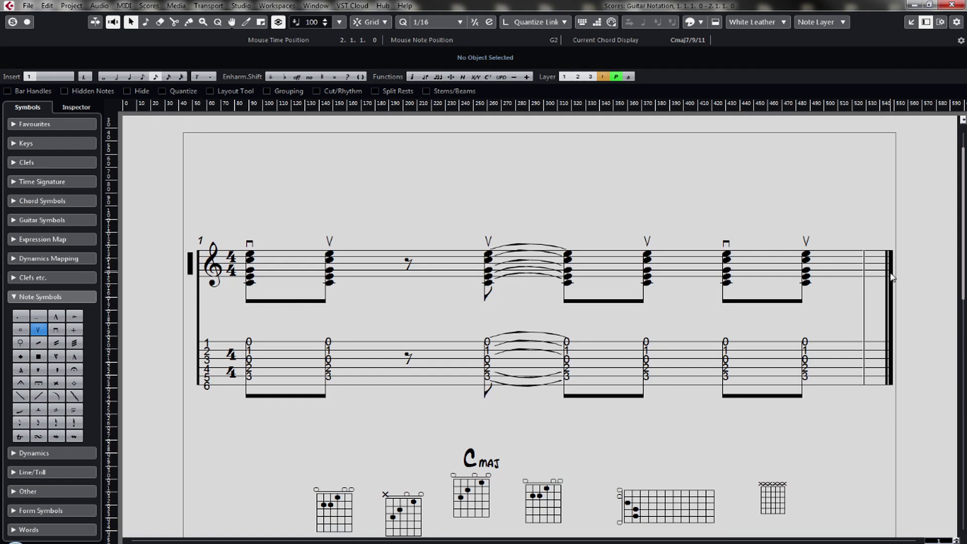
pyautogui.moveTo(889, 325); pyautogui.dragTo(639, 333)
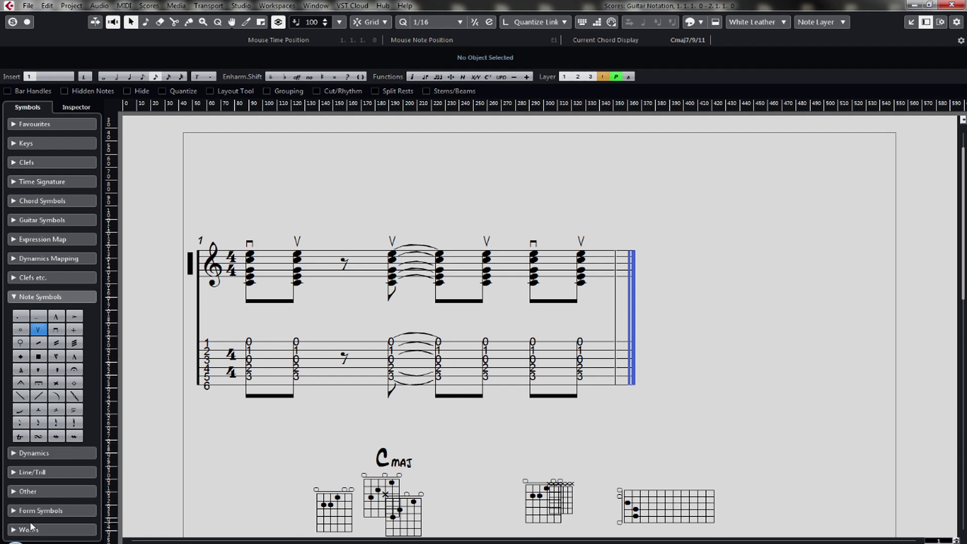
# - Add the text "This rhythm part here" in the free space beside the shortened measure
pyautogui.click(50, 491)
pyautogui.click(21, 376)
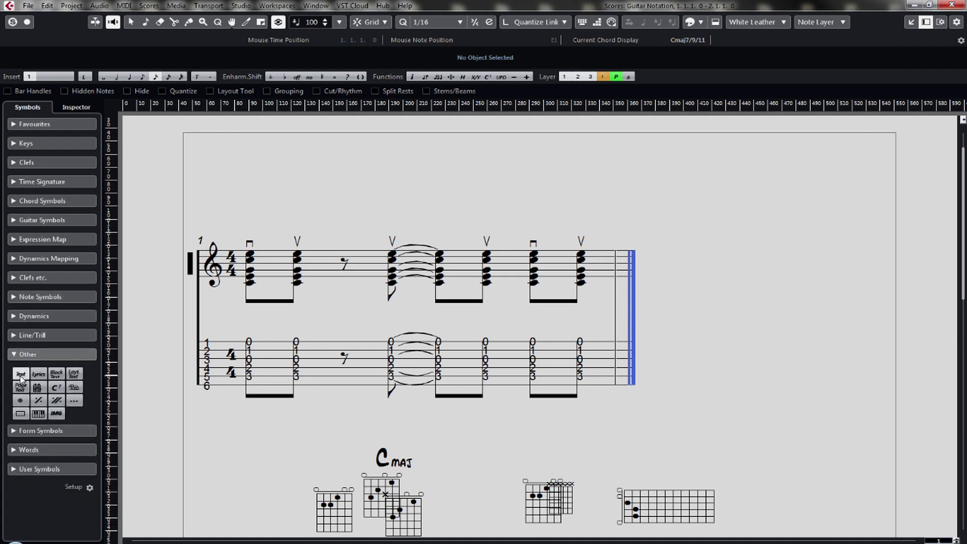
pyautogui.click(649, 262)
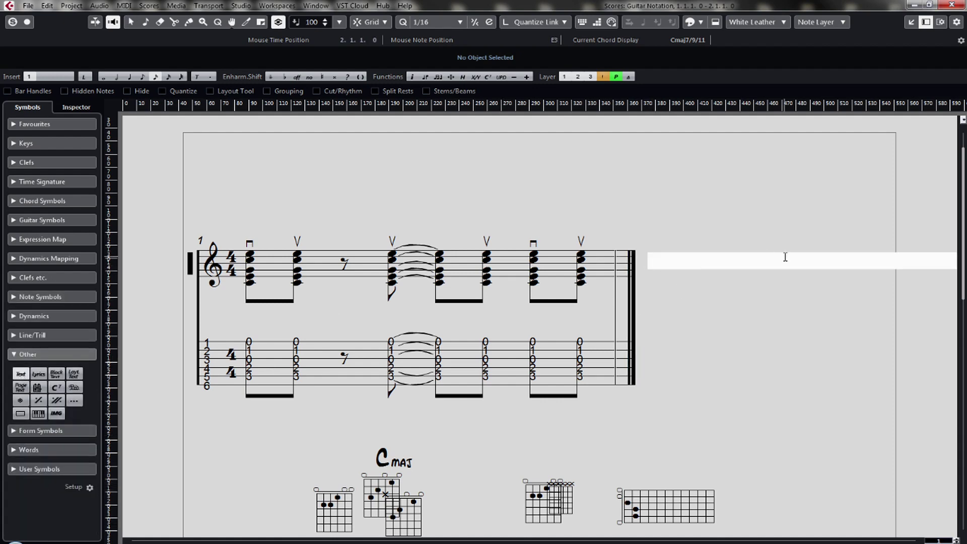
pyautogui.write('This rhythm')
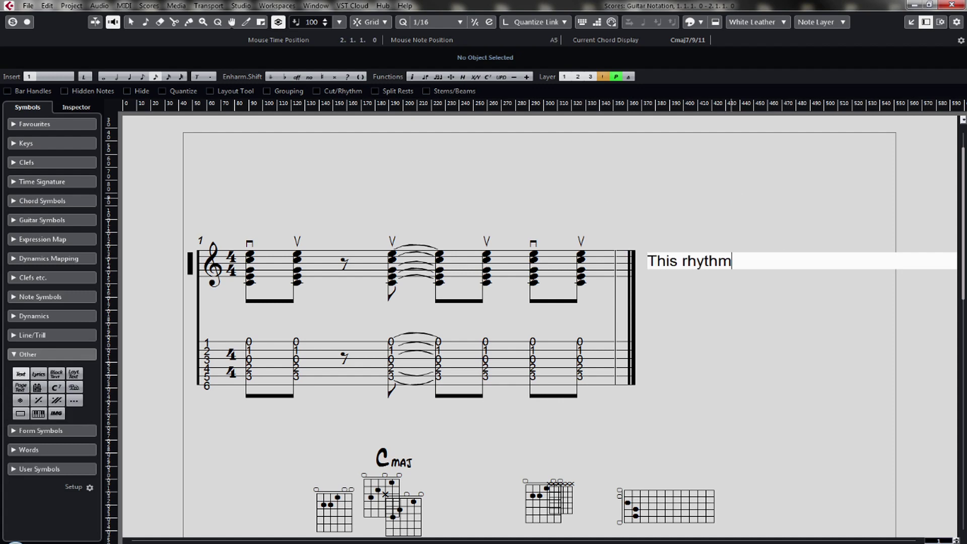
pyautogui.write(' part here')
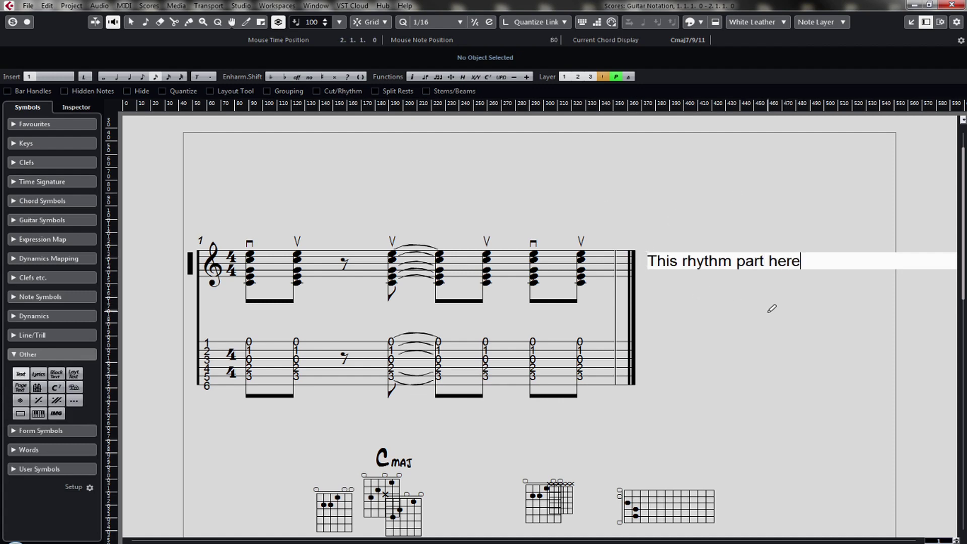
pyautogui.click(133, 21)
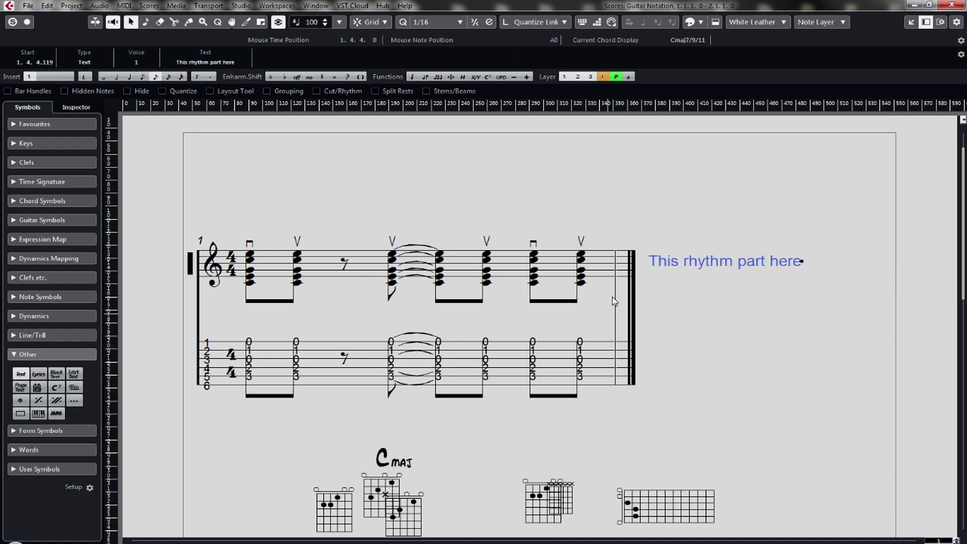
# - Set the font size of the text "This rhythm part here" to 10
pyautogui.rightClick(696, 254)
pyautogui.click(739, 293)
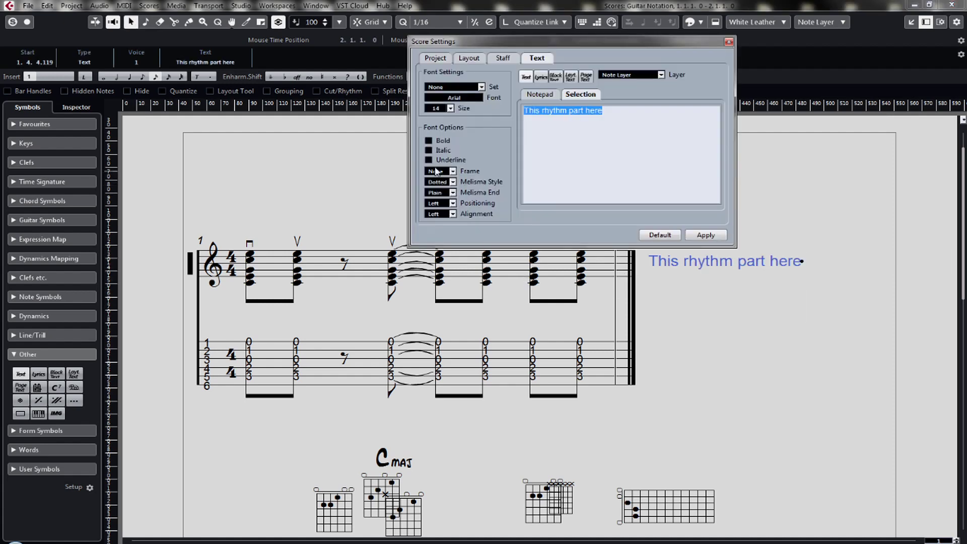
pyautogui.click(444, 110)
pyautogui.click(461, 130)
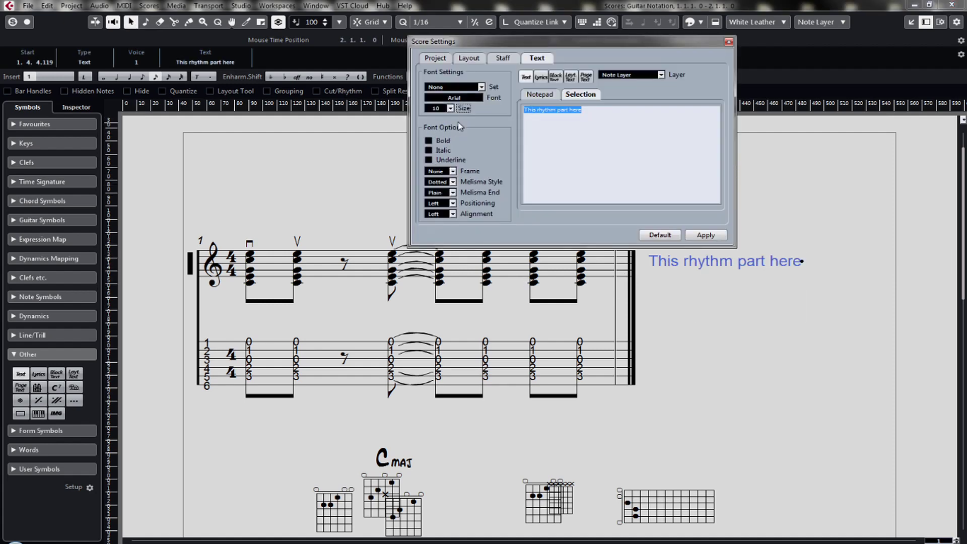
pyautogui.click(693, 236)
pyautogui.click(728, 43)
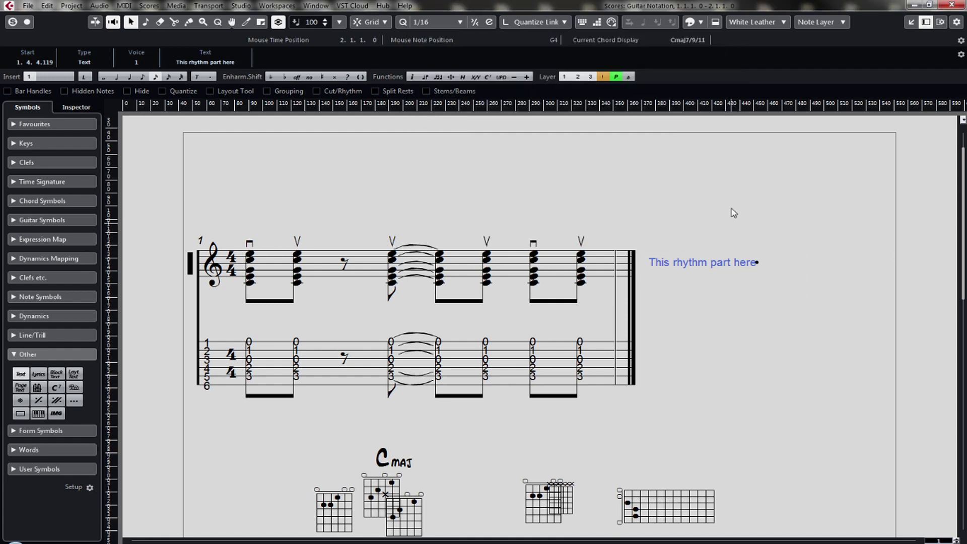
pyautogui.click(678, 325)
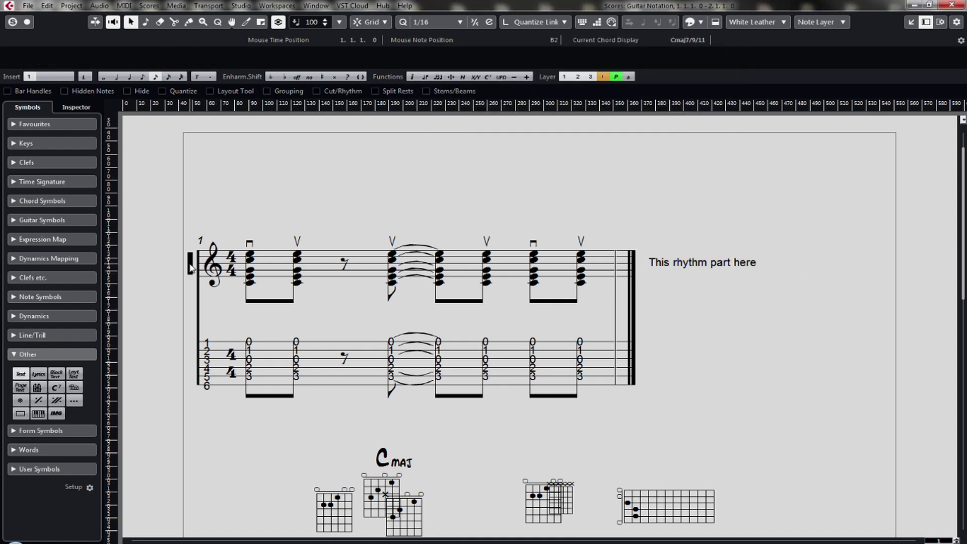
# - Delete the text "This rhythm part here" and stretch the measure back to nearly the full page width
pyautogui.scroll(-1, 538, 260)
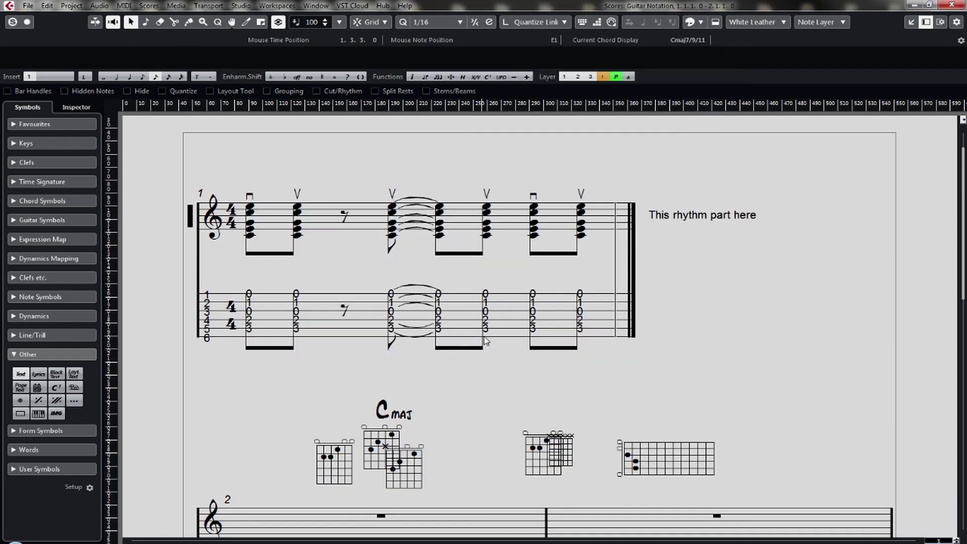
pyautogui.moveTo(665, 218); pyautogui.dragTo(662, 218)
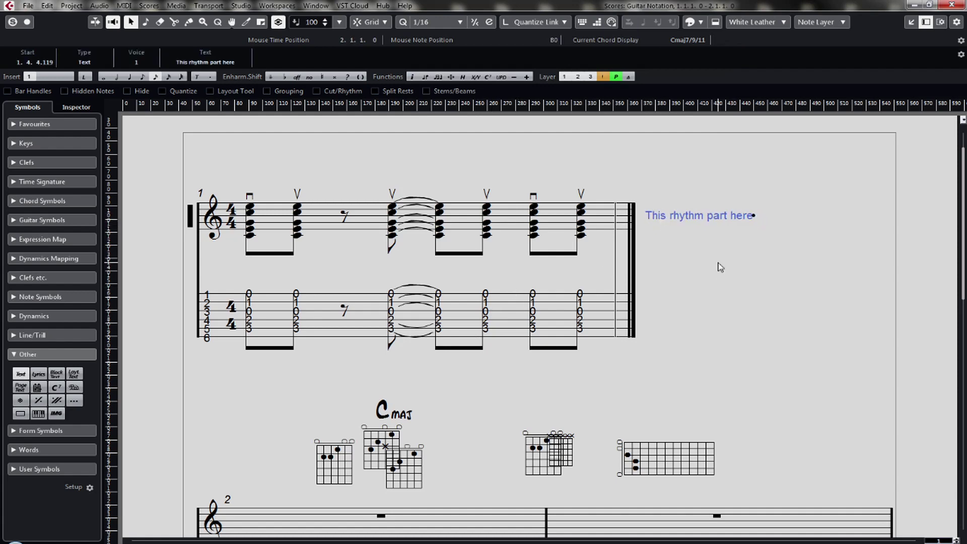
pyautogui.click(746, 282)
pyautogui.click(689, 220)
pyautogui.press('Delete')
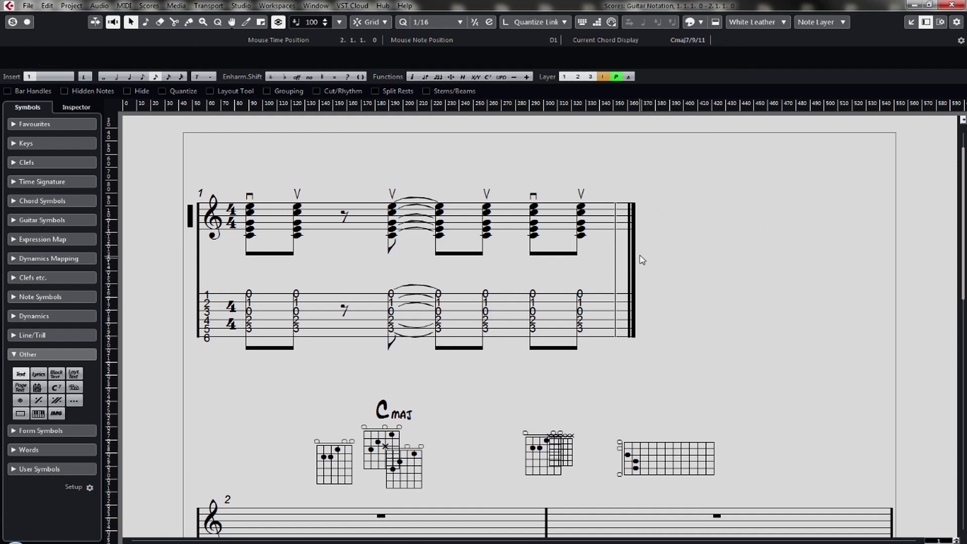
pyautogui.moveTo(634, 259); pyautogui.dragTo(883, 259)
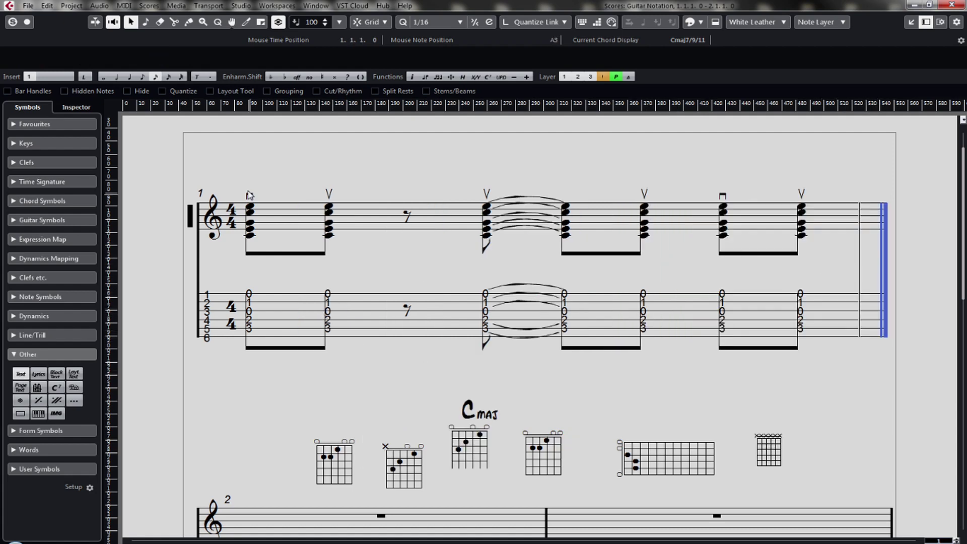
# - Move all the strum direction symbols down above the TAB staff, and return them to just above the notation staff
pyautogui.moveTo(245, 160); pyautogui.dragTo(832, 207)
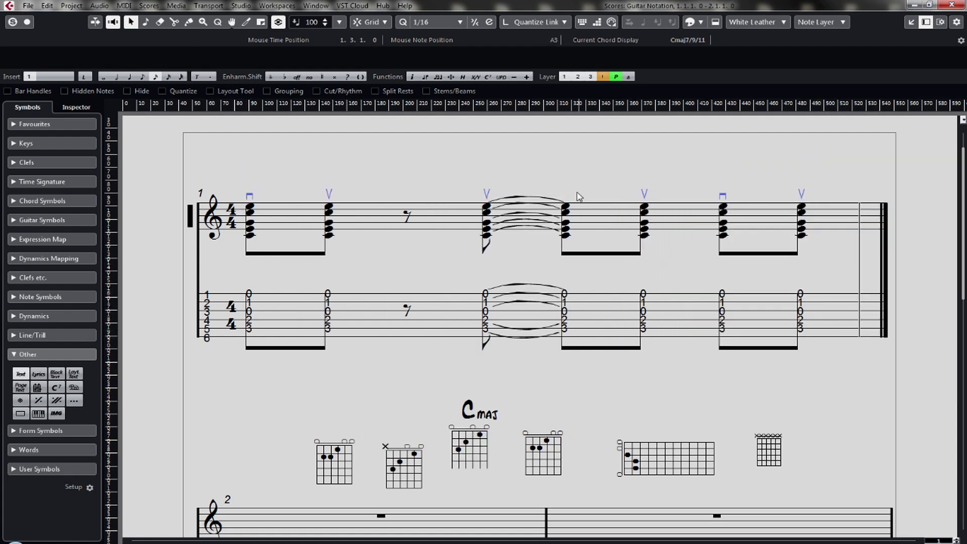
pyautogui.moveTo(487, 243); pyautogui.dragTo(482, 278)
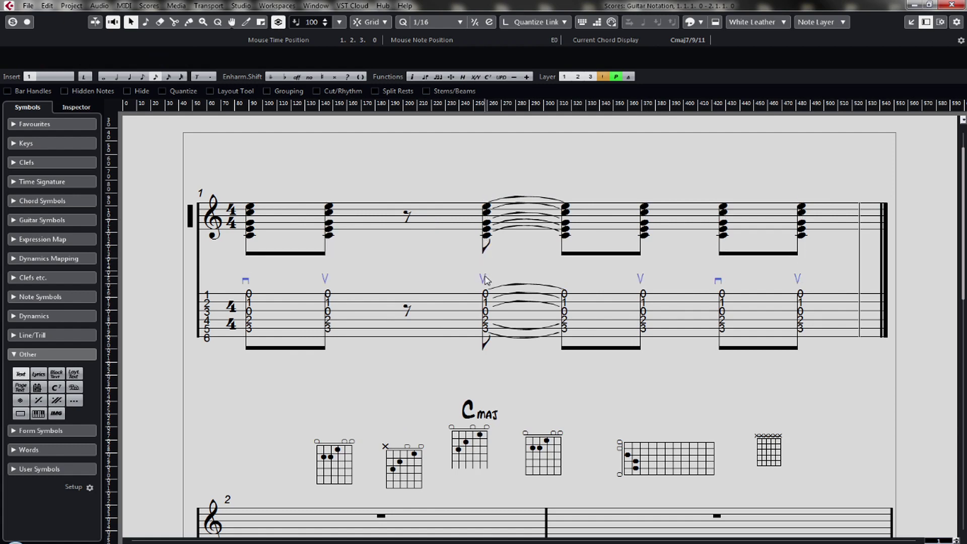
pyautogui.click(193, 307)
pyautogui.moveTo(241, 269)
pyautogui.mouseDown()
pyautogui.moveTo(476, 282)
pyautogui.moveTo(831, 282)
pyautogui.moveTo(837, 289)
pyautogui.moveTo(802, 371)
pyautogui.moveTo(797, 273)
pyautogui.moveTo(810, 172)
pyautogui.moveTo(822, 190)
pyautogui.mouseUp()
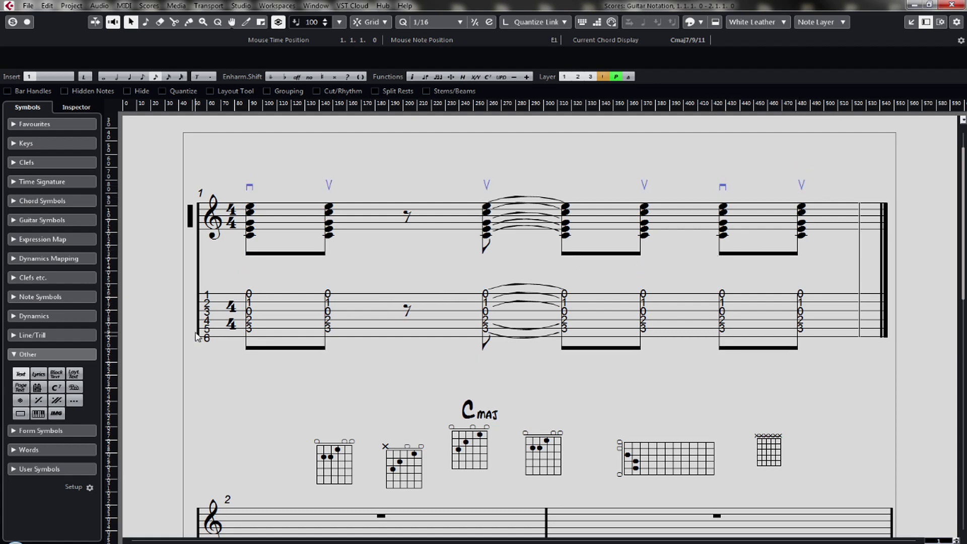
# - Examine the Scores preferences for editing and Colors for Additional Meanings, and accept them
pyautogui.click(190, 318)
pyautogui.click(47, 5)
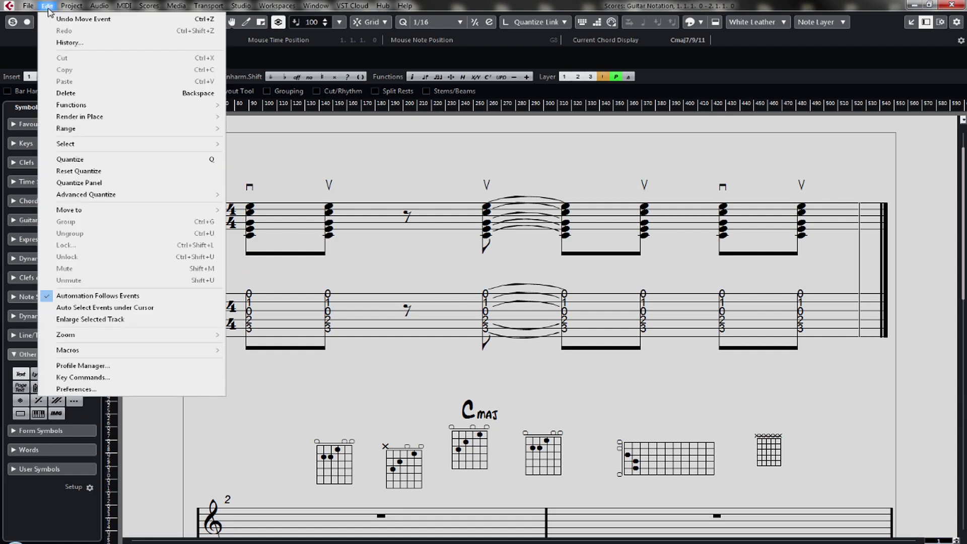
pyautogui.click(75, 388)
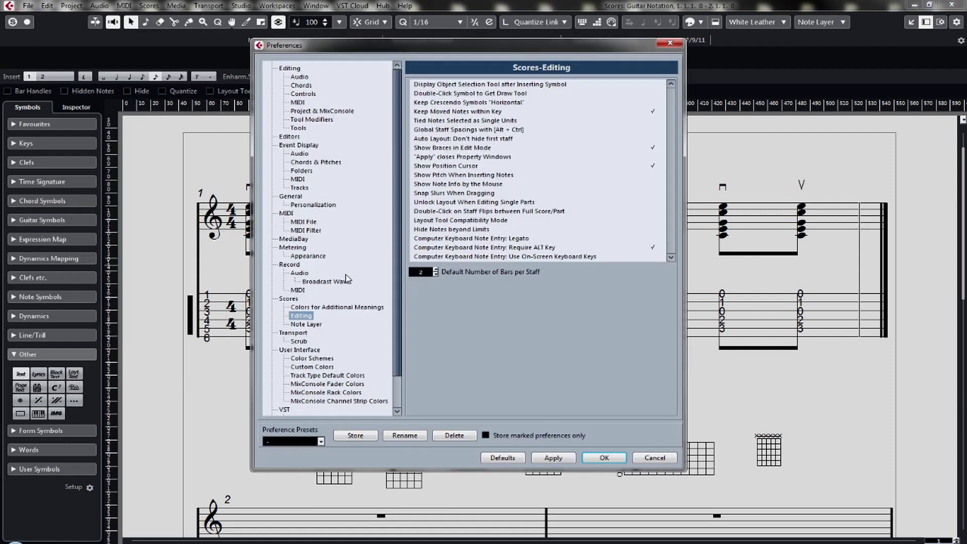
pyautogui.click(314, 307)
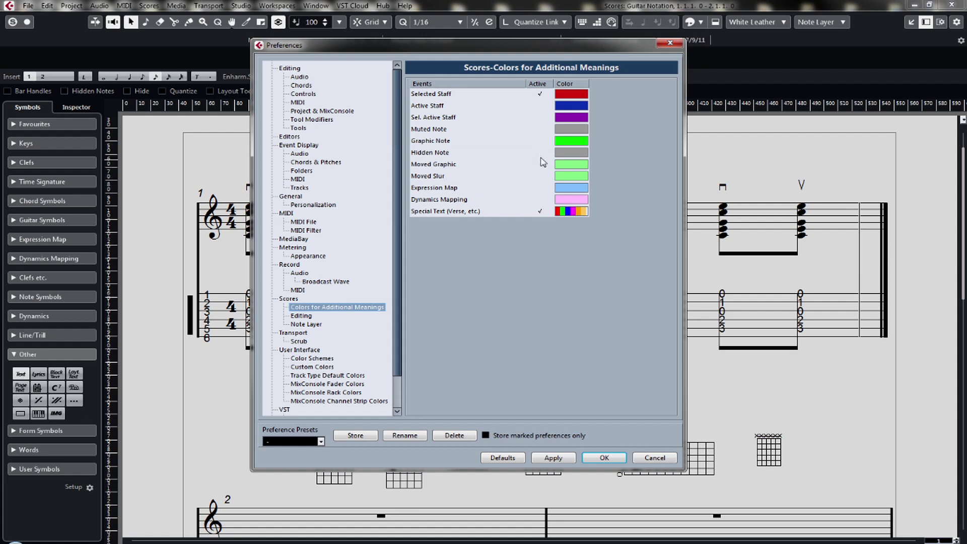
pyautogui.click(554, 458)
pyautogui.click(604, 458)
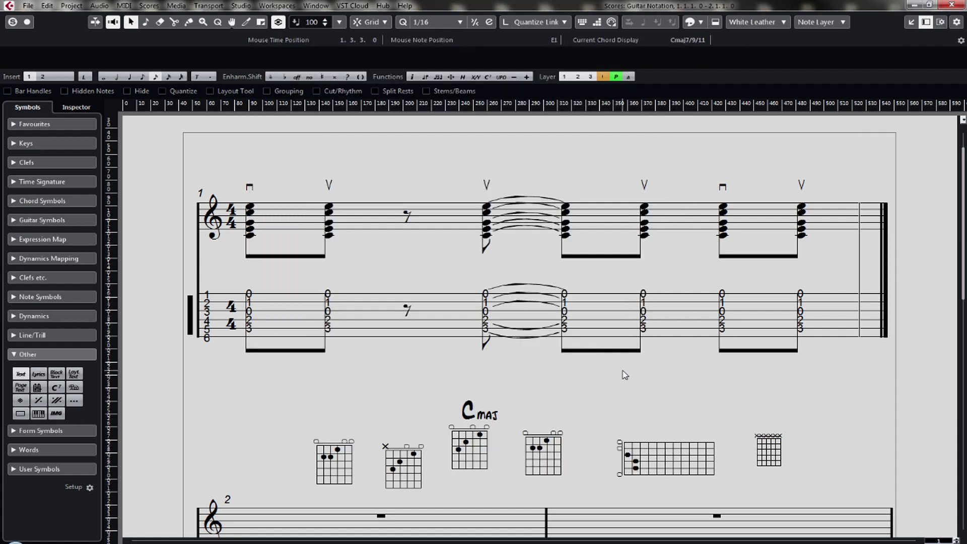
# - Lower the first system and place the C major chord symbol with its fretboard diagram above the first chord
pyautogui.moveTo(476, 422)
pyautogui.mouseDown()
pyautogui.moveTo(450, 423)
pyautogui.moveTo(465, 422)
pyautogui.mouseUp()
pyautogui.moveTo(478, 456)
pyautogui.mouseDown()
pyautogui.moveTo(349, 251)
pyautogui.moveTo(496, 405)
pyautogui.moveTo(478, 458)
pyautogui.mouseUp()
pyautogui.moveTo(193, 215); pyautogui.dragTo(193, 261)
pyautogui.moveTo(477, 504); pyautogui.dragTo(257, 220)
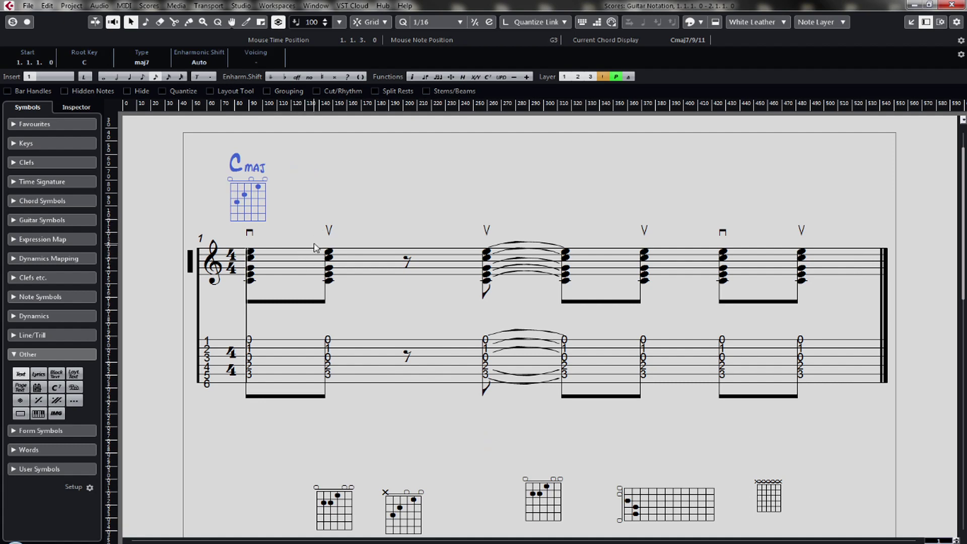
# - Play the measure and change its closing barline to an end-repeat barline
pyautogui.press('space')
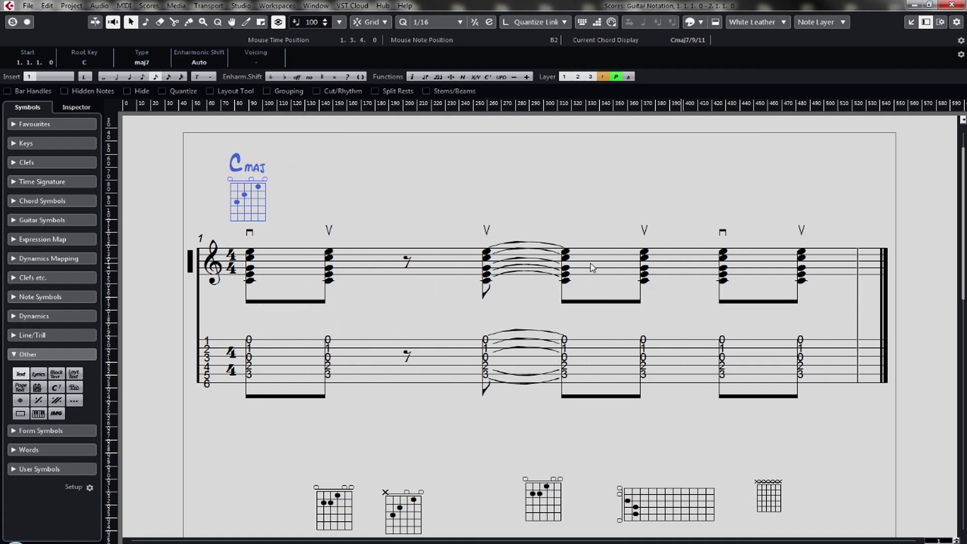
pyautogui.doubleClick(885, 302)
pyautogui.click(883, 319)
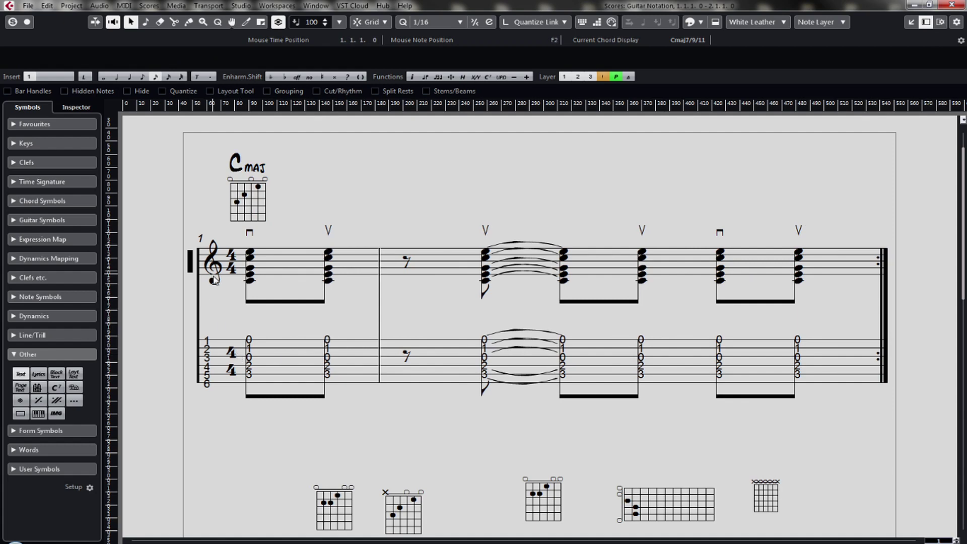
# - Delete all the leftover fretboard diagrams between the first and second systems
pyautogui.click(254, 442)
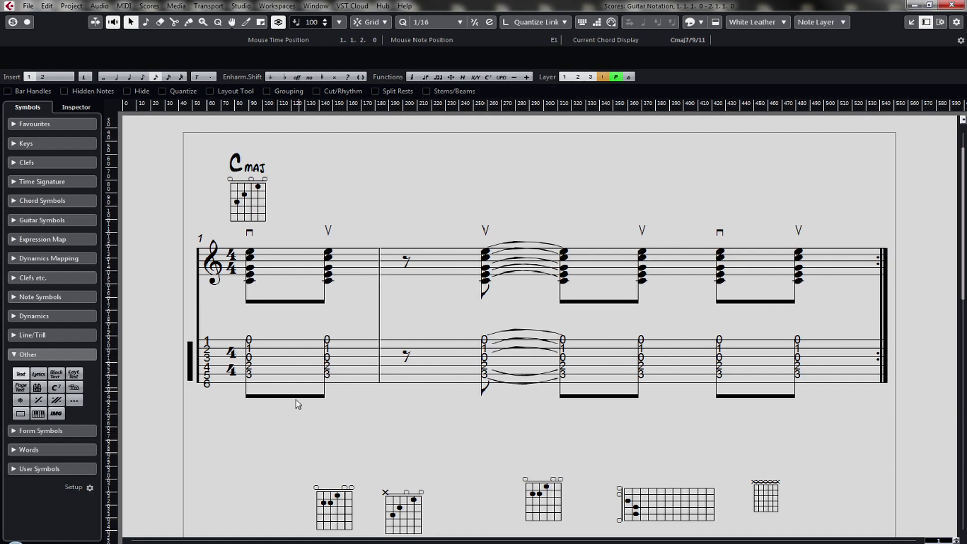
pyautogui.scroll(-4, 301, 388)
pyautogui.scroll(4, 304, 368)
pyautogui.scroll(-2, 305, 403)
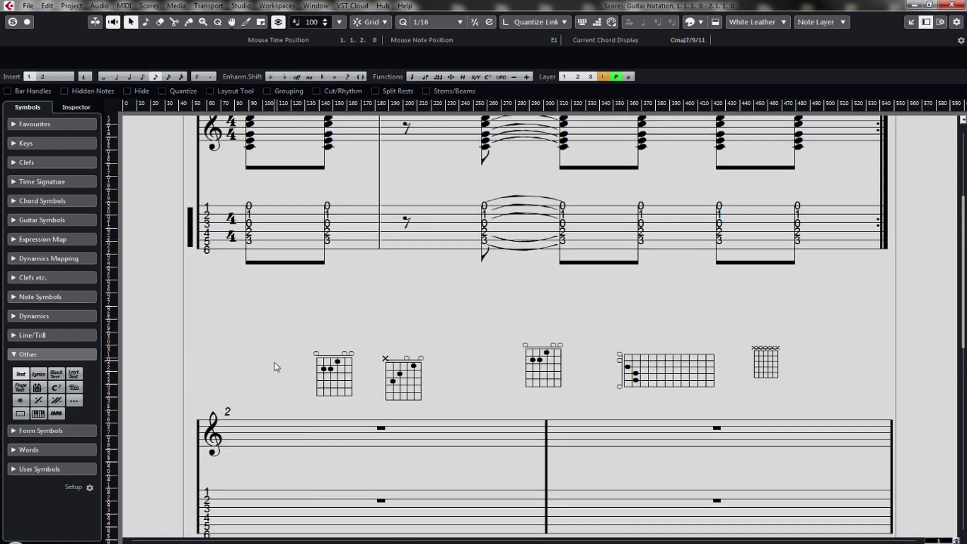
pyautogui.moveTo(263, 299); pyautogui.dragTo(778, 392)
pyautogui.press('Delete')
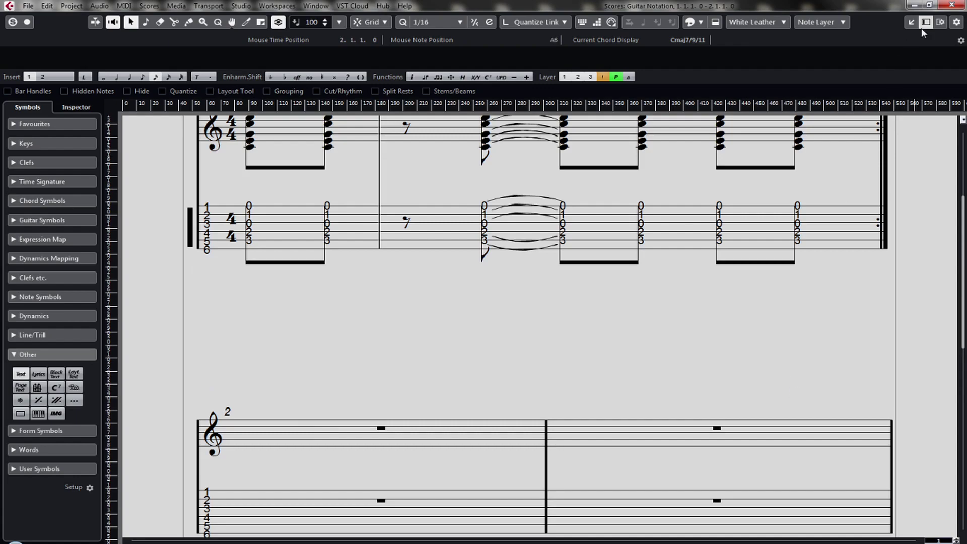
# - Close the score and delete the bar 4 parts from the Guitar Notation and Guitar TAB tracks
pyautogui.click(952, 4)
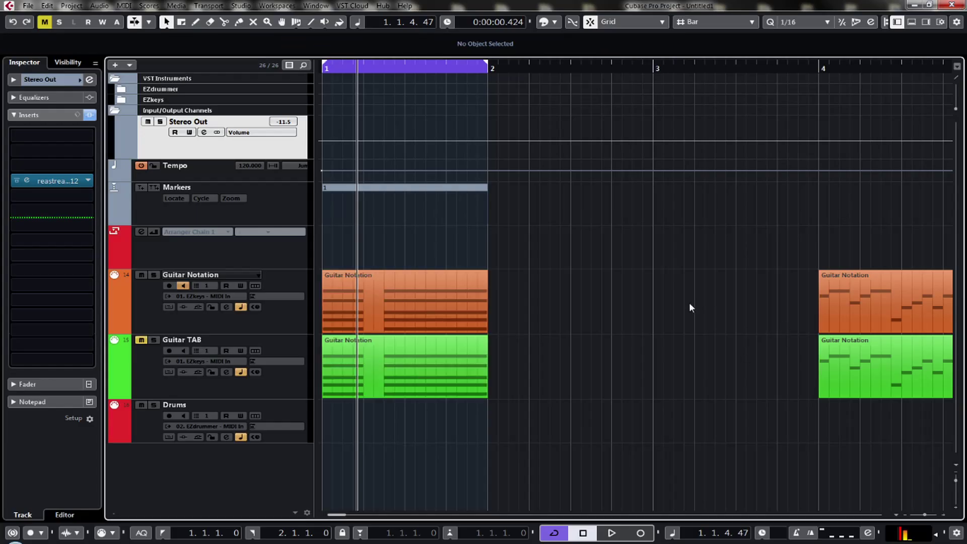
pyautogui.press('g')
pyautogui.press('g')
pyautogui.press('g')
pyautogui.moveTo(427, 255)
pyautogui.mouseDown()
pyautogui.moveTo(516, 394)
pyautogui.moveTo(541, 412)
pyautogui.mouseUp()
pyautogui.press('Delete')
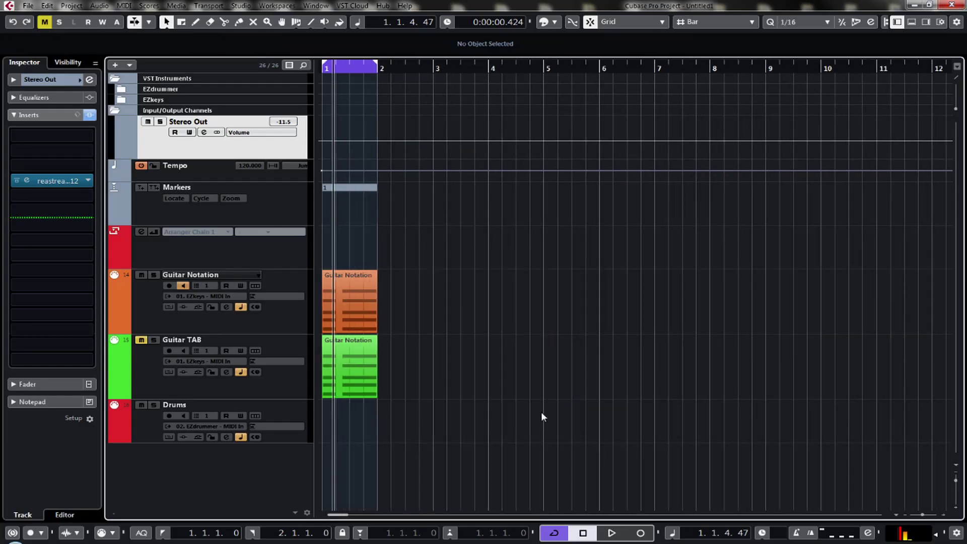
# - Create an empty one-bar part at bar 2 on the Guitar Notation track and open it in the Key Editor
pyautogui.click(349, 67)
pyautogui.press('h')
pyautogui.press('h')
pyautogui.press('h')
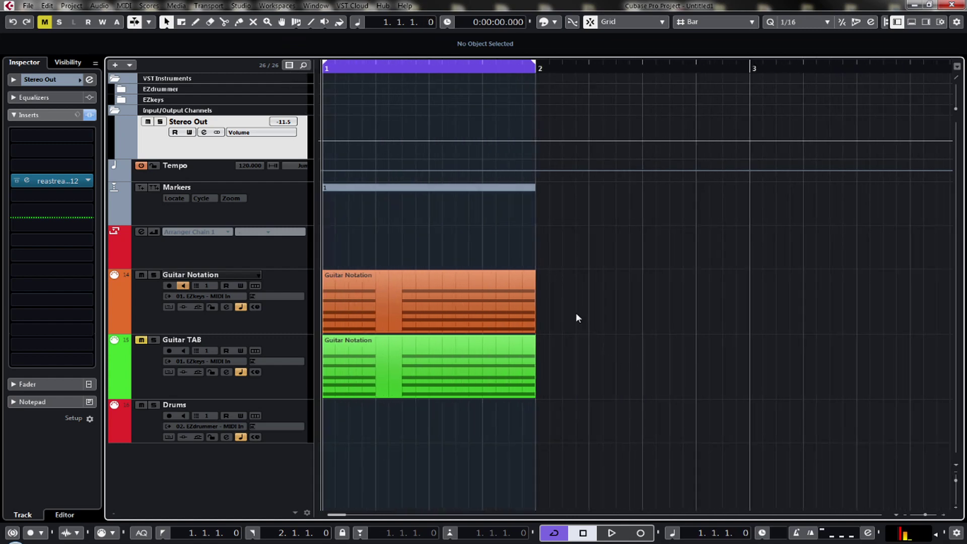
pyautogui.moveTo(546, 300); pyautogui.dragTo(721, 303)
pyautogui.doubleClick(595, 282)
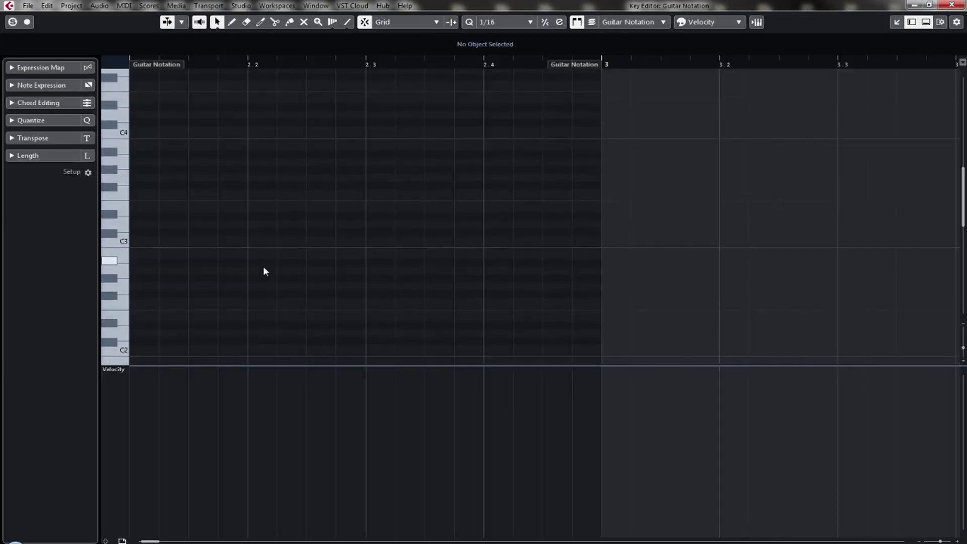
# - Enlarge the note area and enter a one-beat F2 note at the start of bar 2
pyautogui.moveTo(259, 366); pyautogui.dragTo(242, 507)
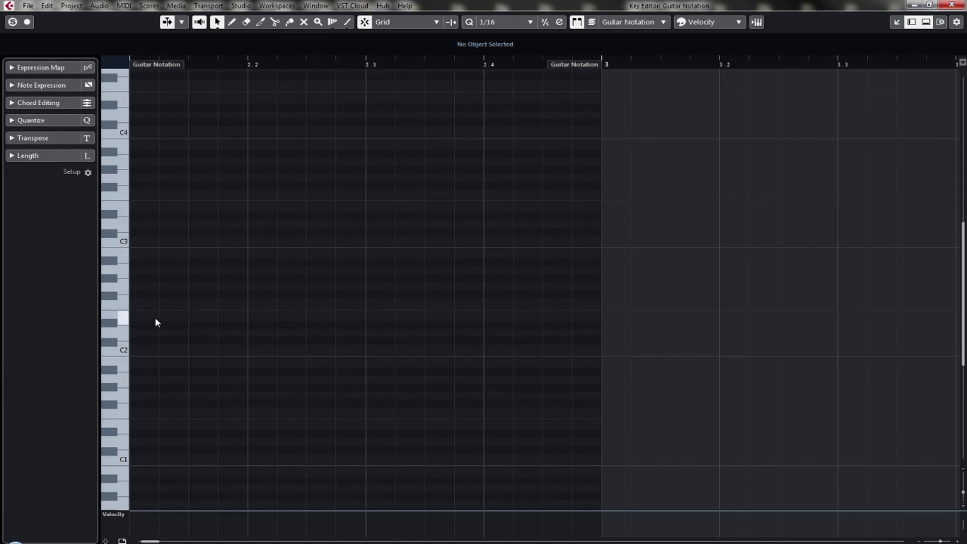
pyautogui.scroll(3, 152, 328)
pyautogui.moveTo(140, 388); pyautogui.dragTo(242, 385)
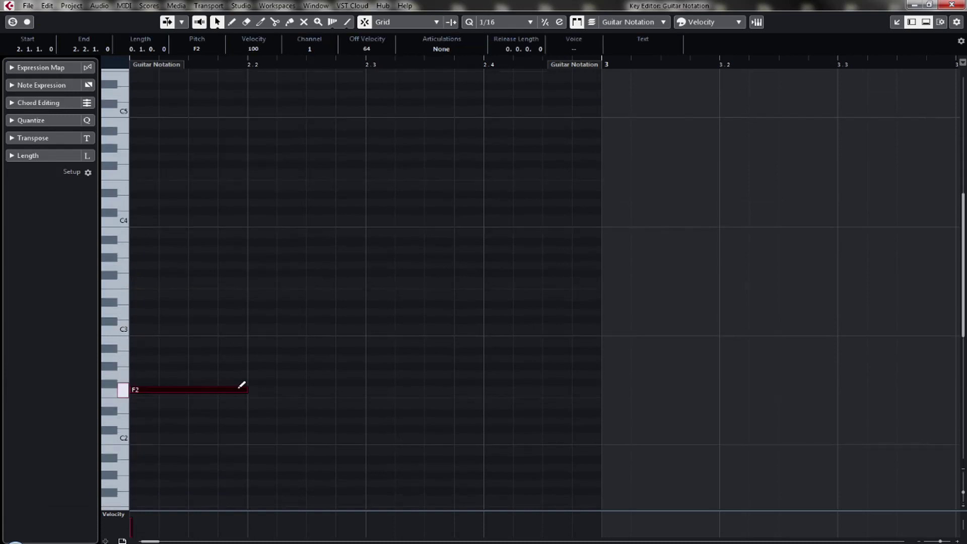
pyautogui.scroll(-3, 182, 387)
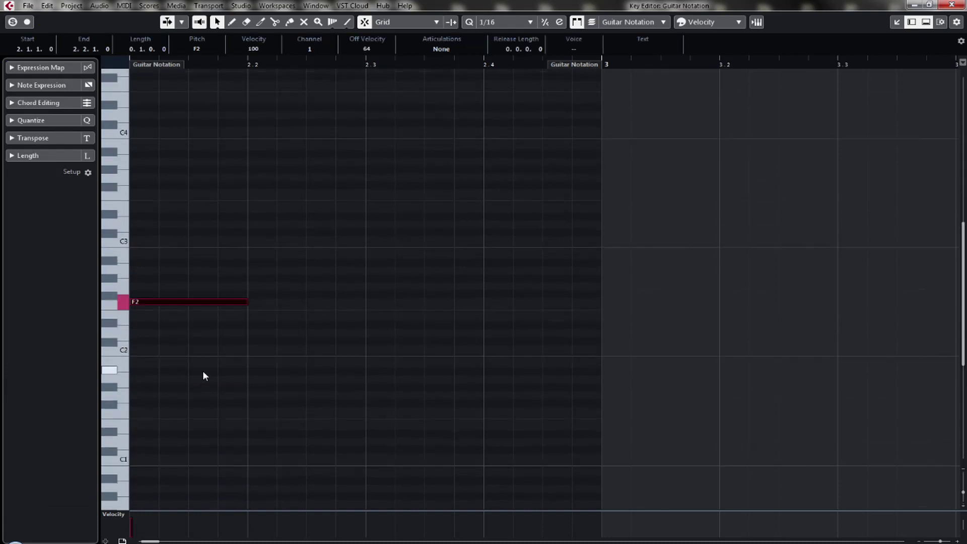
# - Add one-beat F1, C2, A2, C3 and F3 notes at the start of bar 2 to build an F major chord
pyautogui.moveTo(173, 300)
pyautogui.mouseDown()
pyautogui.moveTo(180, 446)
pyautogui.moveTo(177, 304)
pyautogui.mouseUp()
pyautogui.click(179, 397)
pyautogui.moveTo(136, 268); pyautogui.dragTo(244, 270)
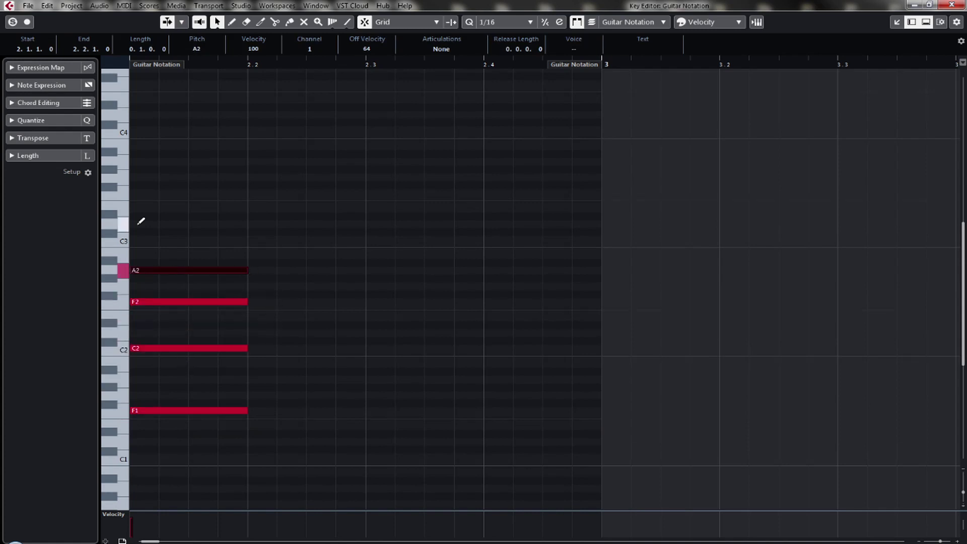
pyautogui.moveTo(136, 237); pyautogui.dragTo(247, 238)
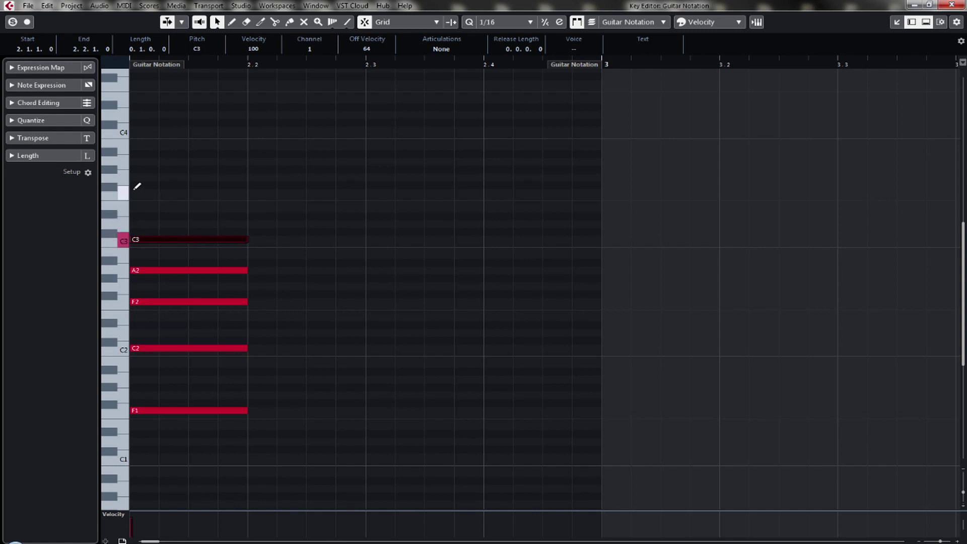
pyautogui.moveTo(134, 192); pyautogui.dragTo(247, 192)
# - Duplicate the F chord across bar 2 in the rhythm quarter, eighth, quarter, eighth, eighth, eighth
pyautogui.moveTo(162, 434); pyautogui.dragTo(162, 436)
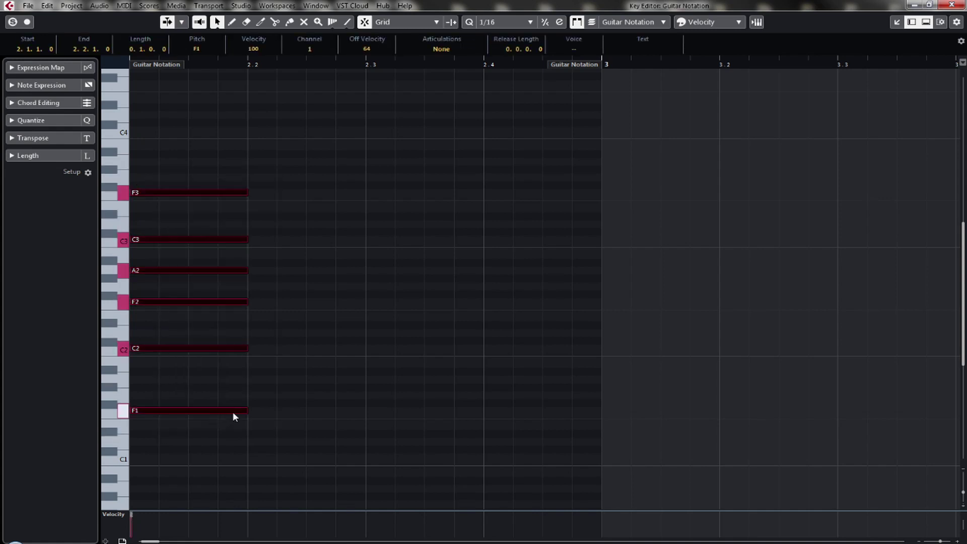
pyautogui.moveTo(244, 410); pyautogui.dragTo(425, 412)
pyautogui.moveTo(266, 441); pyautogui.dragTo(445, 196)
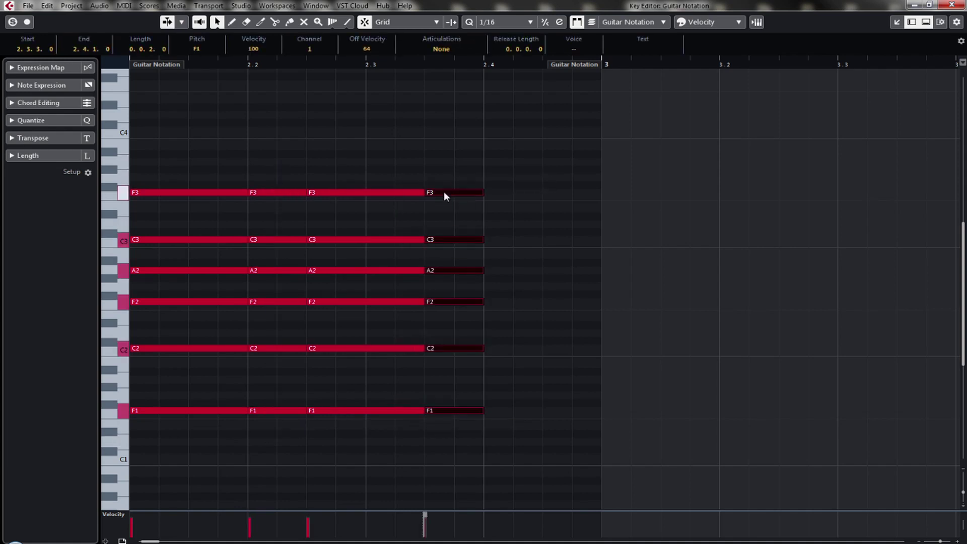
pyautogui.hotkey('alt', 'd')
pyautogui.hotkey('alt', 'd')
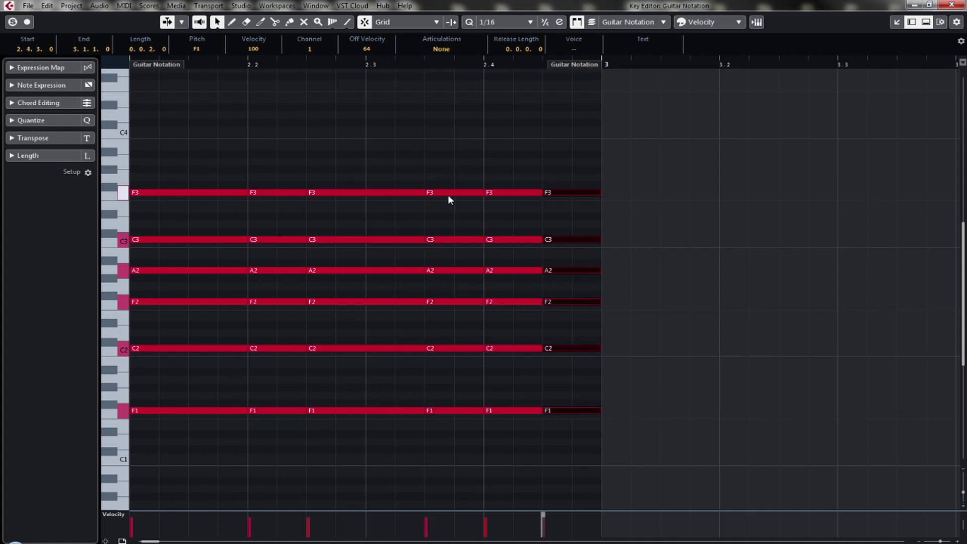
# - Vary the bar 2 chord velocities, with the first chord at 90, the second quarter-note chord at 70 and the off-beat eighths softer
pyautogui.scroll(-3, 227, 406)
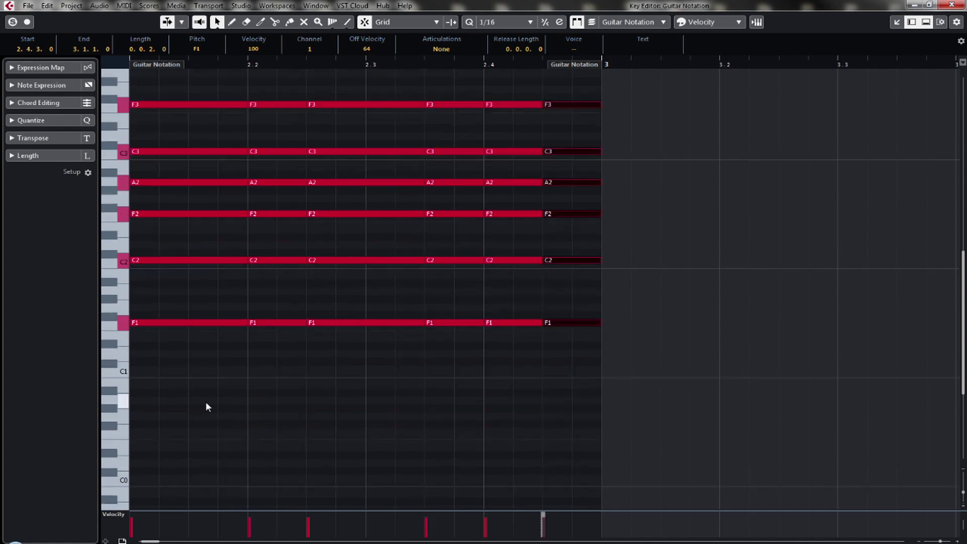
pyautogui.moveTo(342, 86); pyautogui.dragTo(369, 351)
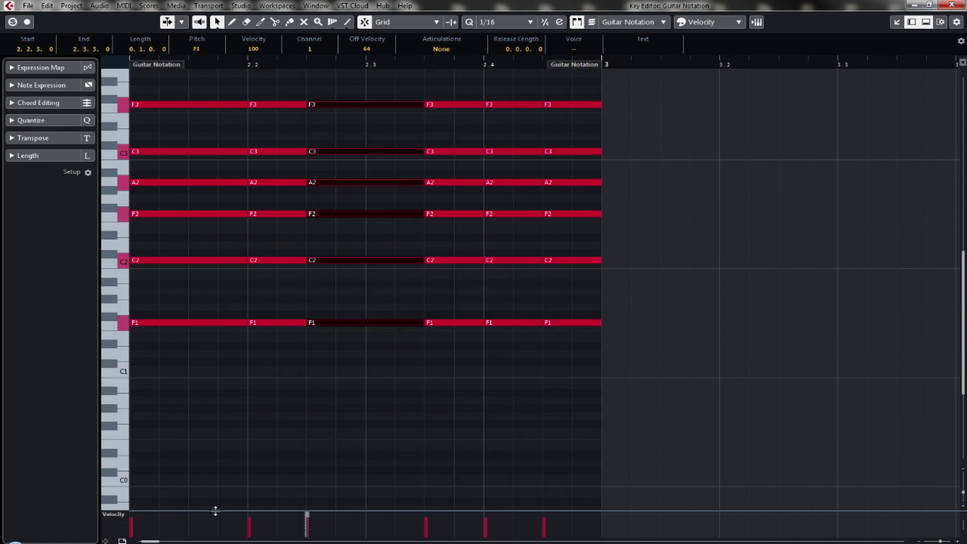
pyautogui.moveTo(215, 511); pyautogui.dragTo(216, 378)
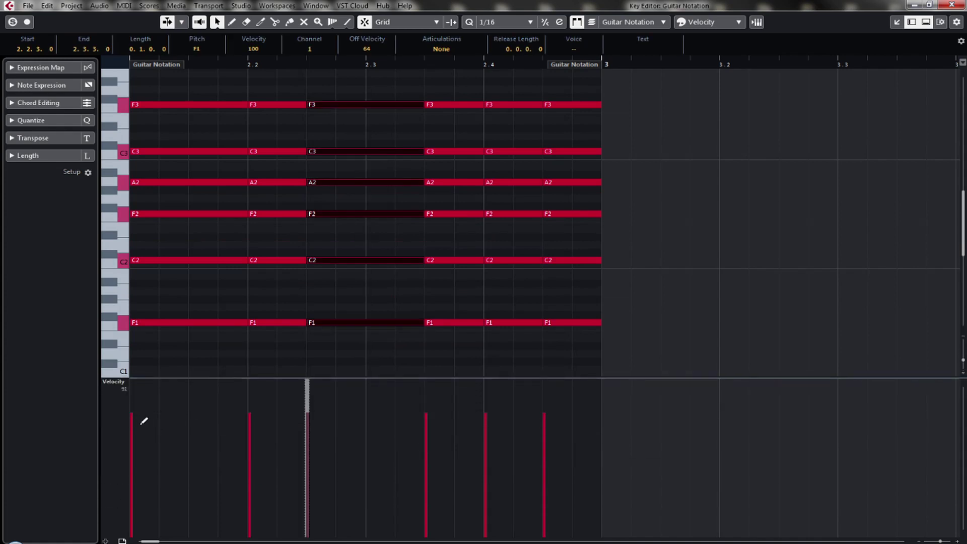
pyautogui.moveTo(164, 436)
pyautogui.mouseDown()
pyautogui.moveTo(262, 483)
pyautogui.moveTo(333, 442)
pyautogui.mouseUp()
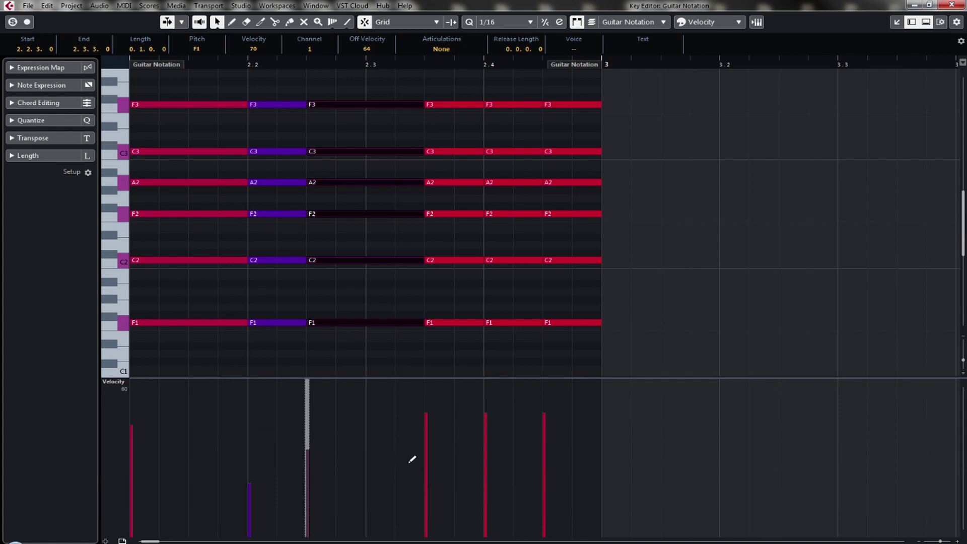
pyautogui.moveTo(412, 460)
pyautogui.mouseDown()
pyautogui.moveTo(434, 454)
pyautogui.moveTo(449, 468)
pyautogui.moveTo(437, 477)
pyautogui.moveTo(480, 455)
pyautogui.moveTo(506, 458)
pyautogui.moveTo(490, 454)
pyautogui.moveTo(554, 477)
pyautogui.mouseUp()
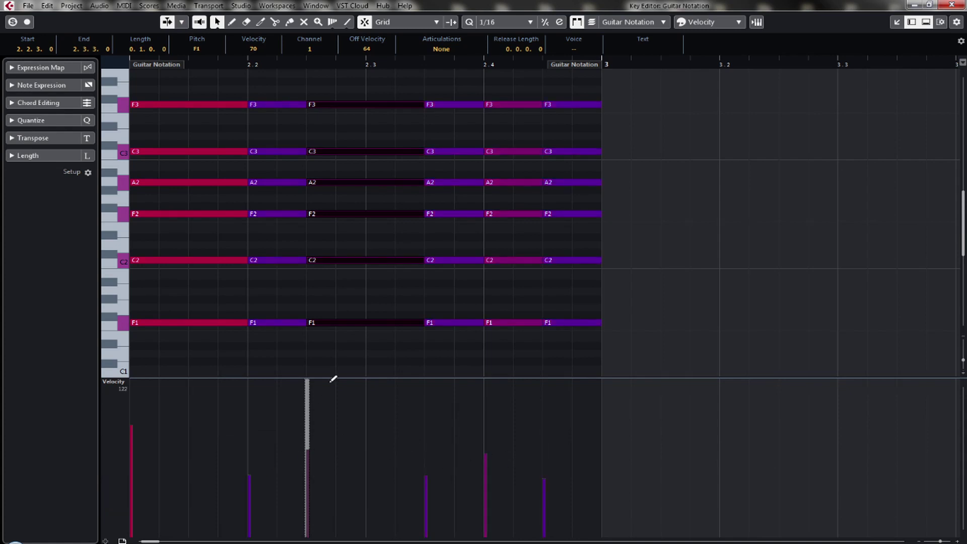
pyautogui.click(352, 295)
pyautogui.moveTo(352, 379); pyautogui.dragTo(353, 467)
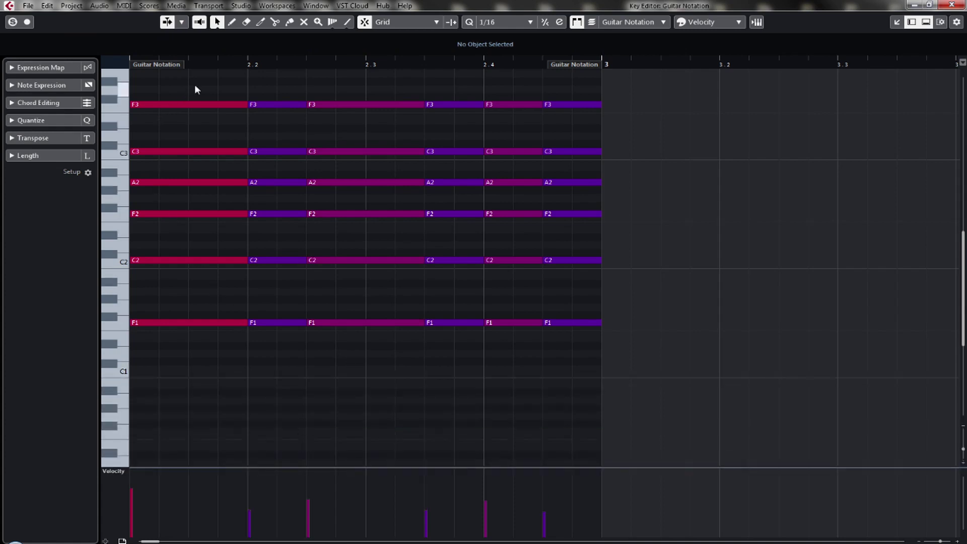
# - Play back bar 2 from its start to hear the strummed F chords
pyautogui.moveTo(207, 65); pyautogui.dragTo(575, 65)
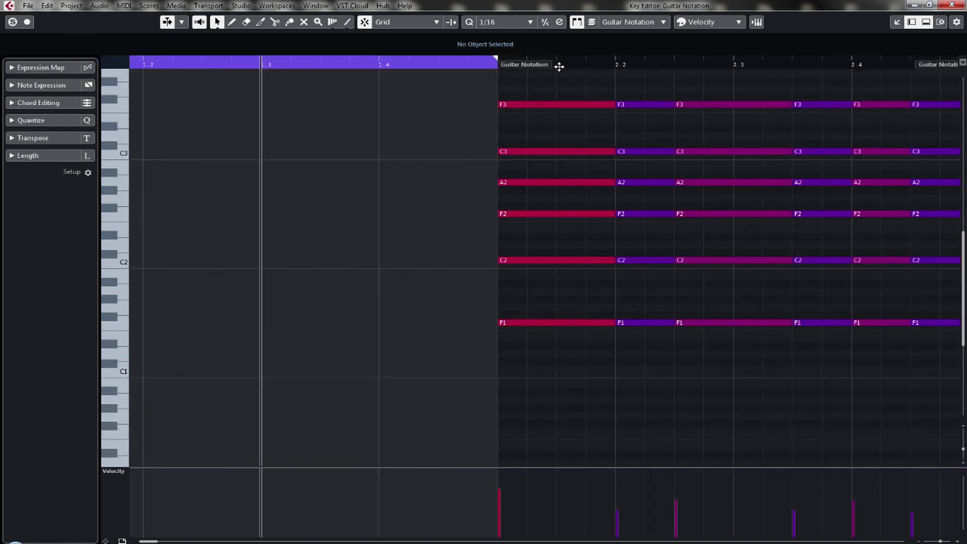
pyautogui.click(507, 66)
pyautogui.press('space')
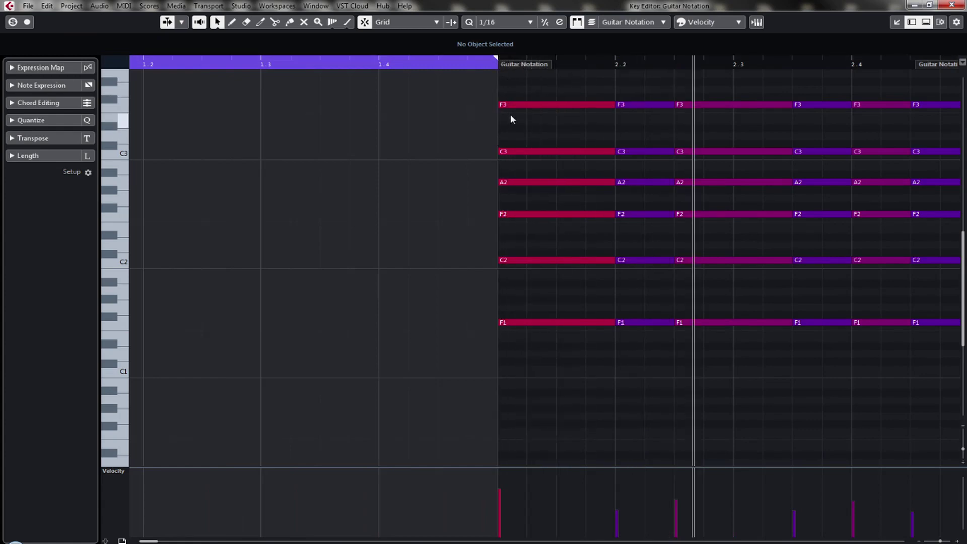
pyautogui.press('g')
pyautogui.press('g')
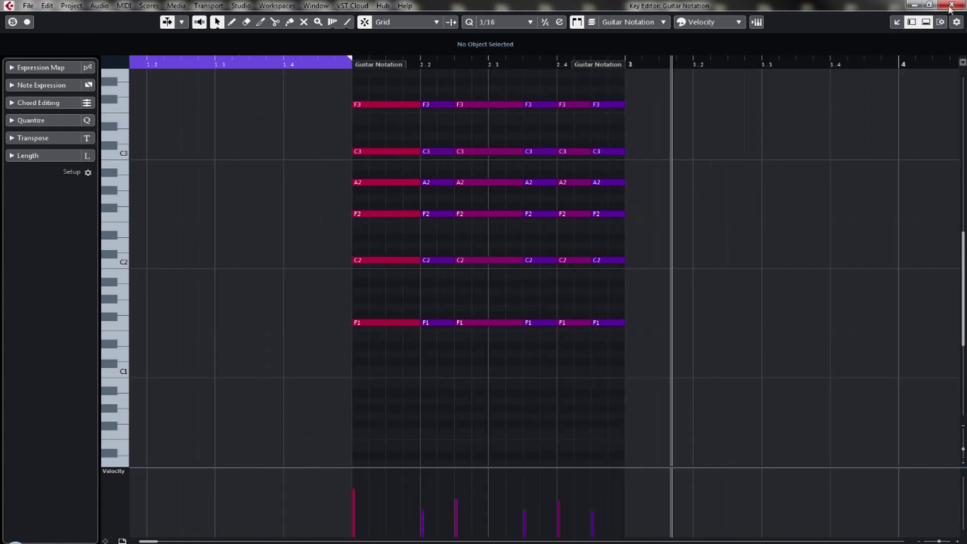
# - Copy the bar 2 Guitar Notation part to the Guitar TAB track and open all four guitar parts in the Score Editor
pyautogui.click(950, 6)
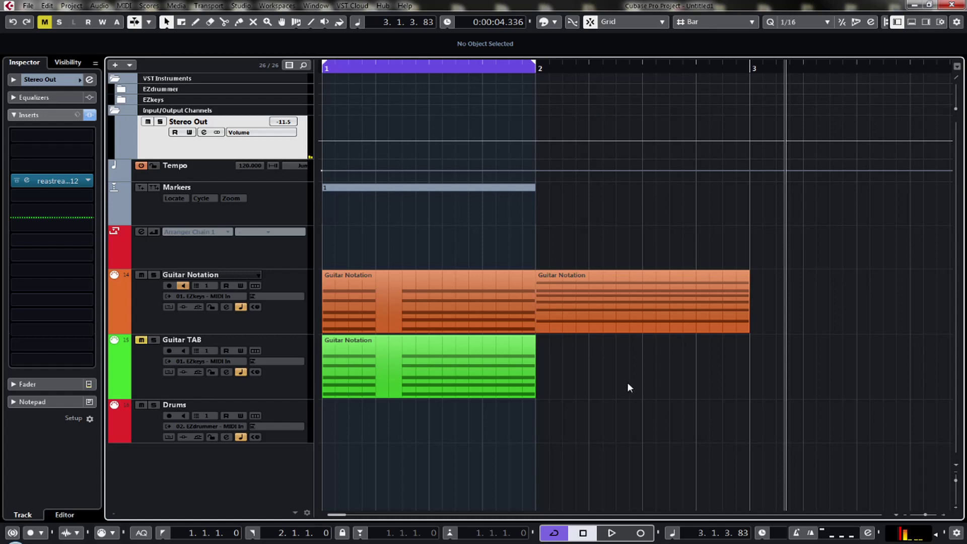
pyautogui.click(690, 312)
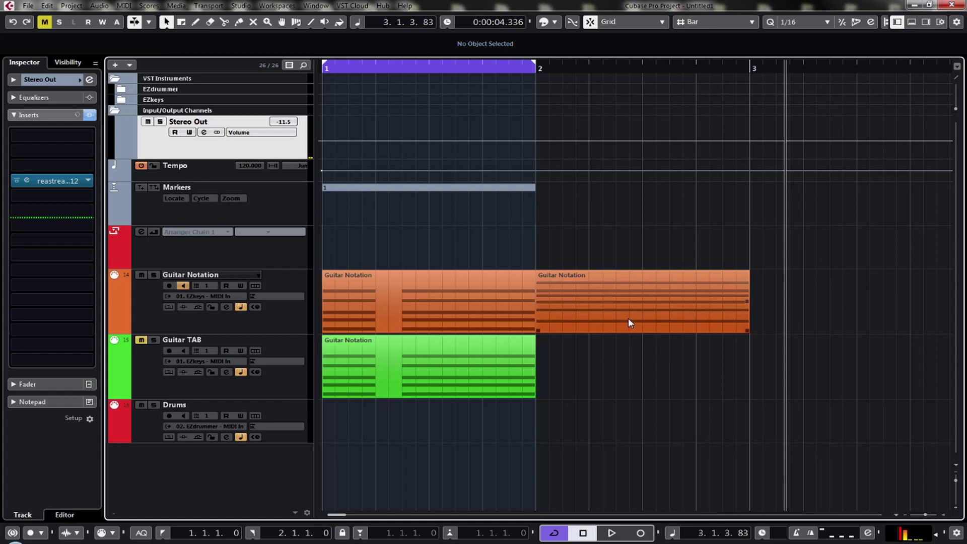
pyautogui.moveTo(616, 298); pyautogui.dragTo(616, 355)
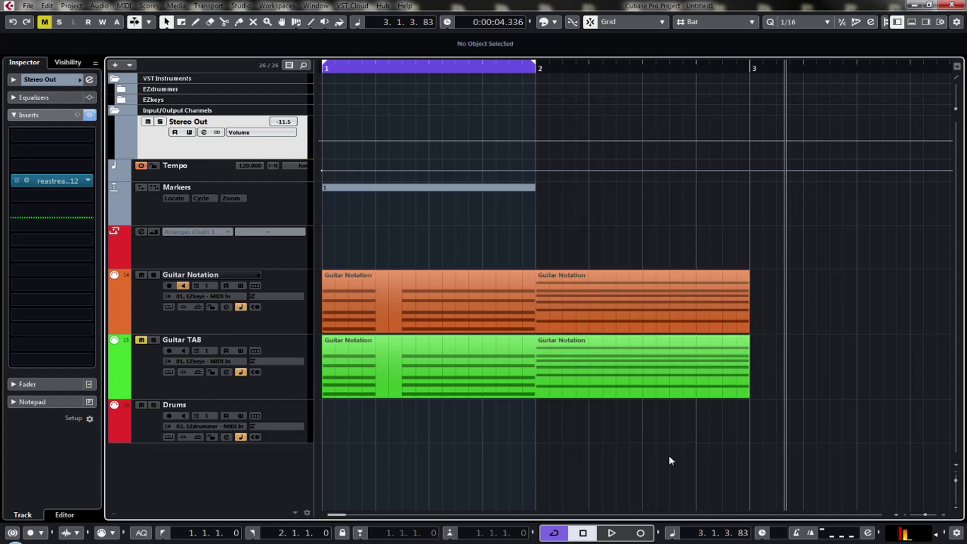
pyautogui.moveTo(825, 441); pyautogui.dragTo(286, 293)
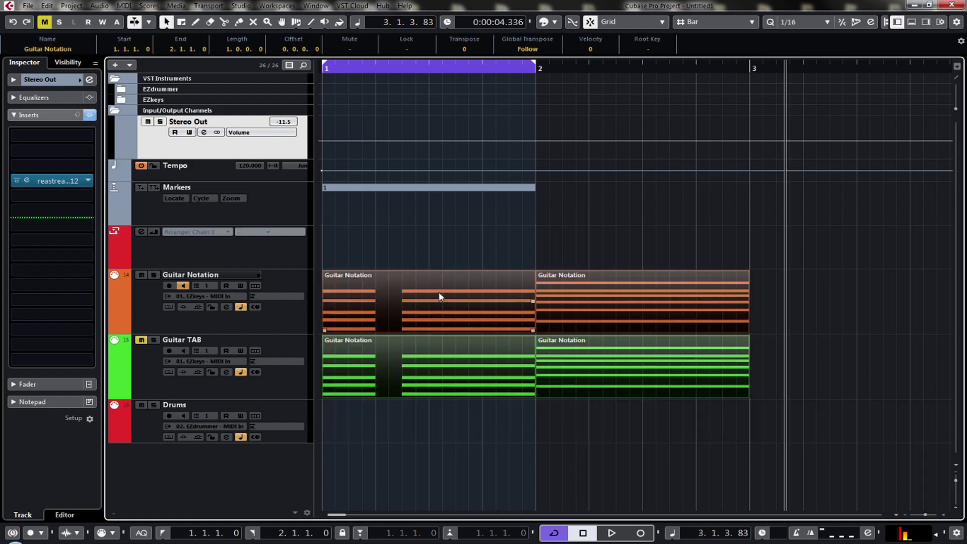
pyautogui.doubleClick(441, 294)
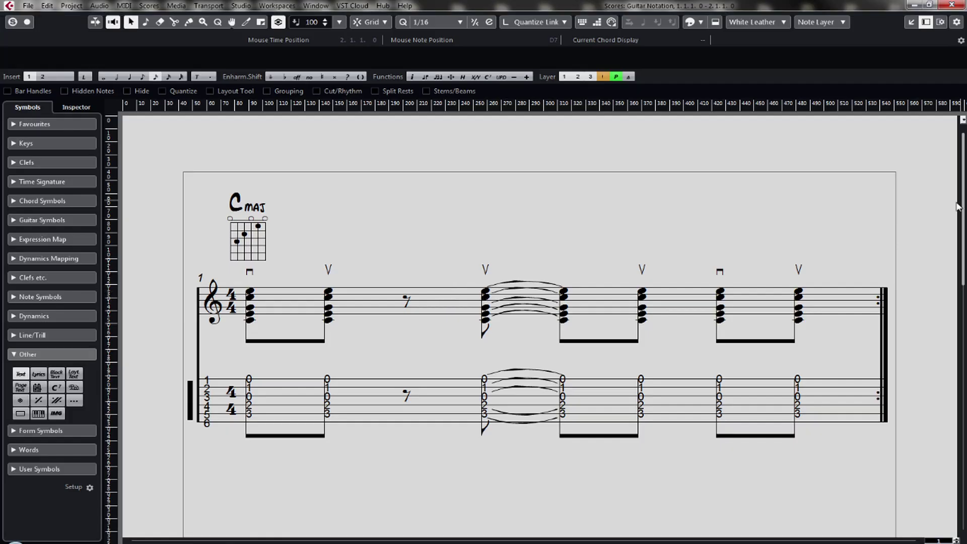
# - Rearrange the second system with its bar number above the clef, its staves closer to the first system and its TAB staff lower
pyautogui.scroll(-3, 539, 327)
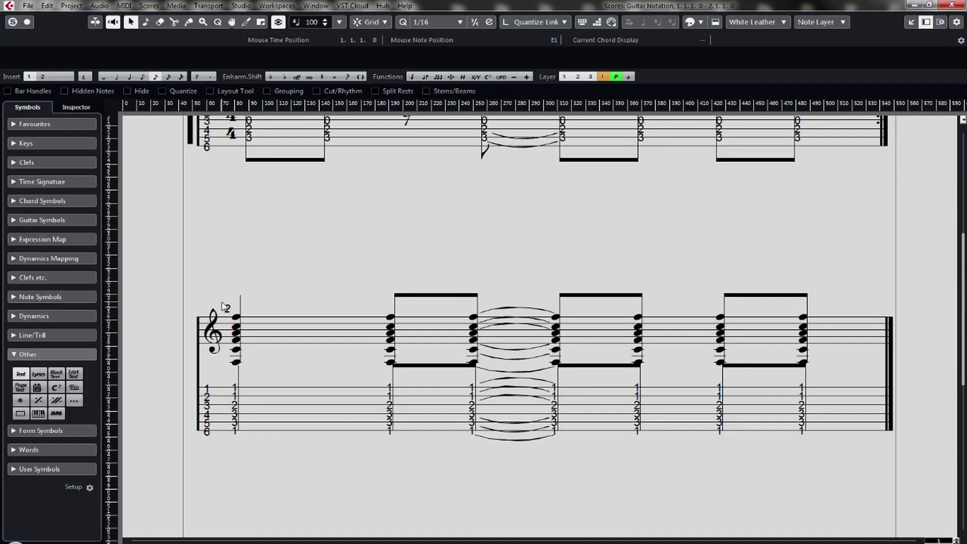
pyautogui.moveTo(227, 309)
pyautogui.mouseDown()
pyautogui.moveTo(203, 308)
pyautogui.moveTo(193, 327)
pyautogui.moveTo(186, 266)
pyautogui.mouseUp()
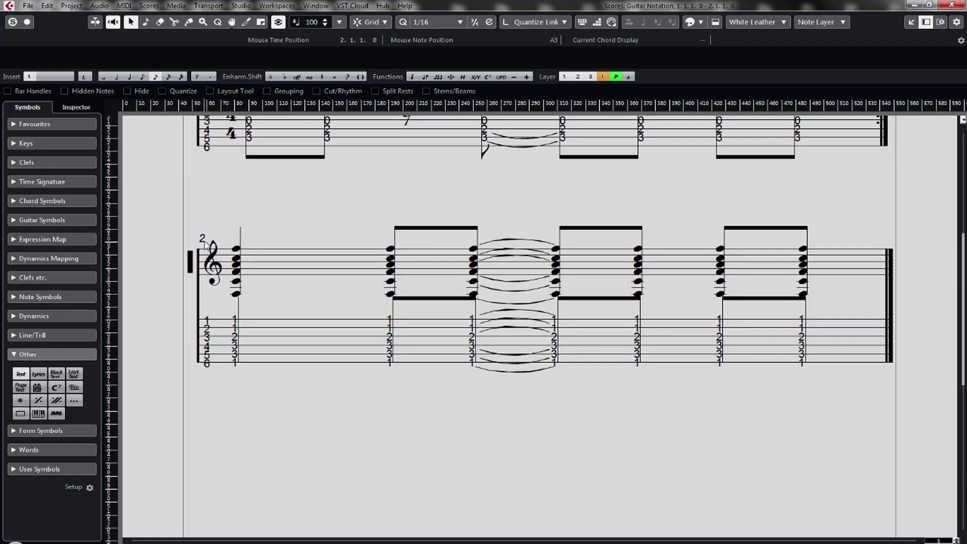
pyautogui.click(194, 336)
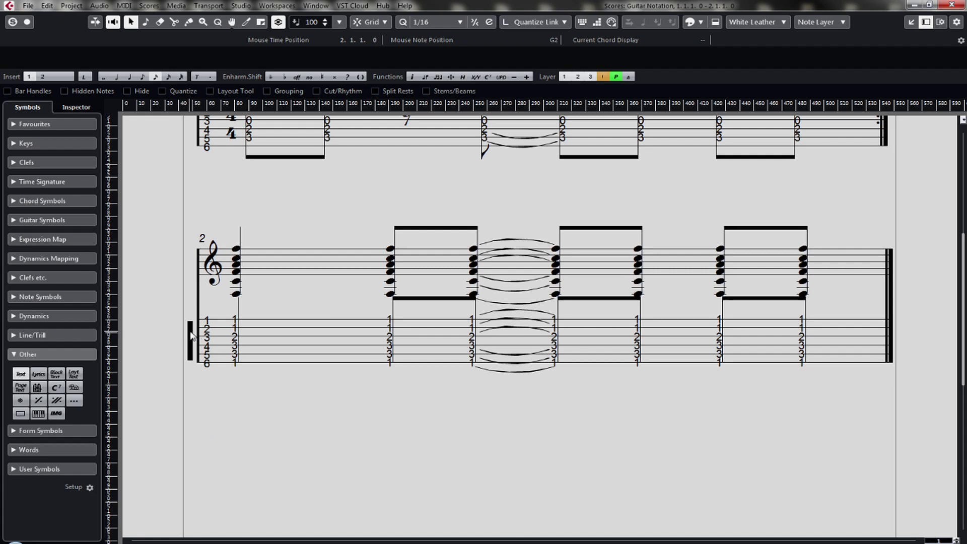
pyautogui.moveTo(192, 336); pyautogui.dragTo(191, 357)
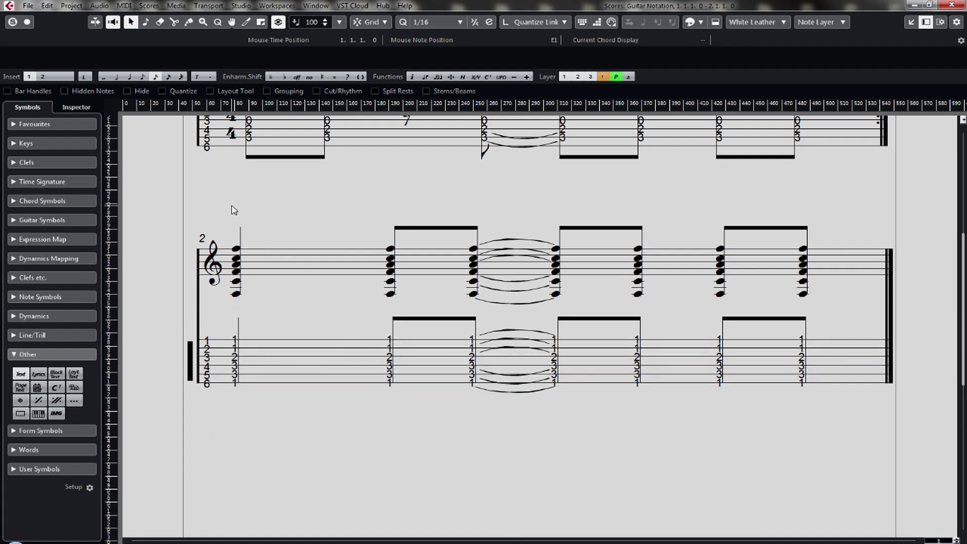
# - Set the stem direction of all bar 2 notes in both staves to Down
pyautogui.moveTo(232, 205); pyautogui.dragTo(813, 409)
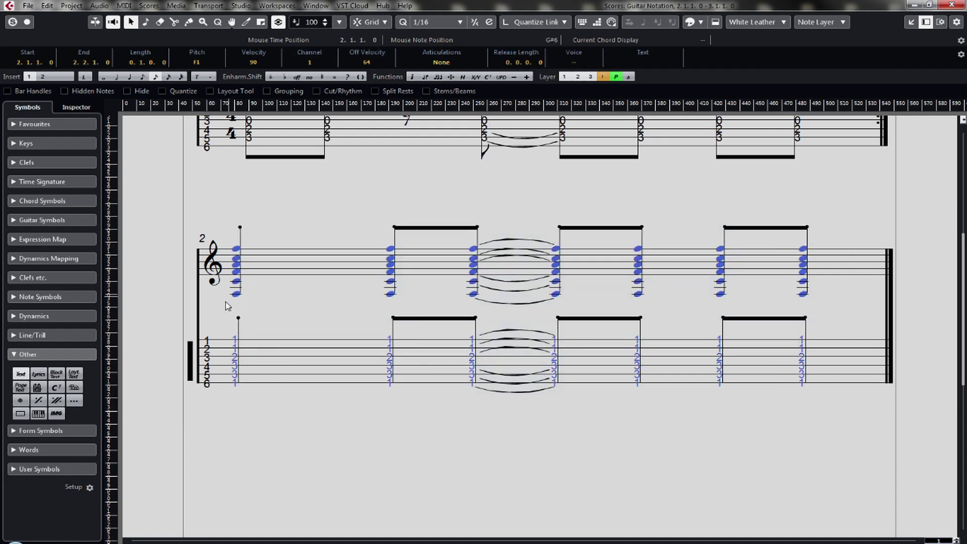
pyautogui.rightClick(236, 384)
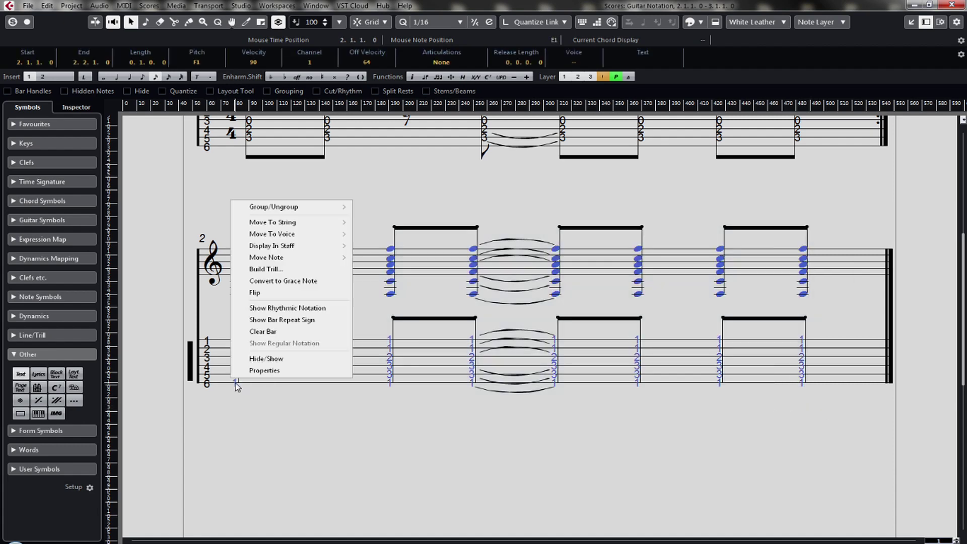
pyautogui.click(263, 370)
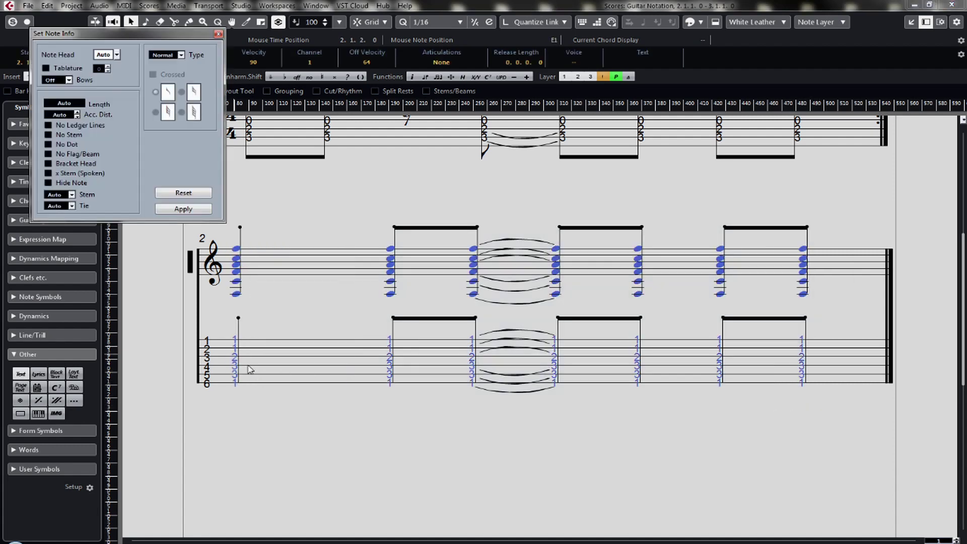
pyautogui.click(72, 195)
pyautogui.click(74, 226)
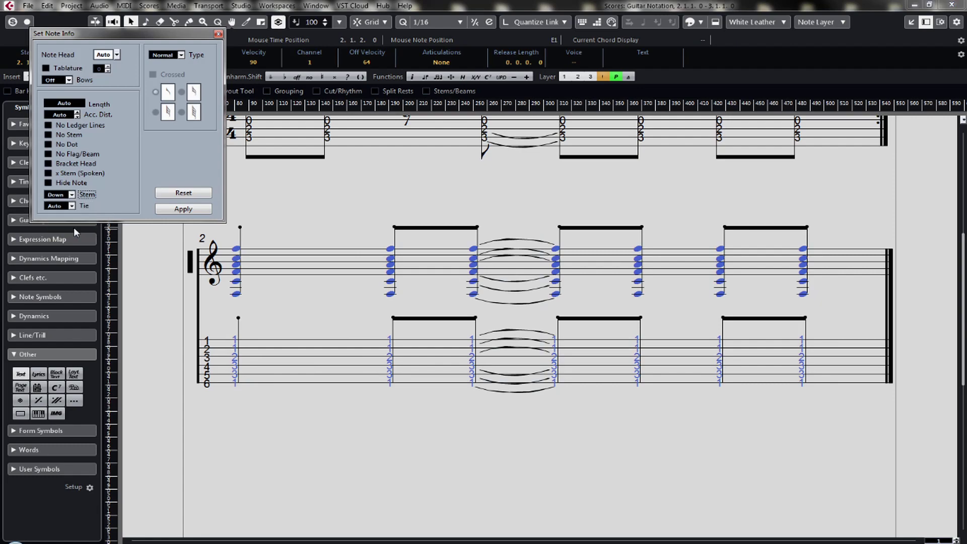
pyautogui.click(182, 209)
pyautogui.click(218, 33)
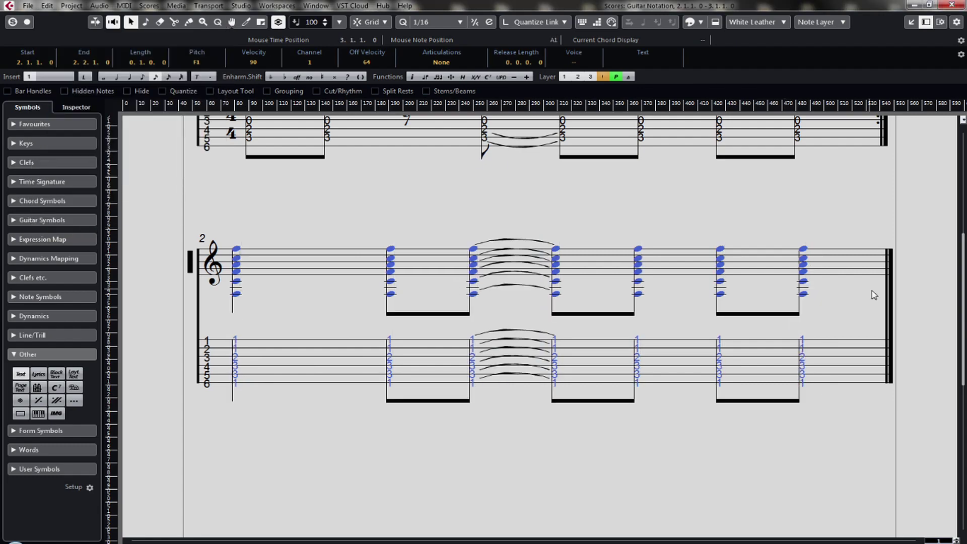
# - Try to change the key signature in the Guitar Notation staff's Clef/Key settings
pyautogui.scroll(5, 956, 310)
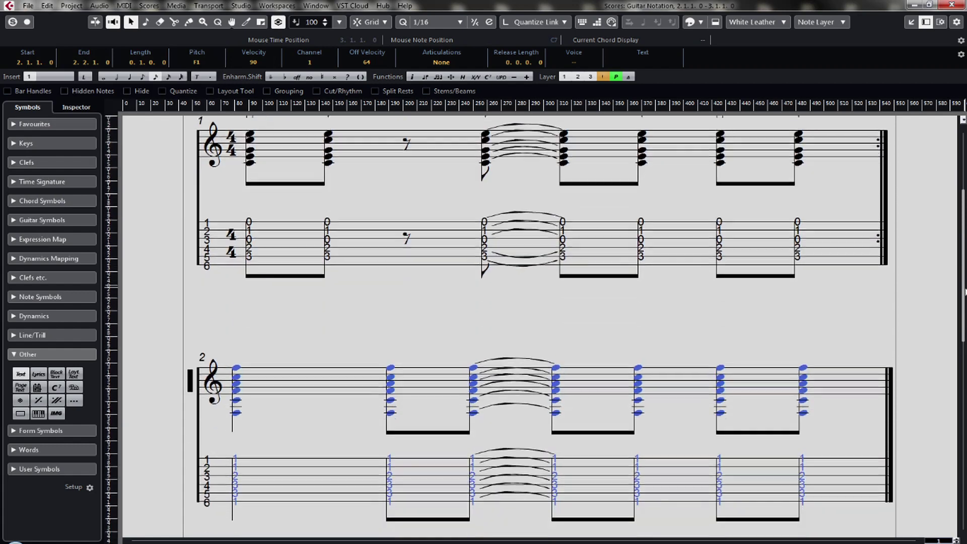
pyautogui.scroll(-1, 734, 356)
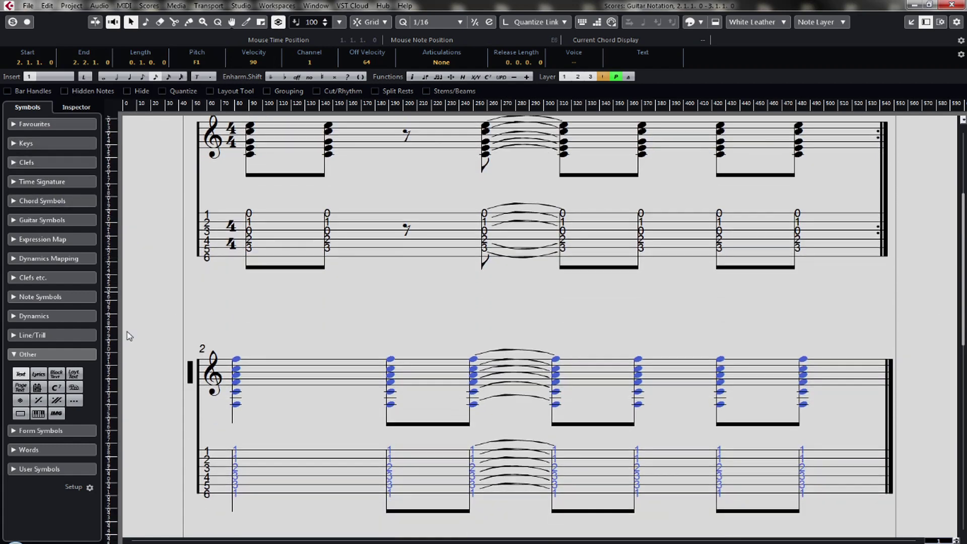
pyautogui.doubleClick(192, 374)
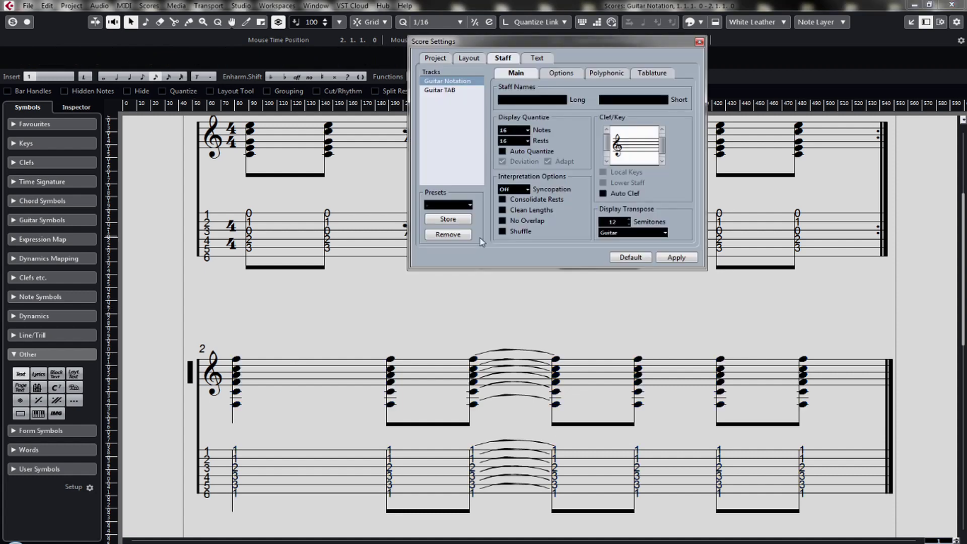
pyautogui.click(662, 162)
pyautogui.click(666, 260)
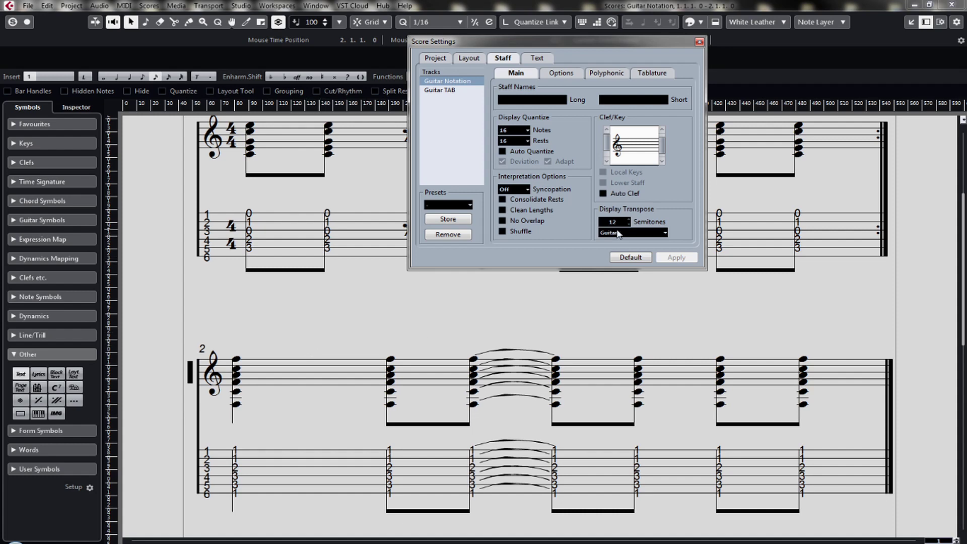
pyautogui.click(700, 42)
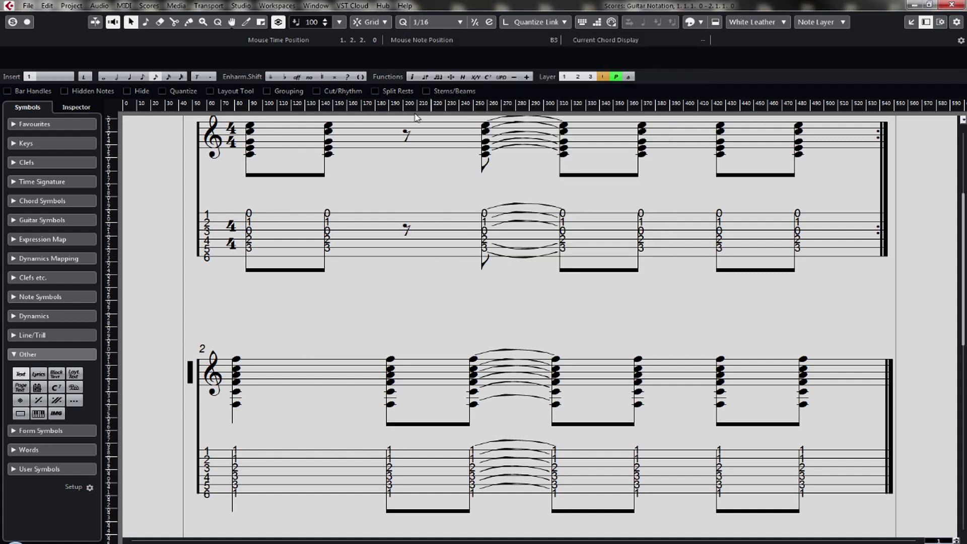
# - Insert an F major key signature at the start of bar 2 in the Guitar Notation staff
pyautogui.click(16, 144)
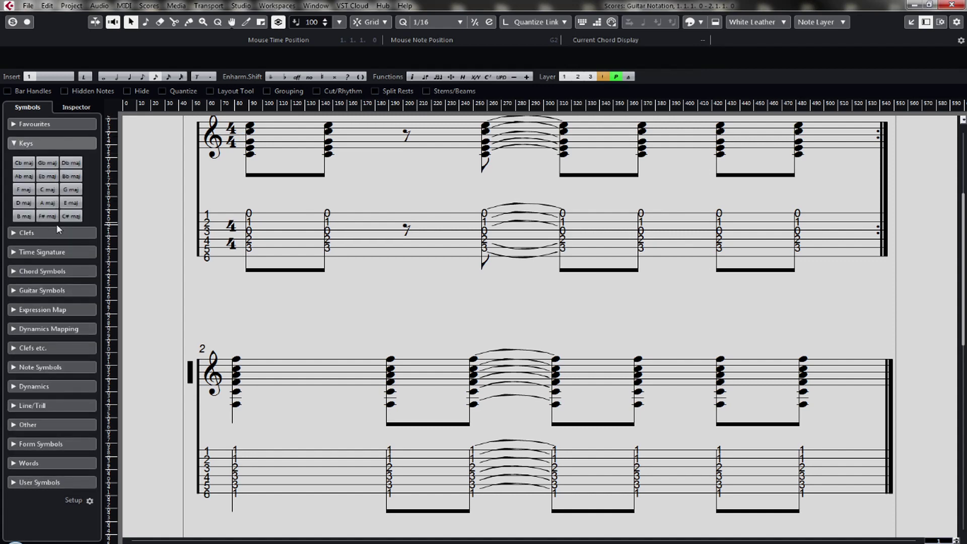
pyautogui.click(23, 191)
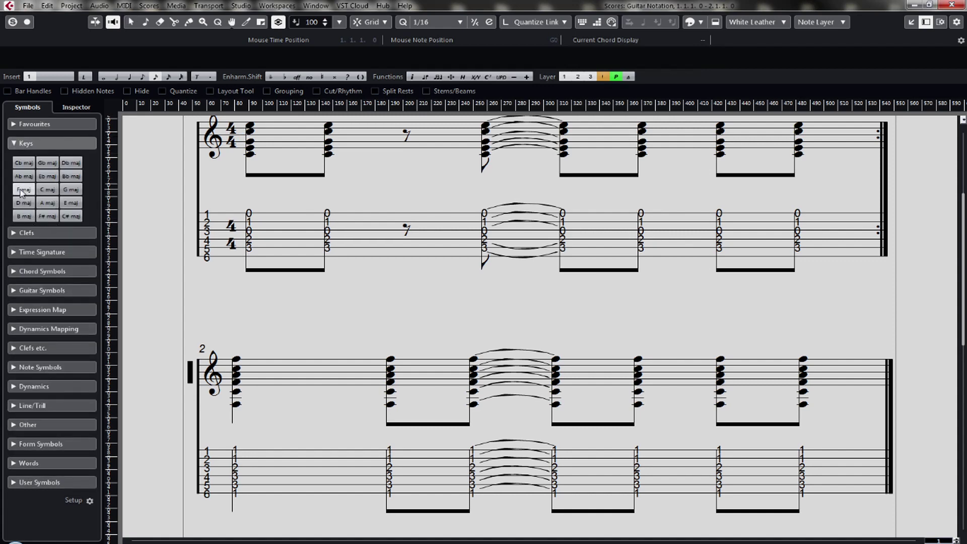
pyautogui.click(228, 364)
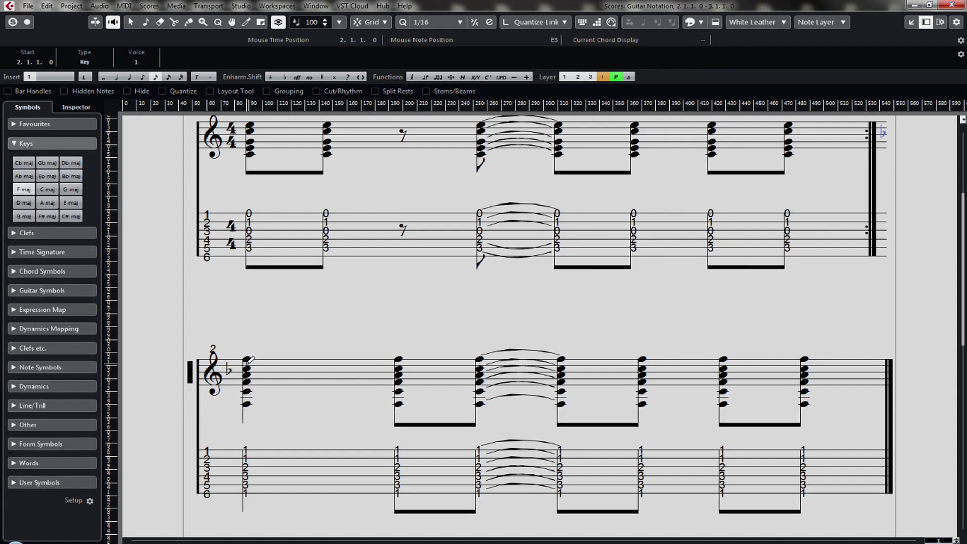
pyautogui.click(15, 145)
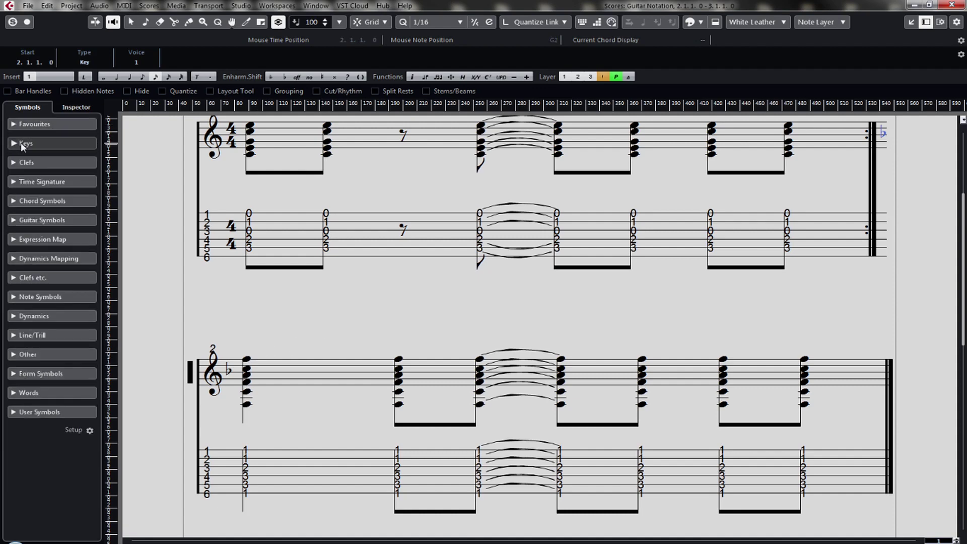
# - Try to delete the courtesy flat at the end of the first system's notation staff
pyautogui.scroll(3, 857, 296)
pyautogui.scroll(-1, 539, 327)
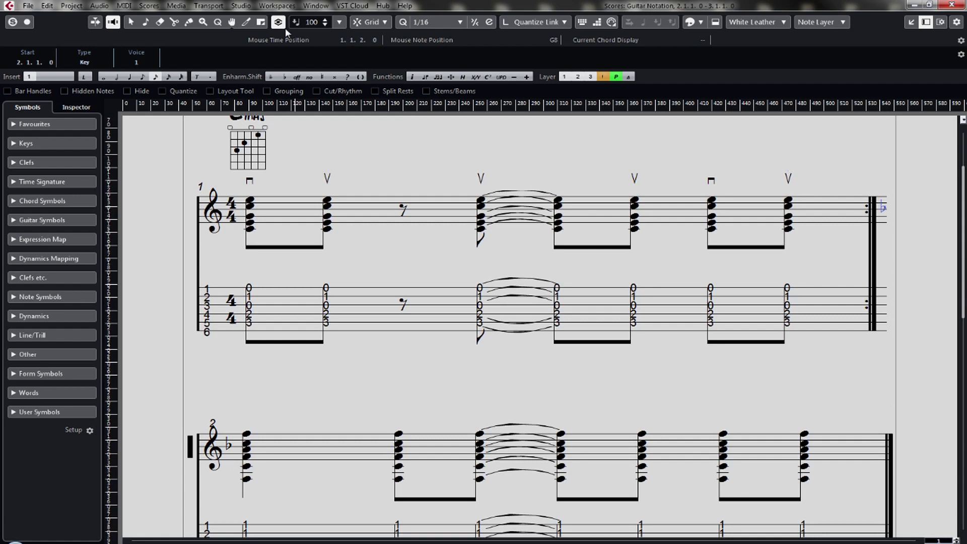
pyautogui.click(131, 22)
pyautogui.press('Delete')
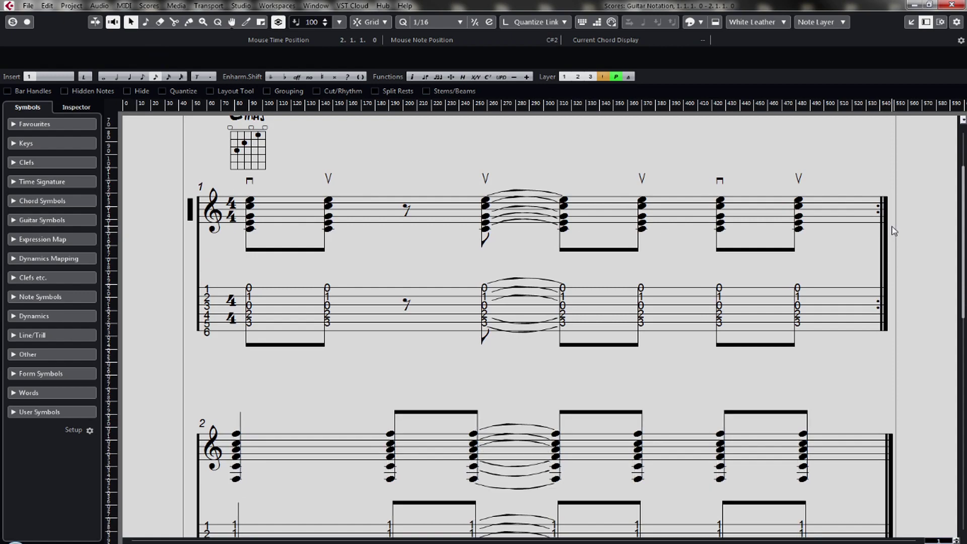
pyautogui.click(895, 230)
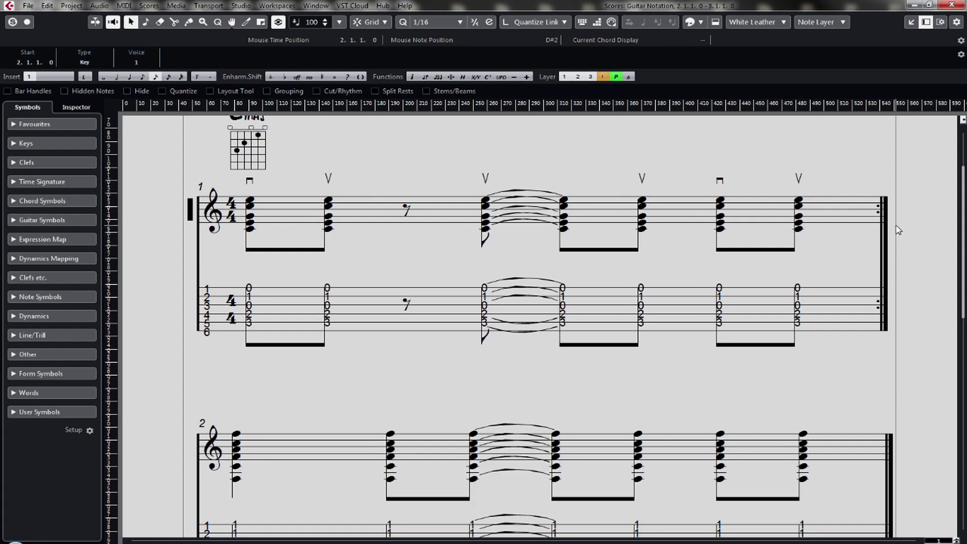
pyautogui.scroll(-3, 920, 217)
pyautogui.scroll(5, 920, 217)
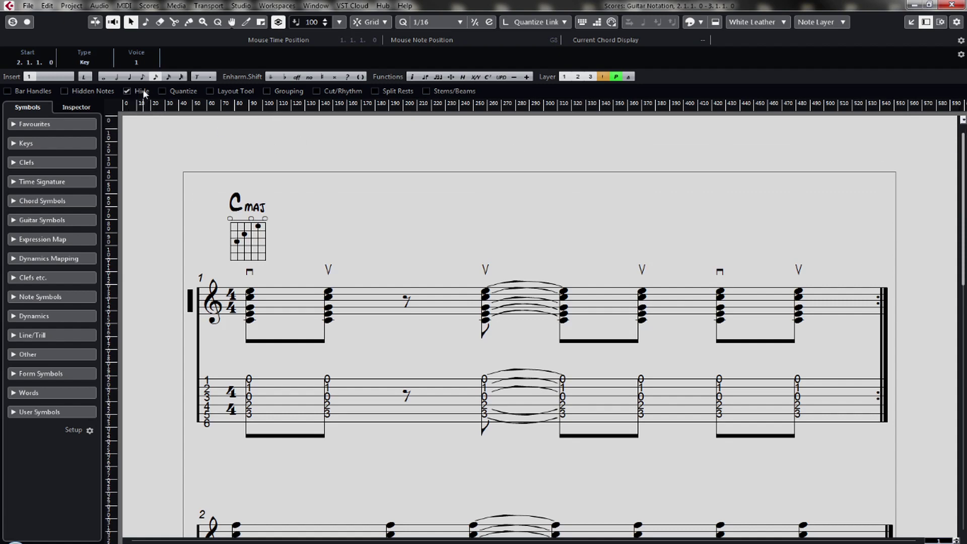
# - Insert an F major key signature at the start of bar 2 in both the notation and TAB staves
pyautogui.click(44, 144)
pyautogui.click(30, 193)
pyautogui.scroll(-4, 745, 283)
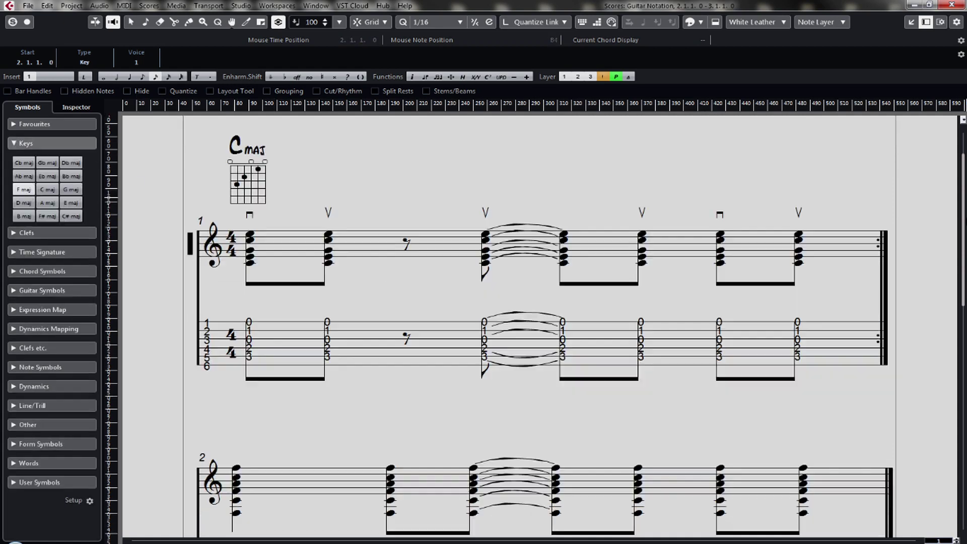
pyautogui.click(224, 309)
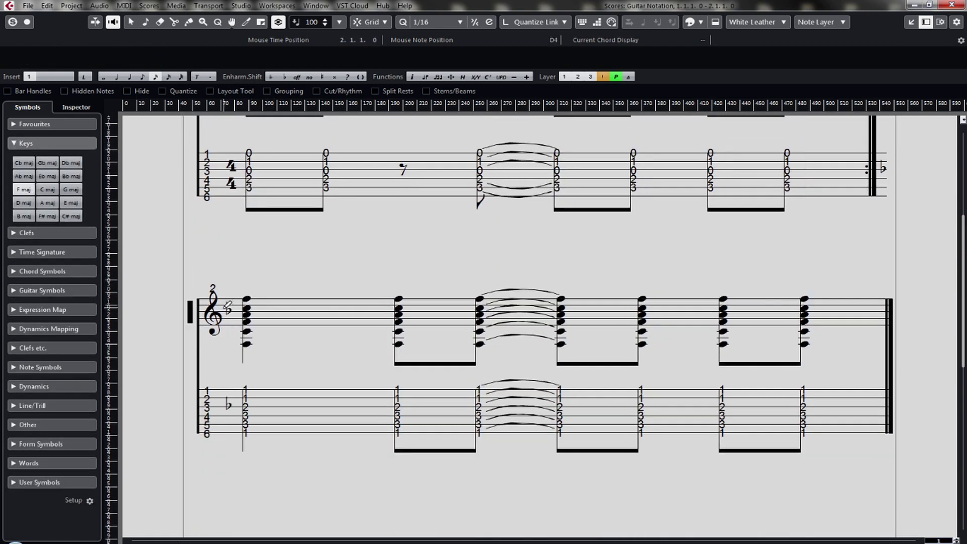
pyautogui.click(11, 144)
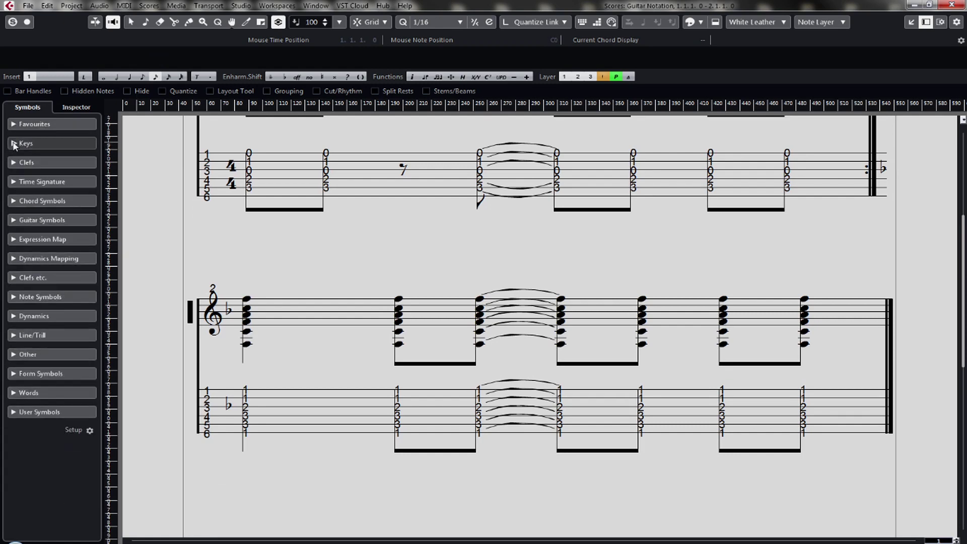
# - Hide the courtesy flats at the end of the first system's notation and TAB staves, and shift bar number 2 slightly left
pyautogui.scroll(3, 539, 328)
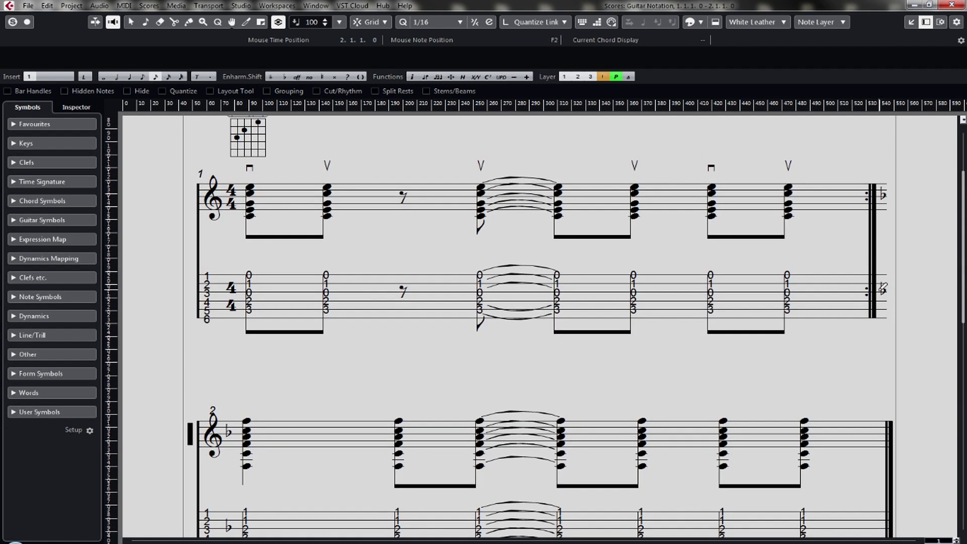
pyautogui.click(130, 22)
pyautogui.rightClick(884, 292)
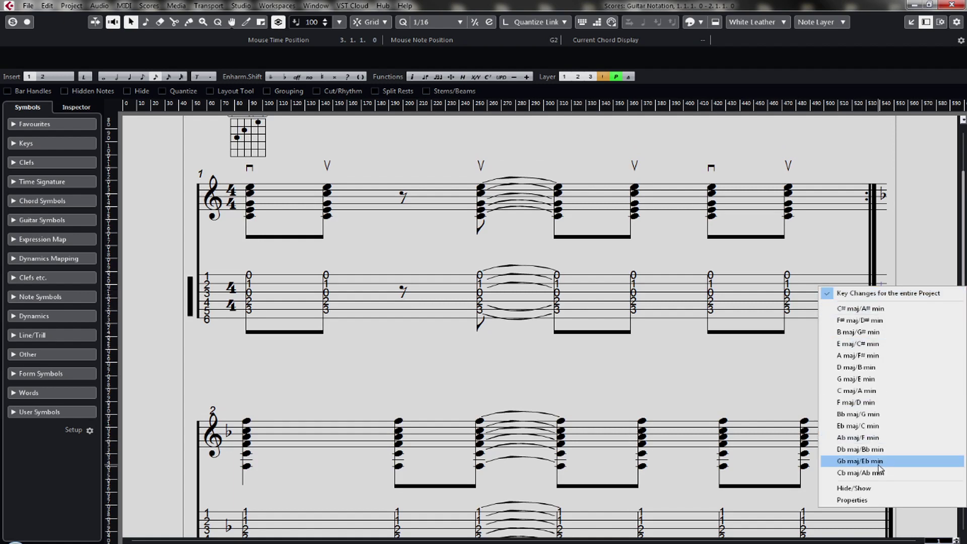
pyautogui.click(878, 488)
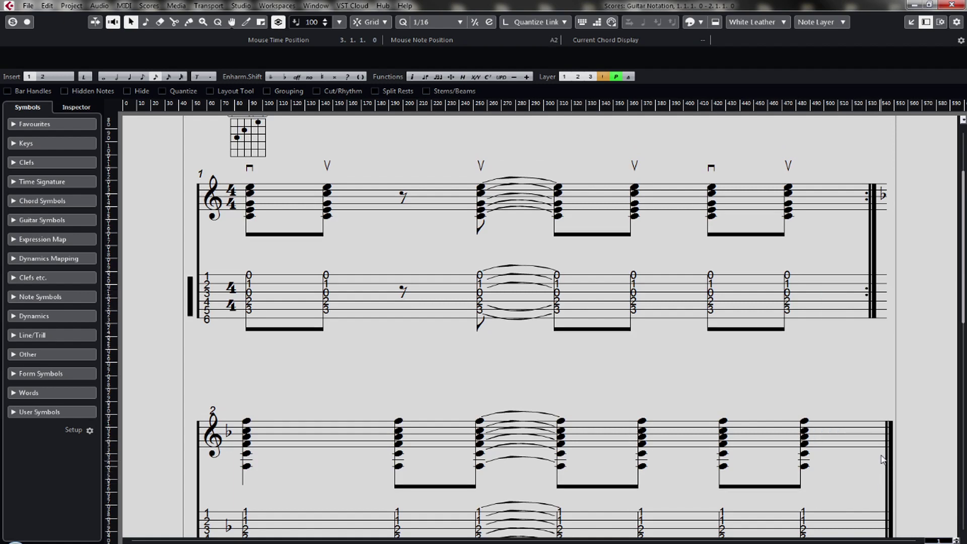
pyautogui.rightClick(884, 197)
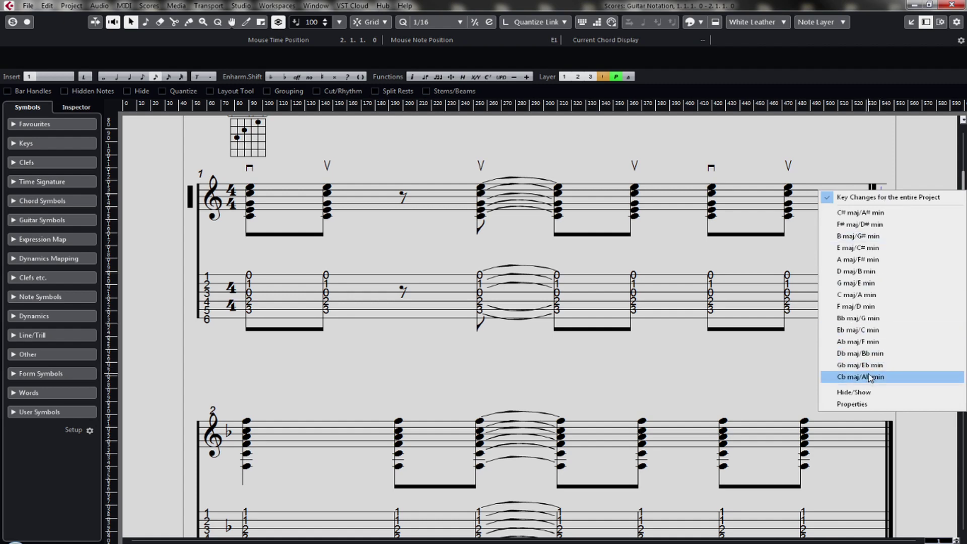
pyautogui.click(872, 392)
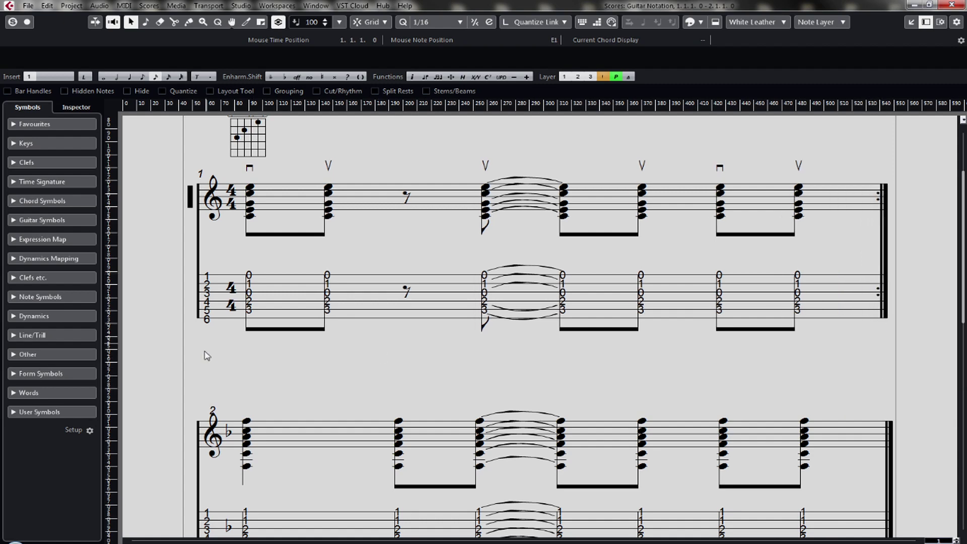
pyautogui.click(206, 410)
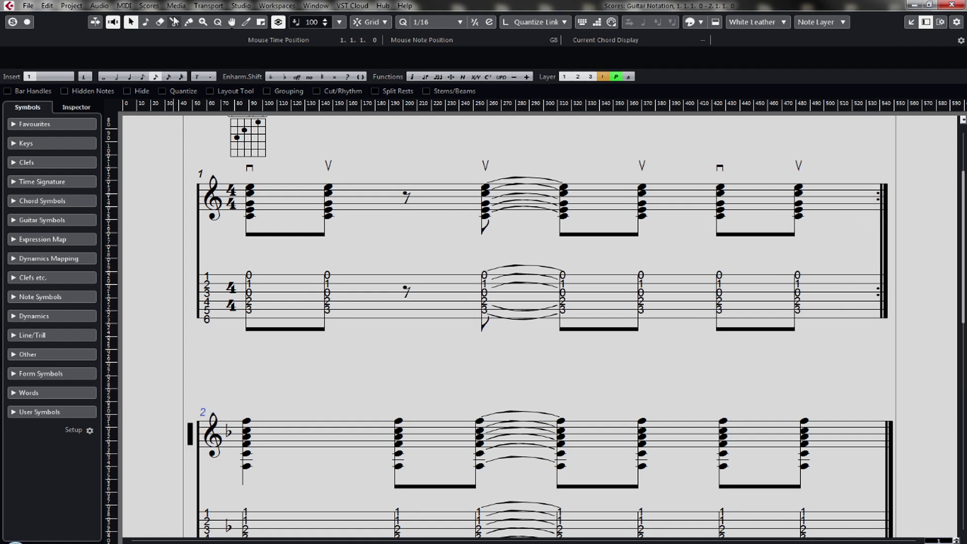
# - Look through the Staff and Layout pages of the Score Settings for key signature display options
pyautogui.click(152, 7)
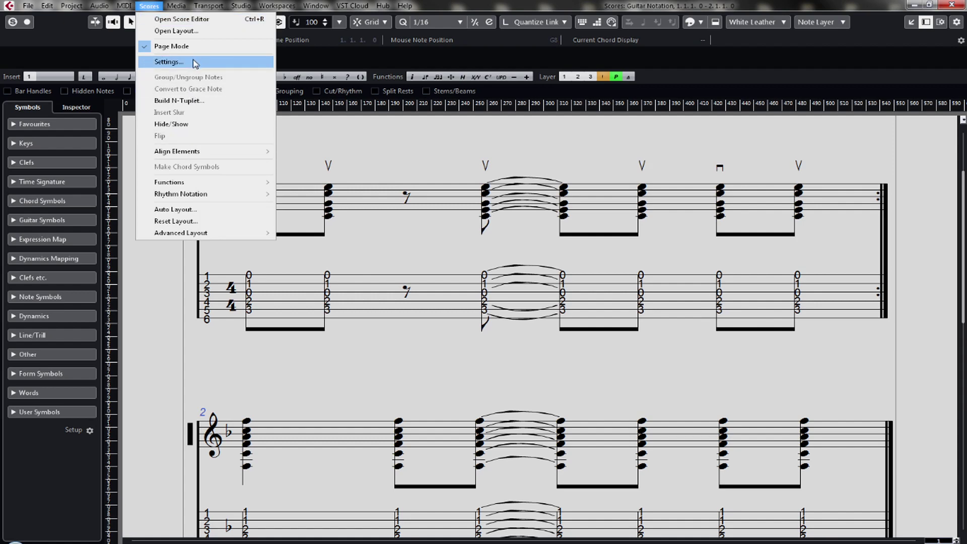
pyautogui.click(169, 61)
pyautogui.click(559, 73)
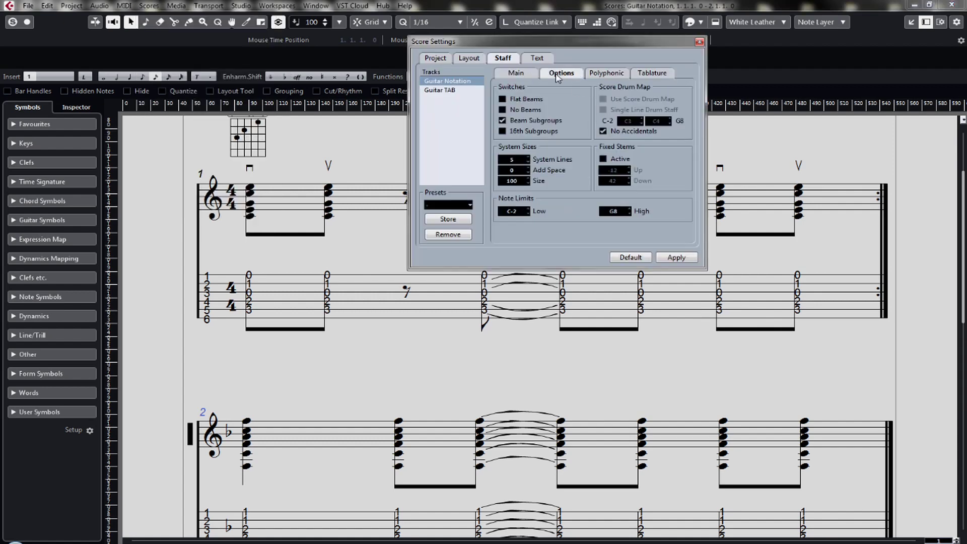
pyautogui.click(596, 75)
pyautogui.click(544, 75)
pyautogui.click(474, 59)
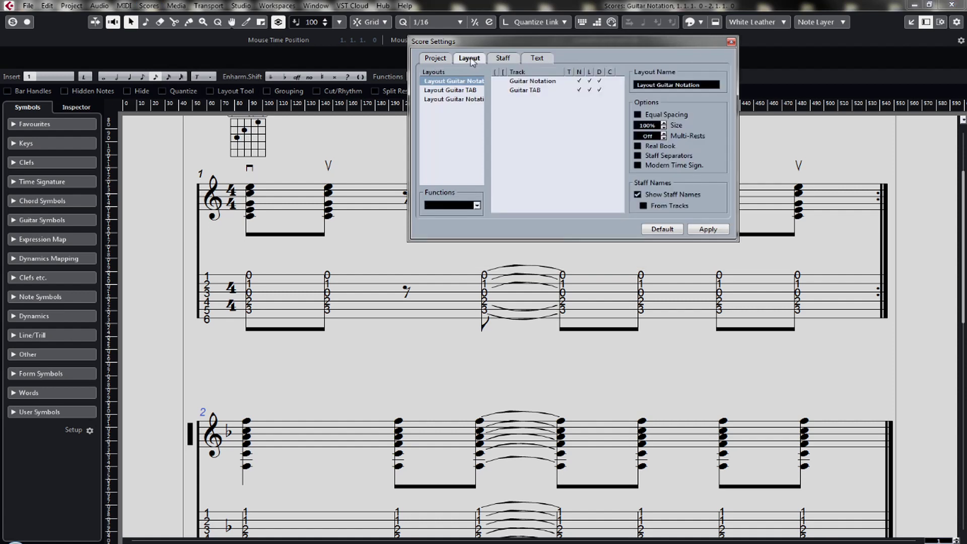
pyautogui.moveTo(468, 45); pyautogui.dragTo(469, 131)
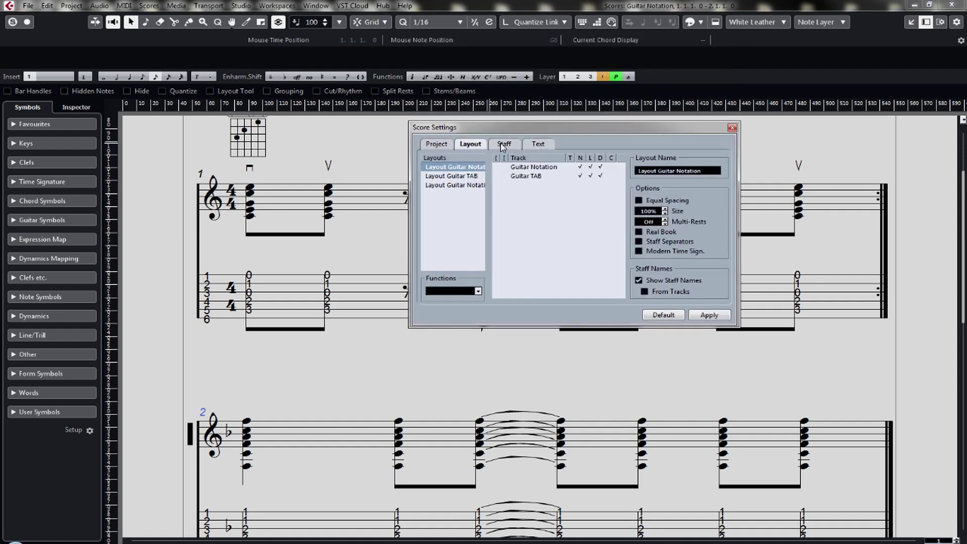
# - Turn off Show Naturals in the project's Notation Style settings, apply the change and close the Score Settings
pyautogui.click(437, 145)
pyautogui.click(454, 176)
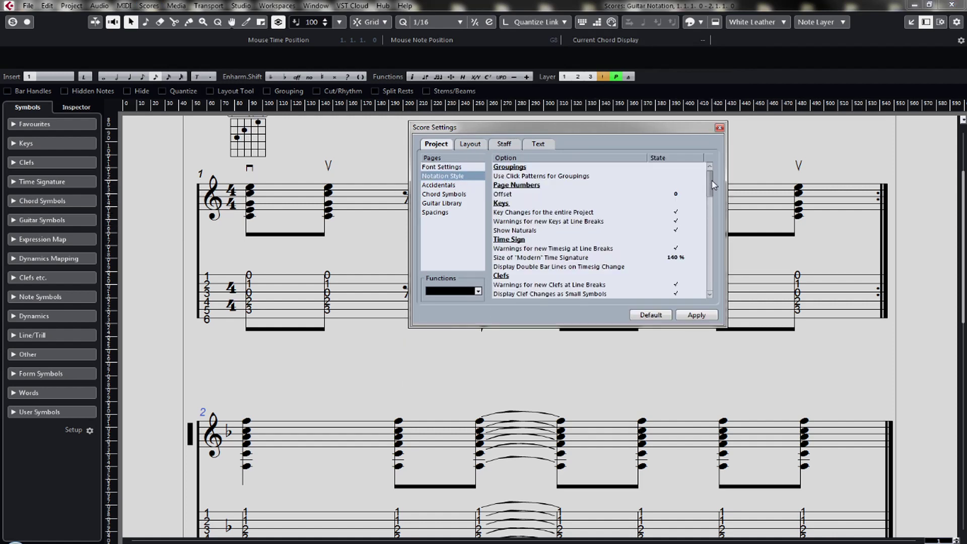
pyautogui.scroll(-1, 714, 189)
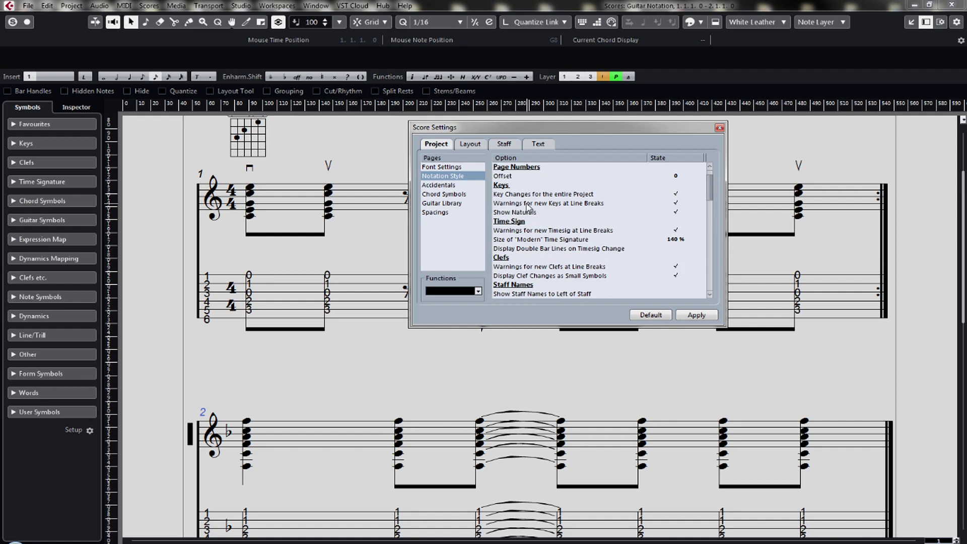
pyautogui.click(676, 212)
pyautogui.click(695, 317)
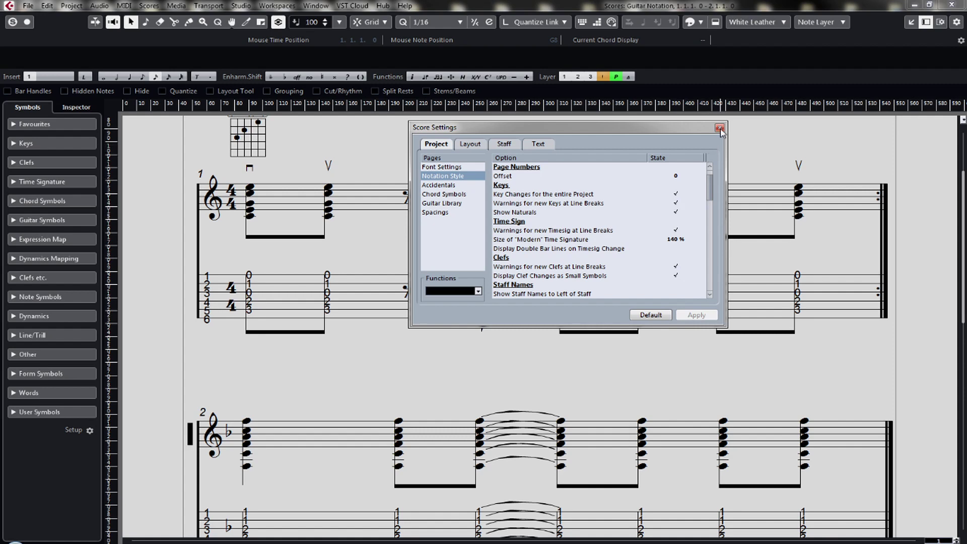
pyautogui.click(721, 129)
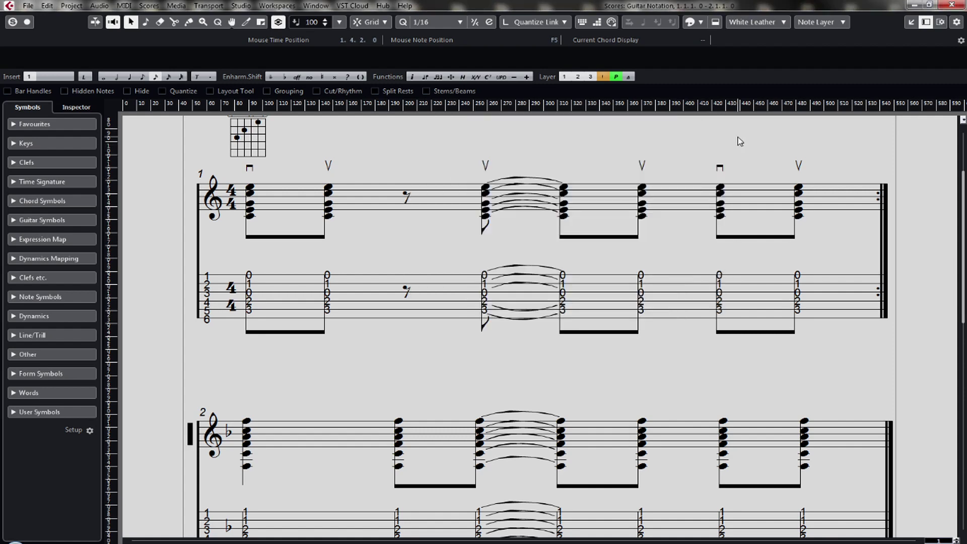
# - Review both score systems, comparing the key signature, chords and rhythm of bars 1 and 2
pyautogui.scroll(-2, 962, 243)
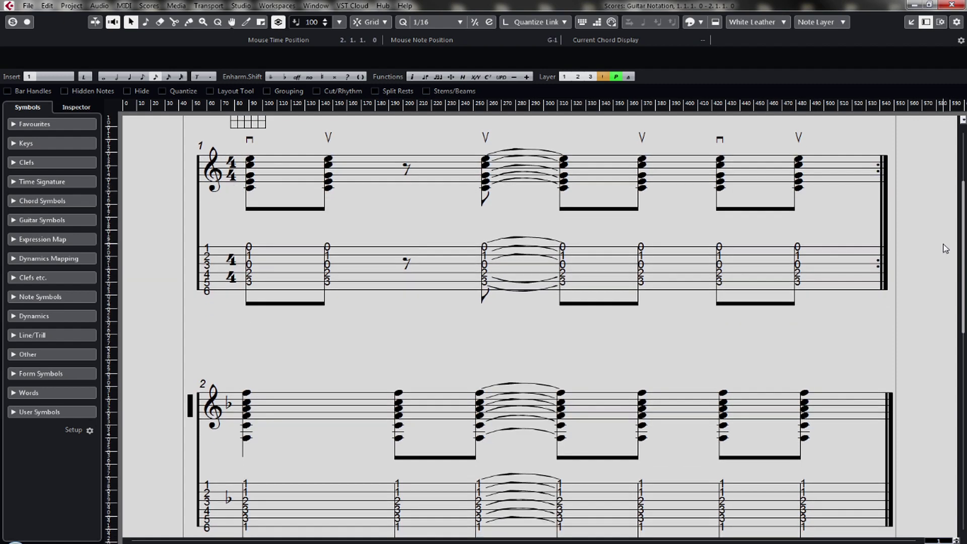
pyautogui.scroll(-5, 962, 243)
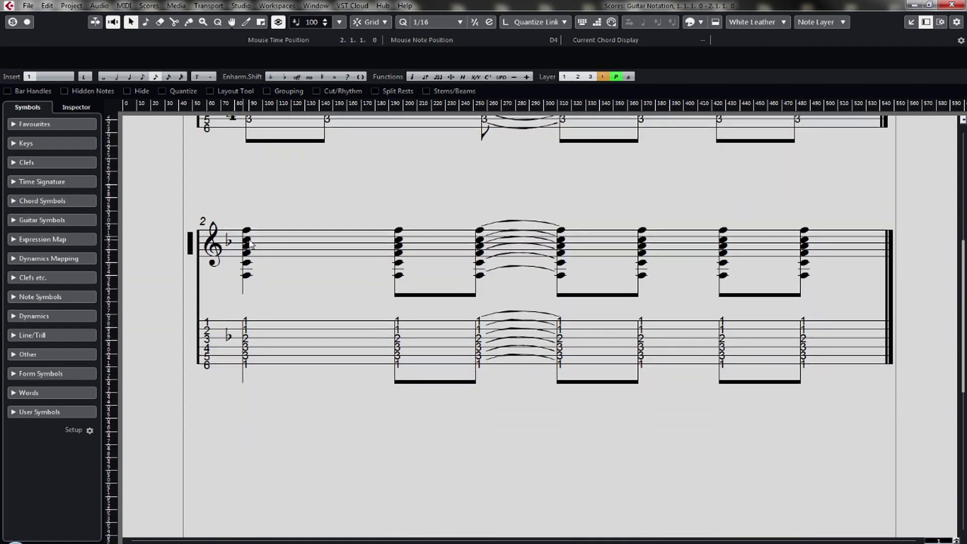
pyautogui.scroll(3, 503, 322)
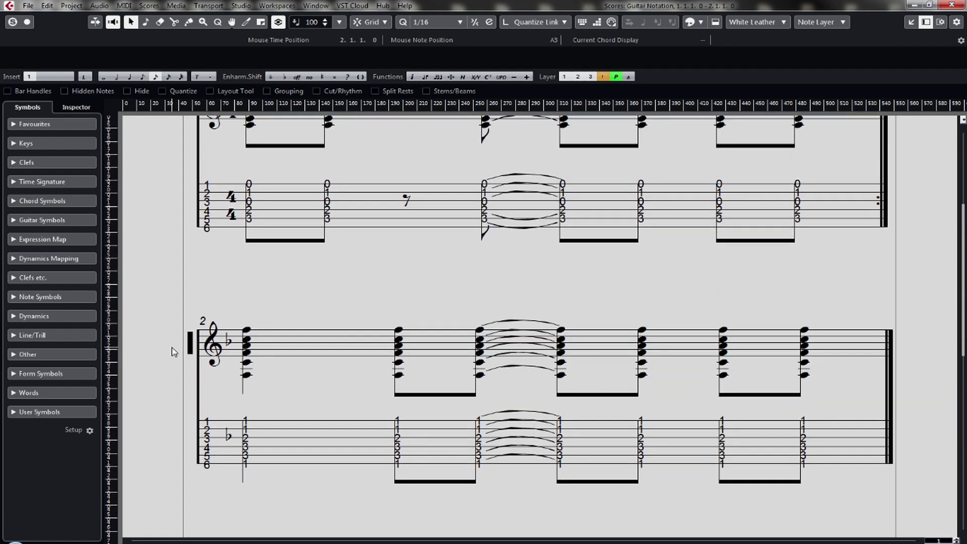
pyautogui.click(190, 354)
pyautogui.hotkey('ctrl', 'z')
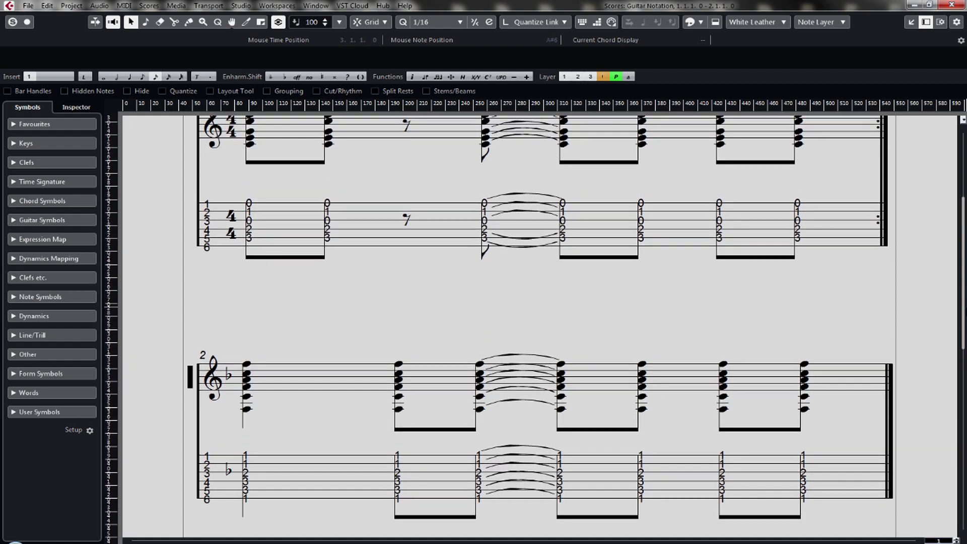
pyautogui.scroll(4, 539, 328)
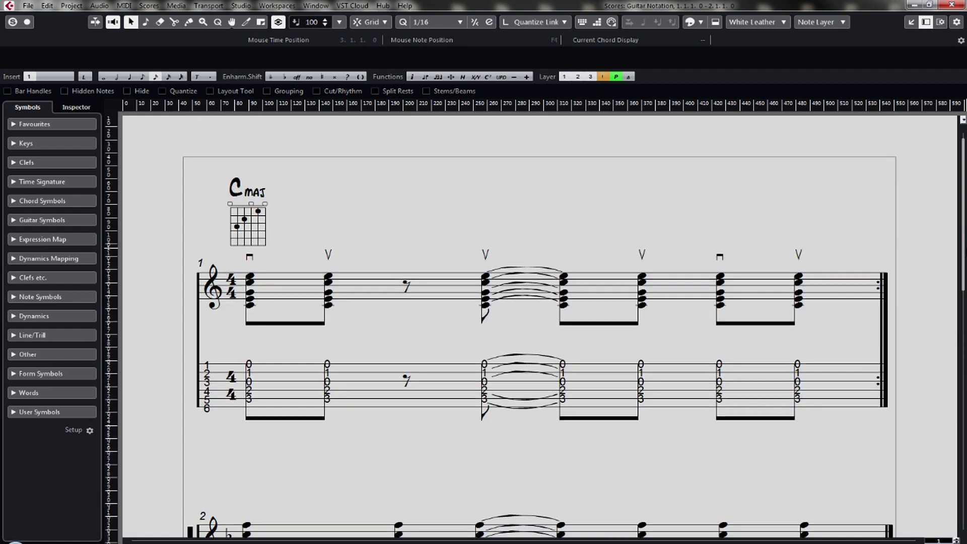
pyautogui.scroll(-6, 416, 339)
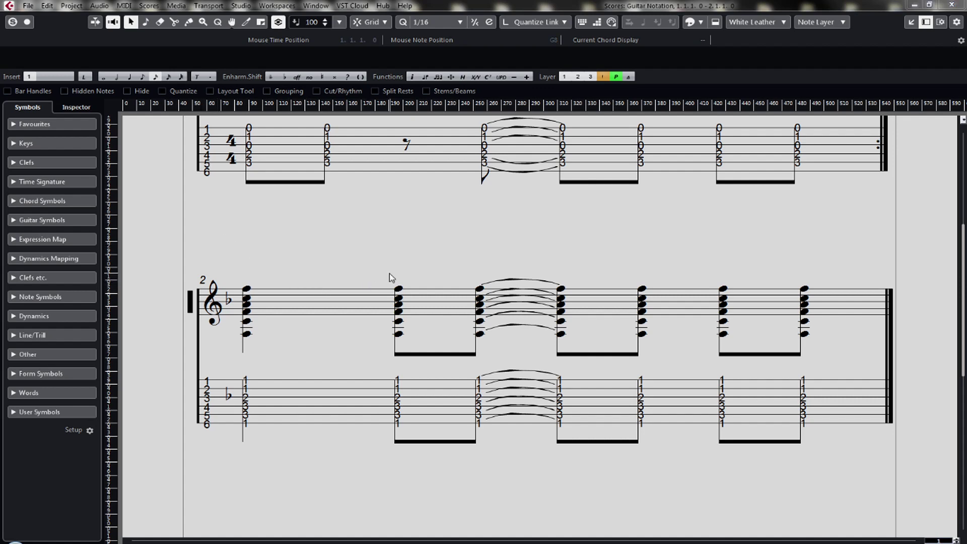
# - Close the Score Editor and open the bar 2 Guitar Notation part in the Key Editor
pyautogui.click(960, 12)
pyautogui.click(638, 420)
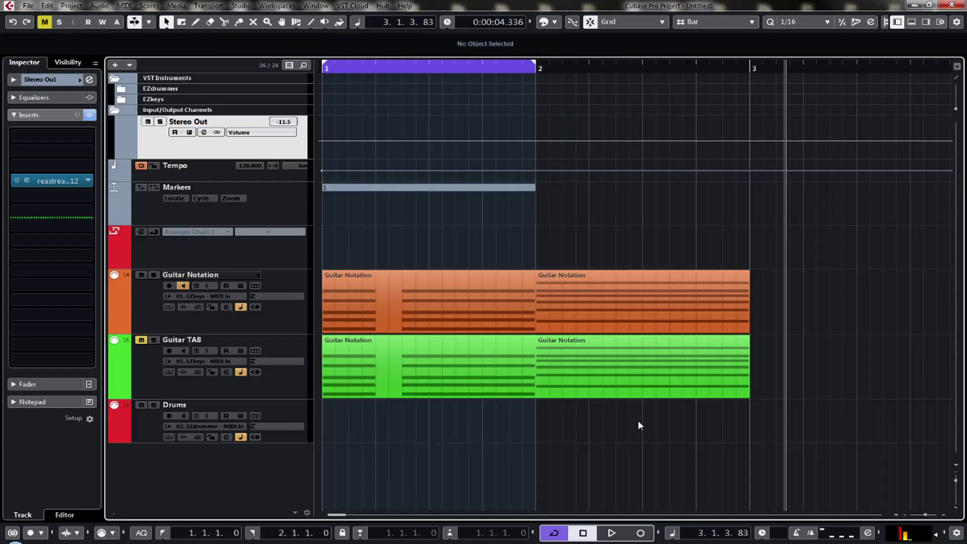
pyautogui.click(626, 367)
pyautogui.doubleClick(619, 318)
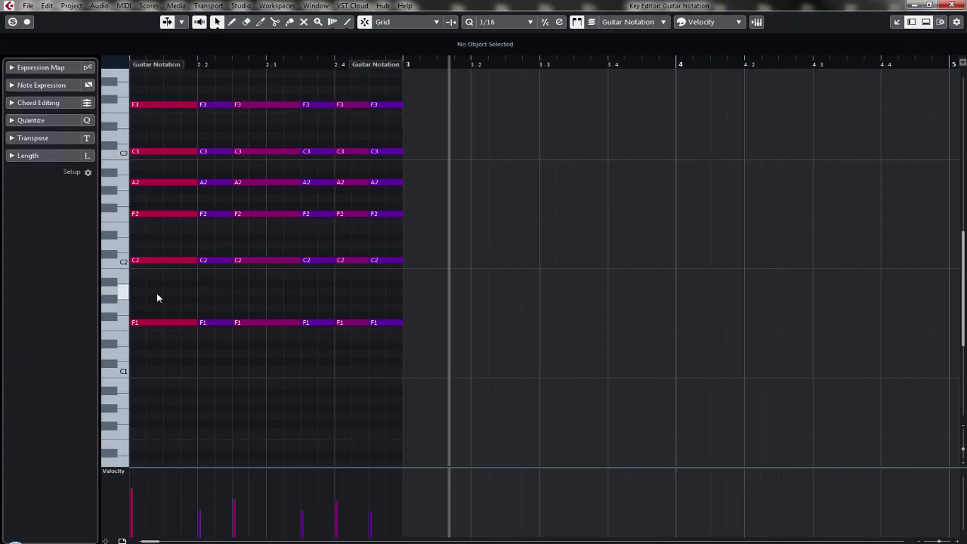
# - Delete the whole row of F1 notes from the bar 2 Guitar Notation part and close the Key Editor
pyautogui.moveTo(158, 294); pyautogui.dragTo(427, 345)
pyautogui.press('Delete')
pyautogui.scroll(3, 429, 345)
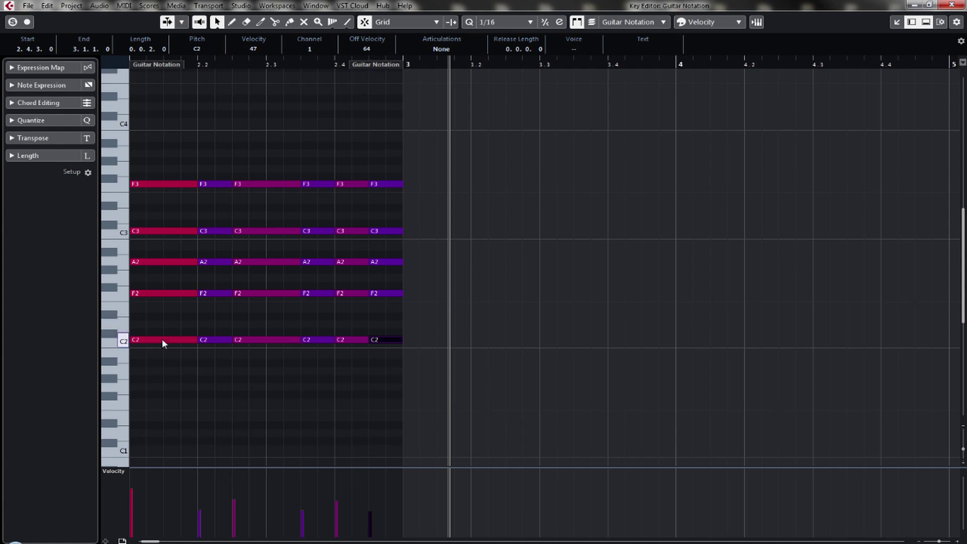
pyautogui.moveTo(144, 274); pyautogui.dragTo(153, 307)
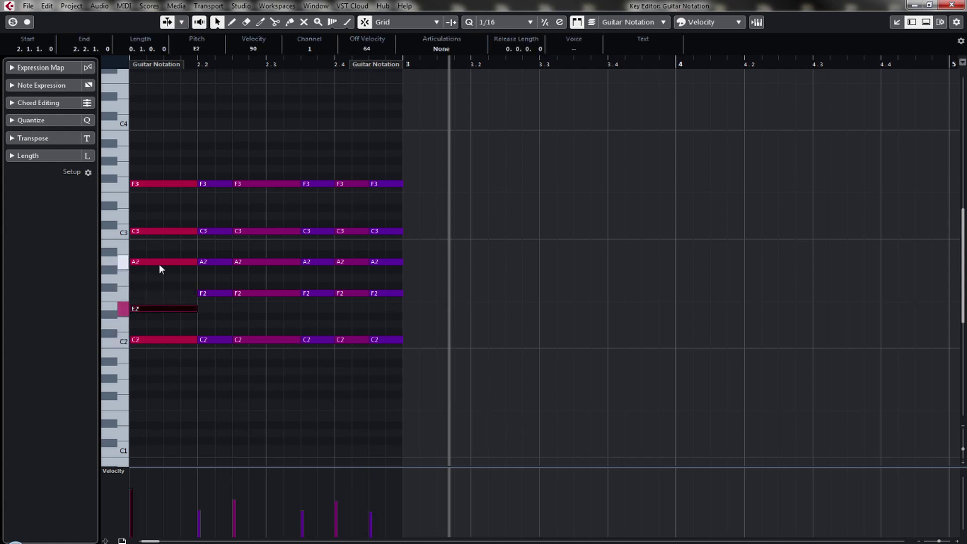
pyautogui.click(950, 5)
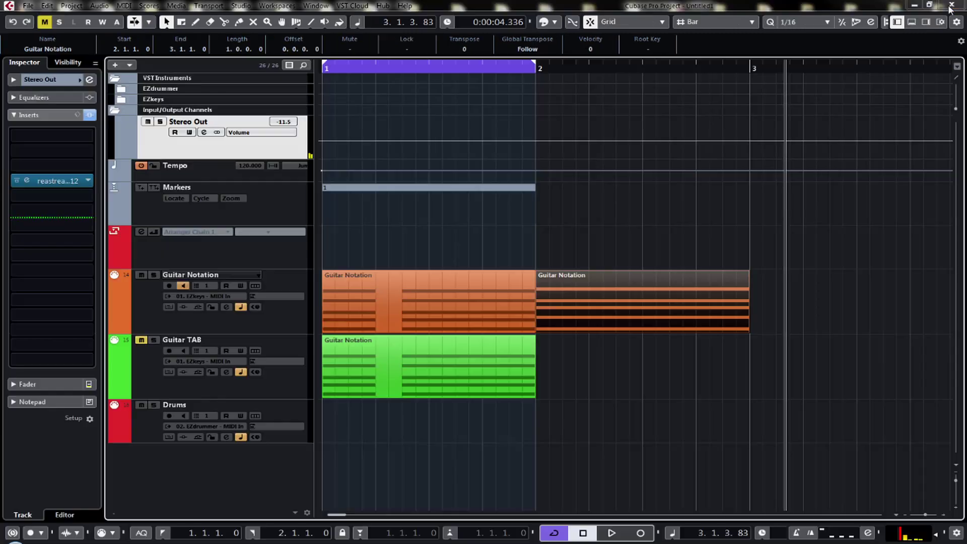
# - Copy the bar 2 Guitar Notation part onto the Guitar TAB track and open all parts in the Score Editor
pyautogui.moveTo(621, 313); pyautogui.dragTo(626, 363)
pyautogui.moveTo(832, 454); pyautogui.dragTo(630, 288)
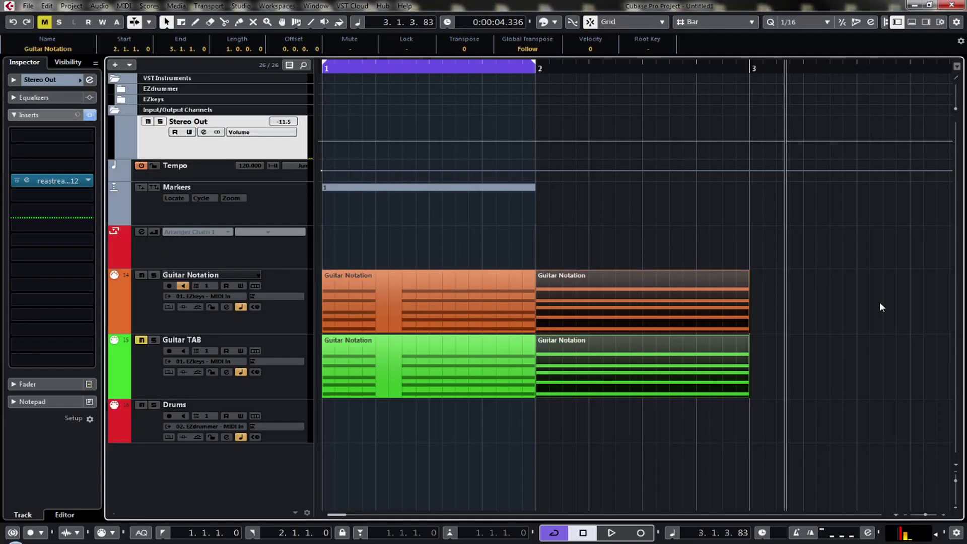
pyautogui.hotkey('ctrl', 'a')
pyautogui.hotkey('ctrl', 'r')
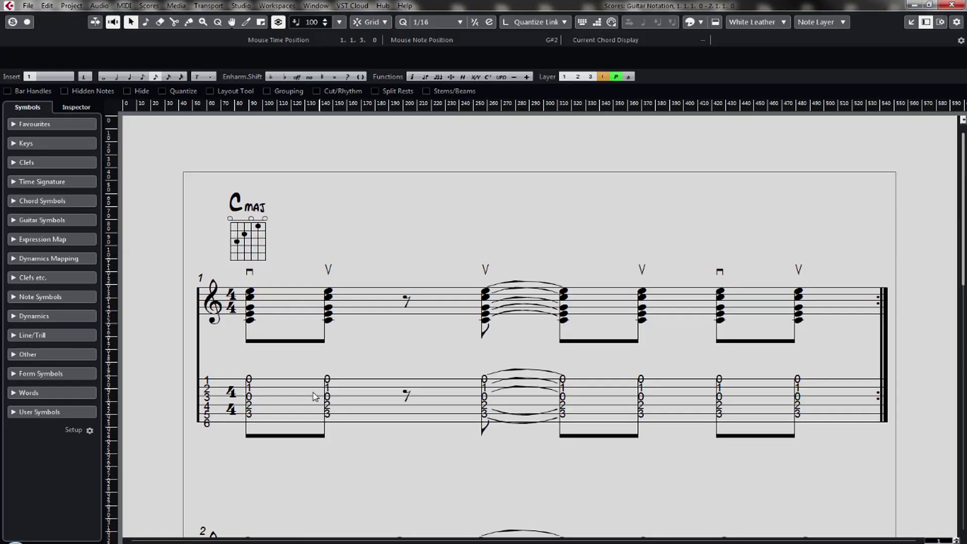
pyautogui.scroll(-5, 398, 358)
pyautogui.scroll(5, 400, 348)
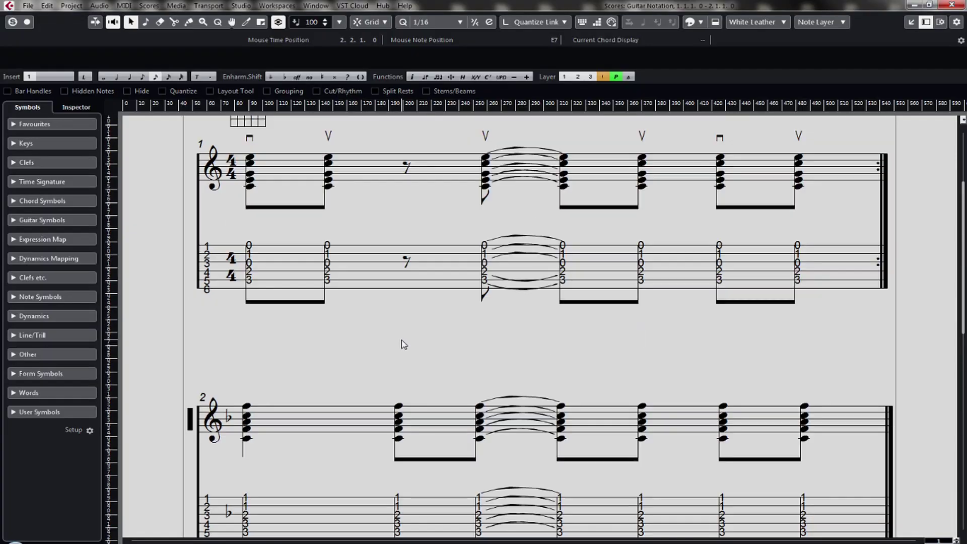
pyautogui.scroll(2, 403, 343)
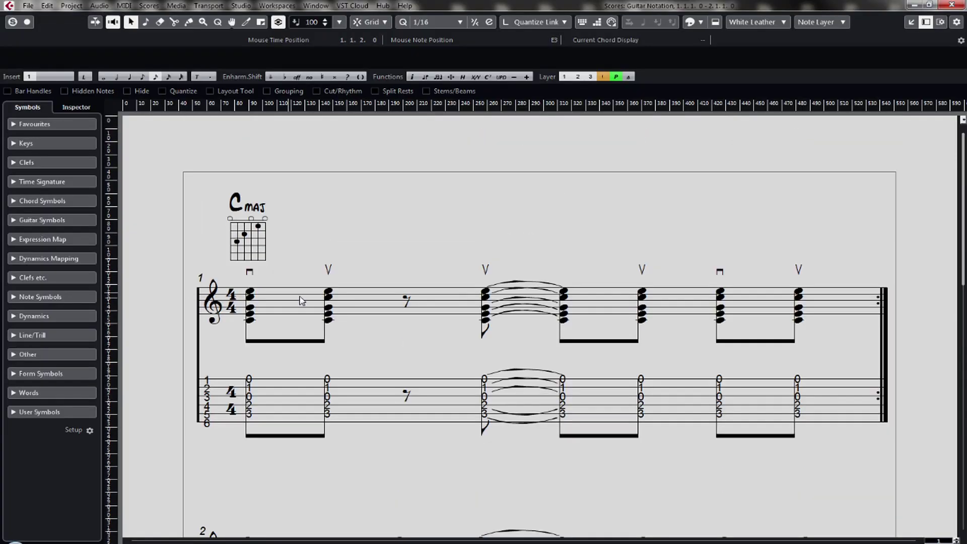
# - Copy the C maj chord symbol and its guitar chord diagram from bar 1 to above the start of bar 2
pyautogui.click(254, 212)
pyautogui.moveTo(259, 233); pyautogui.dragTo(365, 489)
pyautogui.scroll(-7, 373, 474)
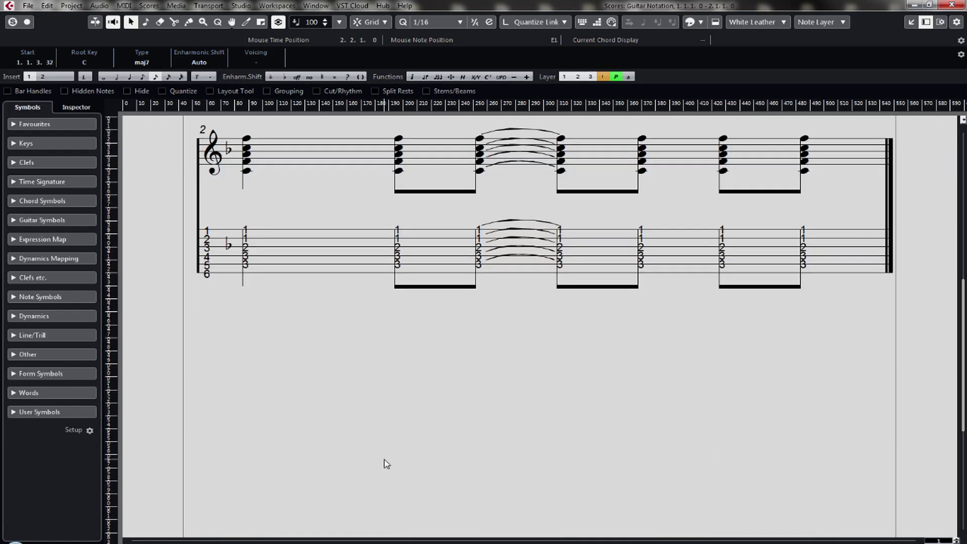
pyautogui.scroll(2, 328, 324)
pyautogui.moveTo(366, 236); pyautogui.dragTo(258, 248)
pyautogui.click(190, 287)
pyautogui.moveTo(191, 287); pyautogui.dragTo(191, 347)
pyautogui.moveTo(247, 259); pyautogui.dragTo(246, 318)
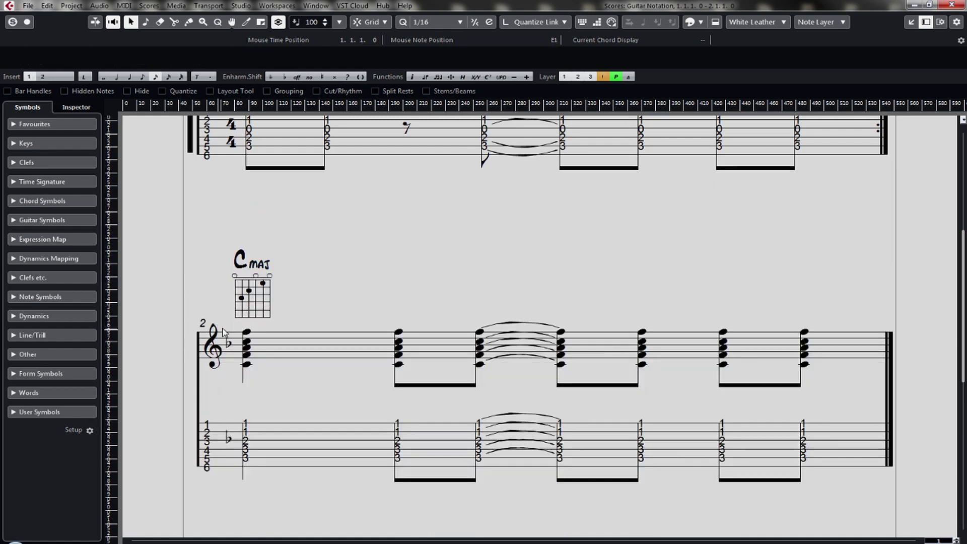
pyautogui.click(195, 345)
# - Edit the bar 2 guitar chord diagram to the fingering x33211, from lowest to highest string, and apply it
pyautogui.doubleClick(248, 302)
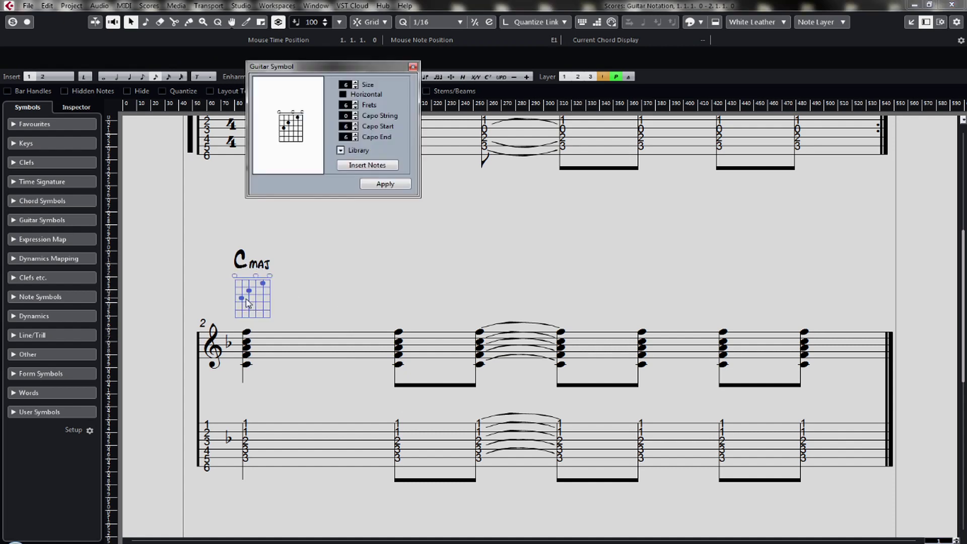
pyautogui.click(292, 122)
pyautogui.click(302, 118)
pyautogui.click(383, 186)
pyautogui.click(412, 66)
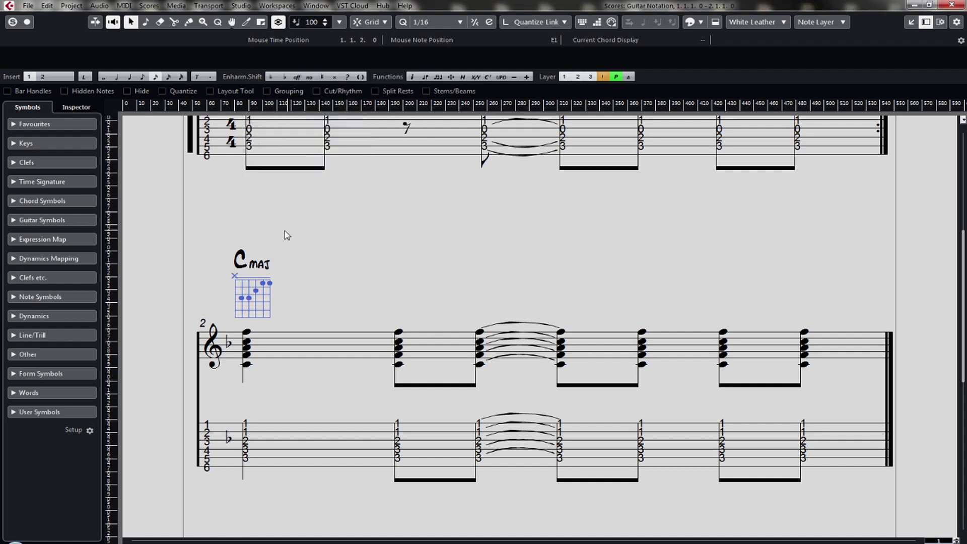
# - Set the bar 2 chord symbol's root note to F while keeping C as the bass note
pyautogui.doubleClick(257, 256)
pyautogui.click(425, 179)
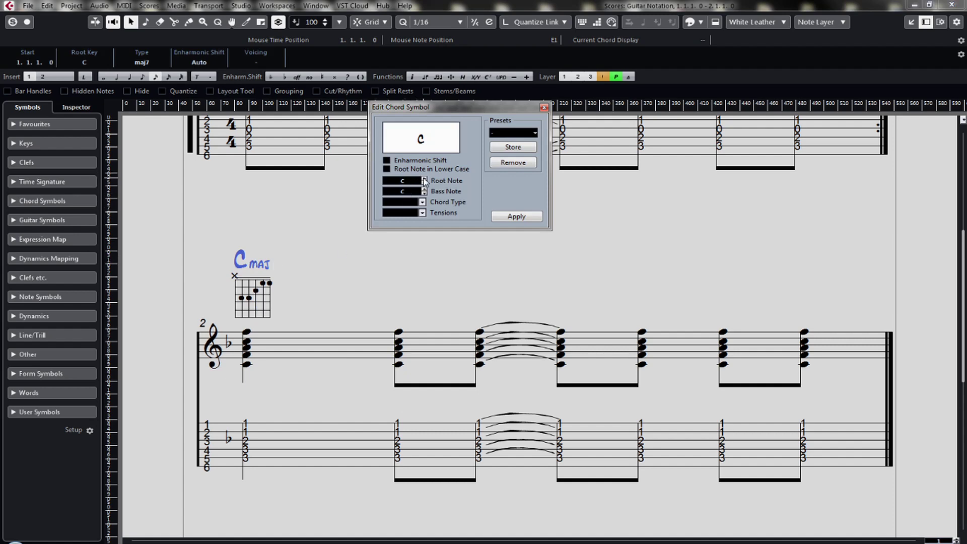
pyautogui.click(425, 178)
pyautogui.click(425, 179)
pyautogui.click(425, 179)
pyautogui.click(425, 179)
pyautogui.click(425, 194)
pyautogui.click(425, 193)
pyautogui.click(425, 194)
pyautogui.click(425, 194)
pyautogui.click(425, 194)
# - Apply the maj preset to the bar 2 chord symbol and place the symbol beside the chord diagram
pyautogui.click(521, 133)
pyautogui.click(515, 276)
pyautogui.click(517, 216)
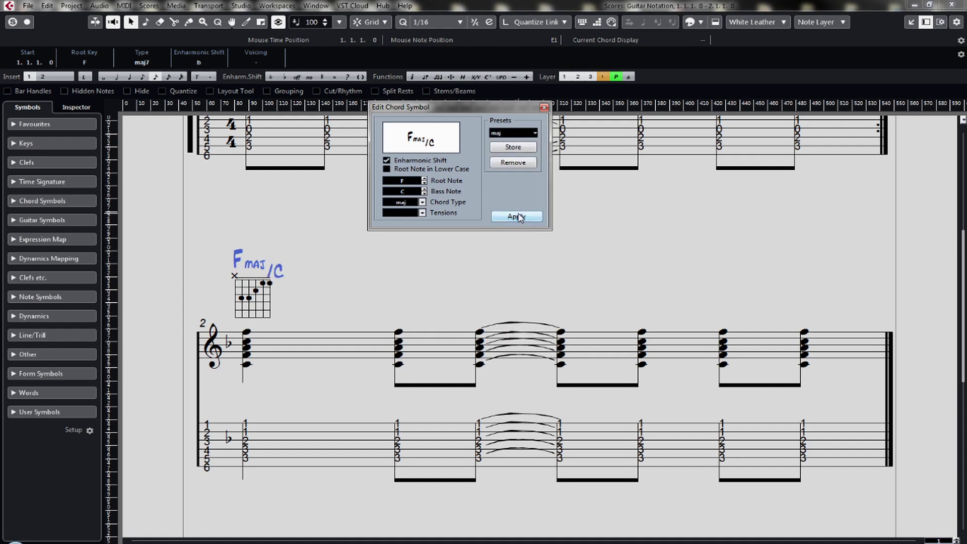
pyautogui.click(544, 108)
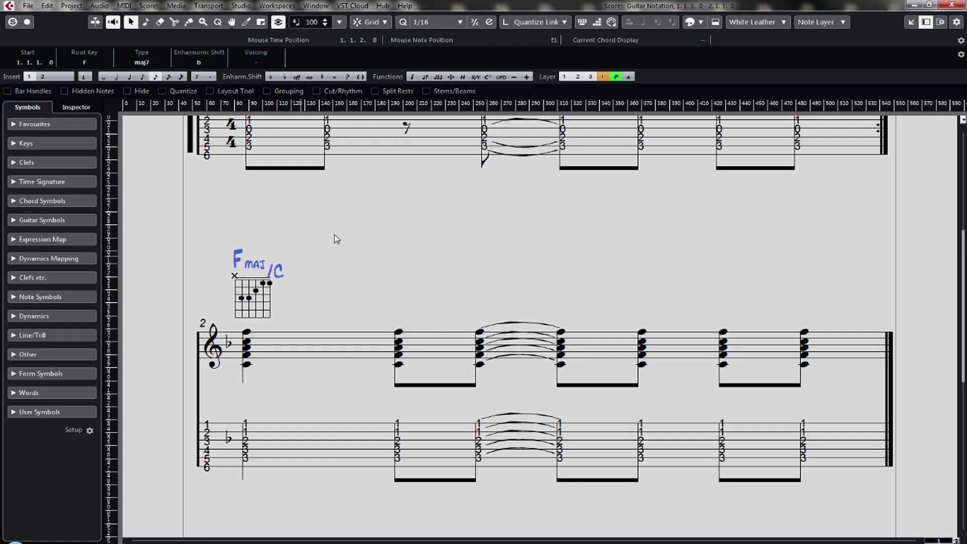
pyautogui.moveTo(262, 274); pyautogui.dragTo(307, 306)
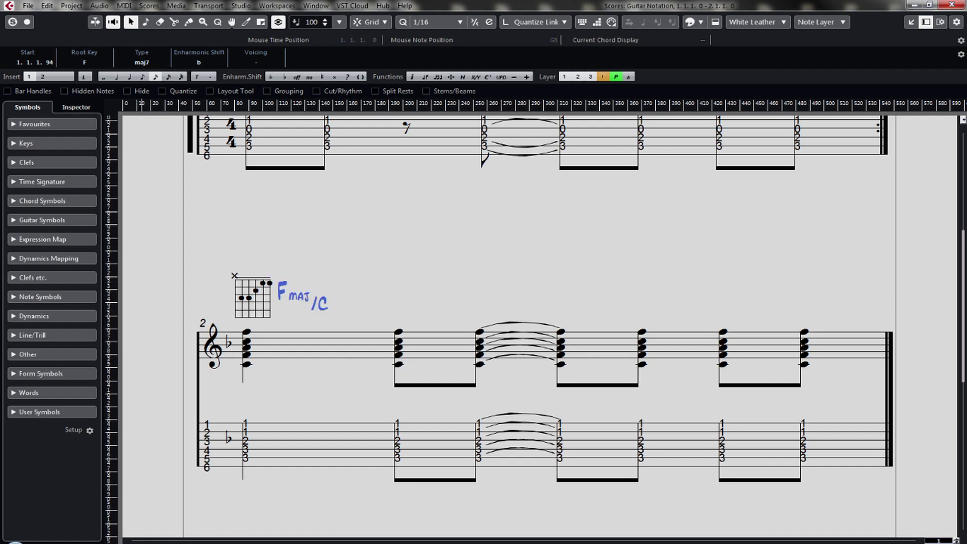
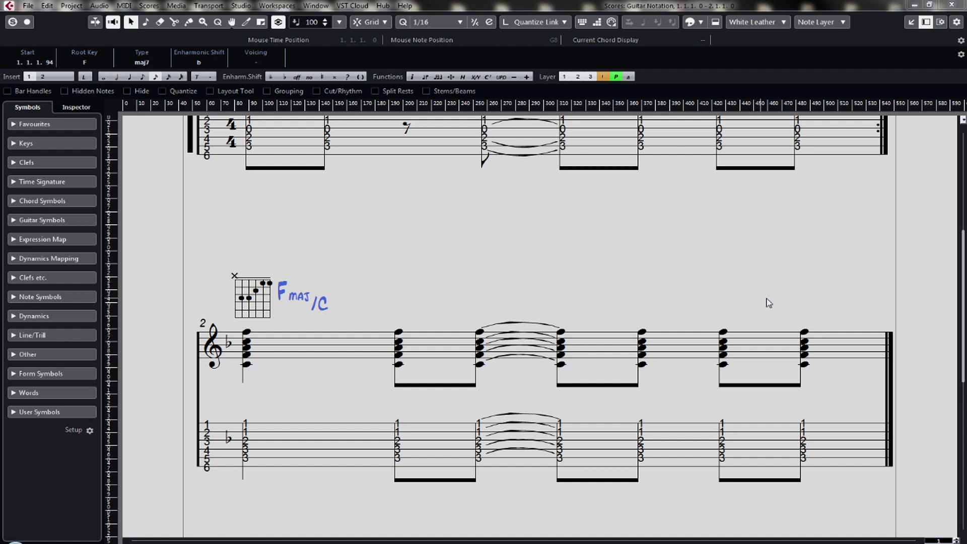
# - Compare the chord symbols and diagrams above both systems and close the Score Editor
pyautogui.scroll(3, 534, 327)
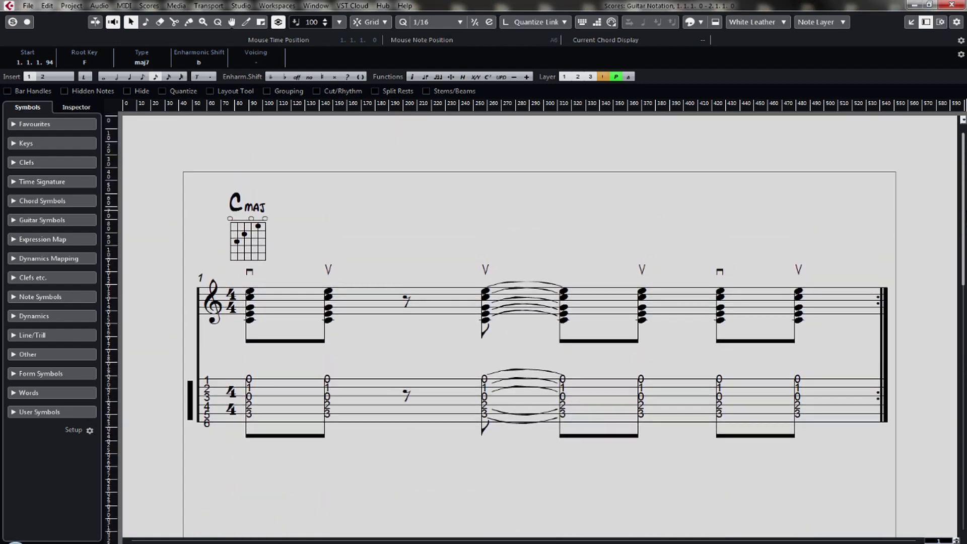
pyautogui.scroll(-3, 885, 272)
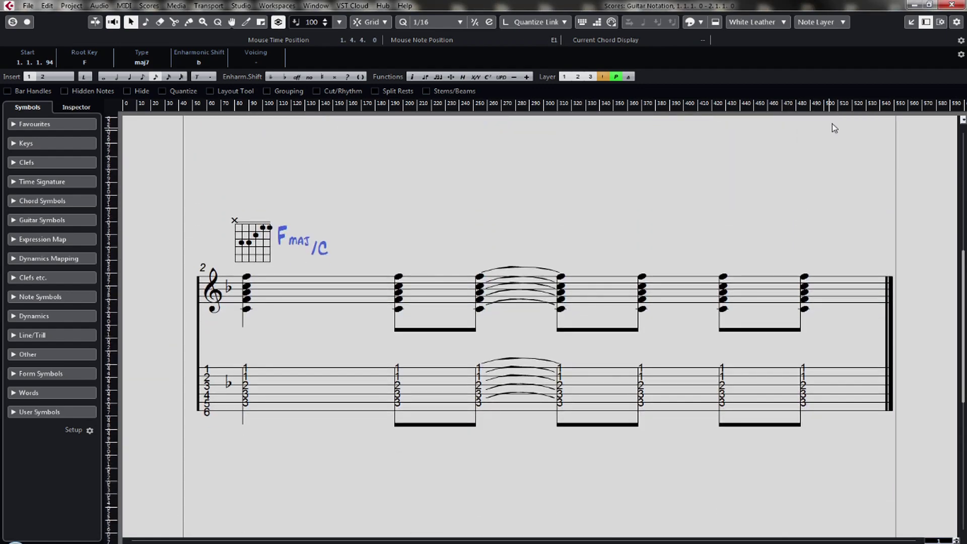
pyautogui.click(948, 6)
# - Create an empty one-bar part at bar 3 on the Guitar Notation track and open it in the Key Editor
pyautogui.click(710, 420)
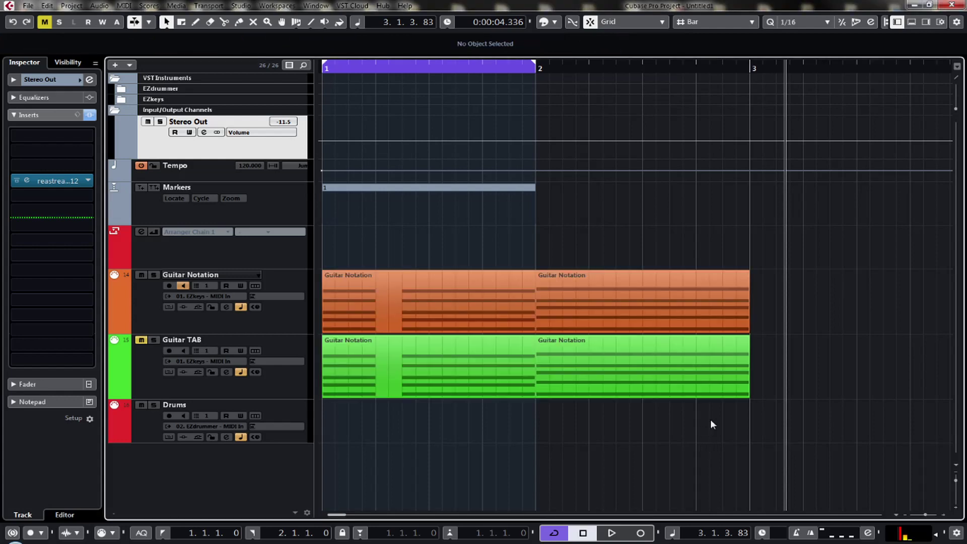
pyautogui.doubleClick(858, 300)
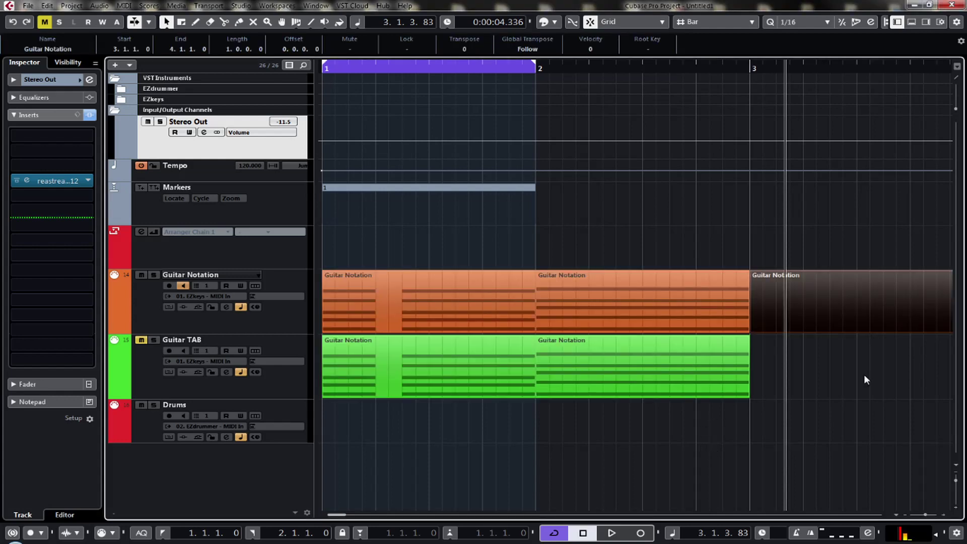
pyautogui.moveTo(865, 378); pyautogui.dragTo(791, 332)
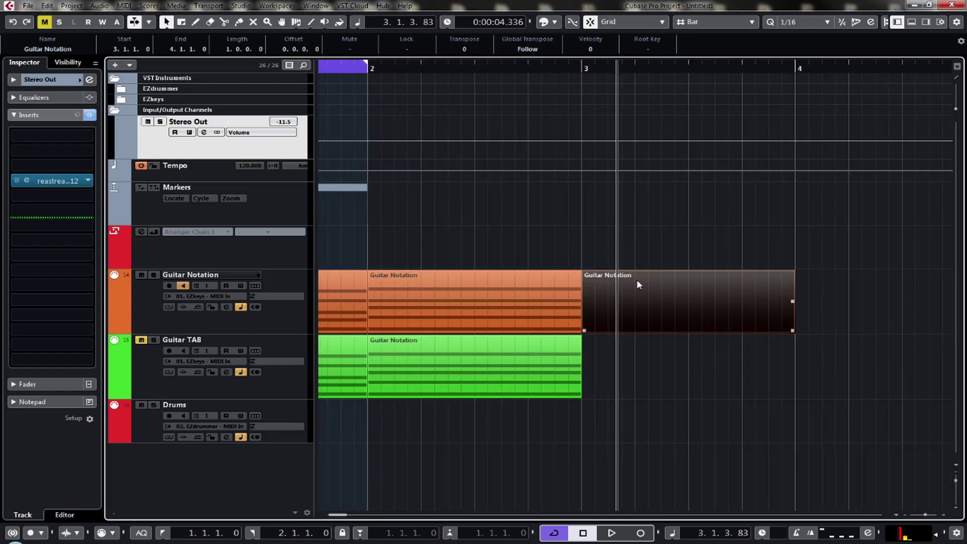
pyautogui.doubleClick(637, 279)
pyautogui.moveTo(266, 63); pyautogui.dragTo(169, 73)
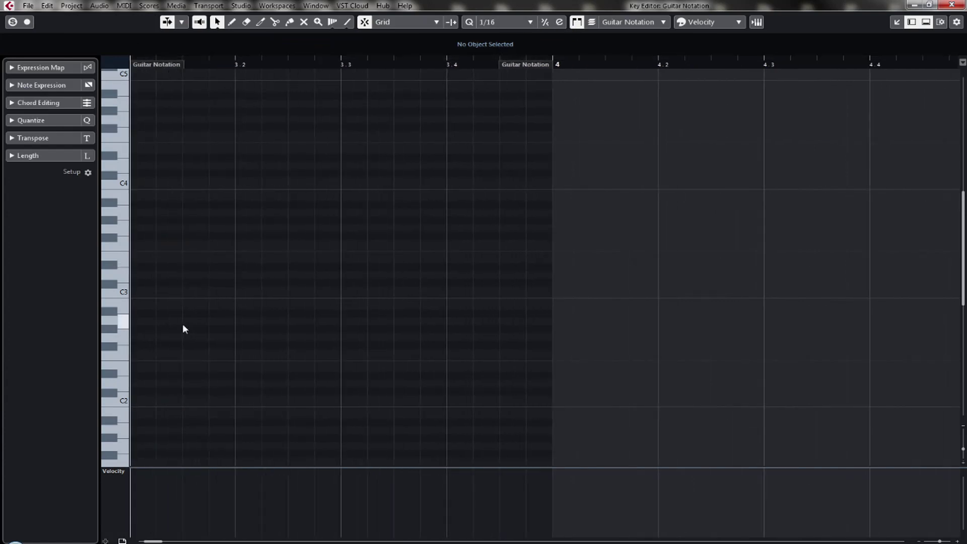
# - Enter four 1/16 C3 notes across the first beat of bar 3 and vary their velocities
pyautogui.moveTo(134, 291); pyautogui.dragTo(231, 291)
pyautogui.moveTo(144, 494)
pyautogui.mouseDown()
pyautogui.moveTo(195, 514)
pyautogui.moveTo(225, 494)
pyautogui.mouseUp()
pyautogui.click(271, 350)
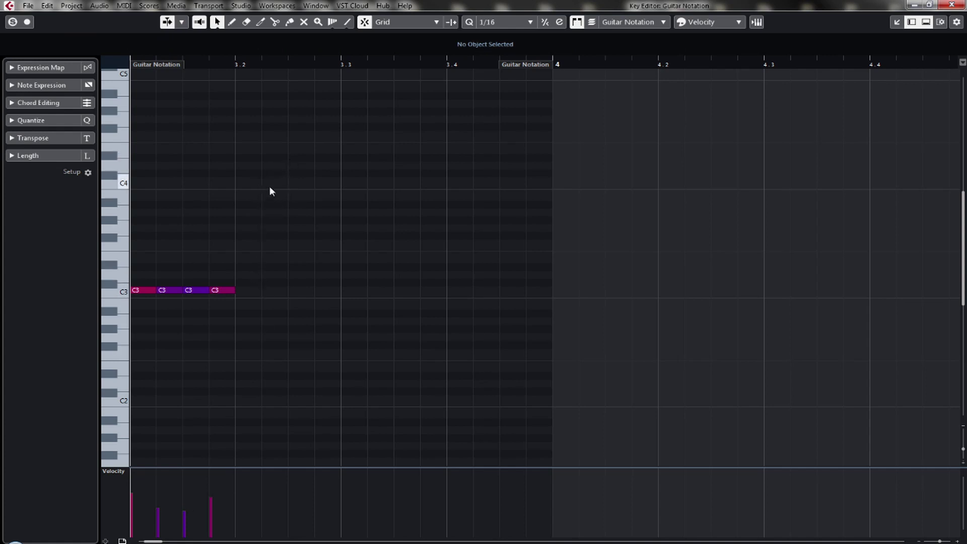
# - Open the Quantize Panel and place it clear of the C3 notes
pyautogui.click(497, 22)
pyautogui.click(500, 22)
pyautogui.click(558, 24)
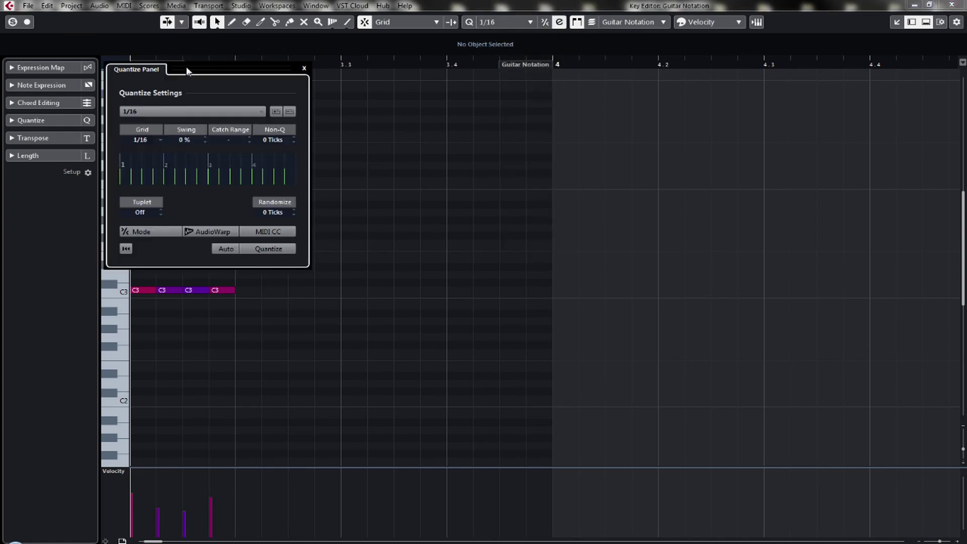
pyautogui.moveTo(186, 66); pyautogui.dragTo(508, 94)
# - Try a tuplet value of 5 on the 1/16 and 1/8 quantize grids
pyautogui.click(491, 234)
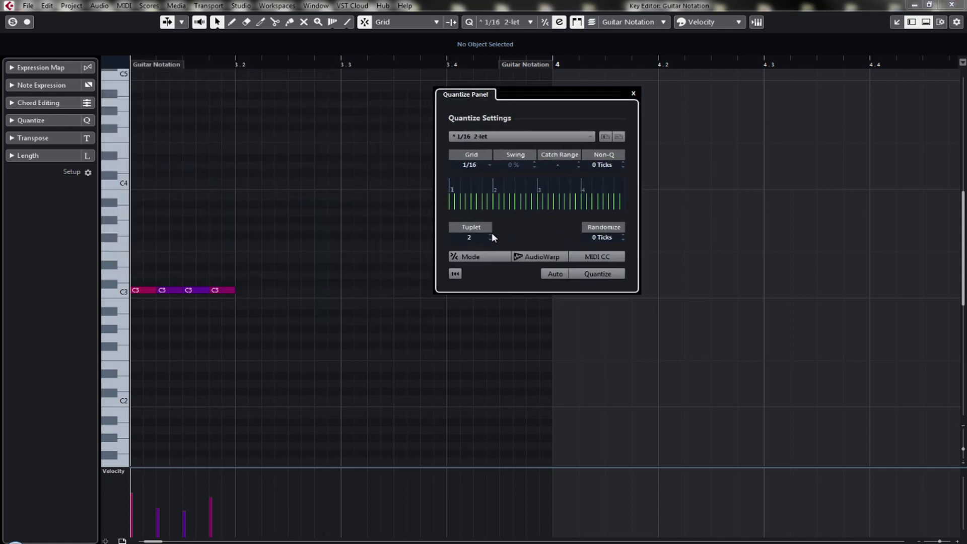
pyautogui.click(491, 235)
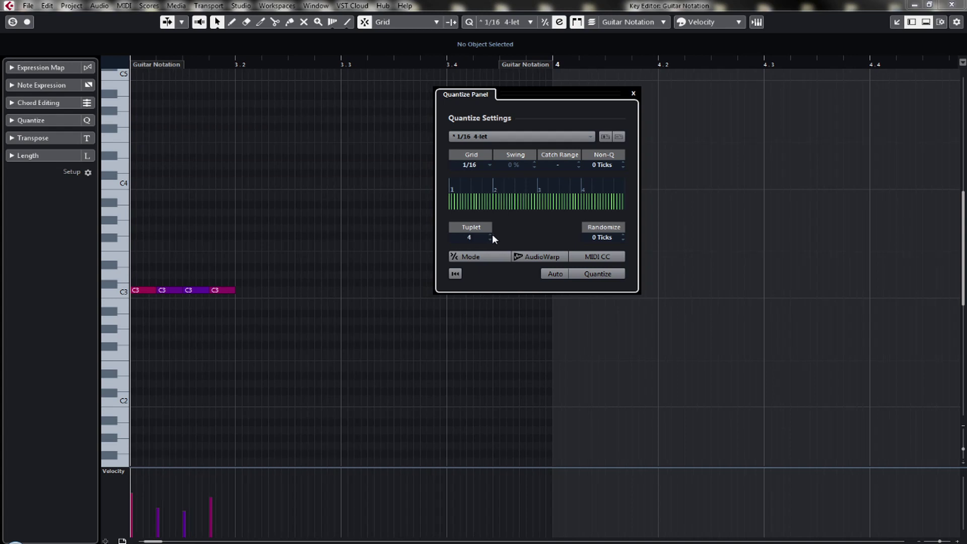
pyautogui.click(491, 235)
pyautogui.click(559, 137)
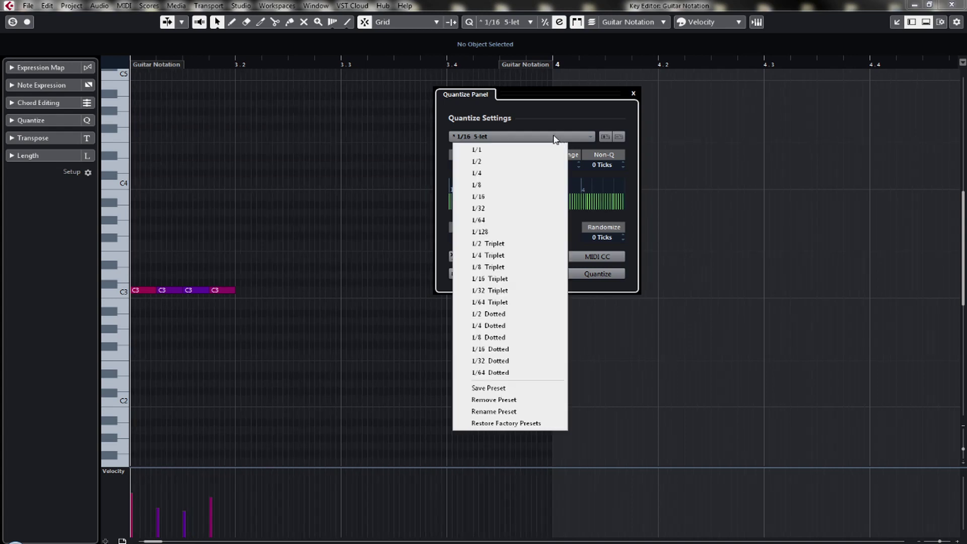
pyautogui.click(504, 185)
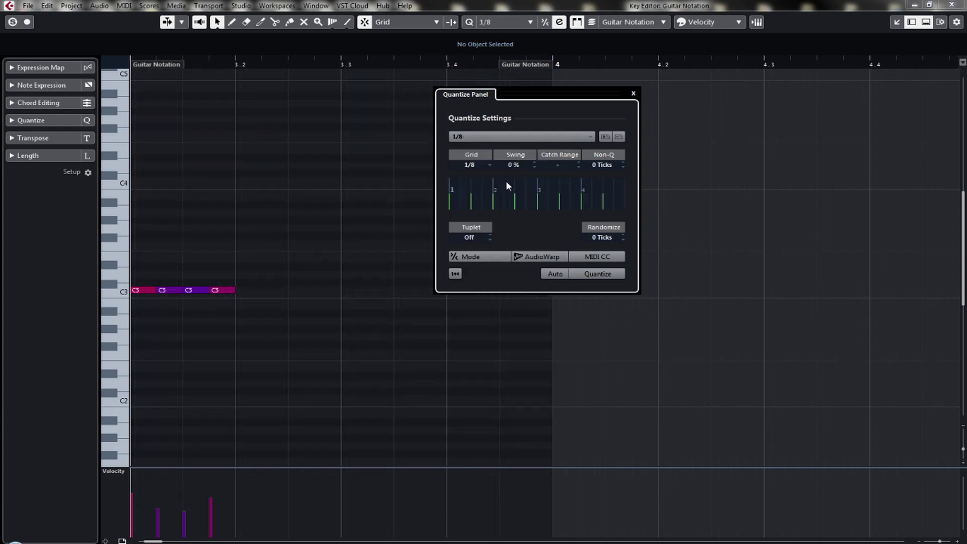
pyautogui.click(490, 235)
pyautogui.click(490, 235)
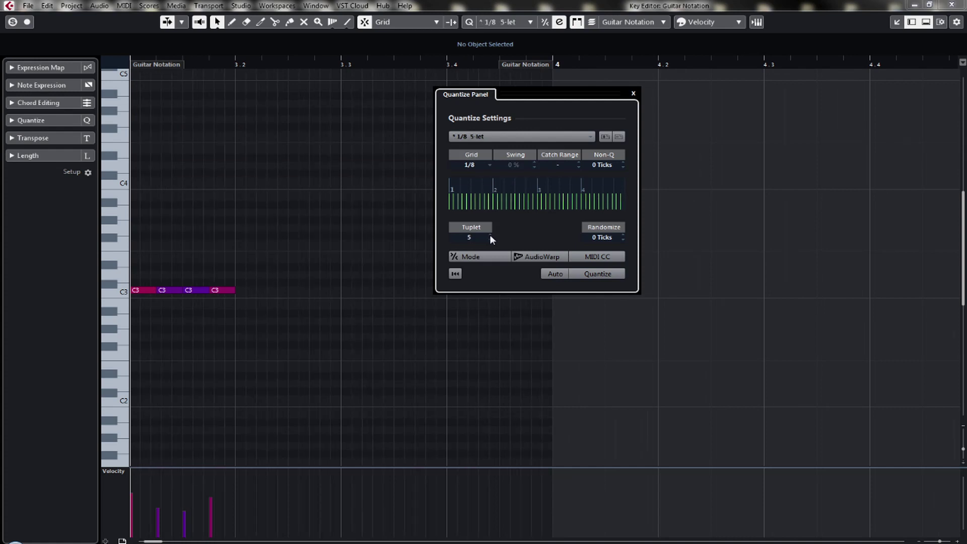
# - Set the quantize grid to 1/4 with a tuplet of 5 and store it as a preset
pyautogui.click(491, 137)
pyautogui.click(490, 176)
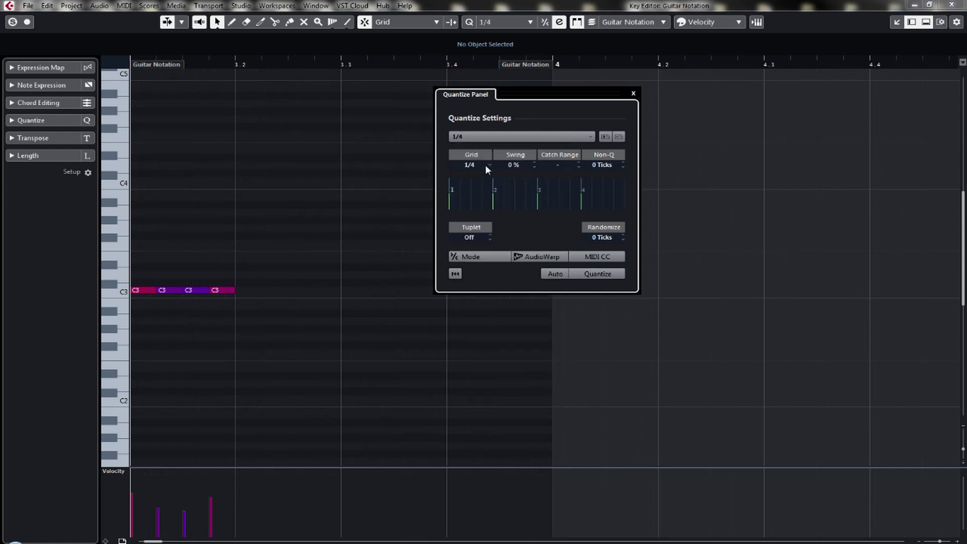
pyautogui.click(489, 234)
pyautogui.click(490, 234)
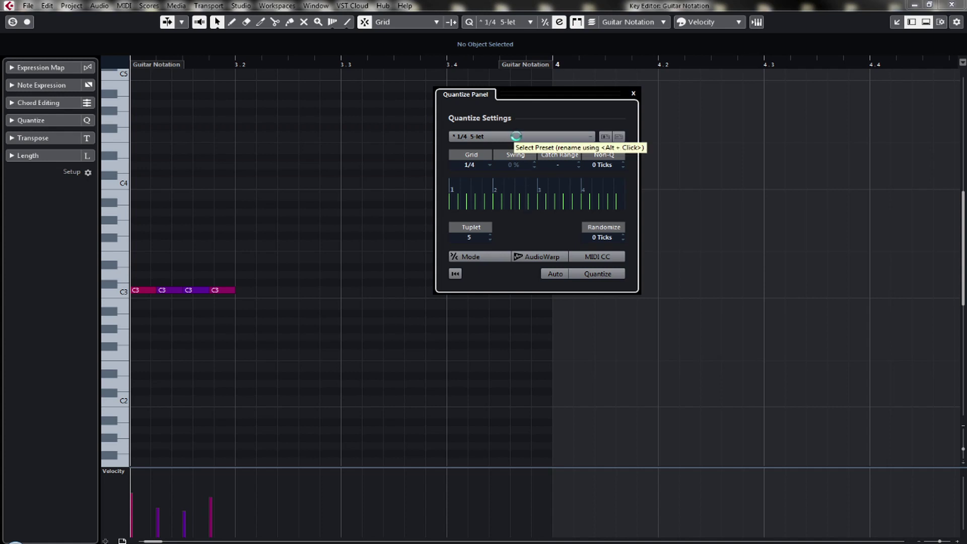
pyautogui.click(606, 137)
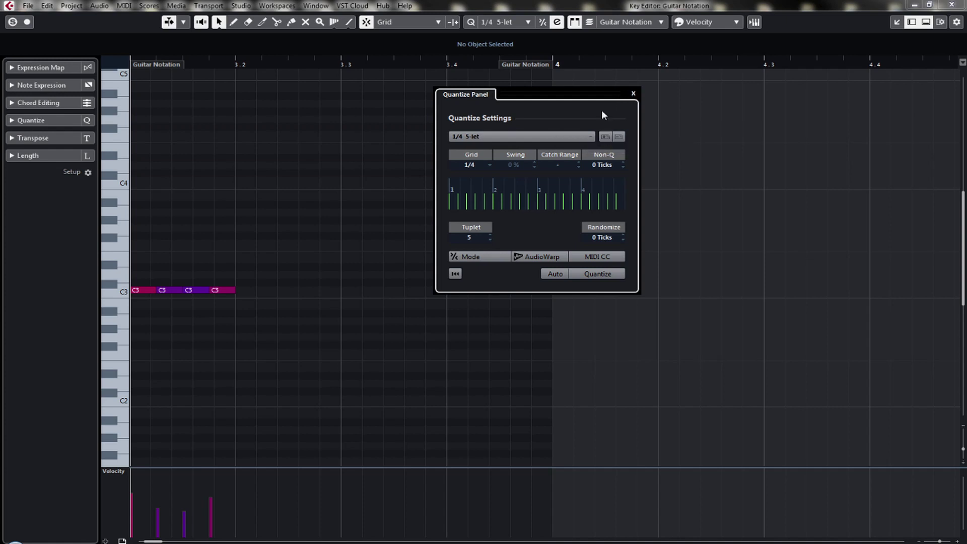
# - Store 1/4 quantize presets with tuplets of 6, 7 and 8, and close the Quantize Panel
pyautogui.click(488, 234)
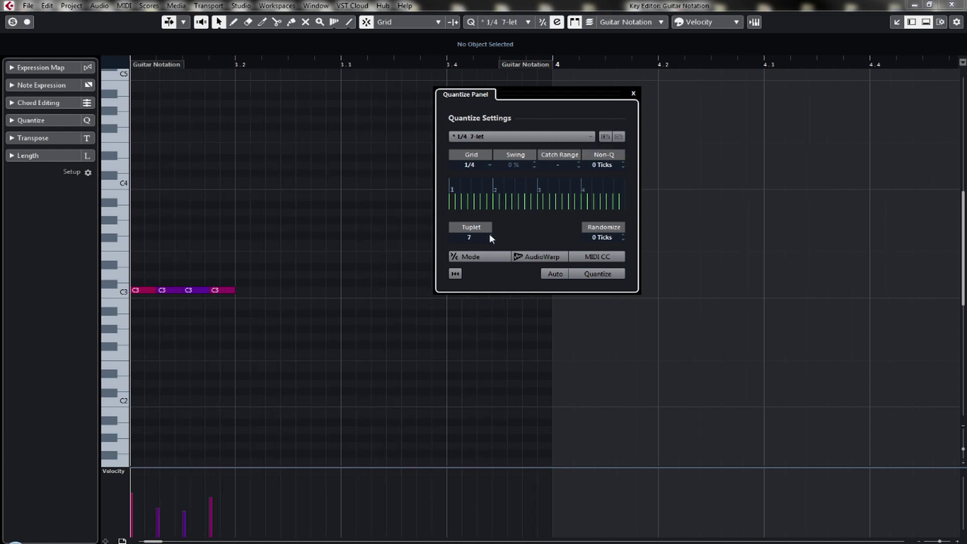
pyautogui.click(604, 136)
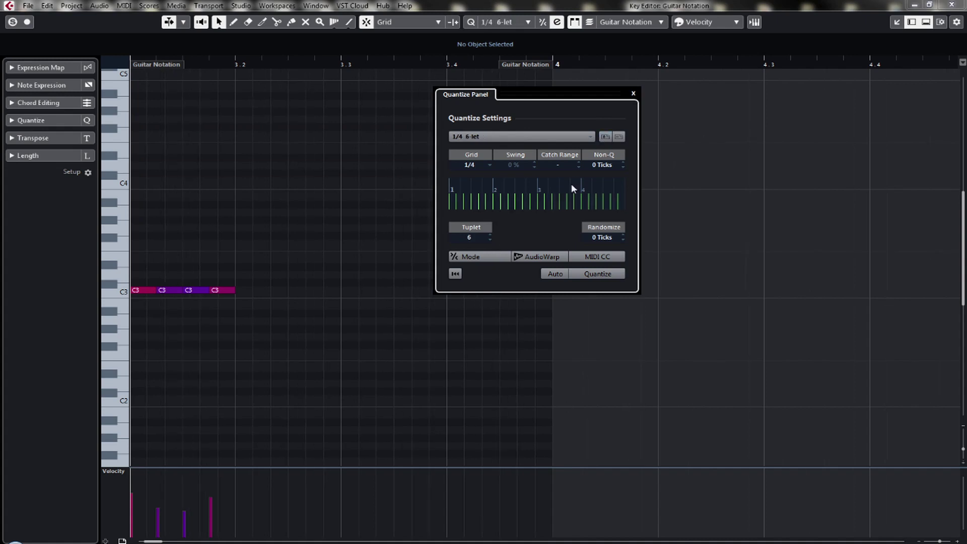
pyautogui.click(490, 234)
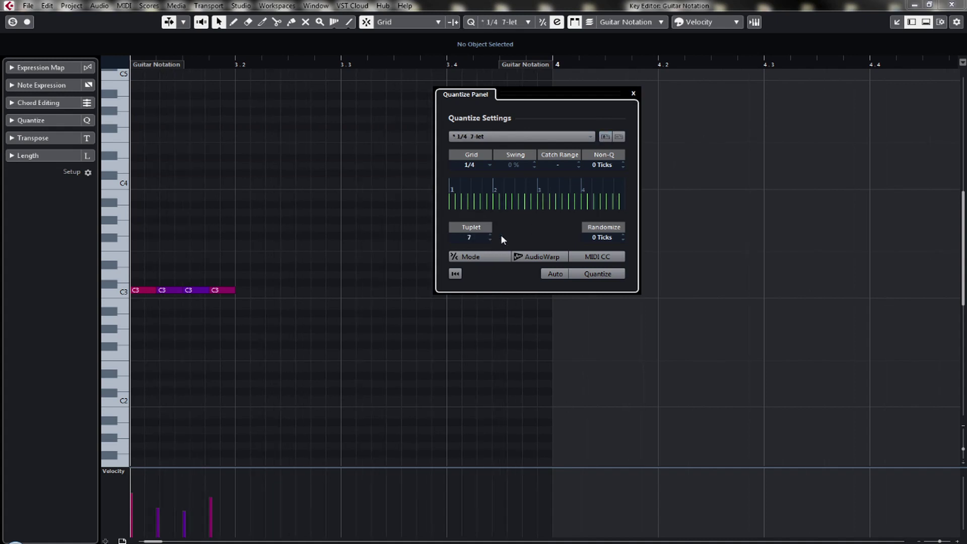
pyautogui.click(606, 138)
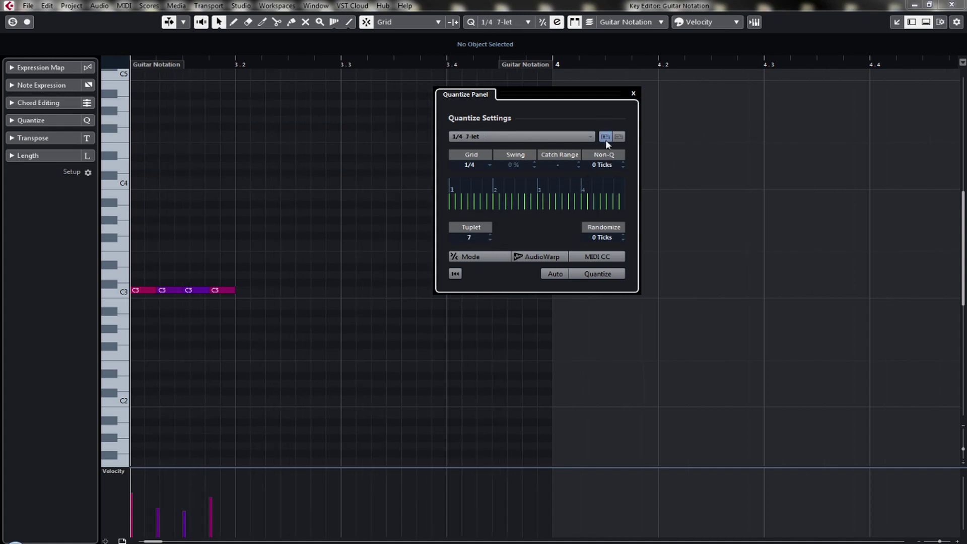
pyautogui.click(491, 235)
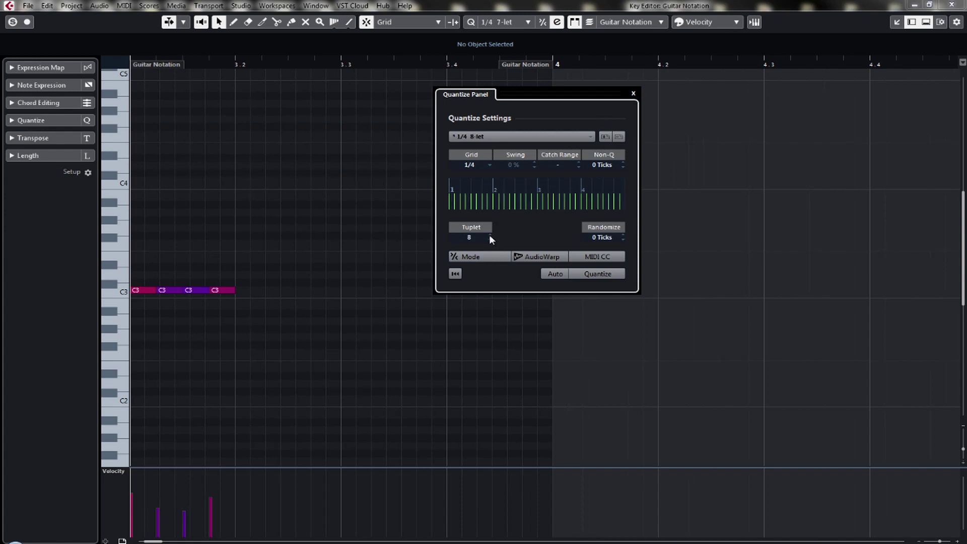
pyautogui.click(608, 137)
pyautogui.click(634, 94)
# - Choose the 1/4 5-let quantize preset and enter five C3 notes across beat 2 of bar 3
pyautogui.click(504, 22)
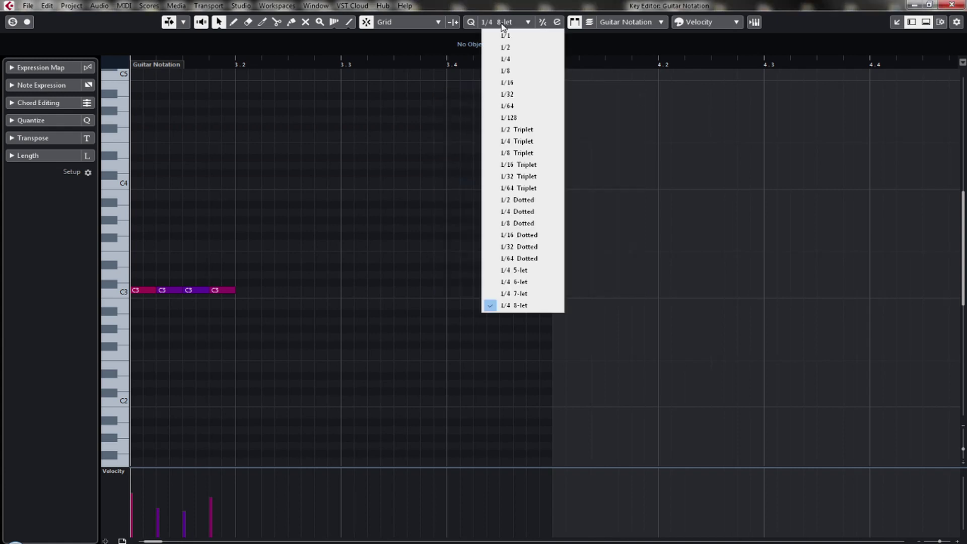
pyautogui.click(532, 270)
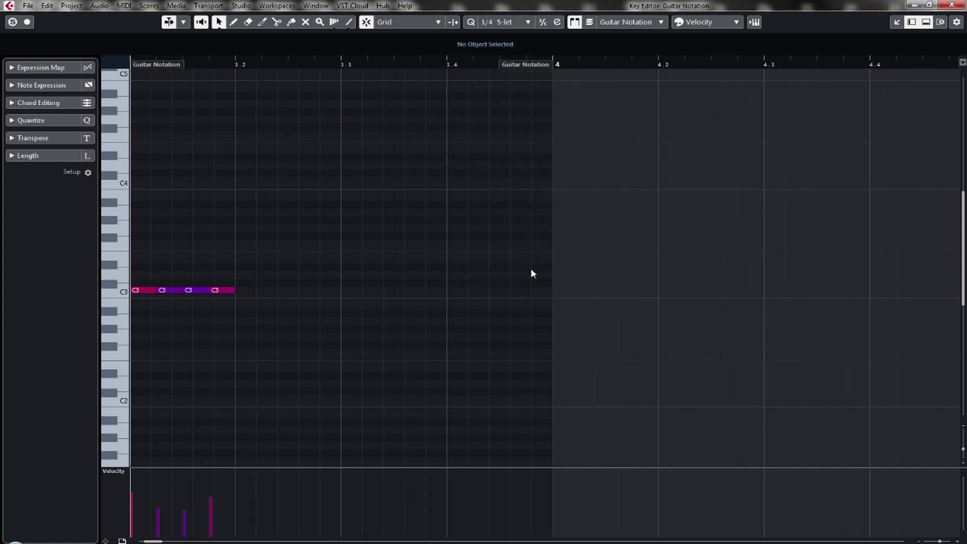
pyautogui.keyDown('alt'); pyautogui.click(247, 290); pyautogui.keyUp('alt')
pyautogui.keyDown('alt'); pyautogui.click(270, 290); pyautogui.keyUp('alt')
pyautogui.keyDown('alt'); pyautogui.click(288, 291); pyautogui.keyUp('alt')
pyautogui.keyDown('alt'); pyautogui.click(309, 290); pyautogui.keyUp('alt')
pyautogui.keyDown('alt'); pyautogui.click(329, 290); pyautogui.keyUp('alt')
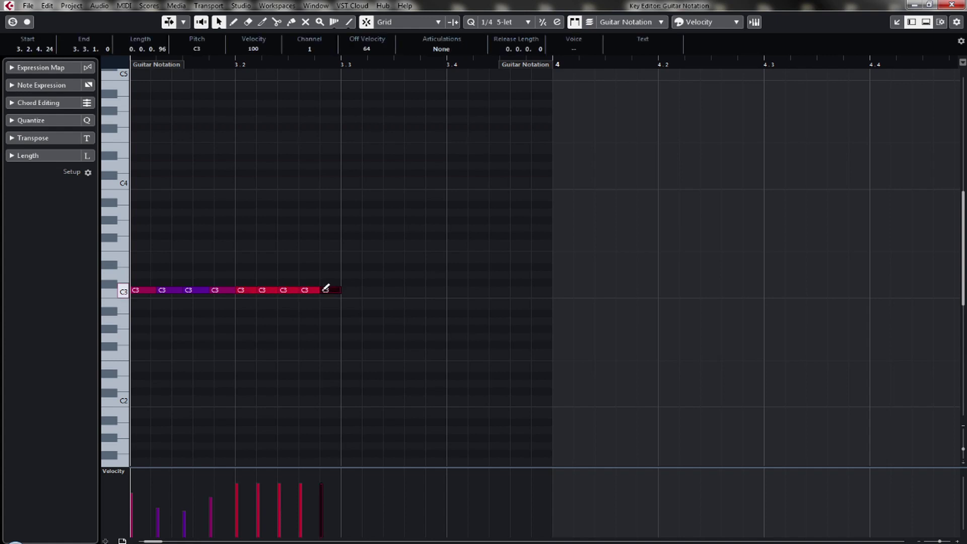
# - Switch the quantize preset to 1/4 6-let and enter six C3 notes across beat 3 of bar 3
pyautogui.click(504, 22)
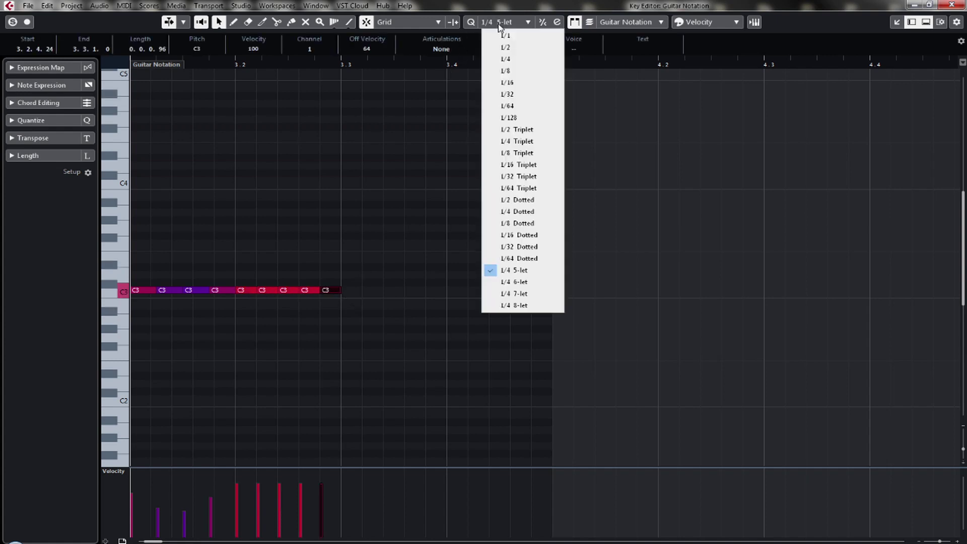
pyautogui.click(516, 282)
pyautogui.keyDown('alt'); pyautogui.click(353, 291); pyautogui.keyUp('alt')
pyautogui.keyDown('alt'); pyautogui.click(368, 290); pyautogui.keyUp('alt')
pyautogui.keyDown('alt'); pyautogui.click(386, 290); pyautogui.keyUp('alt')
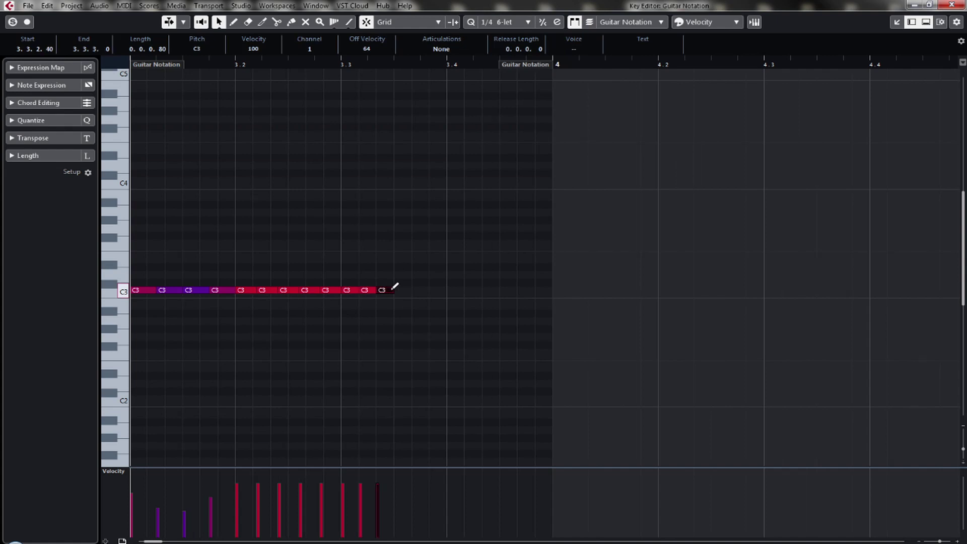
pyautogui.keyDown('alt'); pyautogui.click(403, 290); pyautogui.keyUp('alt')
pyautogui.keyDown('alt'); pyautogui.click(421, 291); pyautogui.keyUp('alt')
pyautogui.keyDown('alt'); pyautogui.click(439, 290); pyautogui.keyUp('alt')
# - Fill beat 4 of bar 3 with seven C3 notes using the 1/4 7-let quantize preset, and close the Key Editor
pyautogui.click(503, 21)
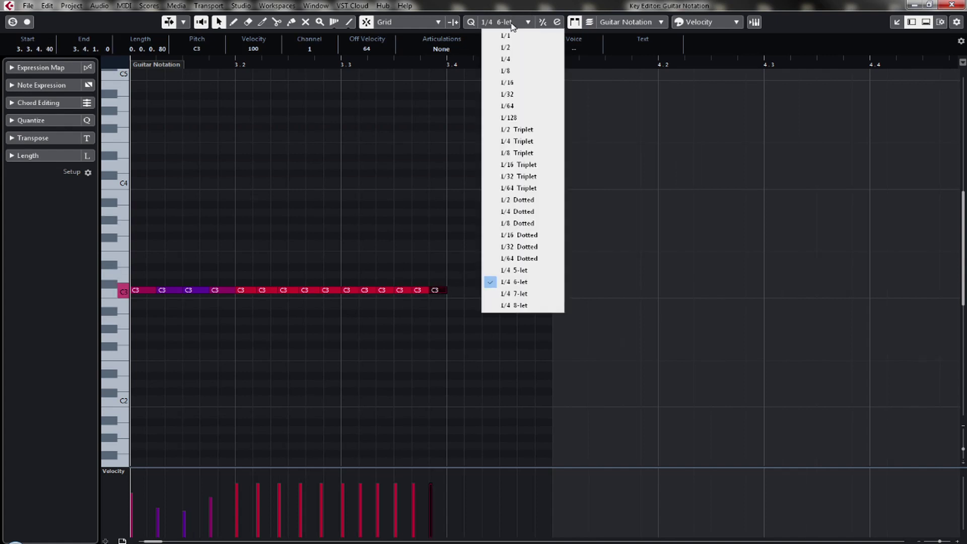
pyautogui.click(521, 296)
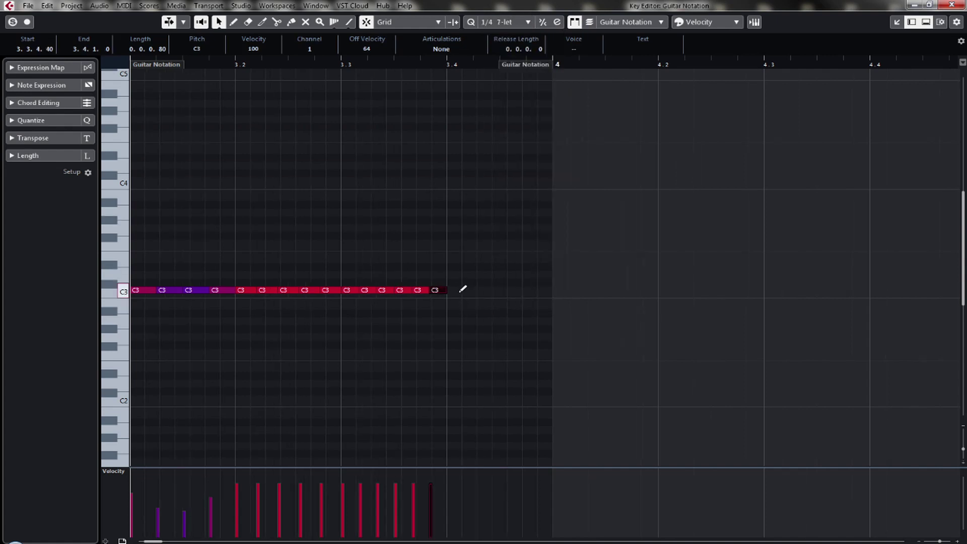
pyautogui.keyDown('alt'); pyautogui.click(453, 290); pyautogui.keyUp('alt')
pyautogui.keyDown('alt'); pyautogui.click(467, 290); pyautogui.keyUp('alt')
pyautogui.keyDown('alt'); pyautogui.click(482, 290); pyautogui.keyUp('alt')
pyautogui.keyDown('alt'); pyautogui.click(498, 290); pyautogui.keyUp('alt')
pyautogui.keyDown('alt'); pyautogui.click(513, 290); pyautogui.keyUp('alt')
pyautogui.keyDown('alt'); pyautogui.click(529, 290); pyautogui.keyUp('alt')
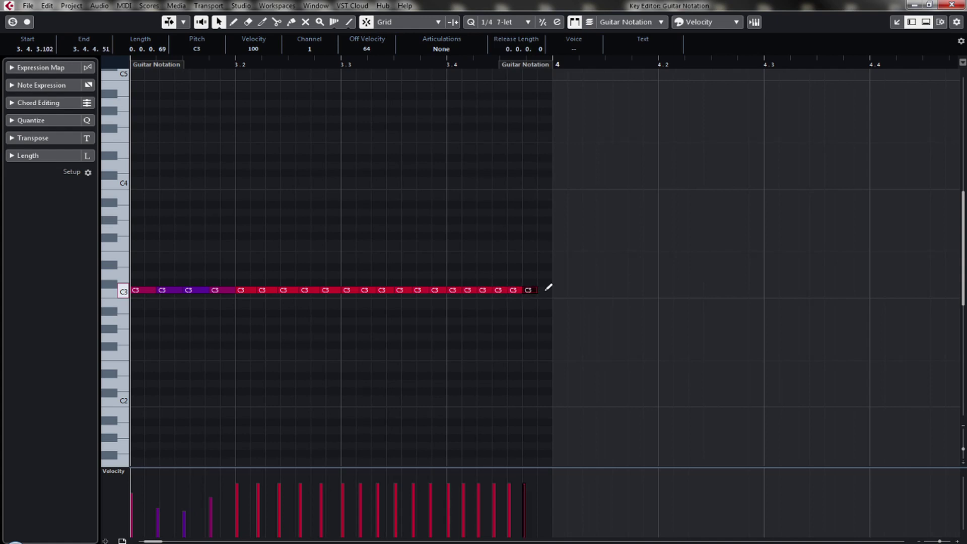
pyautogui.keyDown('alt'); pyautogui.click(544, 290); pyautogui.keyUp('alt')
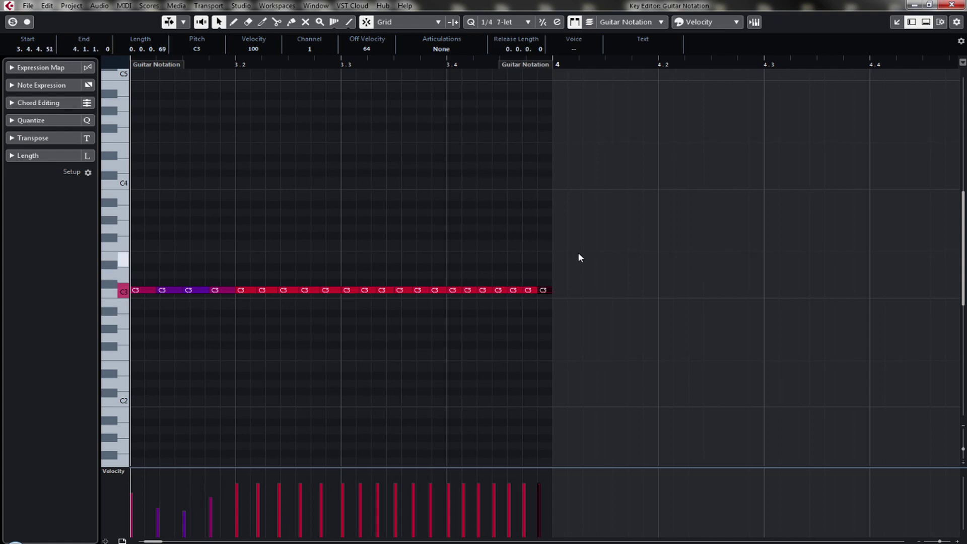
pyautogui.click(951, 4)
pyautogui.click(743, 383)
pyautogui.moveTo(673, 289); pyautogui.dragTo(673, 350)
pyautogui.click(868, 351)
pyautogui.click(649, 367)
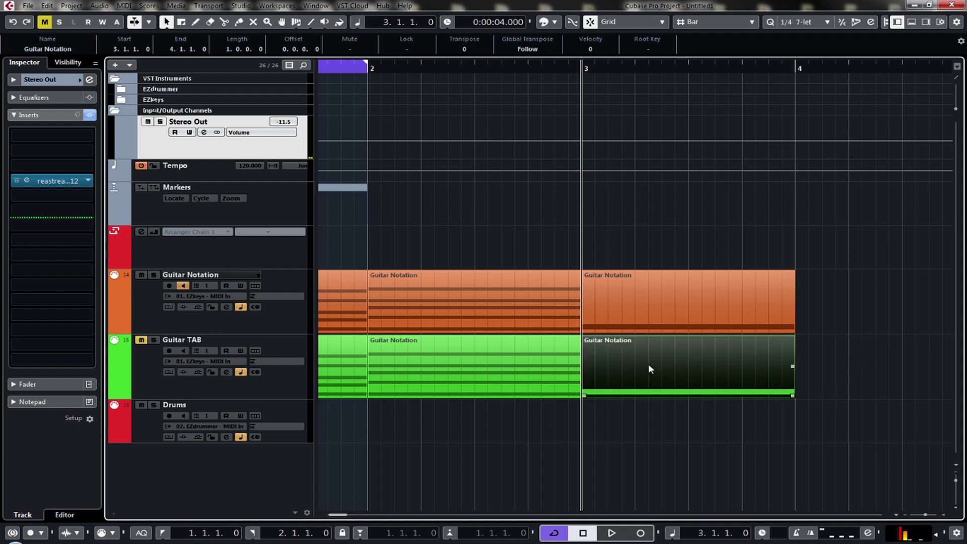
pyautogui.press('Delete')
# - Copy the bar 3 Guitar Notation part to the Guitar TAB track and open both parts in the Score Editor
pyautogui.click(665, 310)
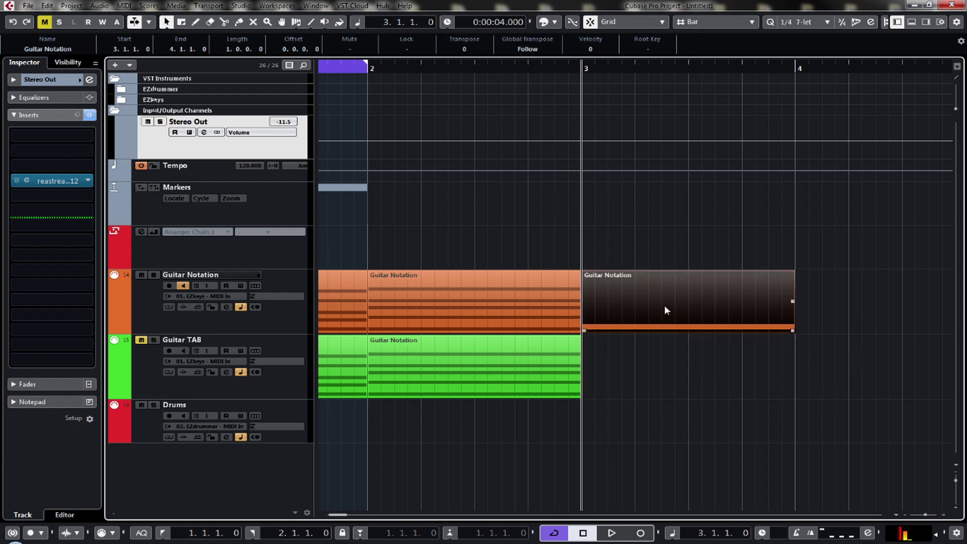
pyautogui.moveTo(666, 309); pyautogui.dragTo(663, 350)
pyautogui.moveTo(848, 404); pyautogui.dragTo(688, 313)
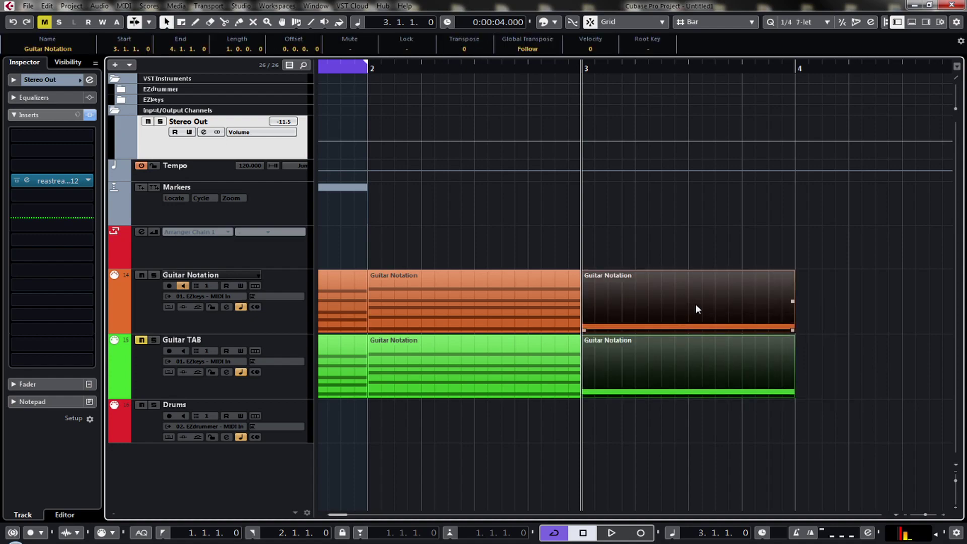
pyautogui.hotkey('ctrl', 'r')
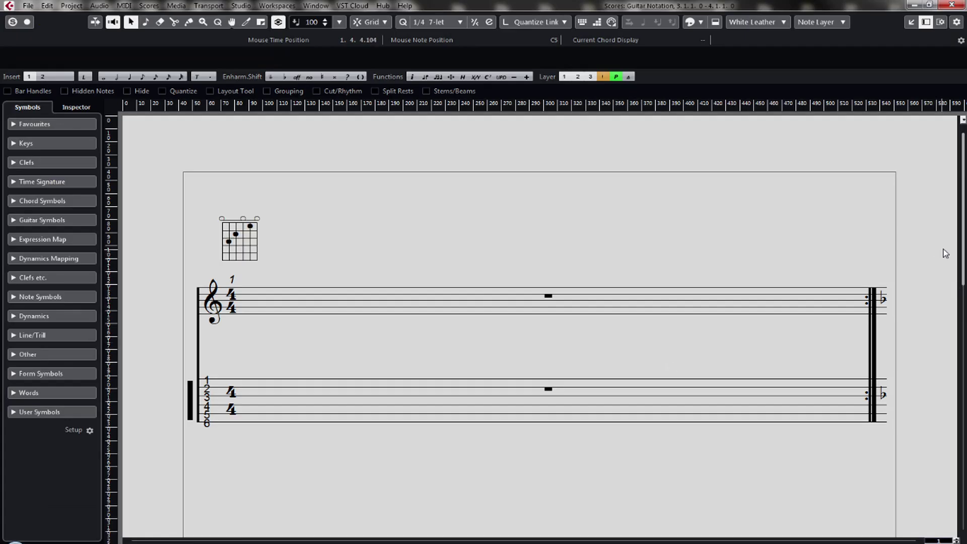
# - Move the bar 3 staves further down the page away from the system above, and close the Score Editor
pyautogui.scroll(-5, 952, 403)
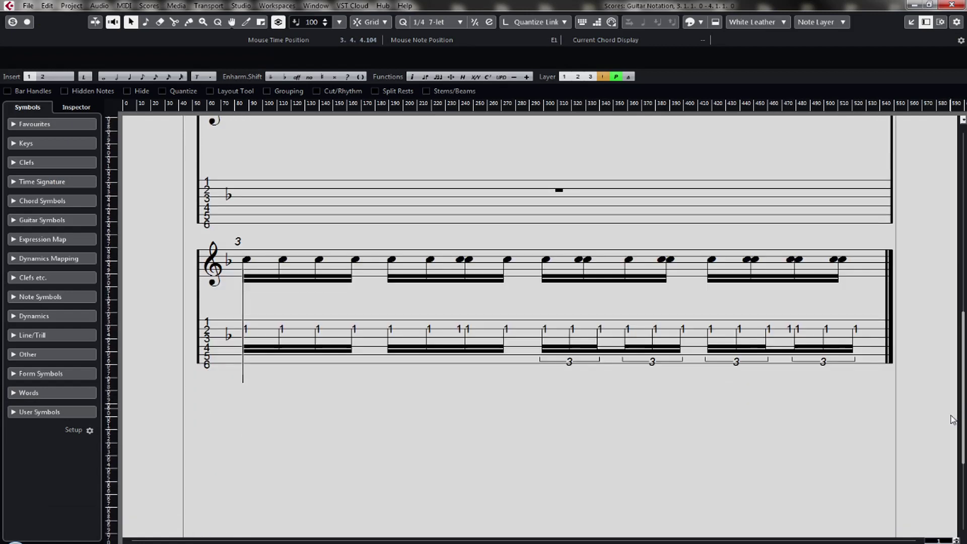
pyautogui.scroll(-1, 952, 420)
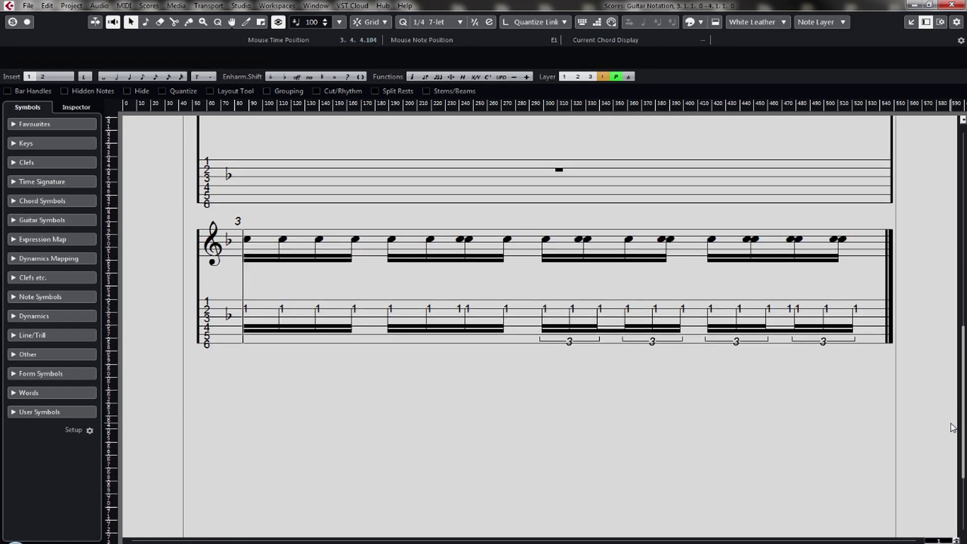
pyautogui.click(192, 247)
pyautogui.moveTo(192, 248); pyautogui.dragTo(180, 305)
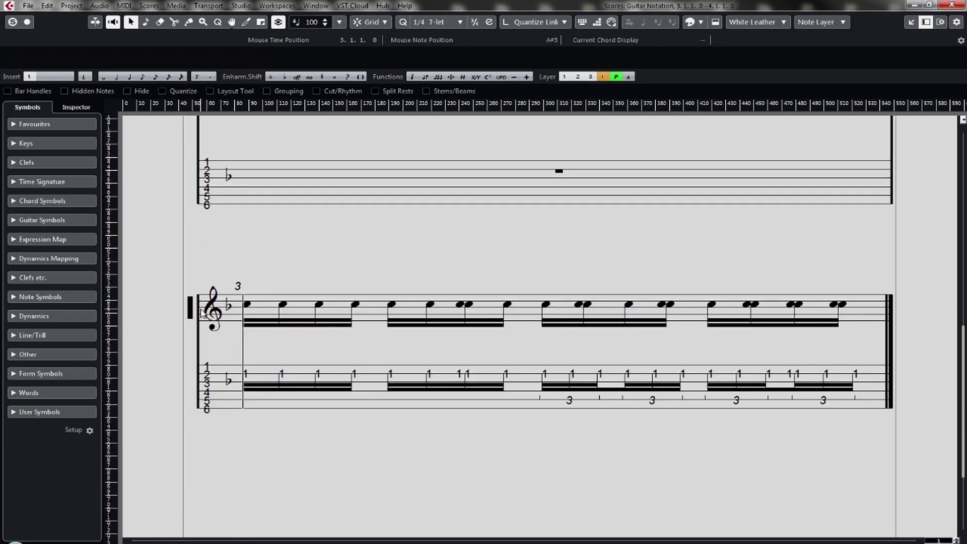
pyautogui.click(955, 9)
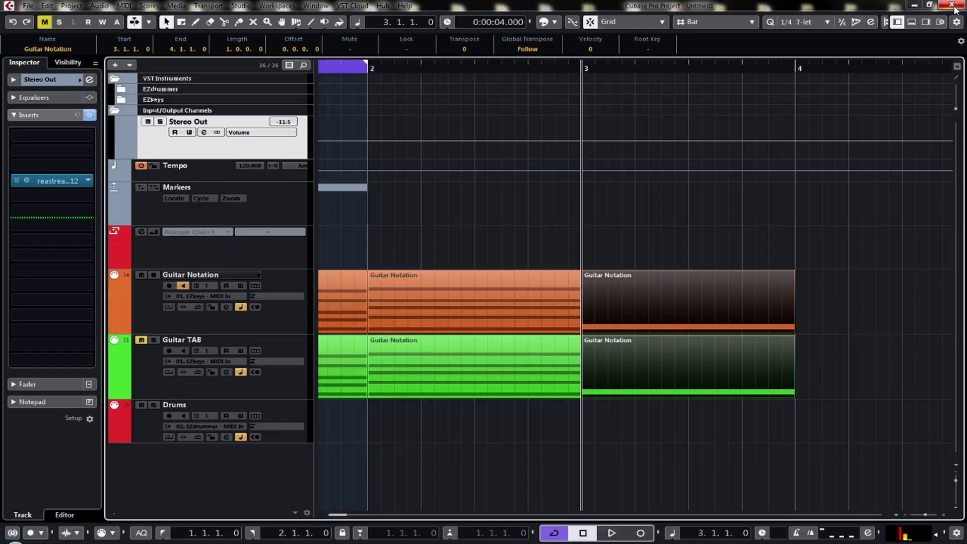
pyautogui.click(857, 344)
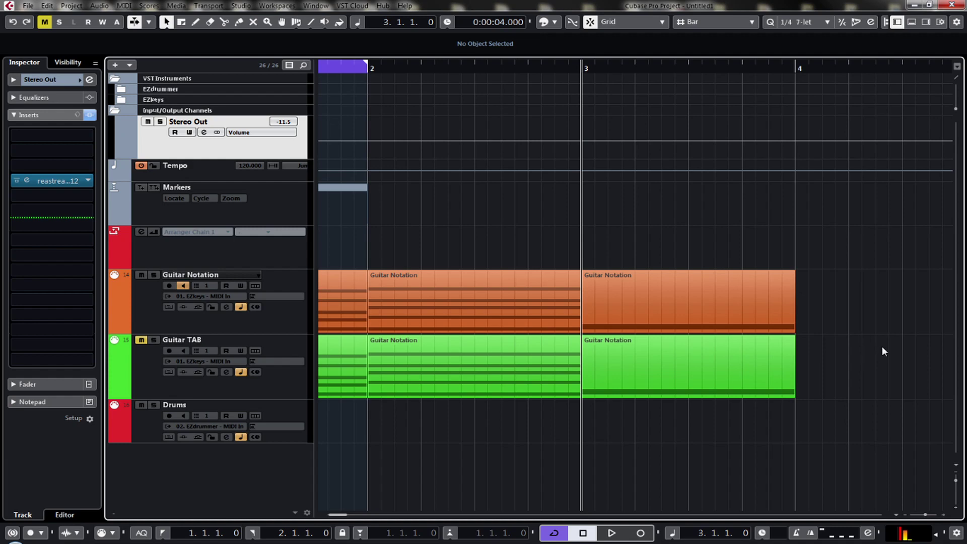
# - In the Key Editor for bar 3's Guitar Notation part, set quantize to 1/4 5-let and select the five beat 2 notes
pyautogui.doubleClick(686, 308)
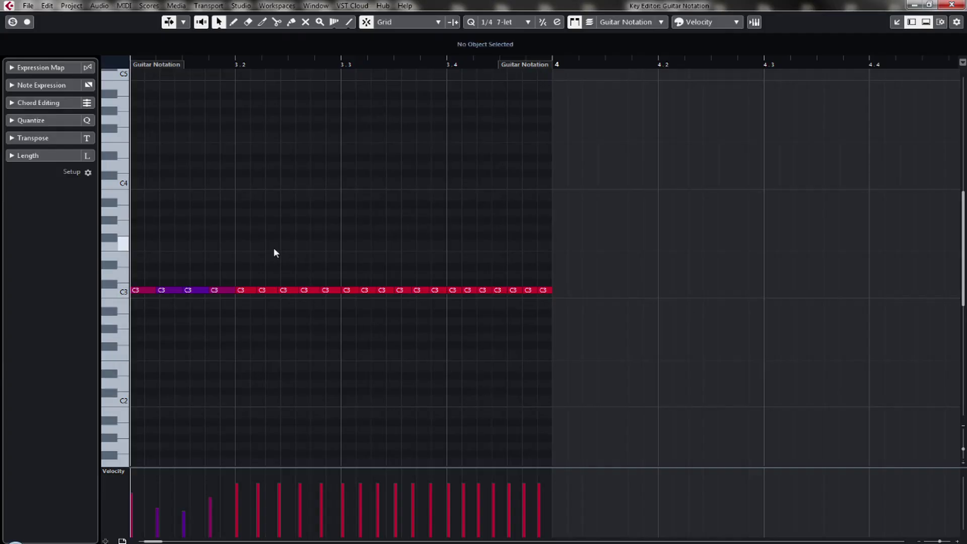
pyautogui.click(510, 25)
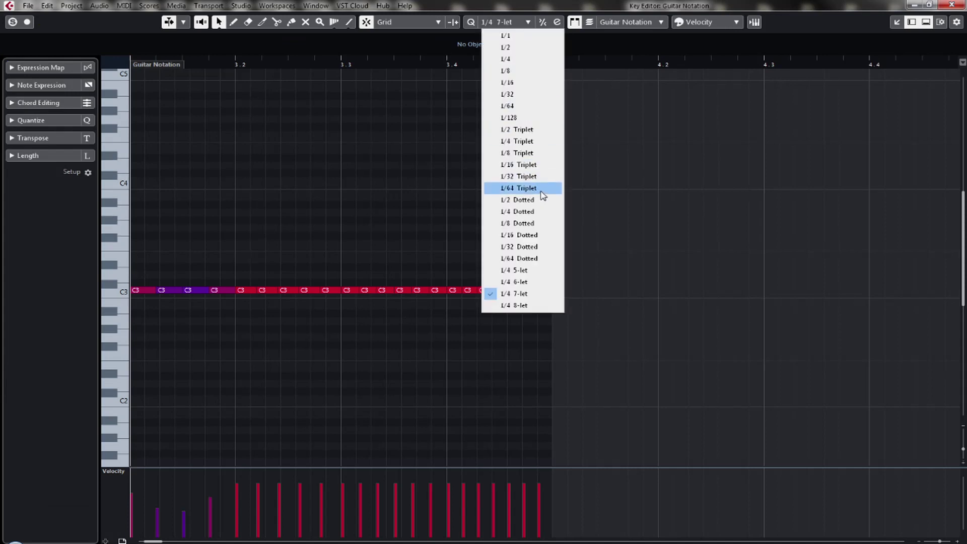
pyautogui.click(533, 270)
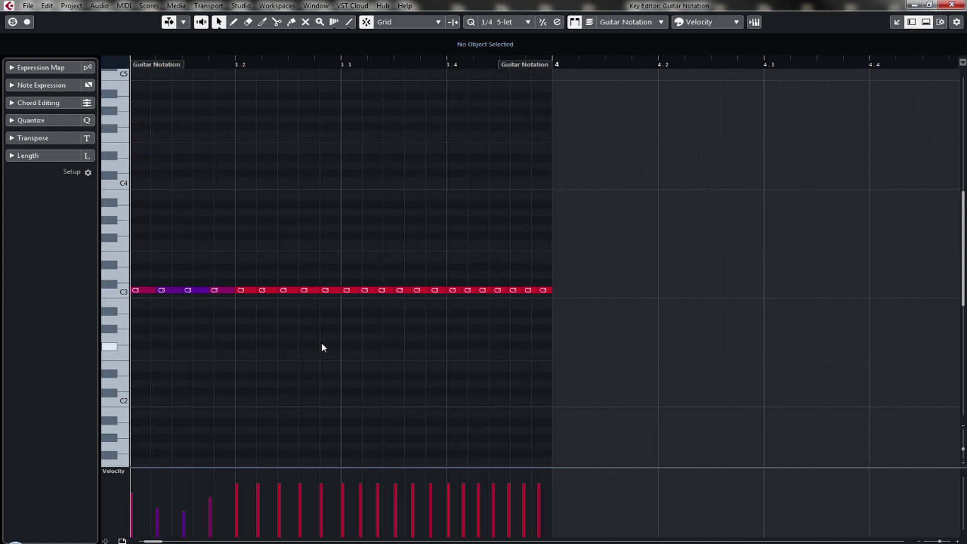
pyautogui.moveTo(244, 255); pyautogui.dragTo(336, 337)
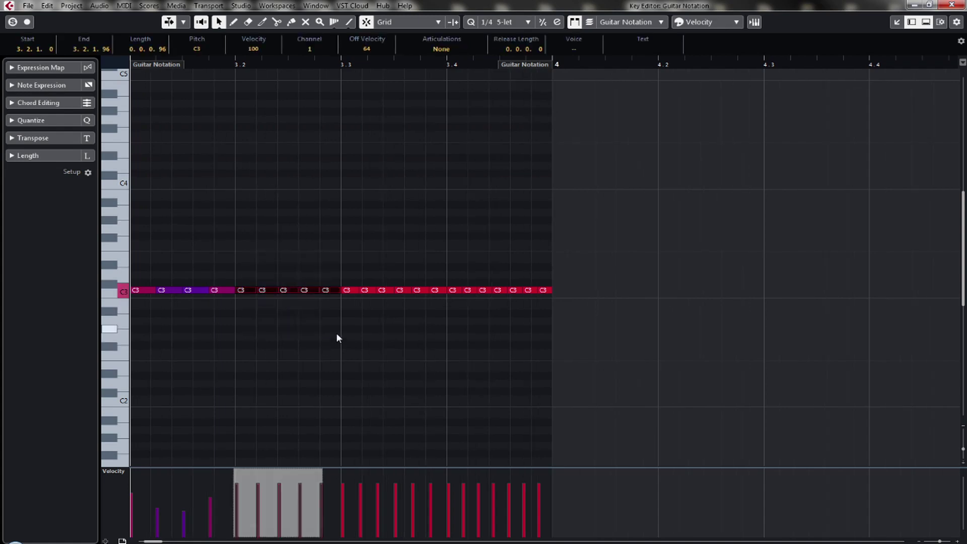
pyautogui.click(952, 4)
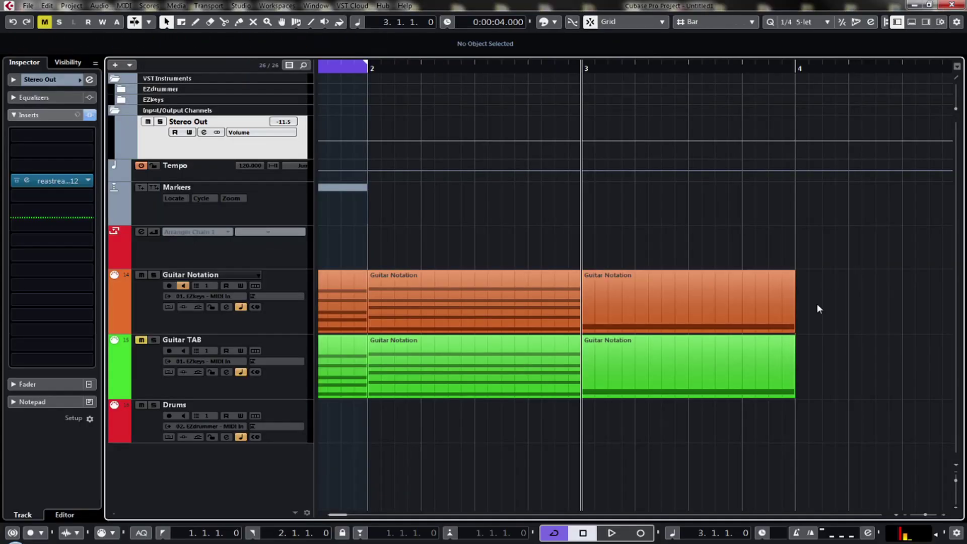
# - Open both bar 3 parts in the Score Editor and select the beat 2 notes on the notation and TAB staves
pyautogui.moveTo(815, 447); pyautogui.dragTo(647, 307)
pyautogui.hotkey('ctrl', 'r')
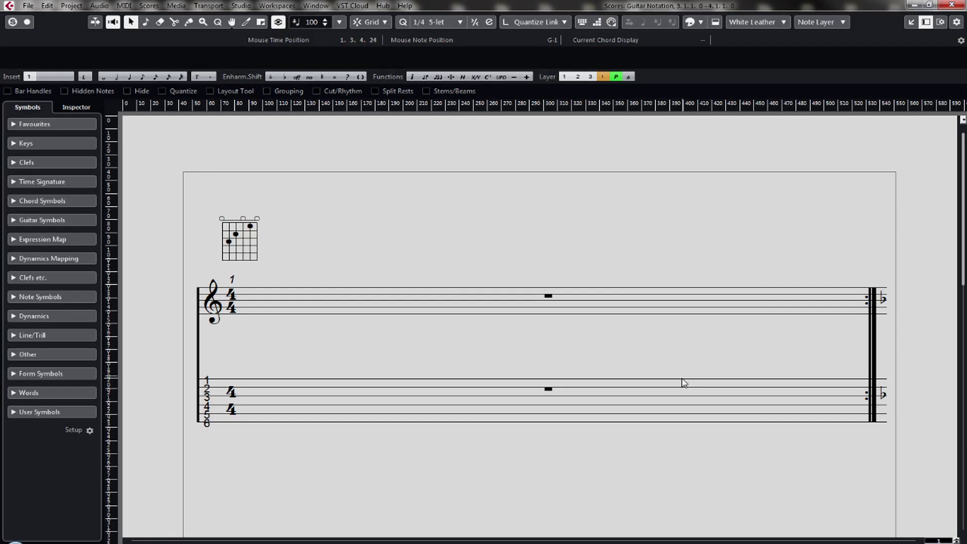
pyautogui.scroll(-5, 683, 385)
pyautogui.scroll(-6, 941, 388)
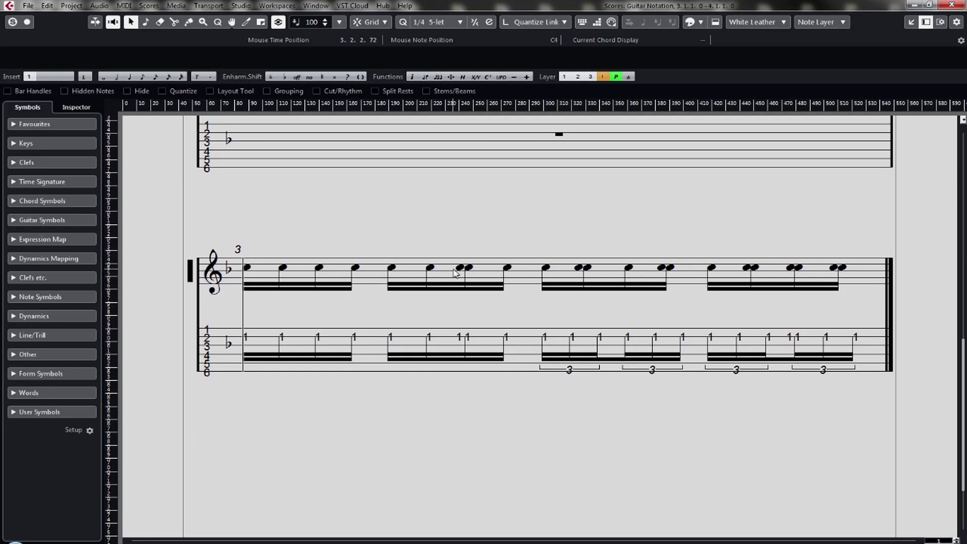
pyautogui.moveTo(376, 233); pyautogui.dragTo(513, 404)
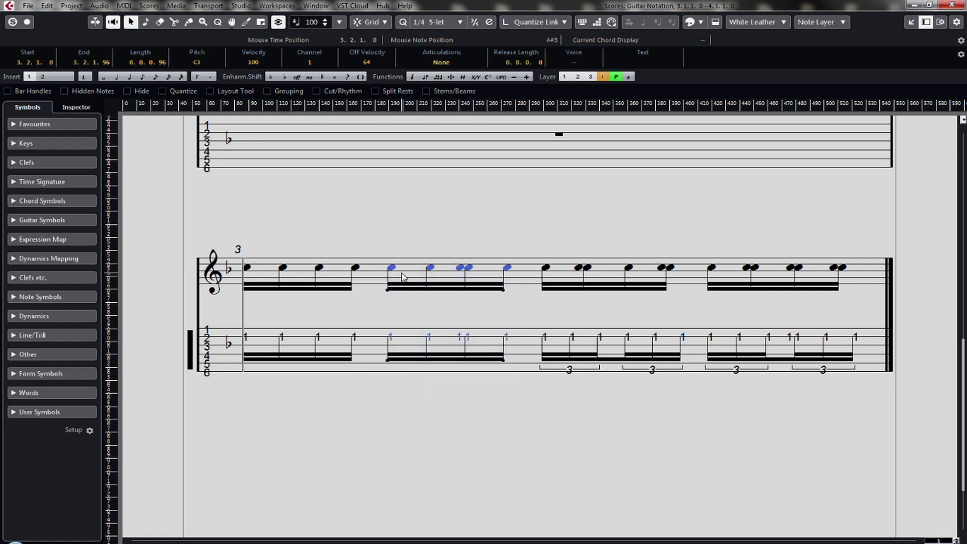
# - Set the Guitar Notation staff's Display Quantize to 32 for notes, enable Auto Quantize, and apply the staff settings
pyautogui.click(191, 264)
pyautogui.click(191, 265)
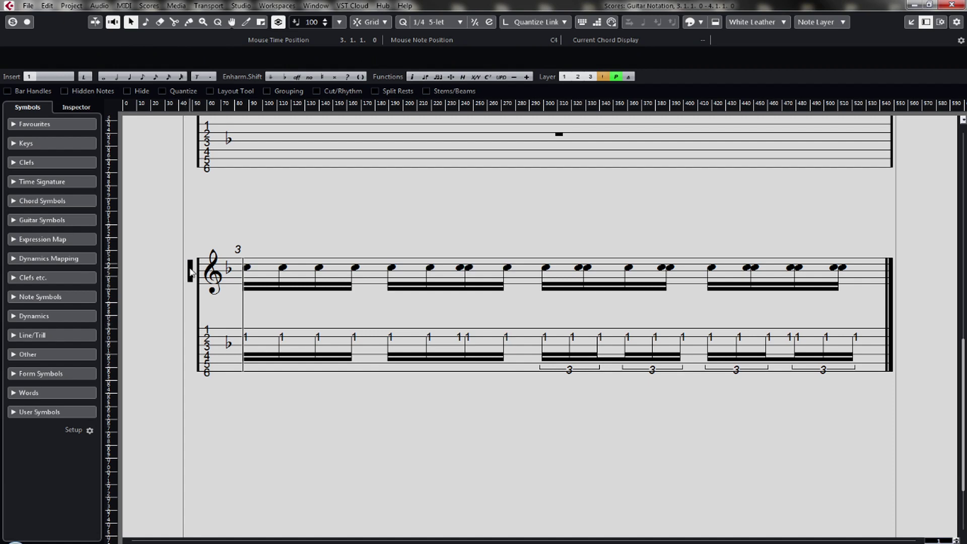
pyautogui.doubleClick(190, 272)
pyautogui.moveTo(638, 68); pyautogui.dragTo(638, 29)
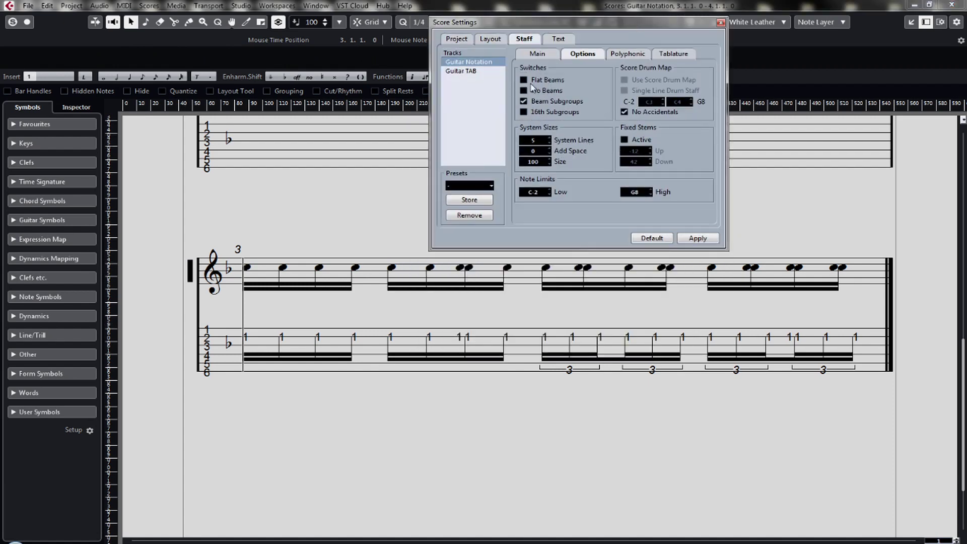
pyautogui.click(534, 55)
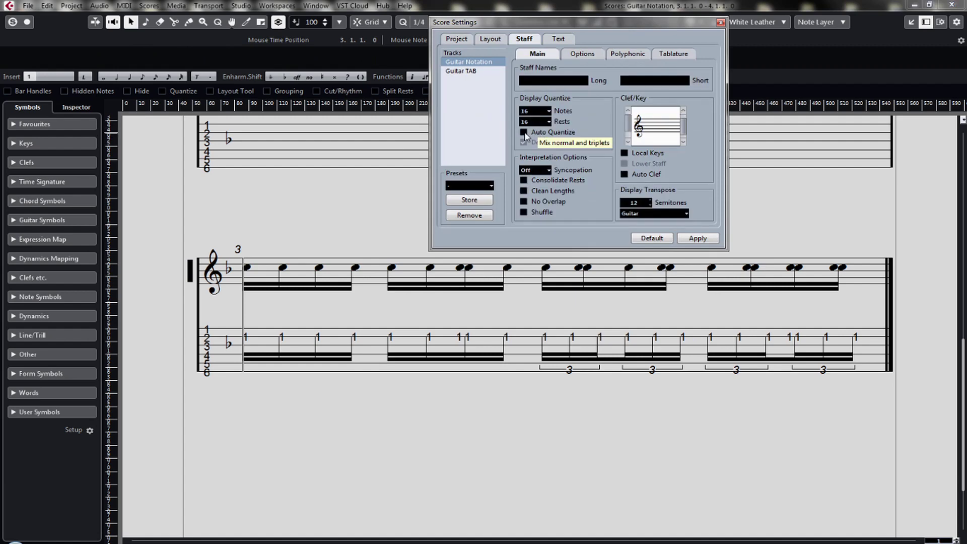
pyautogui.click(545, 113)
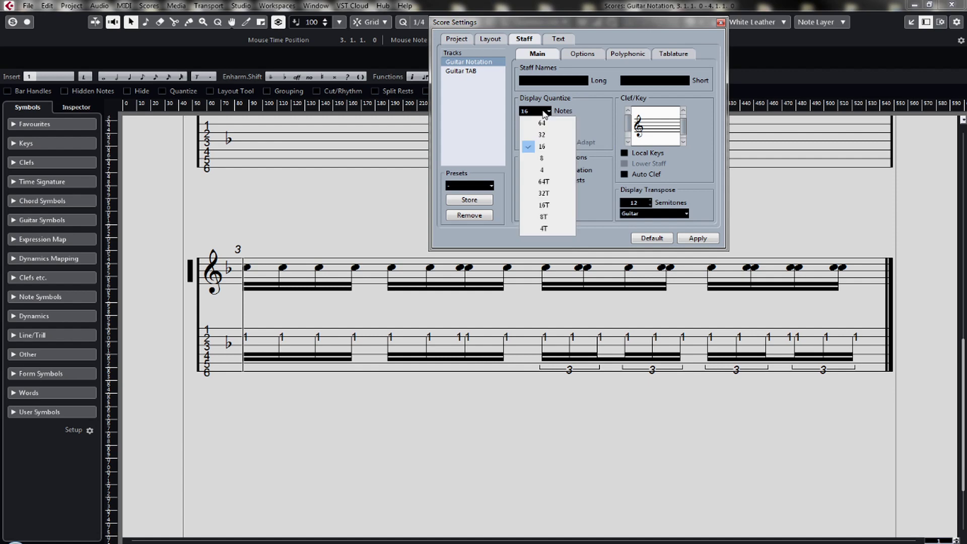
pyautogui.click(546, 138)
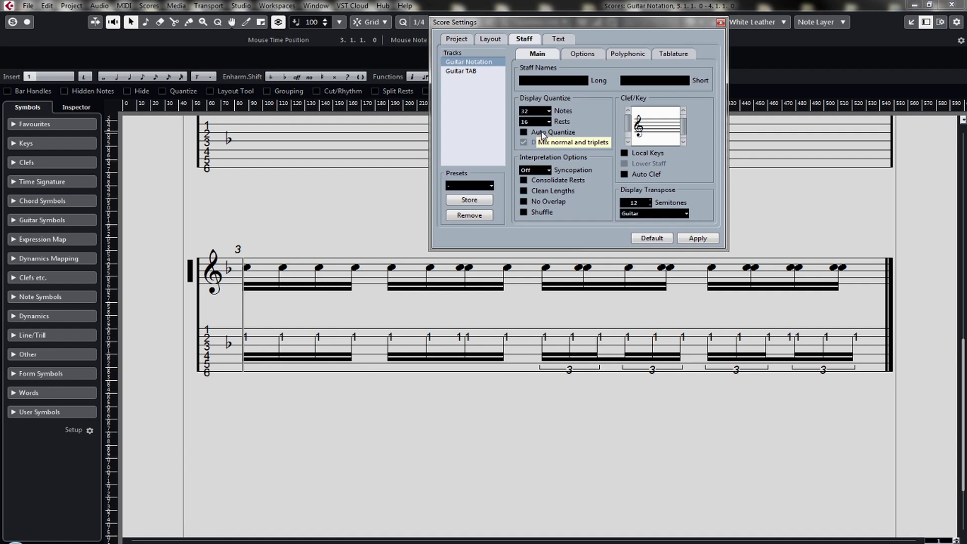
pyautogui.click(542, 133)
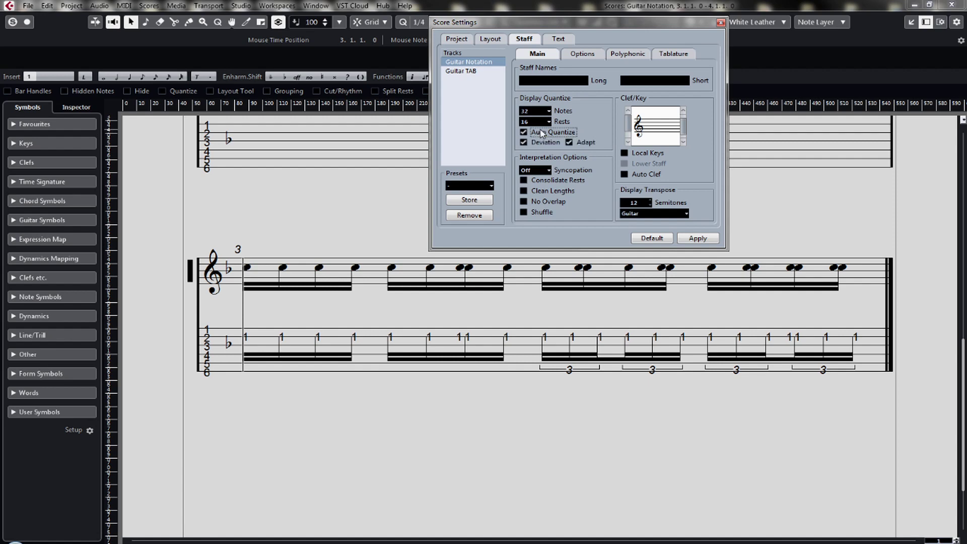
pyautogui.click(695, 240)
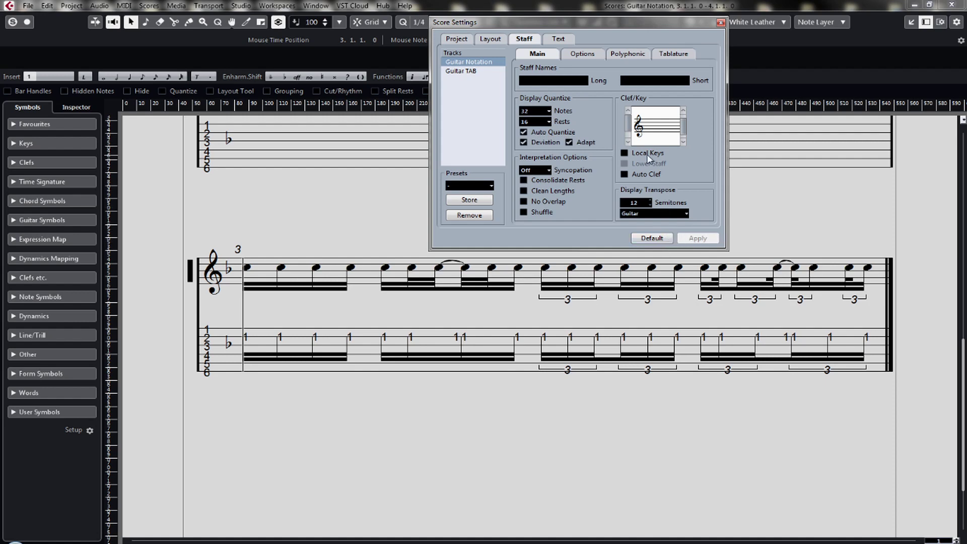
pyautogui.click(721, 23)
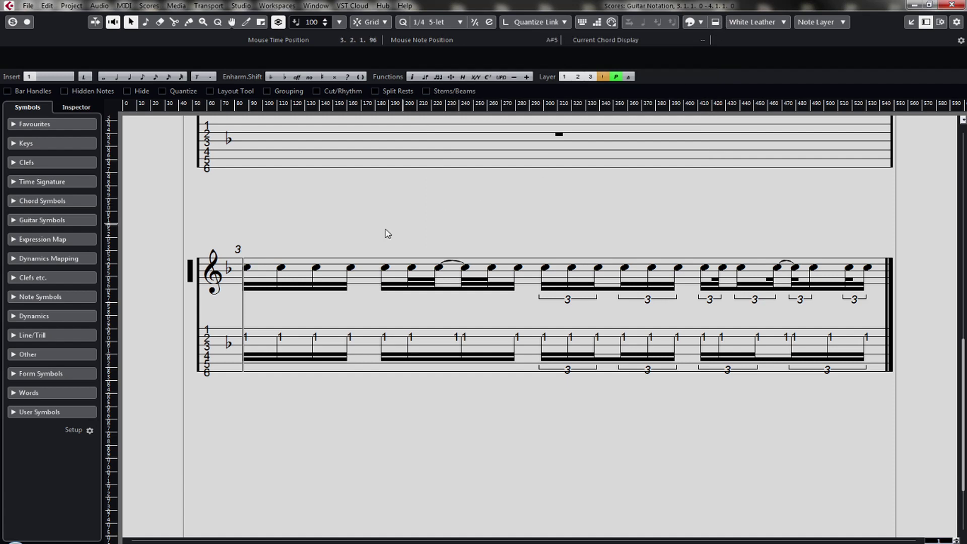
# - Select the beat 2 notes on the bar 3 notation staff and quantize them with the 1/4 5-let preset
pyautogui.moveTo(372, 225); pyautogui.dragTo(525, 313)
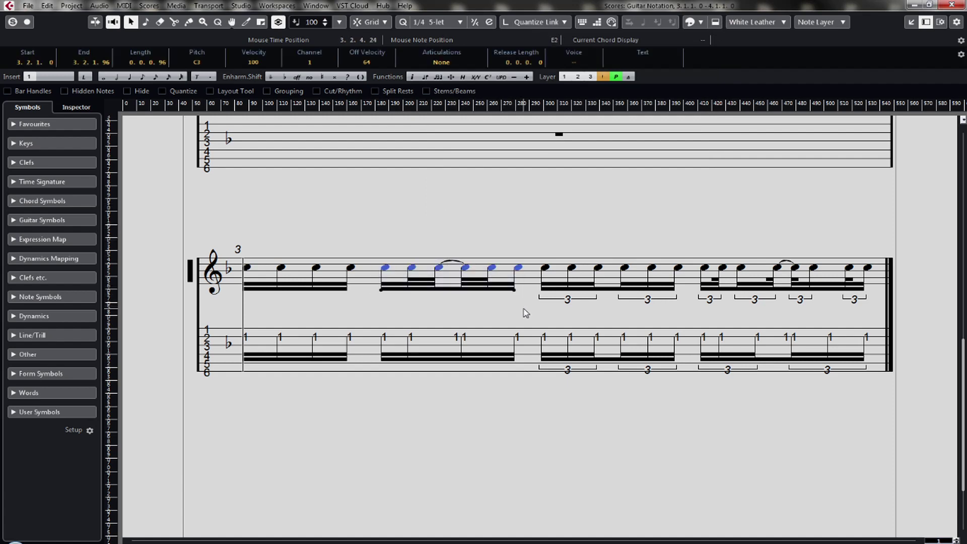
pyautogui.click(438, 23)
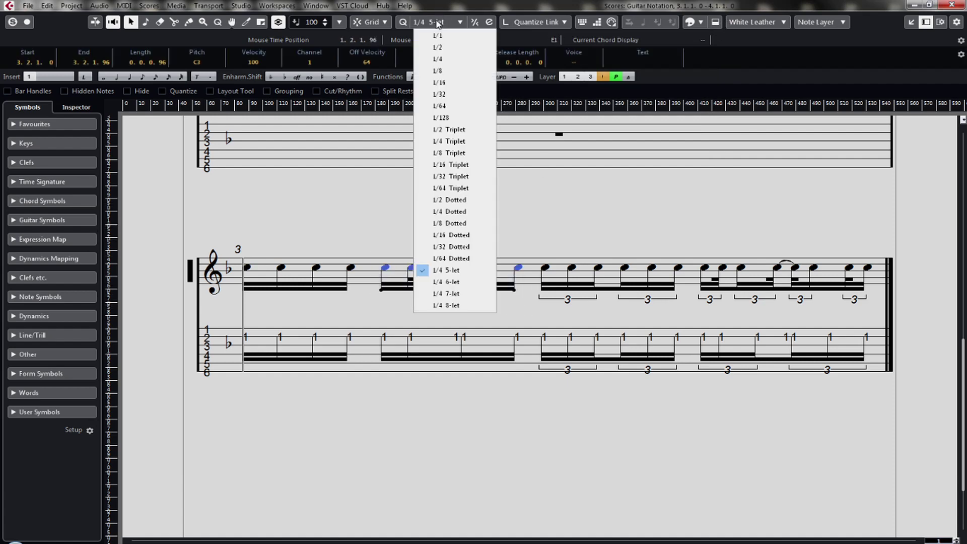
pyautogui.click(446, 270)
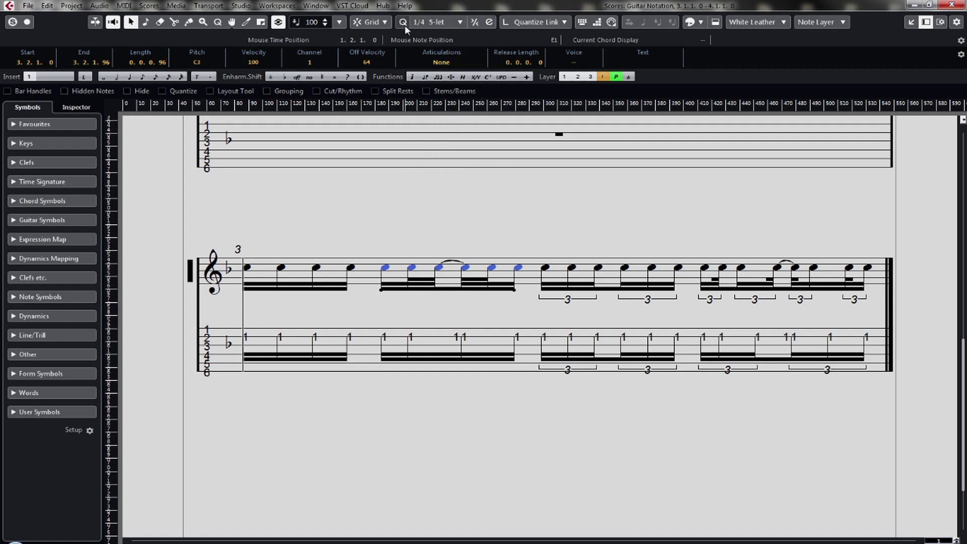
pyautogui.click(489, 23)
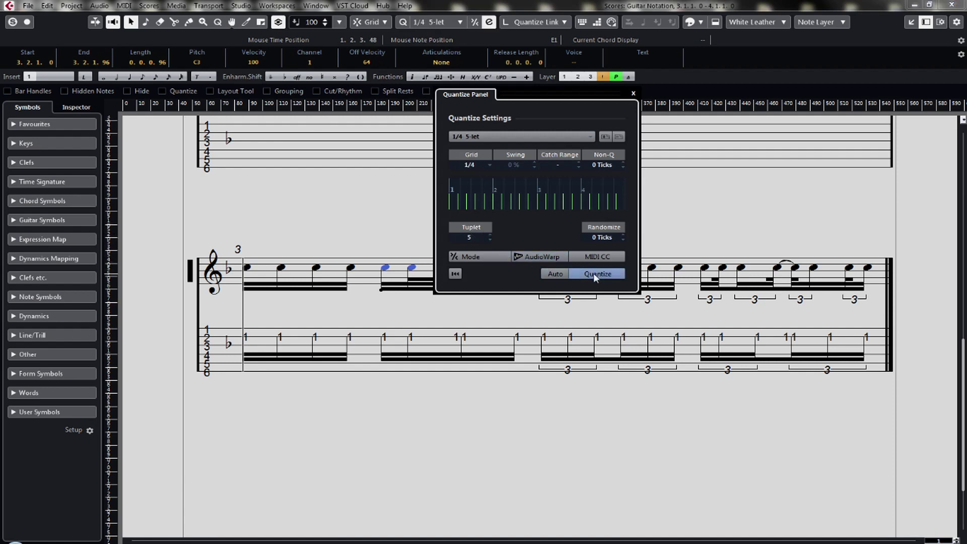
pyautogui.click(634, 94)
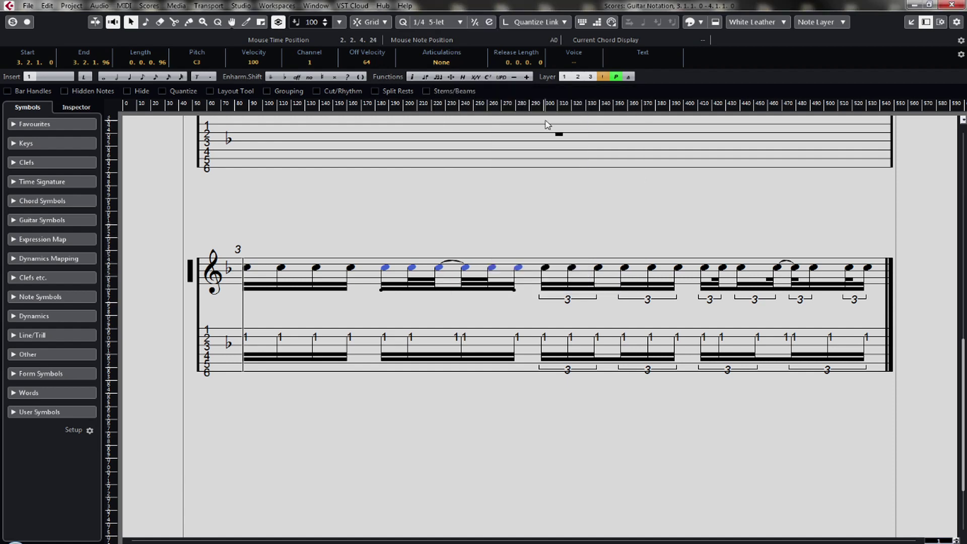
pyautogui.click(381, 234)
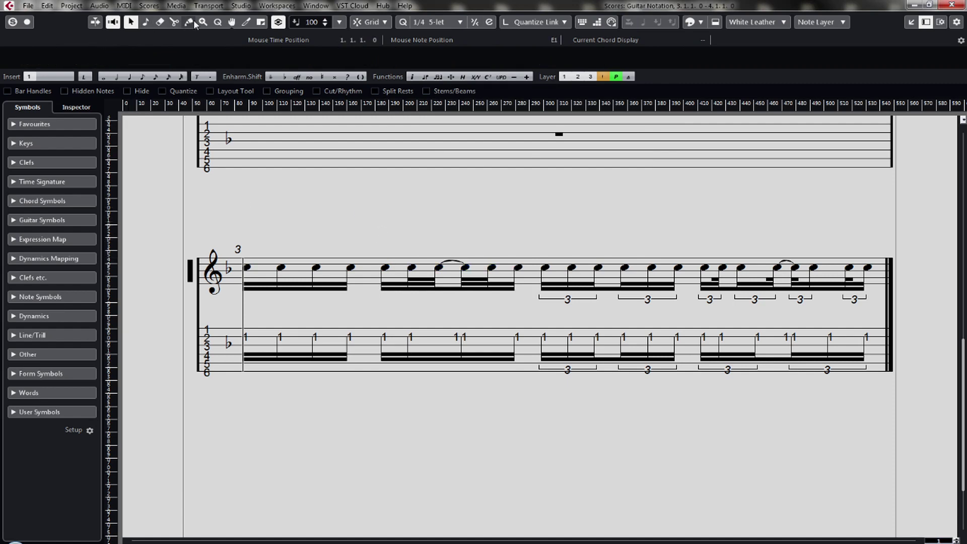
# - Set the Display Quantize tool's note value to 32, then return to the selection tool
pyautogui.doubleClick(218, 22)
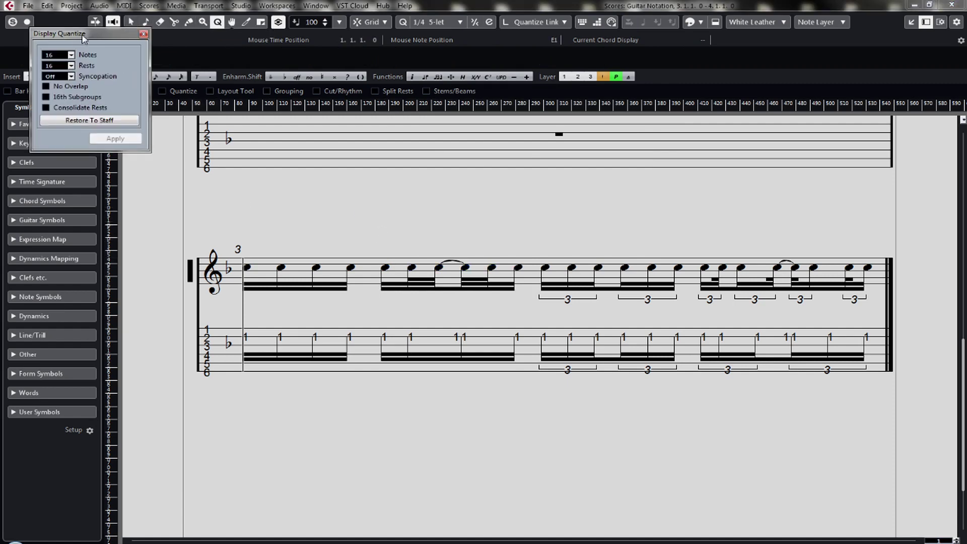
pyautogui.moveTo(84, 38); pyautogui.dragTo(167, 85)
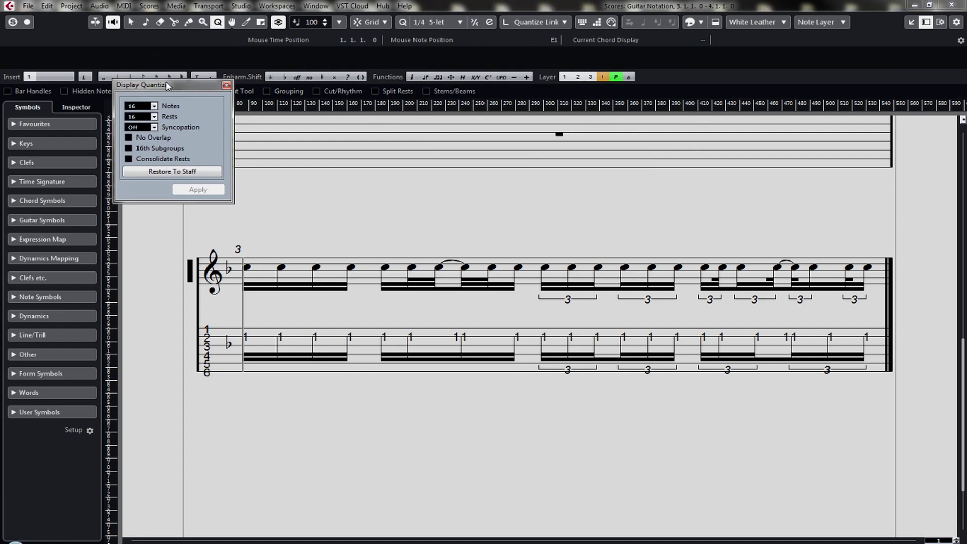
pyautogui.click(154, 106)
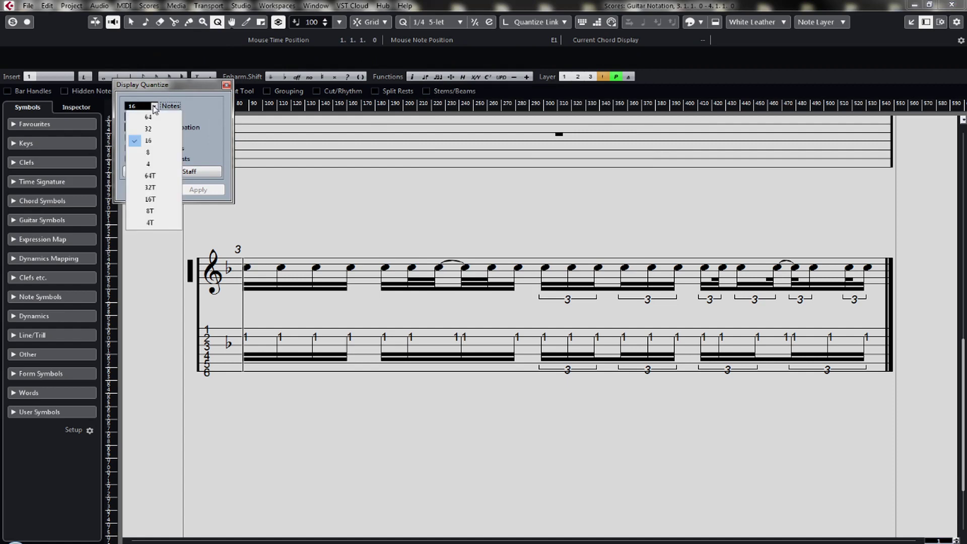
pyautogui.click(154, 128)
pyautogui.click(198, 192)
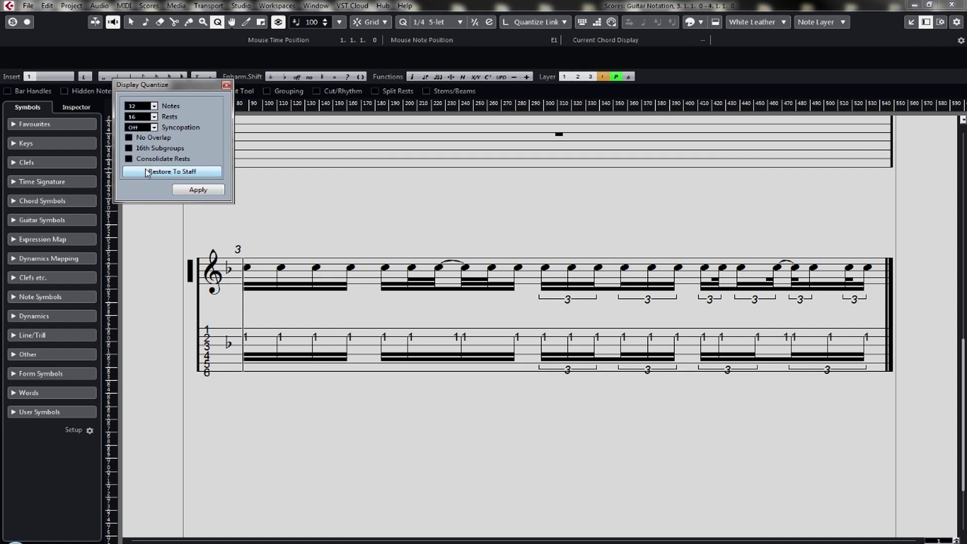
pyautogui.click(226, 86)
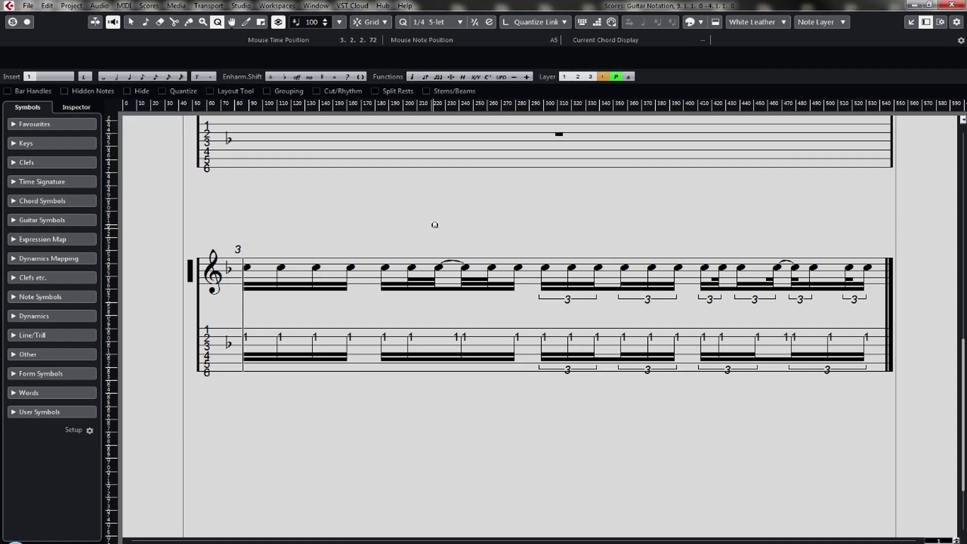
pyautogui.click(131, 22)
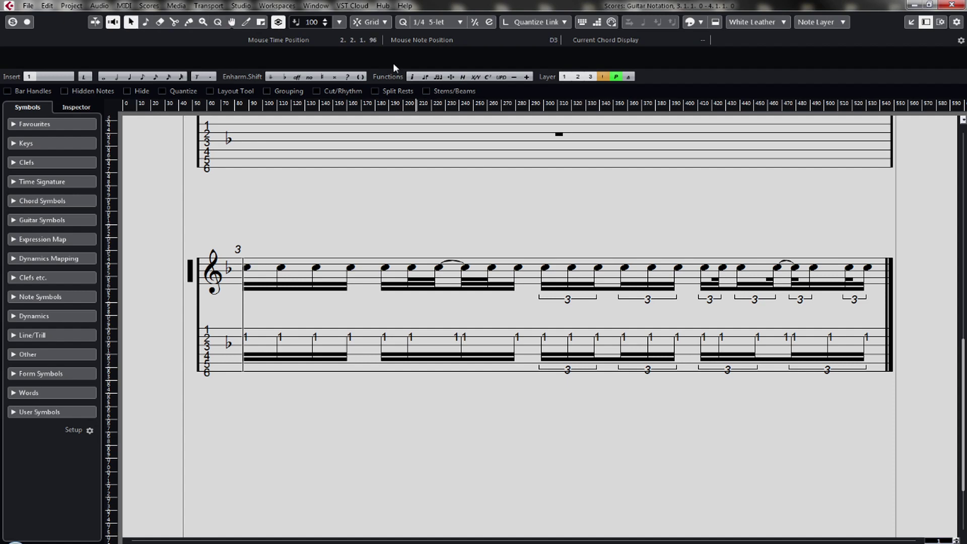
# - Quantize the beat 2 notation notes again with the 1/4 5-let preset, using iterative mode at 100%
pyautogui.moveTo(358, 225); pyautogui.dragTo(520, 319)
pyautogui.rightClick(519, 268)
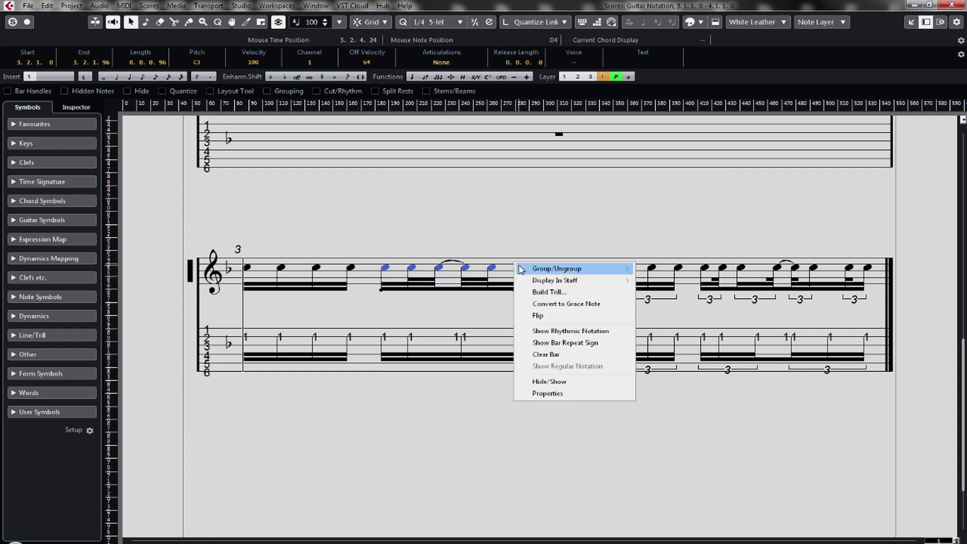
pyautogui.click(418, 22)
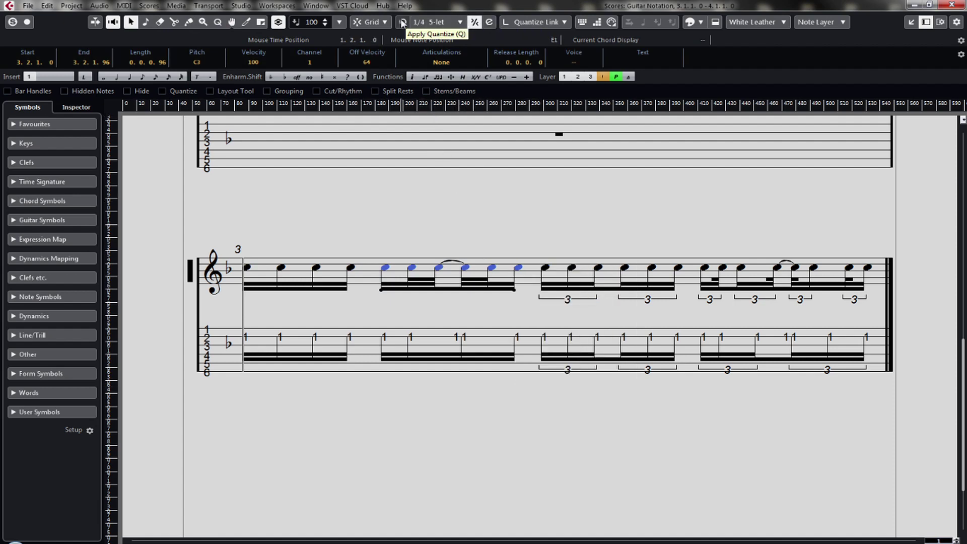
pyautogui.click(489, 23)
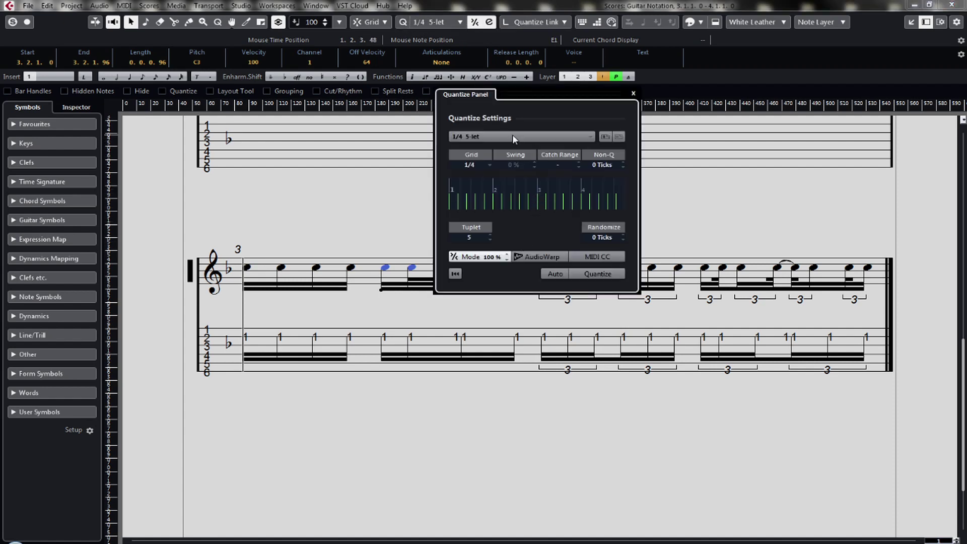
pyautogui.click(580, 259)
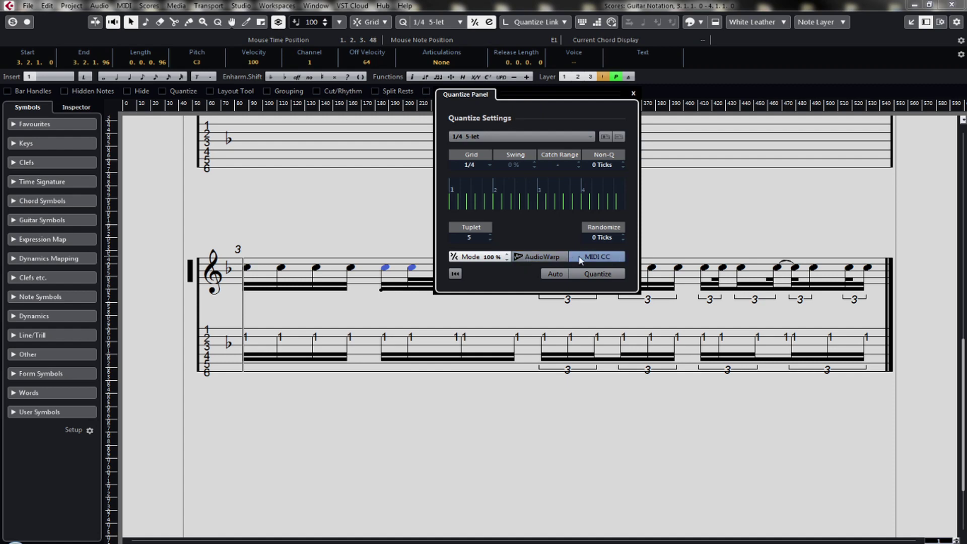
pyautogui.click(556, 274)
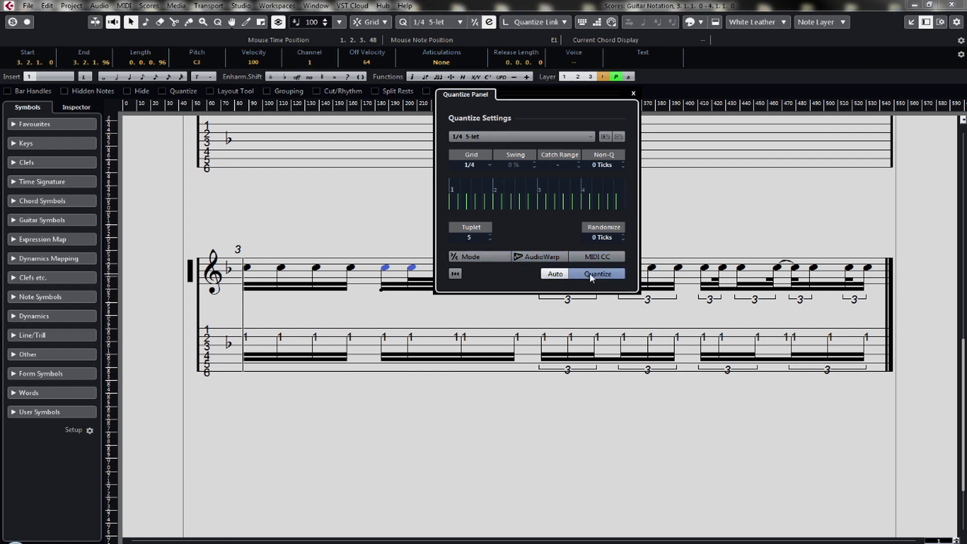
pyautogui.click(508, 142)
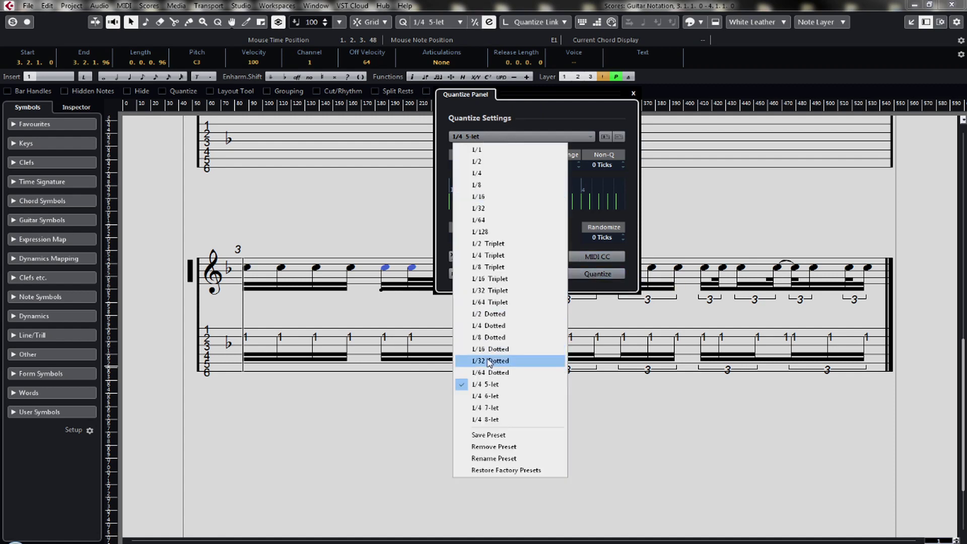
pyautogui.click(488, 385)
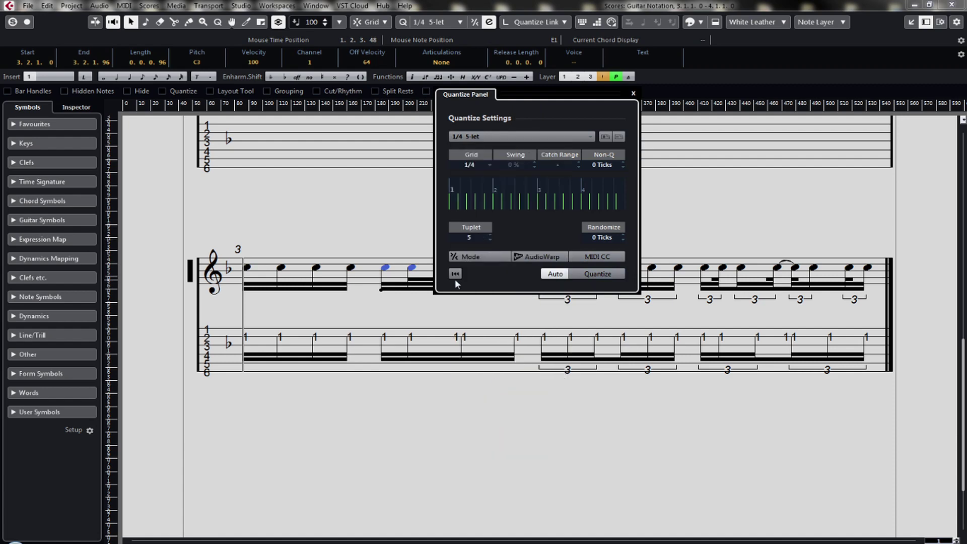
pyautogui.click(470, 258)
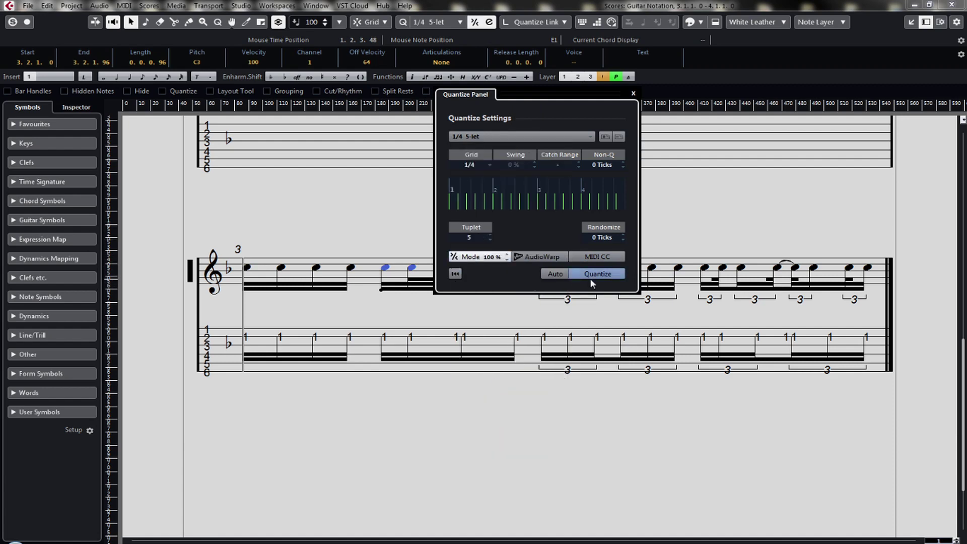
pyautogui.click(634, 94)
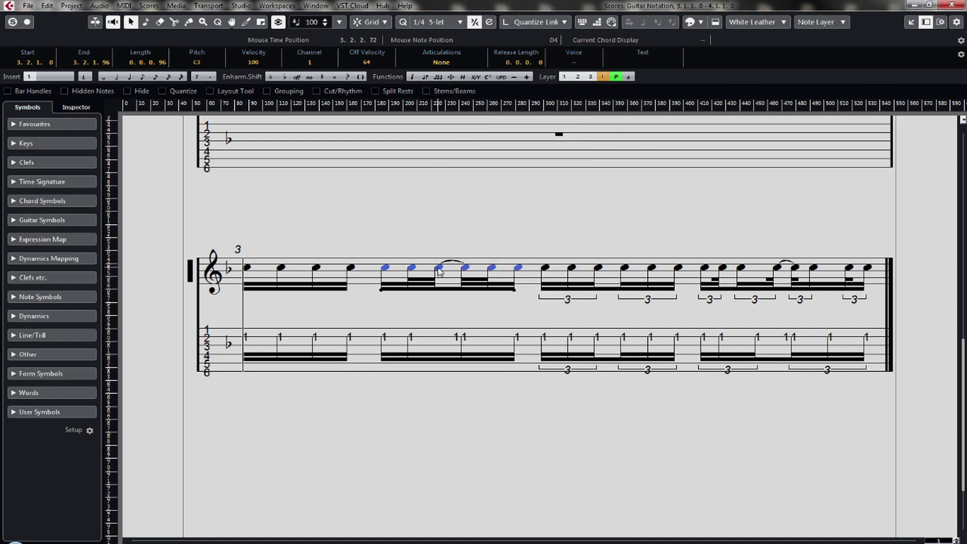
# - Move bar number 3 to the start of the notation staff, above and just before the treble clef
pyautogui.click(400, 318)
pyautogui.moveTo(381, 299); pyautogui.dragTo(524, 254)
pyautogui.moveTo(238, 249); pyautogui.dragTo(199, 244)
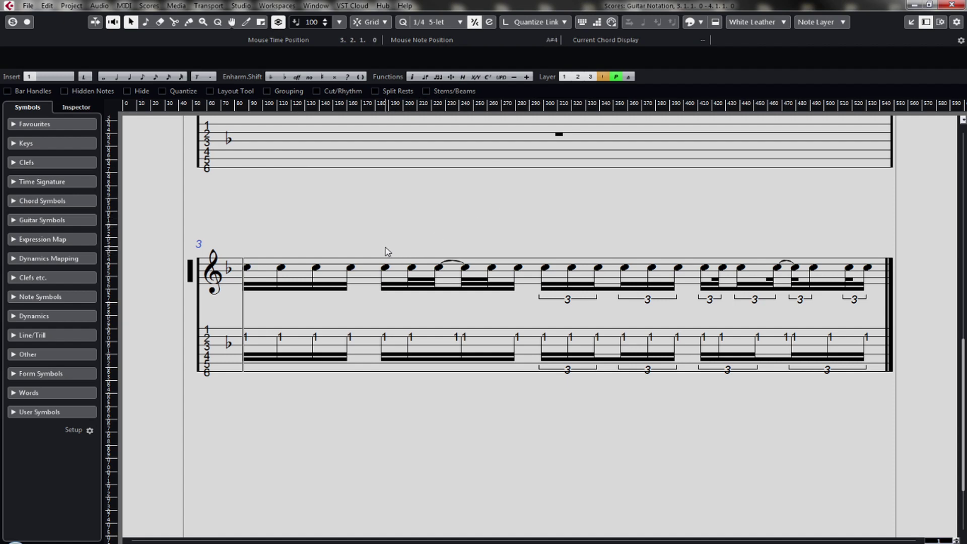
# - Inspect the note properties of the beat 2 notes on the bar 3 notation staff
pyautogui.moveTo(382, 238); pyautogui.dragTo(519, 302)
pyautogui.rightClick(521, 271)
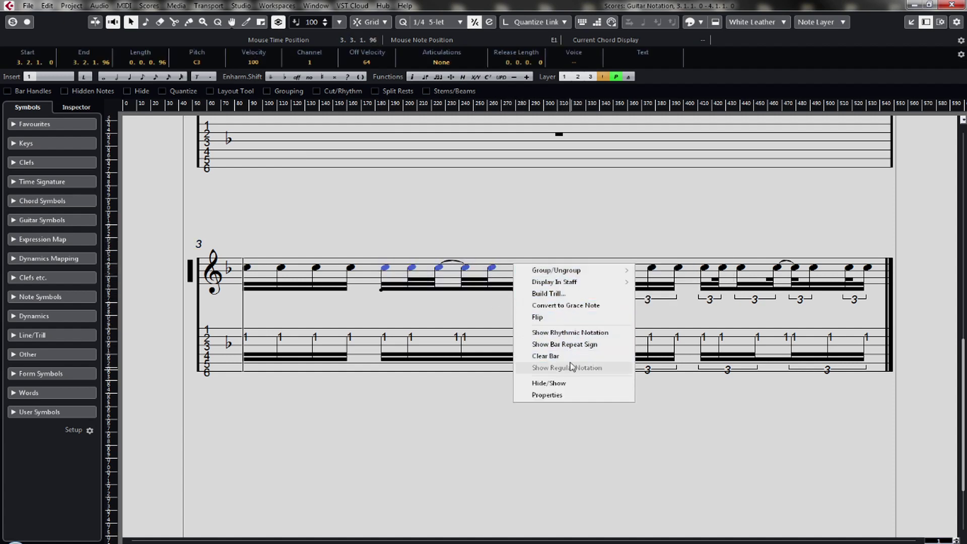
pyautogui.click(574, 396)
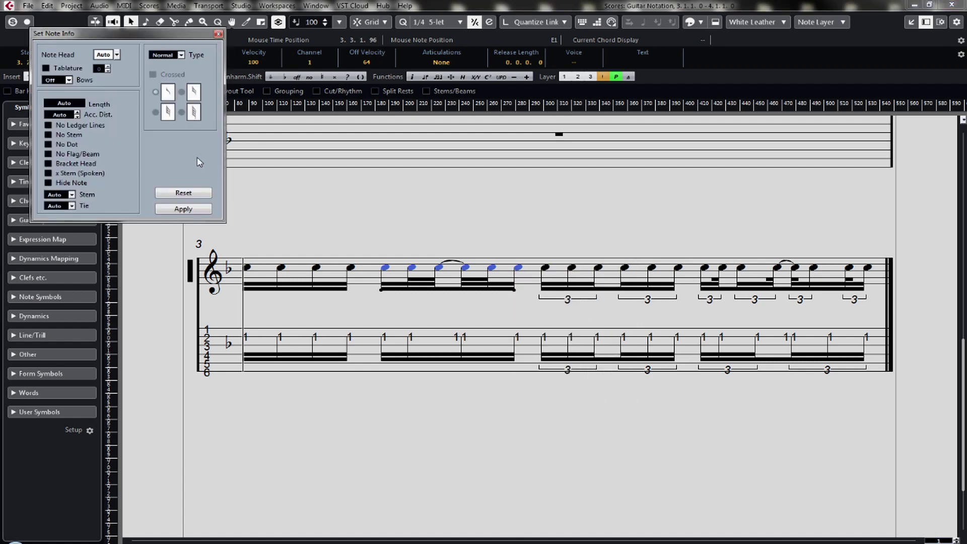
pyautogui.click(218, 34)
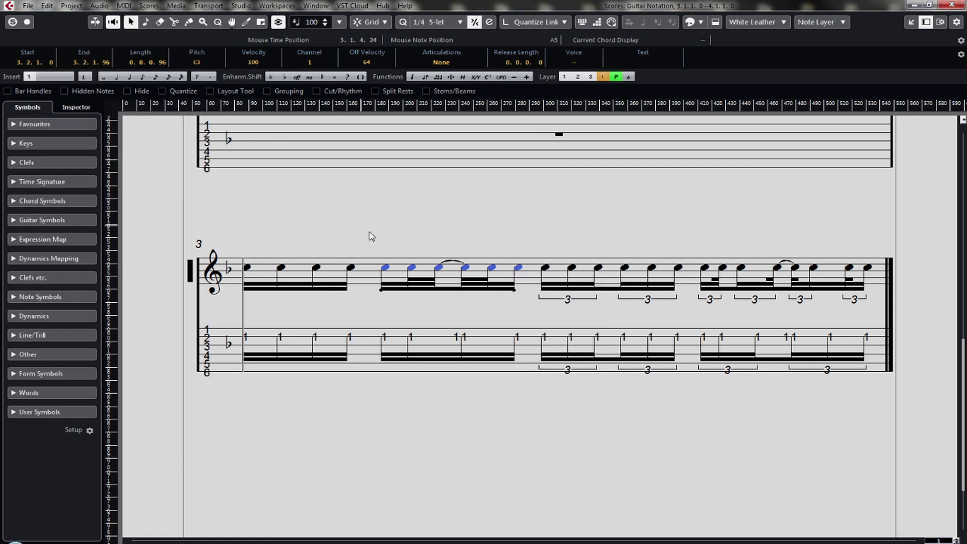
# - Check the Display Quantize options in the Guitar Notation staff settings and reapply them
pyautogui.doubleClick(189, 271)
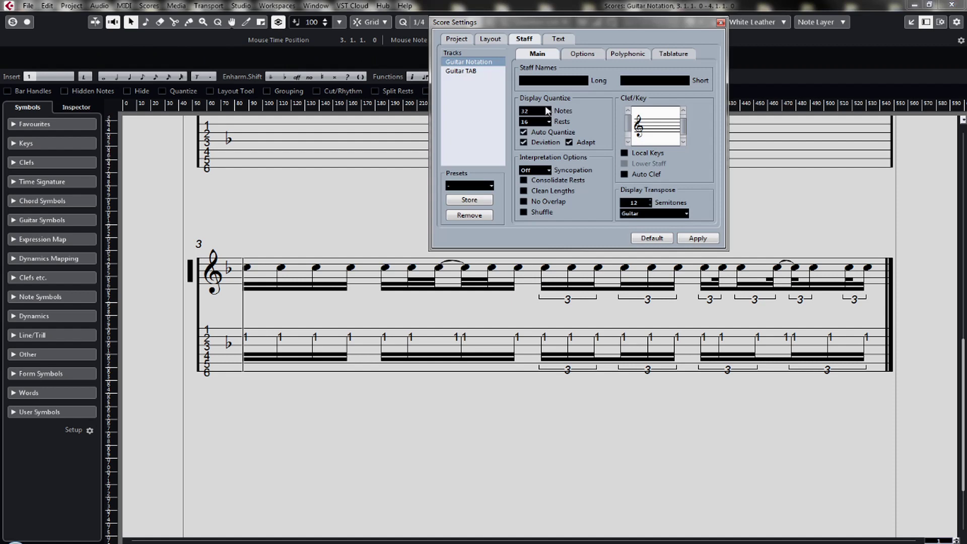
pyautogui.click(708, 240)
pyautogui.click(721, 22)
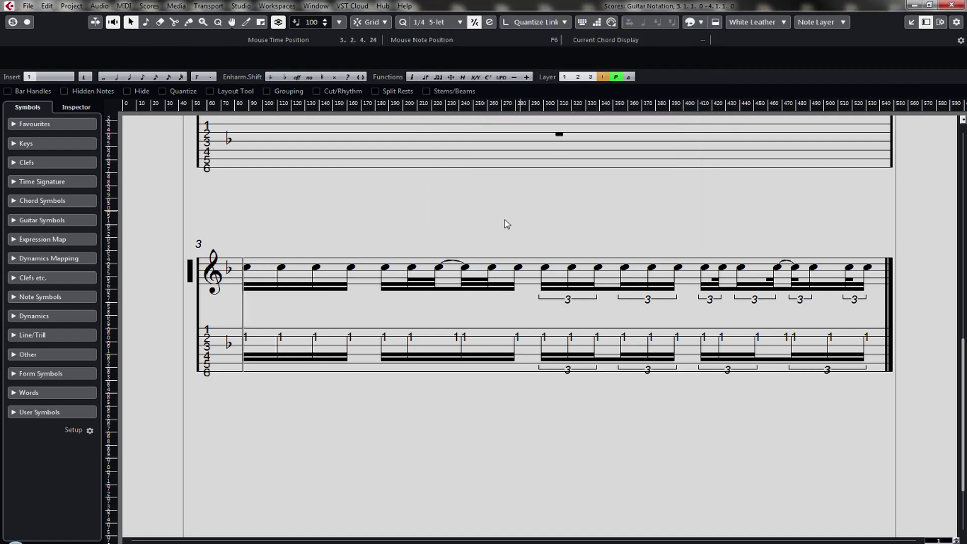
# - Requantize the beat 2 notes on the bar 3 notation staff with the 1/4 5-let preset, with iterative mode off
pyautogui.moveTo(382, 237); pyautogui.dragTo(526, 312)
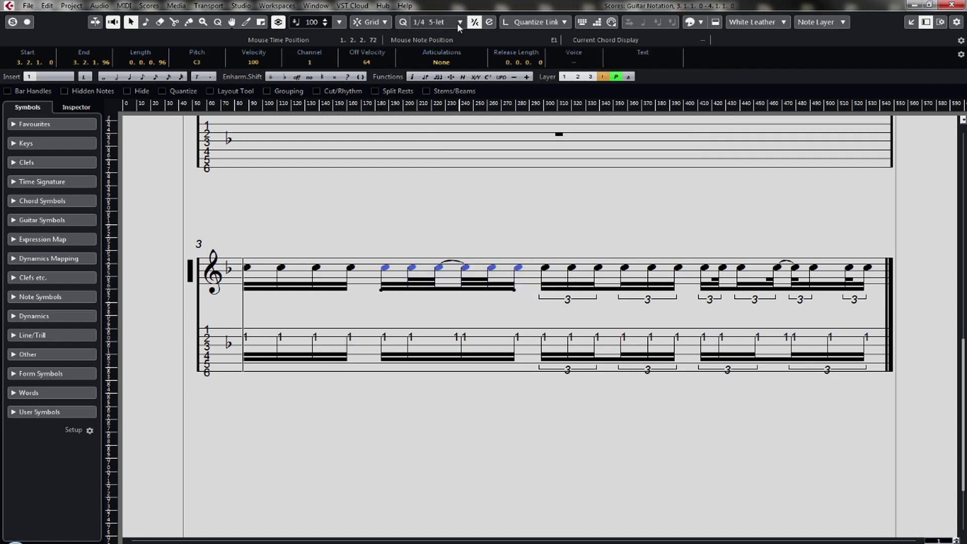
pyautogui.click(489, 23)
pyautogui.moveTo(476, 98); pyautogui.dragTo(125, 42)
pyautogui.click(134, 80)
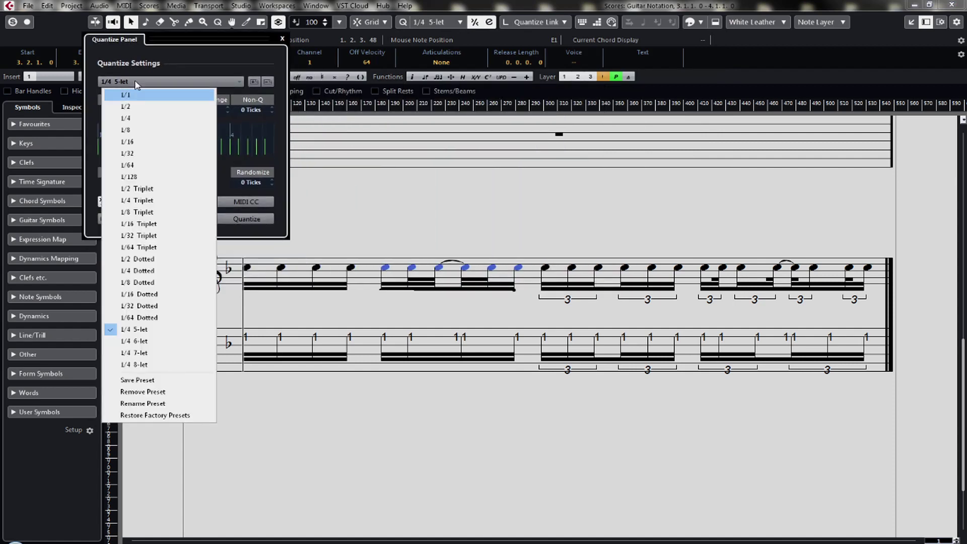
pyautogui.click(135, 117)
pyautogui.click(139, 179)
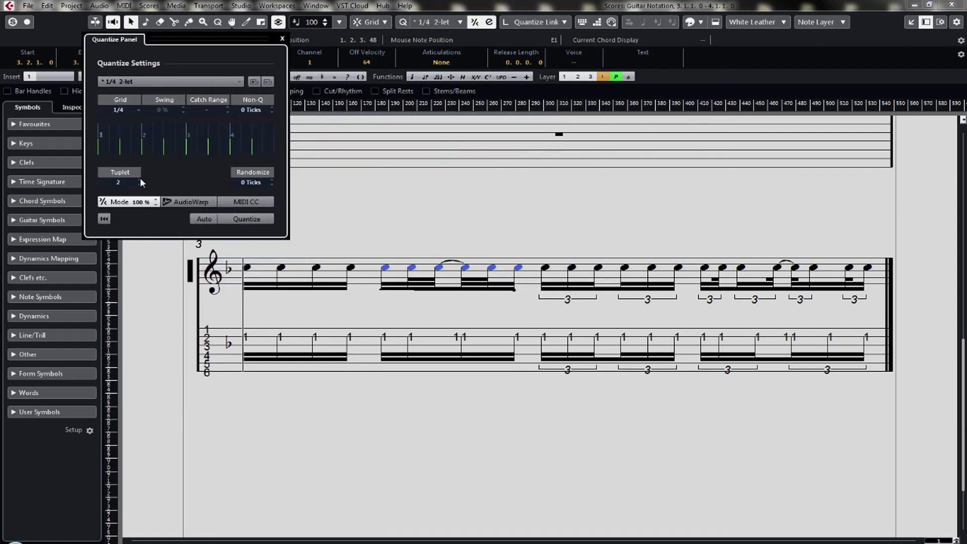
pyautogui.click(139, 179)
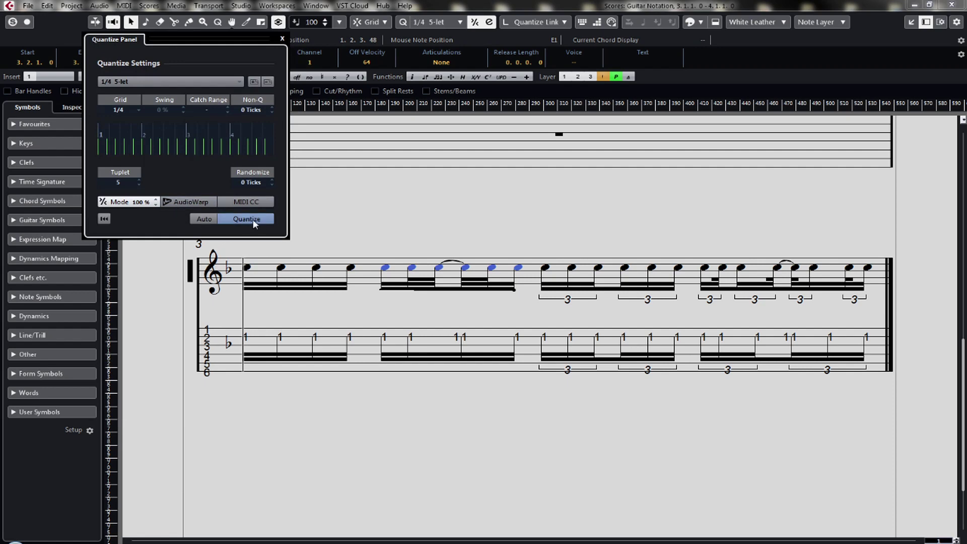
pyautogui.click(212, 81)
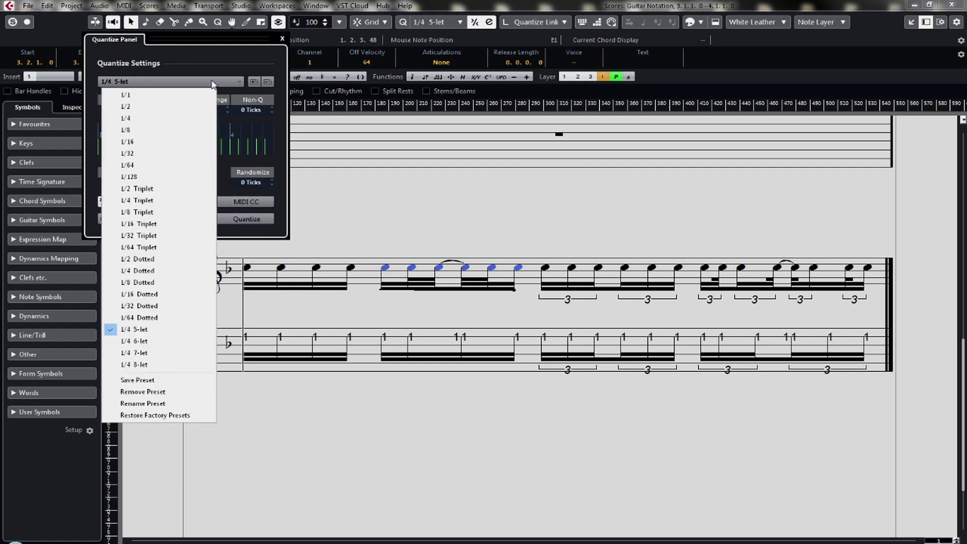
pyautogui.click(154, 332)
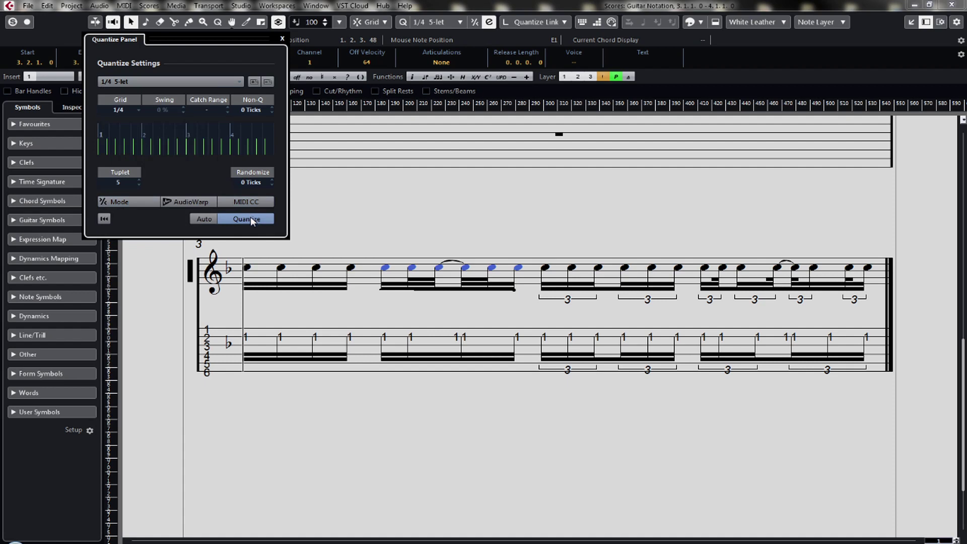
# - Try to group the beat 2 notes on the notation staff under a beam, and undo the grouping
pyautogui.moveTo(381, 220); pyautogui.dragTo(526, 312)
pyautogui.rightClick(520, 271)
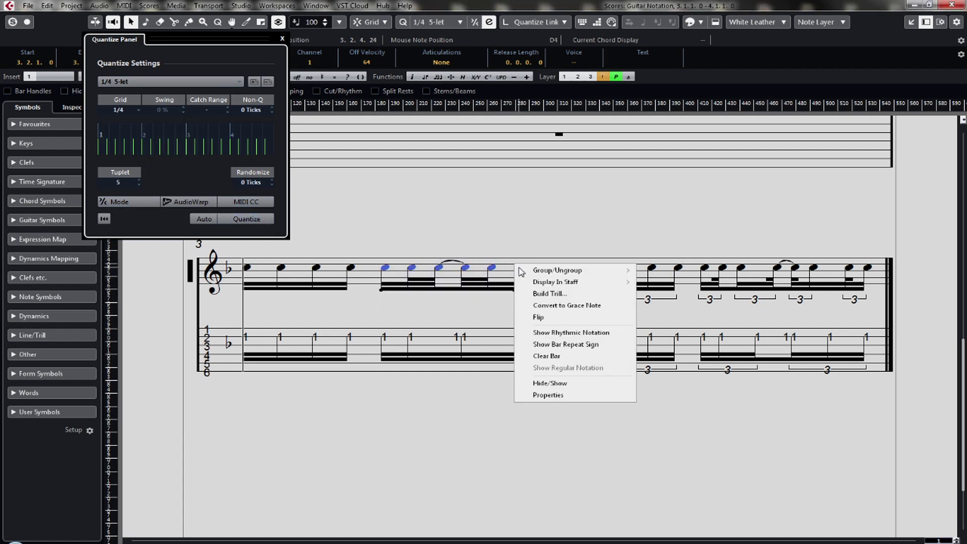
pyautogui.moveTo(560, 272)
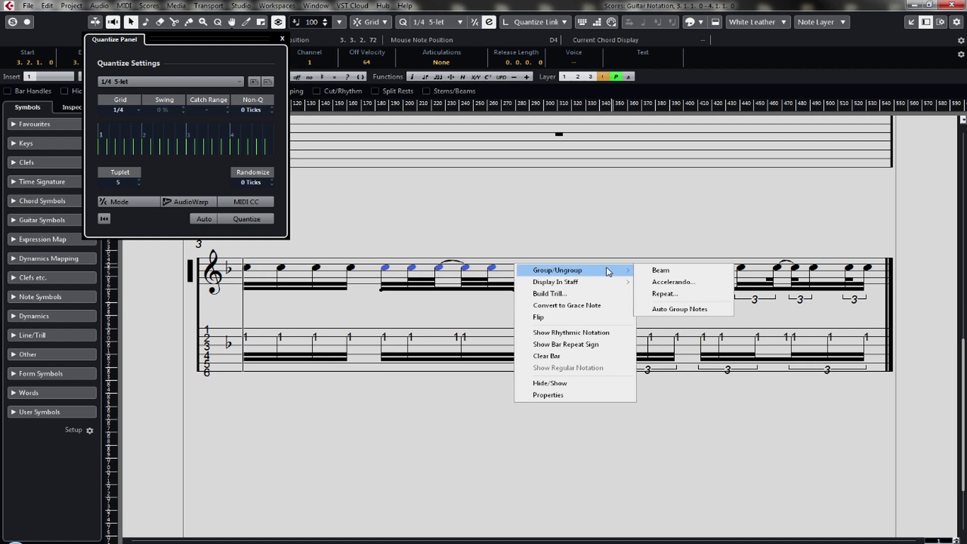
pyautogui.click(675, 272)
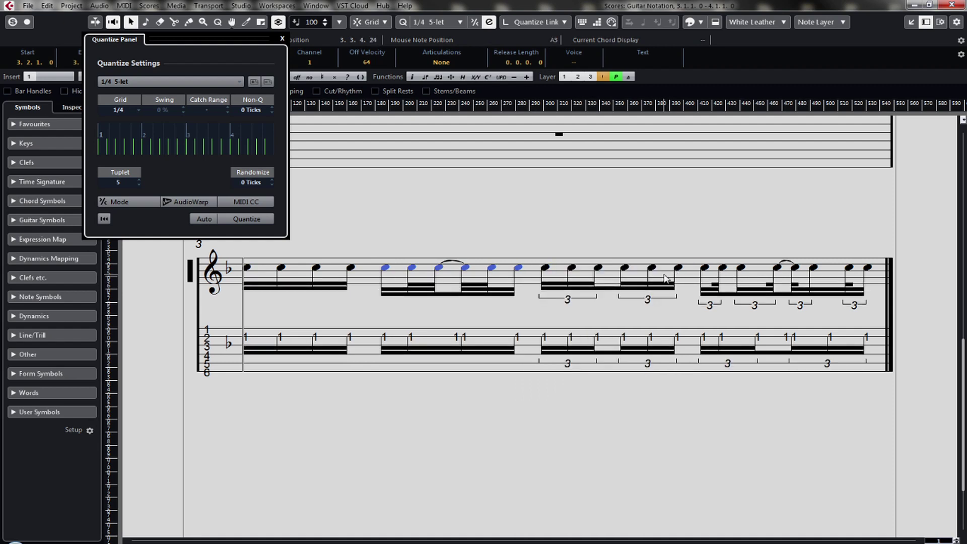
pyautogui.rightClick(387, 266)
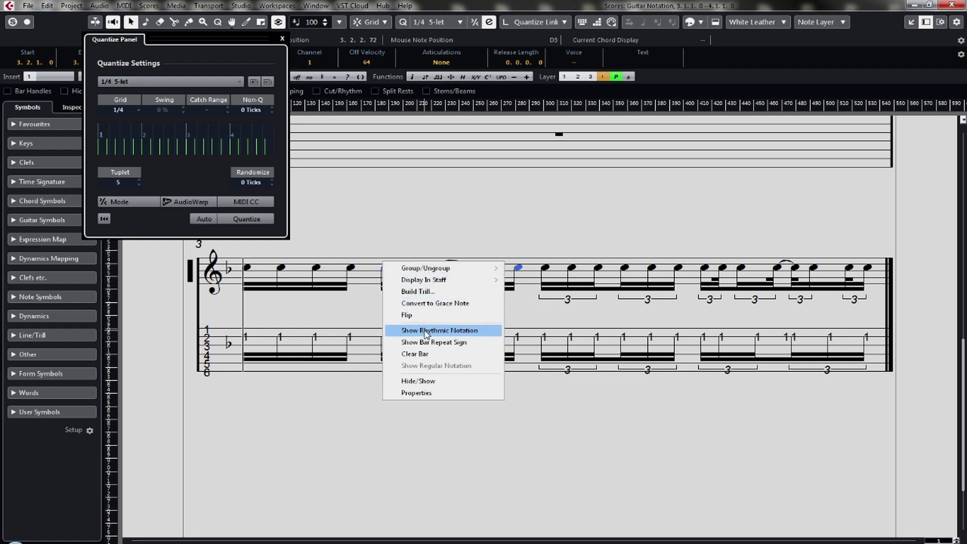
pyautogui.press('Escape')
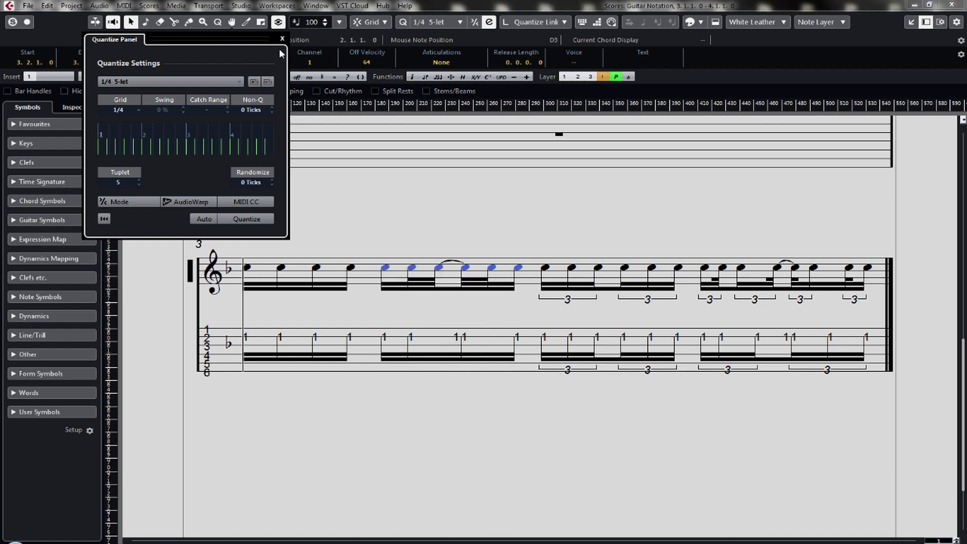
# - Try a different tuplet value in the quantize settings, set it back to 5 and reselect the 1/4 5-let preset
pyautogui.click(282, 39)
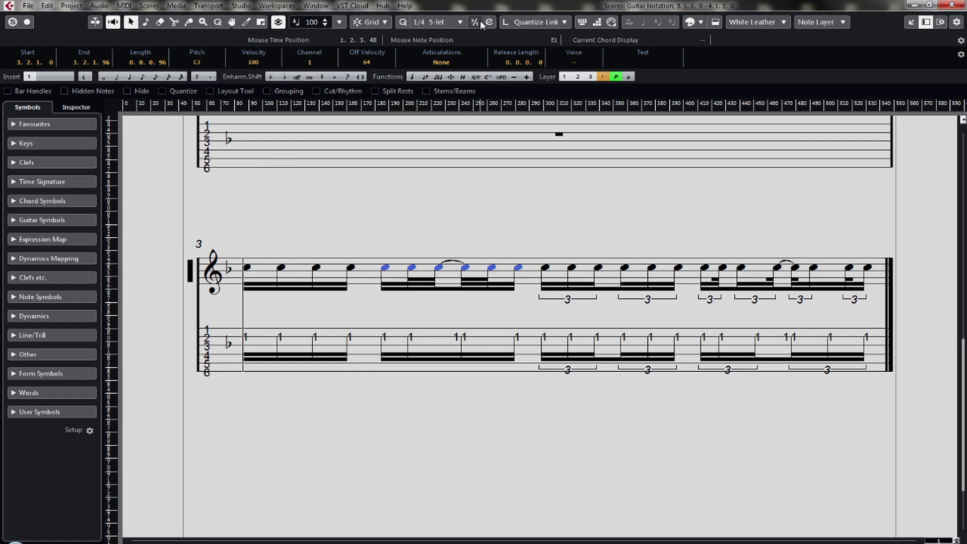
pyautogui.click(529, 22)
pyautogui.click(531, 21)
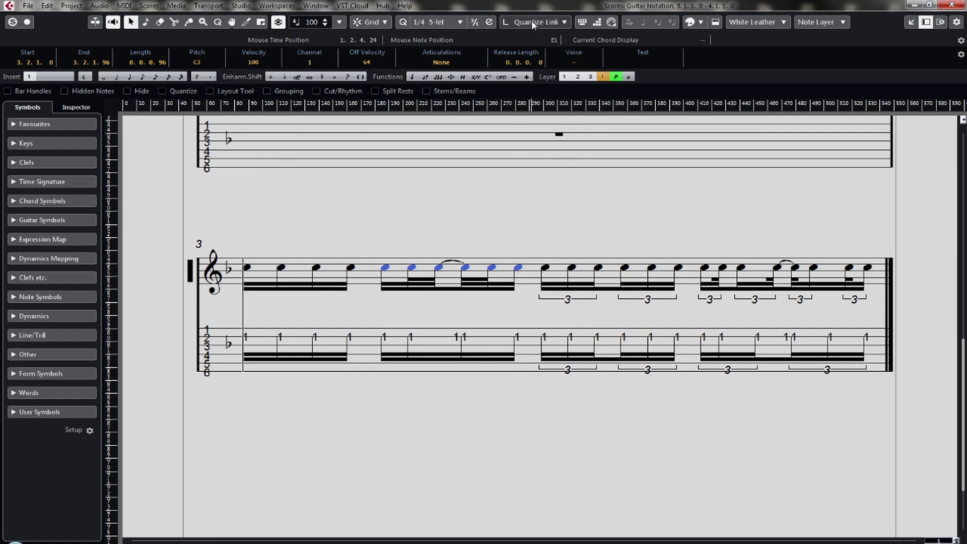
pyautogui.click(489, 22)
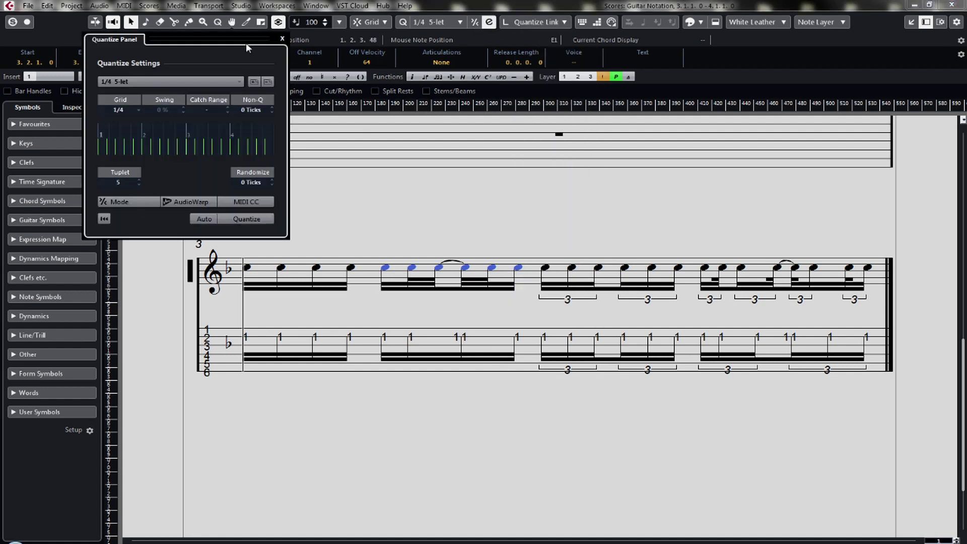
pyautogui.click(135, 85)
pyautogui.click(148, 83)
pyautogui.click(103, 218)
pyautogui.click(137, 185)
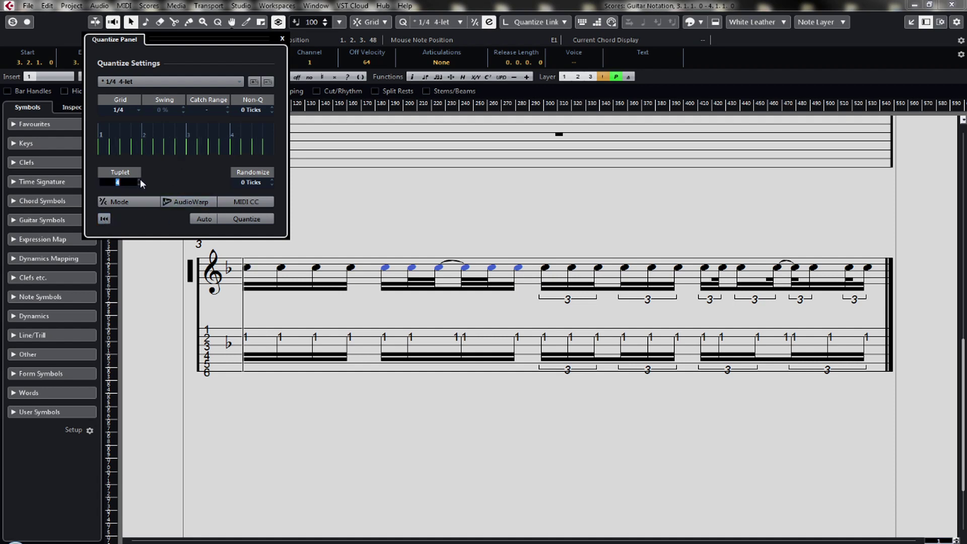
pyautogui.click(138, 182)
pyautogui.click(163, 82)
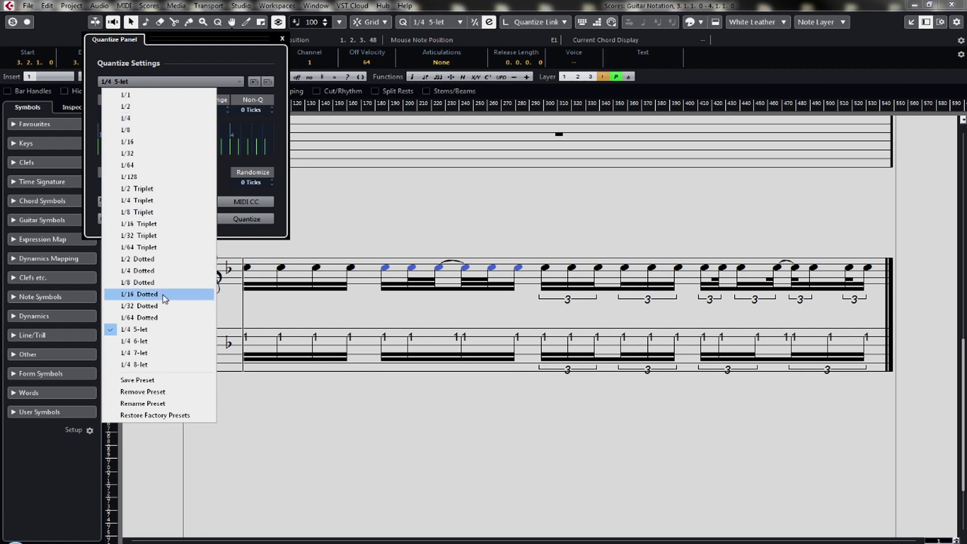
pyautogui.click(164, 331)
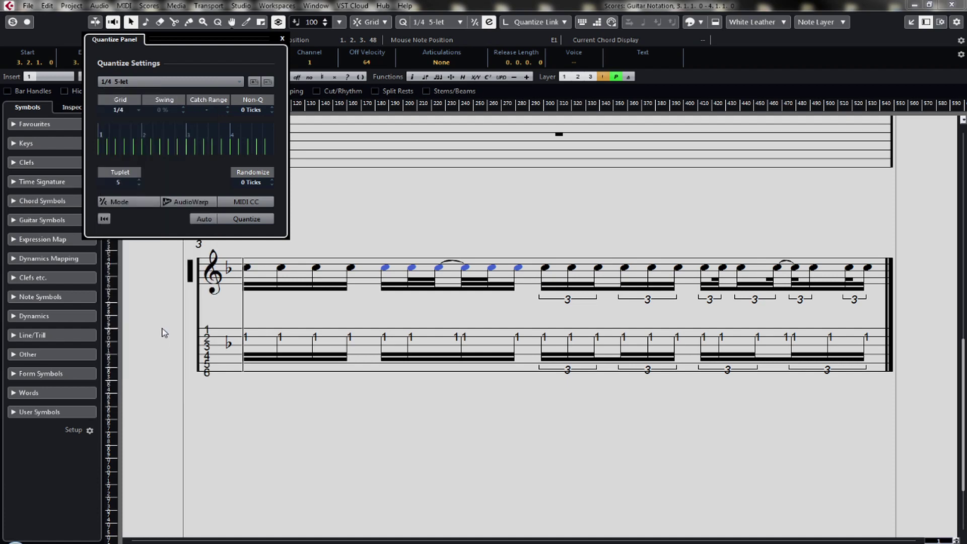
pyautogui.click(283, 40)
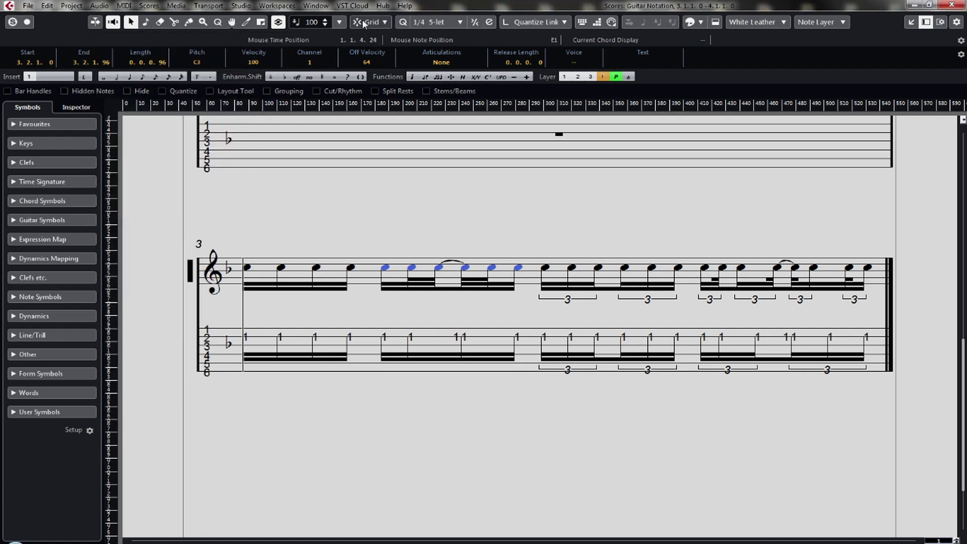
# - Try the 1/8 quantize preset for the selected beat 2 notes and switch back to 1/4 5-let
pyautogui.click(426, 22)
pyautogui.click(426, 22)
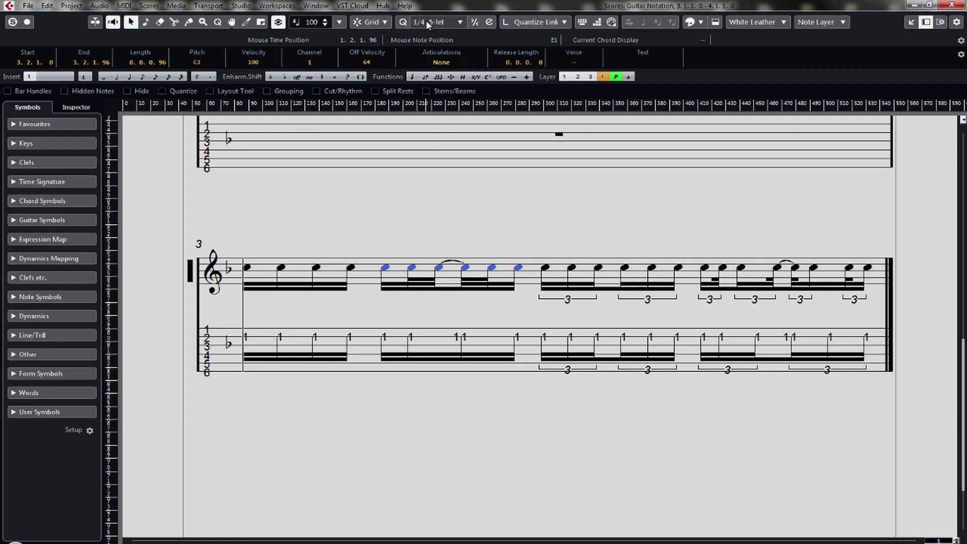
pyautogui.click(460, 22)
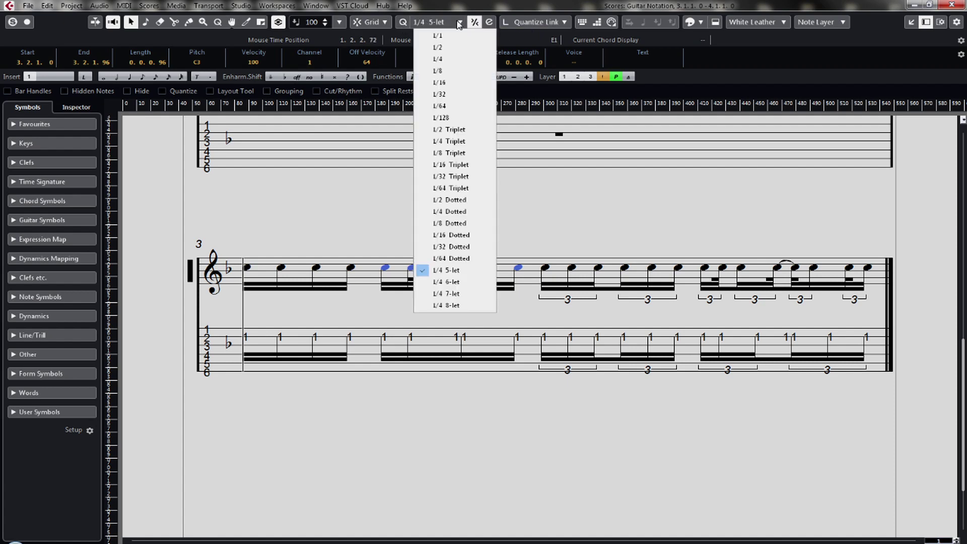
pyautogui.click(445, 75)
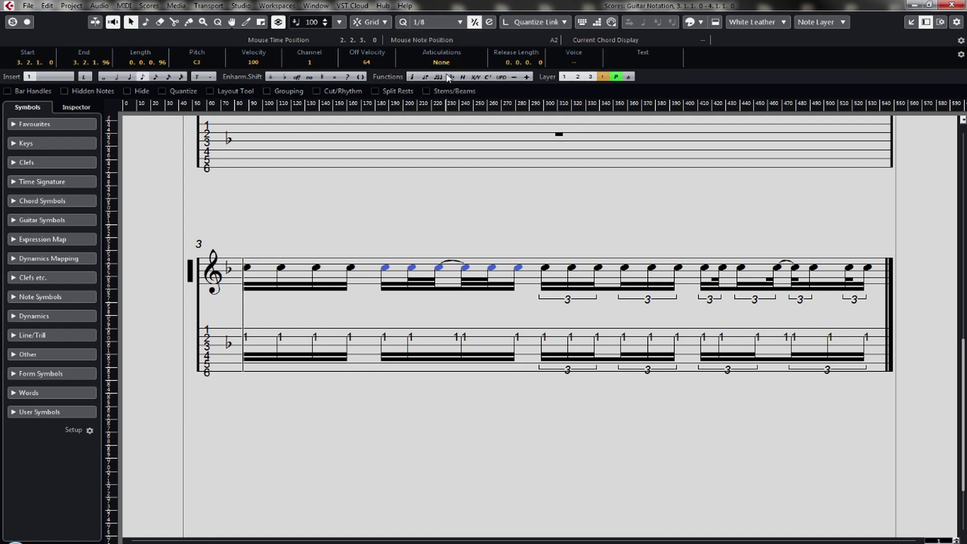
pyautogui.click(453, 23)
pyautogui.click(453, 23)
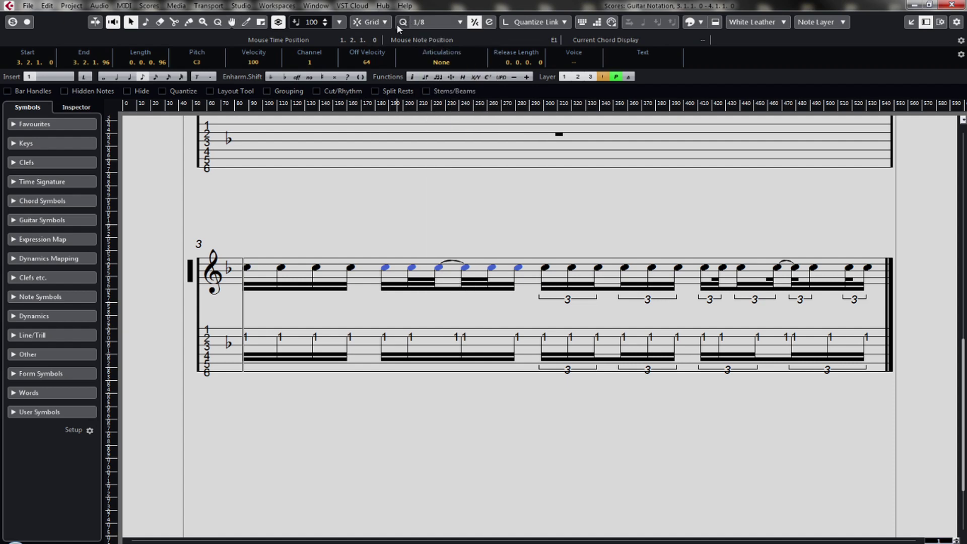
pyautogui.click(434, 24)
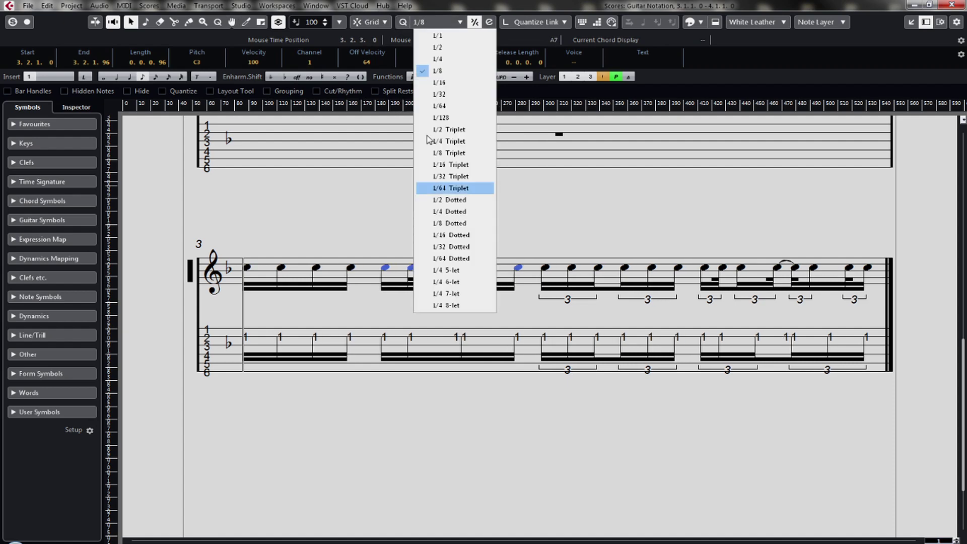
pyautogui.click(448, 271)
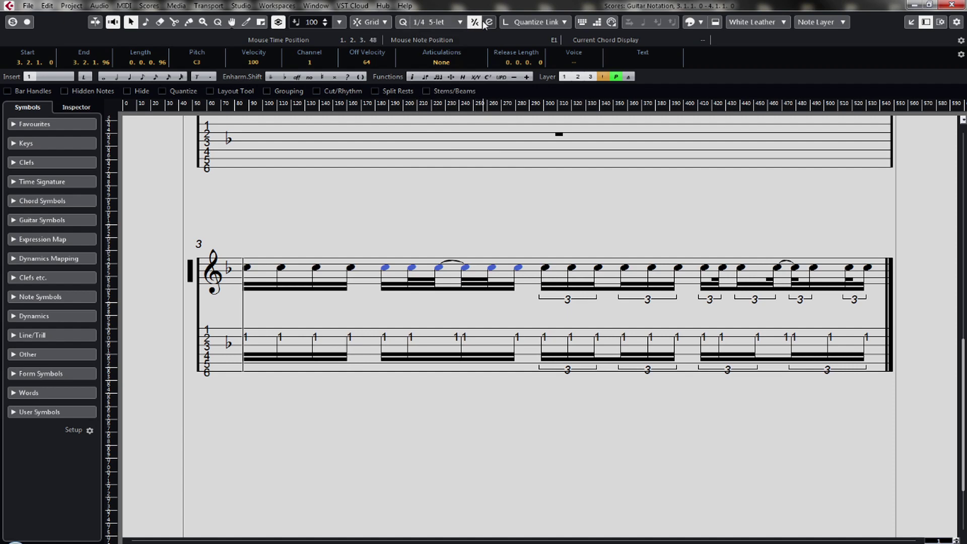
# - Apply the Guitar Notation staff's Display Quantize settings with Deviation off, and reapply them with Deviation on
pyautogui.moveTo(380, 232)
pyautogui.mouseDown()
pyautogui.moveTo(449, 283)
pyautogui.moveTo(527, 306)
pyautogui.mouseUp()
pyautogui.doubleClick(192, 271)
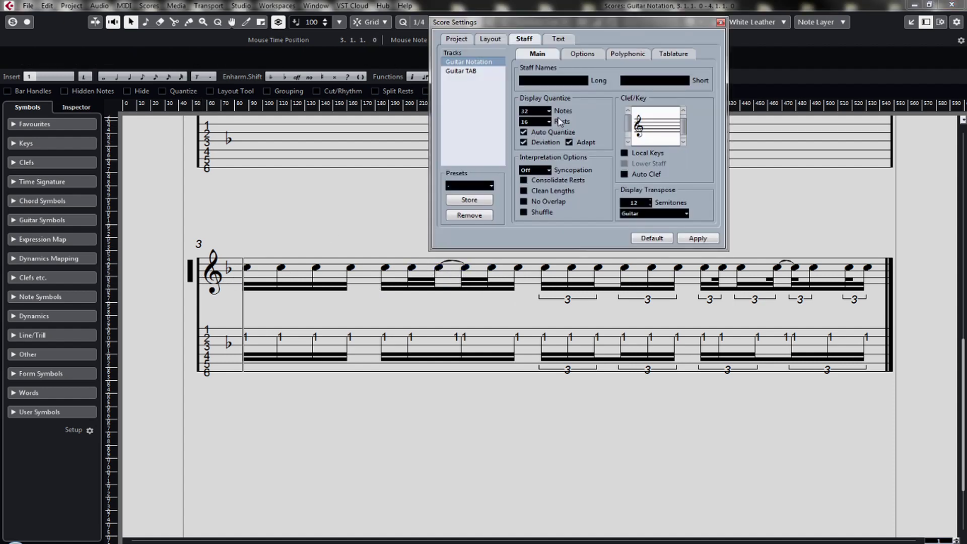
pyautogui.click(535, 144)
pyautogui.click(535, 143)
pyautogui.click(534, 143)
pyautogui.click(692, 240)
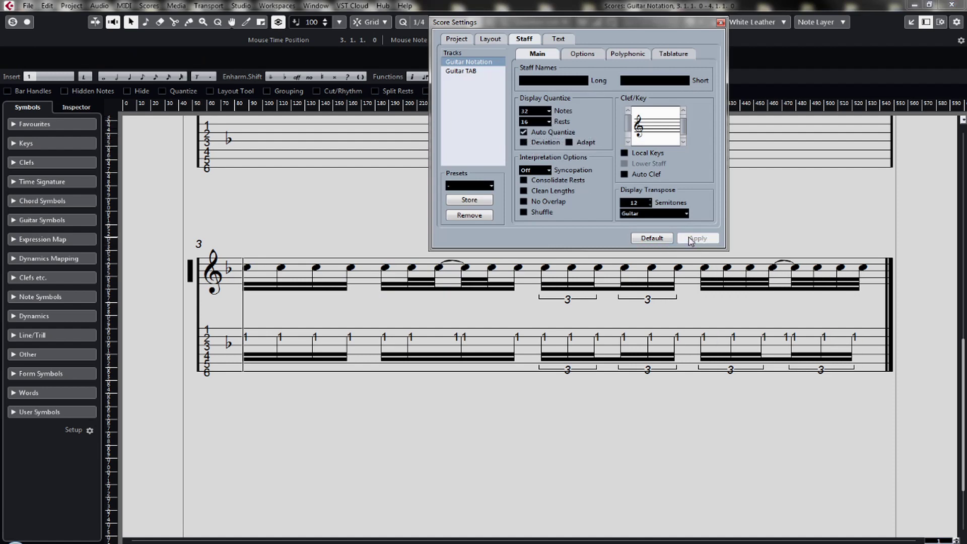
pyautogui.click(583, 143)
pyautogui.click(545, 143)
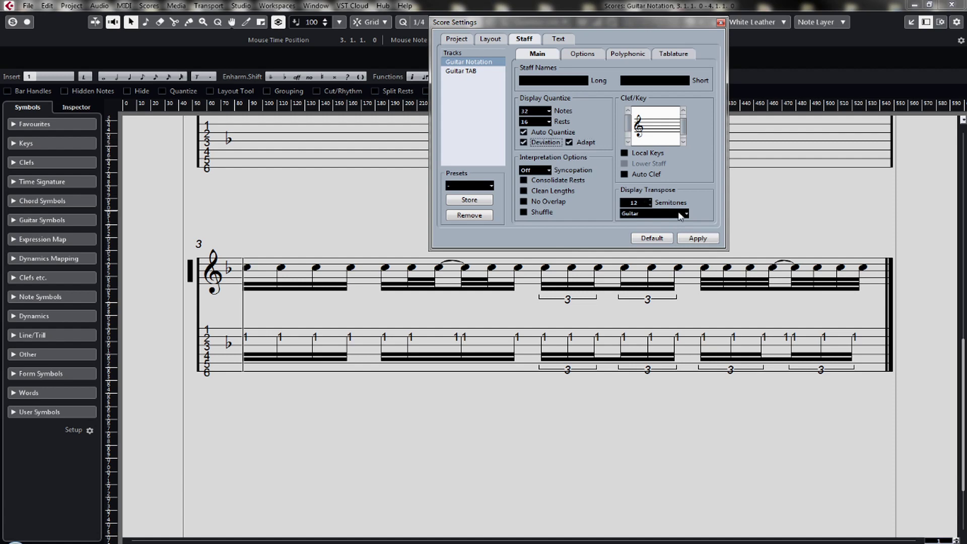
pyautogui.click(698, 239)
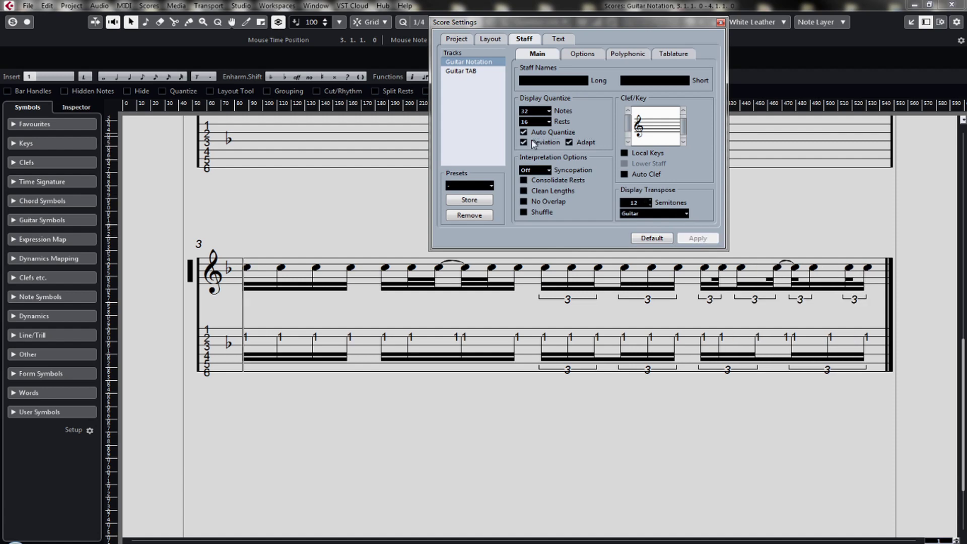
# - Apply the Guitar Notation staff settings with Auto Quantize off, and reapply them with Auto Quantize on
pyautogui.click(533, 133)
pyautogui.click(695, 240)
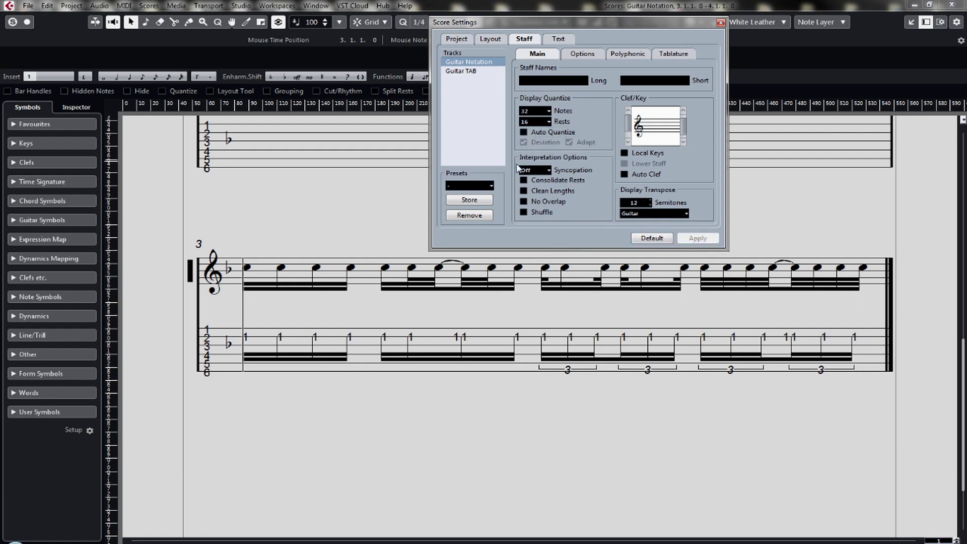
pyautogui.click(541, 132)
pyautogui.click(698, 238)
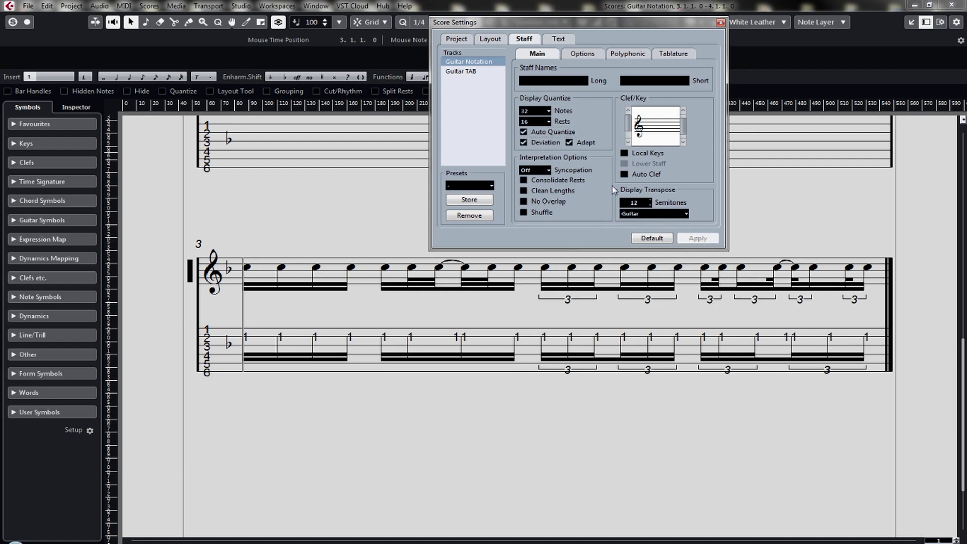
# - Set the Display Quantize value for rests to 32 on the Guitar Notation staff and apply it
pyautogui.click(550, 122)
pyautogui.click(545, 145)
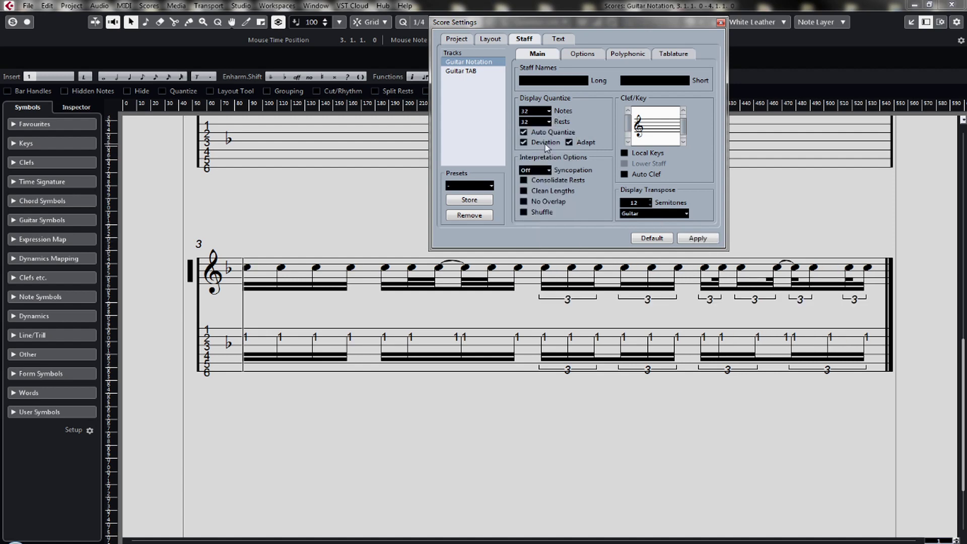
pyautogui.click(697, 239)
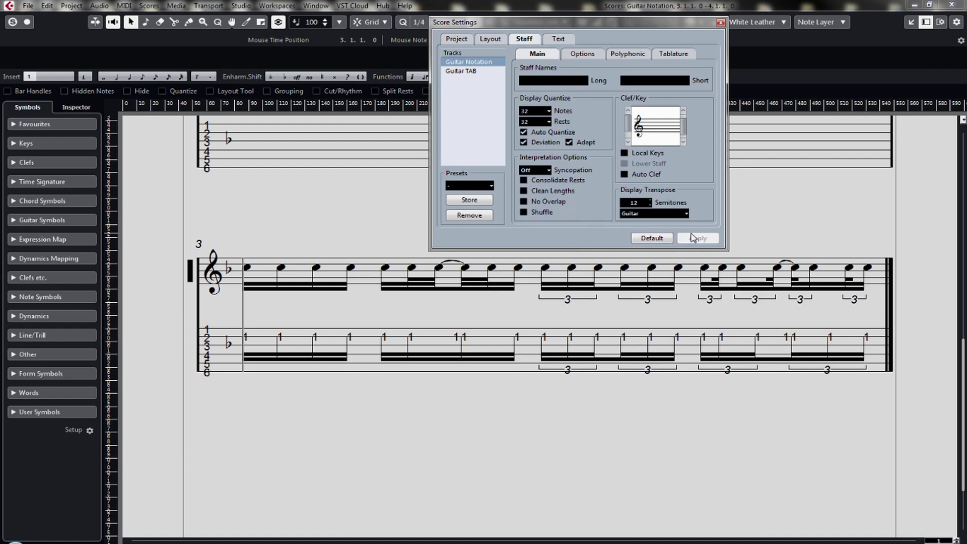
# - Check the Guitar Notation staff's general options, polyphonic and tablature settings, and the score layout settings
pyautogui.click(582, 54)
pyautogui.click(623, 54)
pyautogui.click(673, 54)
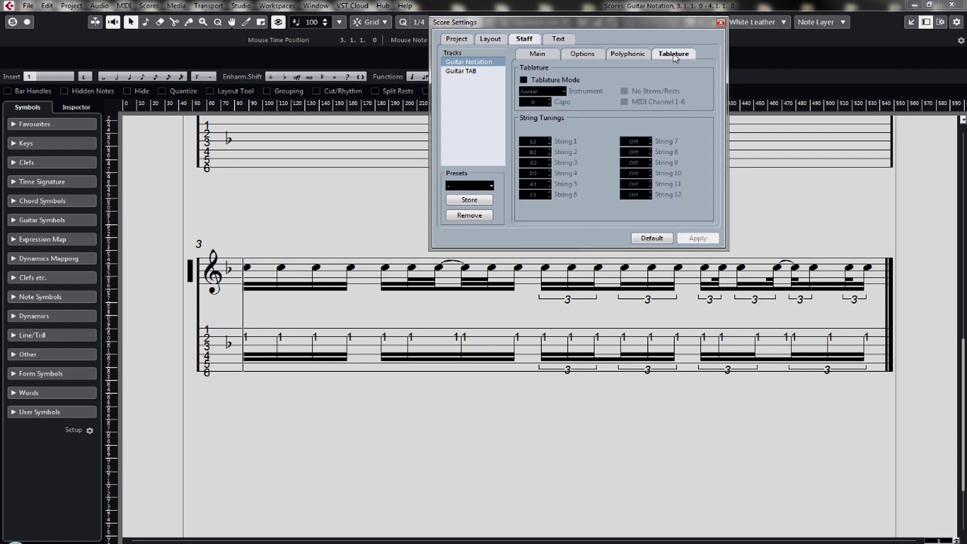
pyautogui.click(489, 40)
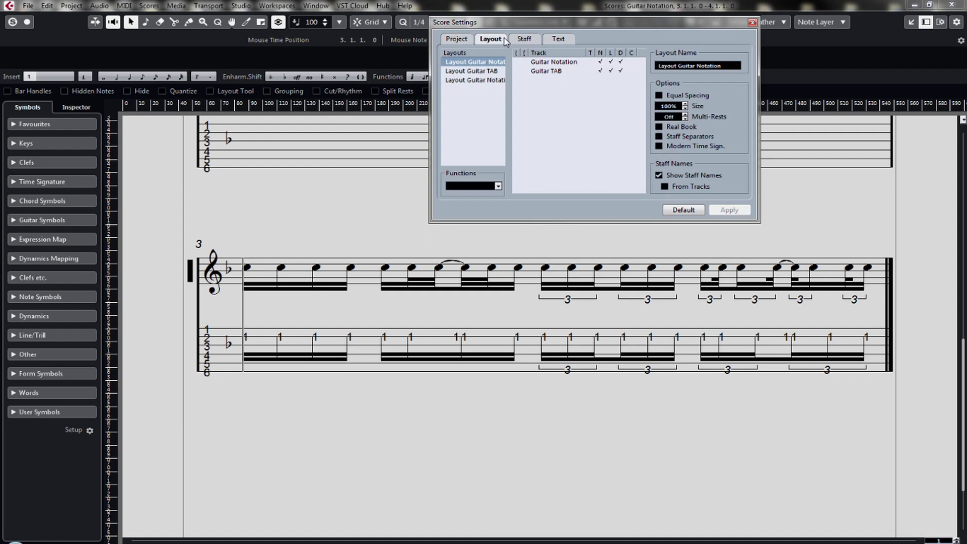
pyautogui.click(525, 41)
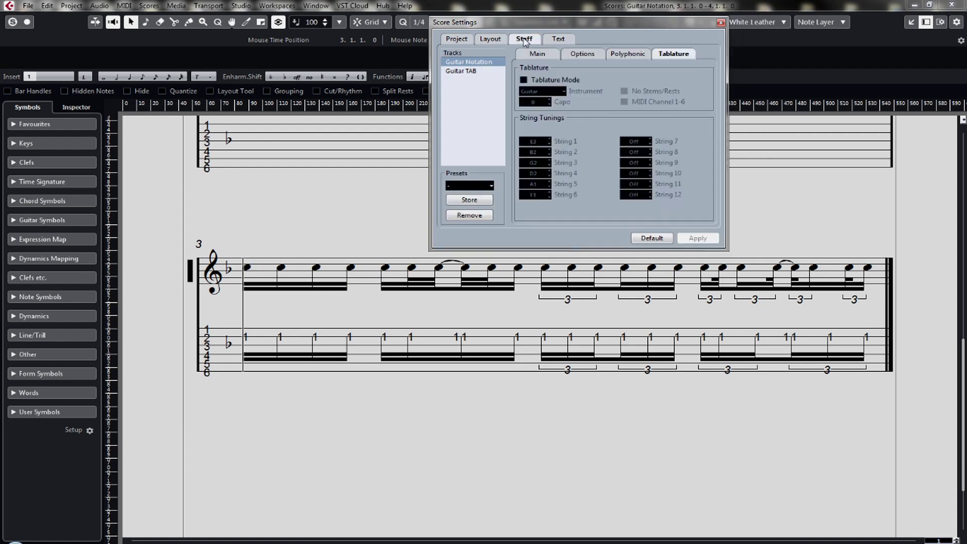
# - Select the second-beat notes in bar 3 of the Guitar Notation staff and check which editing options apply to them
pyautogui.click(721, 22)
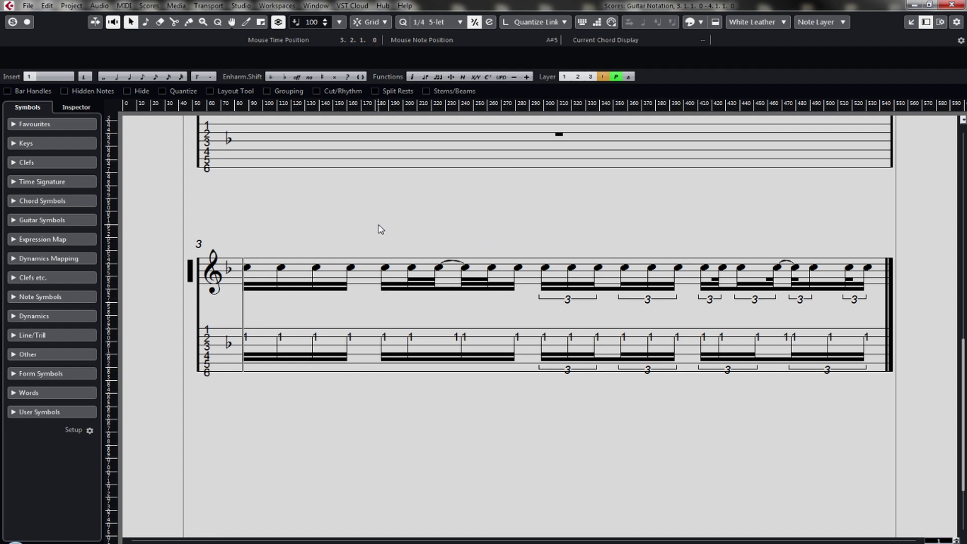
pyautogui.moveTo(381, 229); pyautogui.dragTo(533, 319)
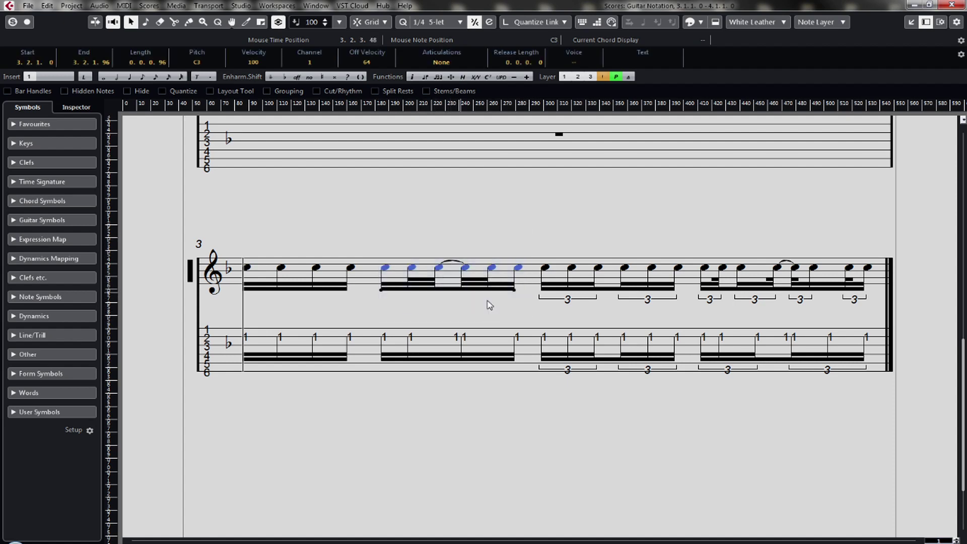
pyautogui.rightClick(388, 272)
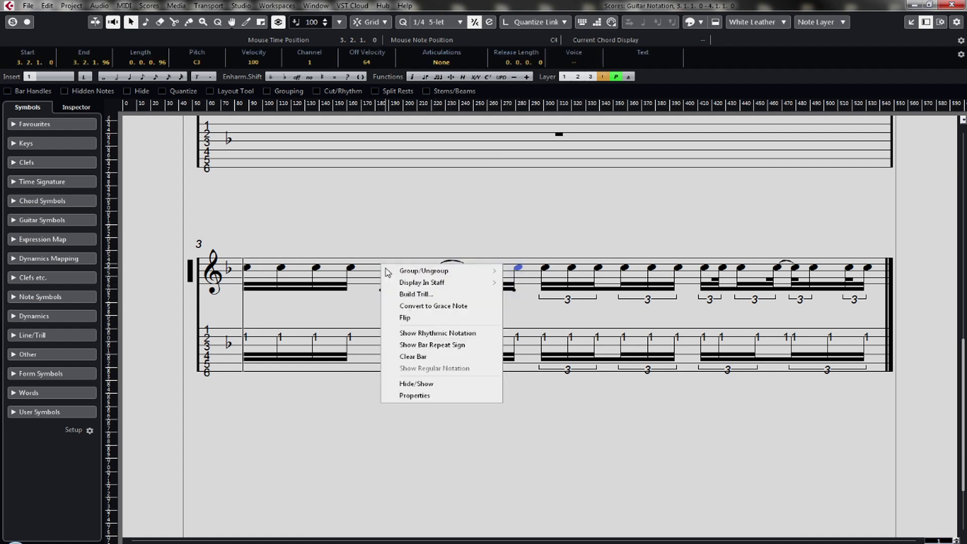
pyautogui.moveTo(391, 271)
pyautogui.click(389, 243)
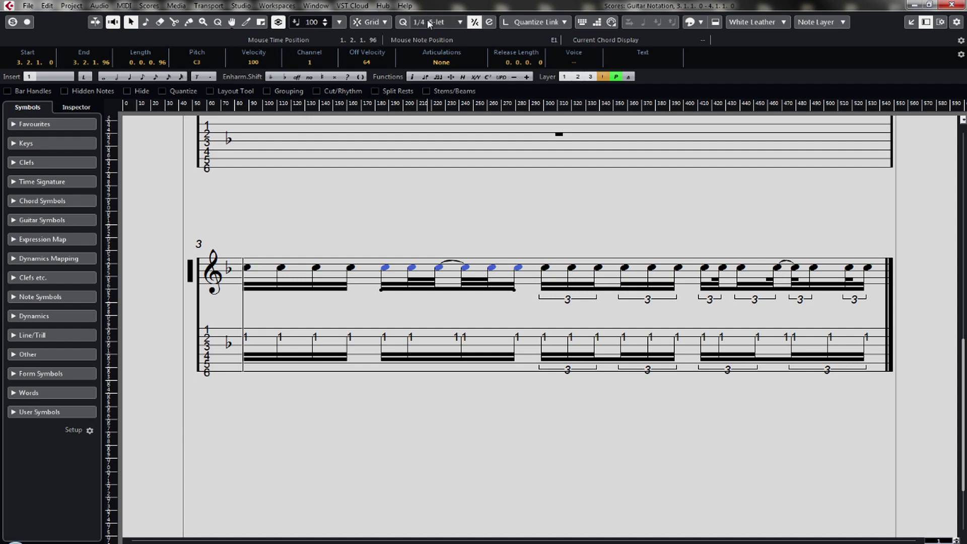
# - Quantize the selected second-beat notes in bar 3 with the 1/16 preset
pyautogui.click(489, 21)
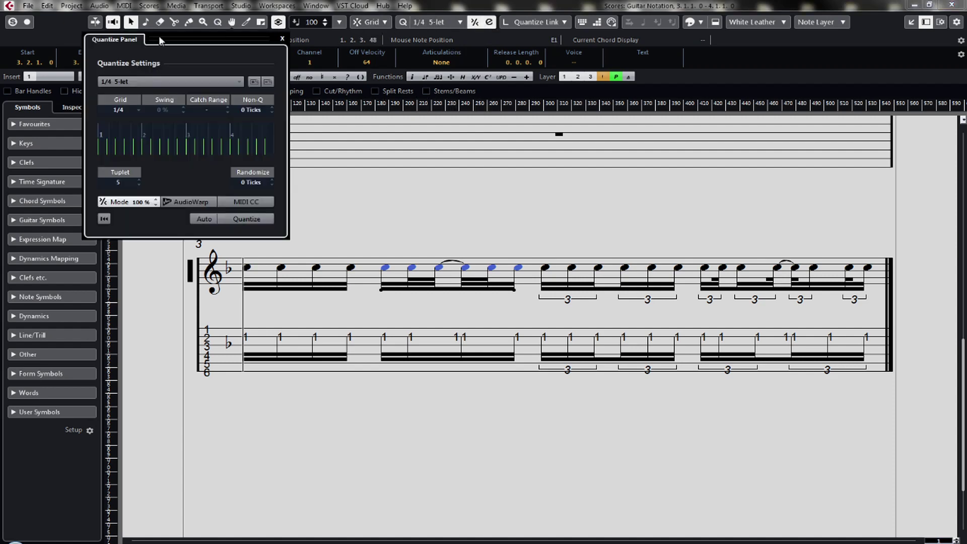
pyautogui.moveTo(160, 40); pyautogui.dragTo(662, 80)
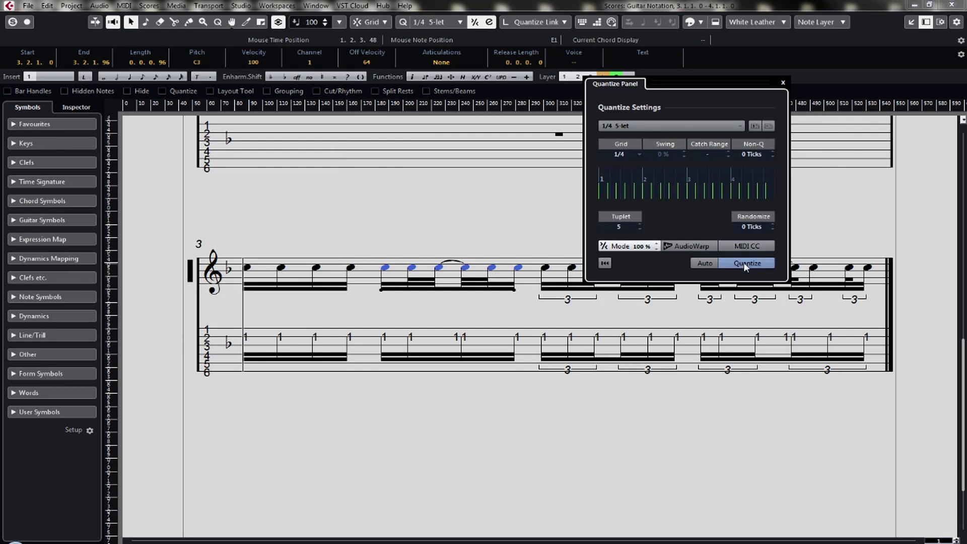
pyautogui.click(705, 264)
pyautogui.click(704, 264)
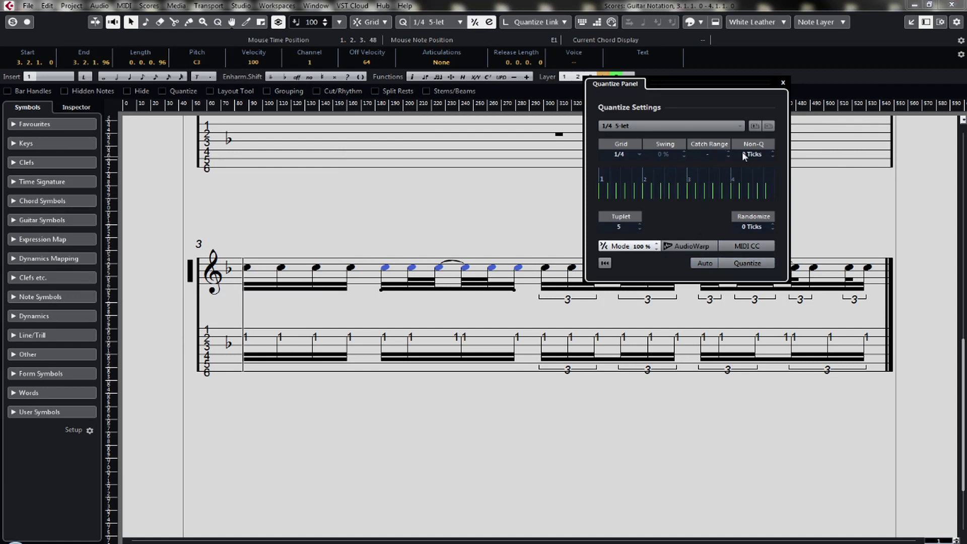
pyautogui.click(710, 127)
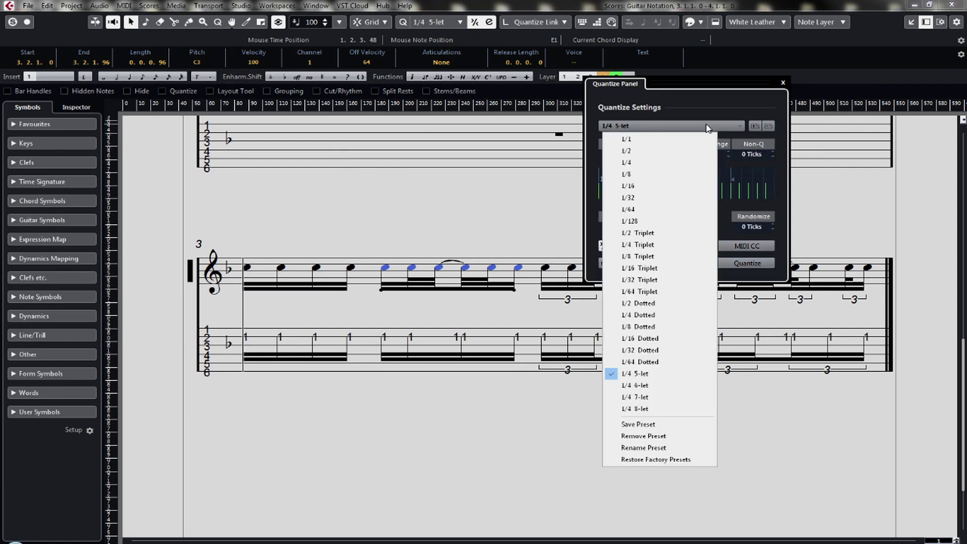
pyautogui.click(664, 188)
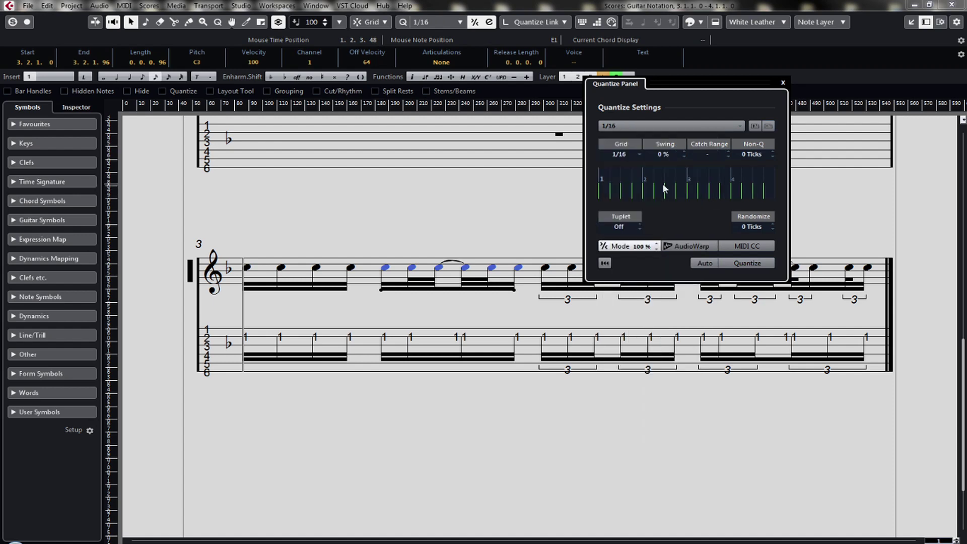
pyautogui.click(740, 263)
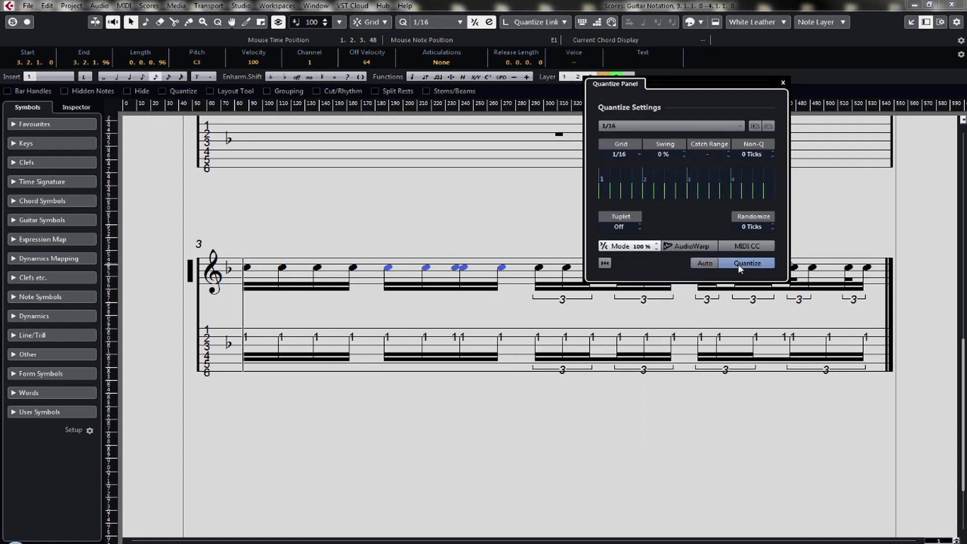
# - Set the quantize grid to 1/8 with a tuplet value of 5 and quantize the selected second-beat notes
pyautogui.click(637, 224)
pyautogui.write('5')
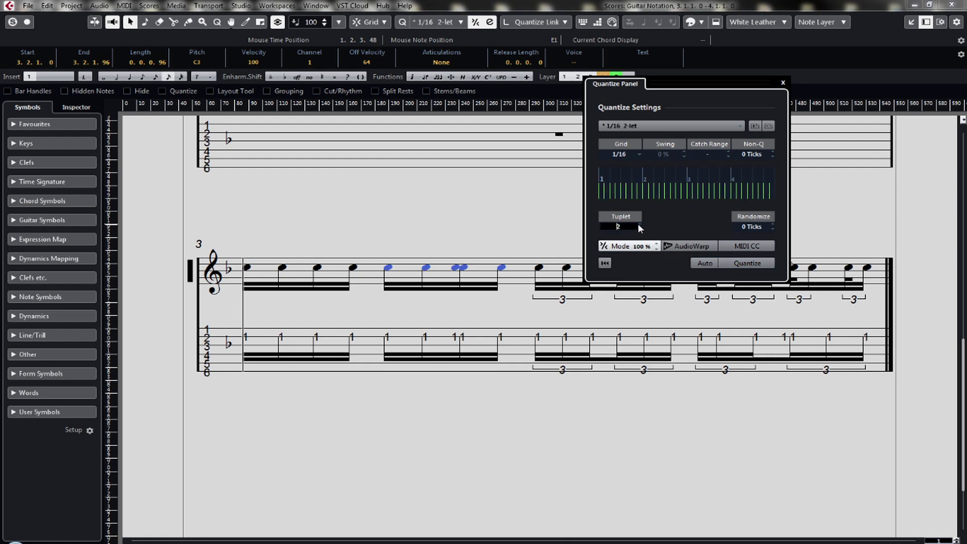
pyautogui.press('Return')
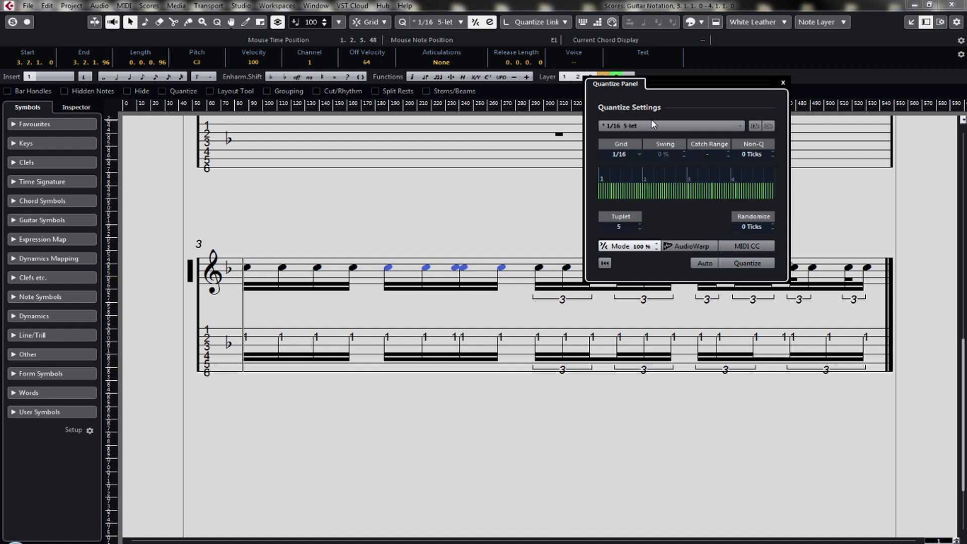
pyautogui.click(644, 126)
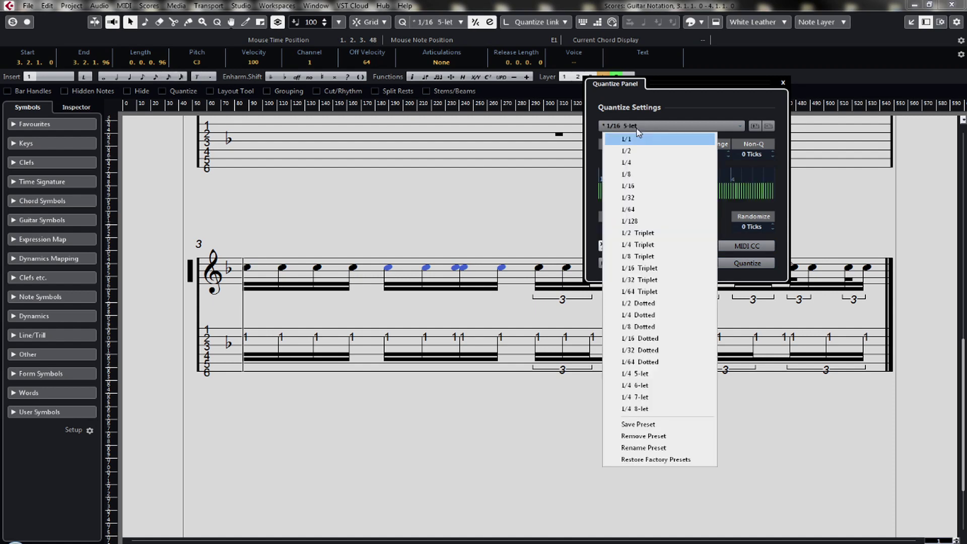
pyautogui.click(638, 174)
pyautogui.scroll(2, 639, 224)
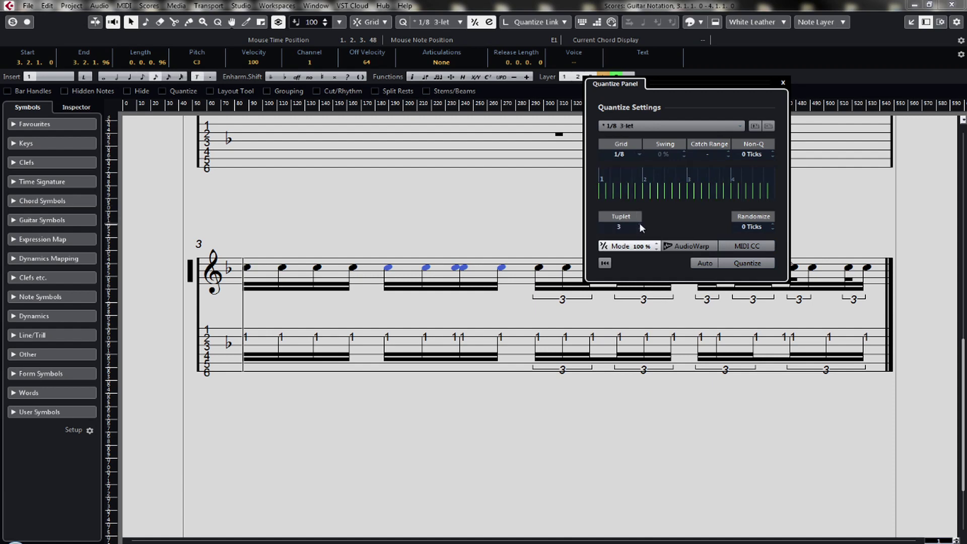
pyautogui.click(747, 264)
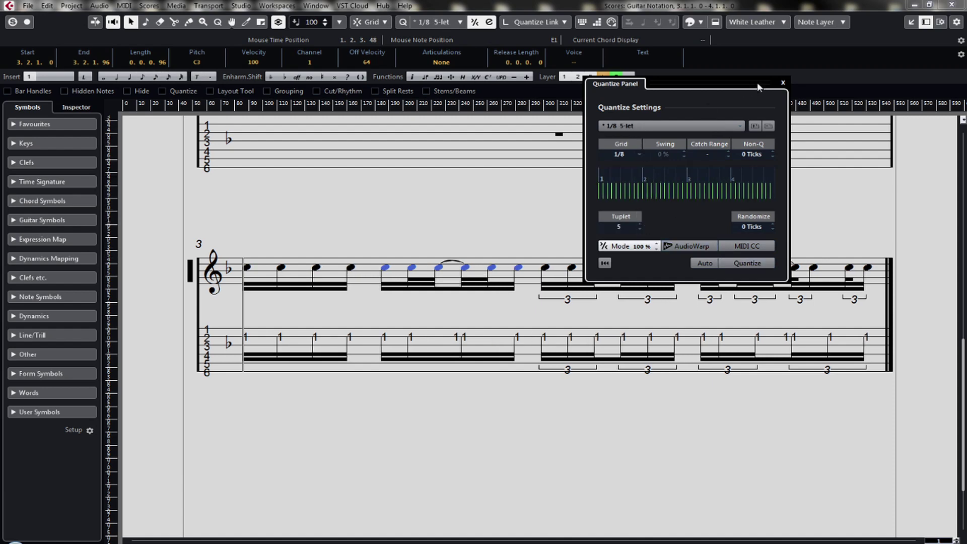
pyautogui.click(783, 84)
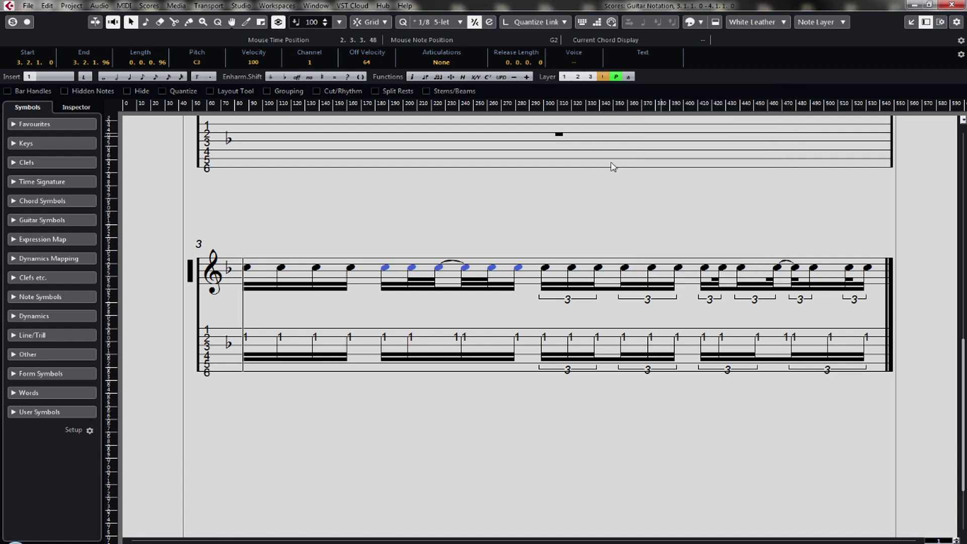
# - Review the Guitar Notation staff's display quantize and interpretation settings, along with its general, polyphonic and tablature options
pyautogui.click(396, 234)
pyautogui.doubleClick(190, 270)
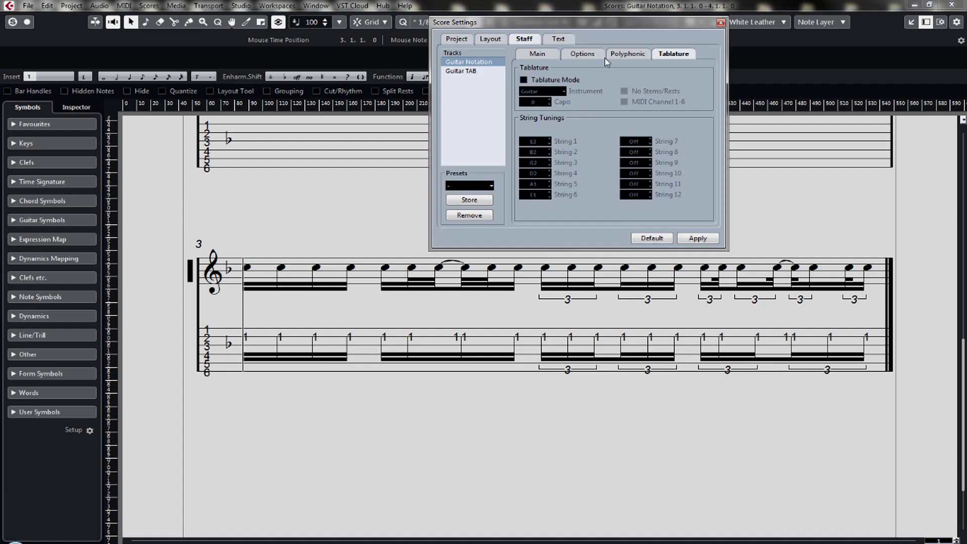
pyautogui.click(539, 55)
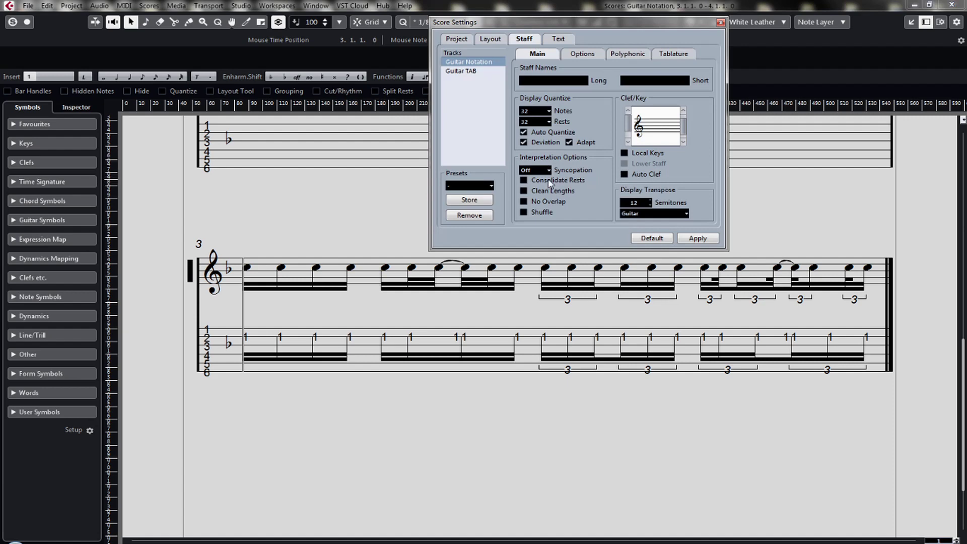
pyautogui.click(721, 23)
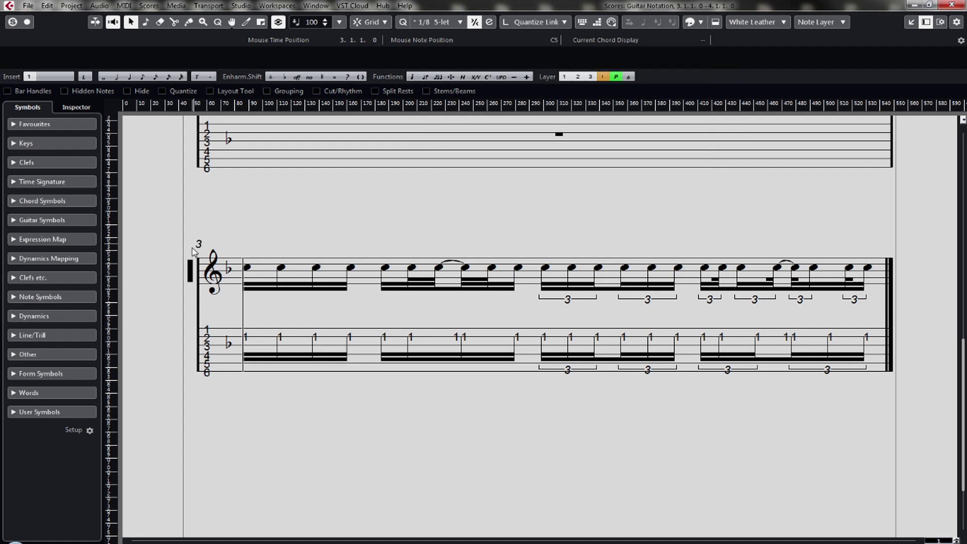
pyautogui.doubleClick(191, 270)
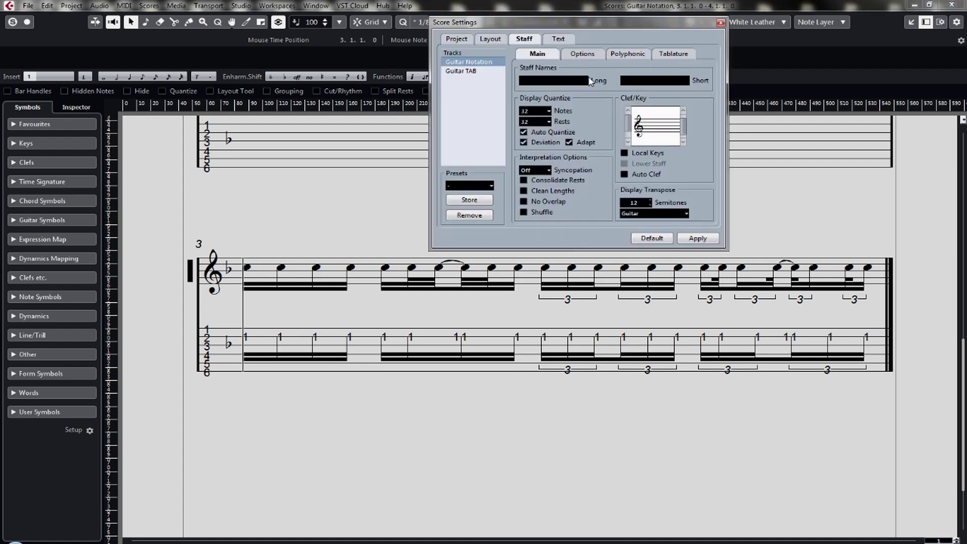
pyautogui.click(580, 53)
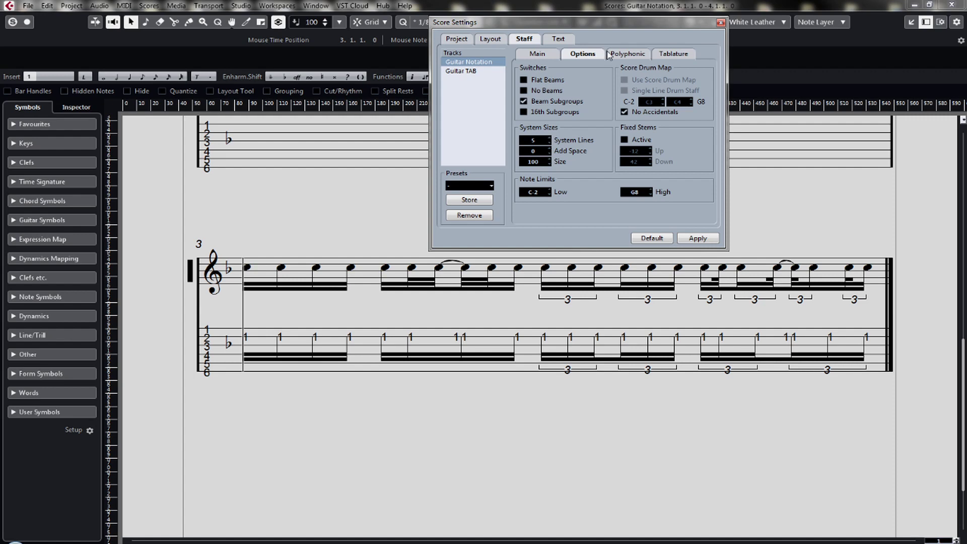
pyautogui.click(633, 55)
pyautogui.click(663, 54)
pyautogui.click(530, 56)
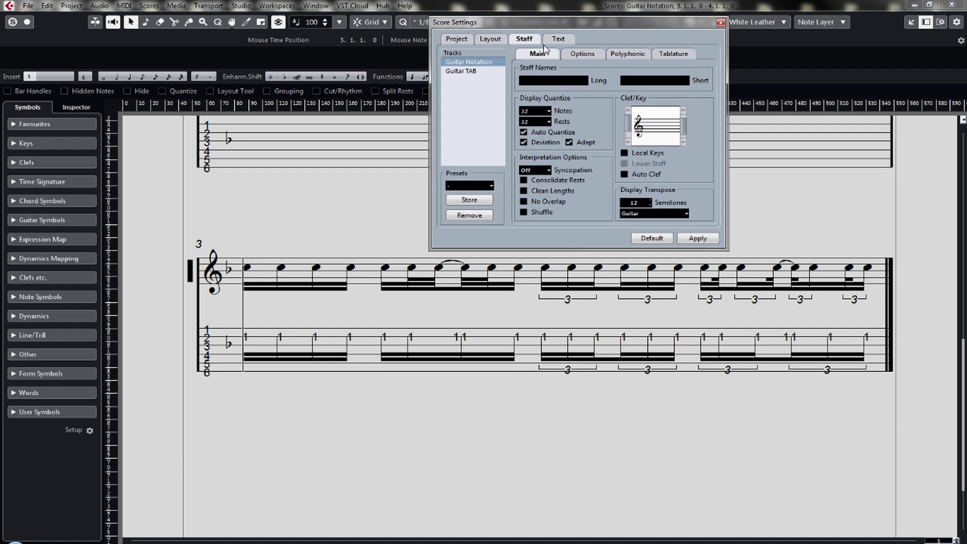
# - Check the score's text, layout and project notation style settings through to the tuplet options, applying the notation style as it stands
pyautogui.click(559, 39)
pyautogui.click(499, 40)
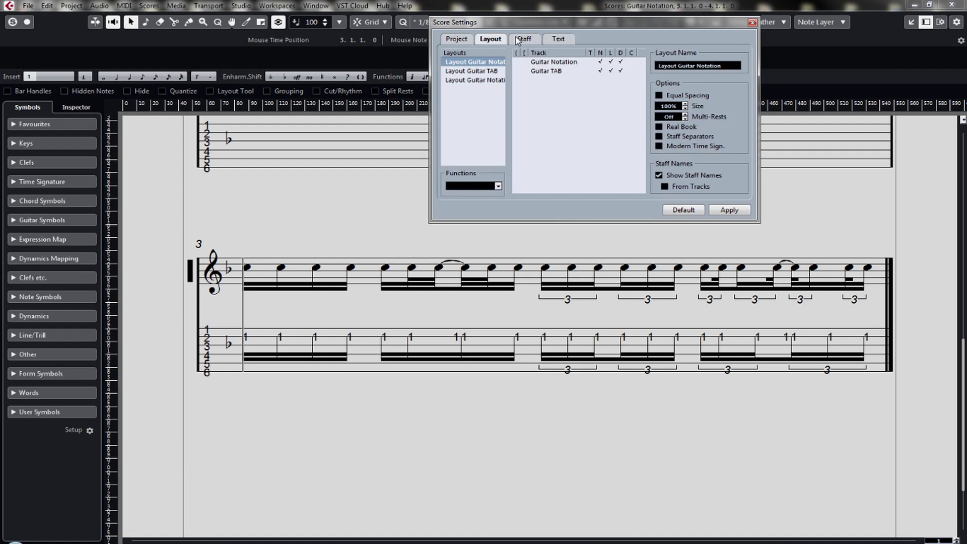
pyautogui.click(453, 39)
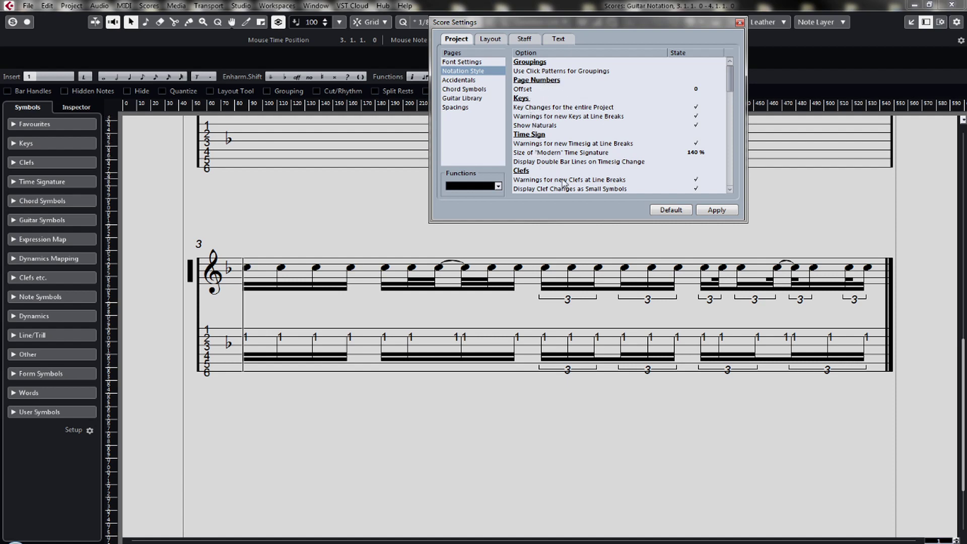
pyautogui.scroll(-7, 733, 104)
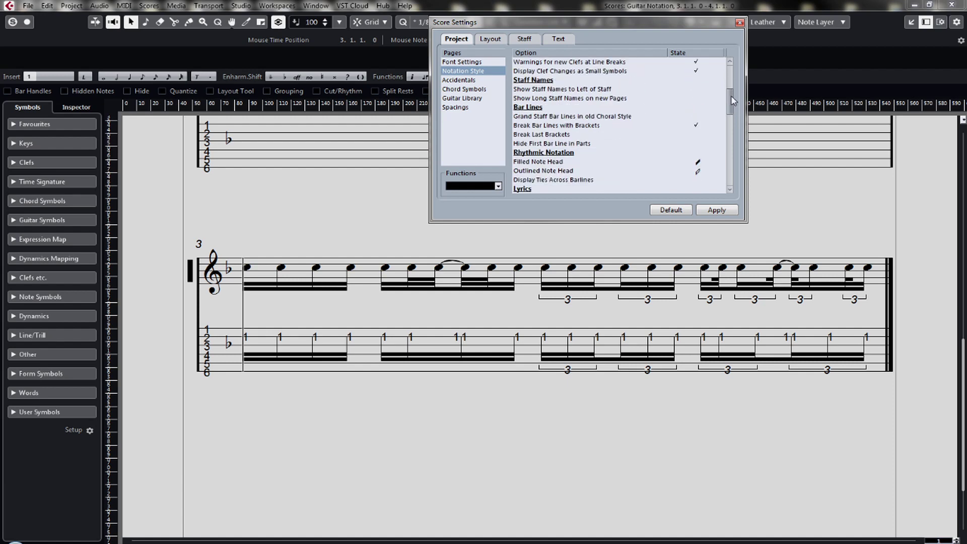
pyautogui.moveTo(734, 112); pyautogui.dragTo(733, 147)
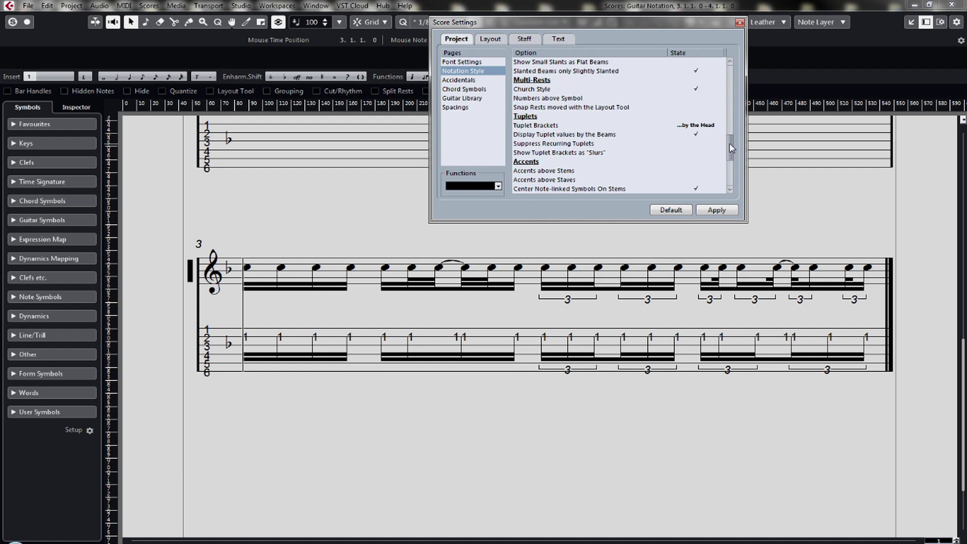
pyautogui.moveTo(732, 148); pyautogui.dragTo(732, 150)
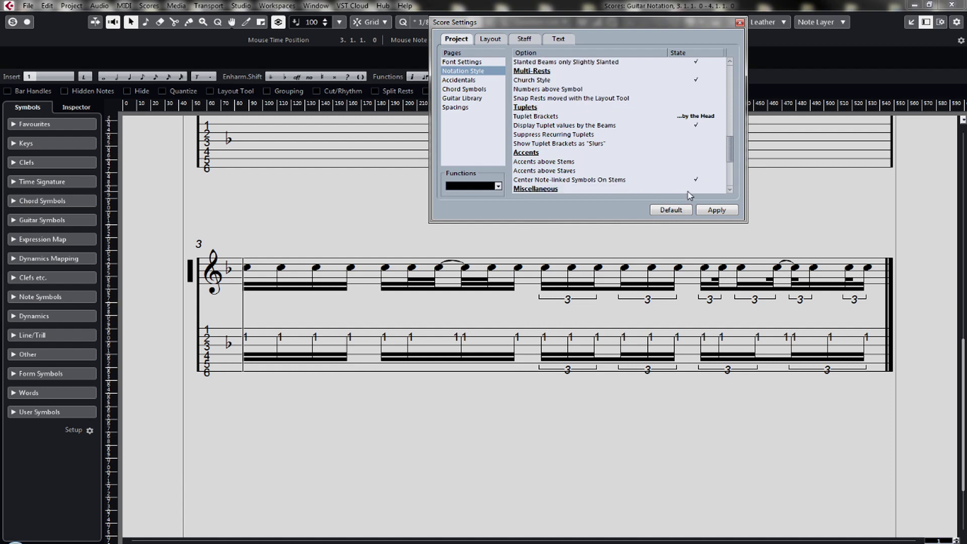
pyautogui.click(712, 213)
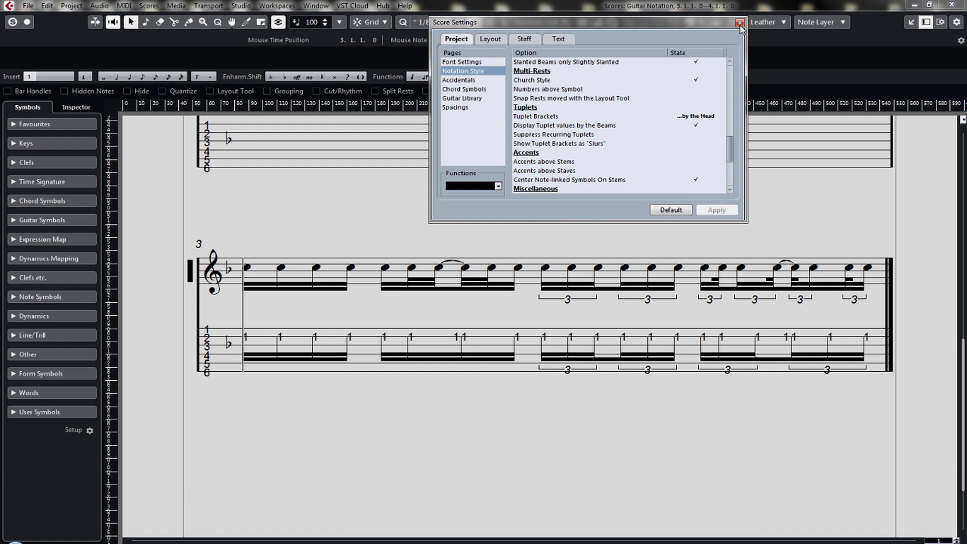
pyautogui.click(490, 39)
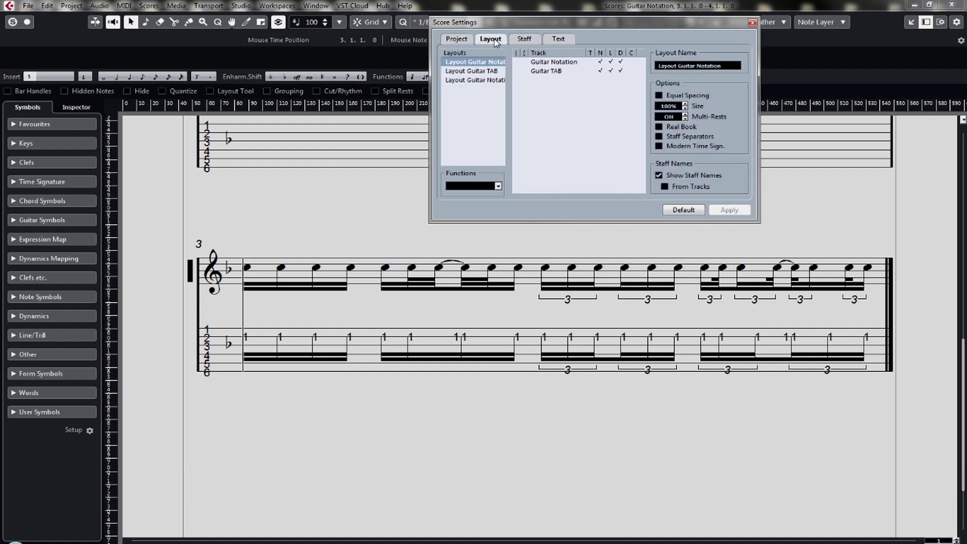
pyautogui.click(753, 23)
# - Select the second-beat notes in bar 3 of the notation staff and check the quantize preset's grid and tuplet settings
pyautogui.moveTo(375, 237); pyautogui.dragTo(526, 315)
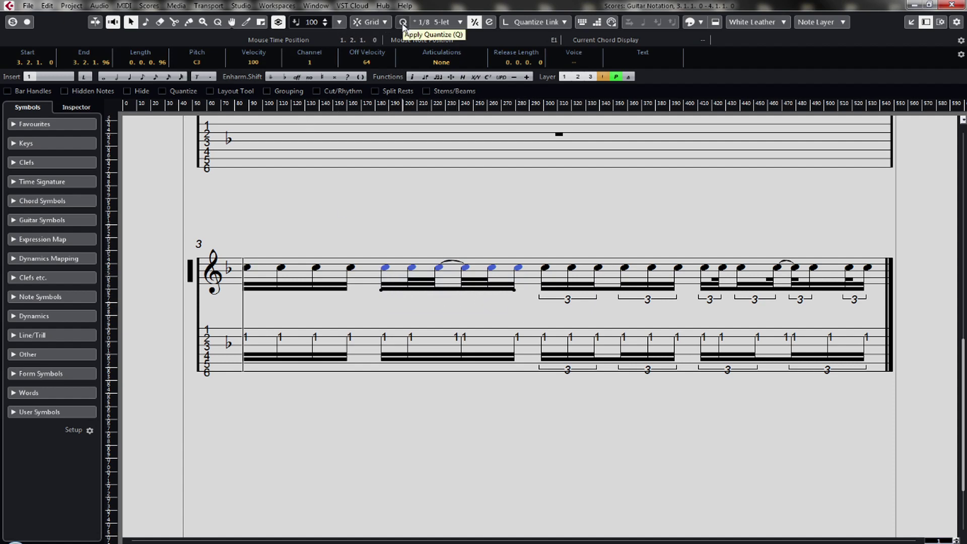
pyautogui.click(170, 91)
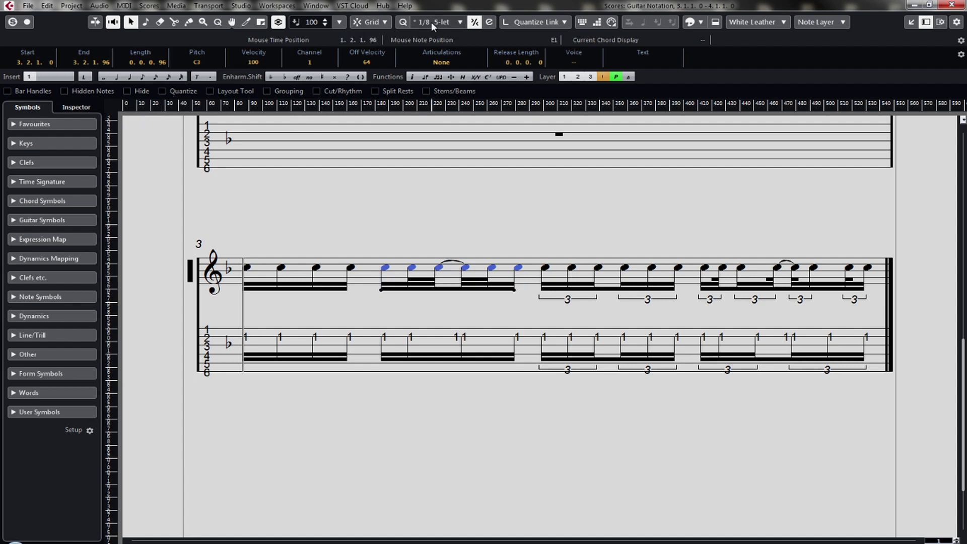
pyautogui.click(490, 22)
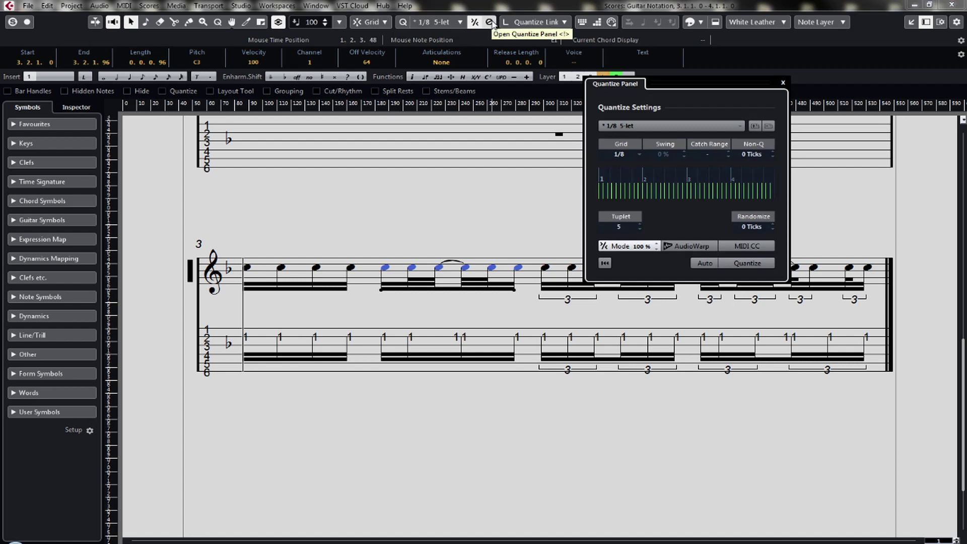
pyautogui.click(491, 23)
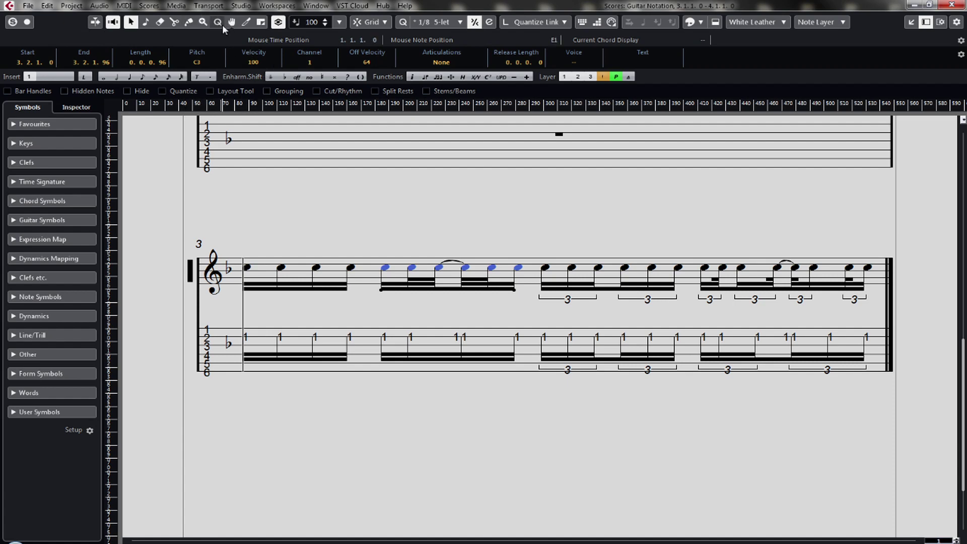
# - Build a 5-note tuplet over 2/8 from the selected second-beat notes in the notation staff, with Change Length enabled
pyautogui.click(249, 6)
pyautogui.moveTo(220, 6)
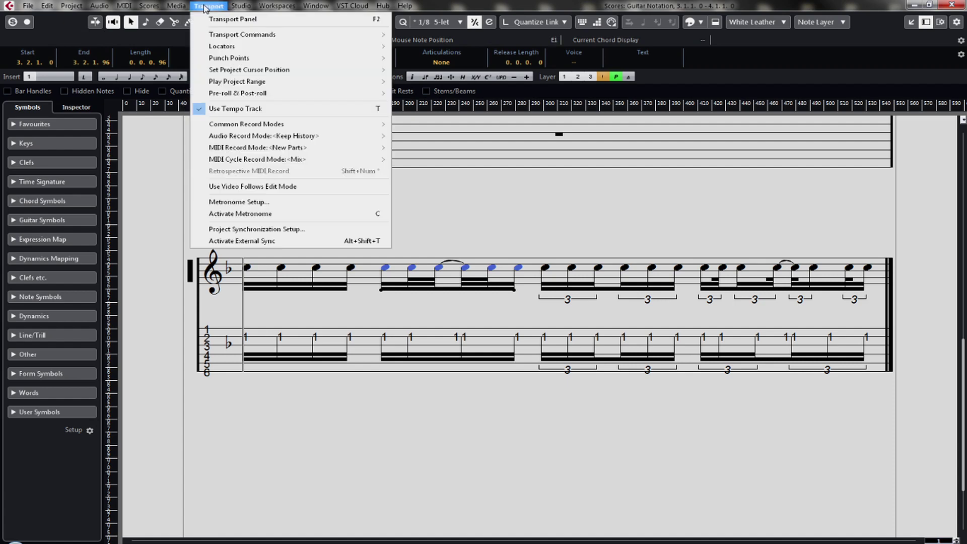
pyautogui.moveTo(173, 9)
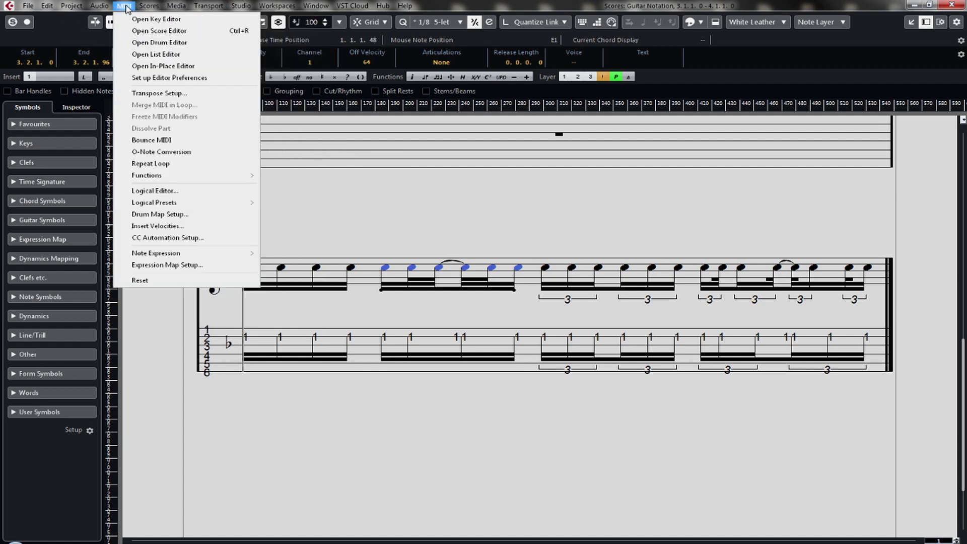
pyautogui.moveTo(144, 10)
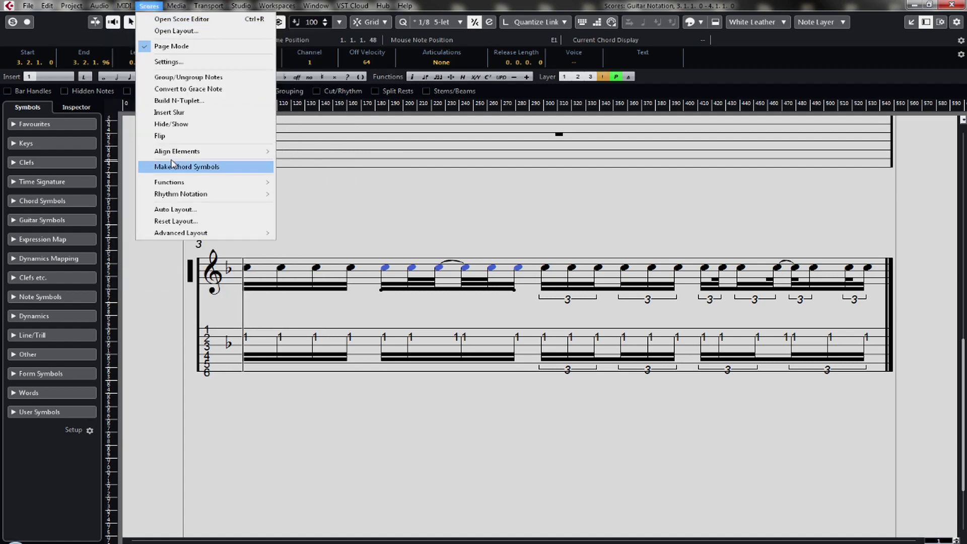
pyautogui.moveTo(178, 237)
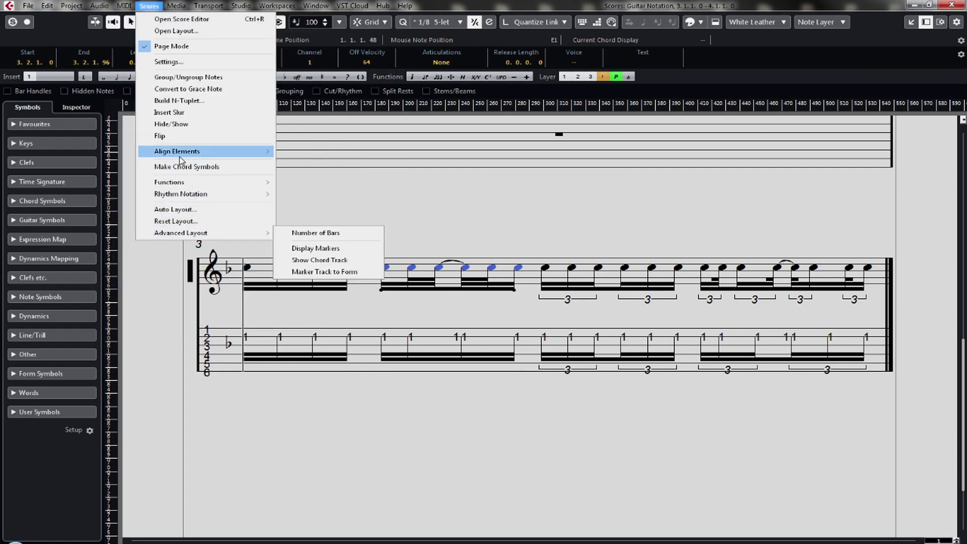
pyautogui.click(207, 103)
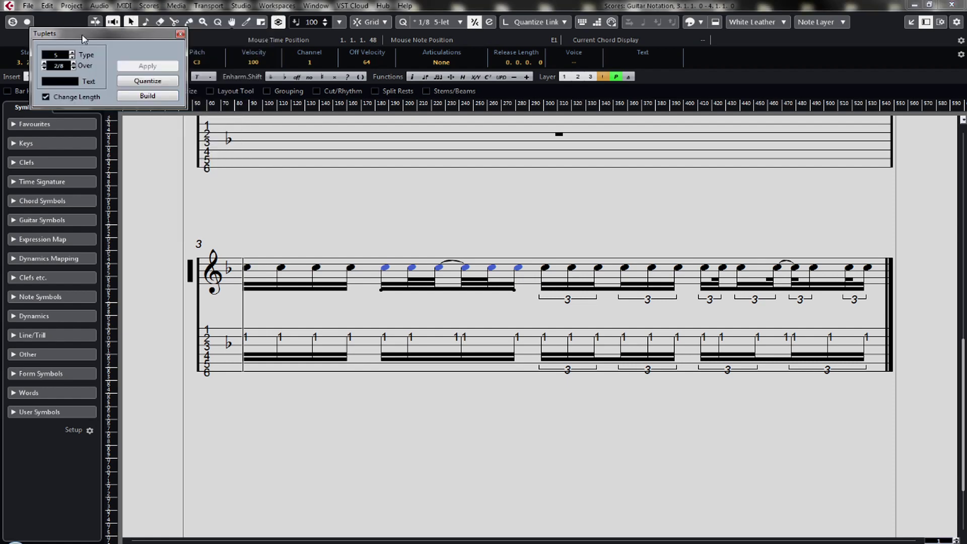
pyautogui.moveTo(85, 40); pyautogui.dragTo(200, 120)
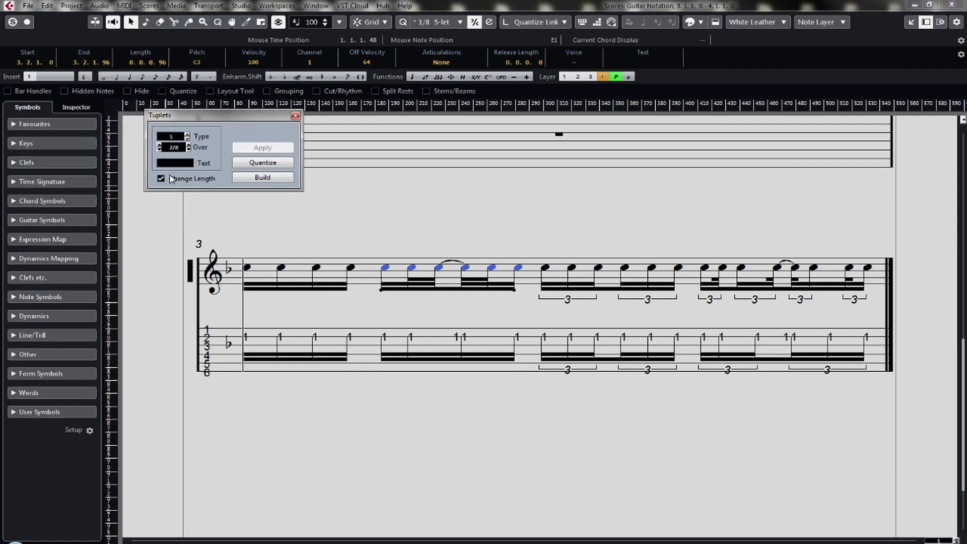
pyautogui.click(262, 179)
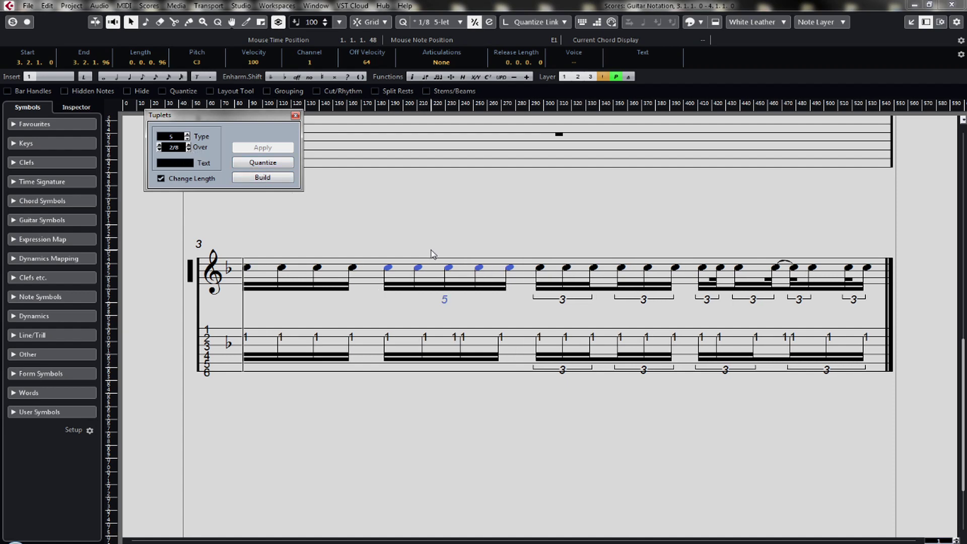
pyautogui.click(150, 6)
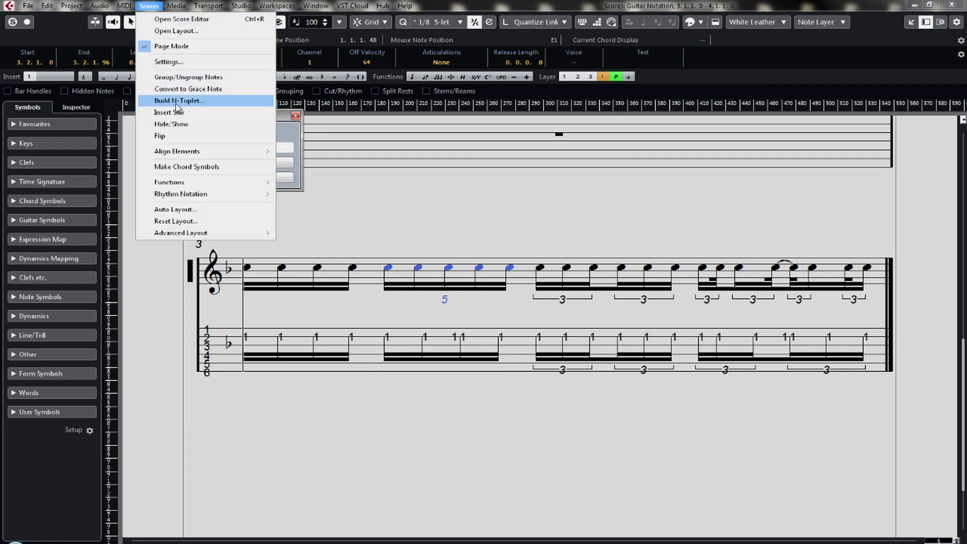
pyautogui.click(290, 133)
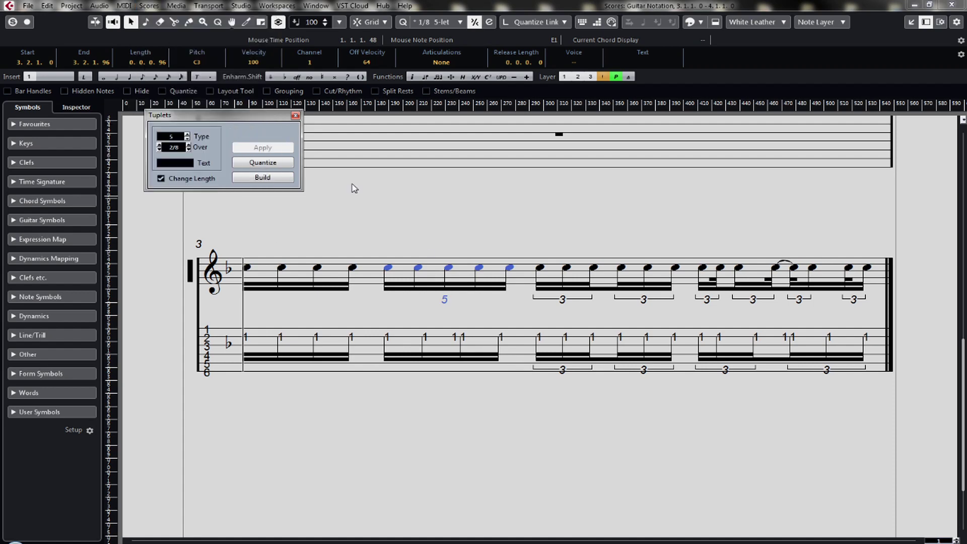
# - Try to build a tuplet of type 5 and another of type 6 from the third-beat notation notes, and undo the attempt
pyautogui.moveTo(531, 232); pyautogui.dragTo(676, 318)
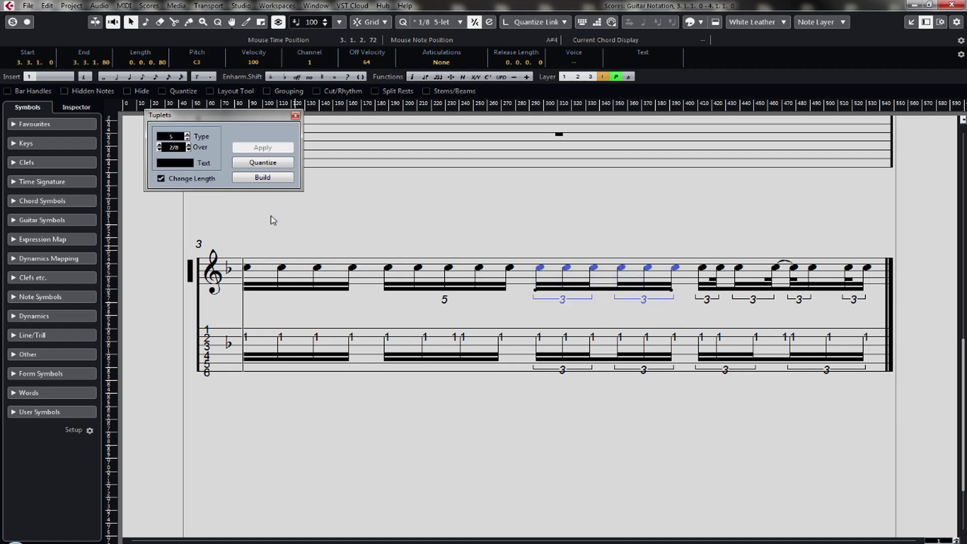
pyautogui.click(260, 179)
pyautogui.moveTo(686, 241); pyautogui.dragTo(864, 305)
pyautogui.moveTo(524, 247); pyautogui.dragTo(676, 306)
pyautogui.click(187, 135)
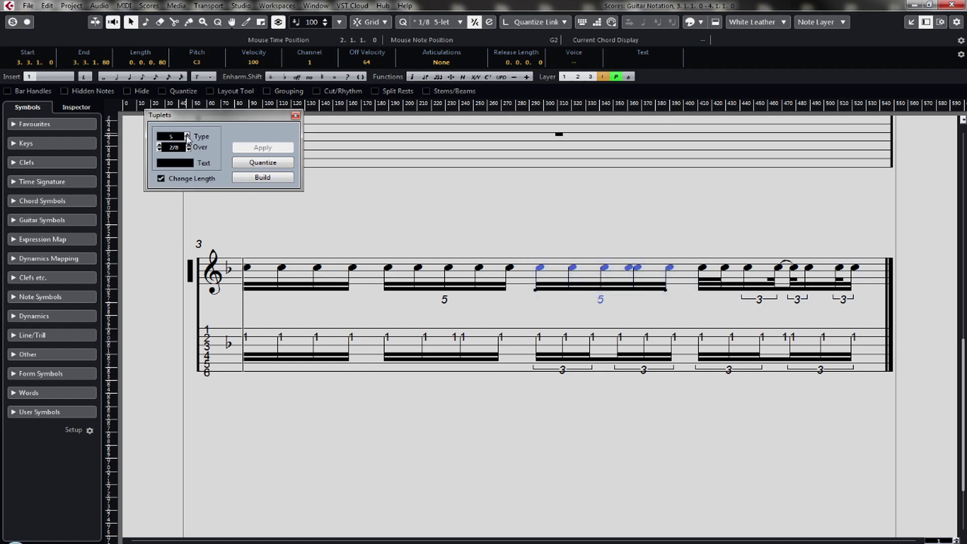
pyautogui.click(259, 179)
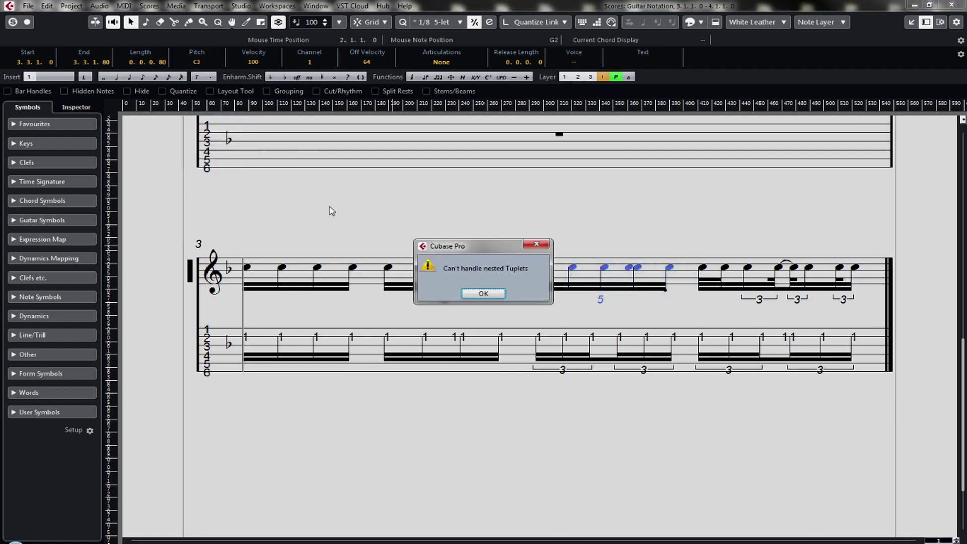
pyautogui.click(483, 293)
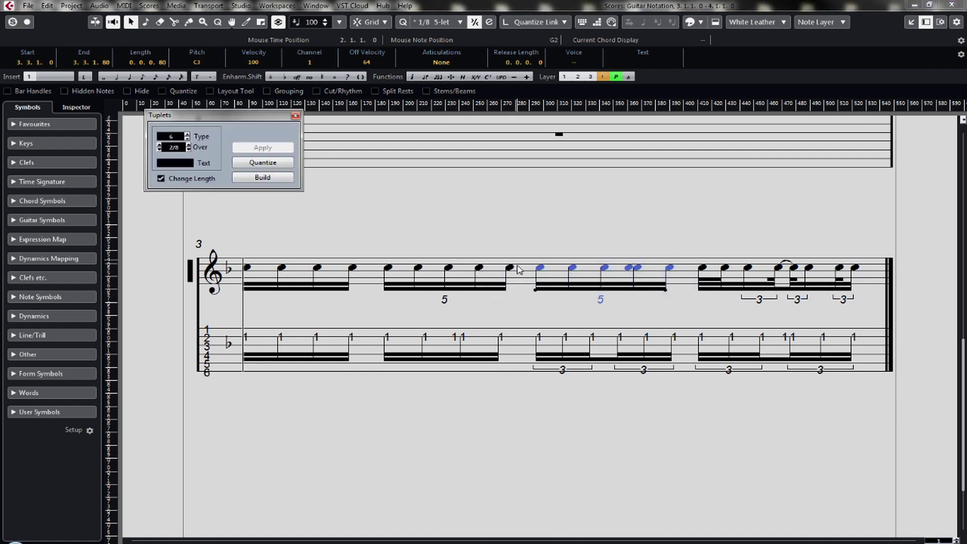
pyautogui.click(189, 150)
pyautogui.click(691, 253)
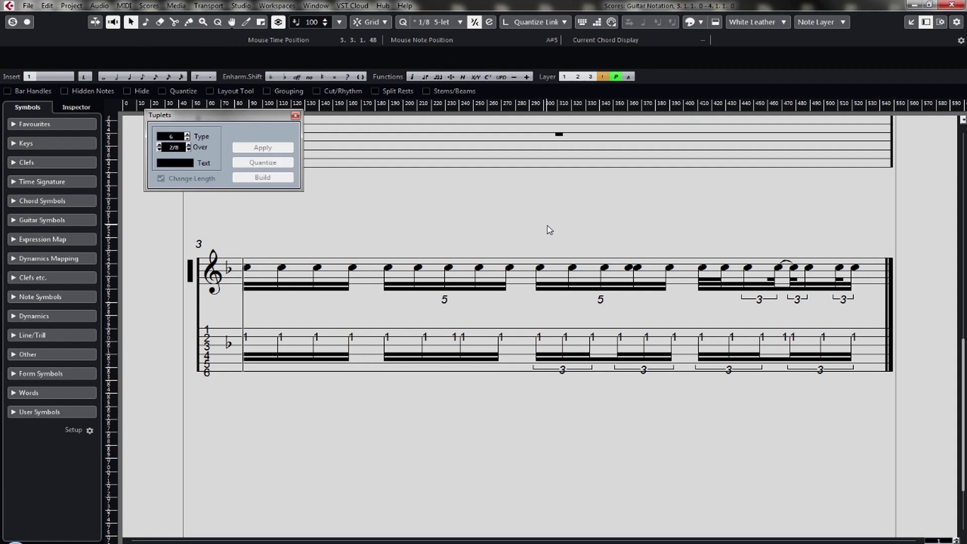
pyautogui.hotkey('ctrl', 'z')
# - Build 7-note tuplets over 2/8 from the fourth-beat notes of bar 3 in both the notation and TAB staves
pyautogui.moveTo(686, 240); pyautogui.dragTo(875, 315)
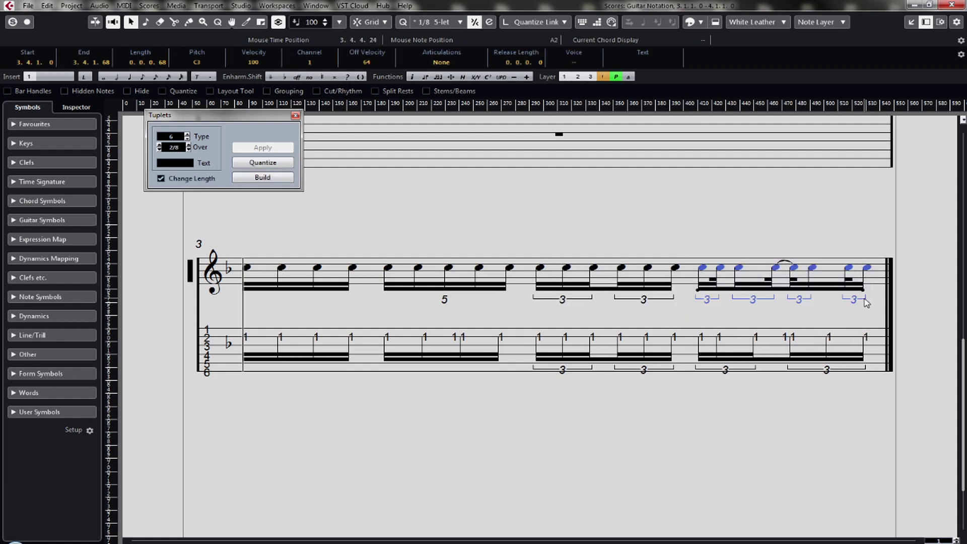
pyautogui.click(187, 135)
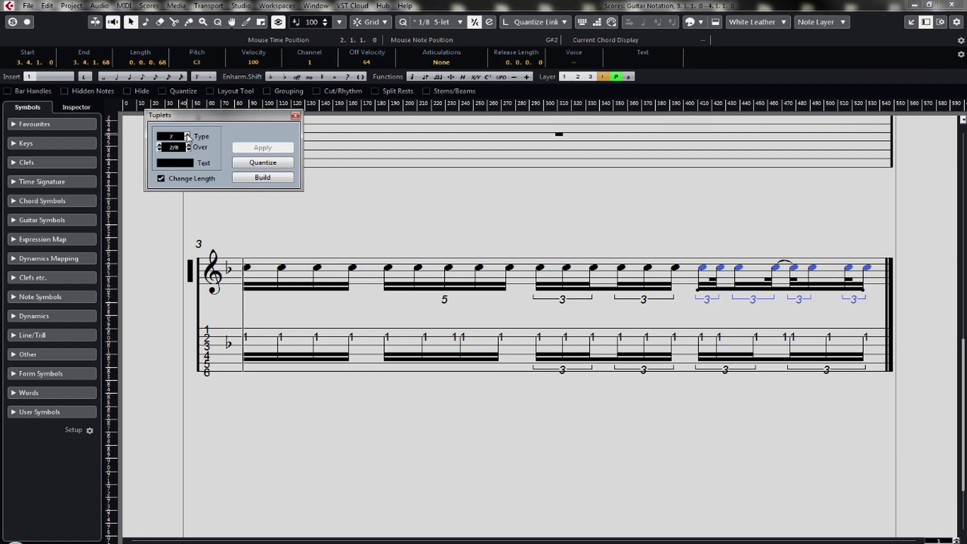
pyautogui.click(249, 175)
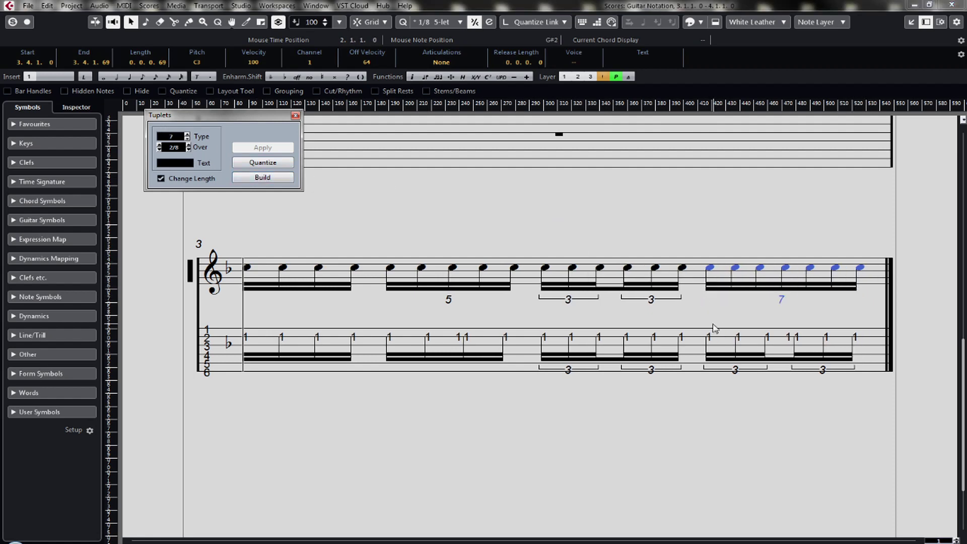
pyautogui.moveTo(700, 317); pyautogui.dragTo(859, 392)
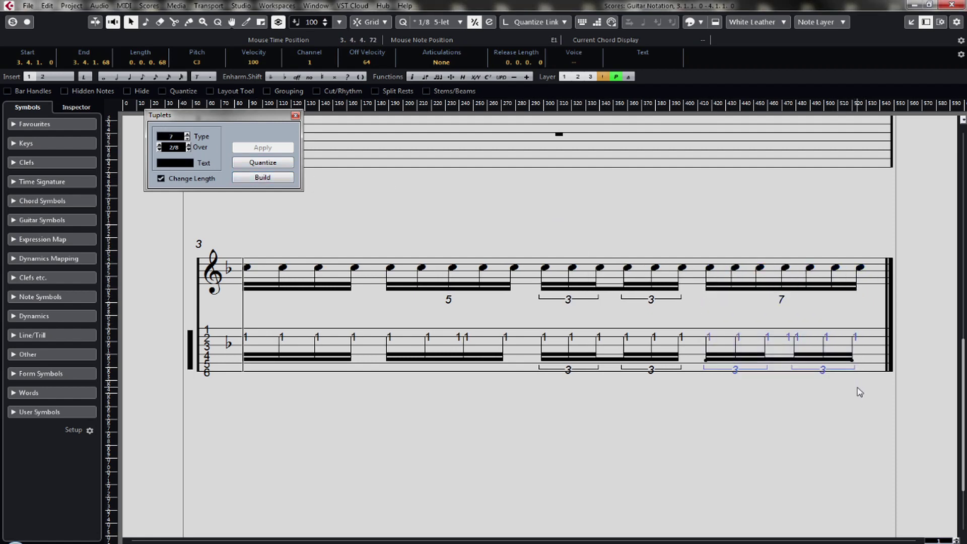
pyautogui.click(247, 178)
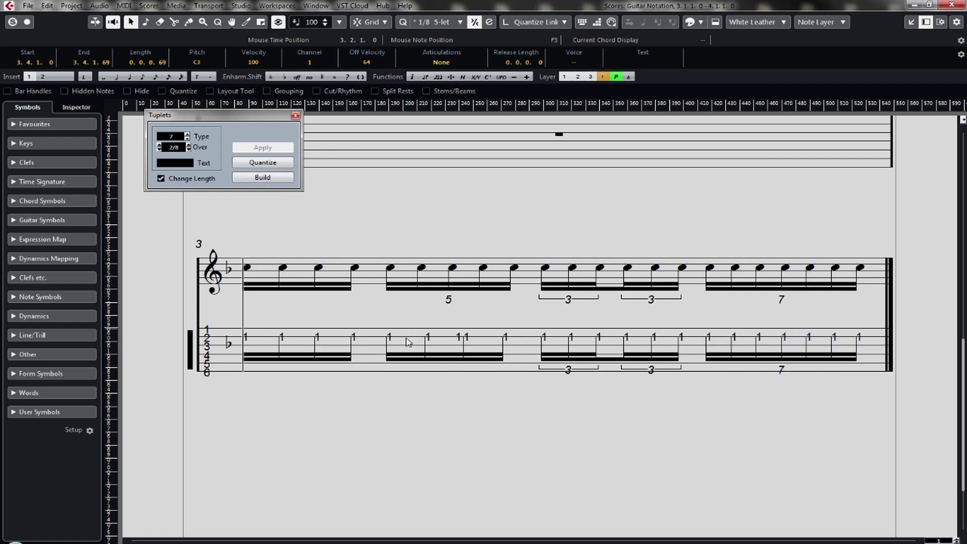
# - Build a 5-note tuplet over 2/8 from the second-beat notes of bar 3 in the TAB staff
pyautogui.moveTo(378, 318); pyautogui.dragTo(509, 386)
pyautogui.click(187, 139)
pyautogui.click(187, 139)
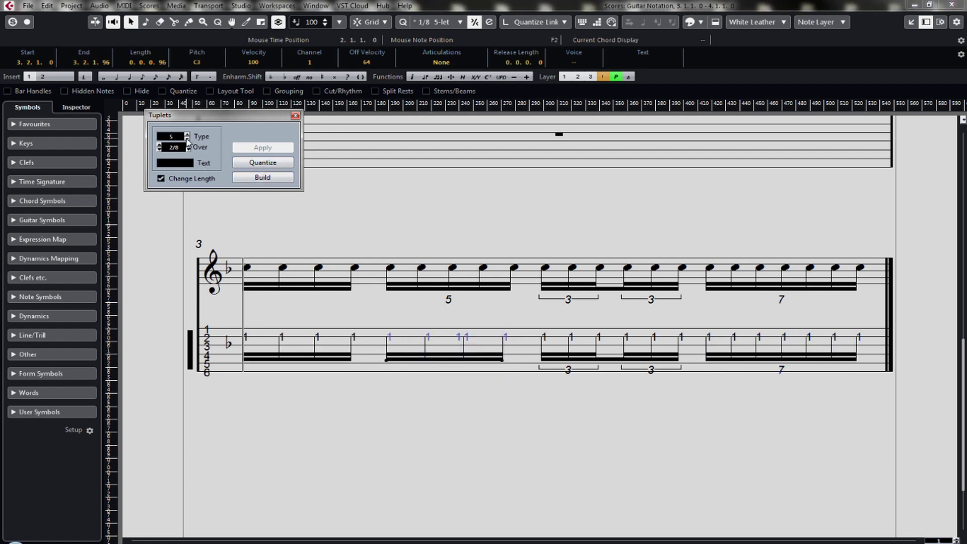
pyautogui.click(263, 177)
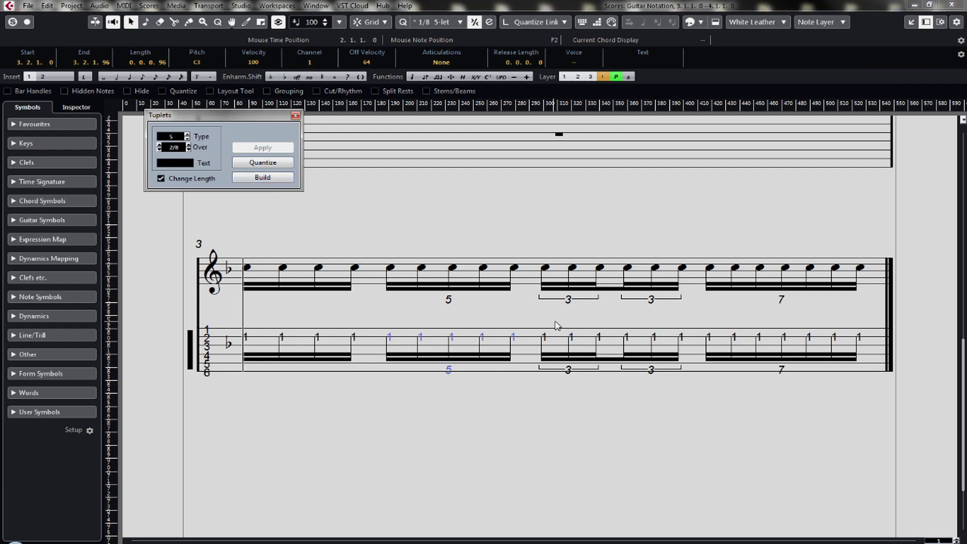
# - Build 6-note tuplets over 2/8 from the third-beat notes in both the notation and TAB staves, and close the tuplet settings
pyautogui.moveTo(533, 309); pyautogui.dragTo(691, 388)
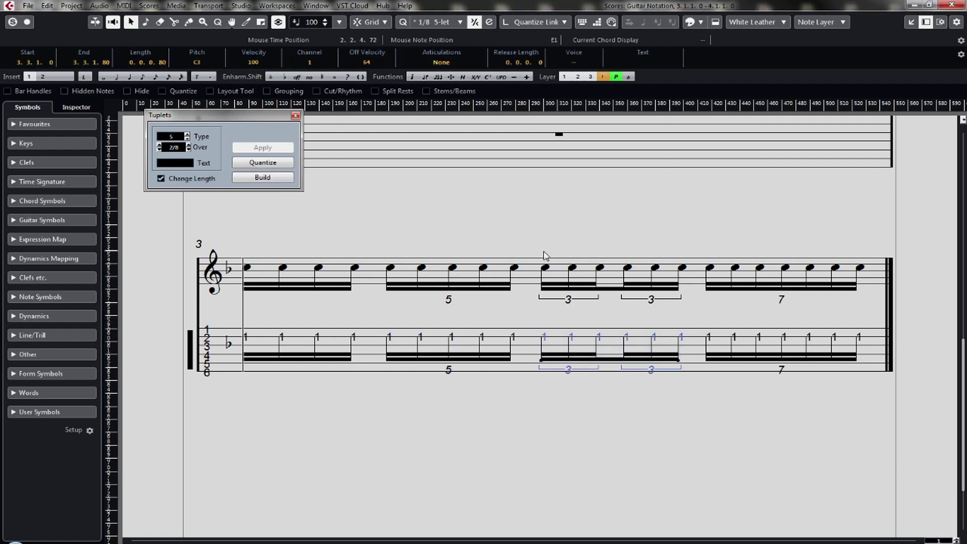
pyautogui.moveTo(537, 238); pyautogui.dragTo(679, 324)
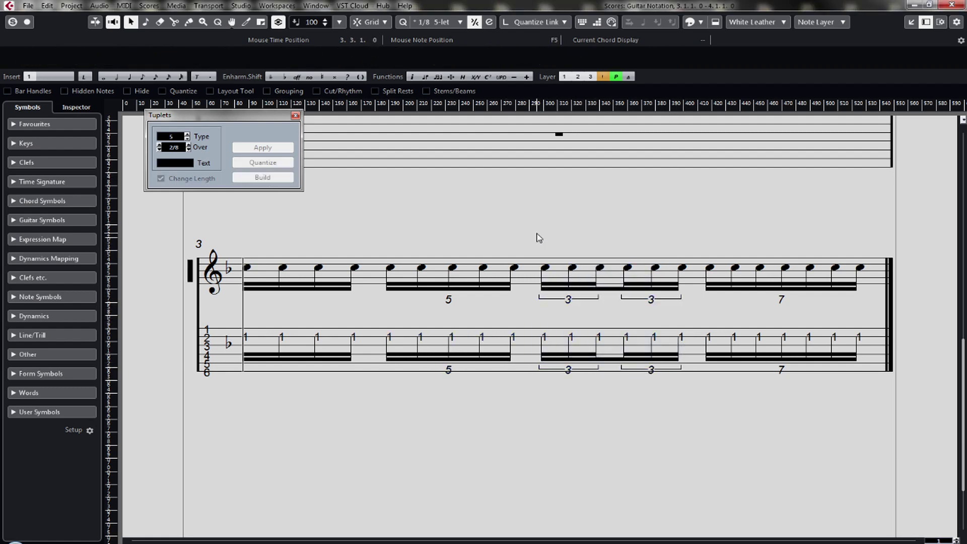
pyautogui.moveTo(538, 238); pyautogui.dragTo(682, 311)
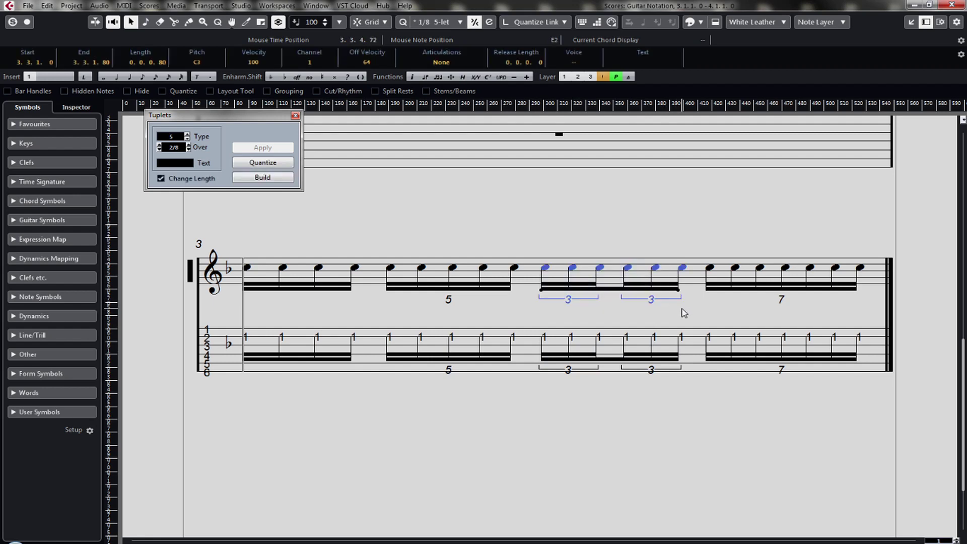
pyautogui.click(187, 135)
pyautogui.click(263, 178)
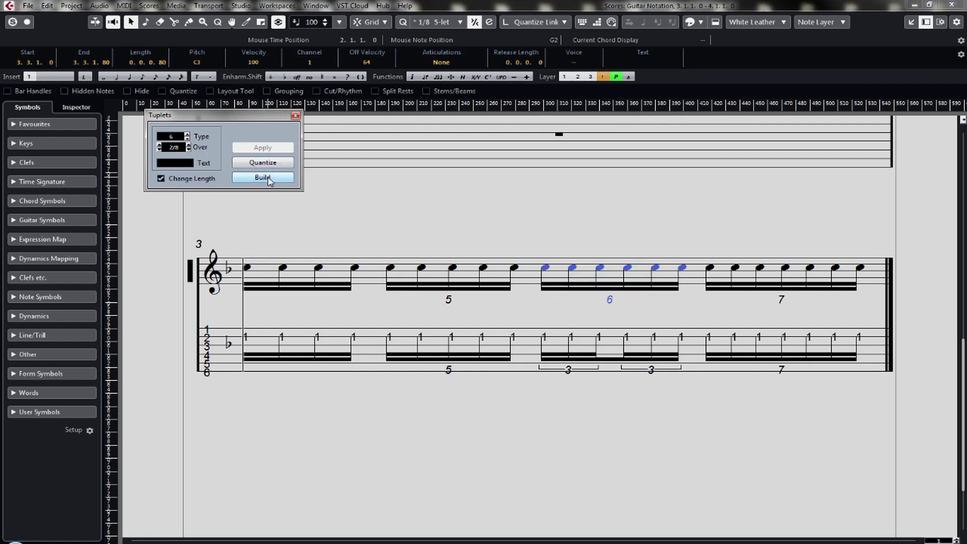
pyautogui.moveTo(534, 316); pyautogui.dragTo(688, 398)
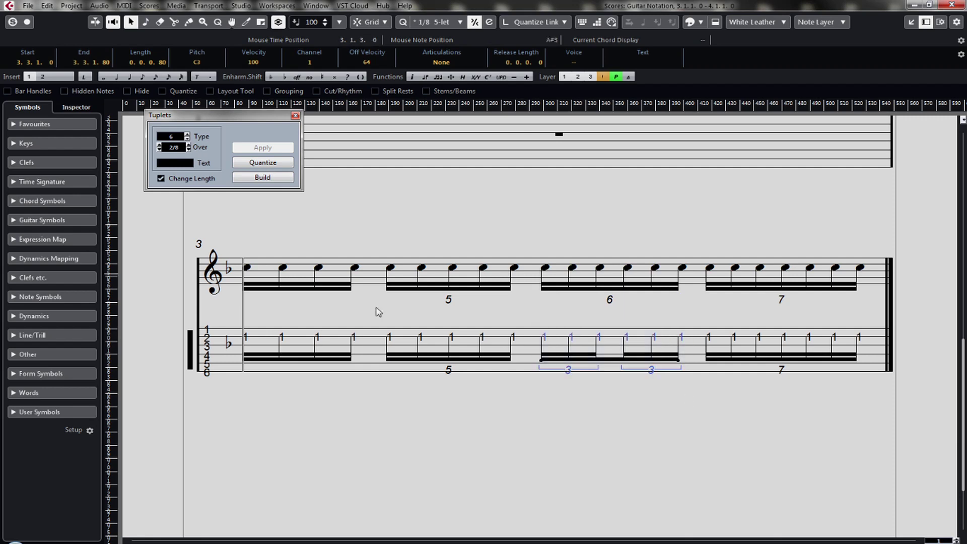
pyautogui.click(263, 178)
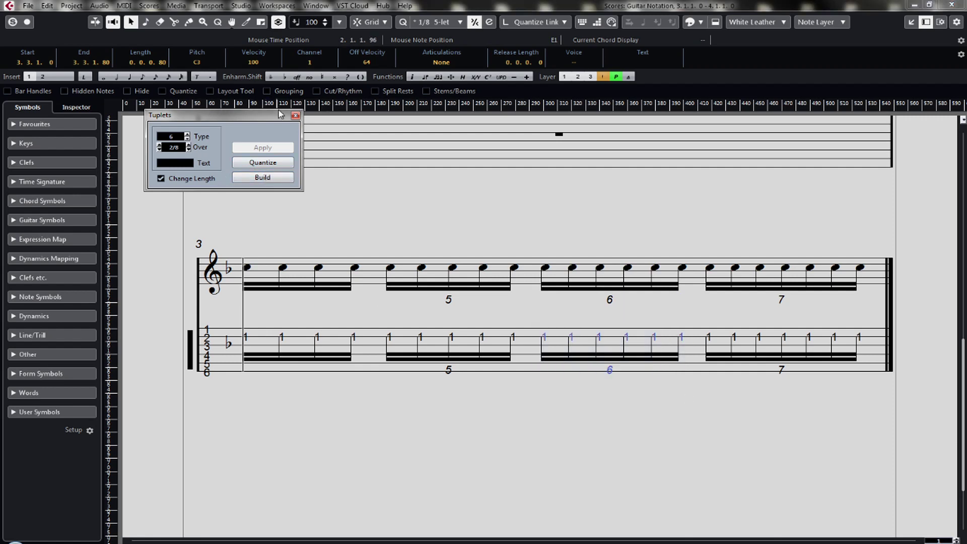
pyautogui.click(296, 115)
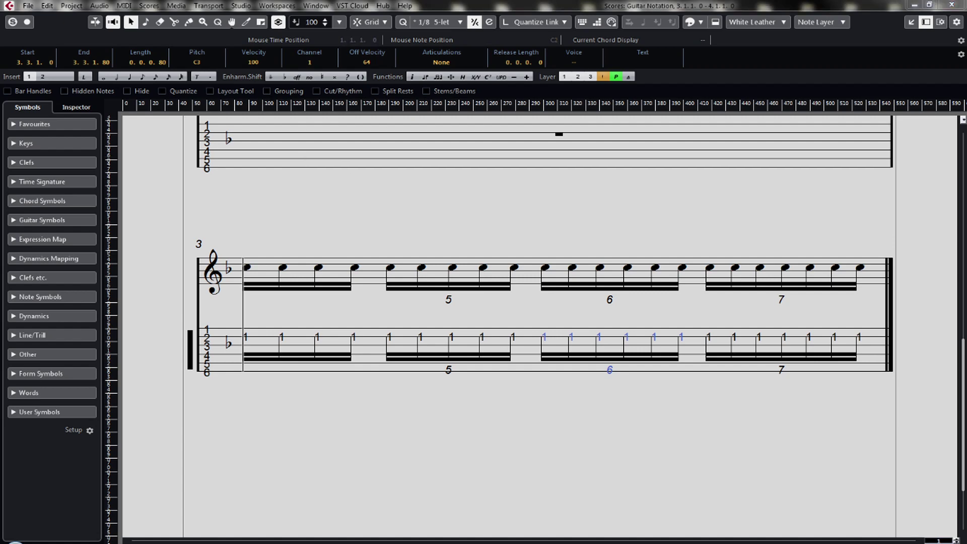
# - Disable Auto Quantize in the Guitar Notation staff's display quantize settings and apply the change
pyautogui.click(191, 263)
pyautogui.doubleClick(194, 272)
pyautogui.moveTo(667, 26); pyautogui.dragTo(754, 227)
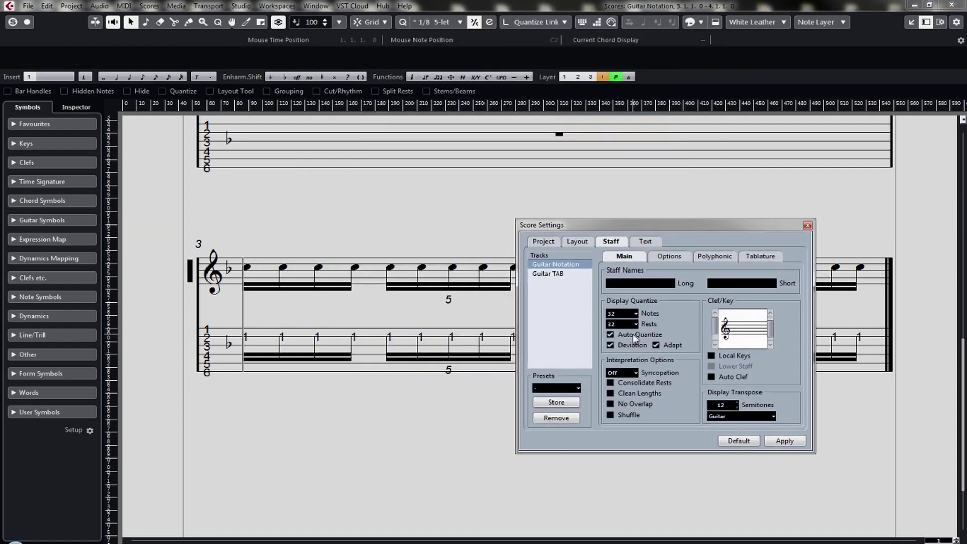
pyautogui.click(613, 335)
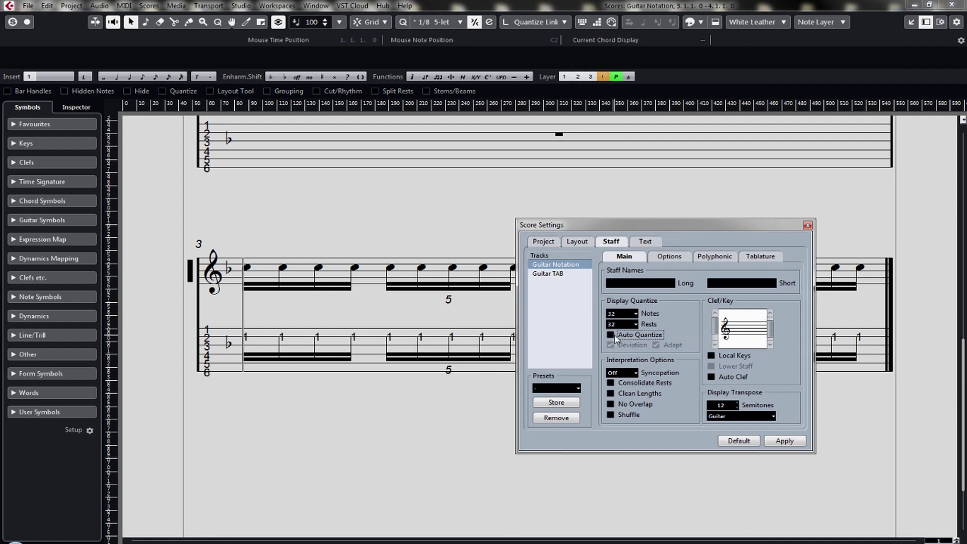
pyautogui.click(784, 442)
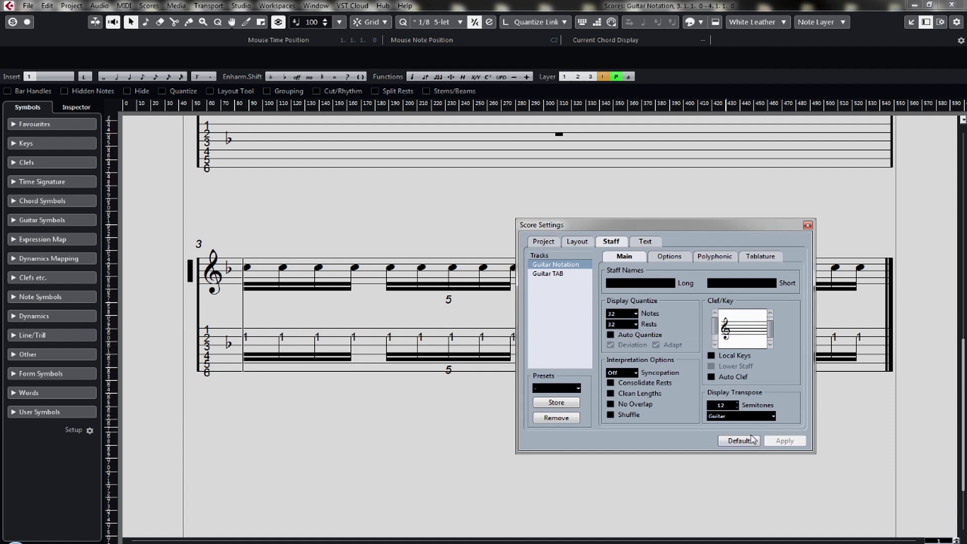
# - Re-enable Auto Quantize for the Guitar Notation staff, apply the change and close the score settings
pyautogui.click(620, 336)
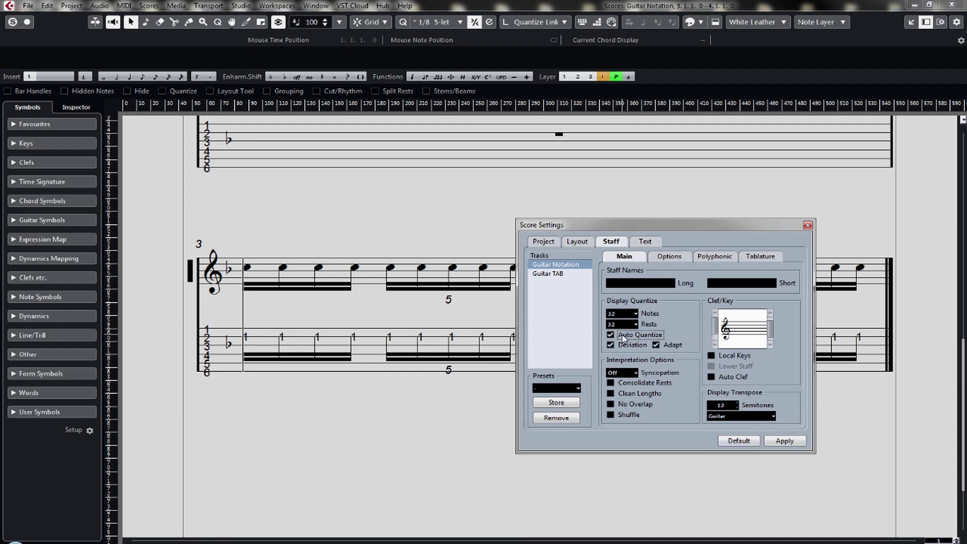
pyautogui.click(795, 444)
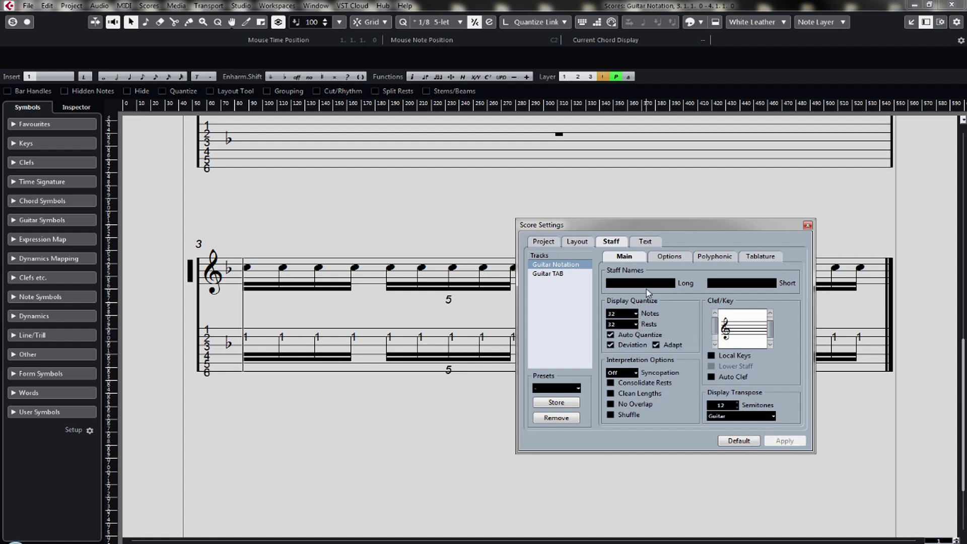
pyautogui.click(809, 225)
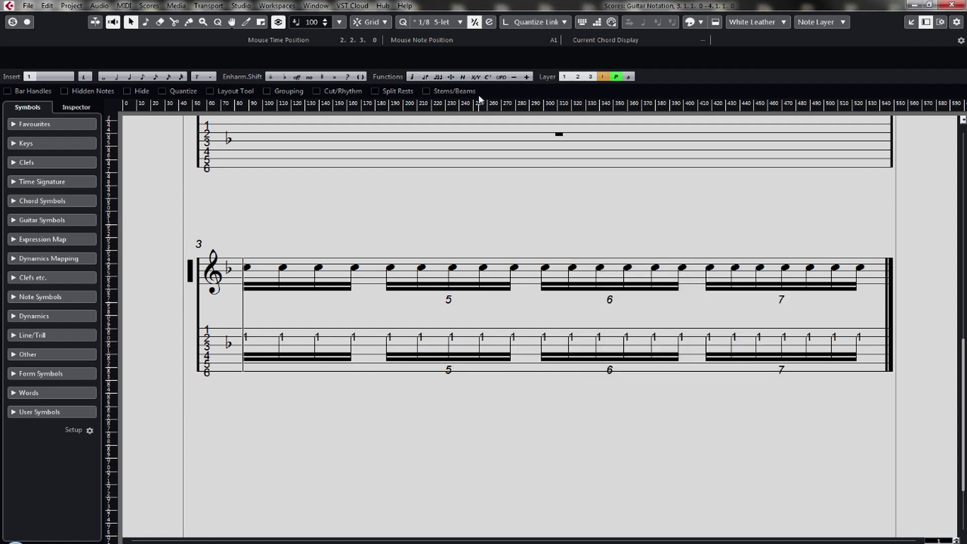
# - Review the Quantize Panel and the Build N-Tuplet settings without changing anything, closing each one
pyautogui.click(490, 22)
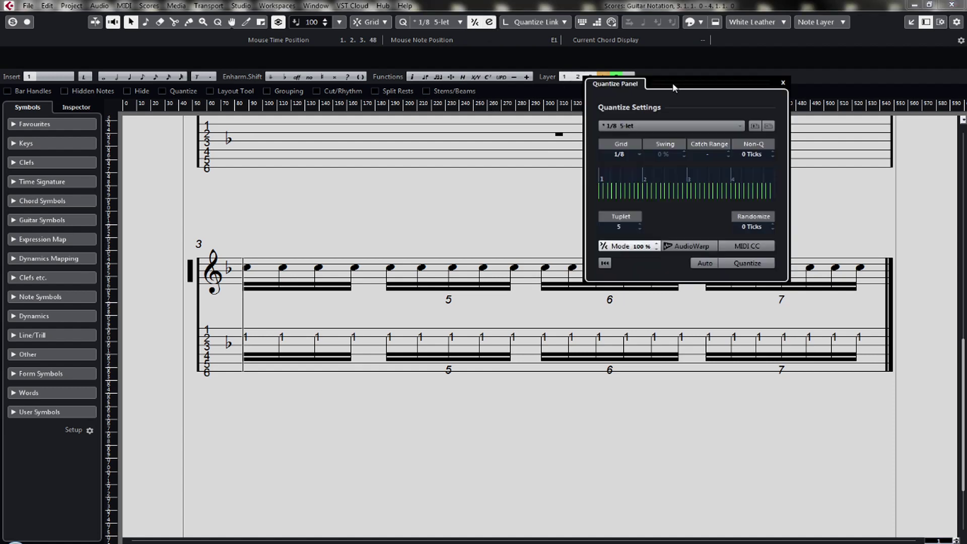
pyautogui.moveTo(673, 82); pyautogui.dragTo(763, 35)
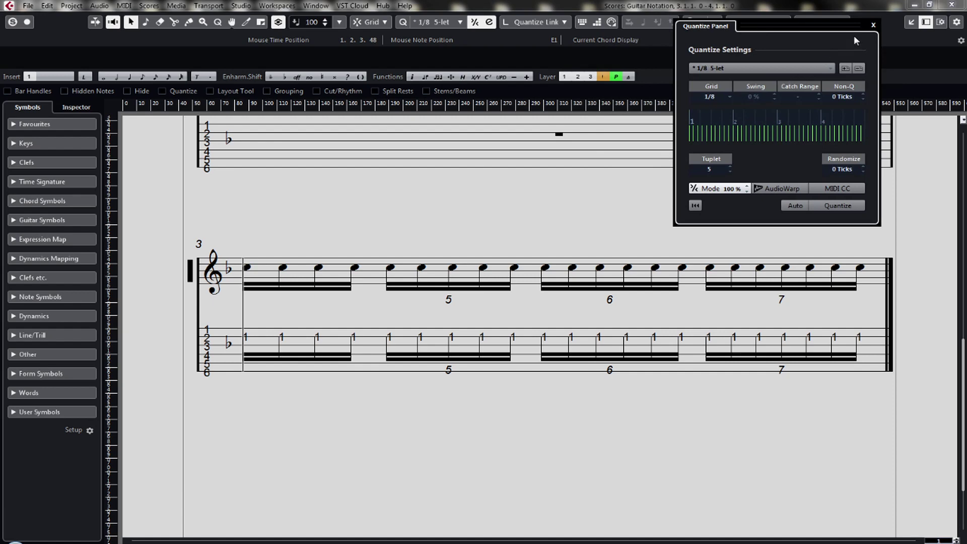
pyautogui.click(874, 26)
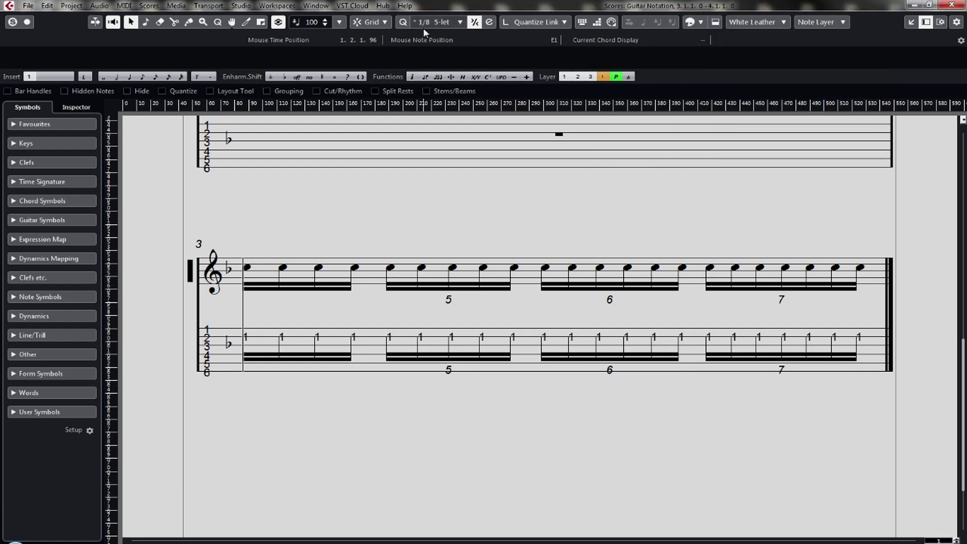
pyautogui.click(145, 7)
pyautogui.click(184, 101)
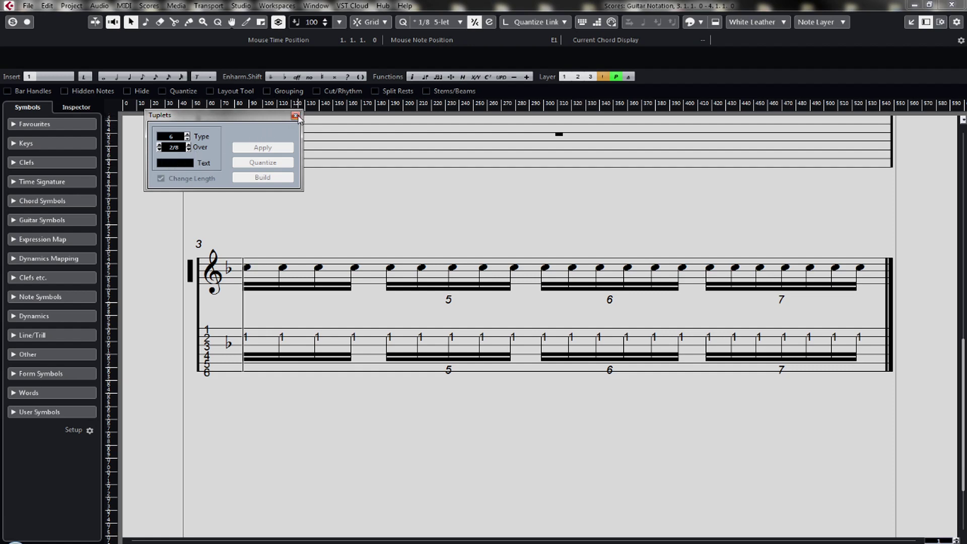
pyautogui.click(295, 116)
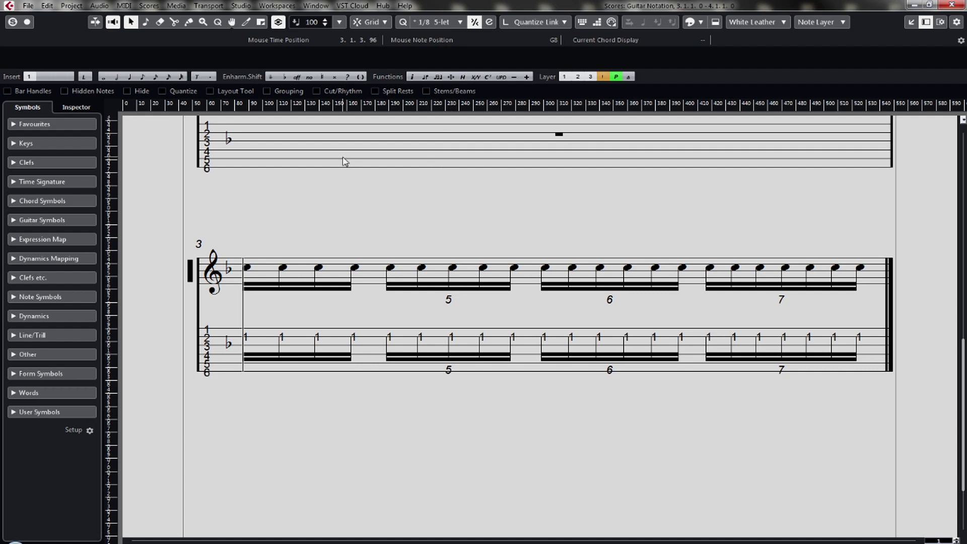
# - Reopen the score with all guitar parts selected and look over the notation and TAB of all three bars
pyautogui.scroll(6, 957, 415)
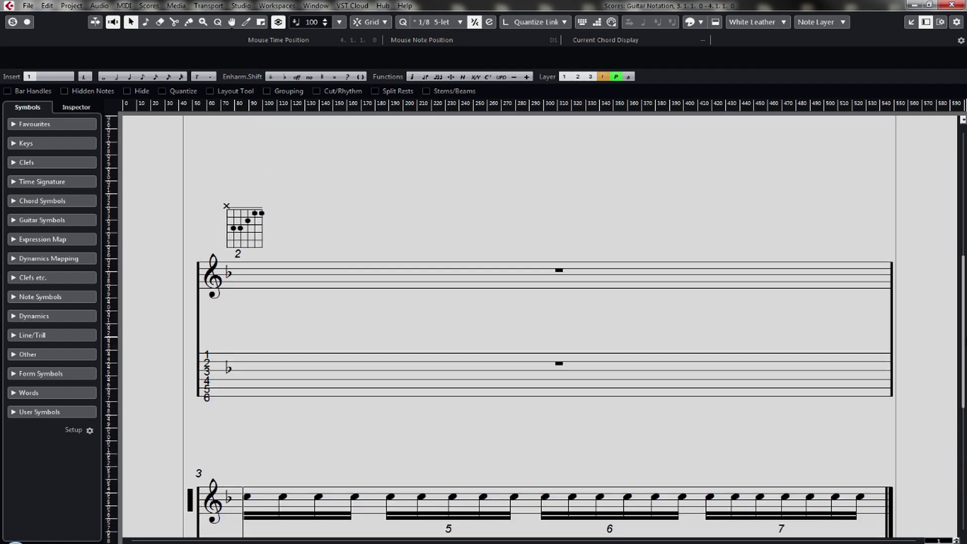
pyautogui.scroll(1, 535, 330)
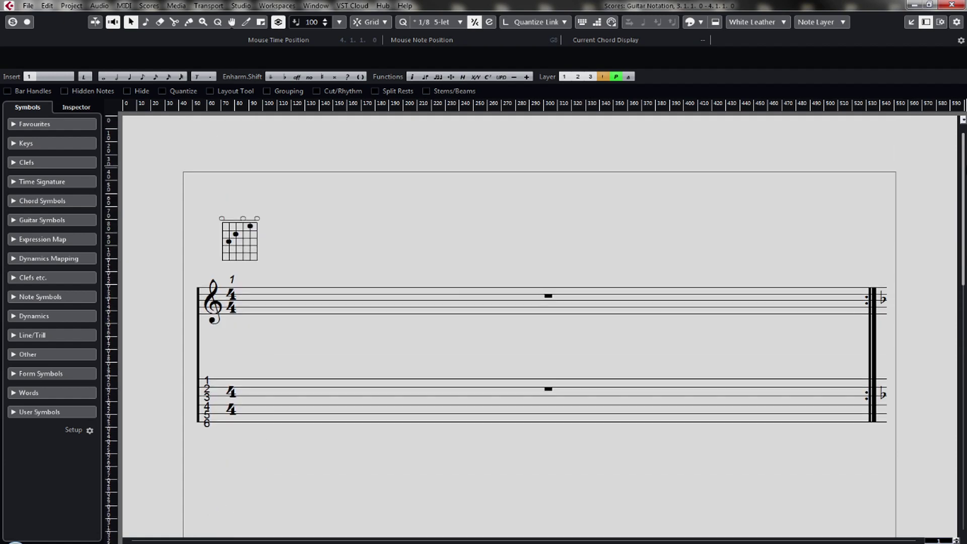
pyautogui.click(951, 5)
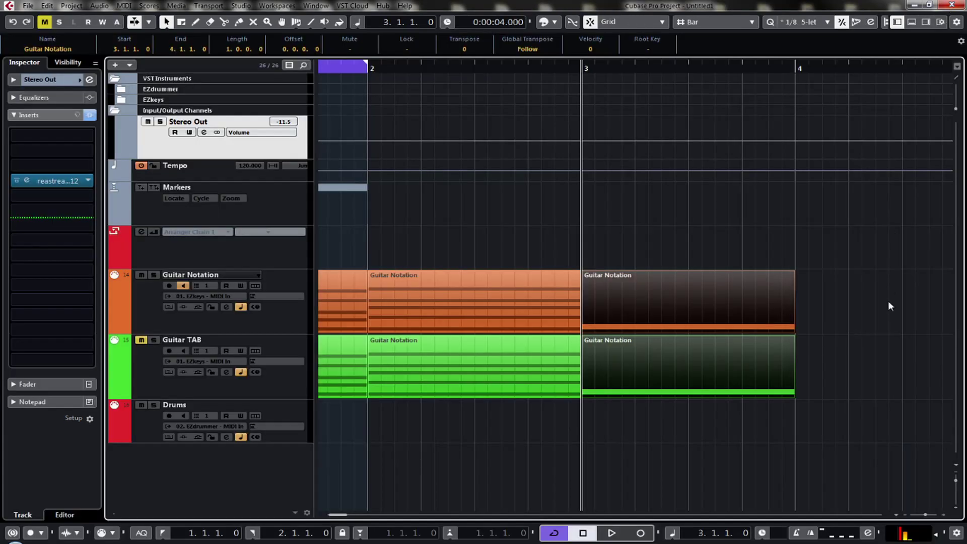
pyautogui.hotkey('ctrl', 'a')
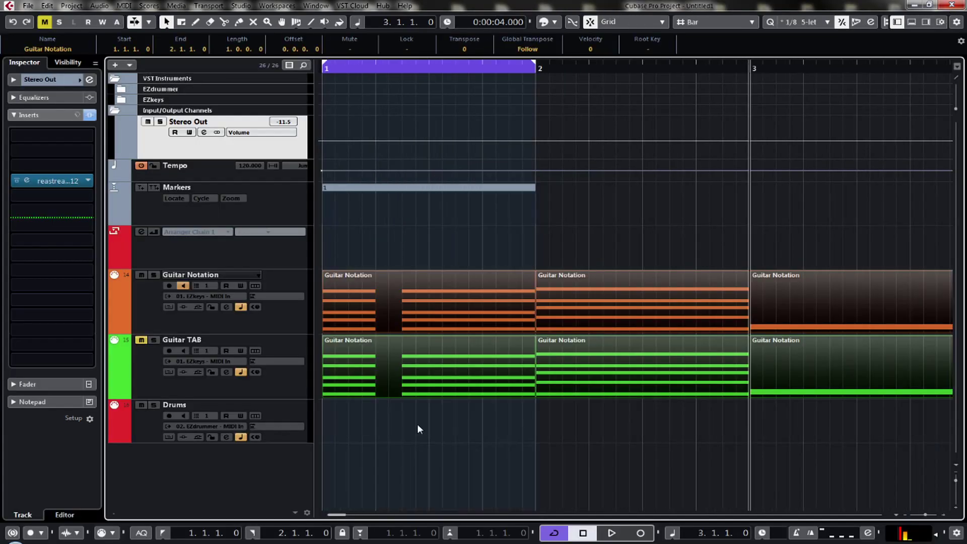
pyautogui.hotkey('ctrl', 'r')
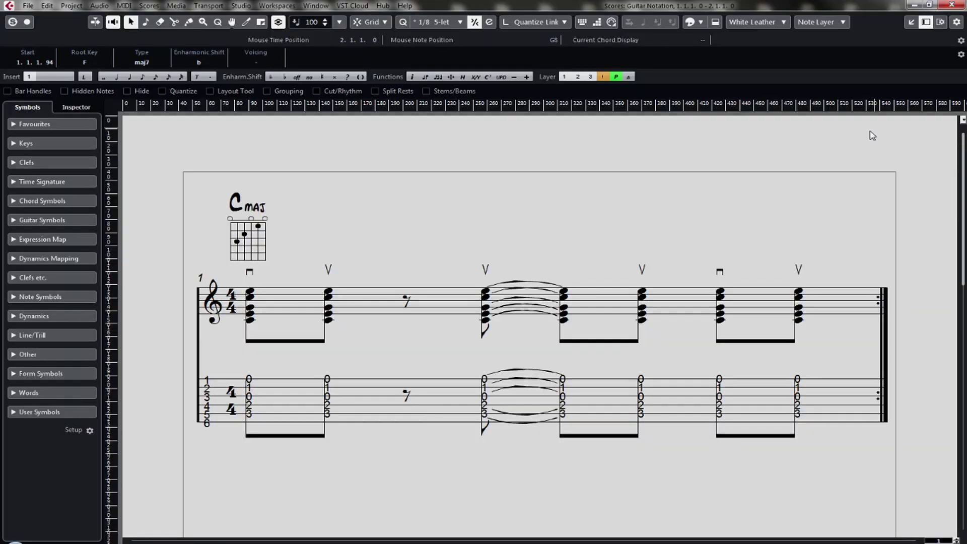
pyautogui.scroll(-10, 942, 141)
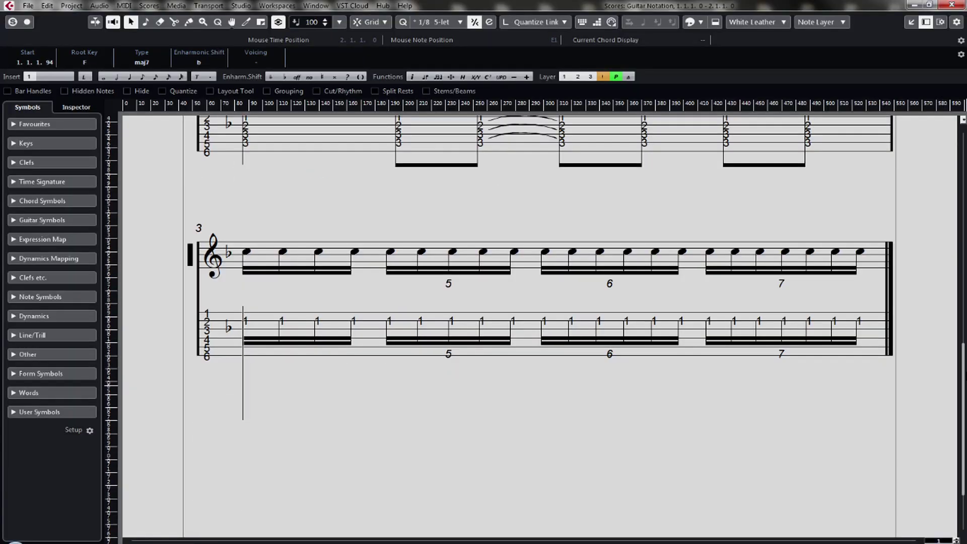
pyautogui.scroll(10, 953, 154)
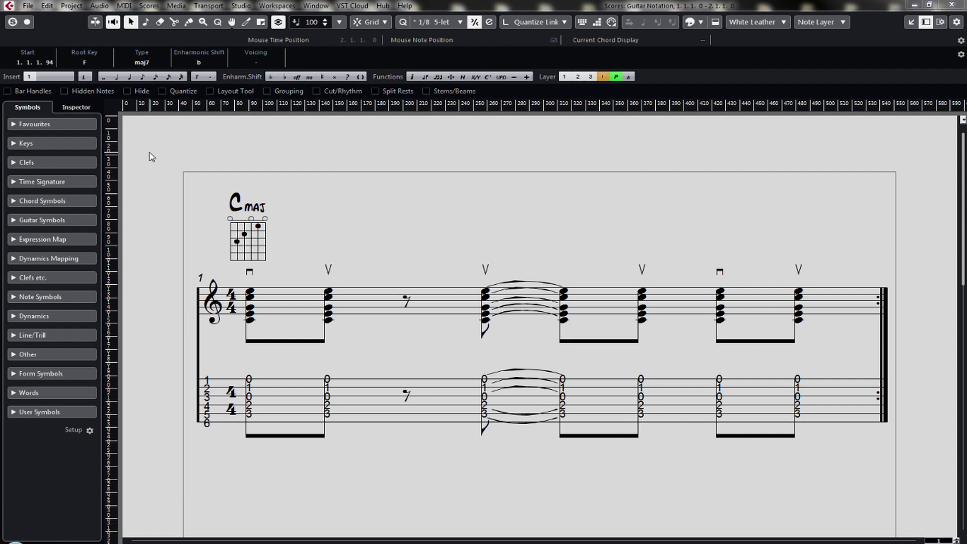
pyautogui.click(7, 91)
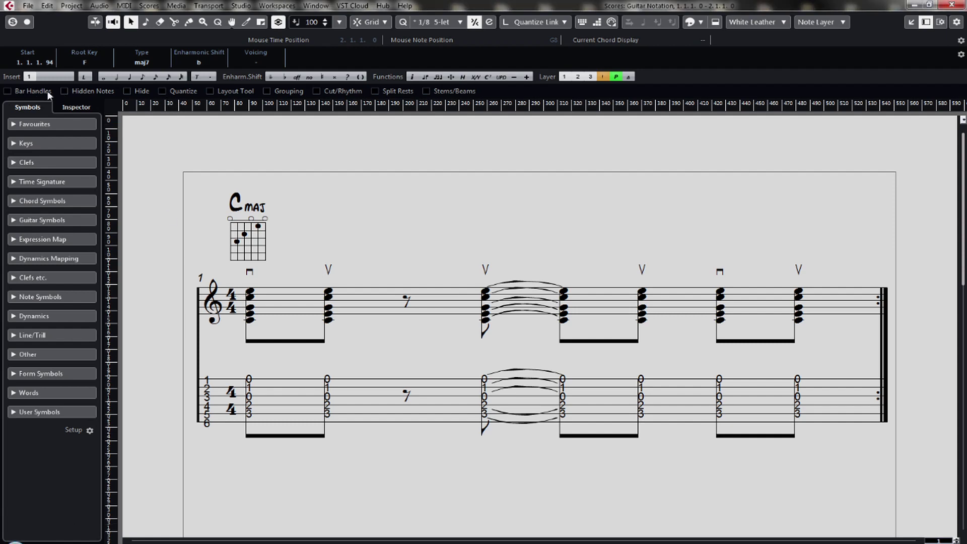
pyautogui.click(130, 93)
pyautogui.click(211, 92)
pyautogui.click(211, 92)
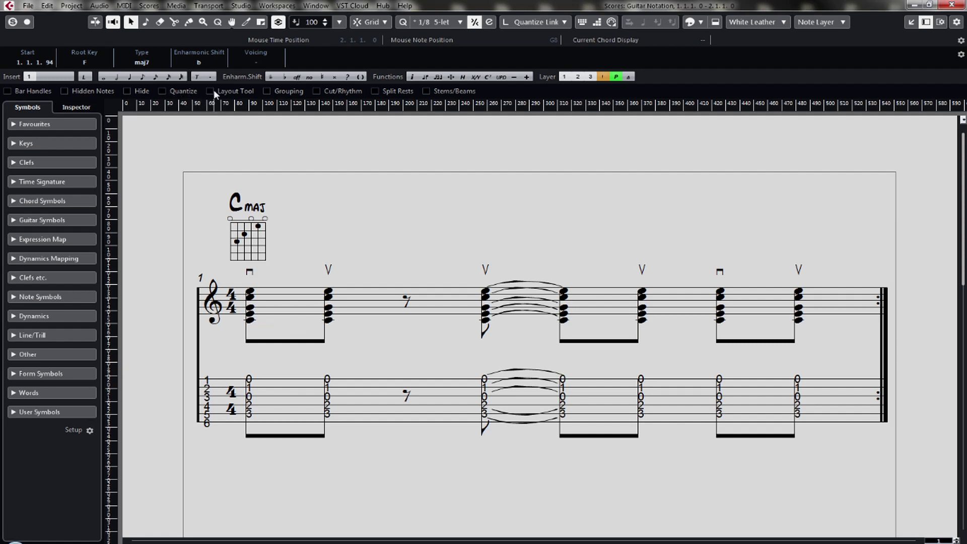
pyautogui.click(273, 93)
# - Leave the score, return the project cursor to the start of bar 1 and zoom out to show all three bars
pyautogui.click(952, 5)
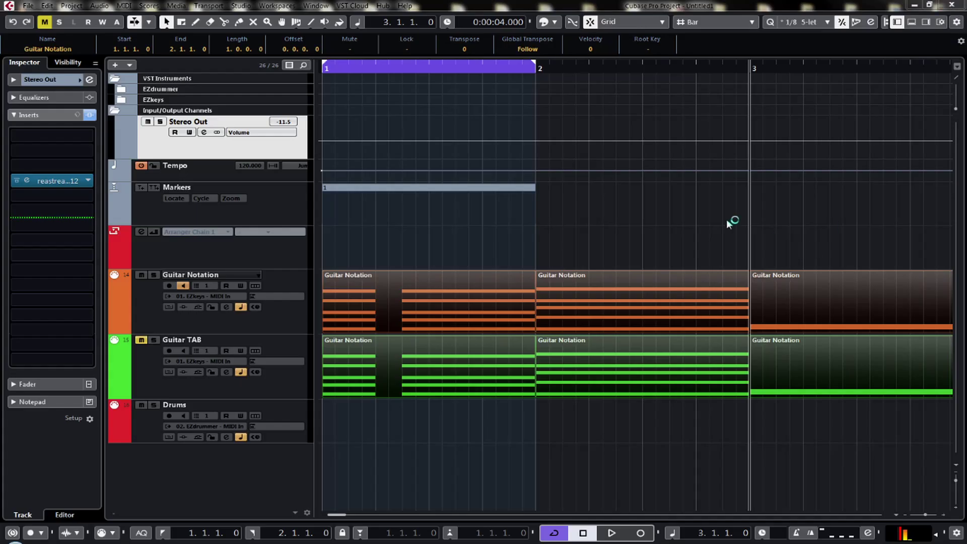
pyautogui.moveTo(588, 66); pyautogui.dragTo(287, 101)
pyautogui.click(739, 328)
pyautogui.click(743, 460)
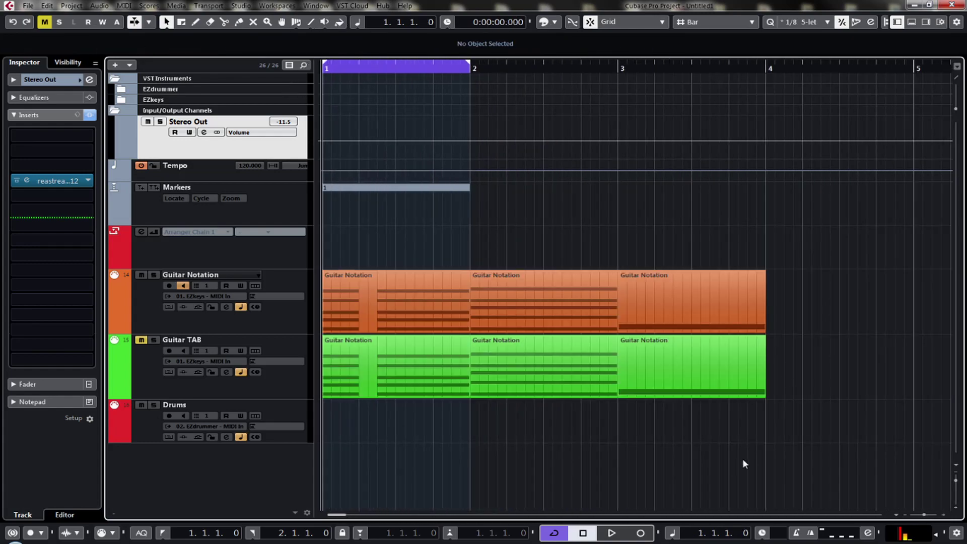
# - Open all guitar parts in the score editor, nudge the Cmaj chord symbol and diagram slightly right, and close the score
pyautogui.moveTo(811, 464); pyautogui.dragTo(350, 288)
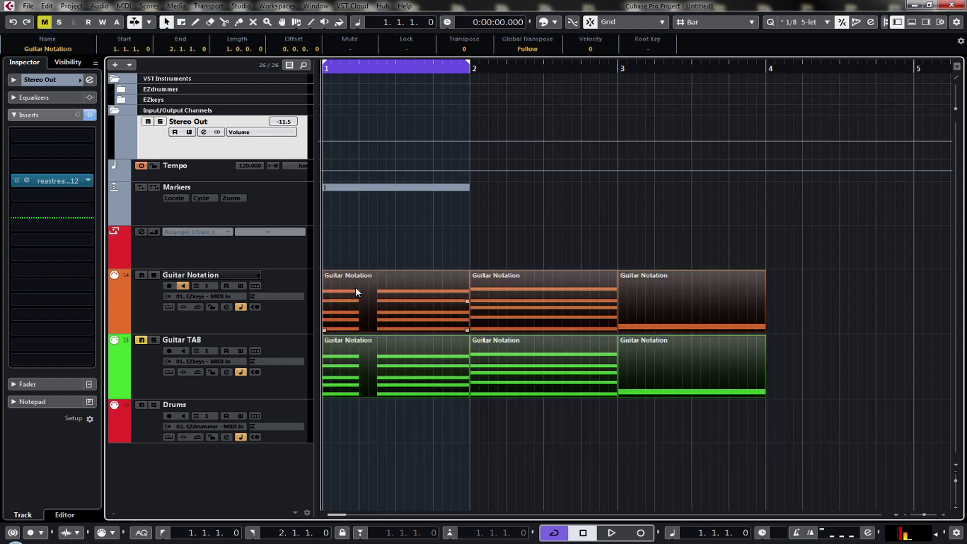
pyautogui.doubleClick(359, 288)
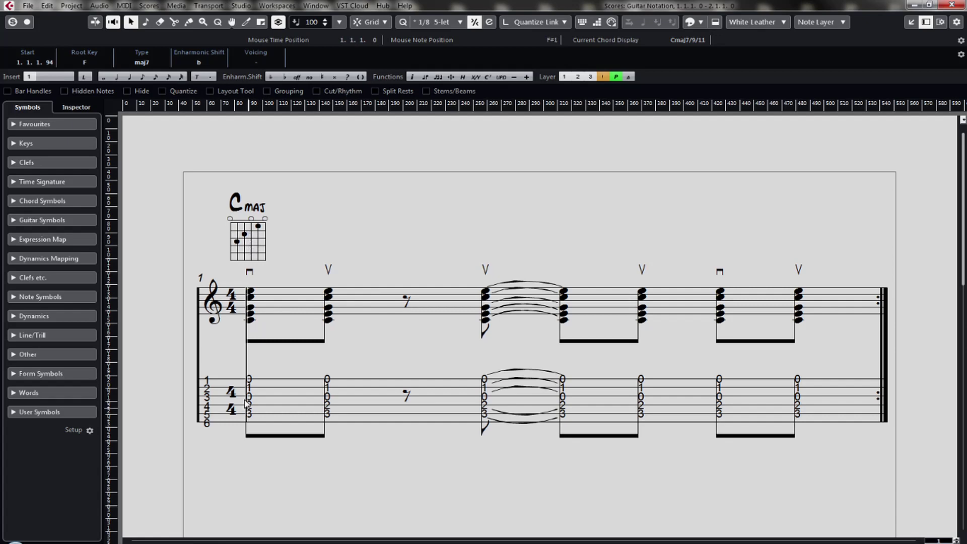
pyautogui.moveTo(252, 242); pyautogui.dragTo(259, 243)
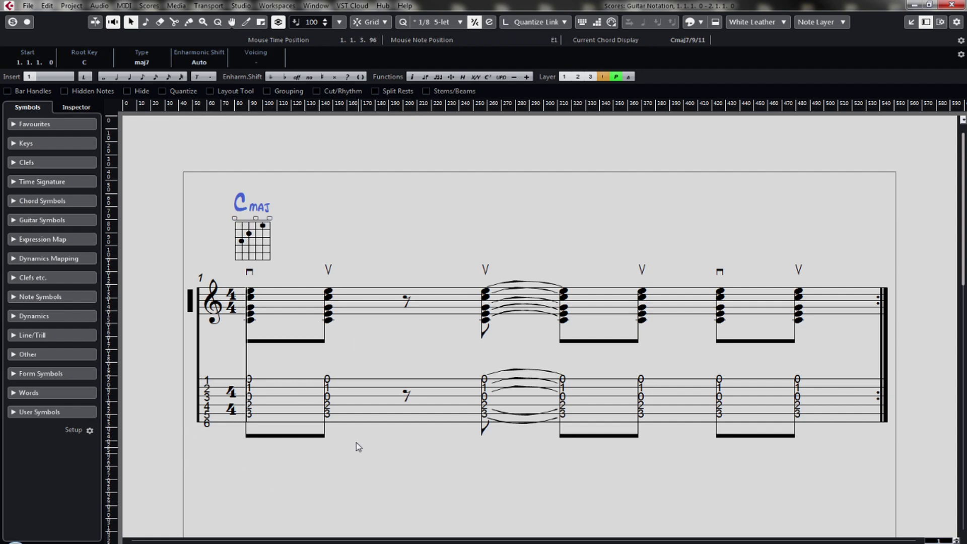
pyautogui.click(952, 5)
# - Duplicate the Guitar TAB track and name the copy Rhythm Notation
pyautogui.click(258, 392)
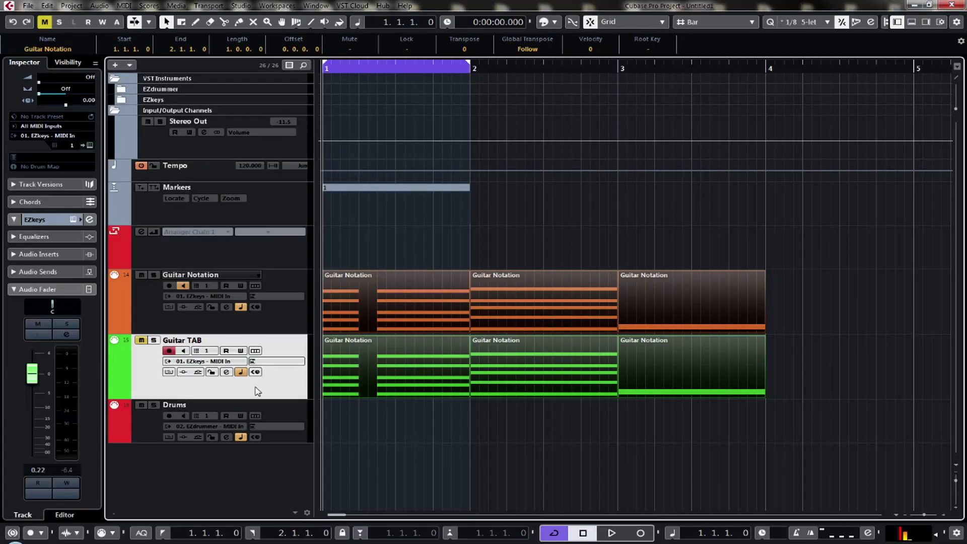
pyautogui.rightClick(215, 392)
pyautogui.click(302, 189)
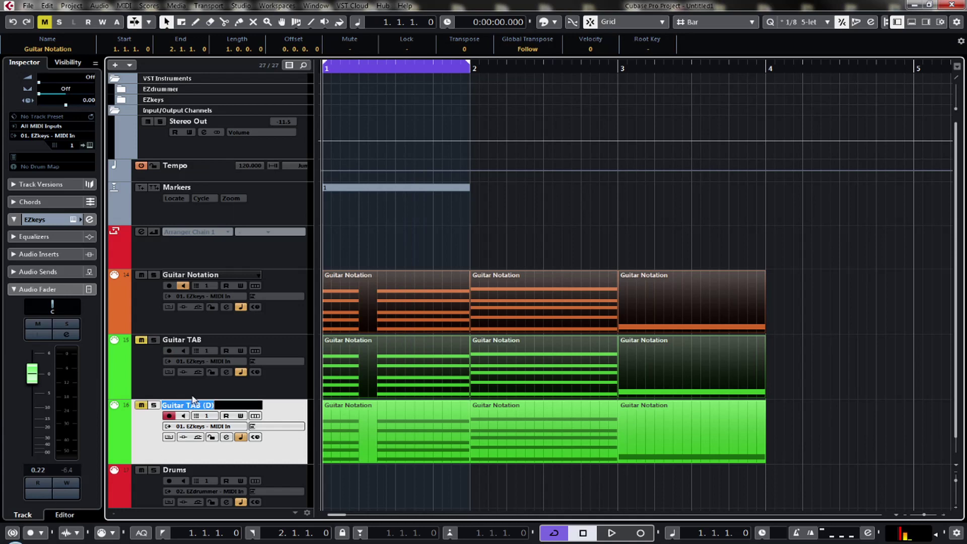
pyautogui.write('Rhythm')
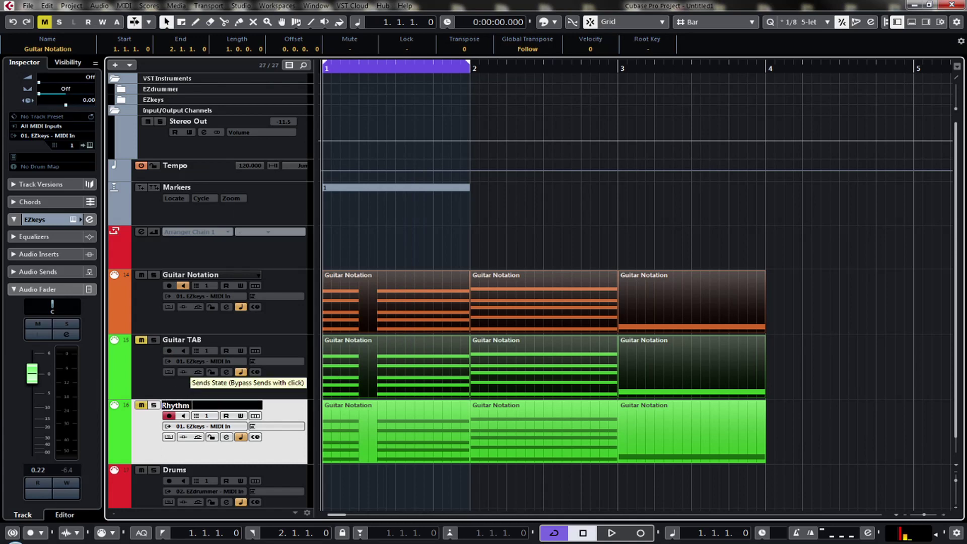
pyautogui.write(' Notation')
pyautogui.press('Return')
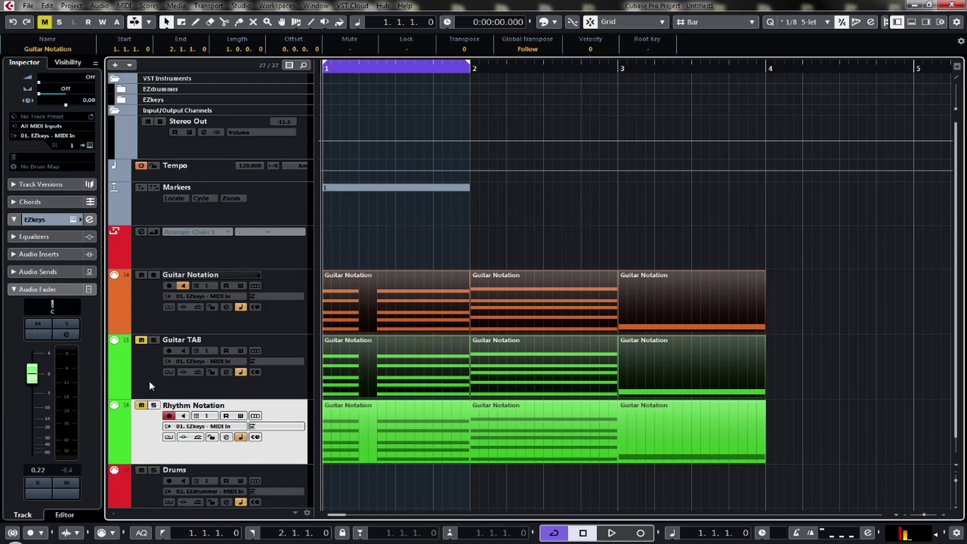
# - Colour the Rhythm Notation track orange to match the Guitar Notation track
pyautogui.click(126, 429)
pyautogui.click(141, 411)
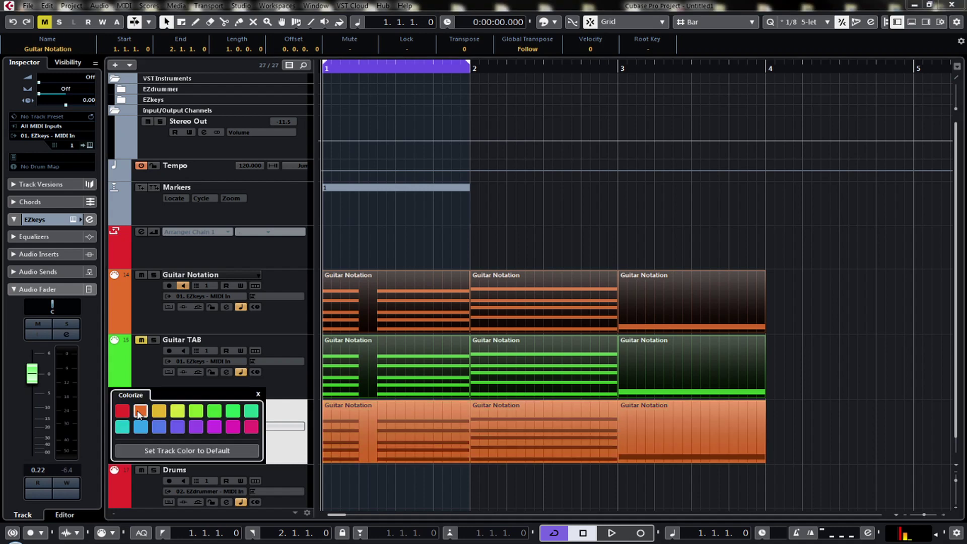
pyautogui.click(832, 357)
# - Open the parts of all three guitar tracks in the score editor and increase the vertical spacing between their staves
pyautogui.moveTo(884, 274); pyautogui.dragTo(333, 452)
pyautogui.hotkey('ctrl', 'r')
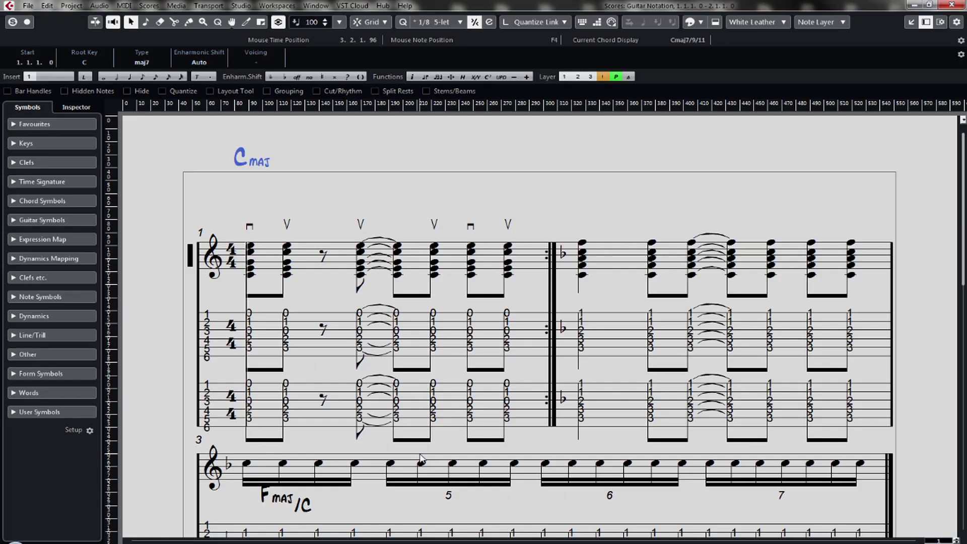
pyautogui.click(192, 465)
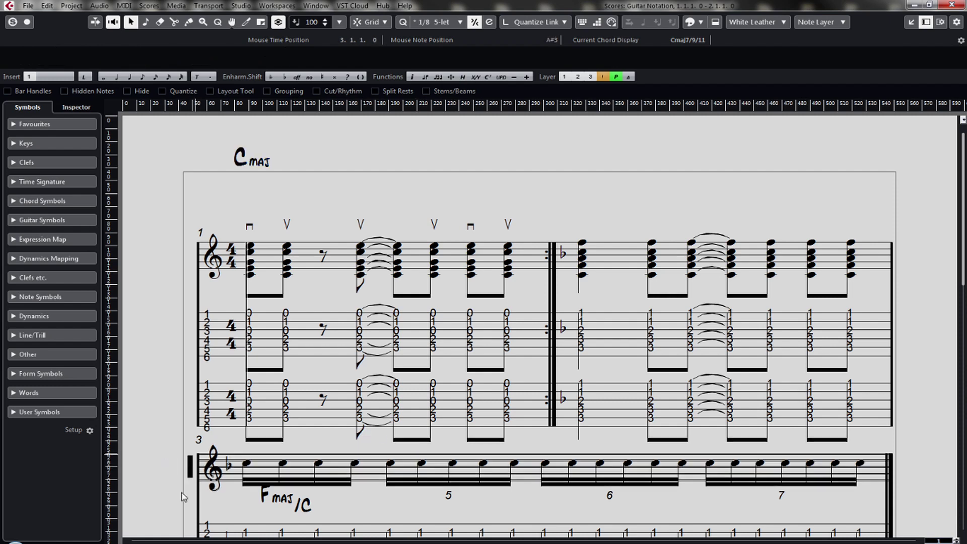
pyautogui.click(200, 400)
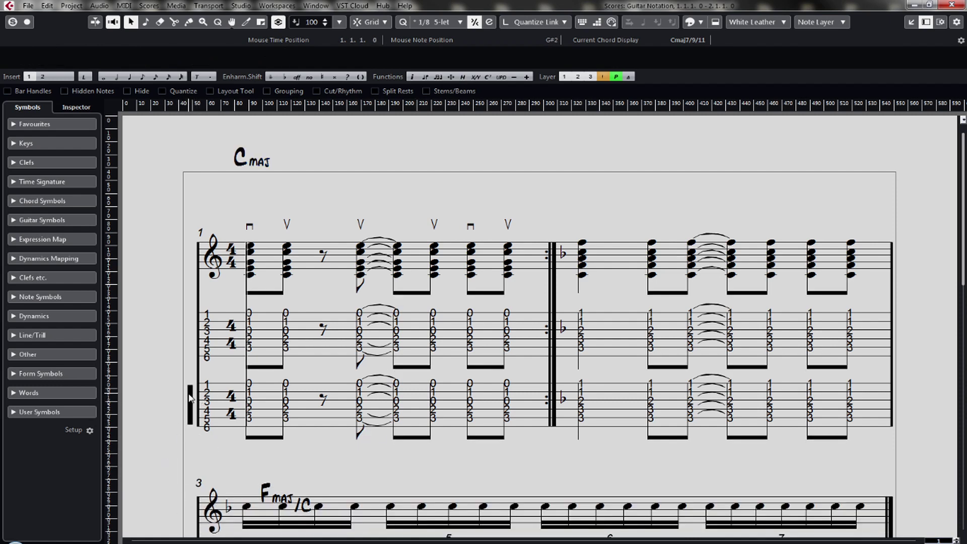
pyautogui.moveTo(198, 403); pyautogui.dragTo(196, 429)
pyautogui.click(192, 328)
pyautogui.moveTo(192, 329); pyautogui.dragTo(192, 361)
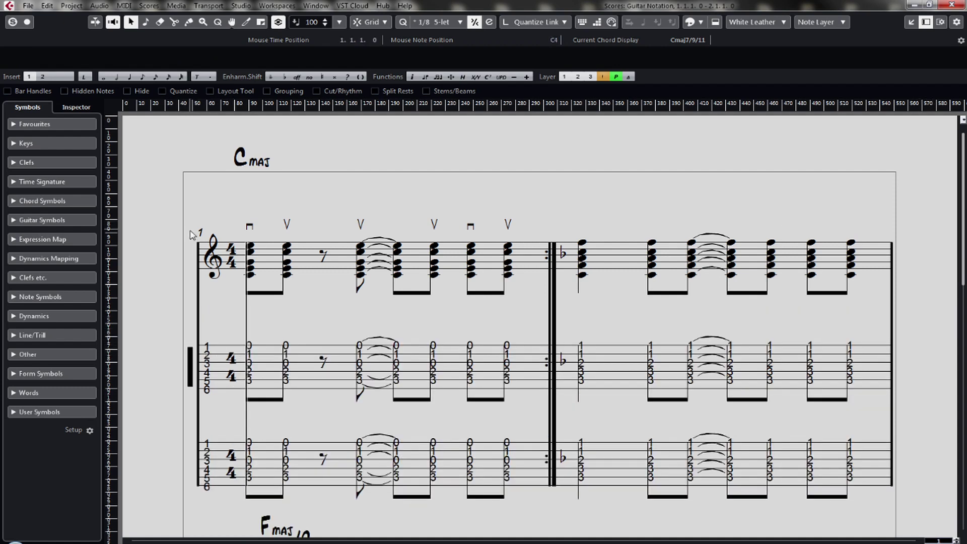
# - Set the layout to 1 bar per line for all staves using the Number of Bars option
pyautogui.click(192, 254)
pyautogui.click(150, 6)
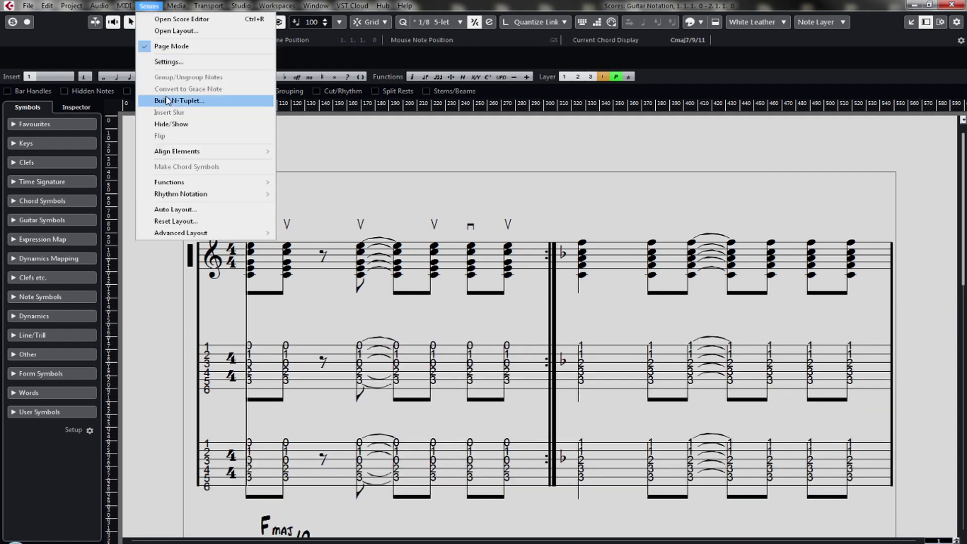
pyautogui.moveTo(201, 232)
pyautogui.click(324, 234)
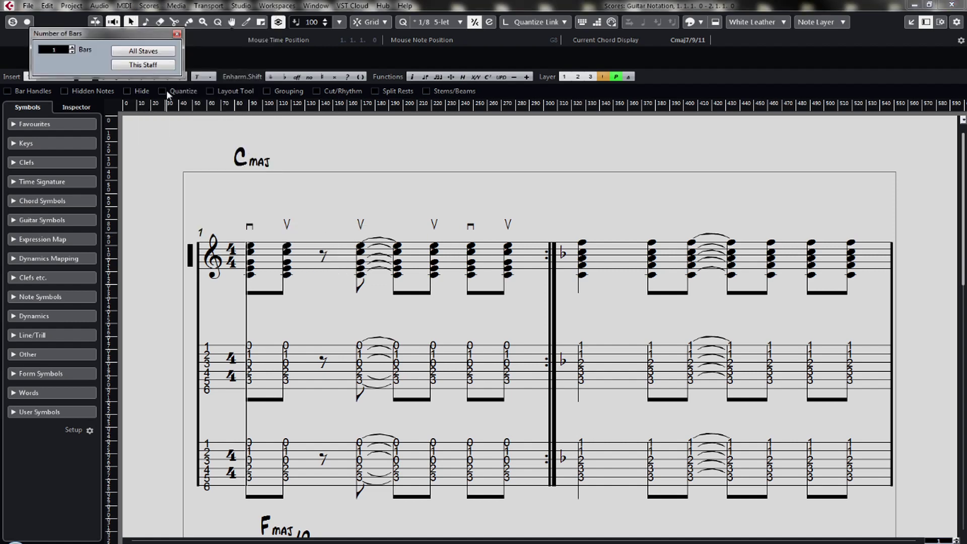
pyautogui.click(150, 52)
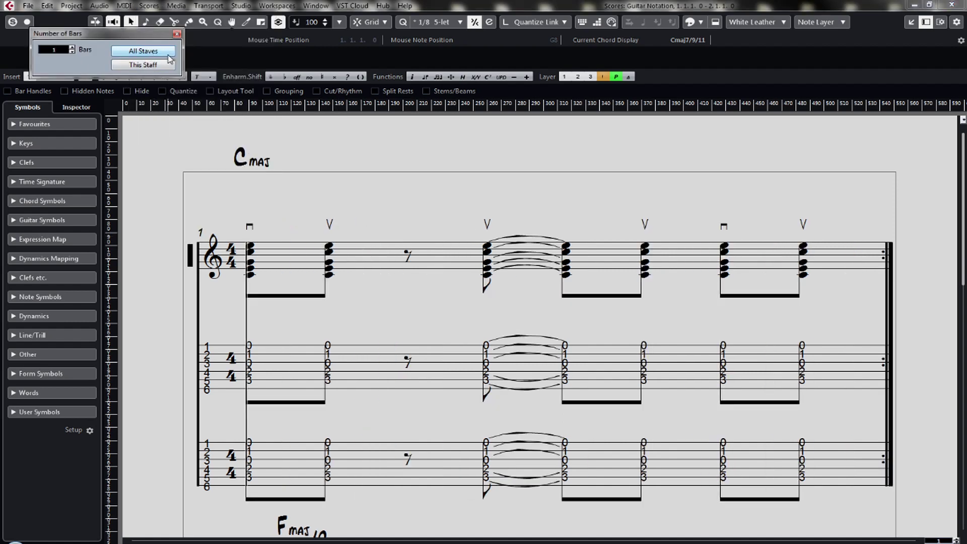
pyautogui.click(177, 33)
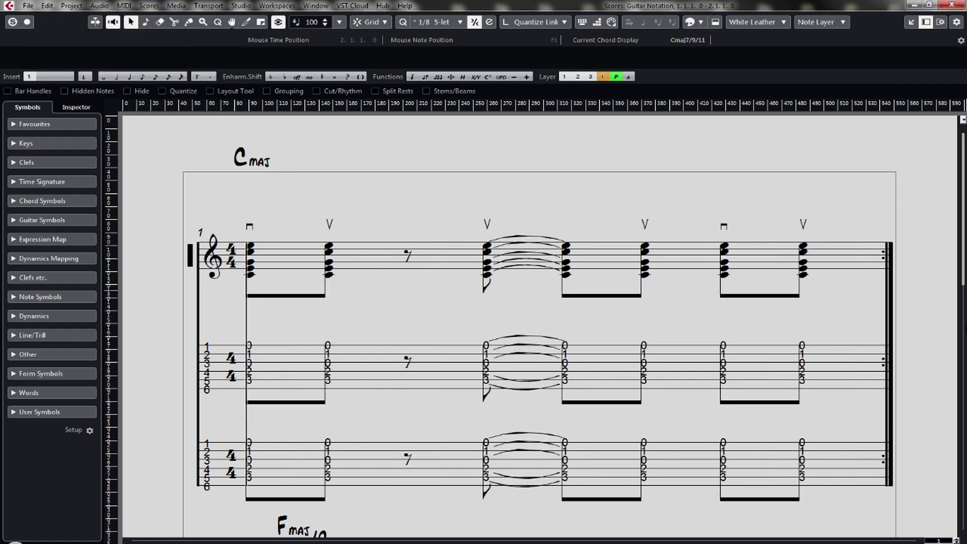
# - Move the third staff slightly up toward the TAB staff and show it as rhythmic notation
pyautogui.moveTo(195, 462)
pyautogui.mouseDown()
pyautogui.moveTo(188, 466)
pyautogui.moveTo(191, 456)
pyautogui.mouseUp()
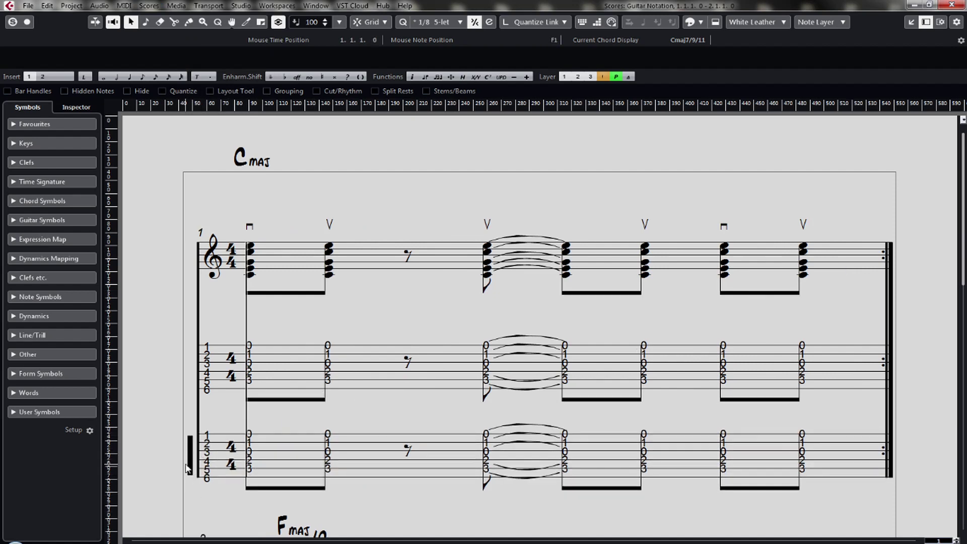
pyautogui.rightClick(192, 456)
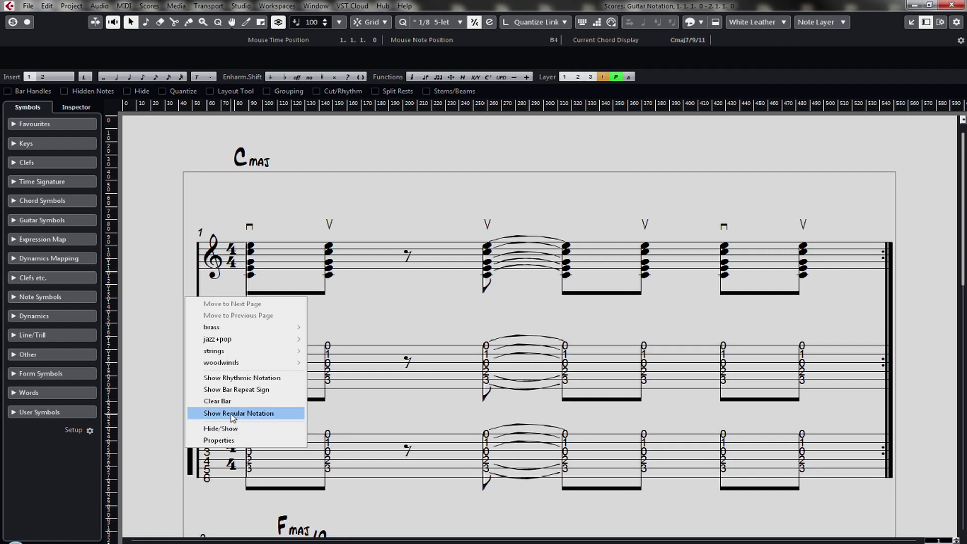
pyautogui.click(238, 379)
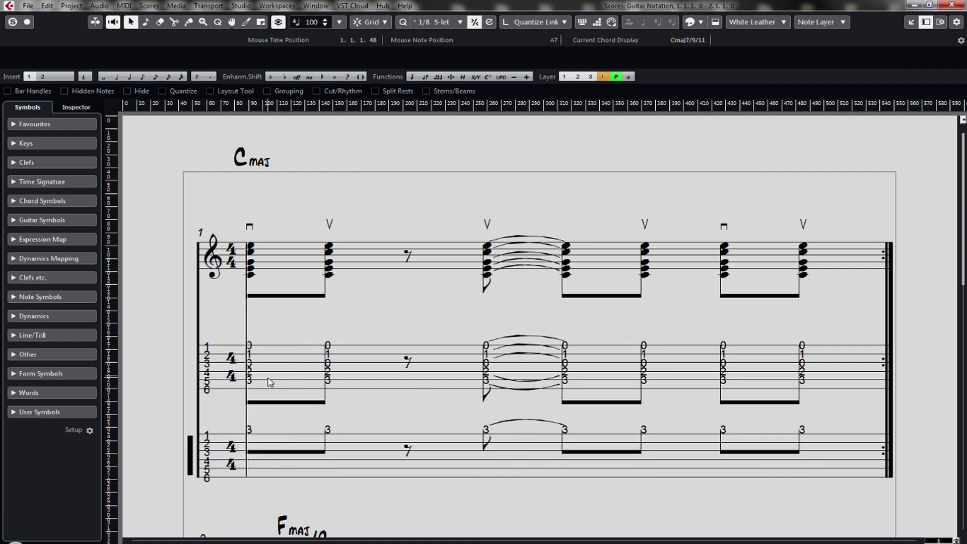
# - Change the clef of the Rhythm Notation staff to the percussion clef
pyautogui.doubleClick(208, 455)
pyautogui.click(486, 264)
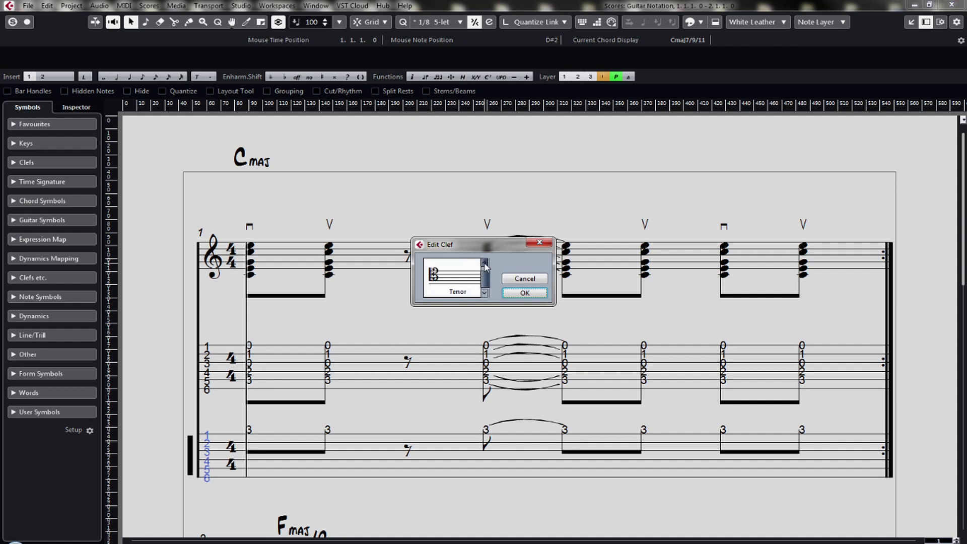
pyautogui.click(486, 264)
pyautogui.click(485, 264)
pyautogui.click(485, 296)
pyautogui.click(485, 295)
pyautogui.click(485, 296)
pyautogui.click(525, 292)
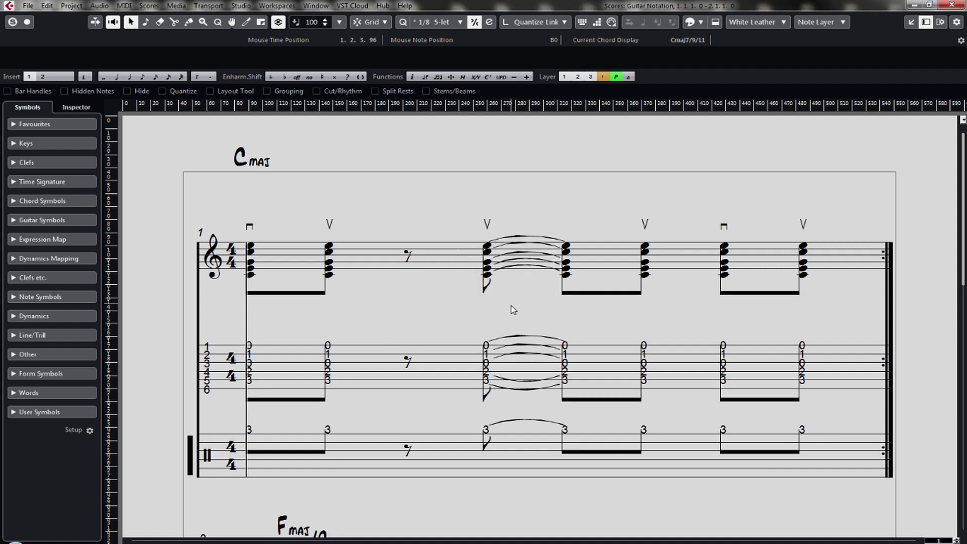
# - Turn off Tablature Mode for the Rhythm Notation staff in the score settings and apply the change
pyautogui.moveTo(249, 432); pyautogui.dragTo(834, 453)
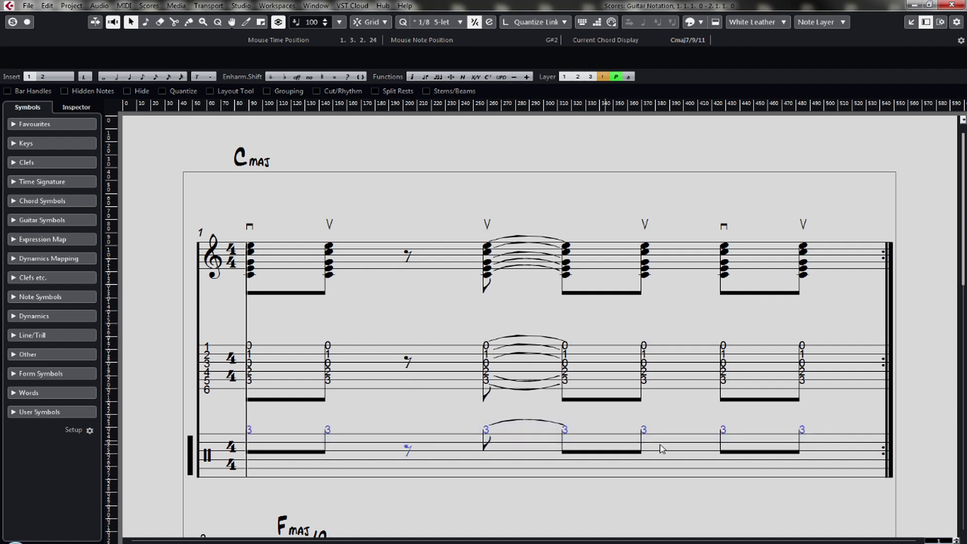
pyautogui.rightClick(249, 432)
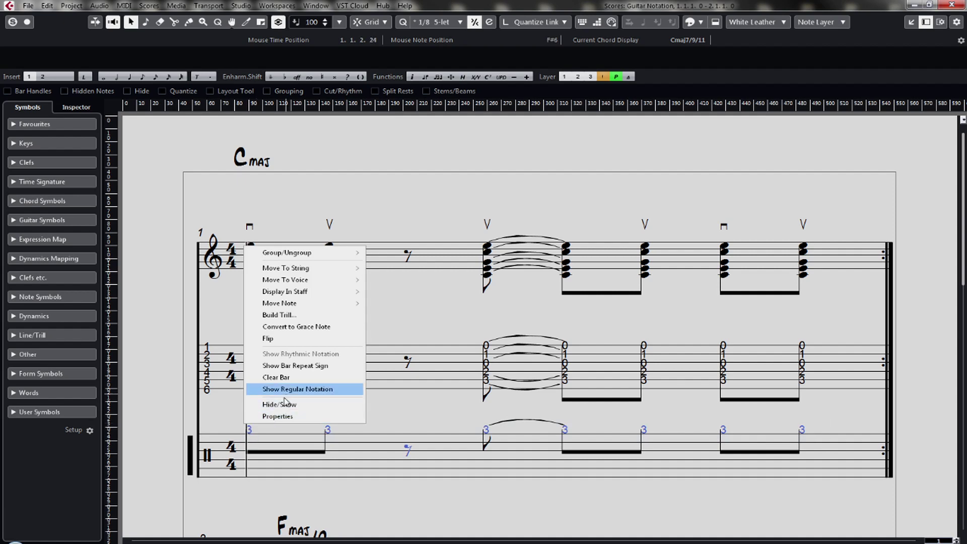
pyautogui.click(192, 453)
pyautogui.doubleClick(192, 453)
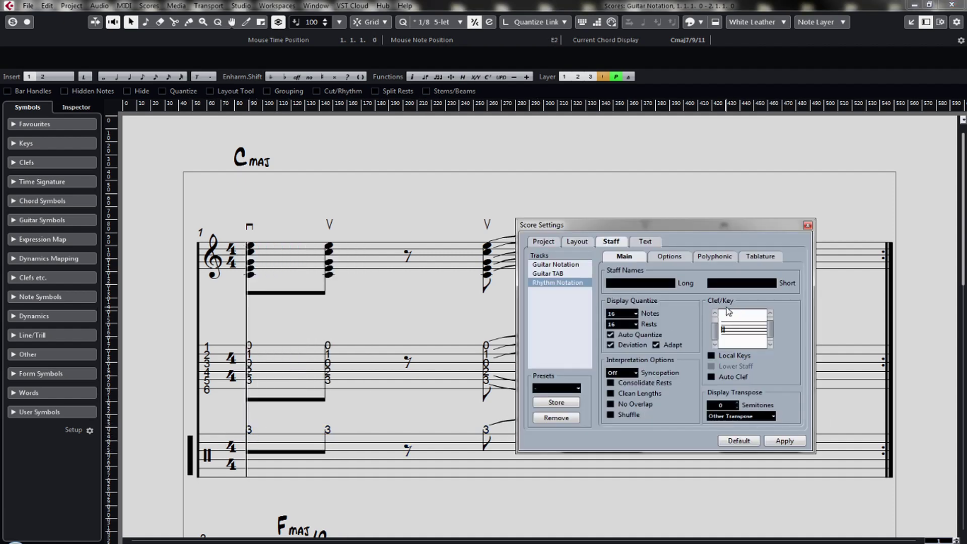
pyautogui.click(762, 257)
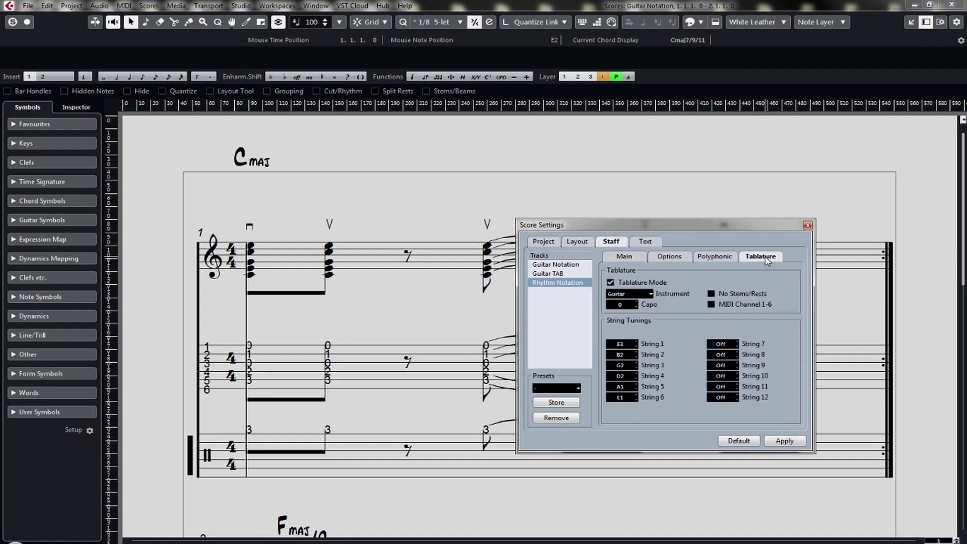
pyautogui.click(641, 282)
pyautogui.click(784, 441)
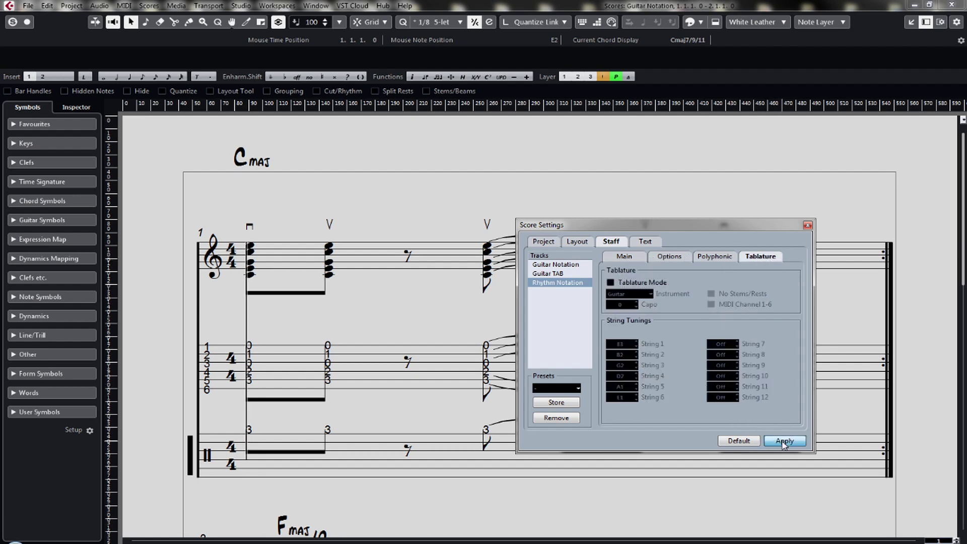
pyautogui.click(807, 226)
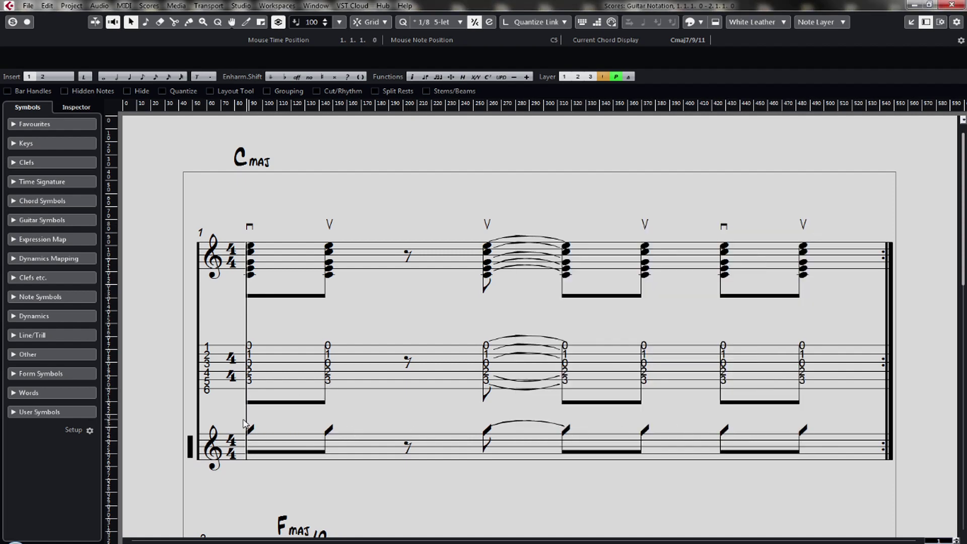
# - Move the rhythm staff down to leave more room below the TAB staff
pyautogui.moveTo(244, 422); pyautogui.dragTo(816, 439)
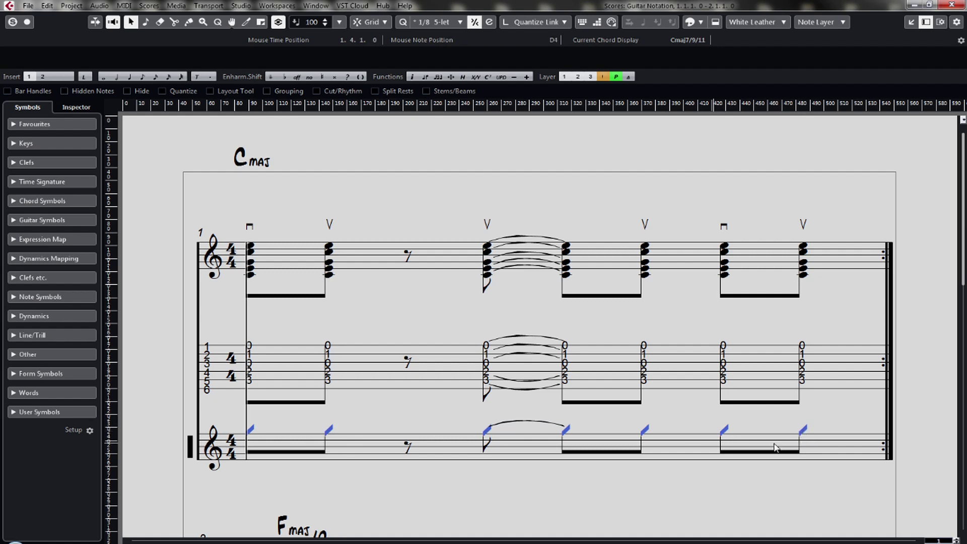
pyautogui.click(285, 483)
pyautogui.moveTo(192, 446); pyautogui.dragTo(192, 459)
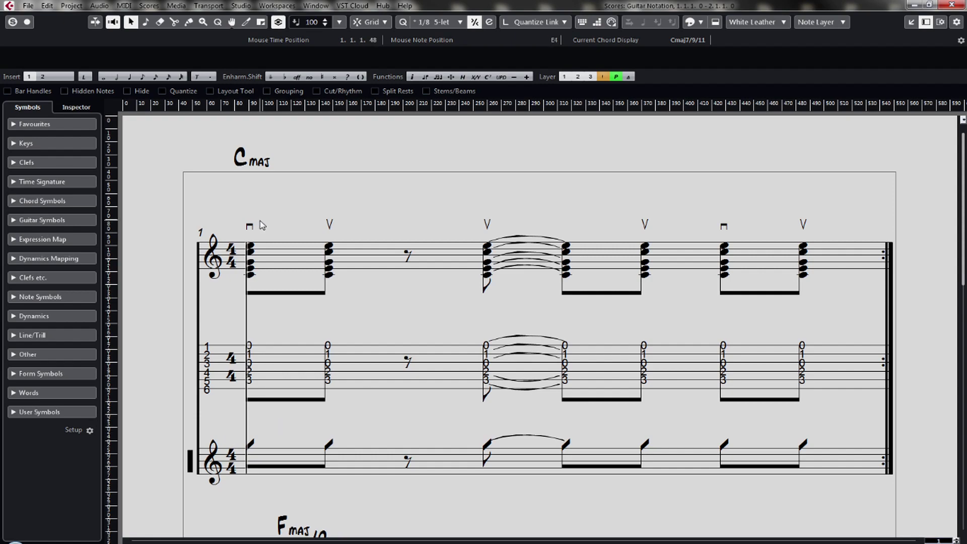
# - Move the Cmaj chord symbol closer to bar 1, and delete both it and the Fmaj/C symbol
pyautogui.click(263, 162)
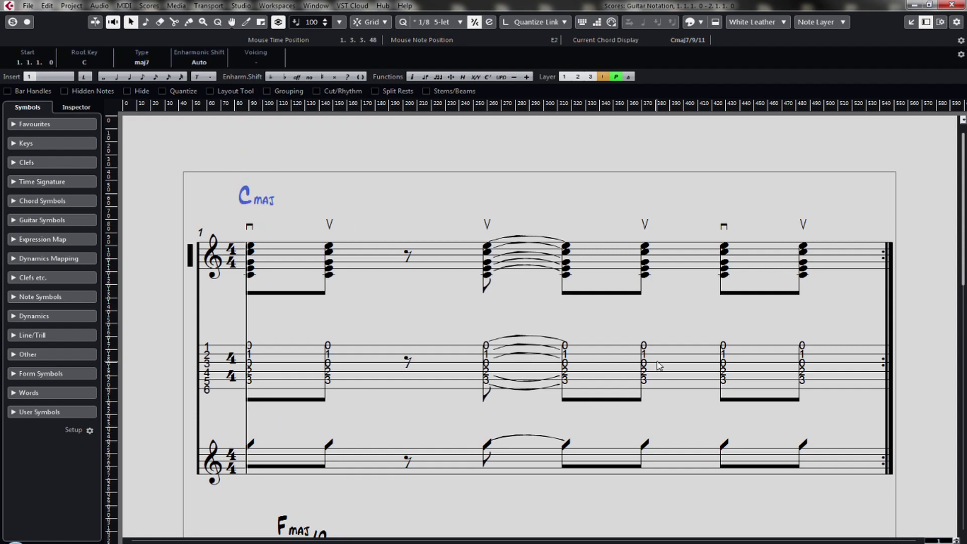
pyautogui.scroll(-5, 935, 342)
pyautogui.scroll(-6, 934, 343)
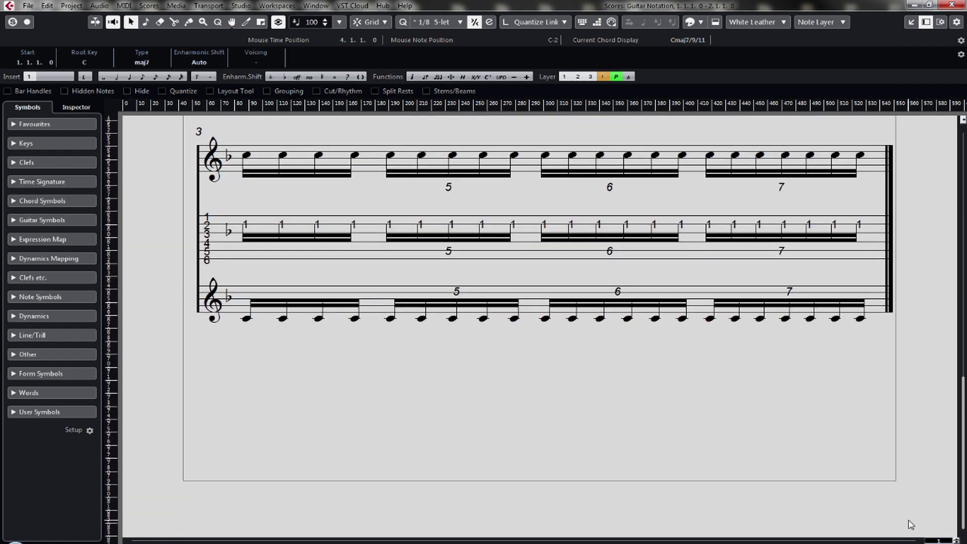
pyautogui.scroll(15, 916, 449)
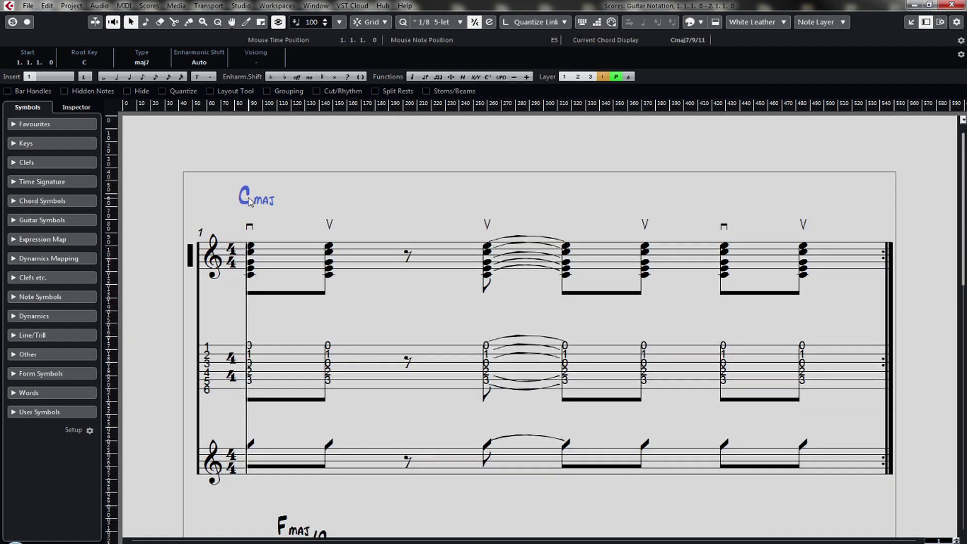
pyautogui.press('Delete')
pyautogui.click(284, 527)
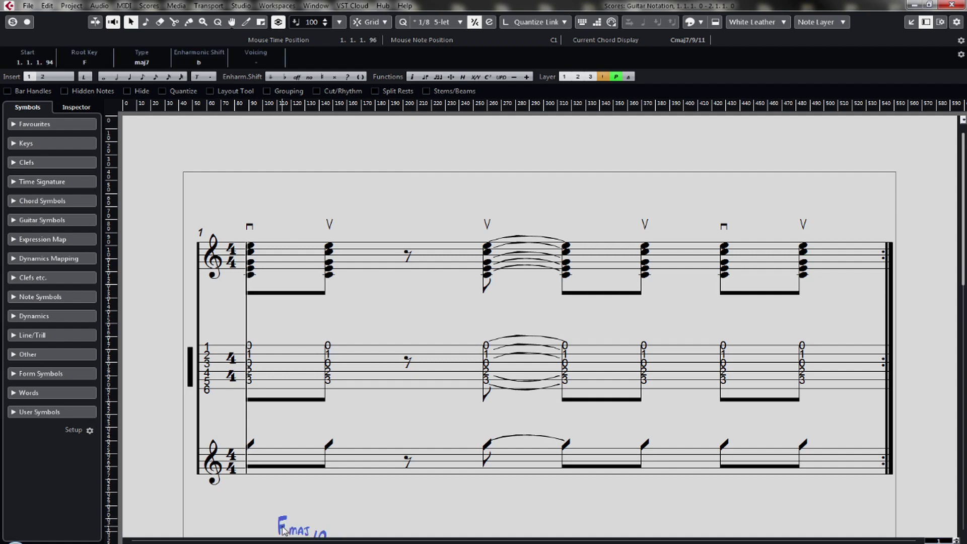
pyautogui.press('Delete')
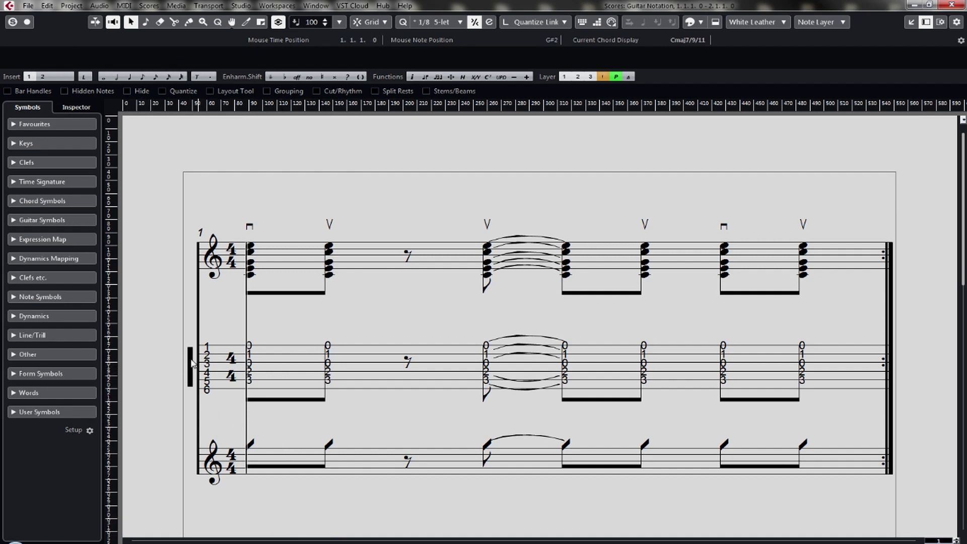
# - Tighten the layout by moving the TAB staff and the rhythm staff up toward the notation staff
pyautogui.moveTo(192, 362); pyautogui.dragTo(194, 354)
pyautogui.click(191, 452)
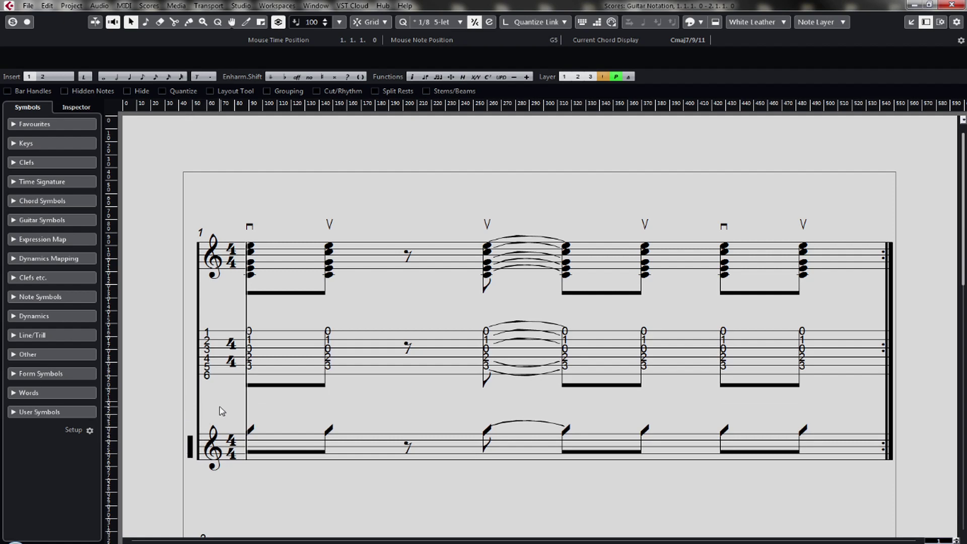
pyautogui.moveTo(225, 402); pyautogui.dragTo(851, 494)
pyautogui.click(849, 495)
pyautogui.moveTo(250, 311); pyautogui.dragTo(846, 397)
pyautogui.moveTo(833, 198); pyautogui.dragTo(243, 308)
pyautogui.click(398, 305)
pyautogui.moveTo(234, 201); pyautogui.dragTo(823, 226)
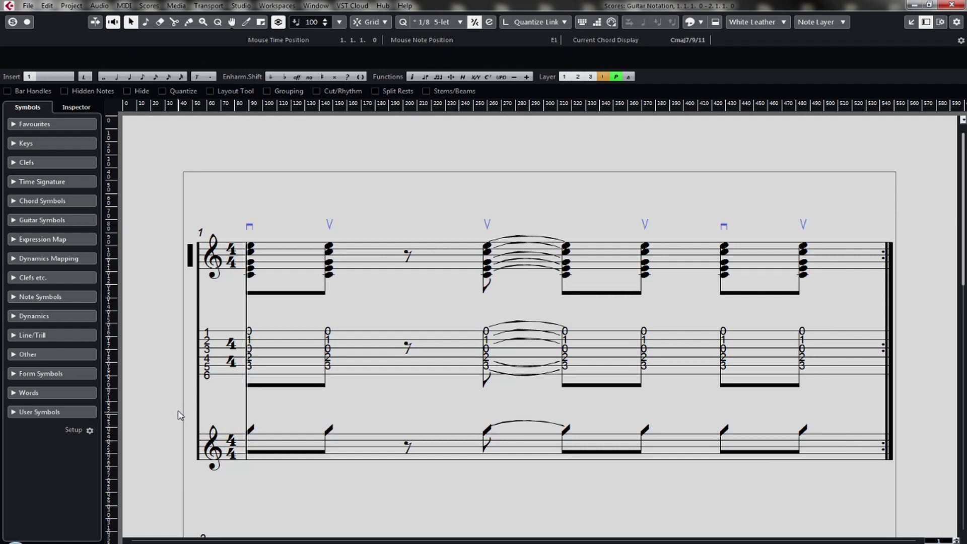
pyautogui.click(189, 444)
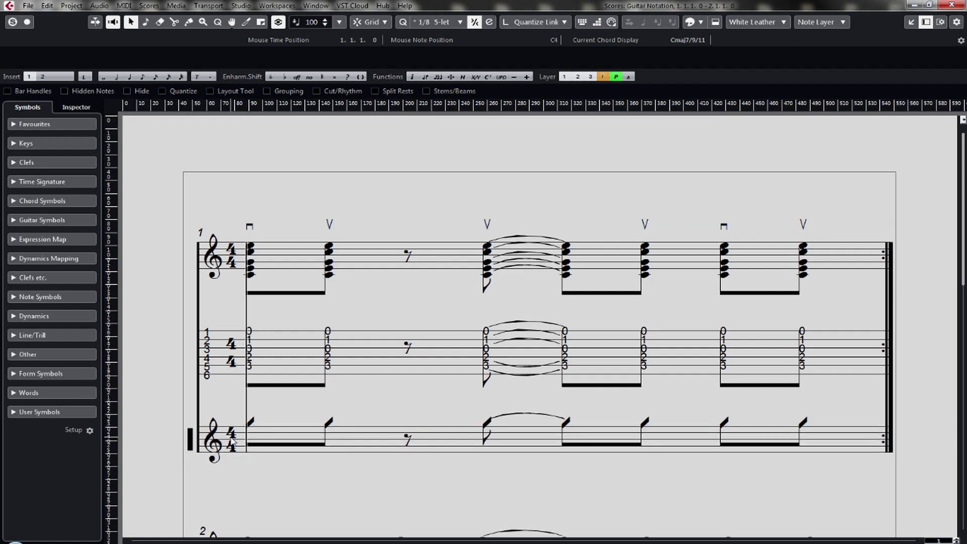
pyautogui.scroll(-10, 534, 328)
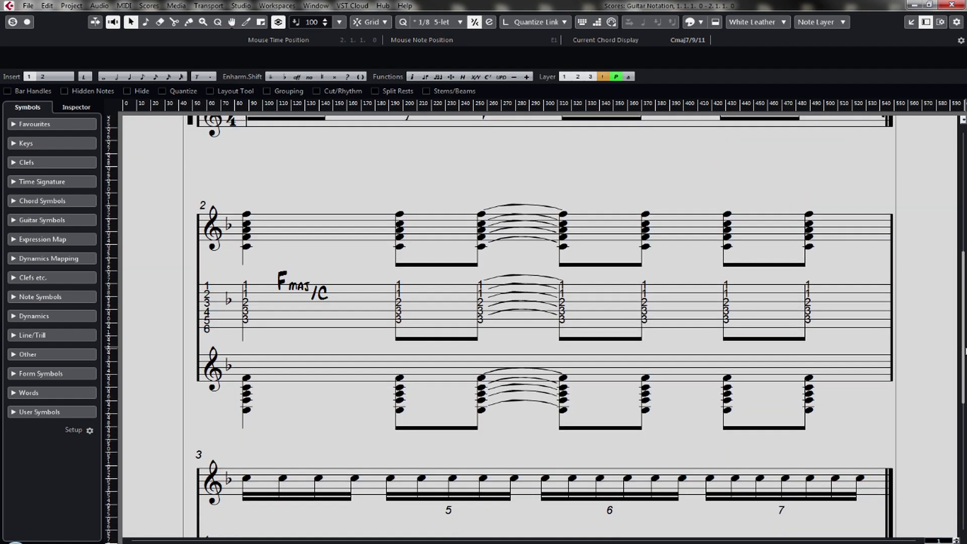
pyautogui.scroll(10, 534, 328)
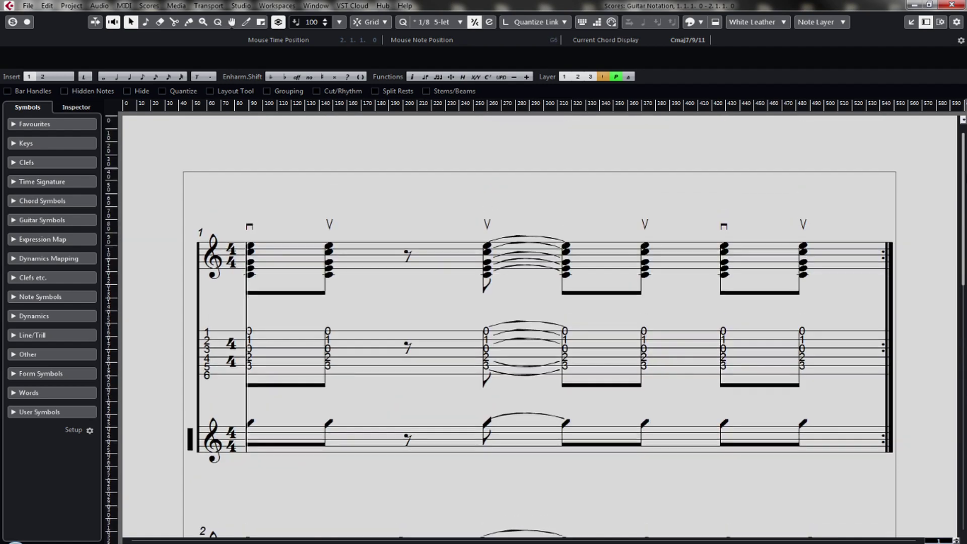
# - Undo the recent staff moves, chord symbol deletions, rhythm staff changes and one-bar-per-line layout
pyautogui.hotkey('ctrl', 'z')
pyautogui.hotkey('ctrl', 'z')
pyautogui.hotkey('ctrl', 'z')
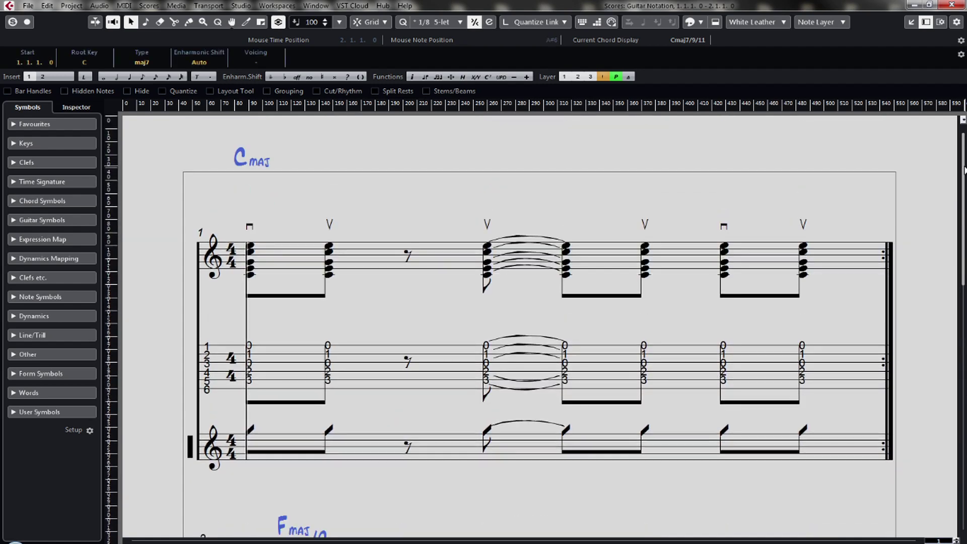
pyautogui.hotkey('ctrl', 'z')
pyautogui.hotkey('ctrl', 'z')
pyautogui.hotkey('ctrl', 'z')
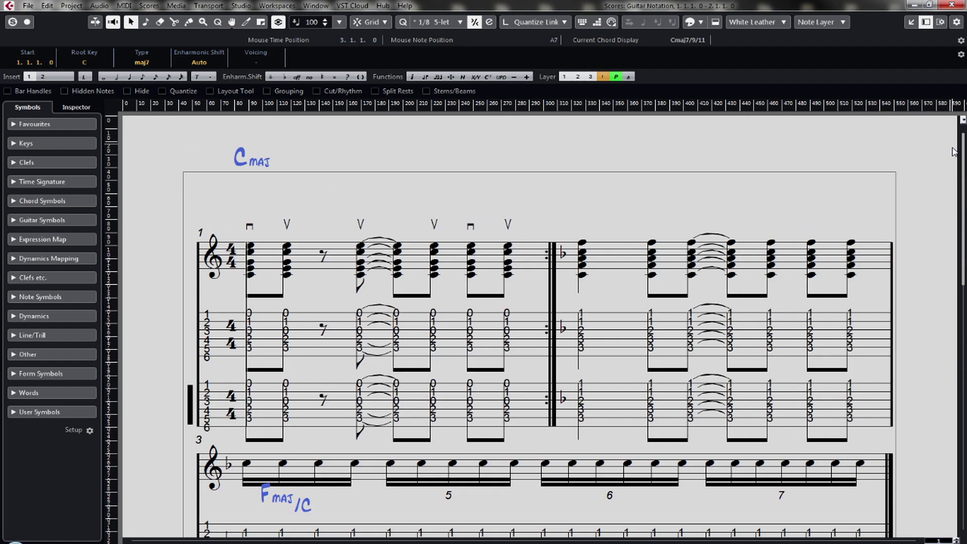
# - Close the score editor and undo the addition of the Rhythm Notation track
pyautogui.click(951, 5)
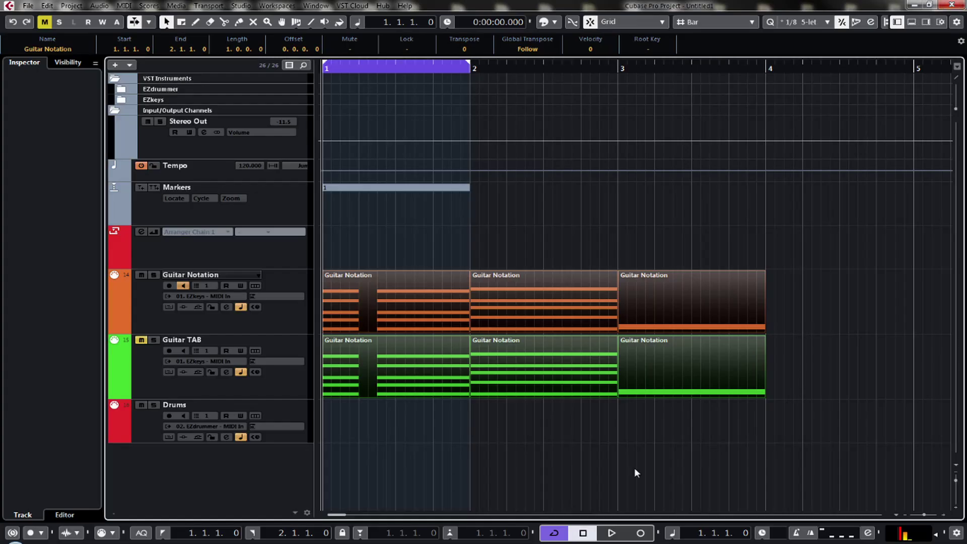
pyautogui.hotkey('ctrl', 'shift', 'd')
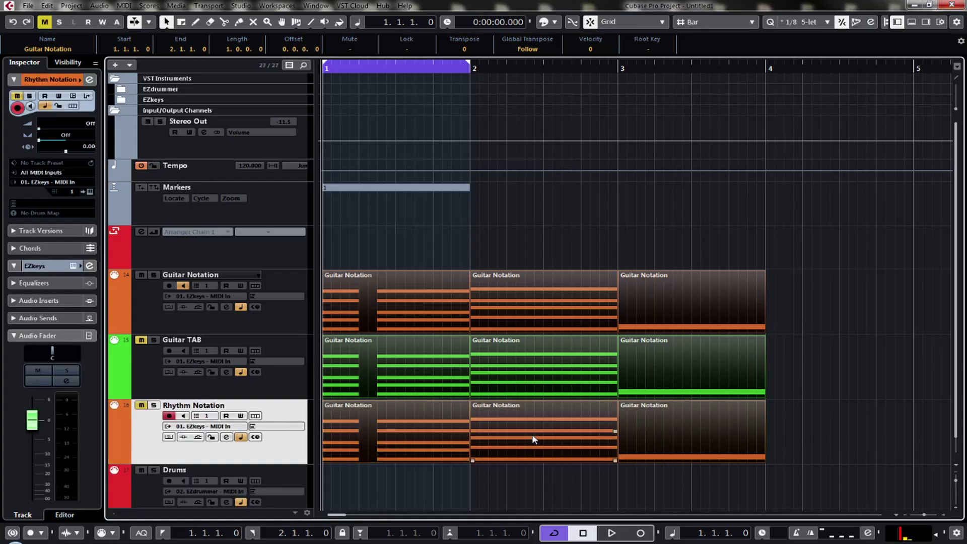
pyautogui.hotkey('ctrl', 'z')
# - Open the Guitar Notation and Guitar TAB parts together in the score editor and look at the Cmaj symbol's chord settings
pyautogui.moveTo(846, 434); pyautogui.dragTo(213, 301)
pyautogui.hotkey('ctrl', 'r')
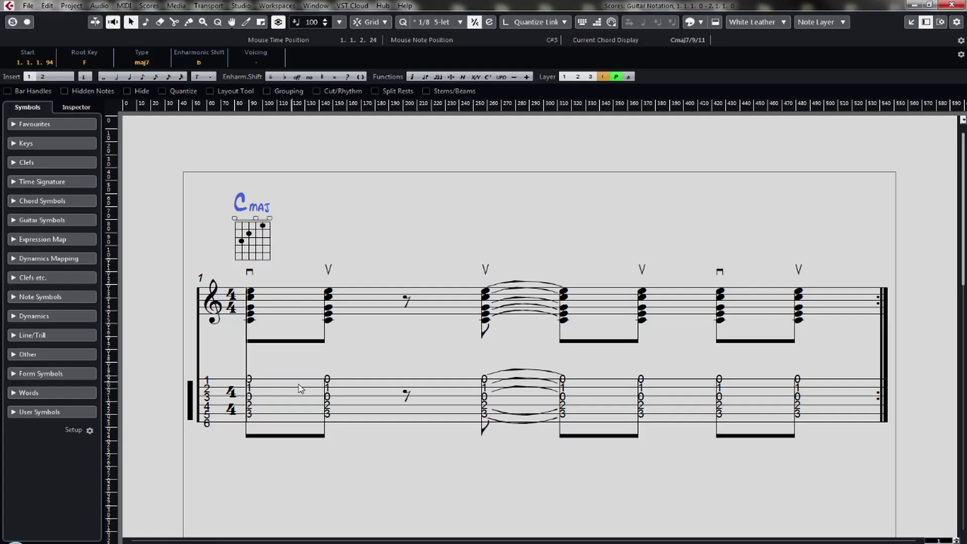
pyautogui.scroll(-5, 554, 327)
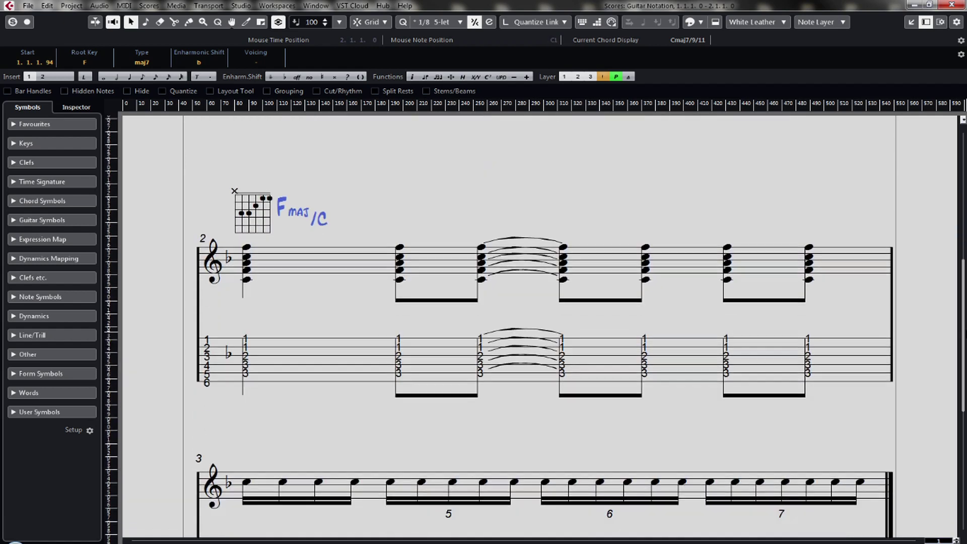
pyautogui.scroll(5, 534, 328)
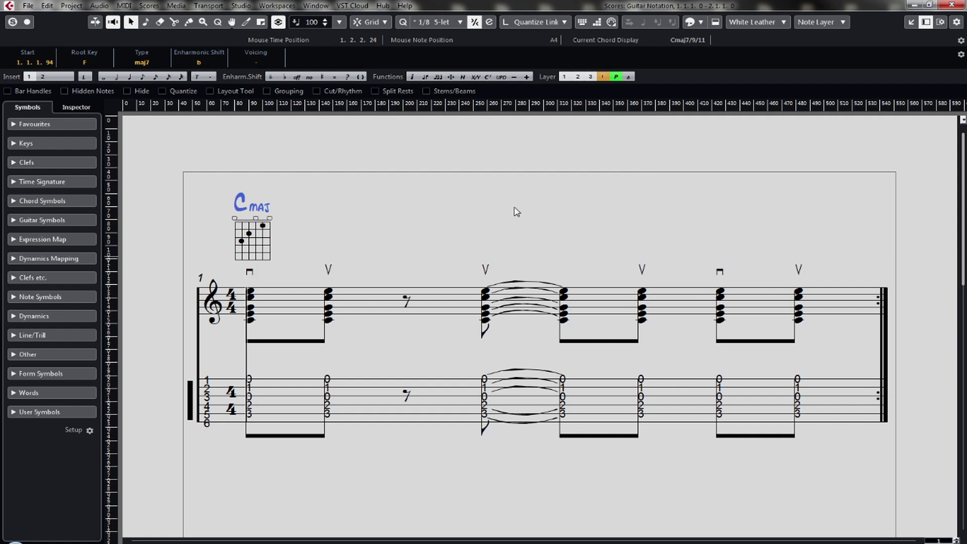
pyautogui.doubleClick(246, 208)
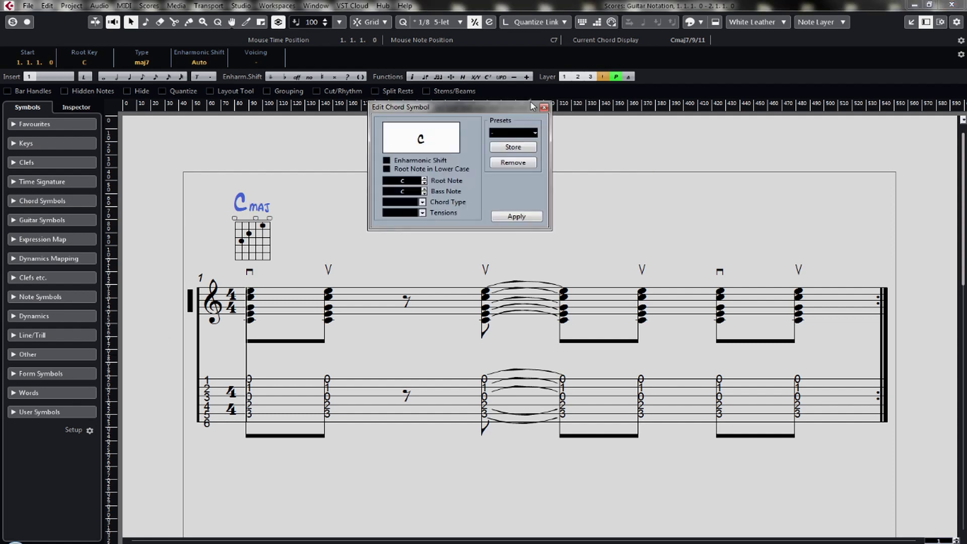
pyautogui.click(545, 107)
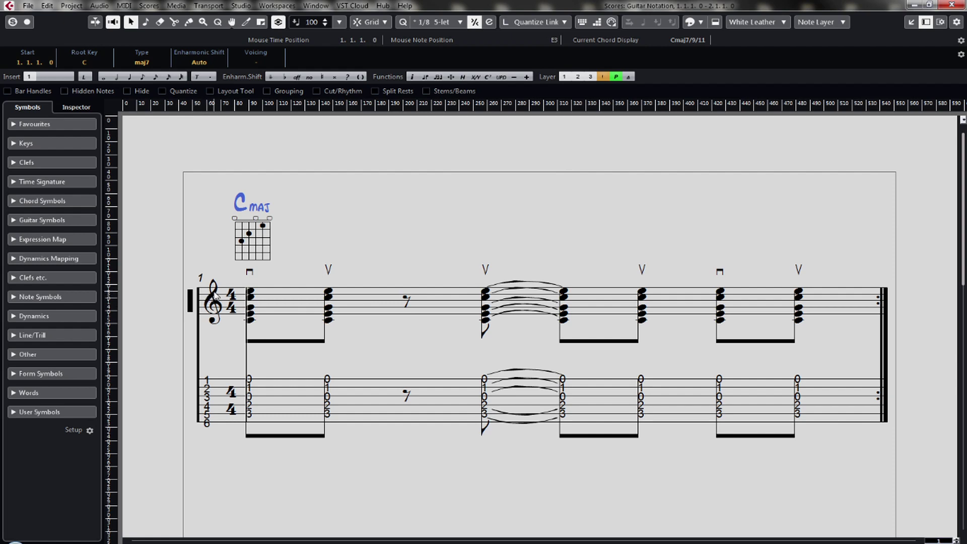
# - Center the Cmaj chord symbol and its fretboard diagram vertically with Align Elements, and close the score editor
pyautogui.moveTo(305, 213); pyautogui.dragTo(232, 246)
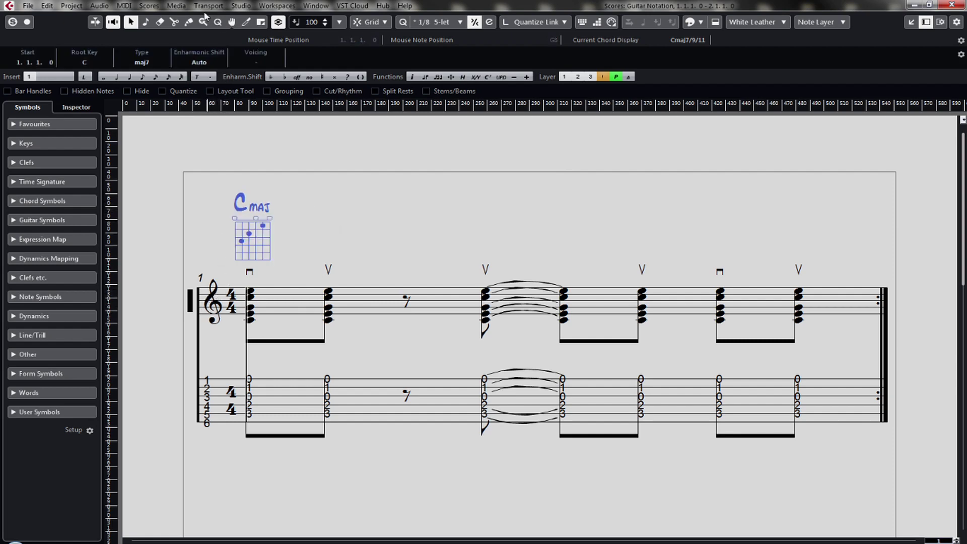
pyautogui.click(176, 5)
pyautogui.moveTo(149, 5)
pyautogui.moveTo(206, 153)
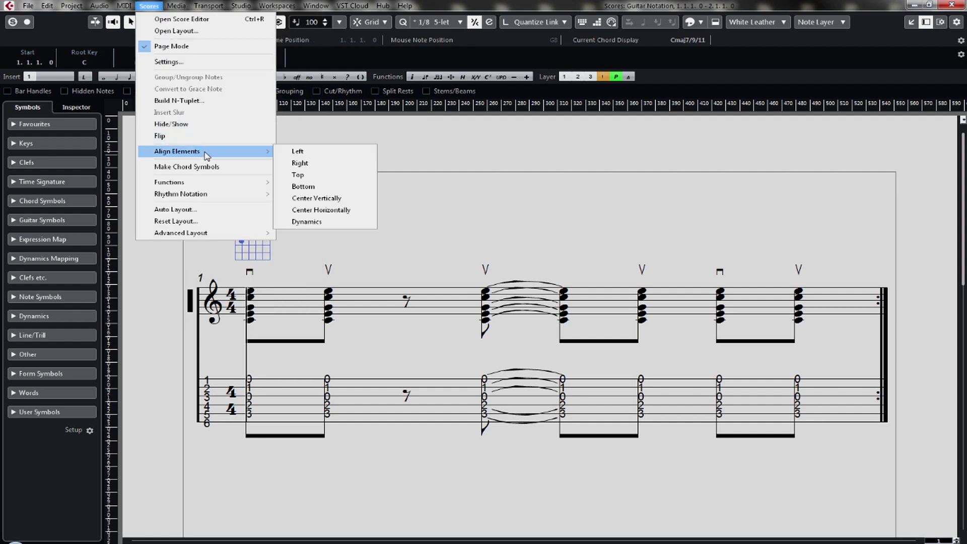
pyautogui.click(341, 200)
pyautogui.click(480, 202)
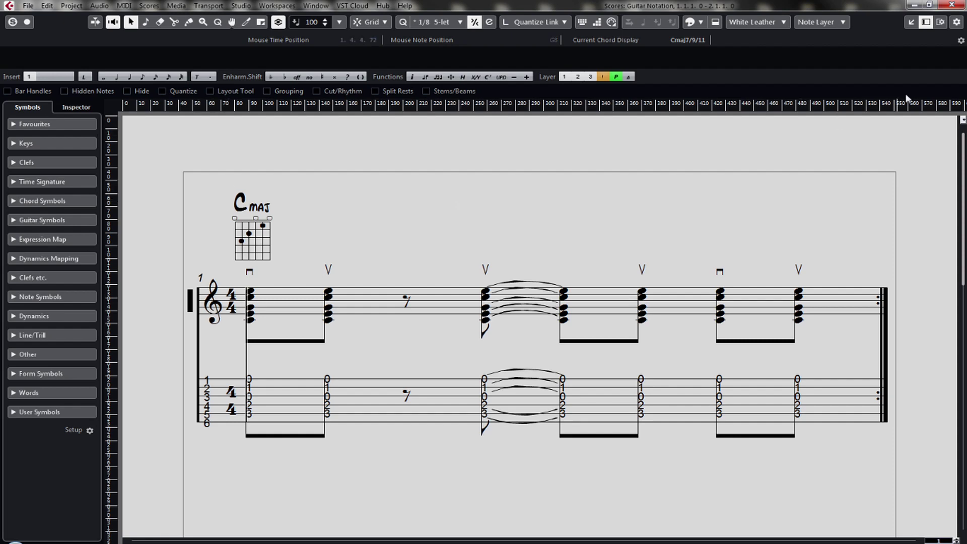
pyautogui.click(950, 6)
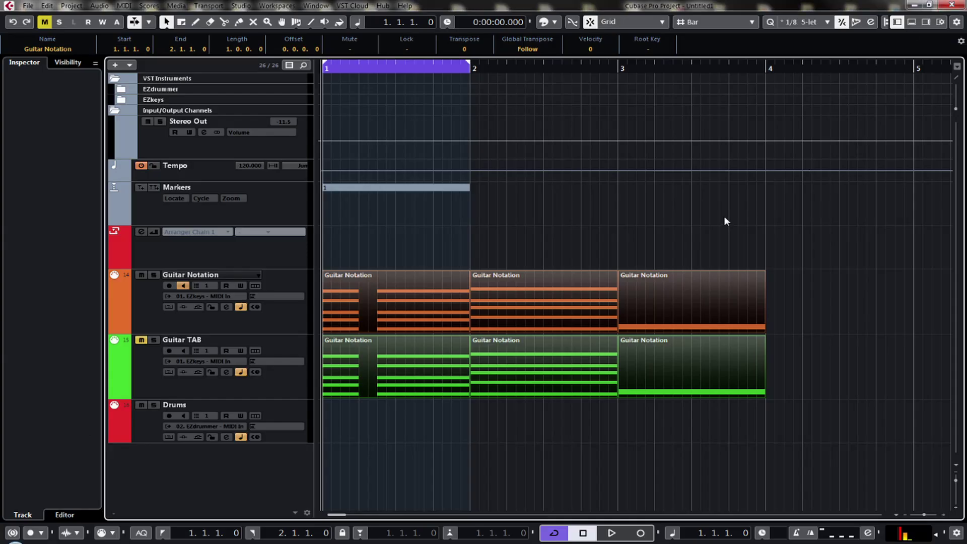